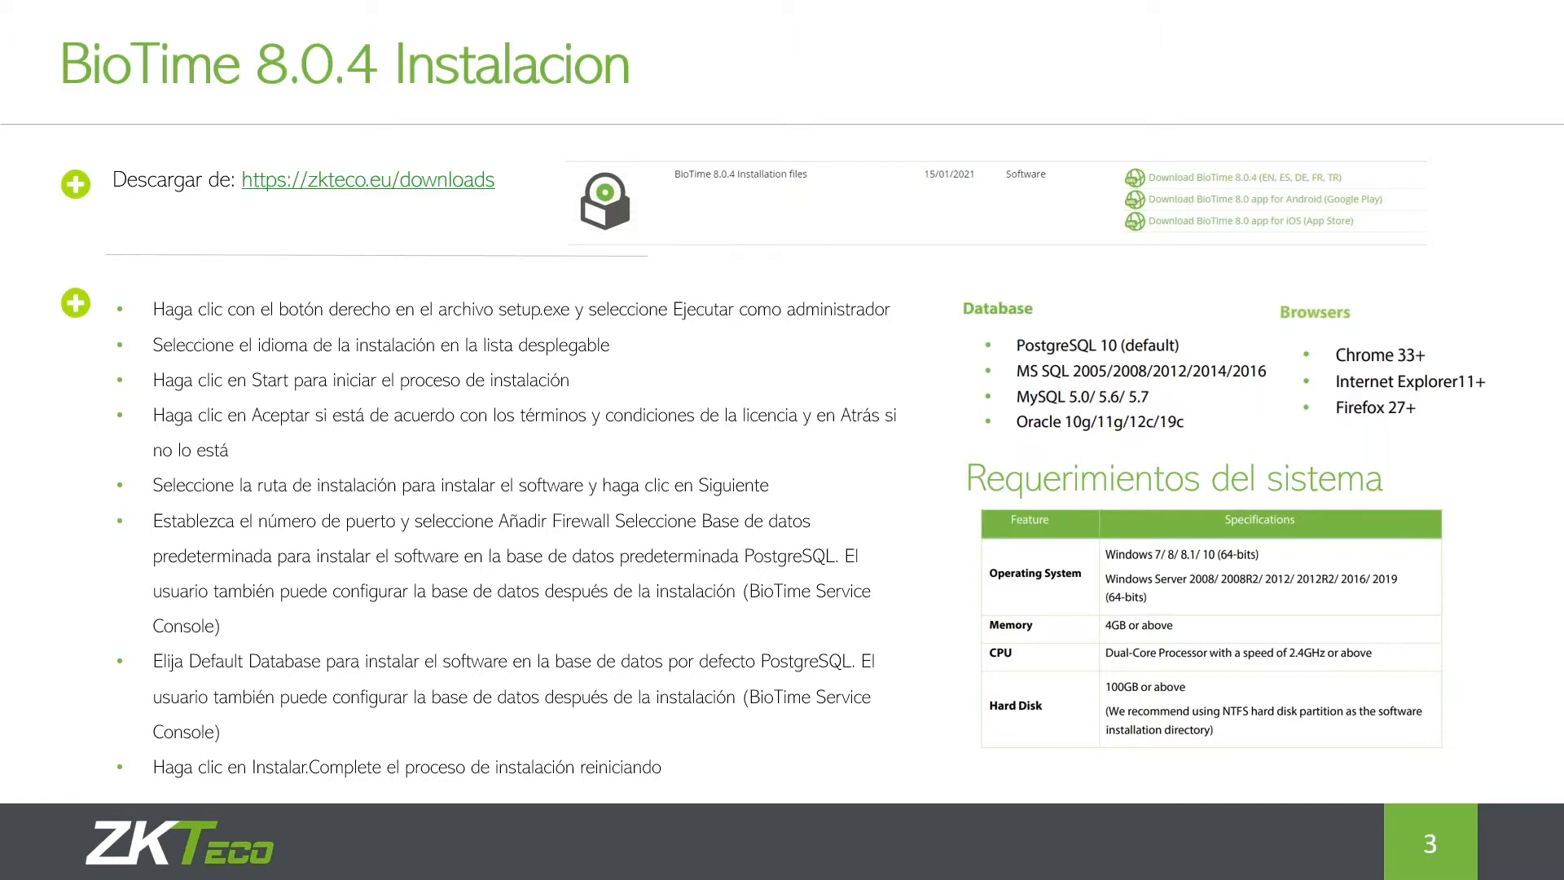
Open the Windows Start menu over the BioTime 8.0.4 installation slide
{"action": "key", "text": "super"}
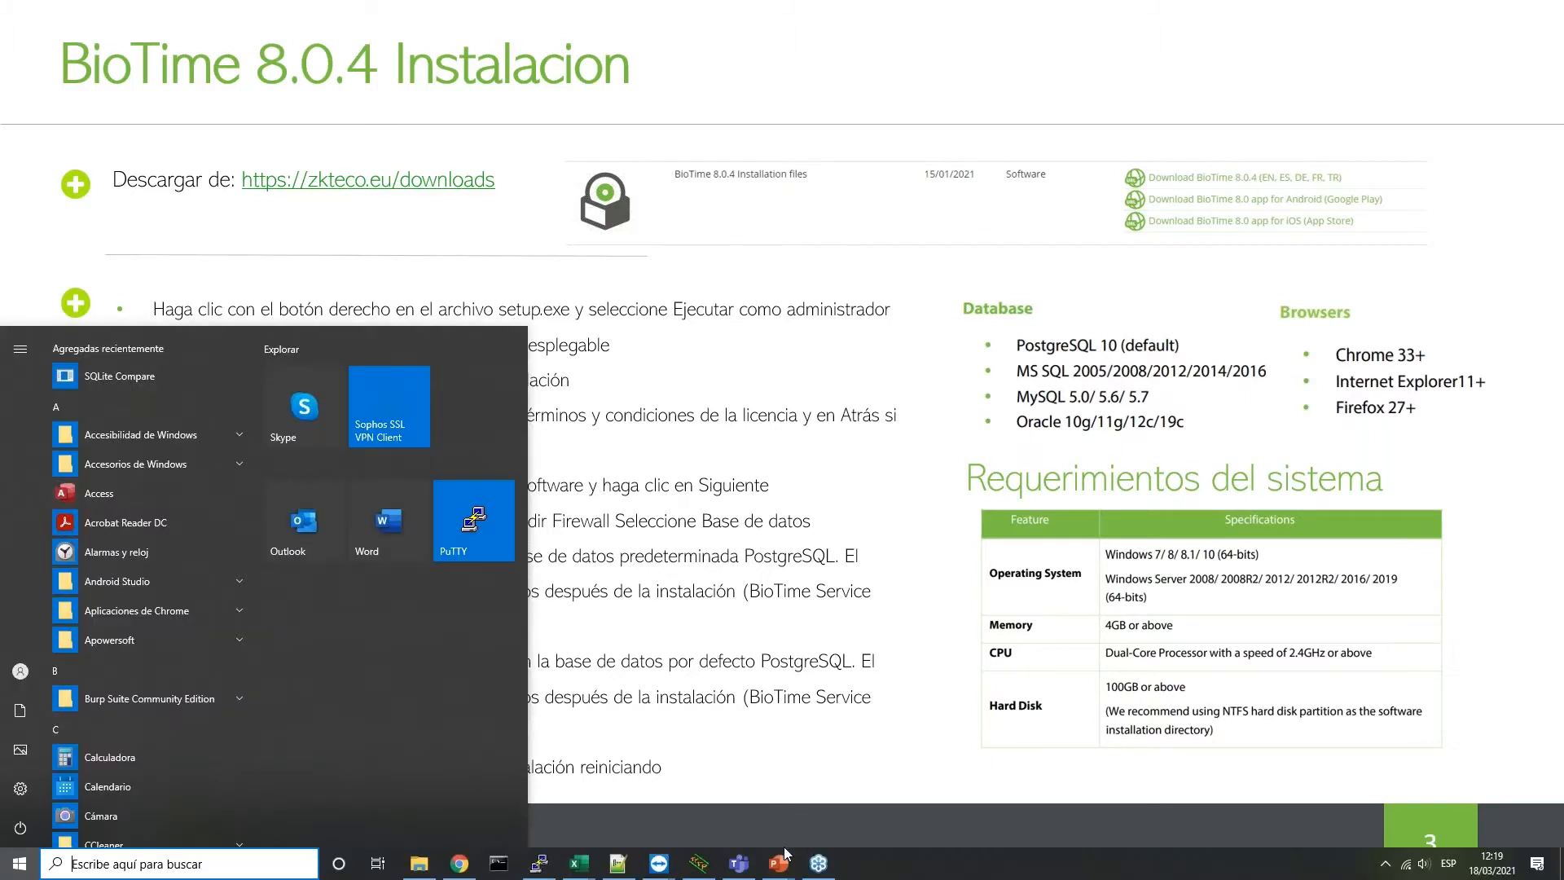
Run BioTime-win-x64-8.0.4-20210114.exe on the remote PC with administrator rights
{"action": "mouse_move", "coordinate": [659, 863]}
{"action": "left_click", "coordinate": [707, 806]}
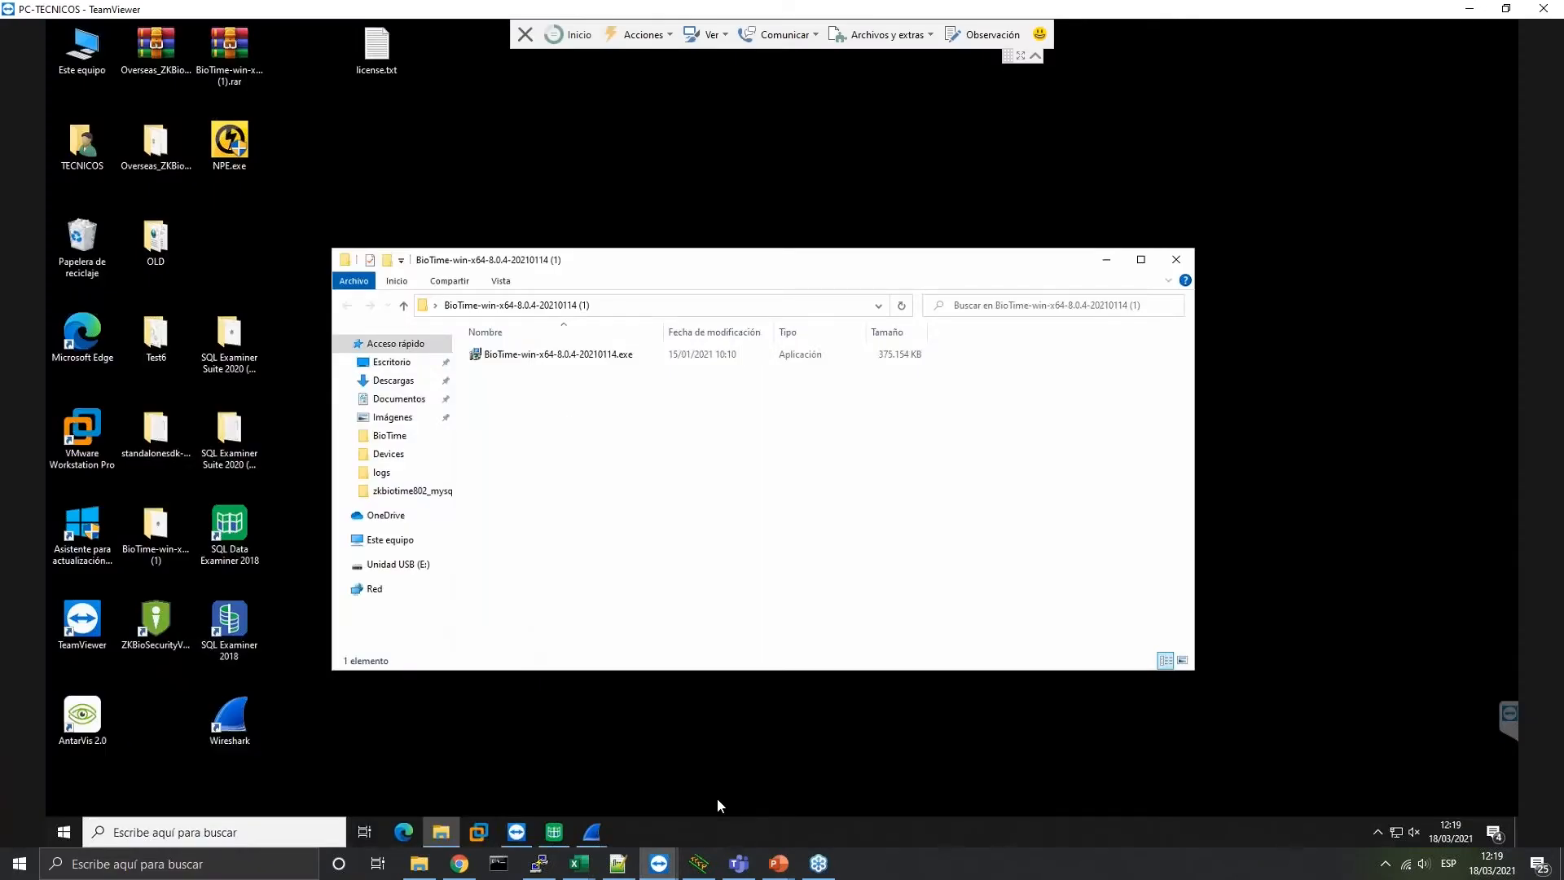
{"action": "left_click", "coordinate": [574, 356]}
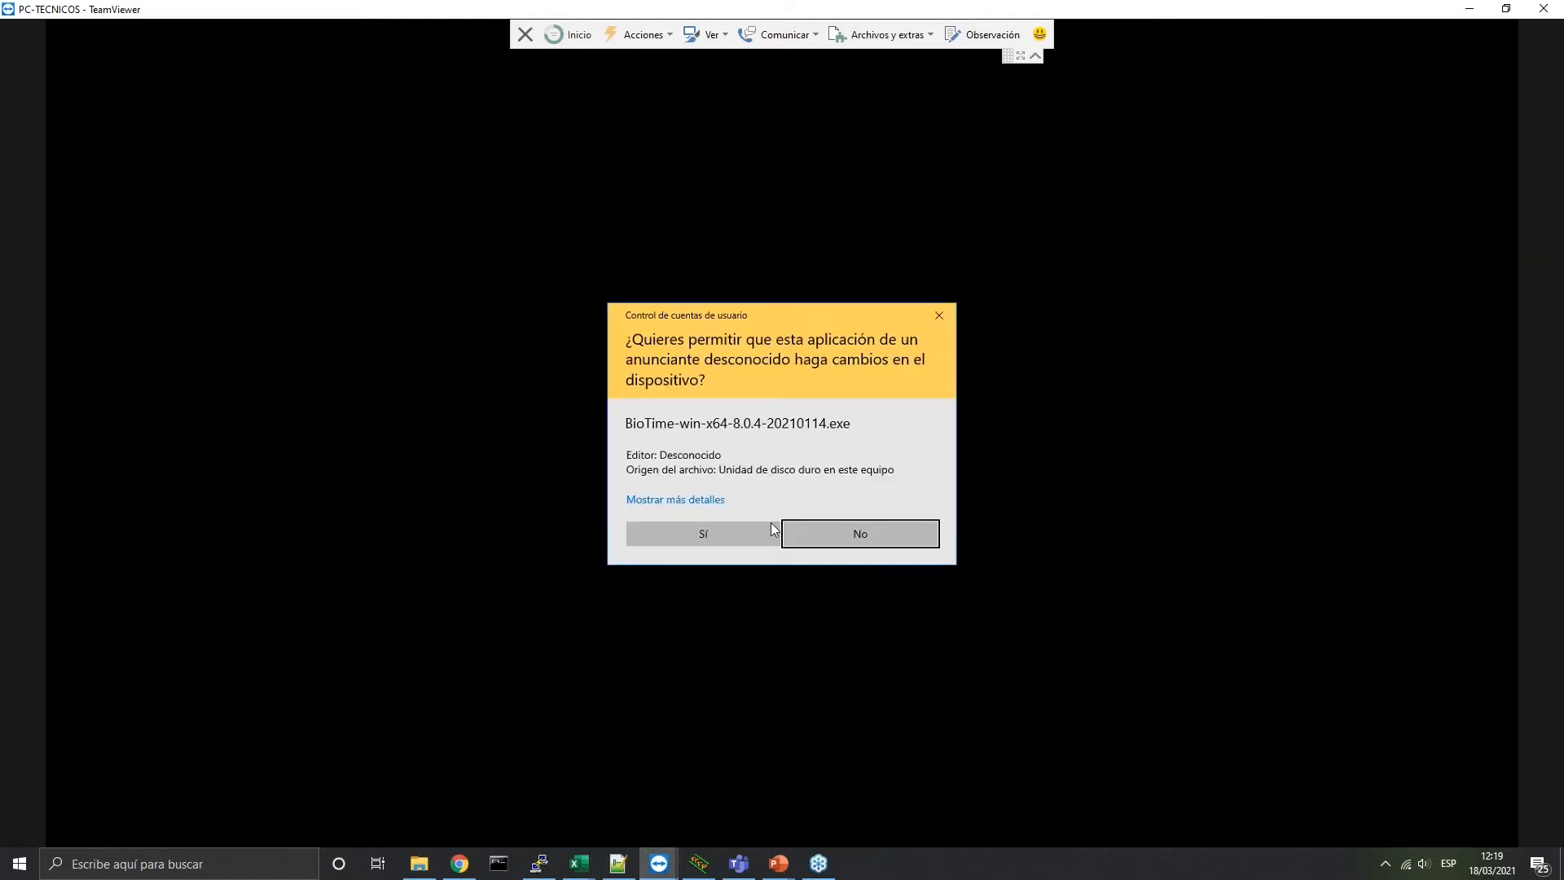
{"action": "left_click", "coordinate": [770, 527]}
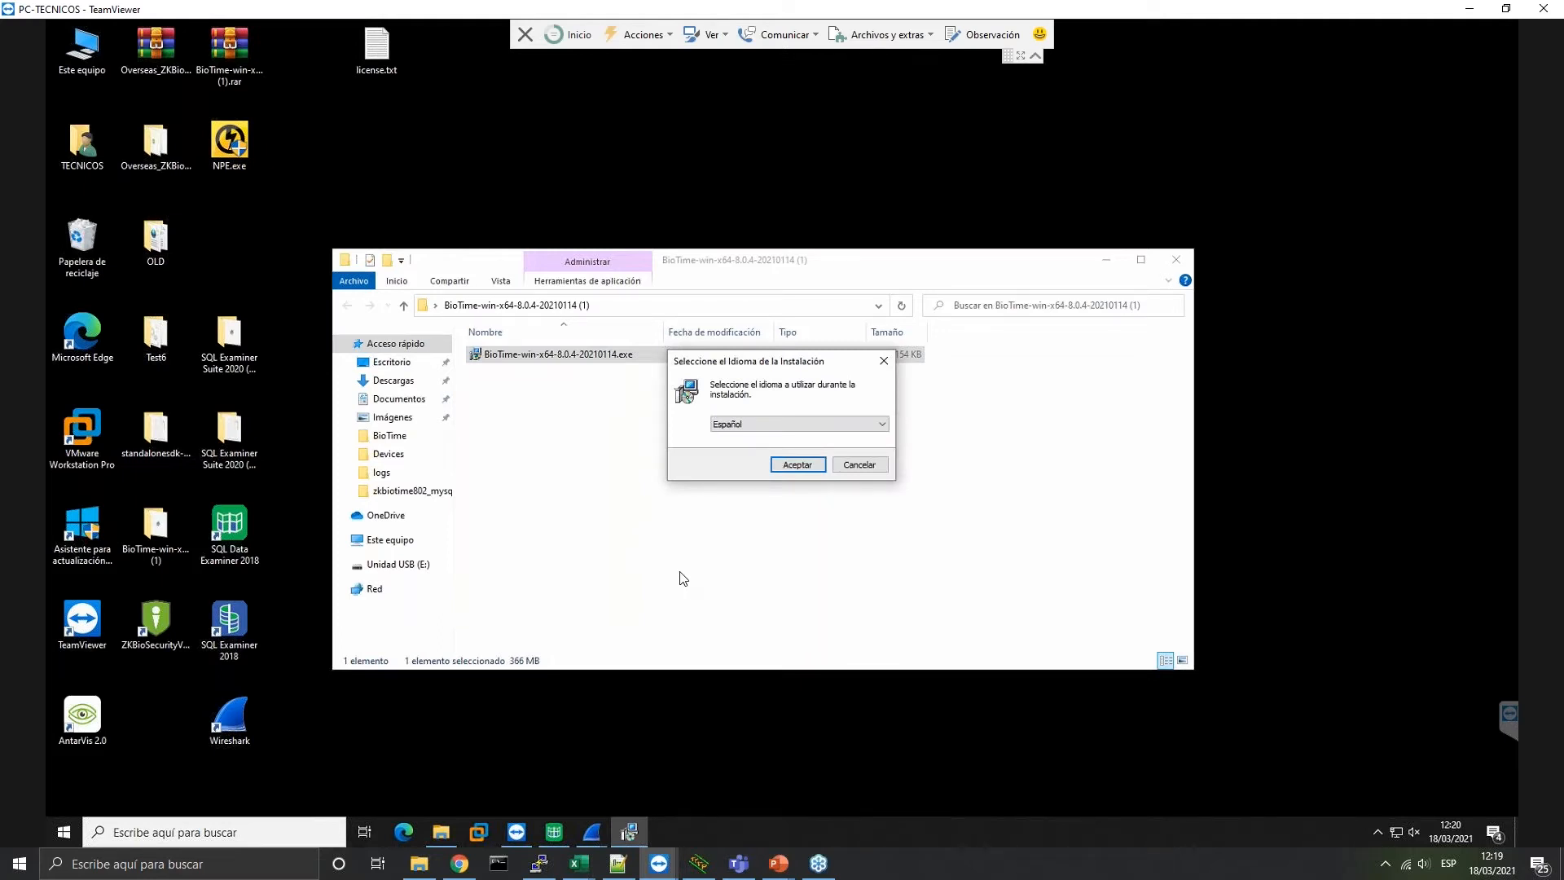
Set the setup language to English
{"action": "left_click", "coordinate": [776, 424]}
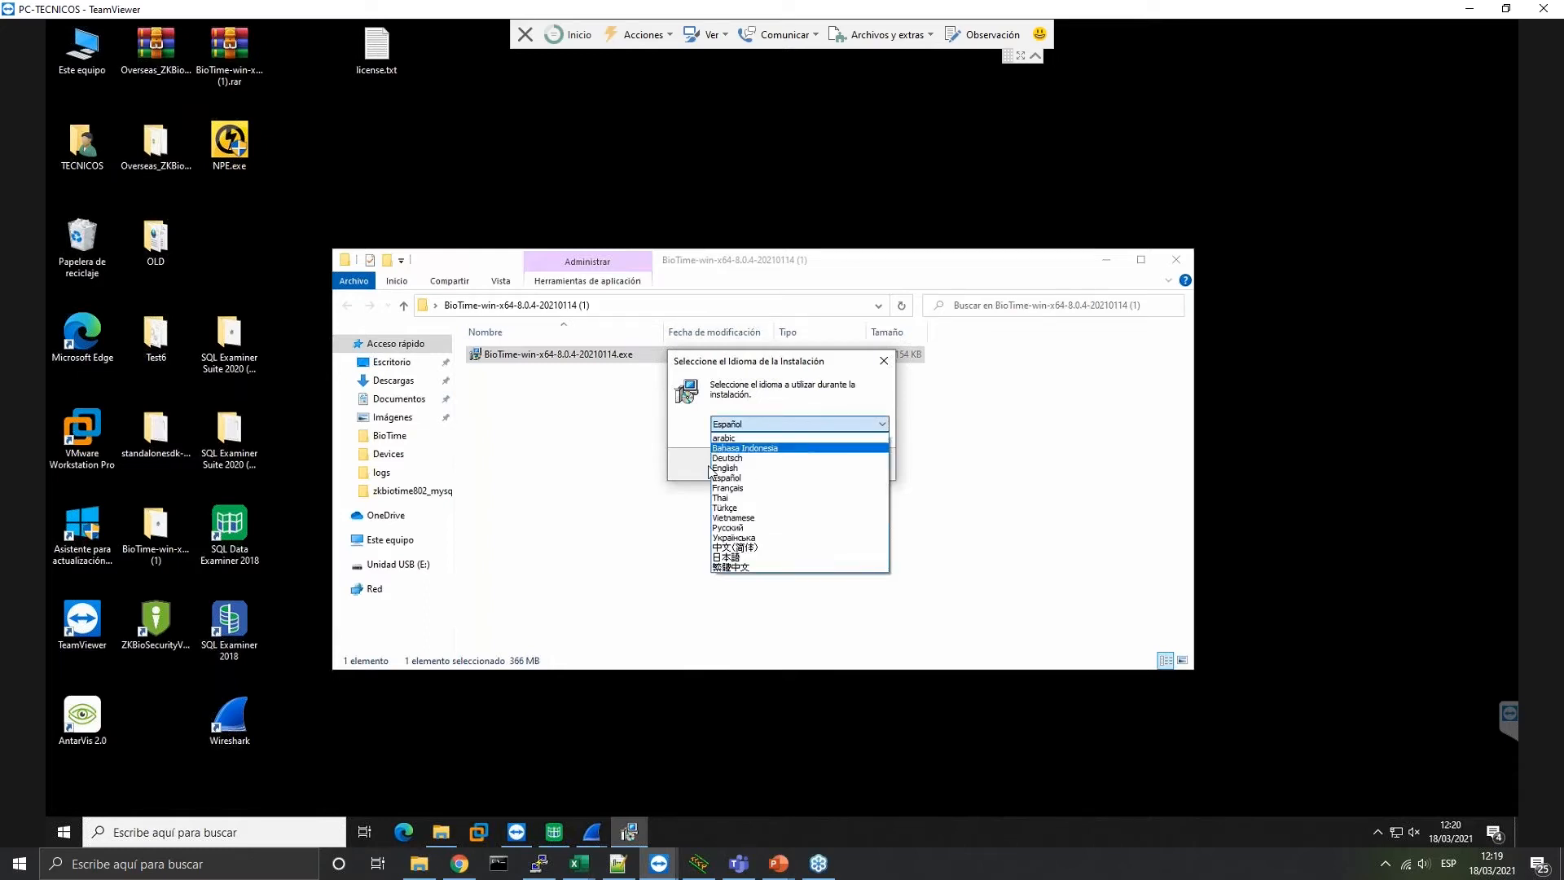
{"action": "left_click", "coordinate": [724, 474]}
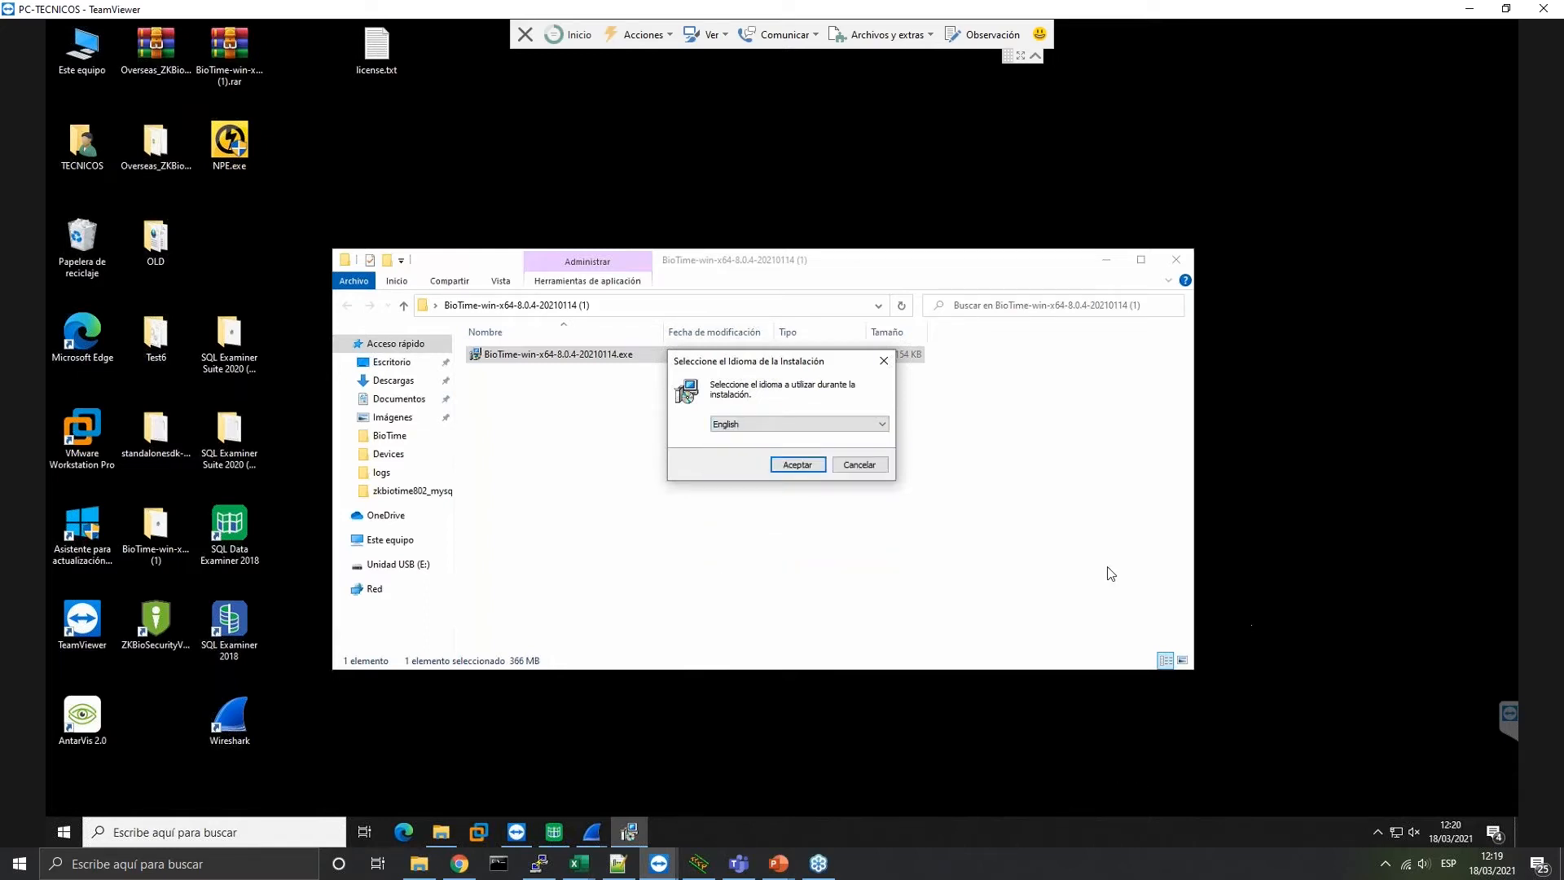
{"action": "left_click", "coordinate": [801, 465]}
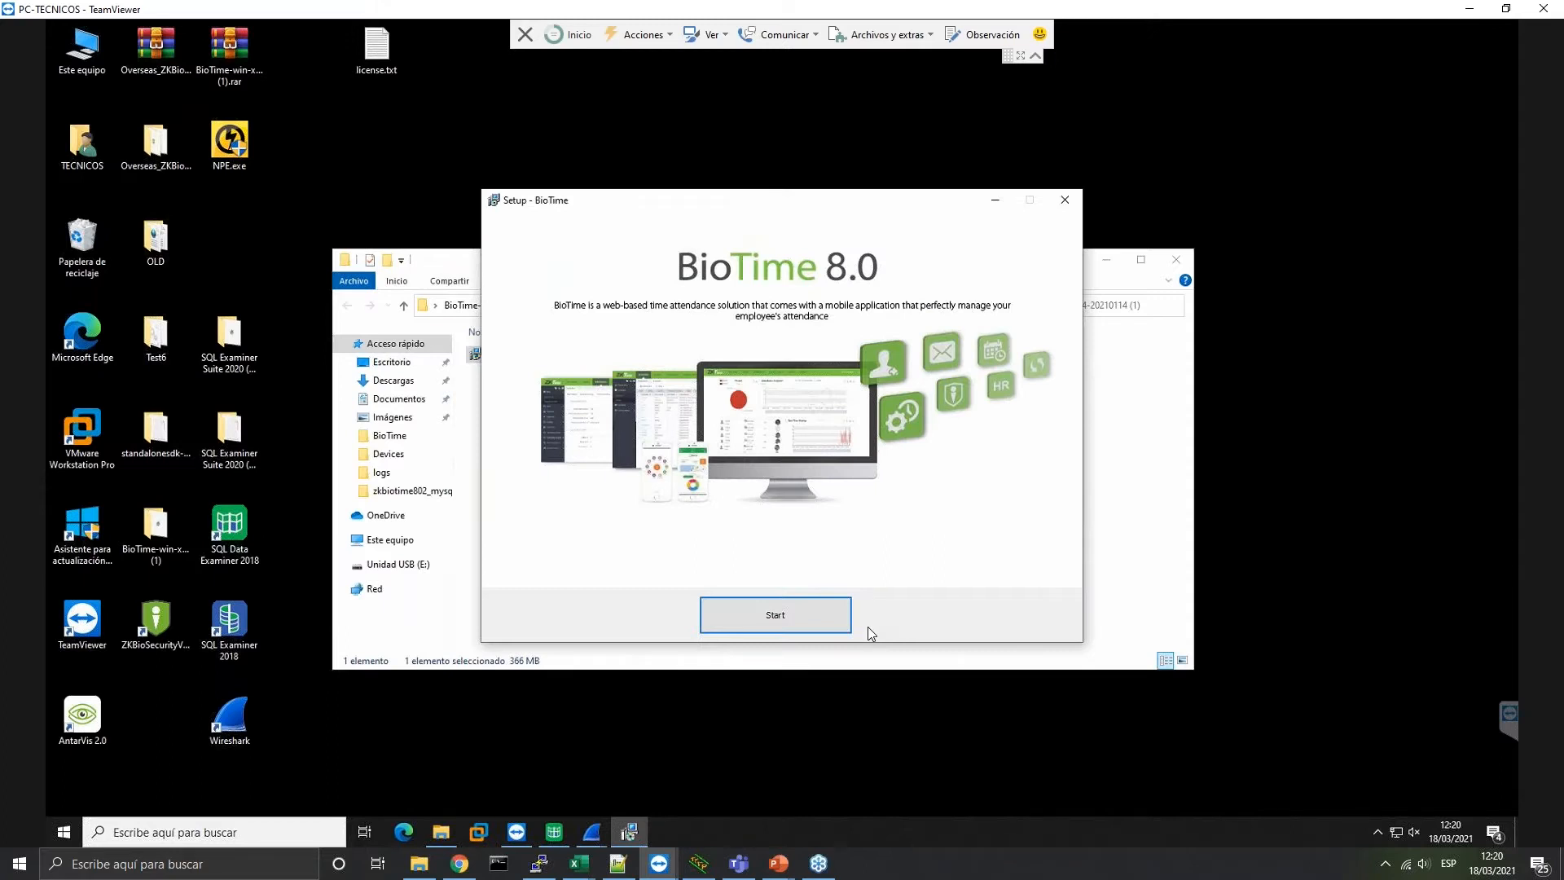
Start setup and accept the BioTime license agreement
{"action": "left_click", "coordinate": [819, 622]}
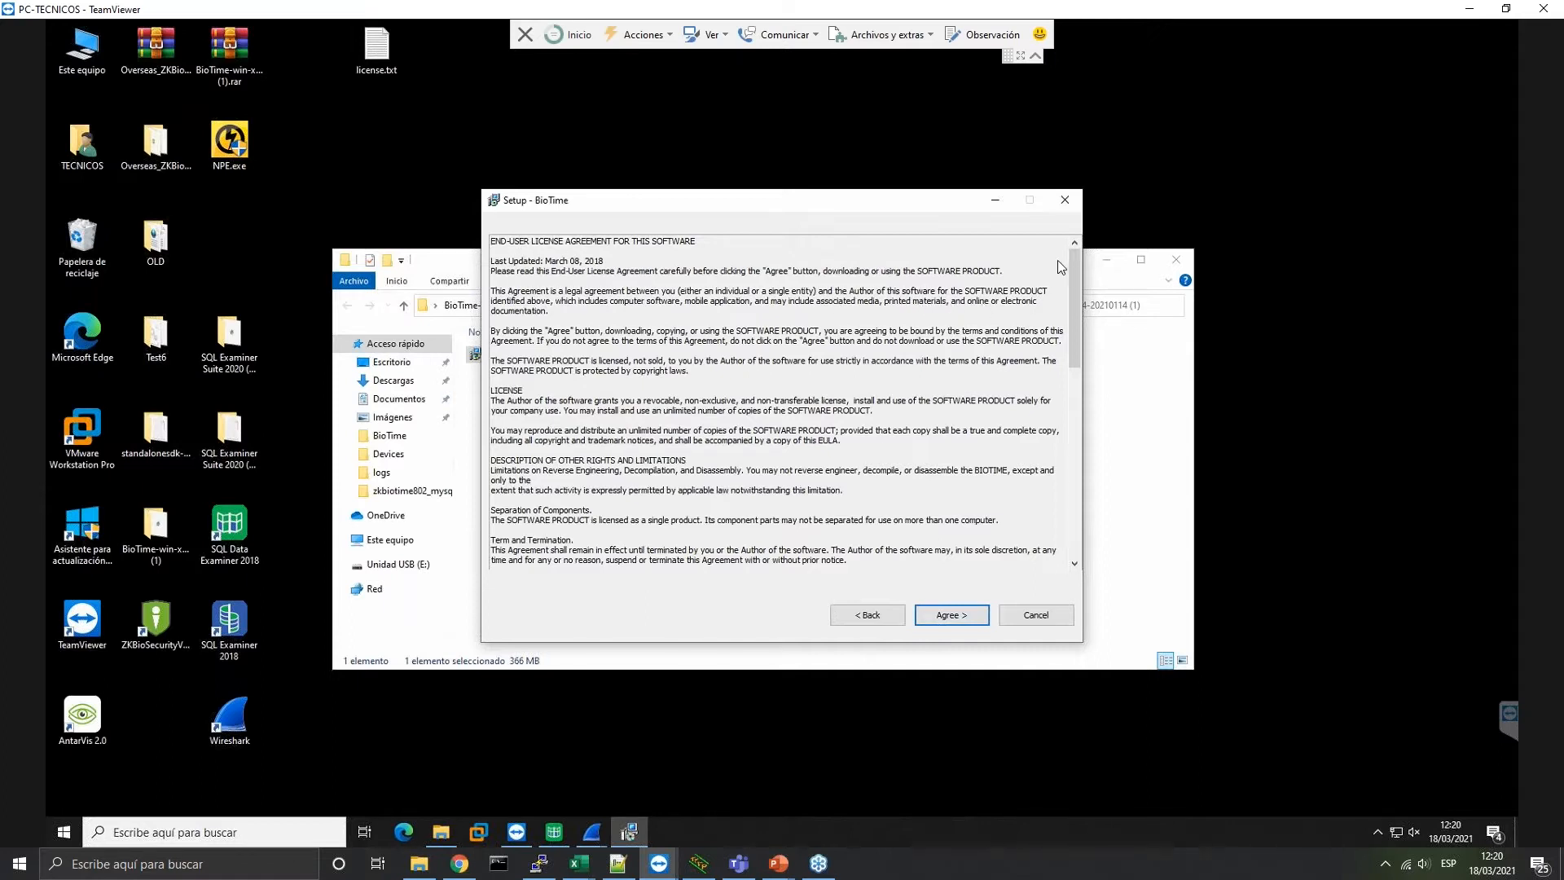
{"action": "left_click_drag", "start_coordinate": [1073, 296], "coordinate": [917, 500]}
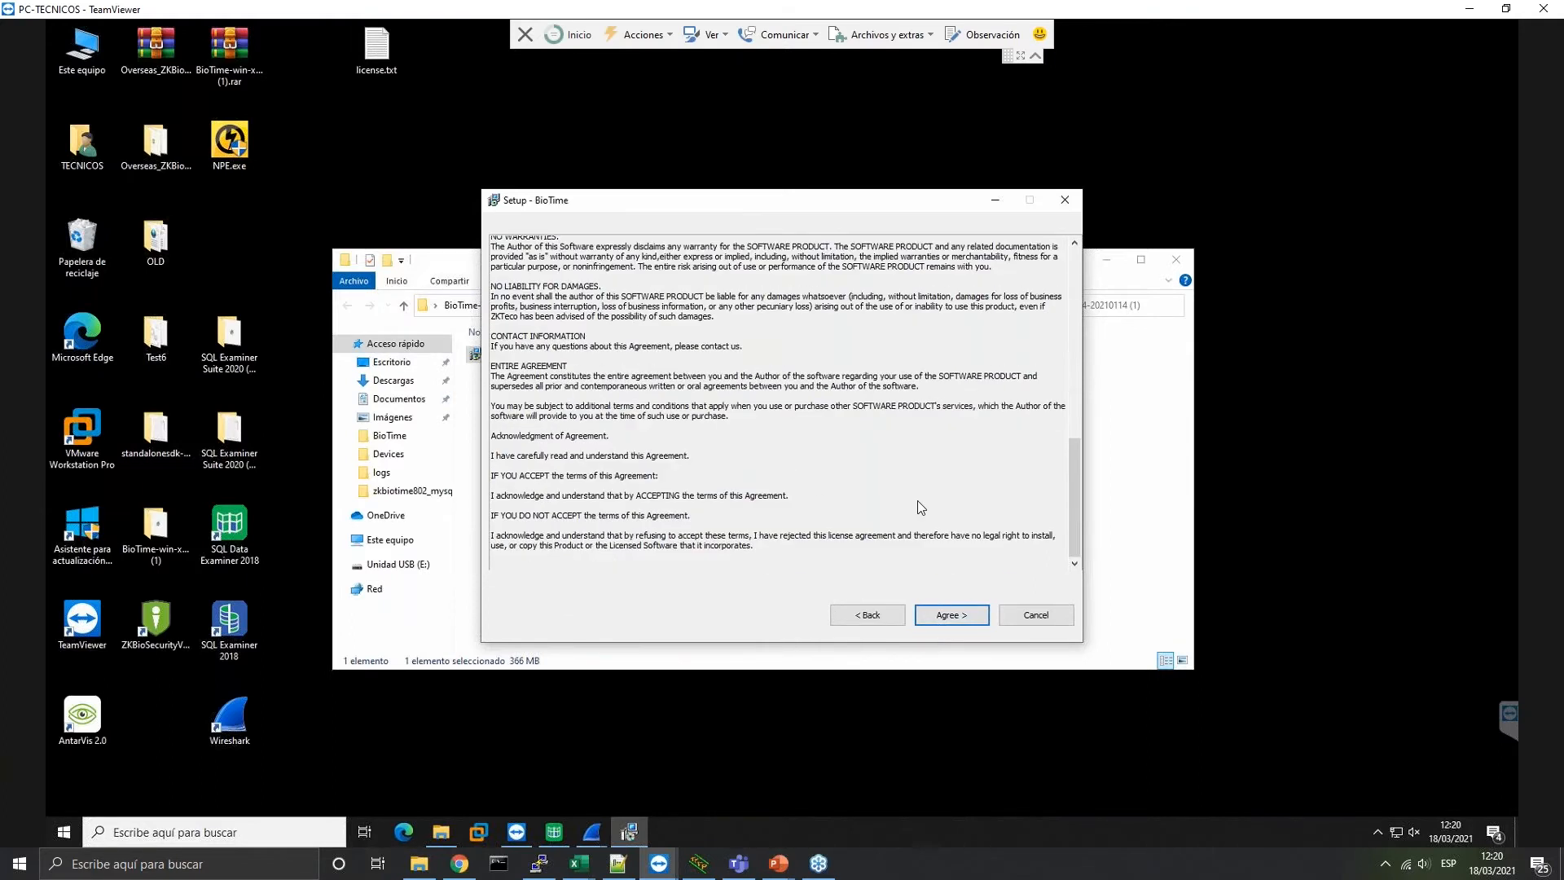
{"action": "left_click", "coordinate": [953, 616]}
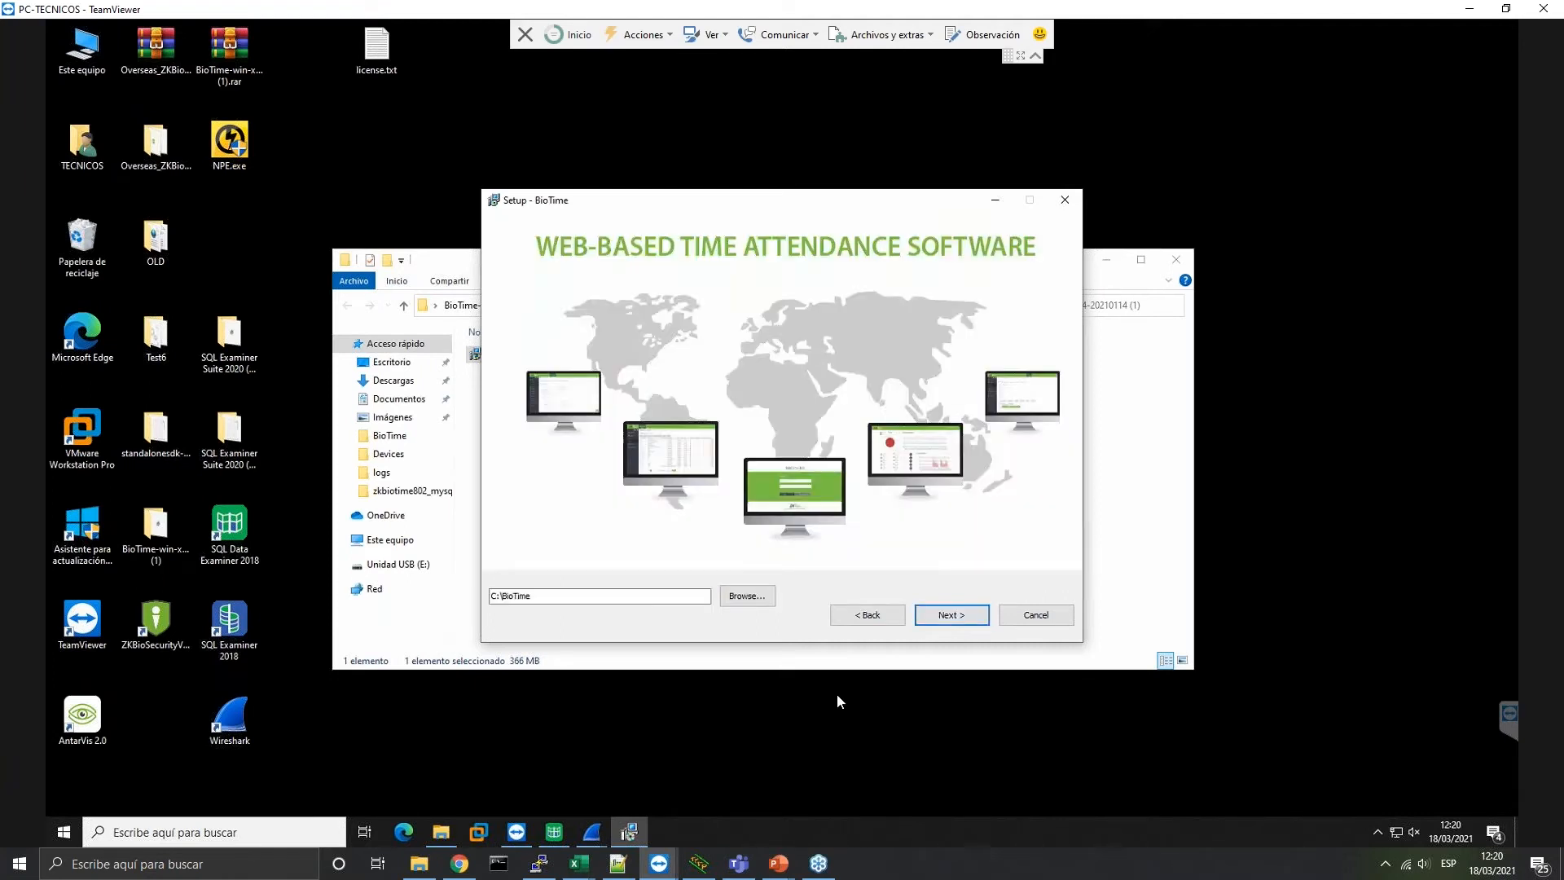
Keep C:\BioTime as the install folder and continue to the port settings
{"action": "left_click_drag", "start_coordinate": [595, 596], "coordinate": [526, 606]}
{"action": "left_click", "coordinate": [953, 616]}
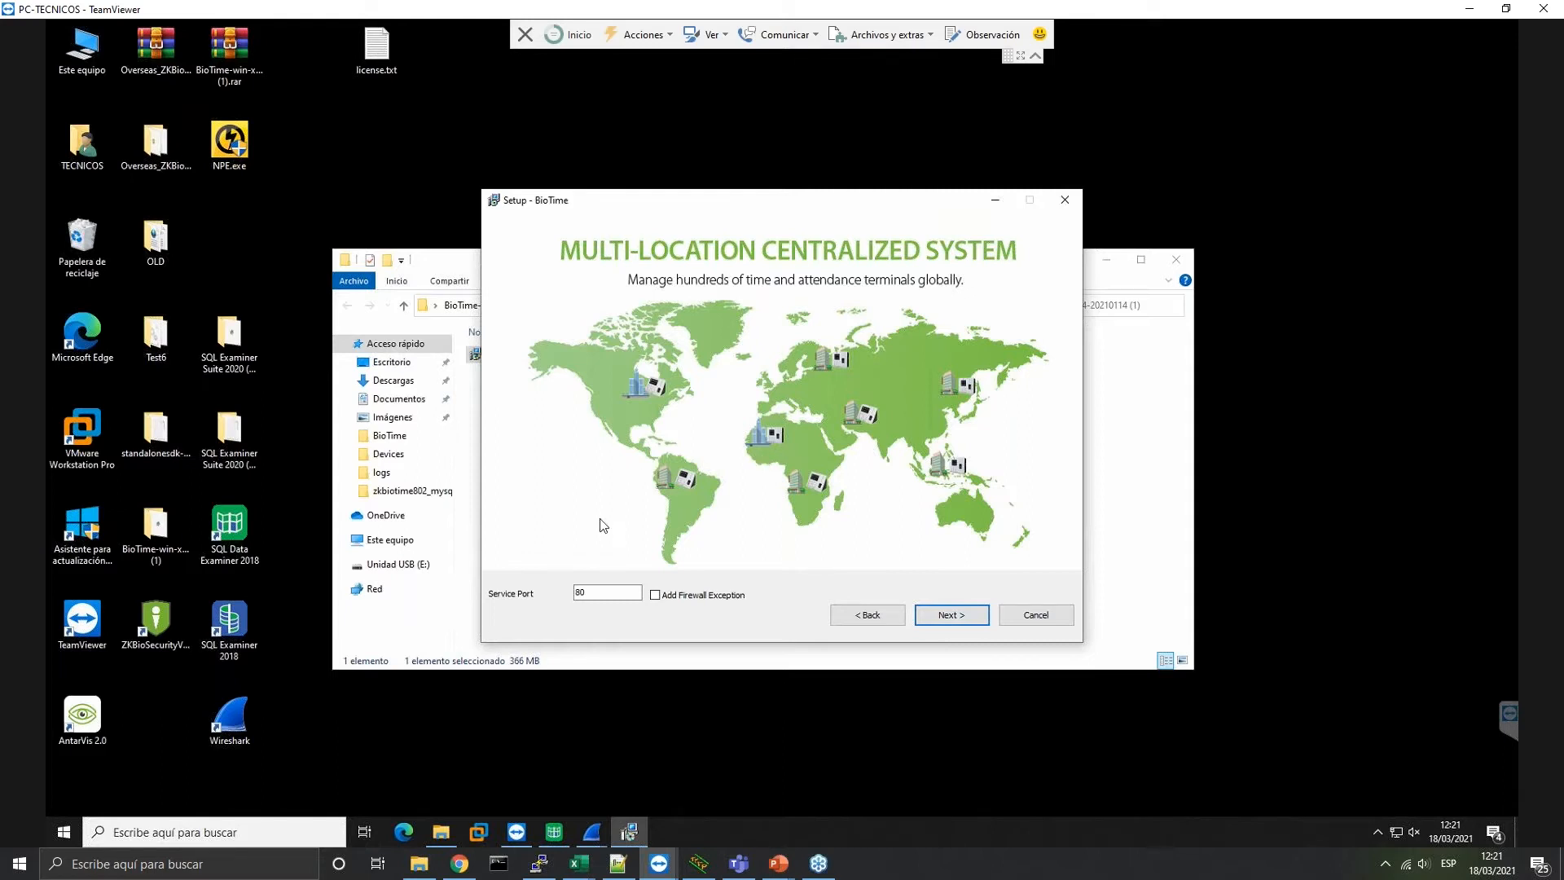
Keep service port 80, add a firewall exception, and continue to database connection settings
{"action": "double_click", "coordinate": [597, 593]}
{"action": "left_click", "coordinate": [598, 597]}
{"action": "left_click", "coordinate": [666, 597]}
{"action": "left_click", "coordinate": [950, 616]}
{"action": "mouse_move", "coordinate": [698, 864]}
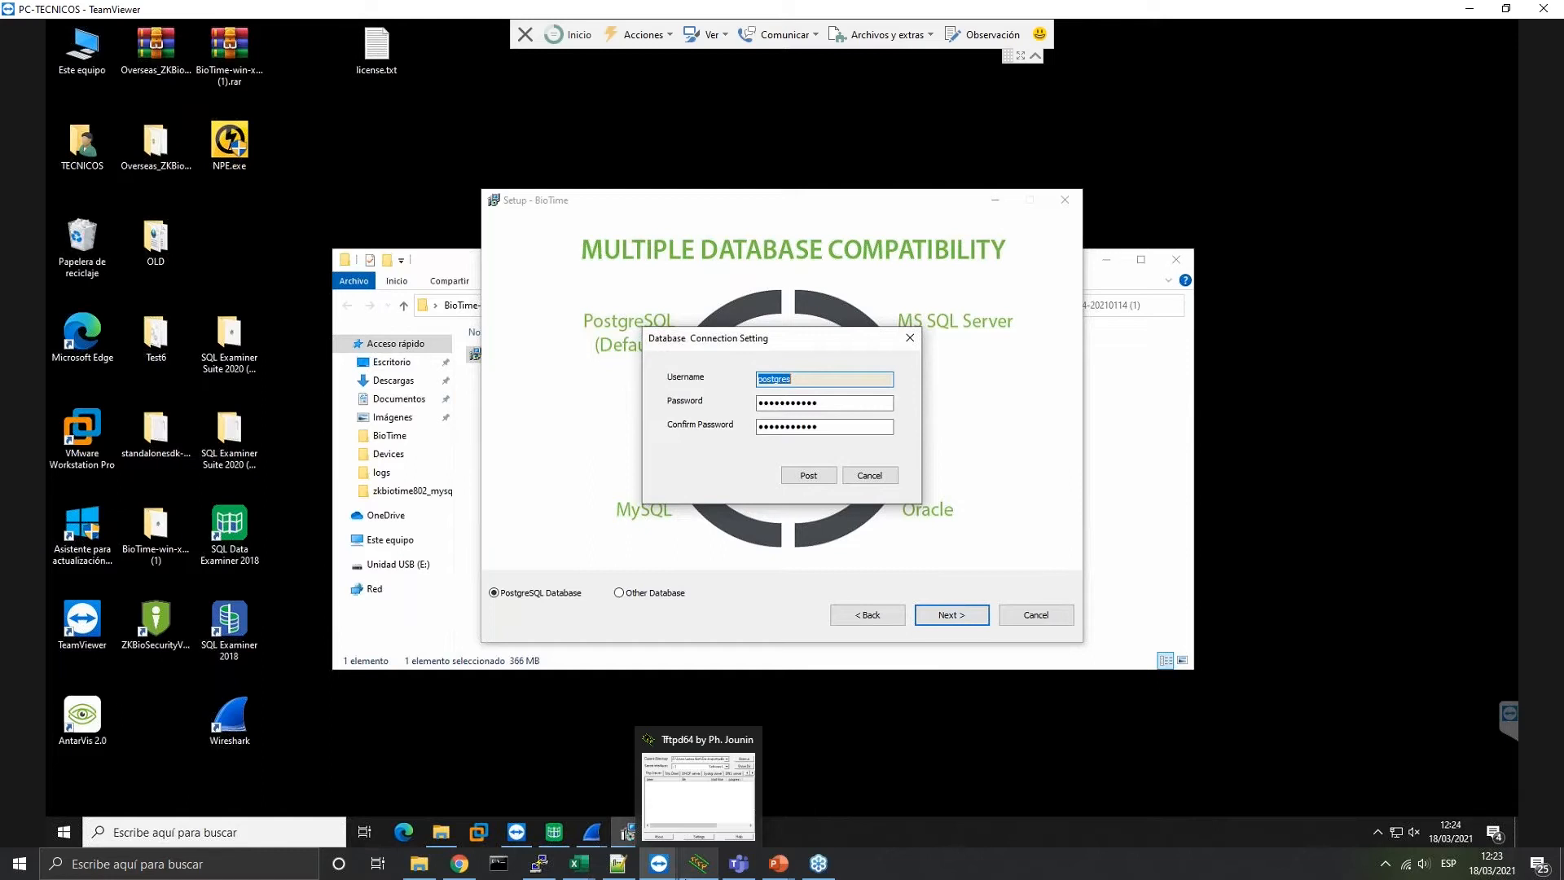
Cancel the PostgreSQL connection settings dialog for user postgres
{"action": "left_click", "coordinate": [870, 475]}
Check Other Database, then revert to PostgreSQL Database and post its postgres connection settings
{"action": "left_click", "coordinate": [676, 593]}
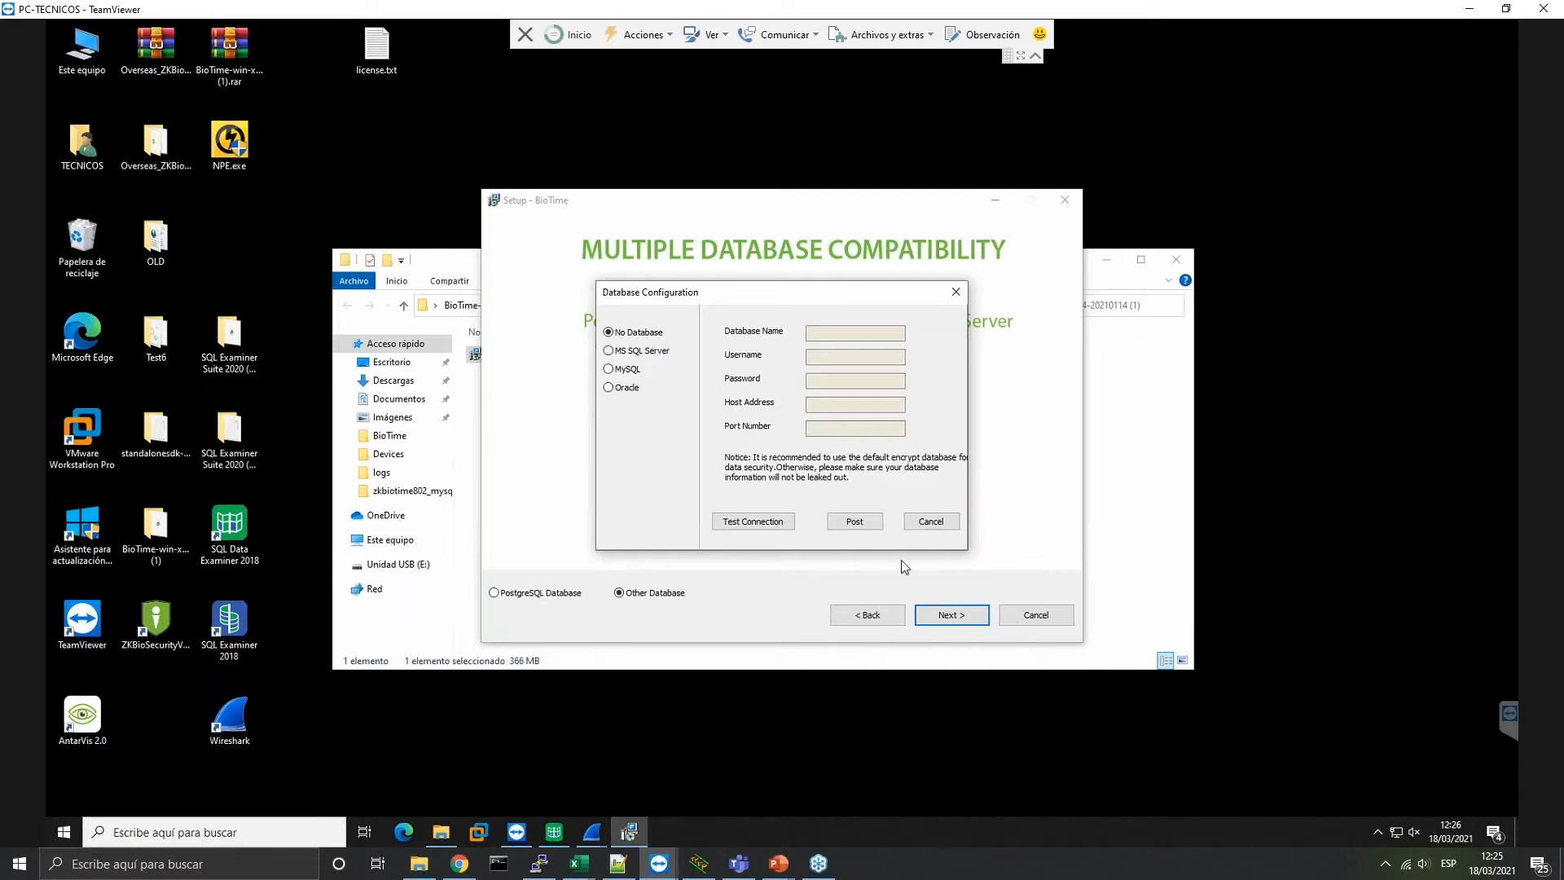
{"action": "left_click", "coordinate": [944, 528]}
{"action": "left_click", "coordinate": [544, 594]}
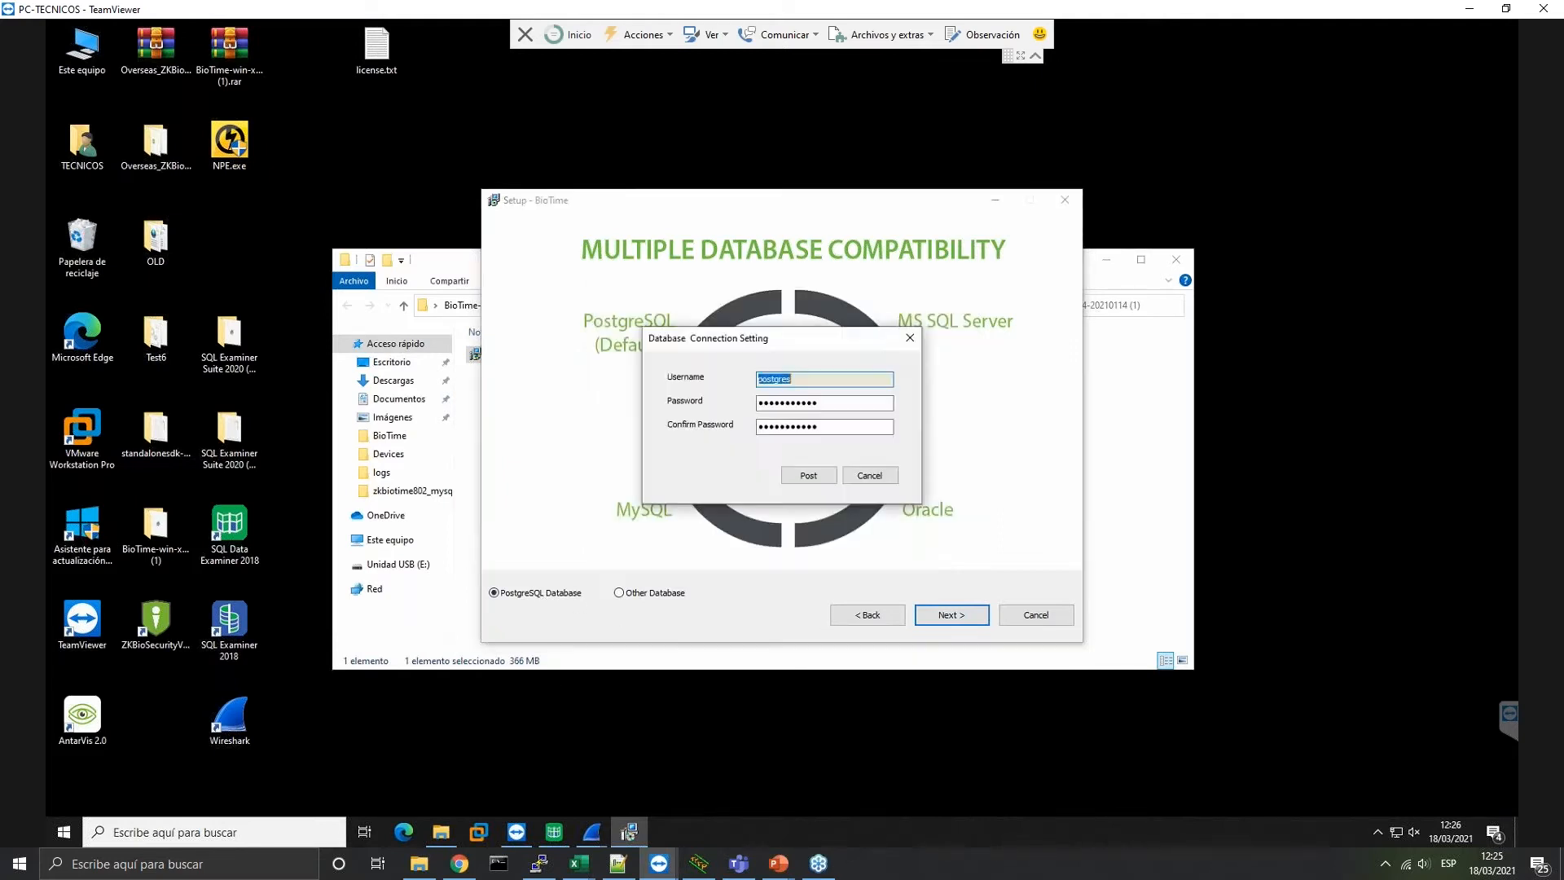
{"action": "left_click", "coordinate": [825, 478]}
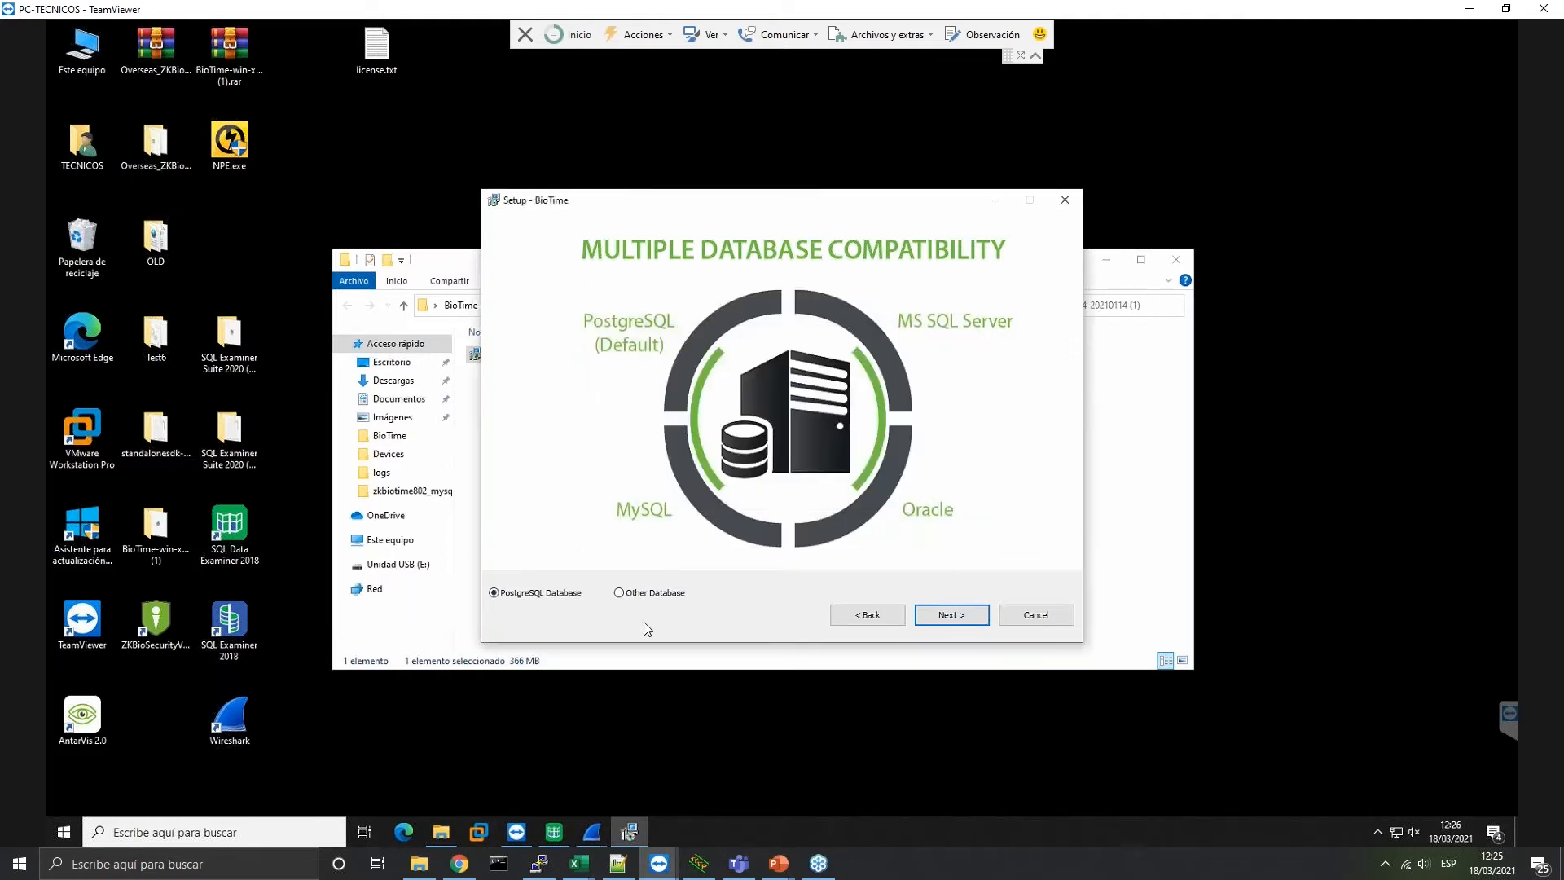
Set the database backup path to the Escritorio (Desktop) folder
{"action": "left_click", "coordinate": [960, 618]}
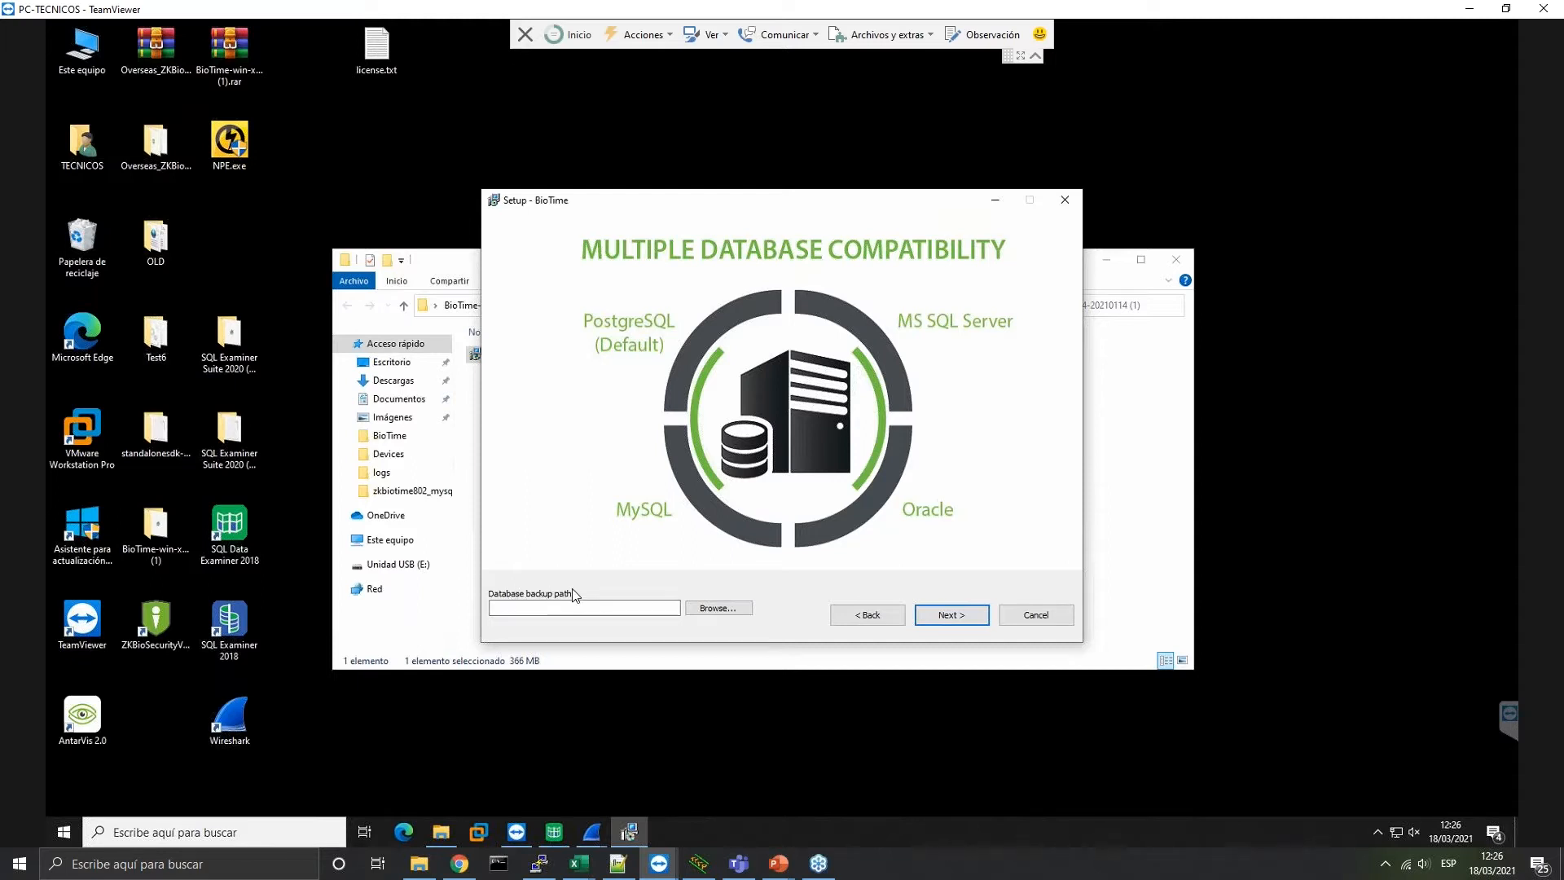
{"action": "left_click", "coordinate": [718, 608]}
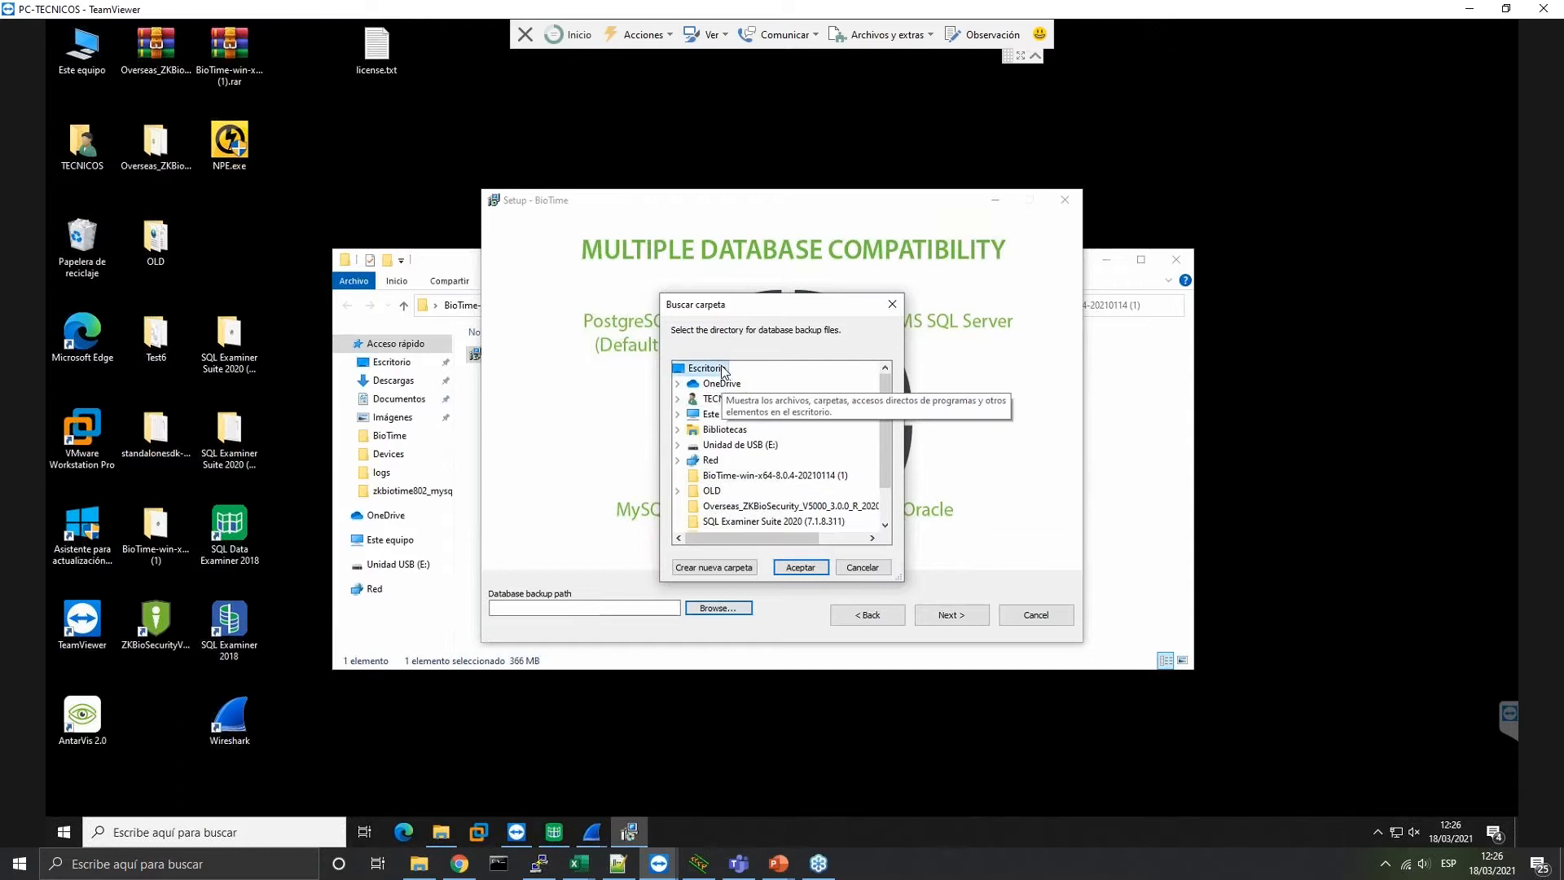
{"action": "left_click", "coordinate": [785, 570]}
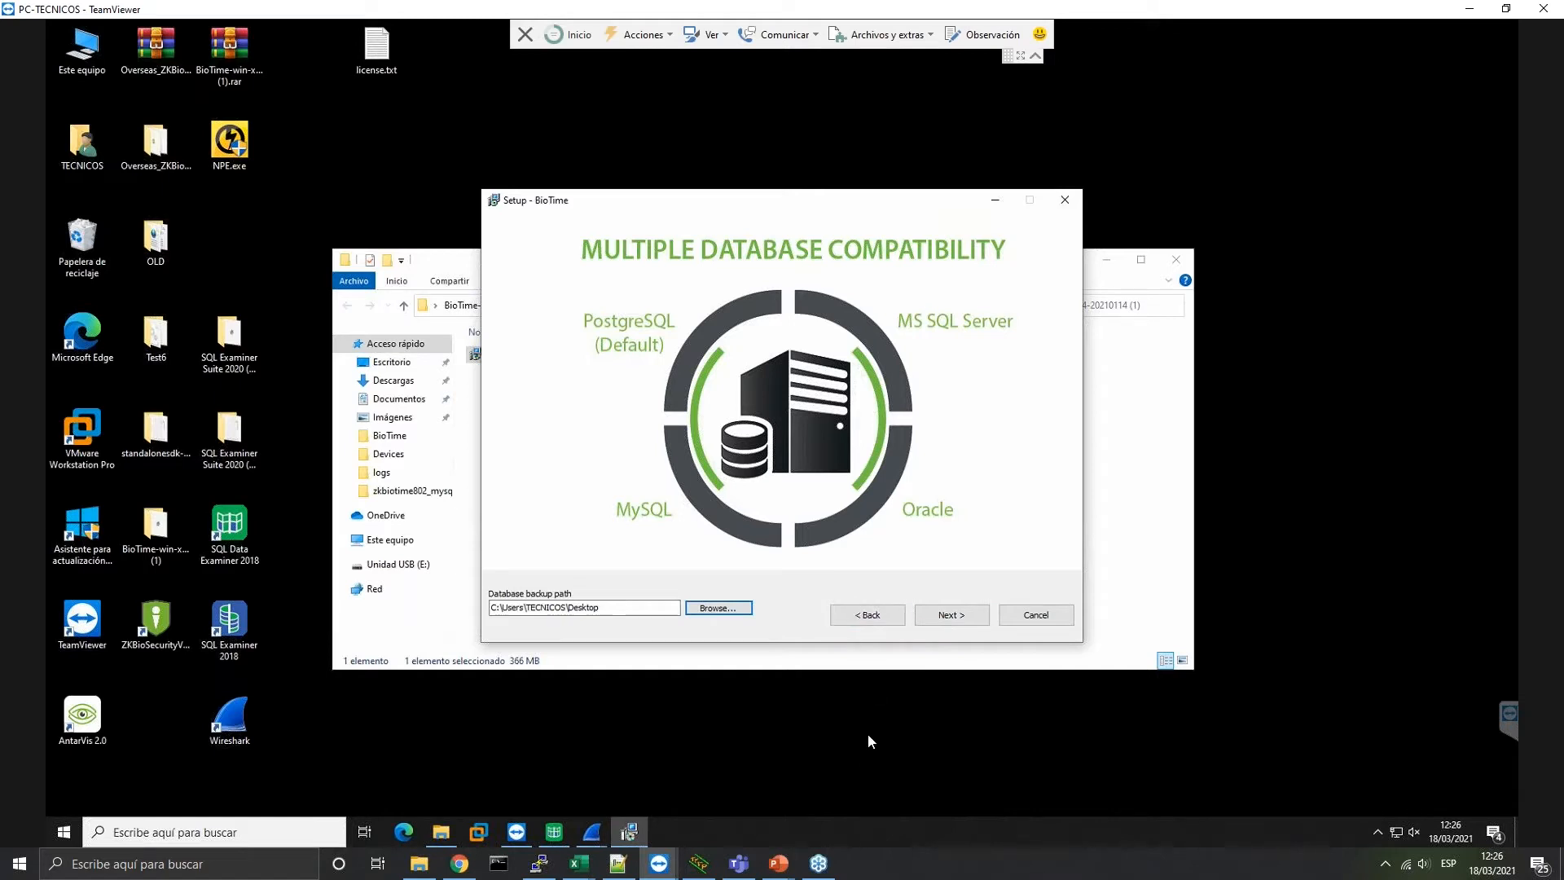
Start installing BioTime into C:\BioTime and minimize File Explorer to watch progress
{"action": "left_click", "coordinate": [952, 614]}
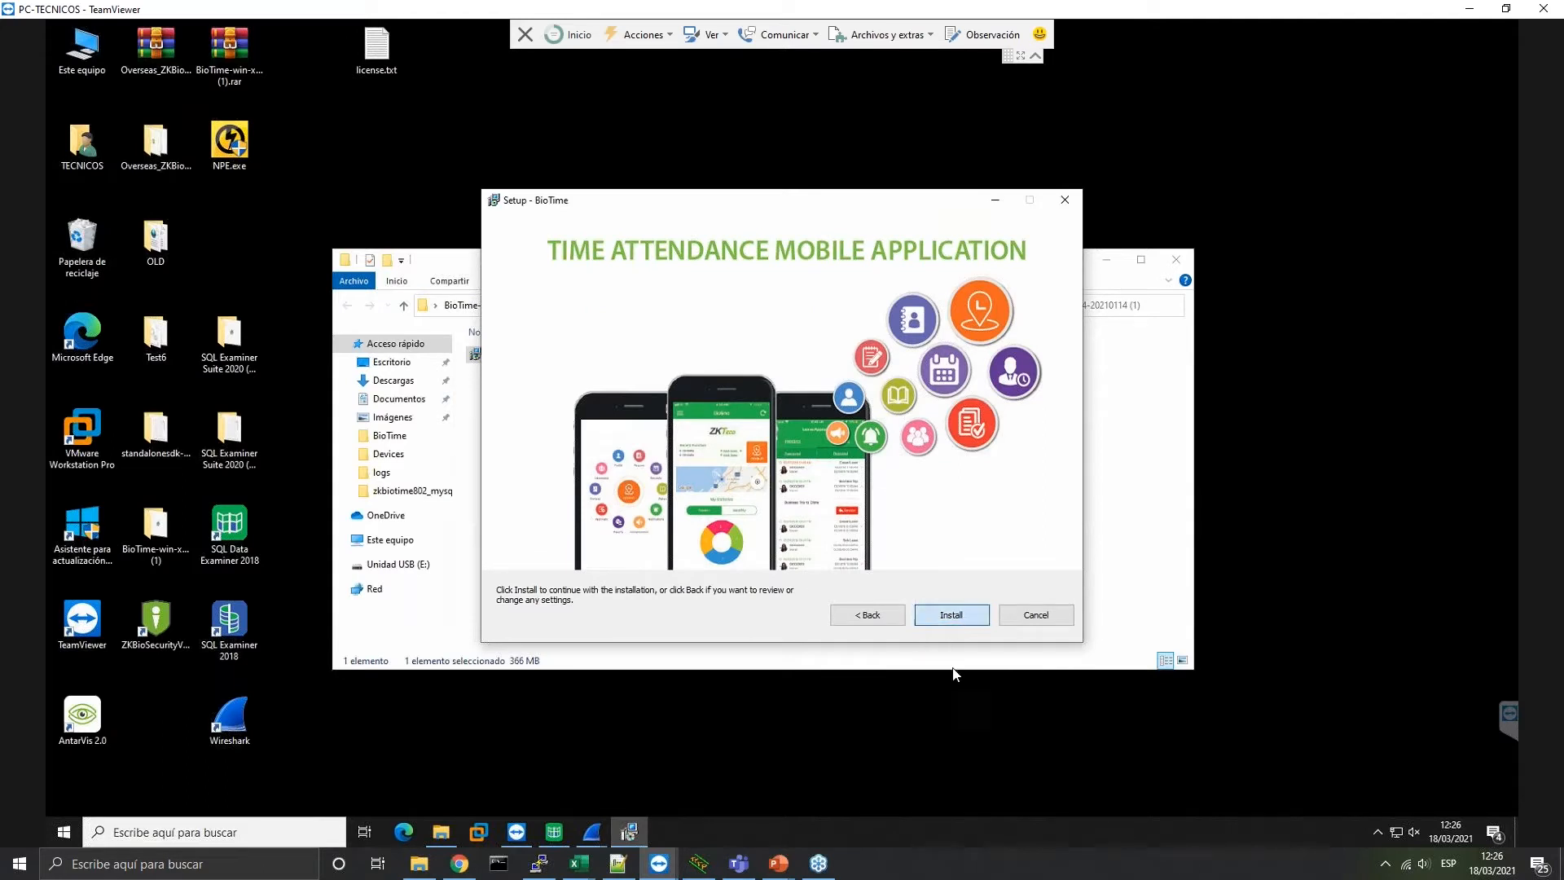
{"action": "left_click", "coordinate": [951, 614]}
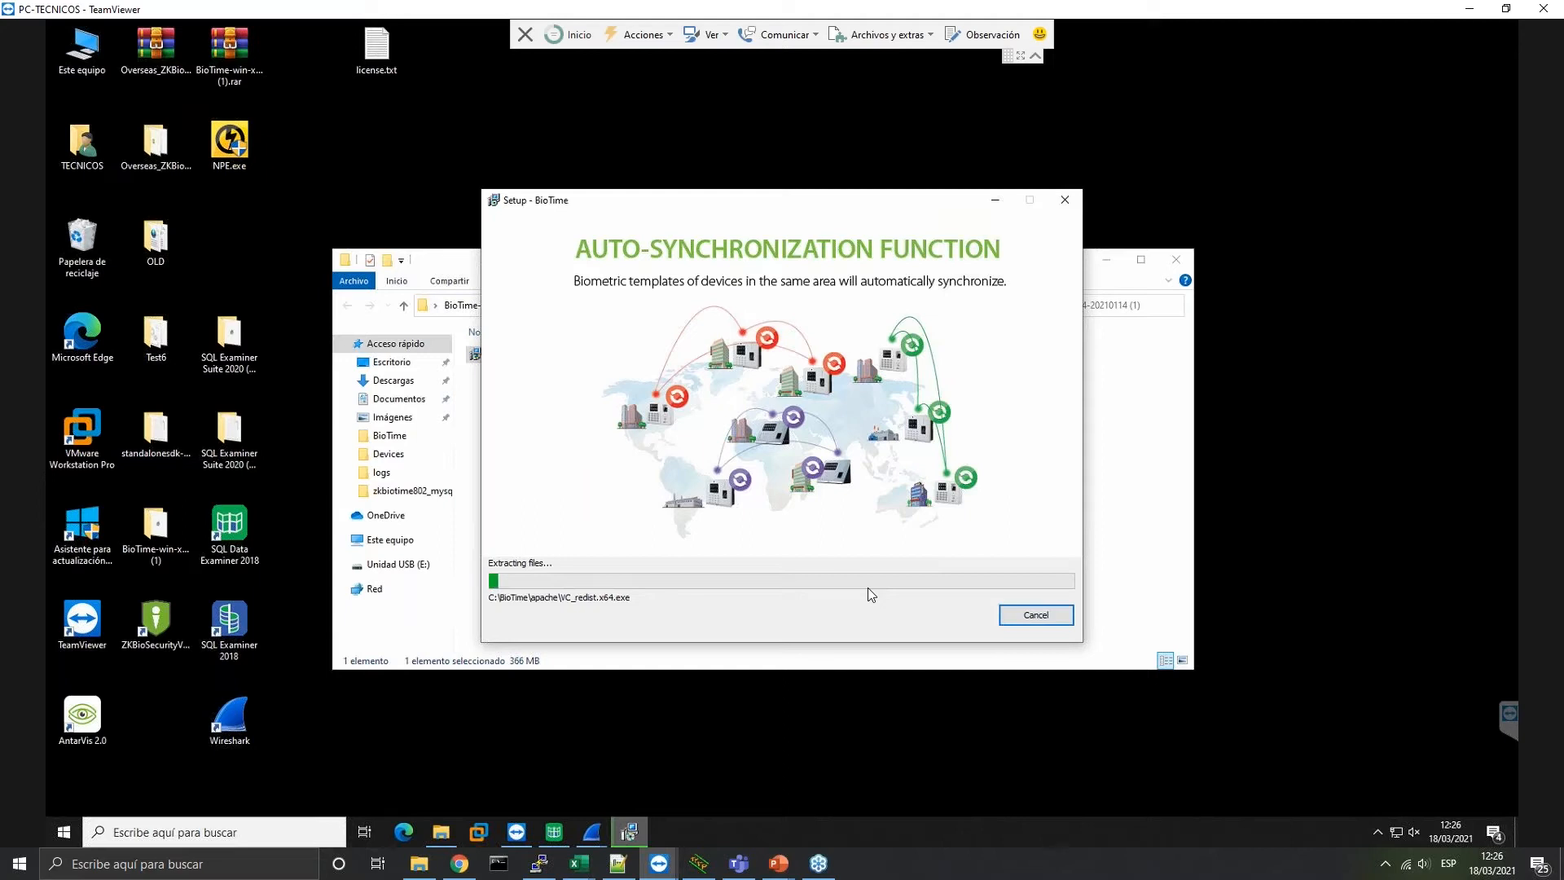
{"action": "left_click", "coordinate": [467, 263]}
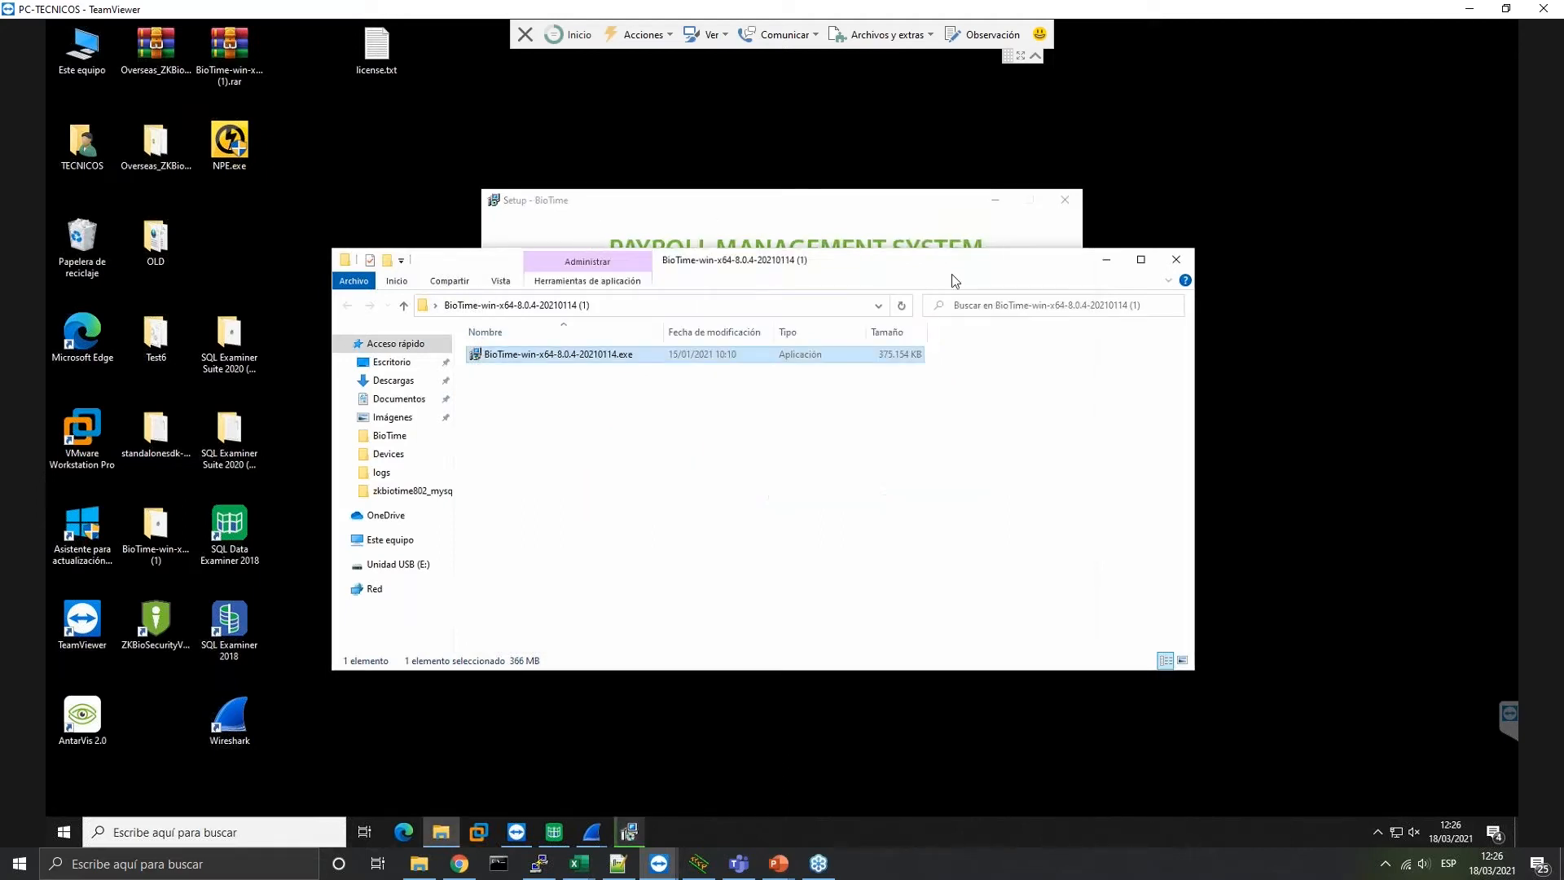
{"action": "left_click", "coordinate": [1104, 262]}
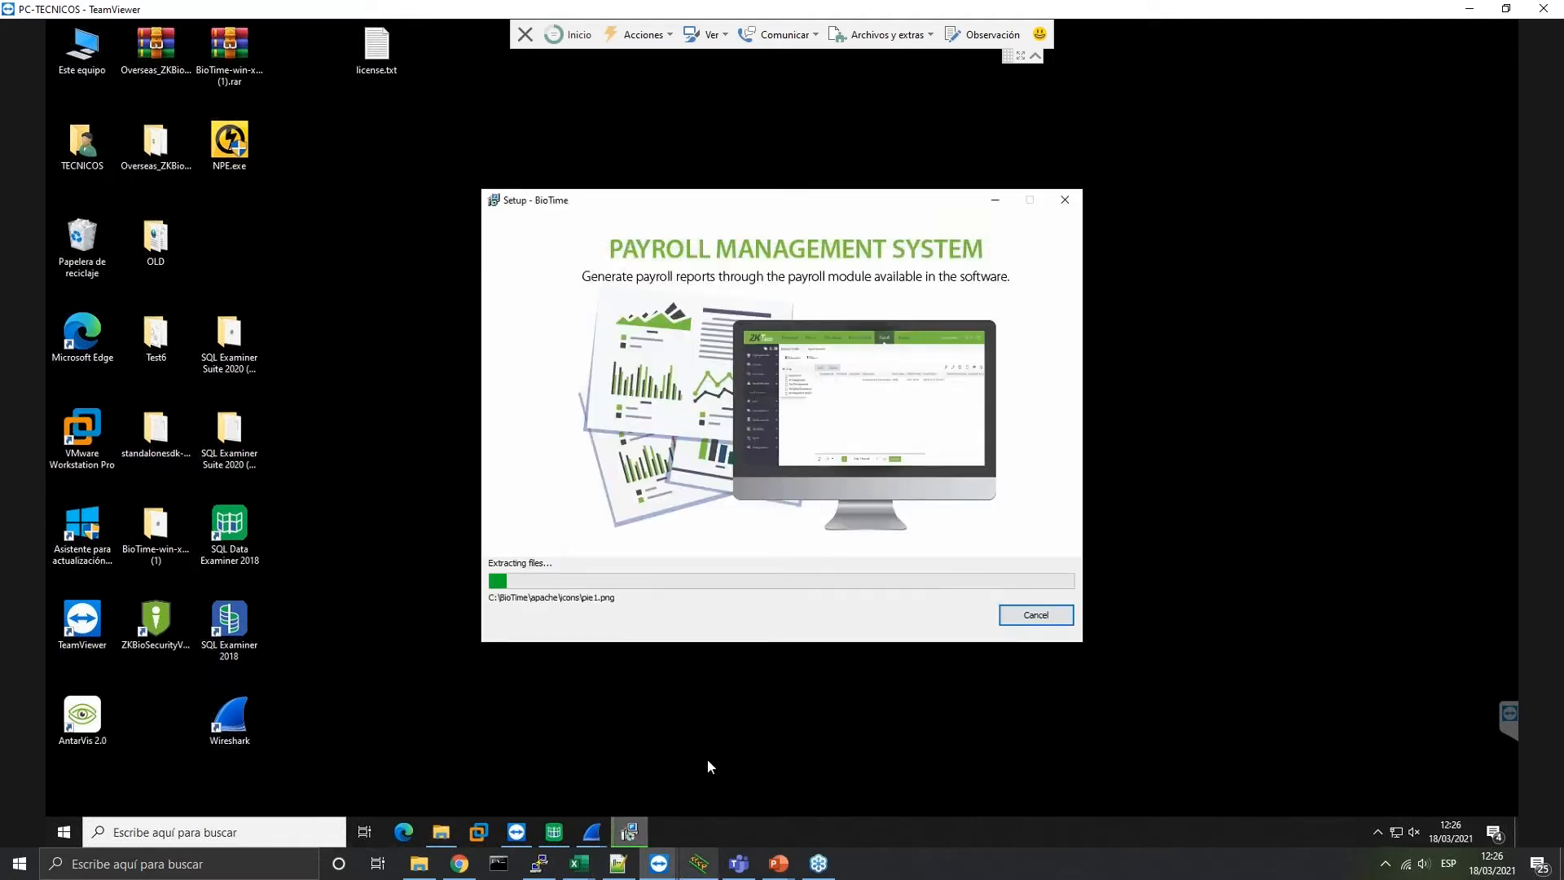
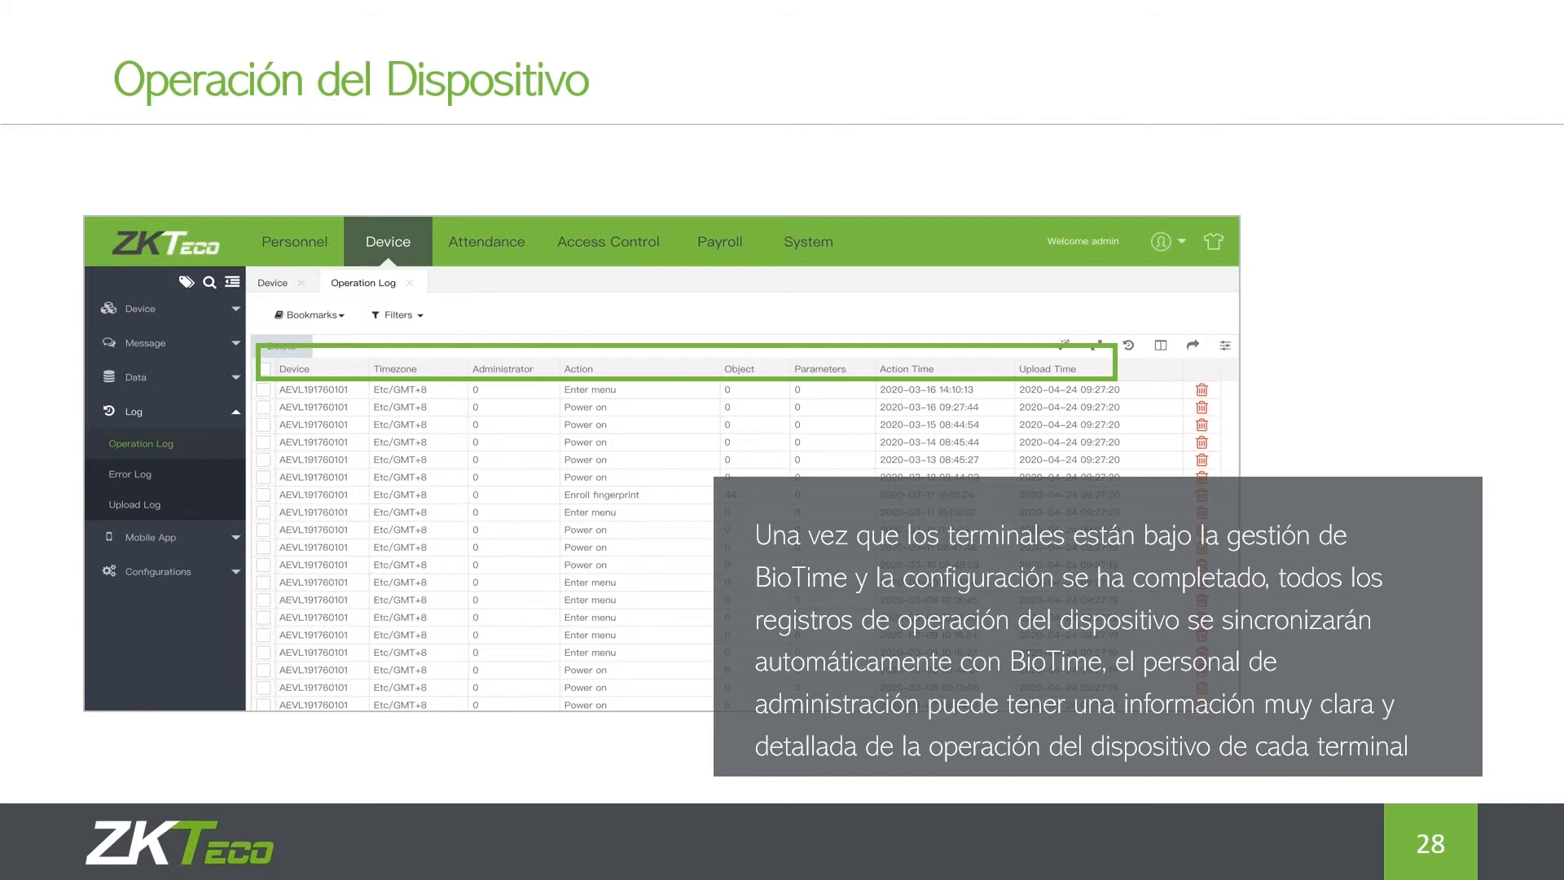
Advance the slideshow through the report samples to slide 31, 'Módulo de Asistencia - Horario de Turnos'
{"action": "left_click", "coordinate": [746, 221]}
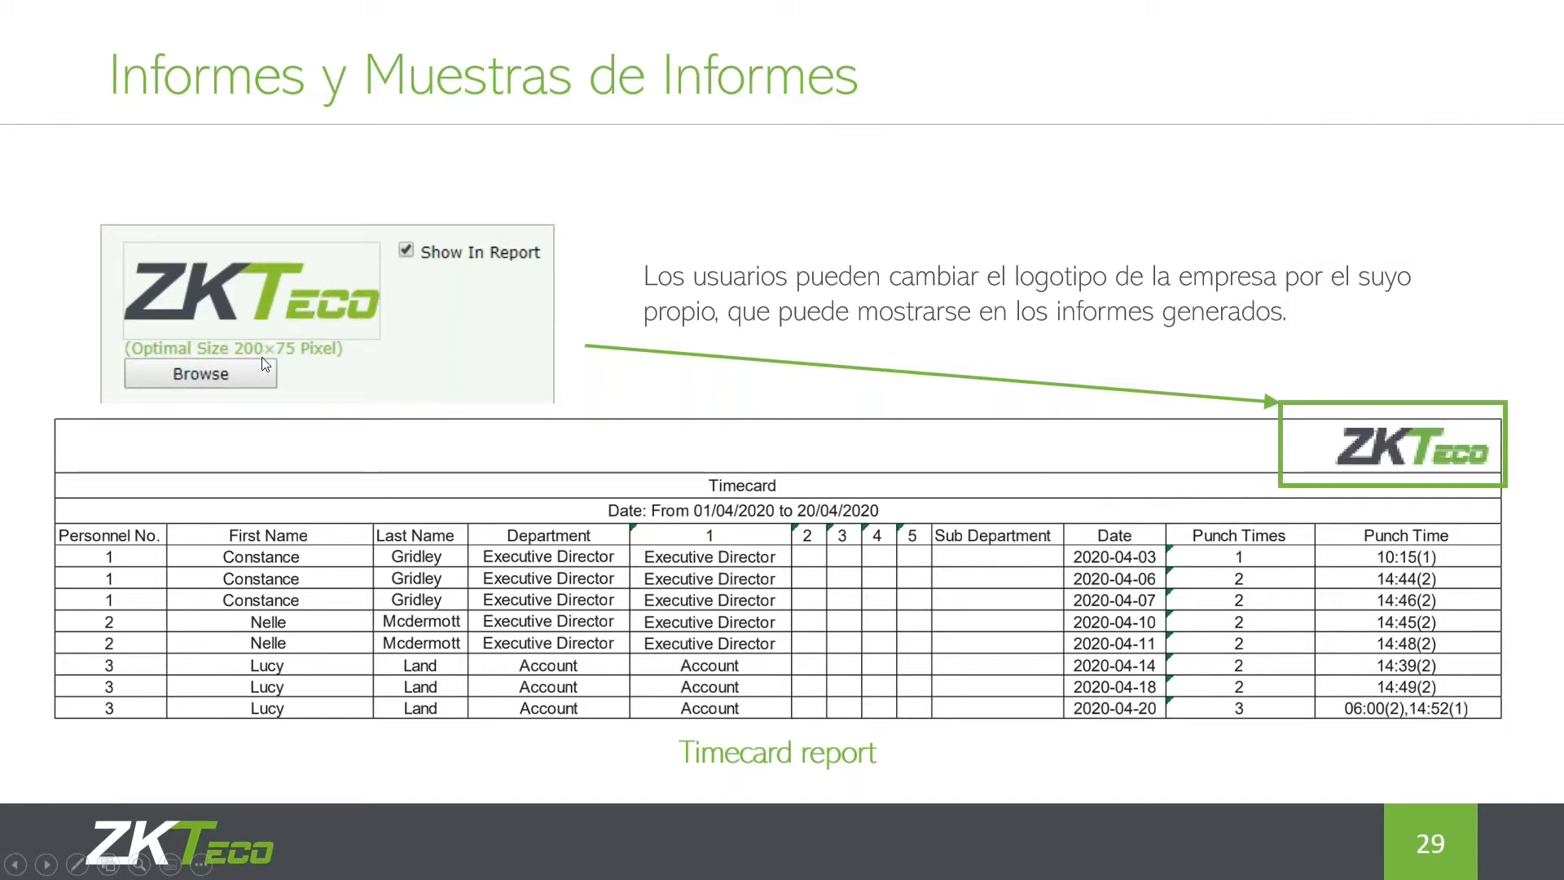
{"action": "left_click", "coordinate": [332, 383]}
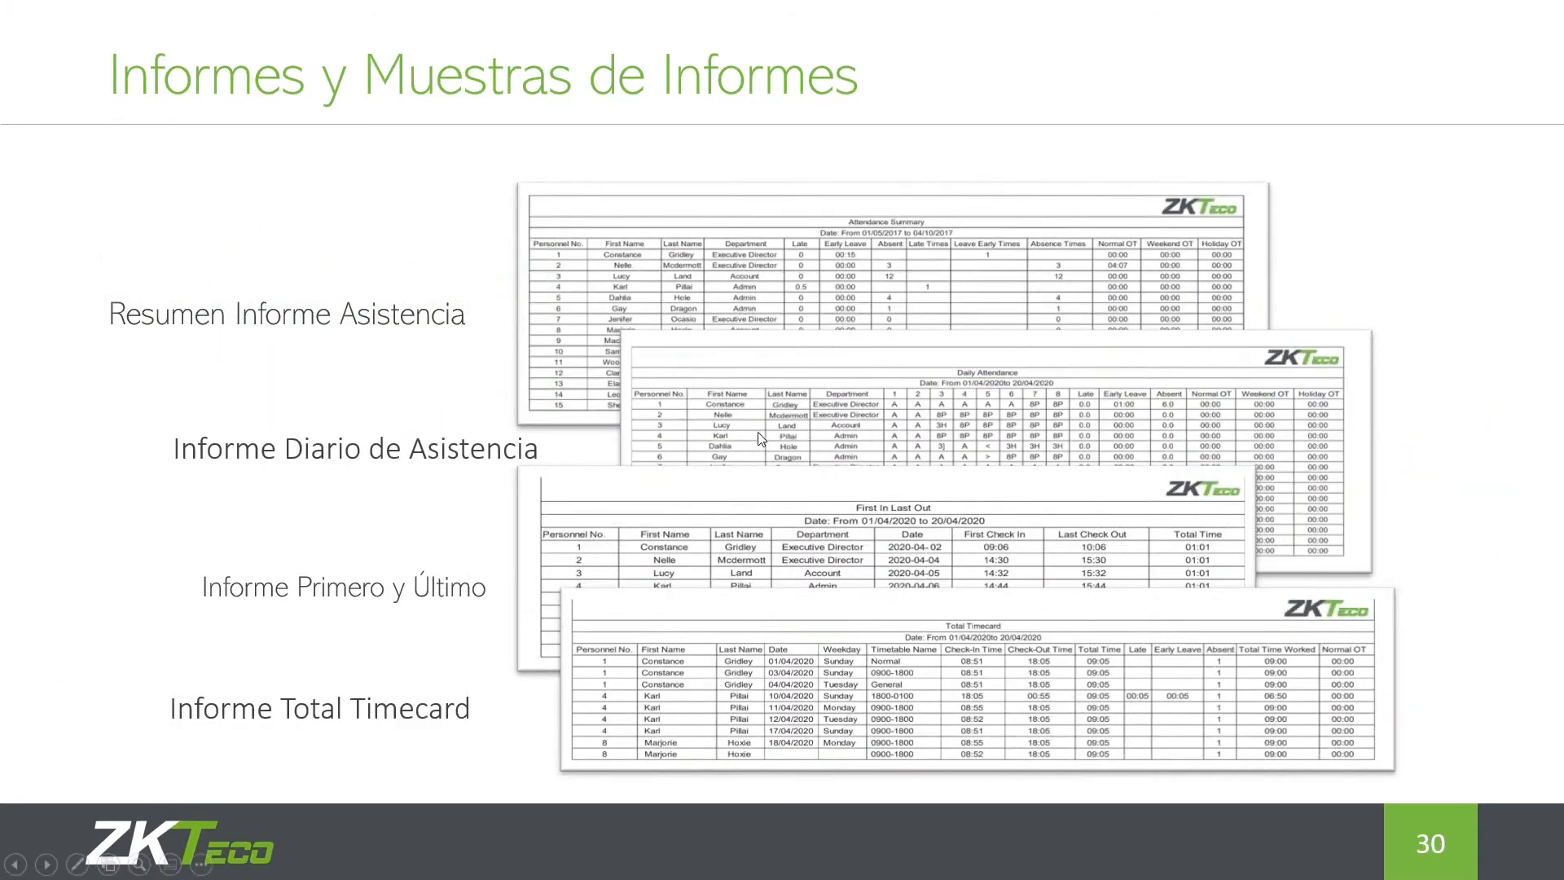
{"action": "left_click", "coordinate": [868, 422]}
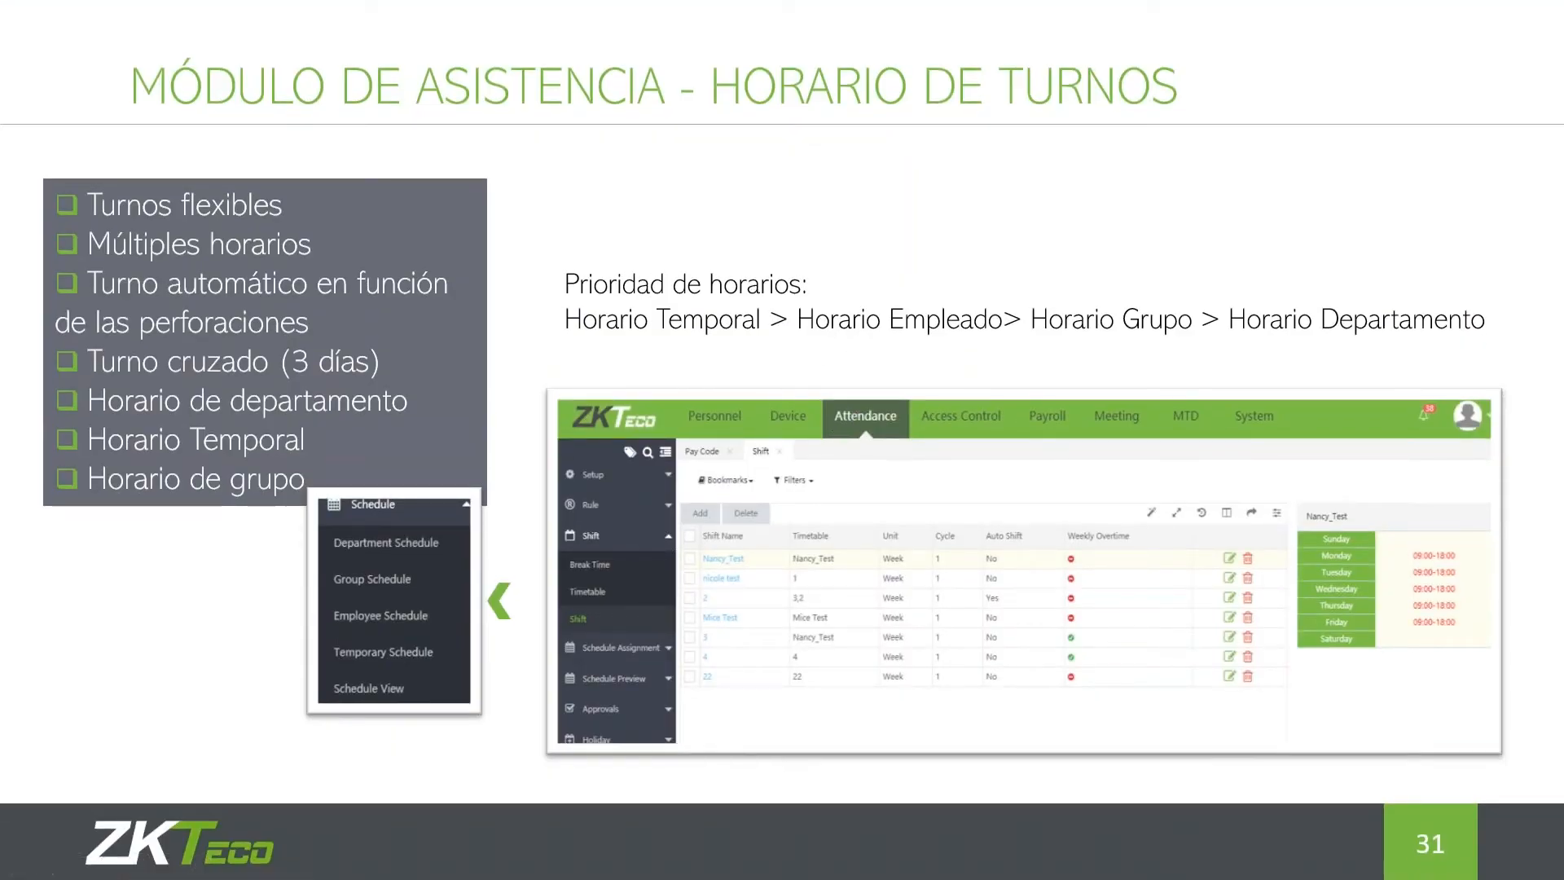
{"action": "key", "text": "super"}
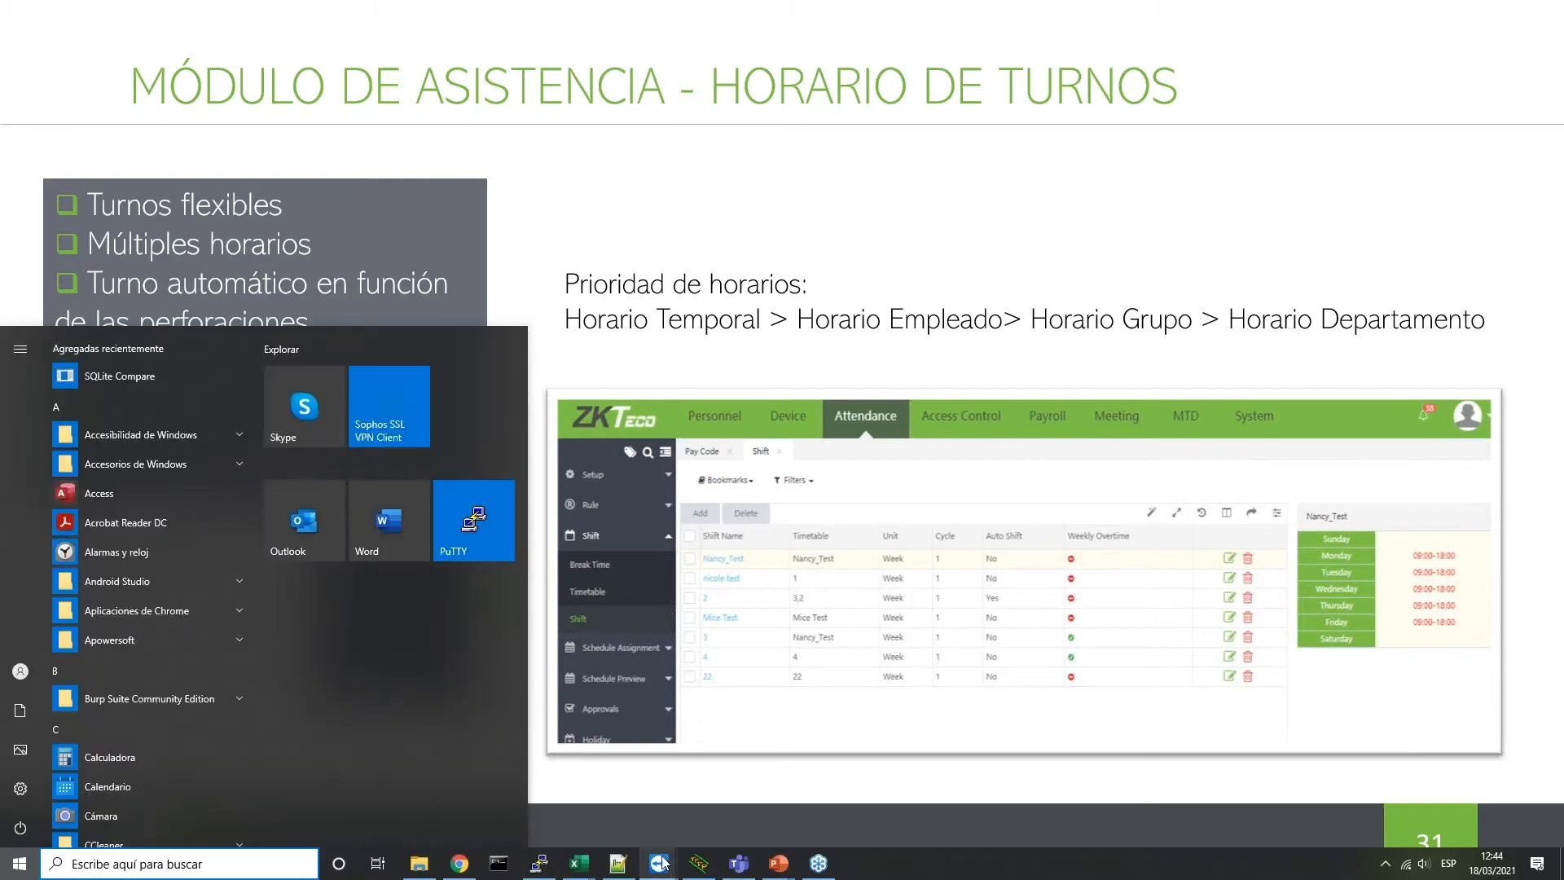
Finish BioTime 8.0 Setup without restarting, and move the BioTime shortcut to the desktop centre
{"action": "mouse_move", "coordinate": [659, 863]}
{"action": "left_click", "coordinate": [790, 764]}
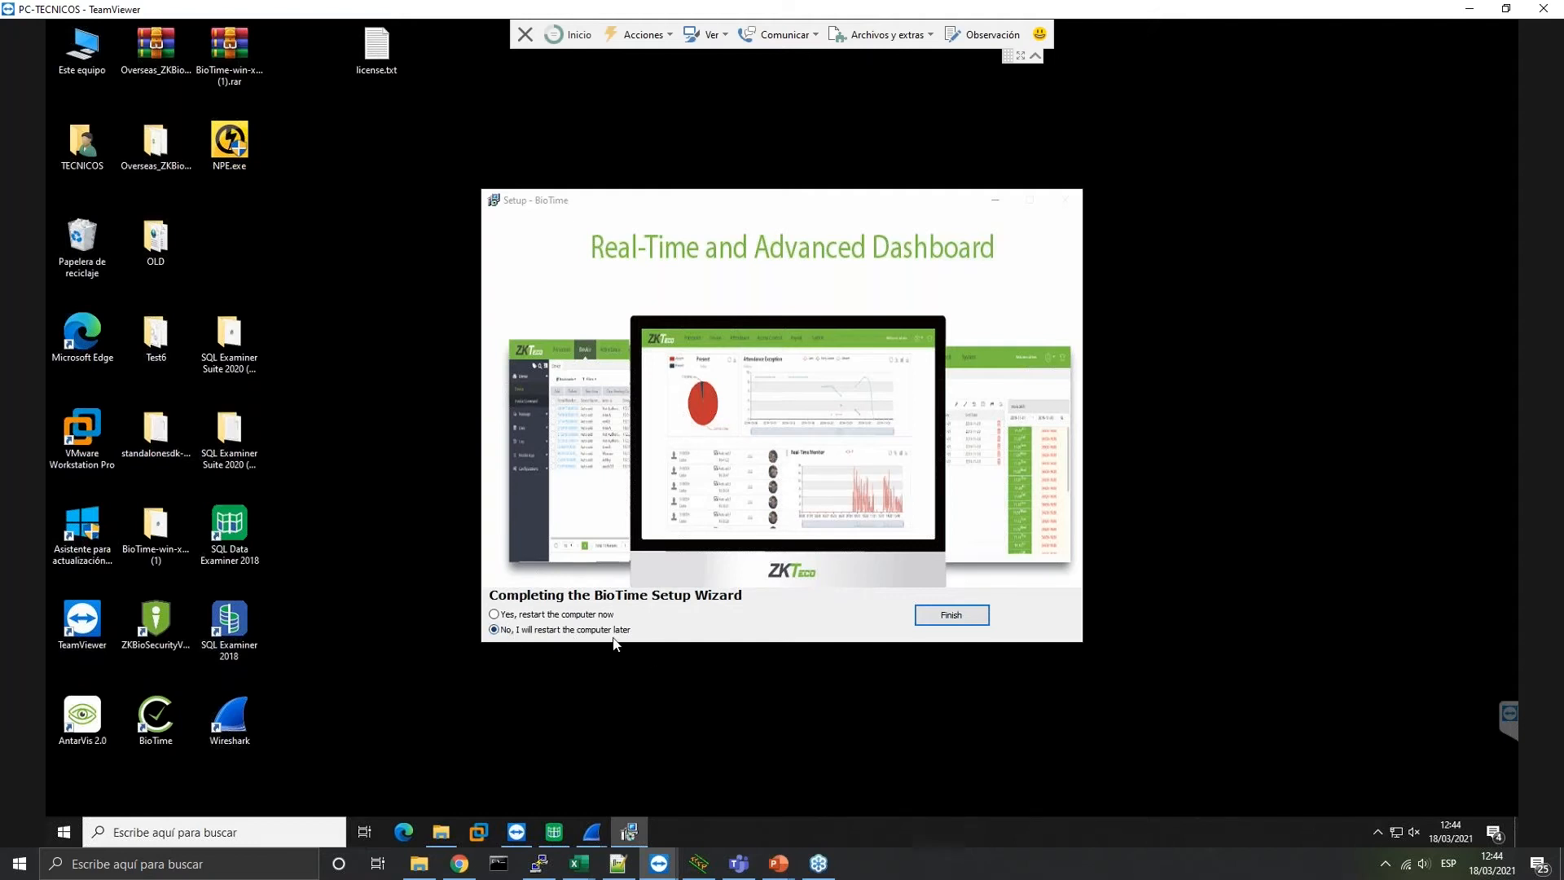
{"action": "left_click", "coordinate": [957, 618]}
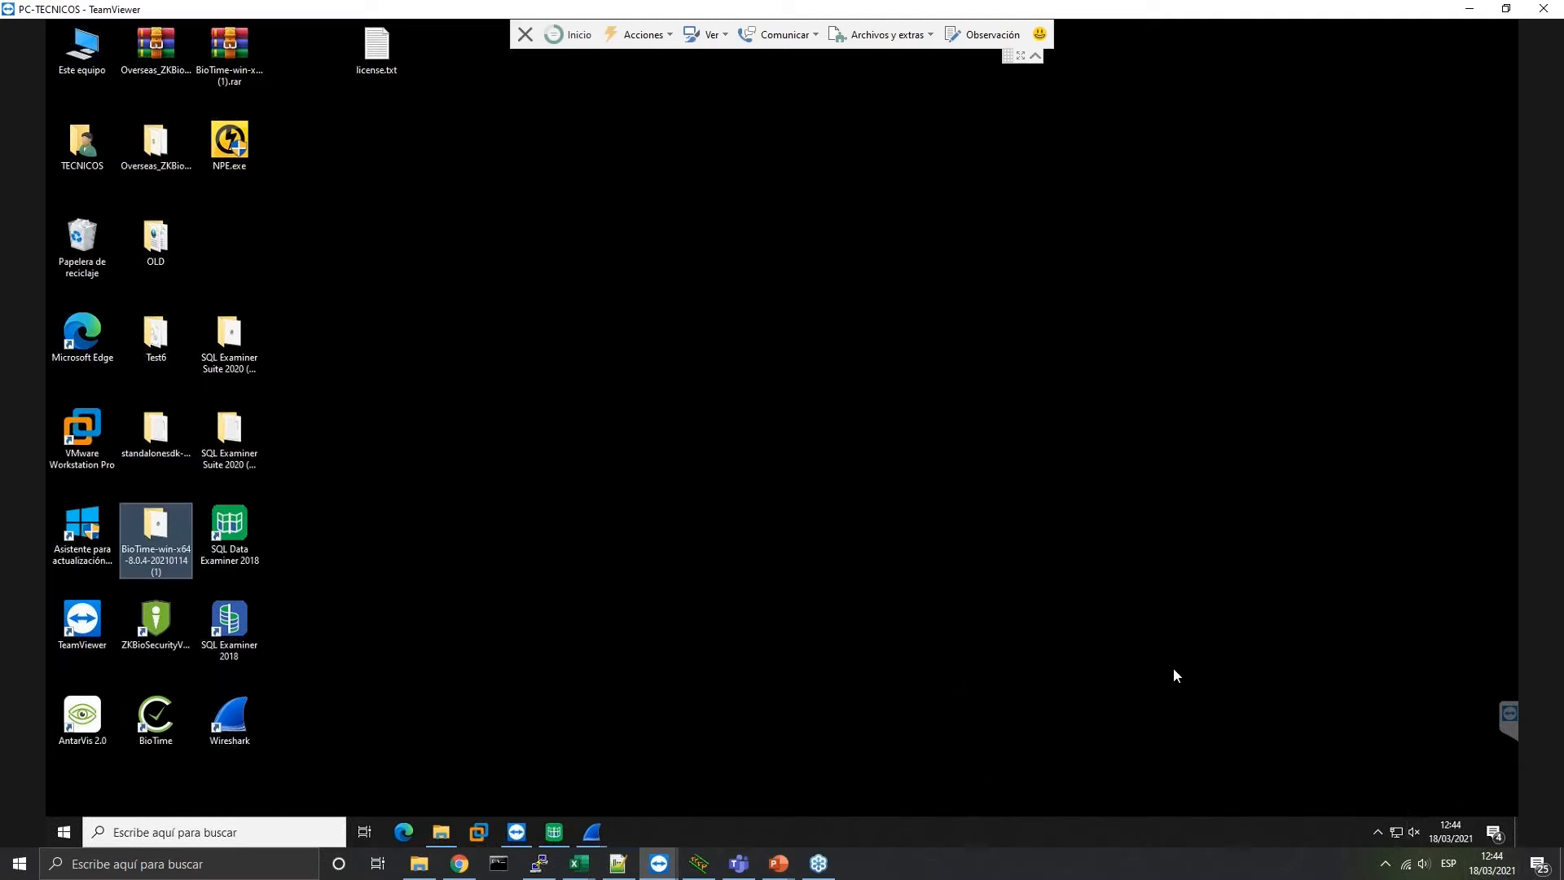
{"action": "left_click_drag", "start_coordinate": [163, 731], "coordinate": [606, 347]}
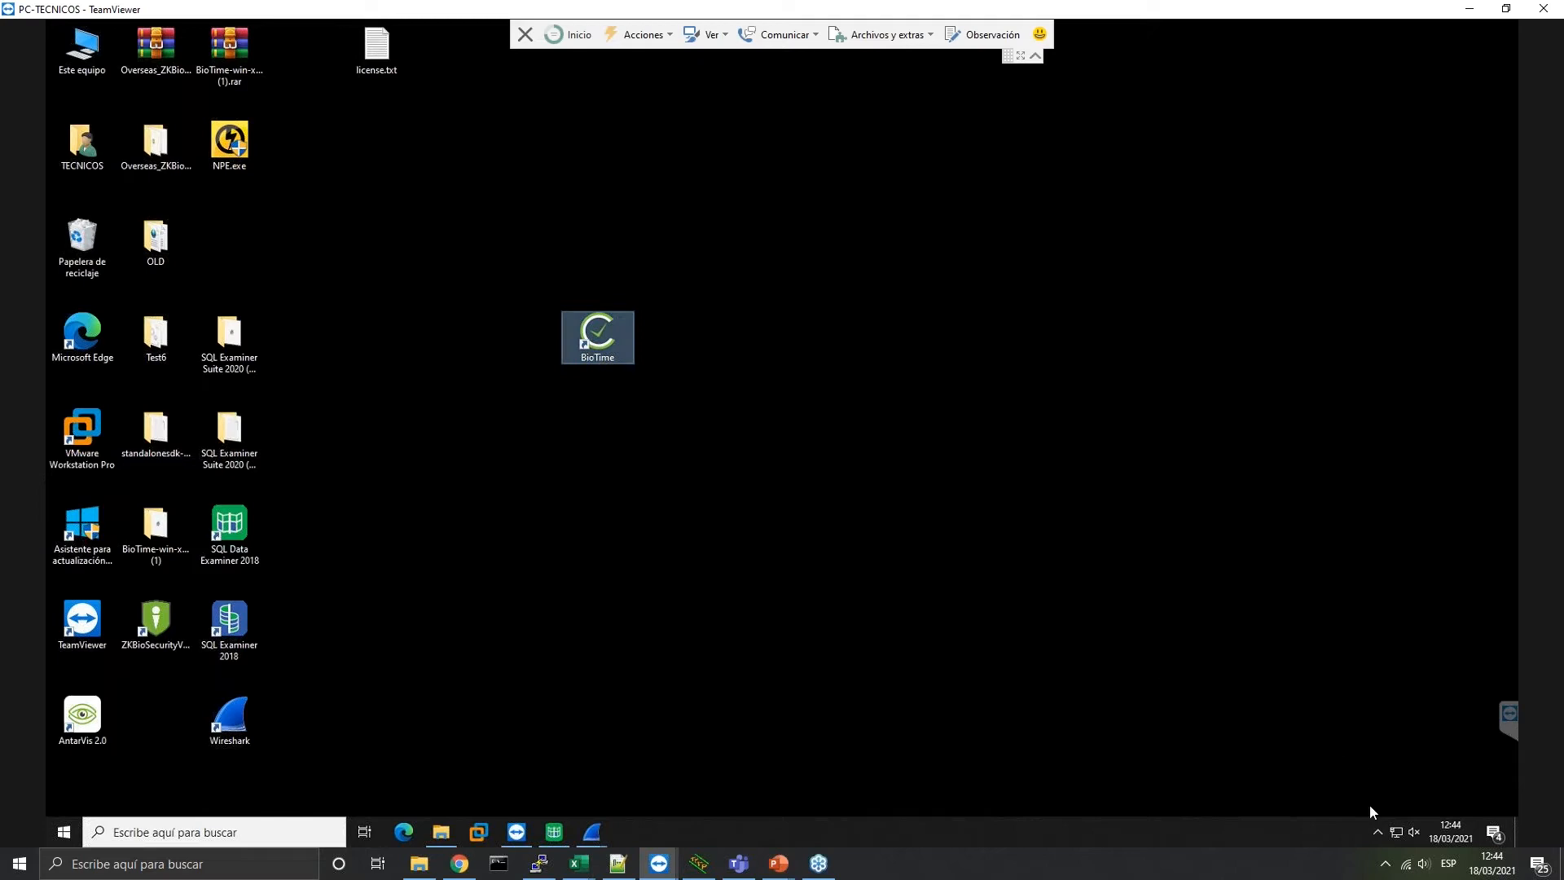
{"action": "left_click", "coordinate": [1377, 833]}
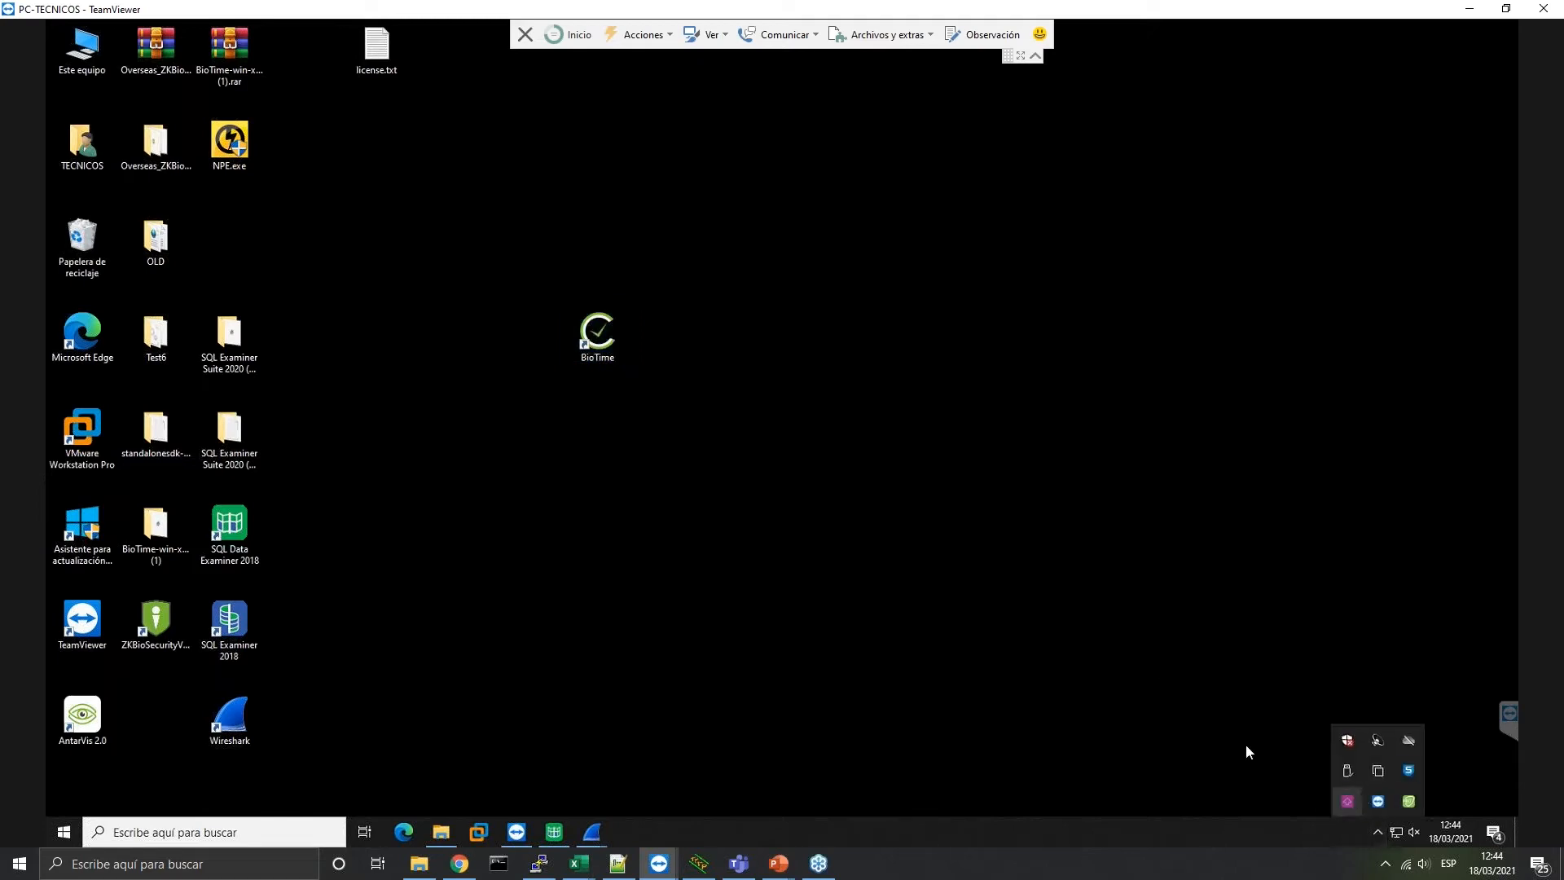
{"action": "double_click", "coordinate": [597, 352]}
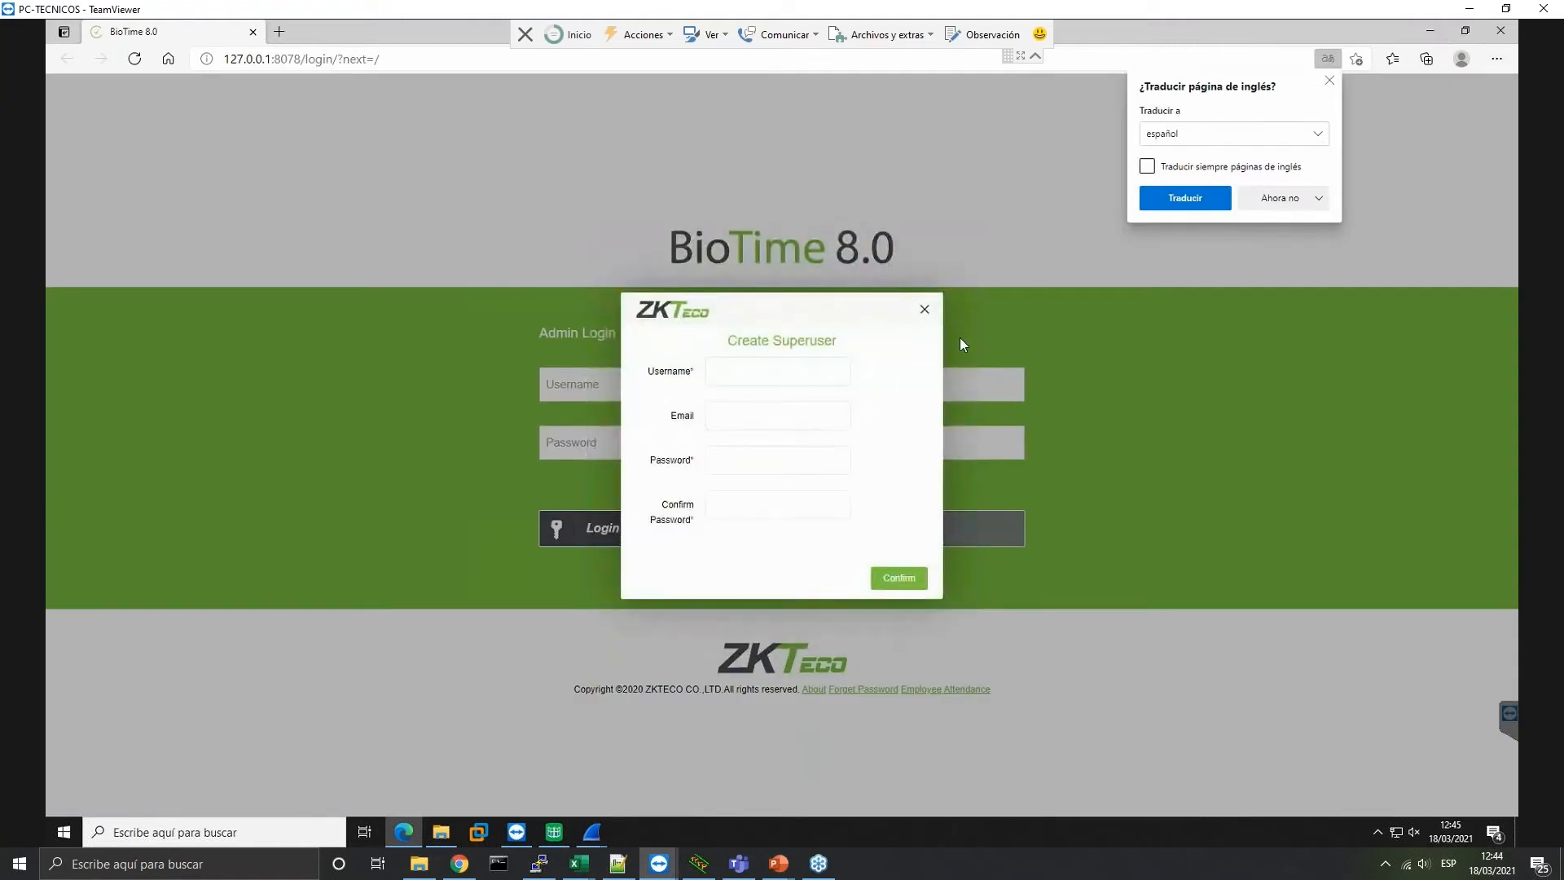
{"action": "left_click", "coordinate": [1500, 30]}
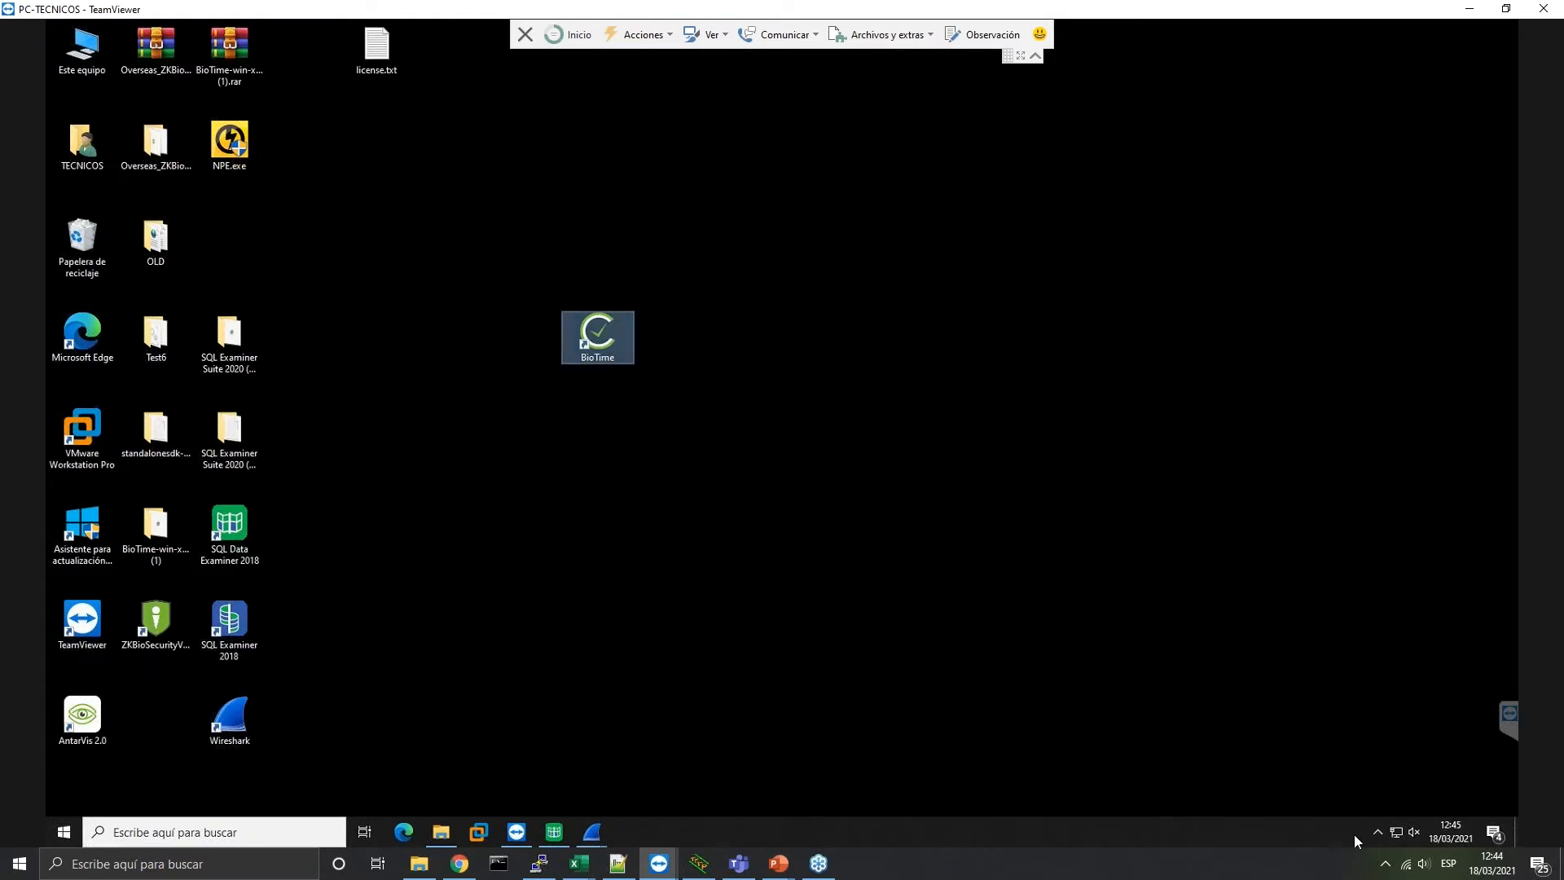
{"action": "left_click", "coordinate": [1377, 830]}
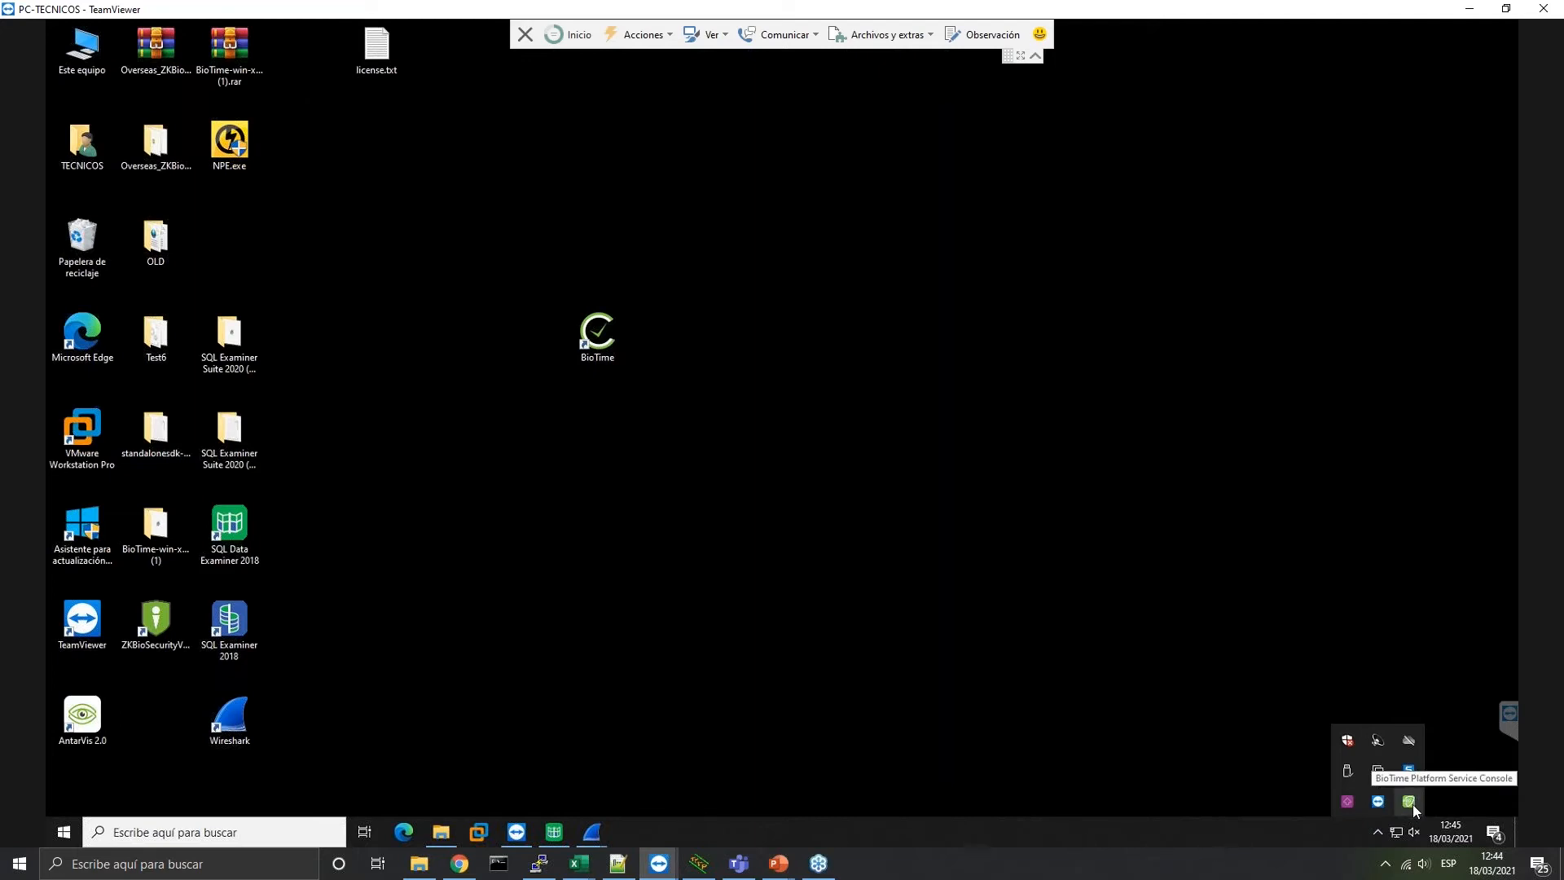
Open the BioTime Platform Service Console via the tray icon's Configure option
{"action": "right_click", "coordinate": [1410, 802]}
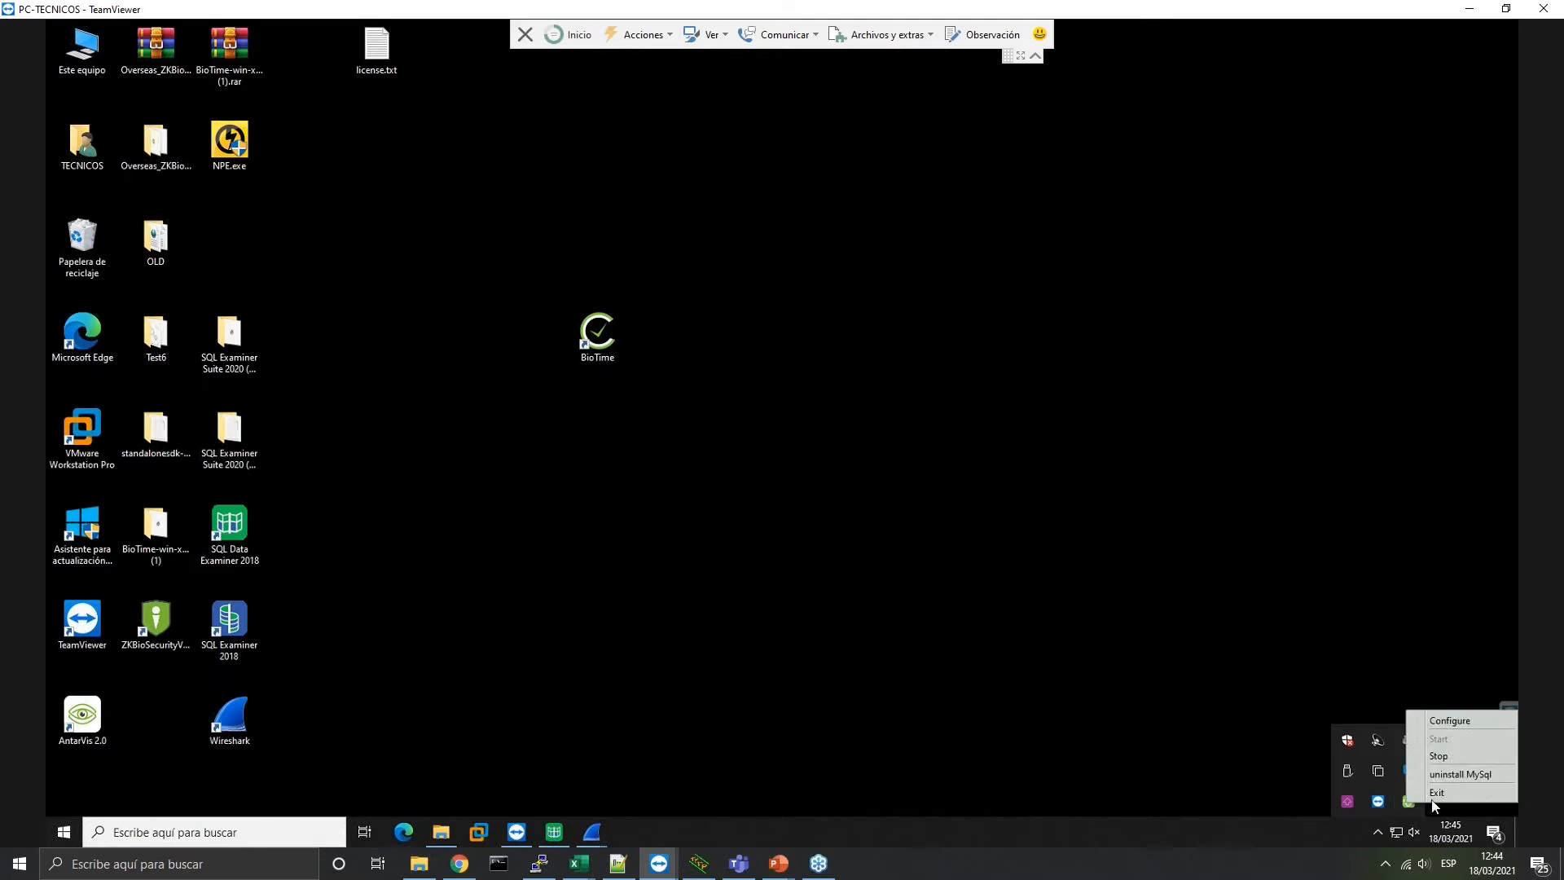
{"action": "left_click", "coordinate": [1476, 720]}
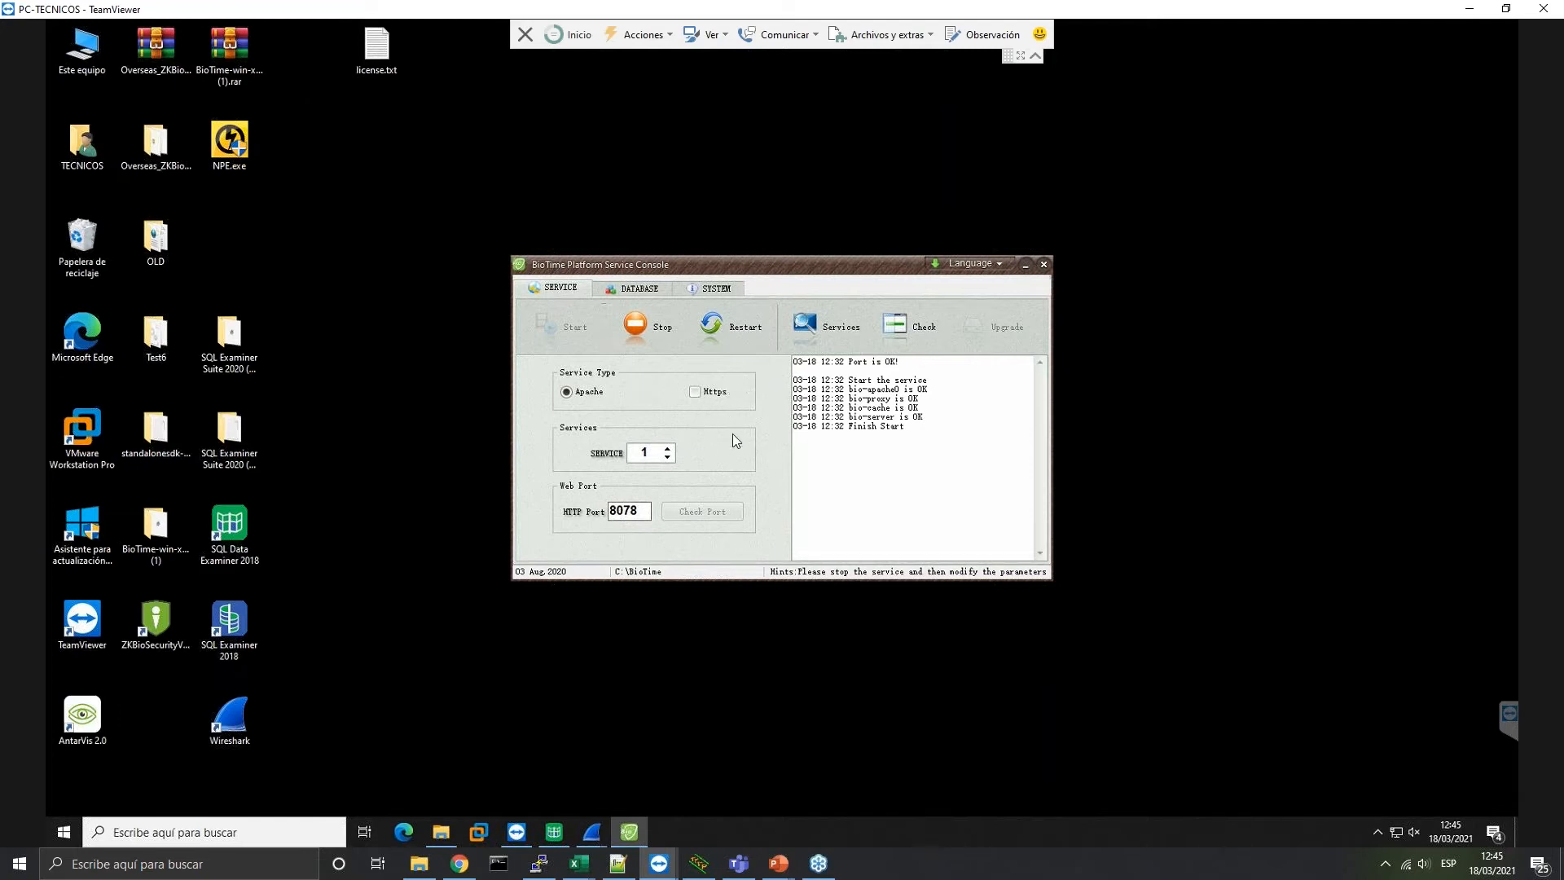
Review the console's PostgreSQL DATABASE settings and the SYSTEM licence information
{"action": "left_click", "coordinate": [637, 288]}
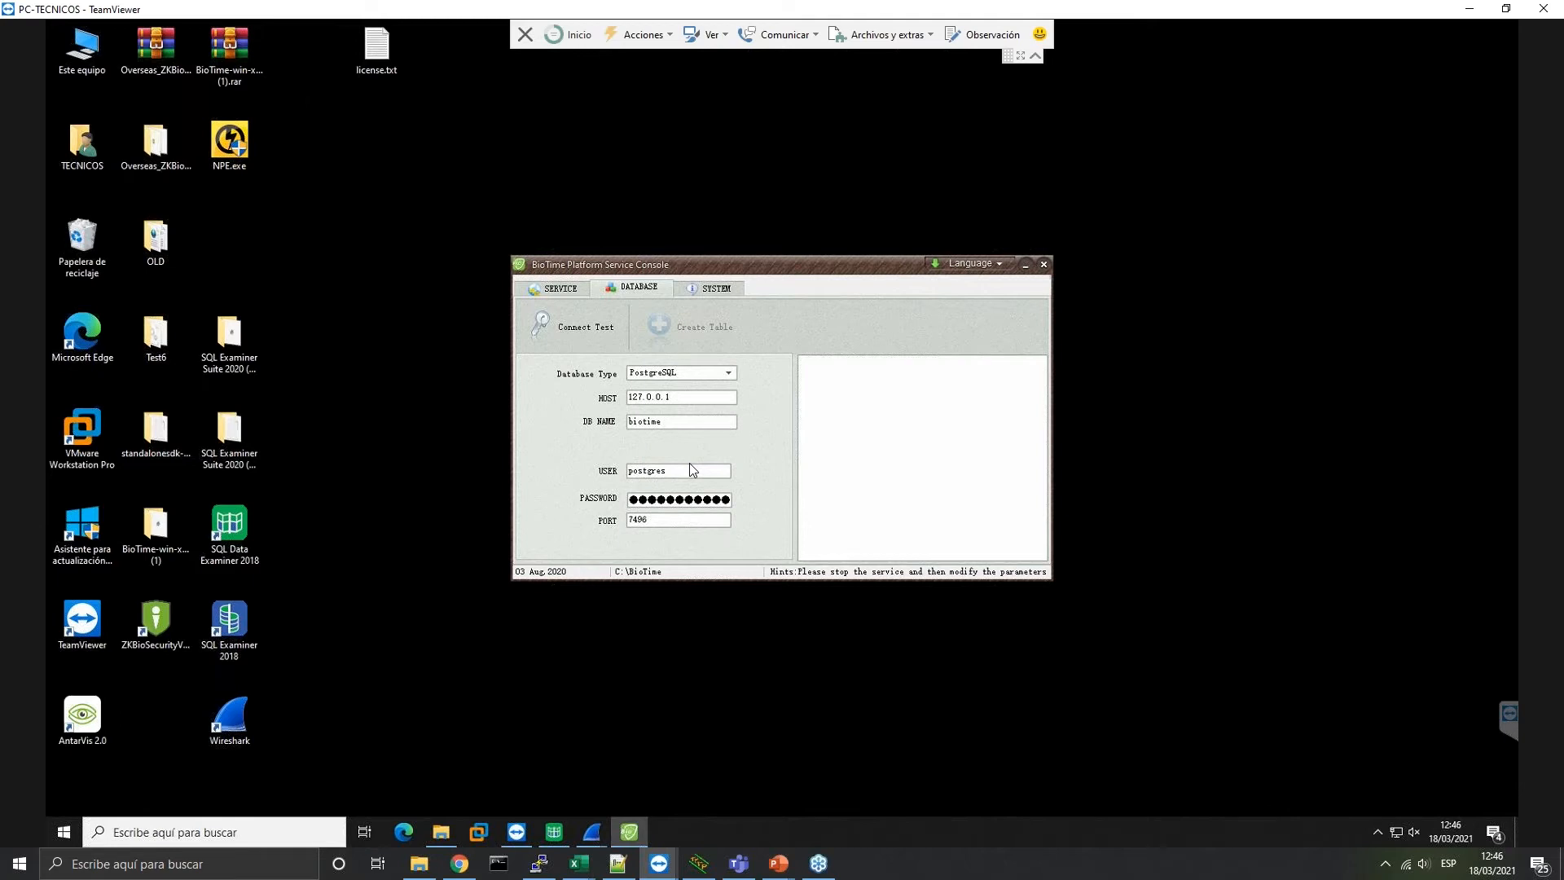
{"action": "left_click", "coordinate": [730, 293]}
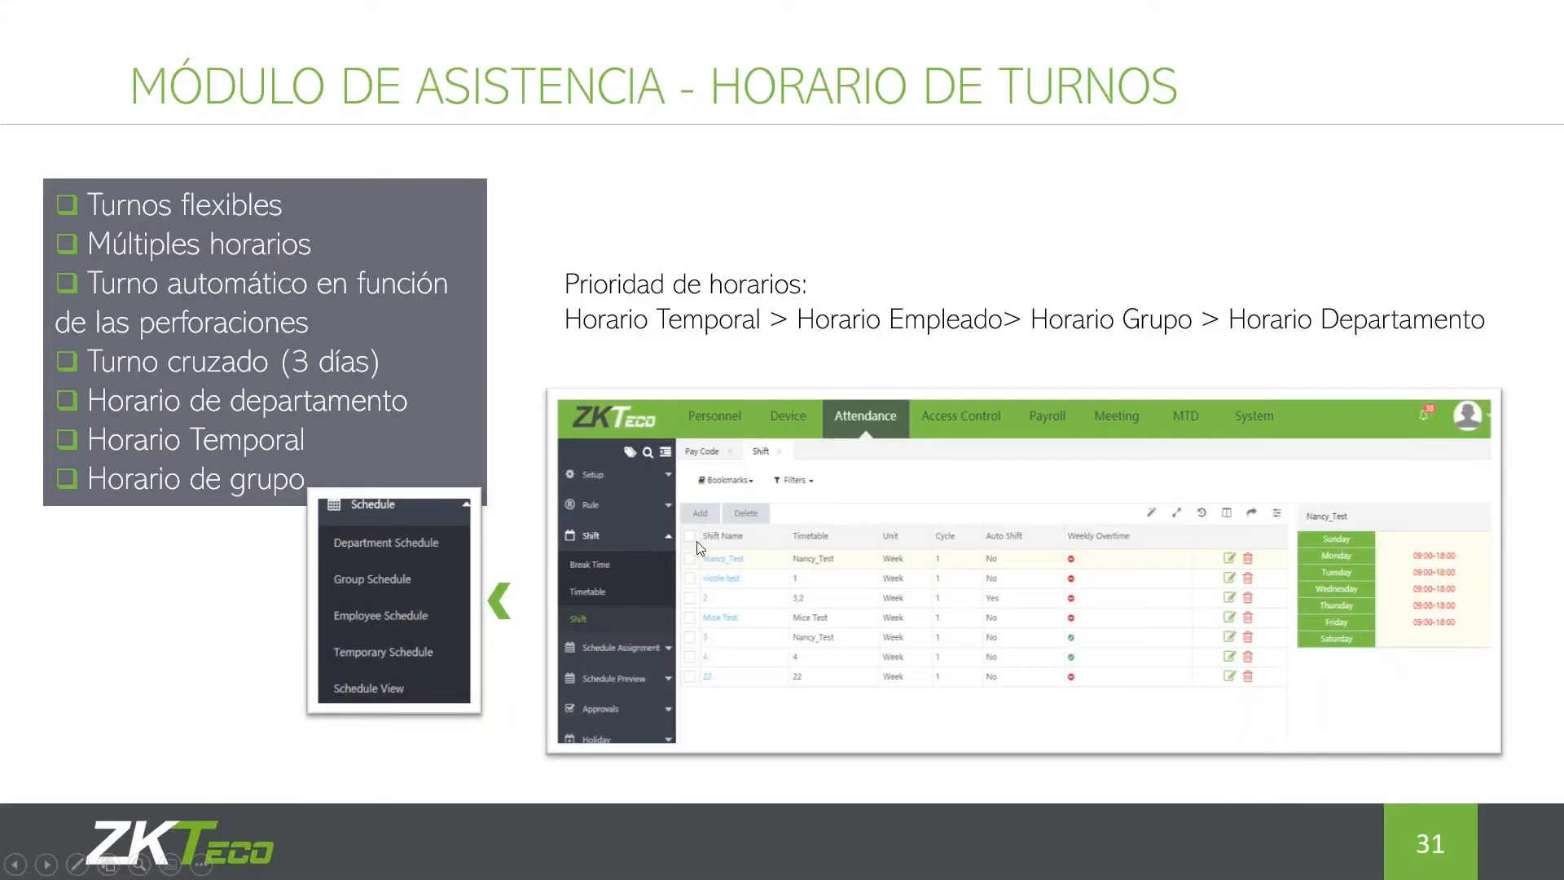
In a new Chrome tab, try loading 192.168.1.92:8077
{"action": "key", "text": "super"}
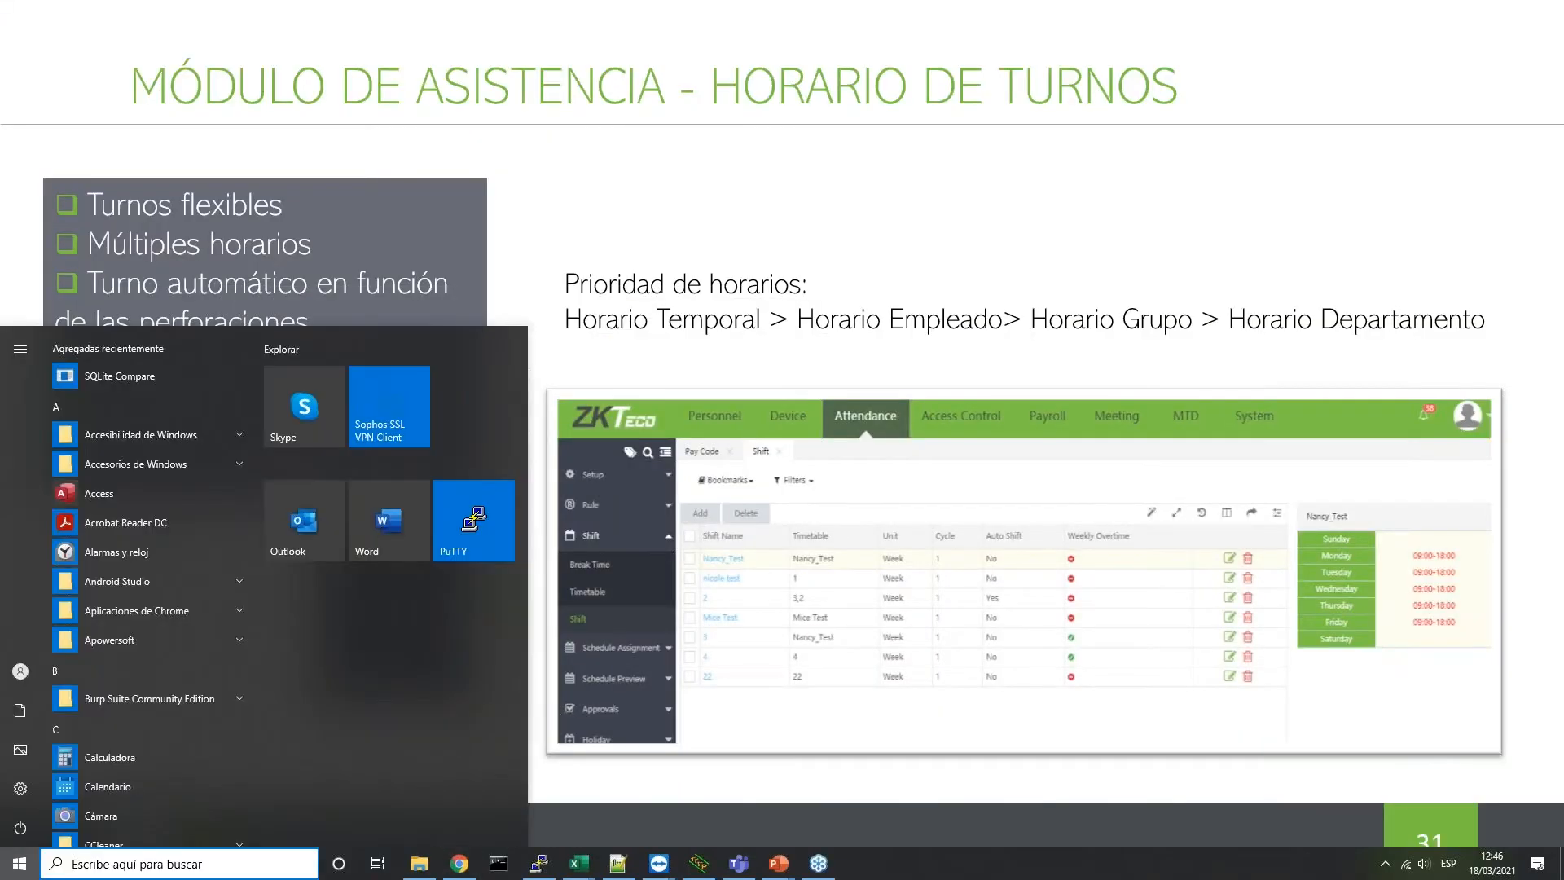
{"action": "left_click", "coordinate": [460, 863]}
{"action": "left_click", "coordinate": [414, 14]}
{"action": "left_click", "coordinate": [299, 44]}
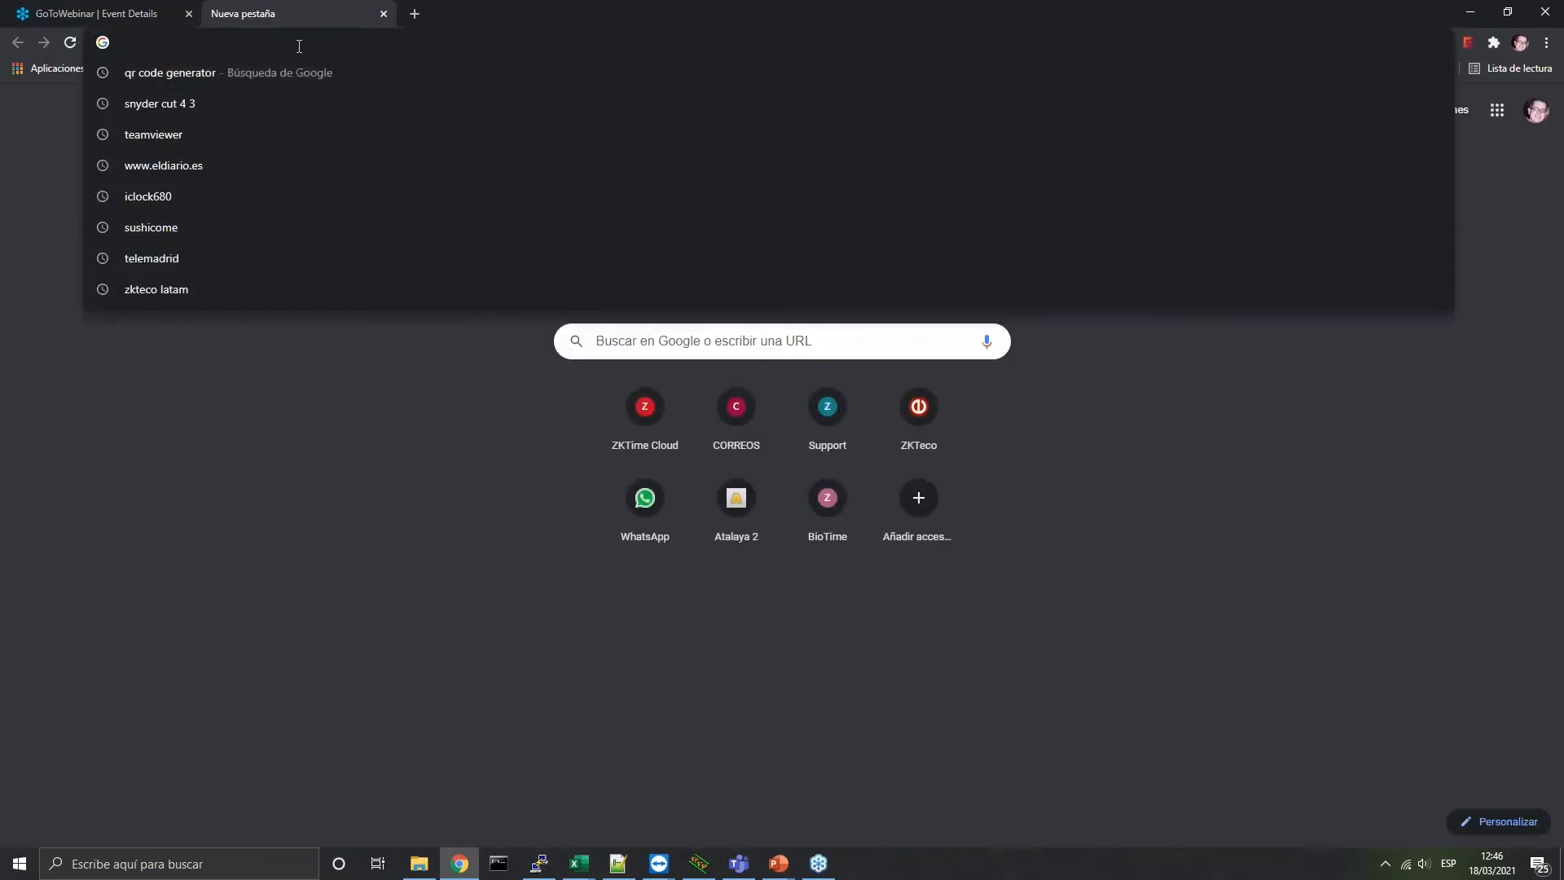
{"action": "type", "text": "192.168.1."}
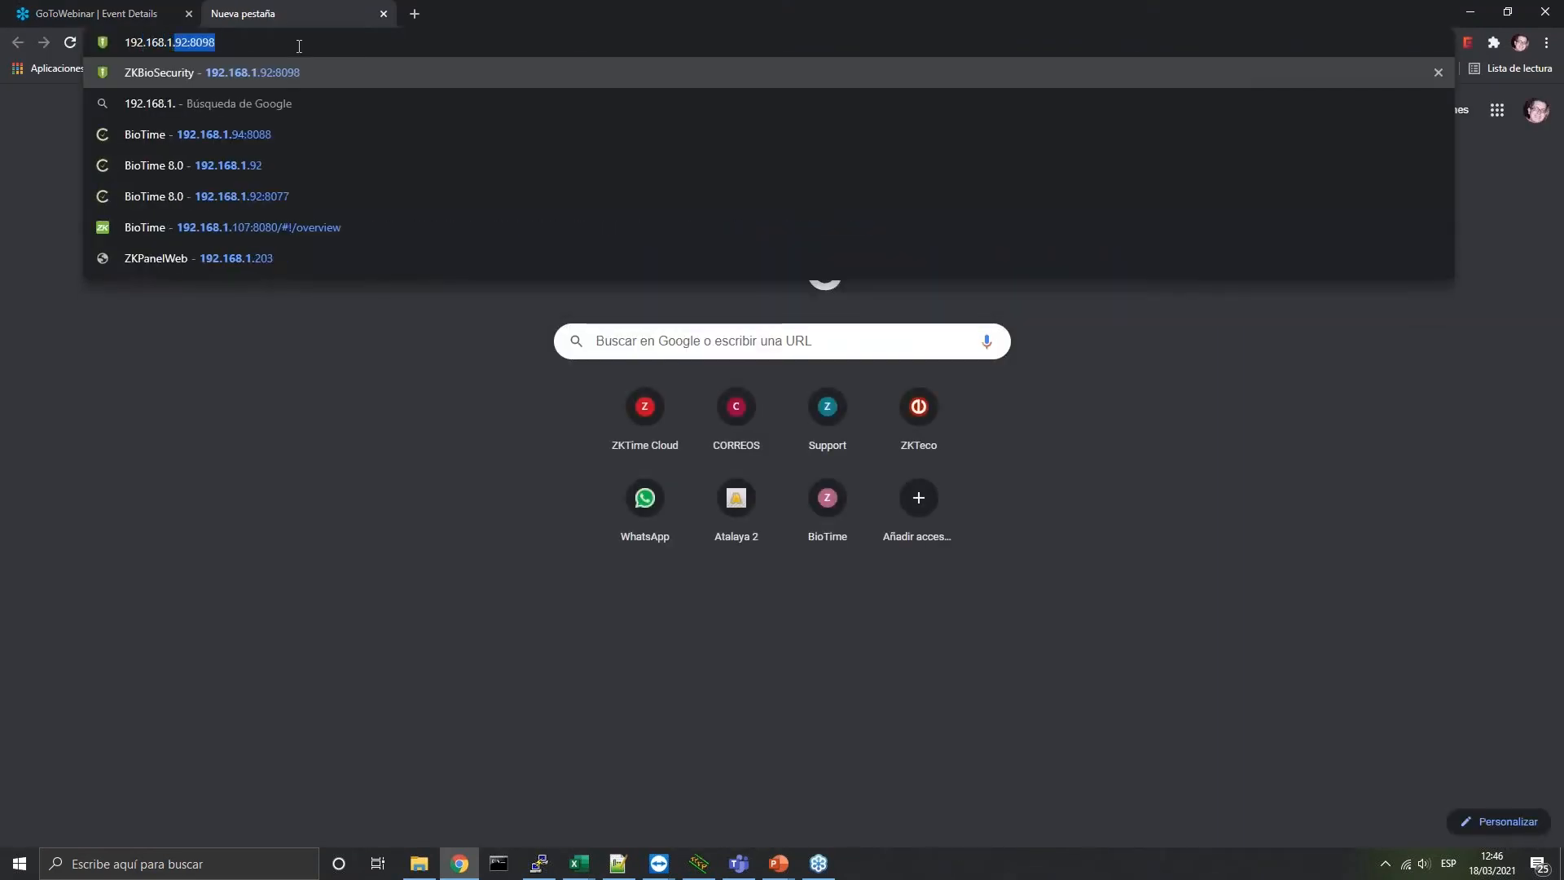
{"action": "type", "text": "92:8077"}
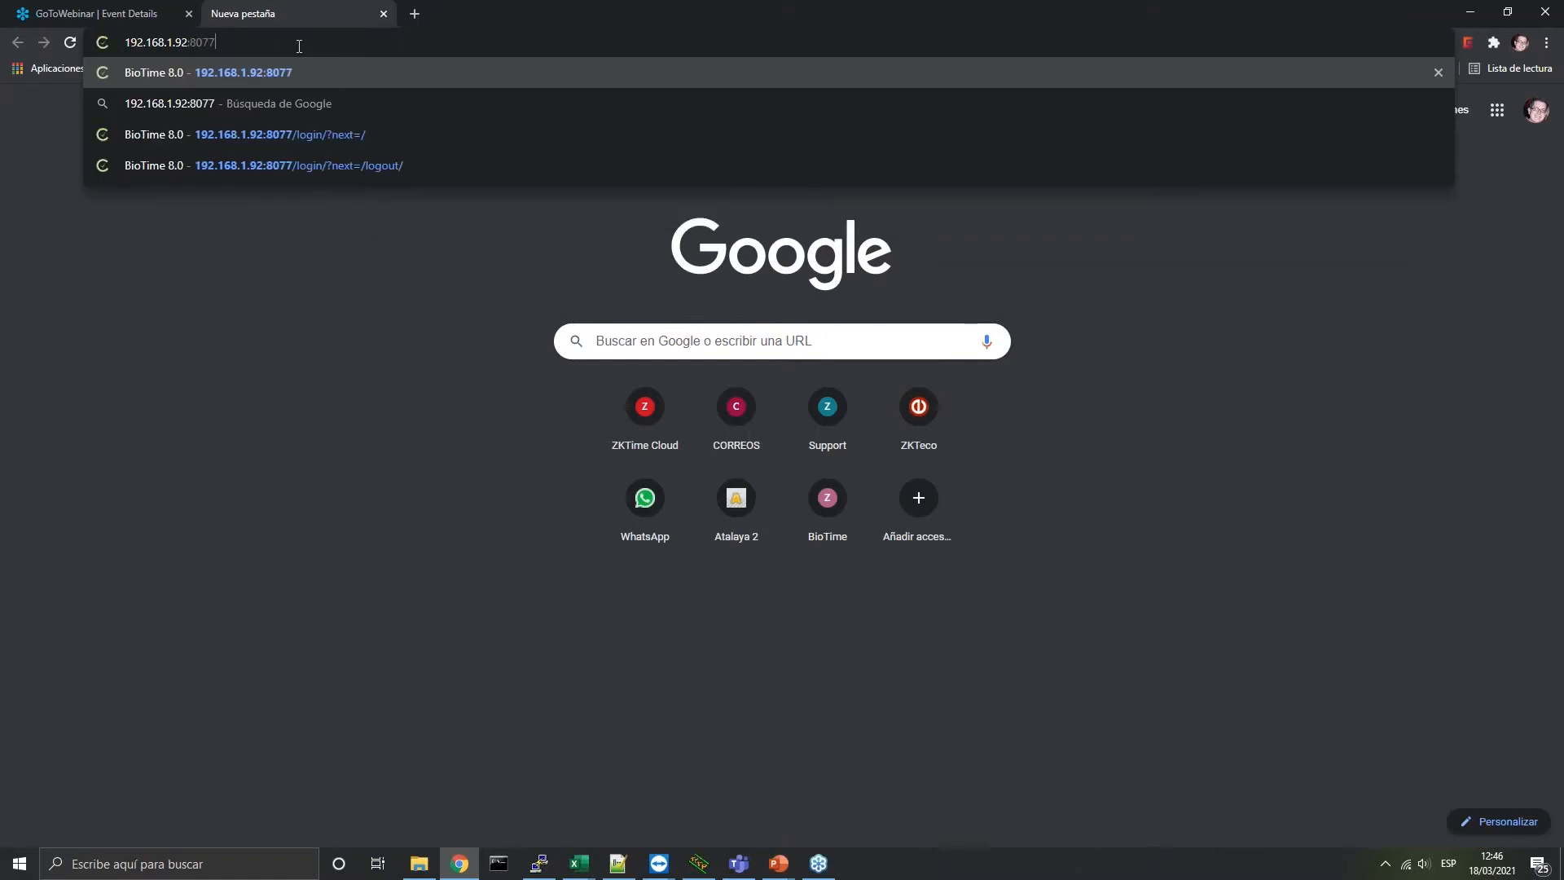
{"action": "key", "text": "Return"}
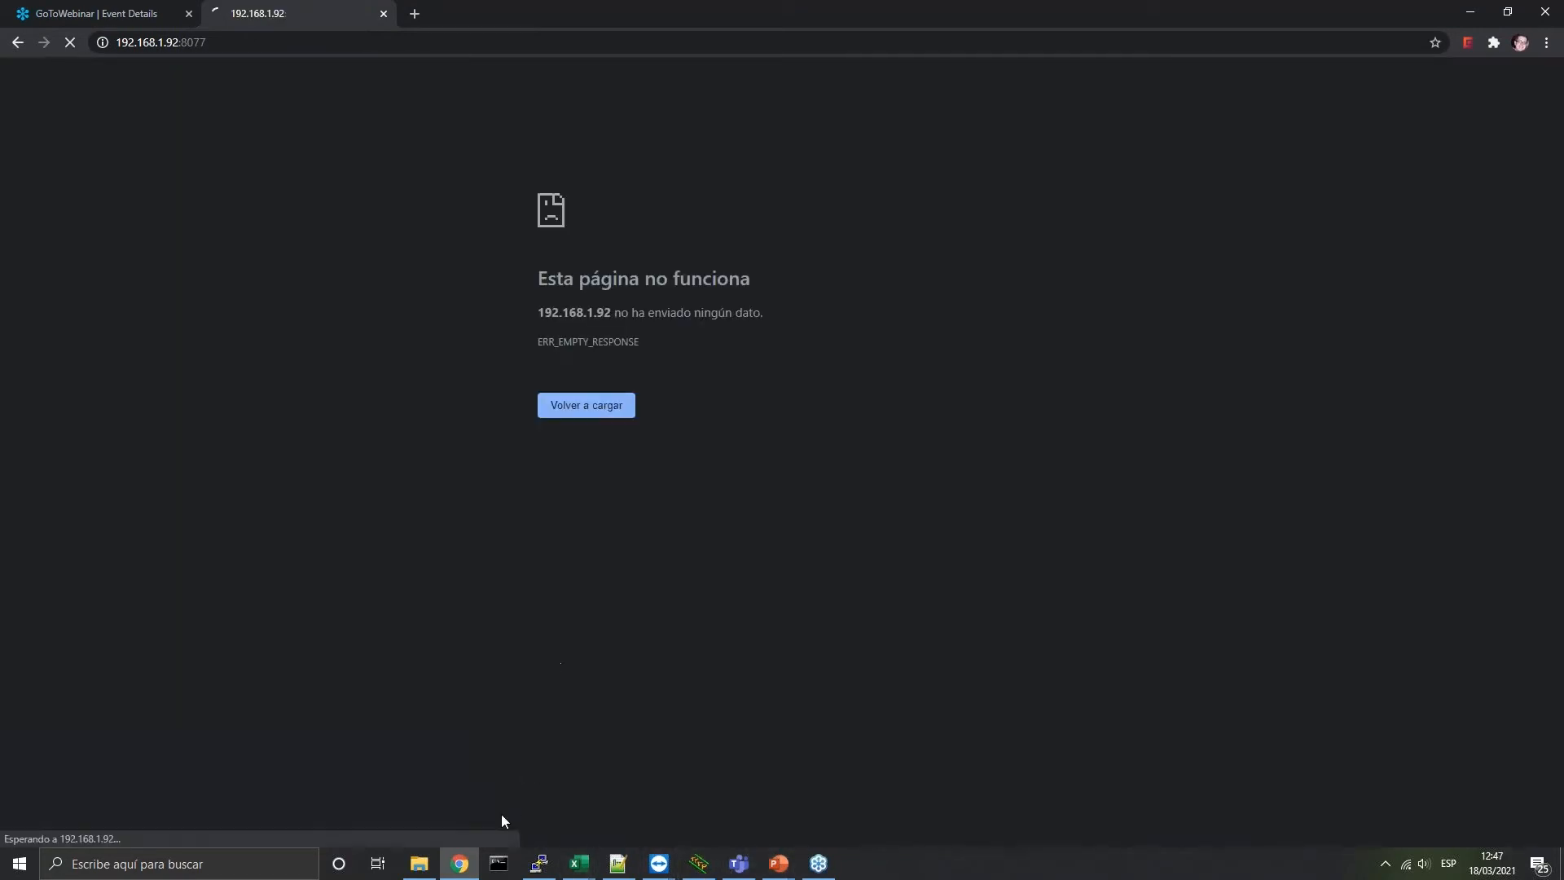
Check the remote session, then correct the port to load 192.168.1.92:8078
{"action": "left_click", "coordinate": [660, 864]}
{"action": "left_click", "coordinate": [717, 828]}
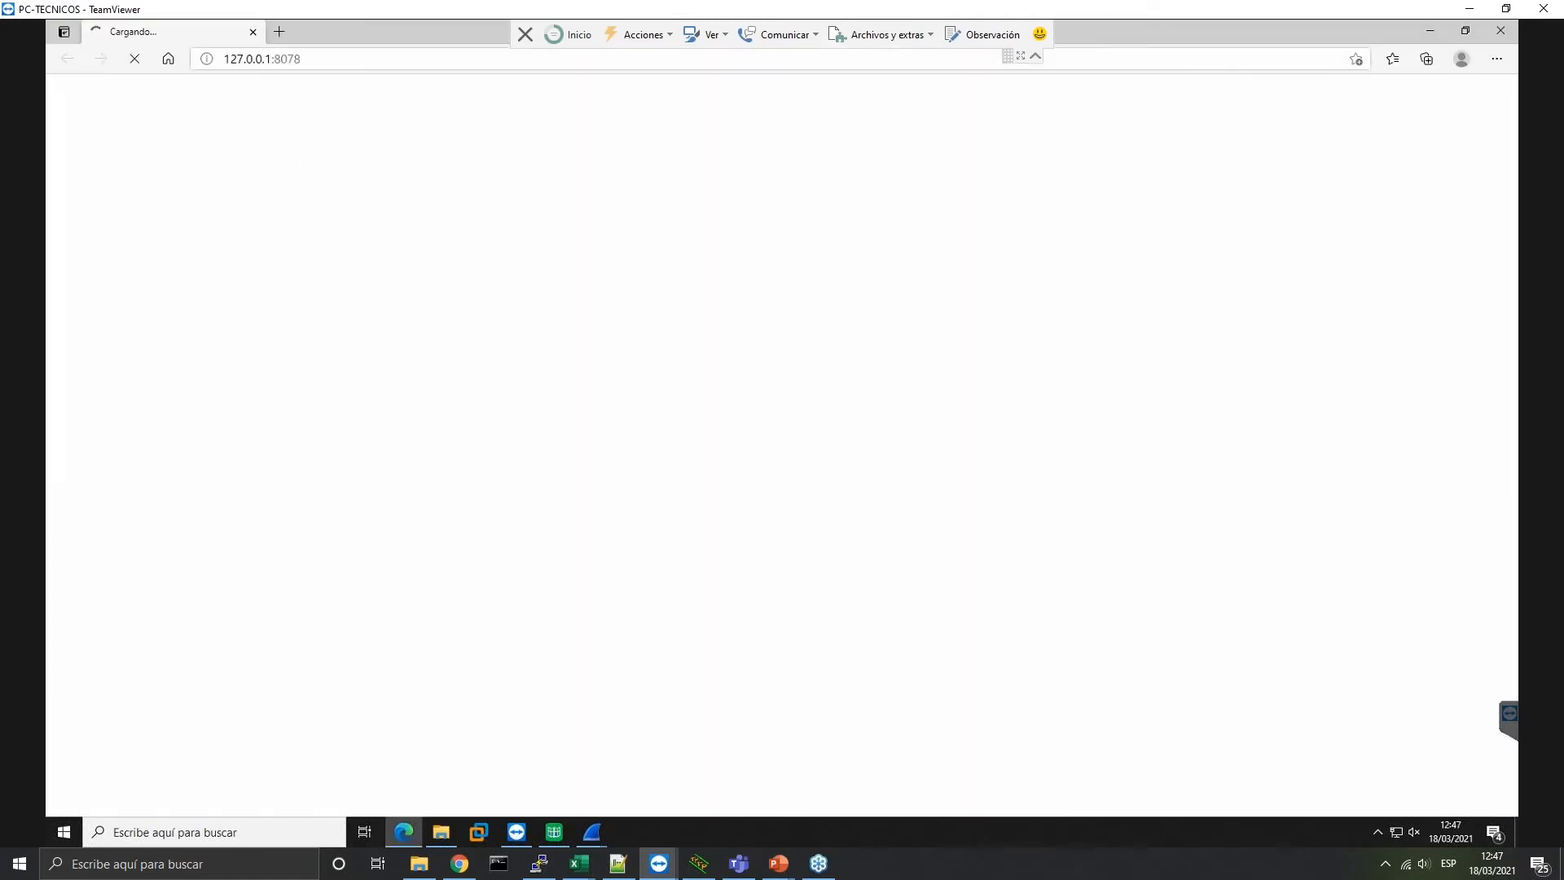
{"action": "left_click", "coordinate": [1471, 10]}
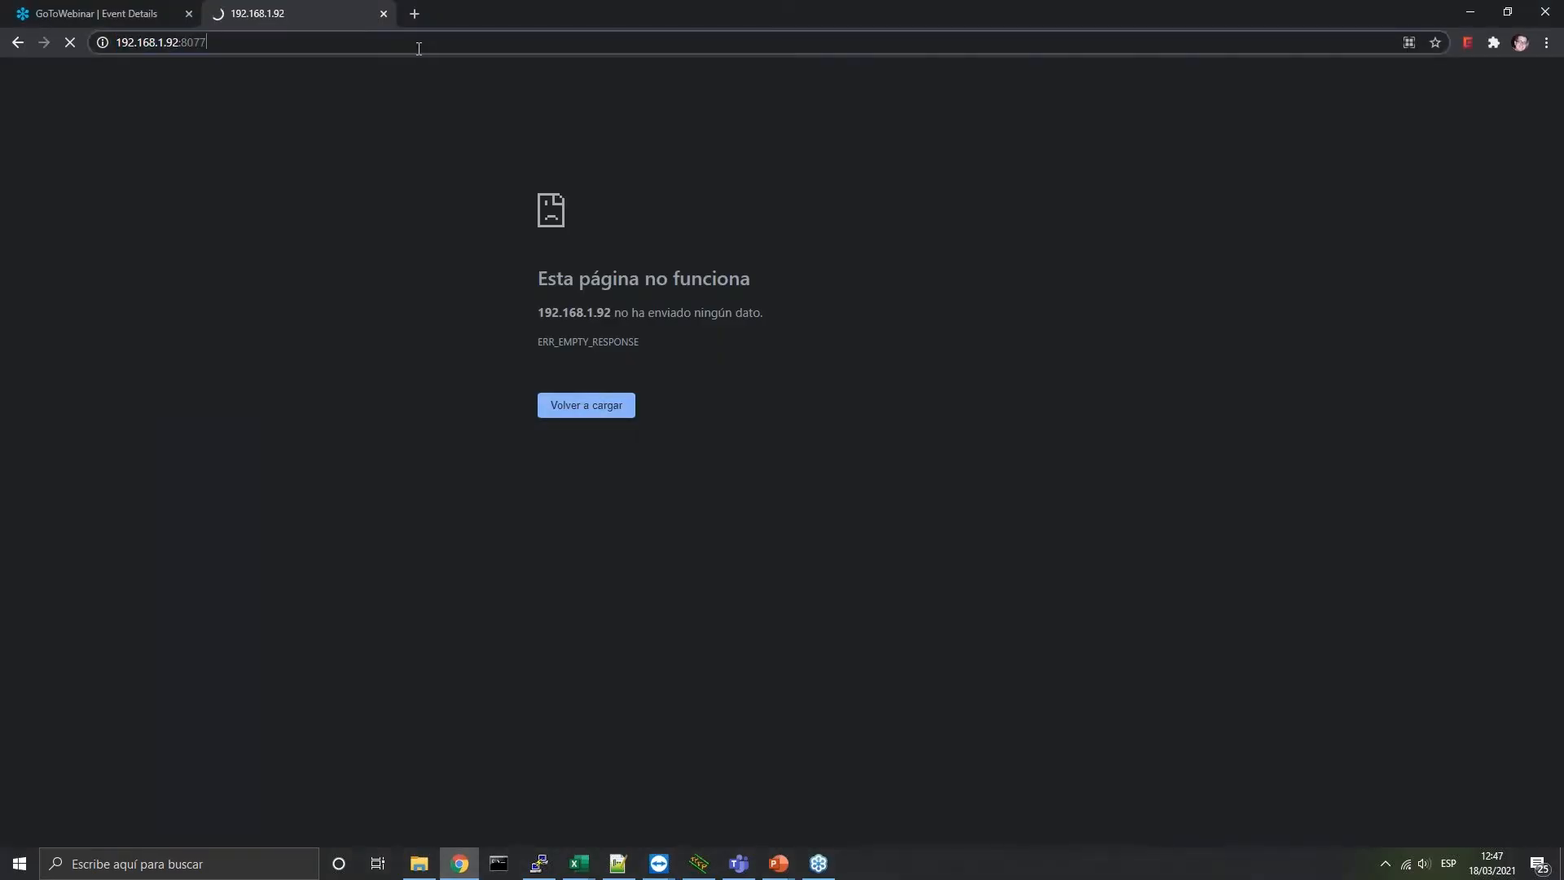
{"action": "left_click", "coordinate": [465, 42]}
{"action": "key", "text": "BackSpace"}
{"action": "type", "text": "8"}
{"action": "key", "text": "Return"}
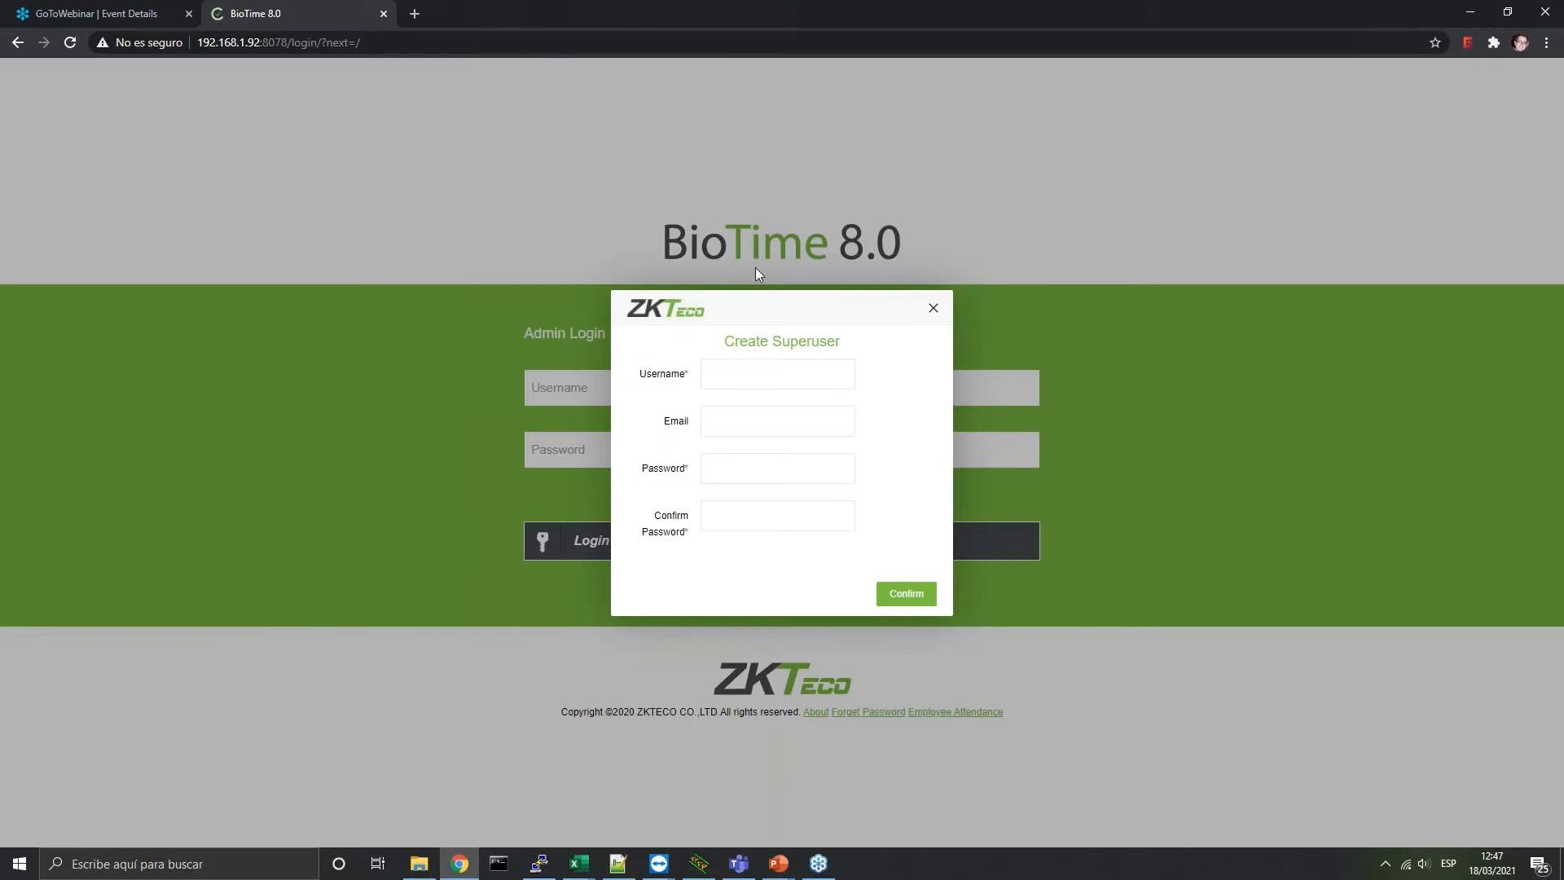
Create the admin superuser, filling in its e-mail address, password and confirmation
{"action": "type", "text": "admin"}
{"action": "type", "text": "arty"}
{"action": "key", "text": "BackSpace"}
{"action": "type", "text": "uro"}
{"action": "key", "text": "Down"}
{"action": "key", "text": "Return"}
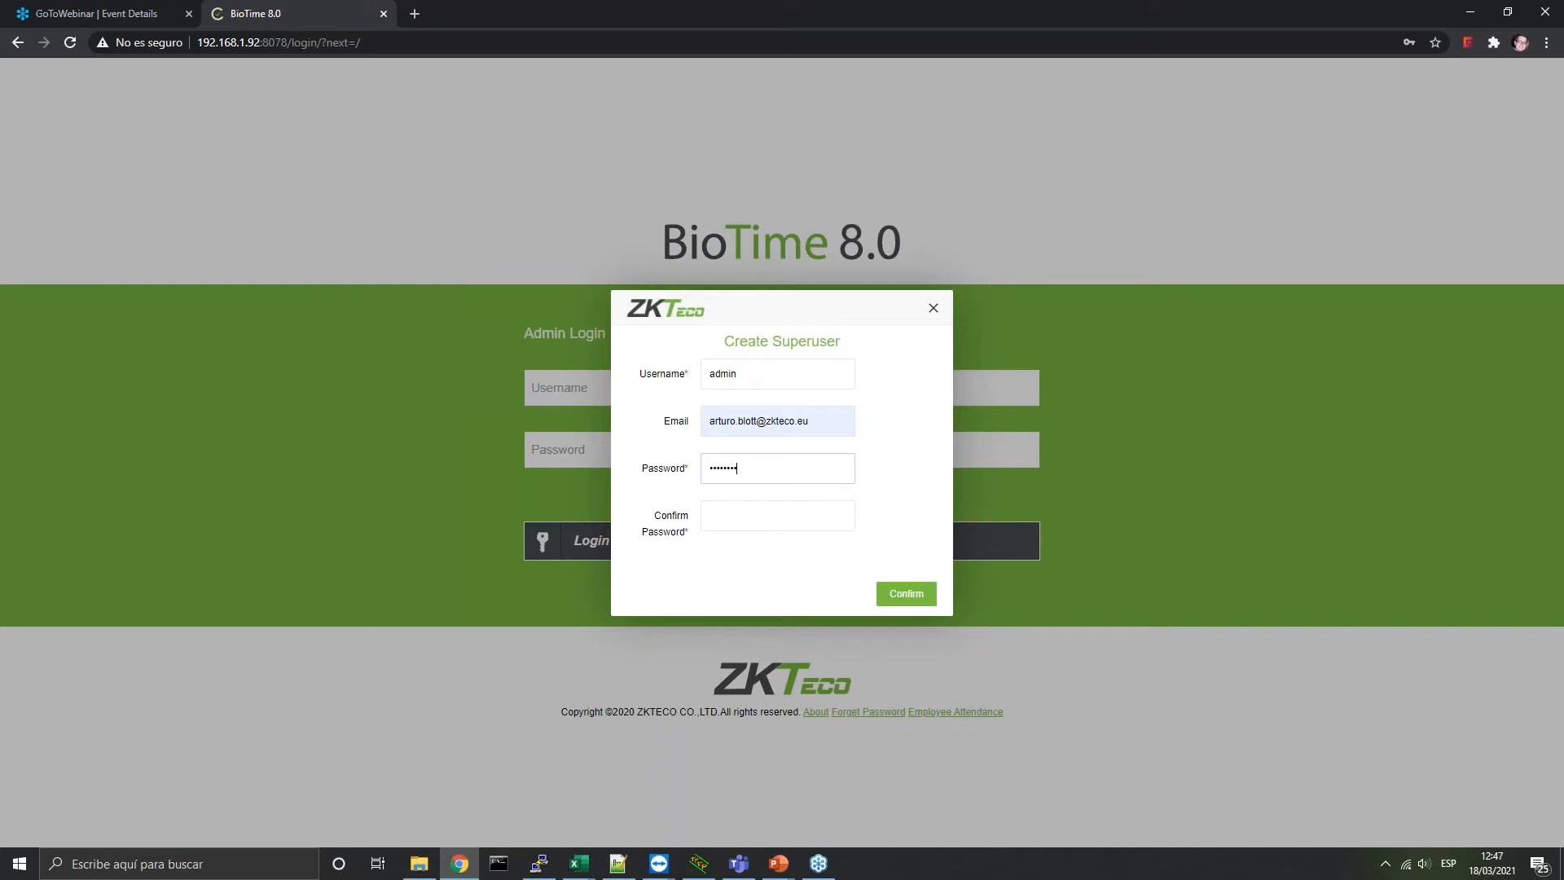
{"action": "left_click", "coordinate": [760, 520]}
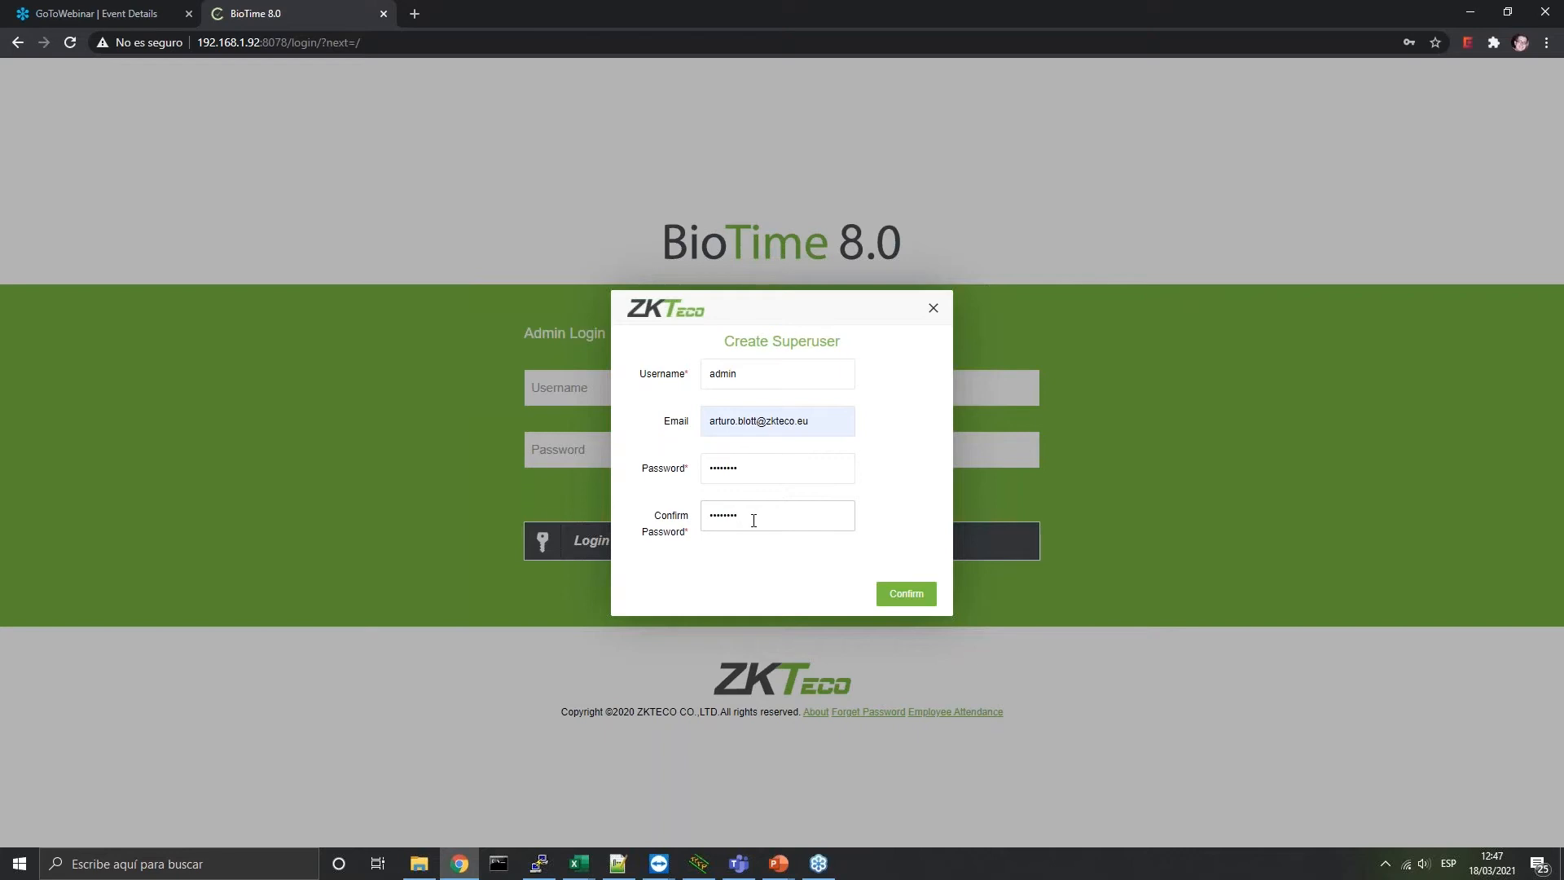
{"action": "left_click", "coordinate": [907, 594]}
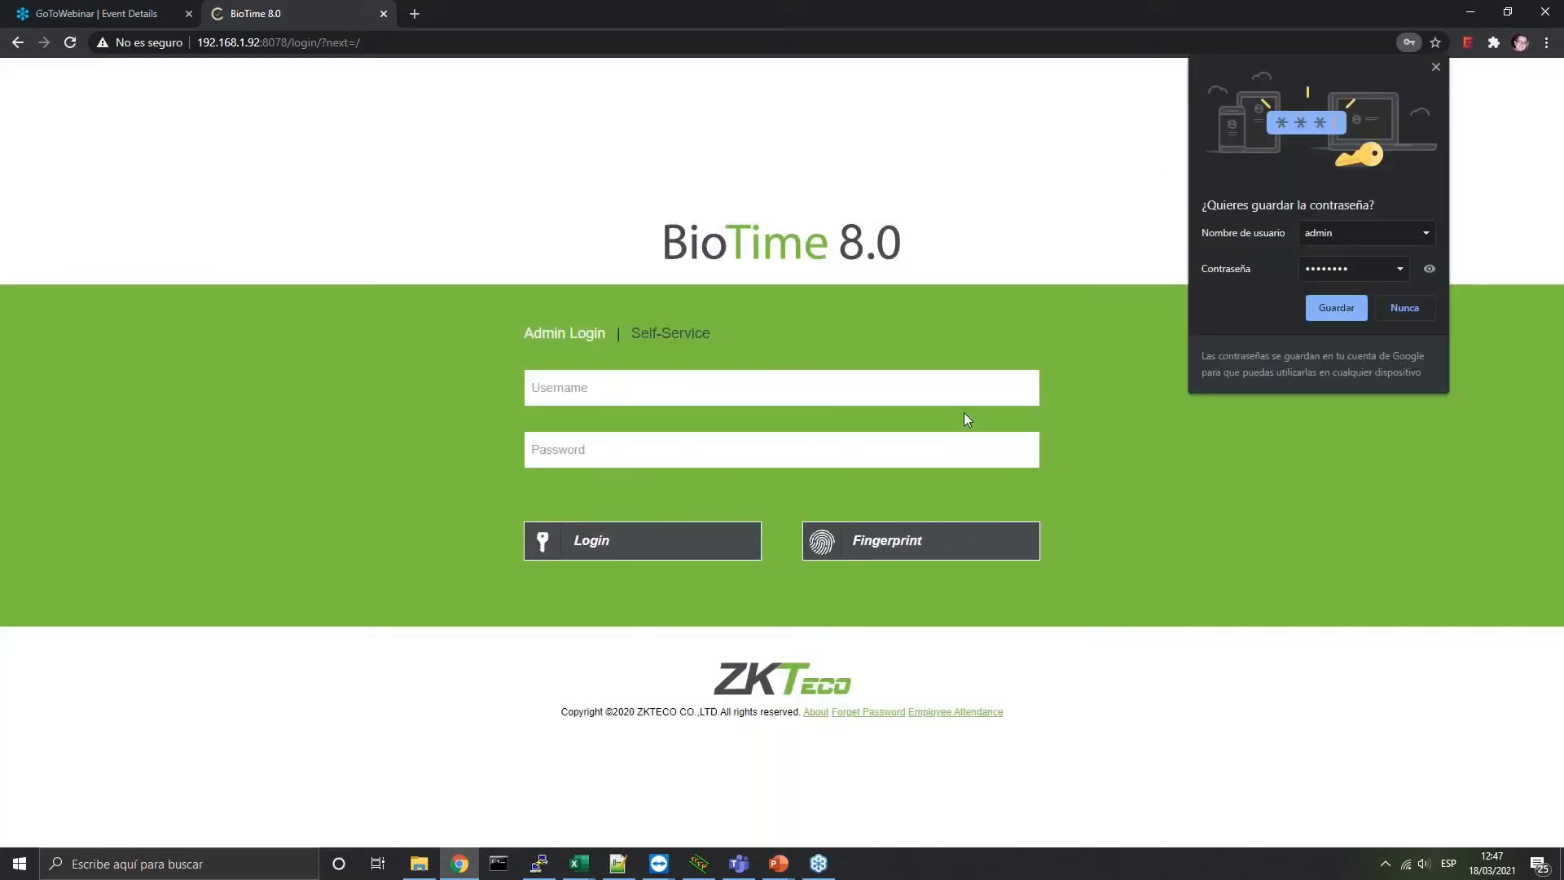
Log in to BioTime as admin, dismissing Chrome's save-password prompts
{"action": "left_click", "coordinate": [1435, 73]}
{"action": "left_click", "coordinate": [596, 394]}
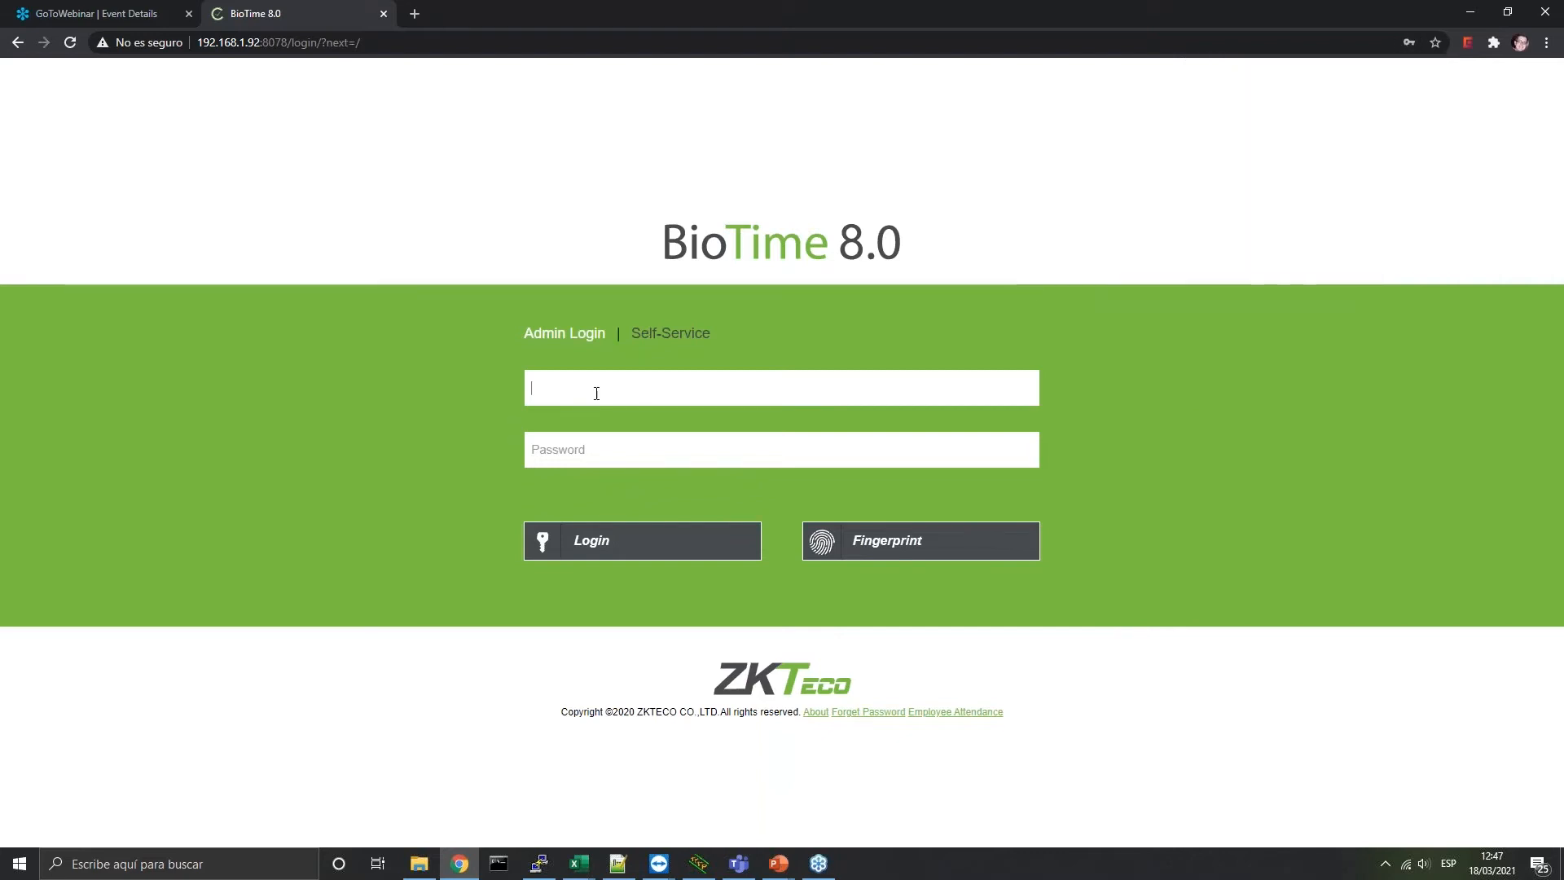
{"action": "type", "text": "admin"}
{"action": "key", "text": "Tab"}
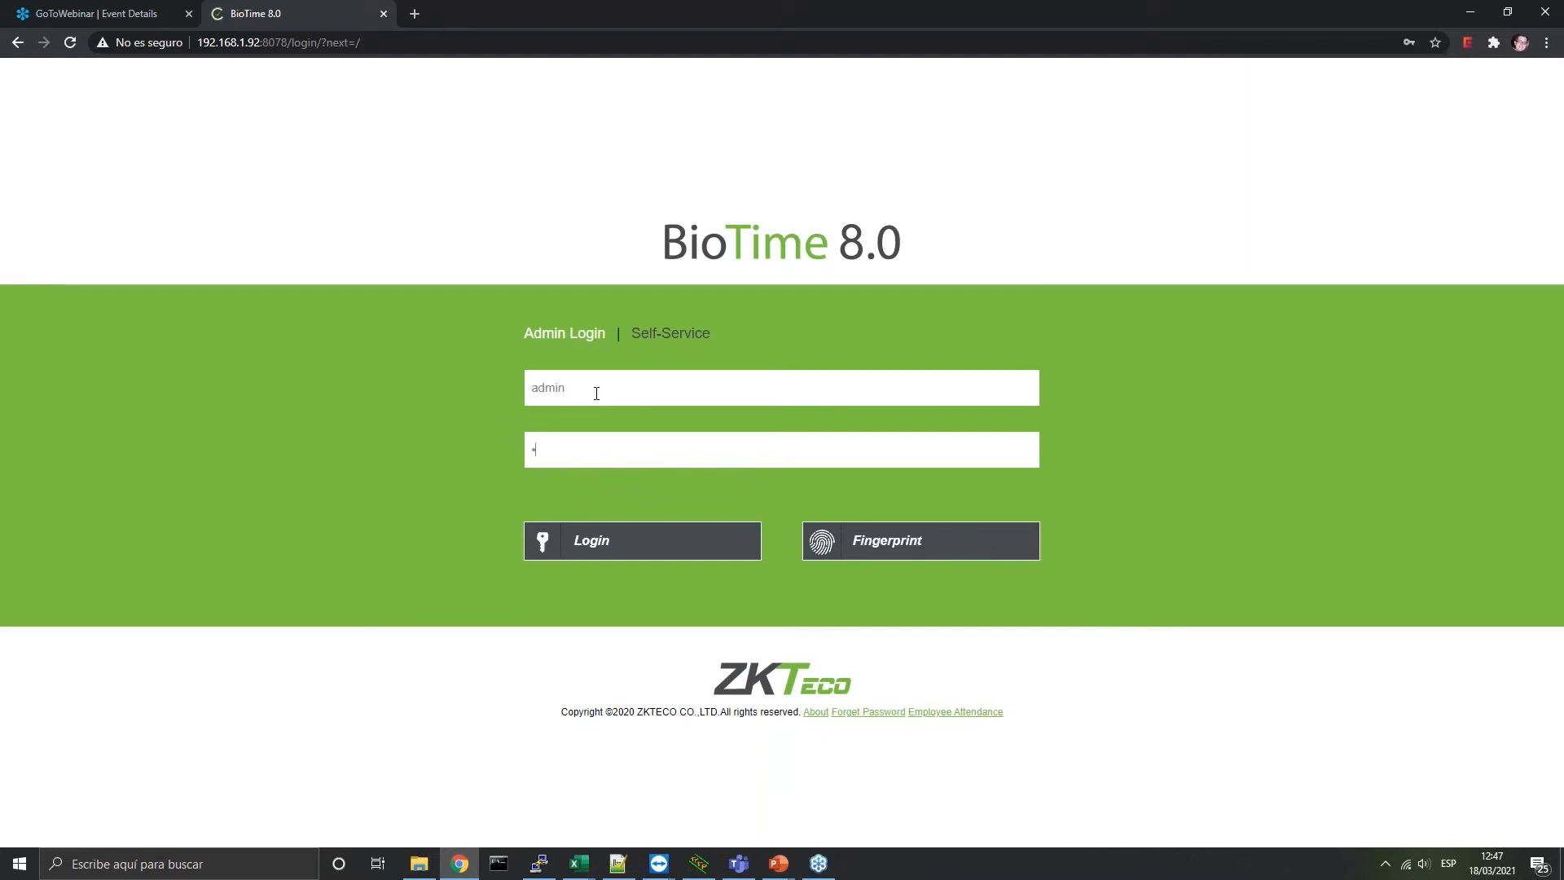
{"action": "left_click", "coordinate": [604, 544]}
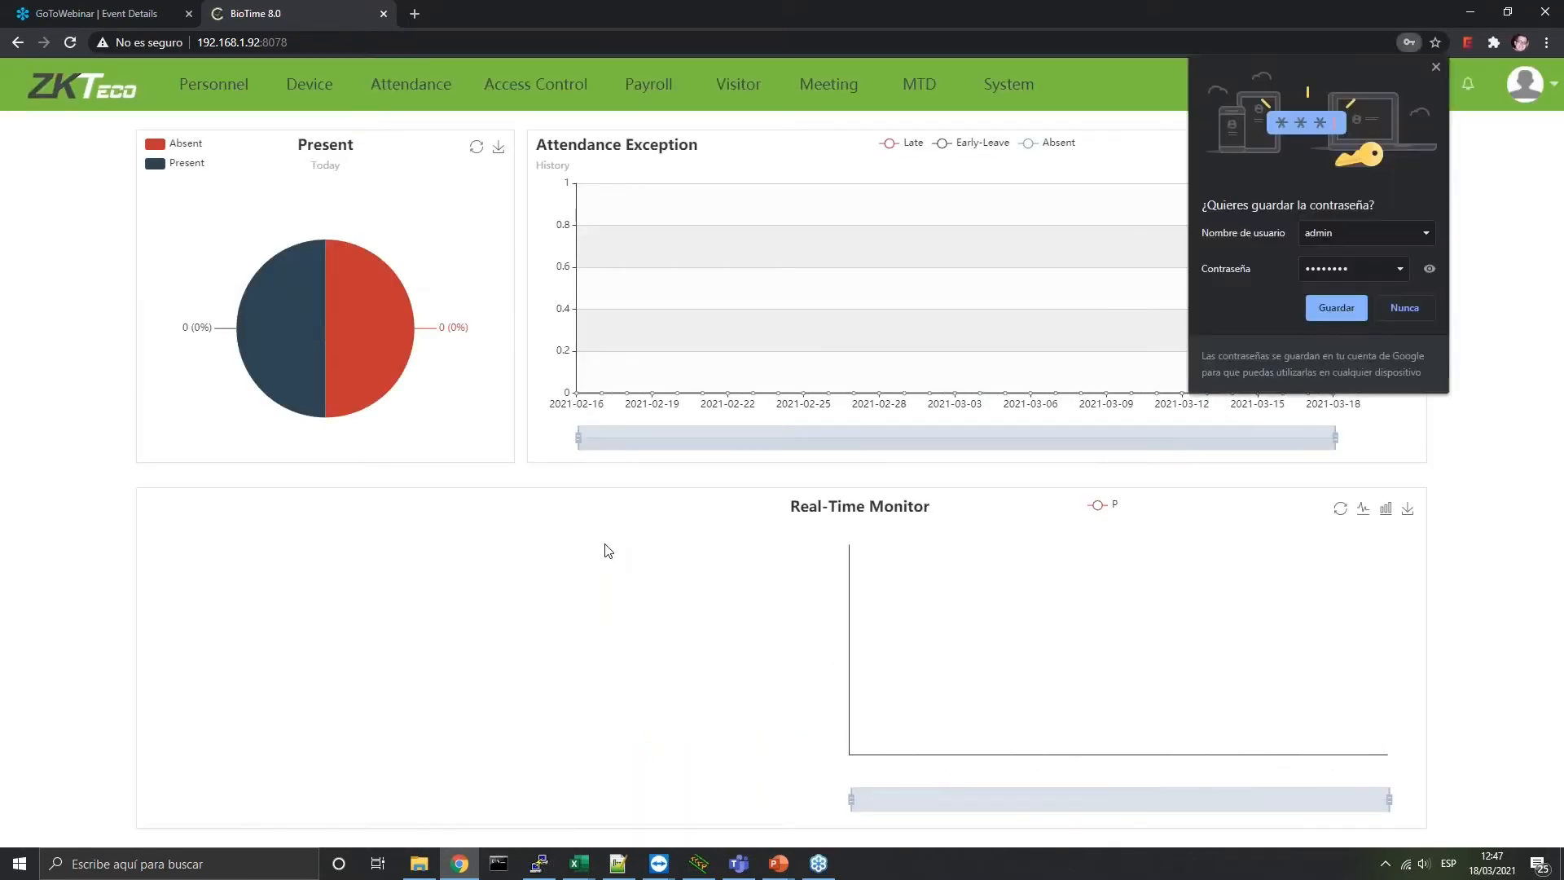
{"action": "left_click", "coordinate": [1437, 67]}
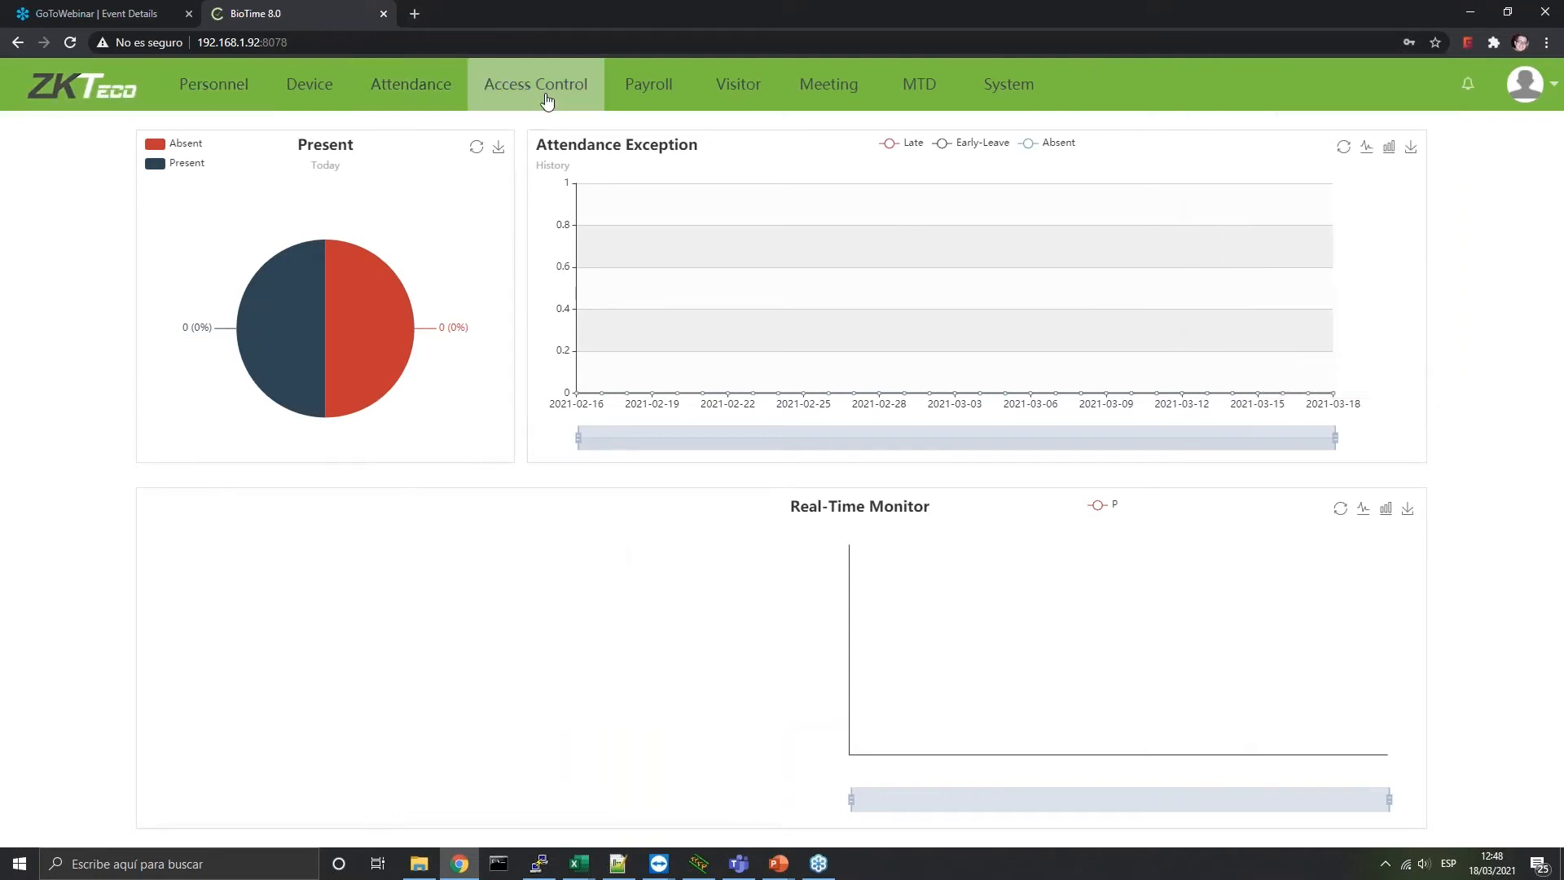
Change the interface language to Español from the profile menu
{"action": "left_click", "coordinate": [1523, 84]}
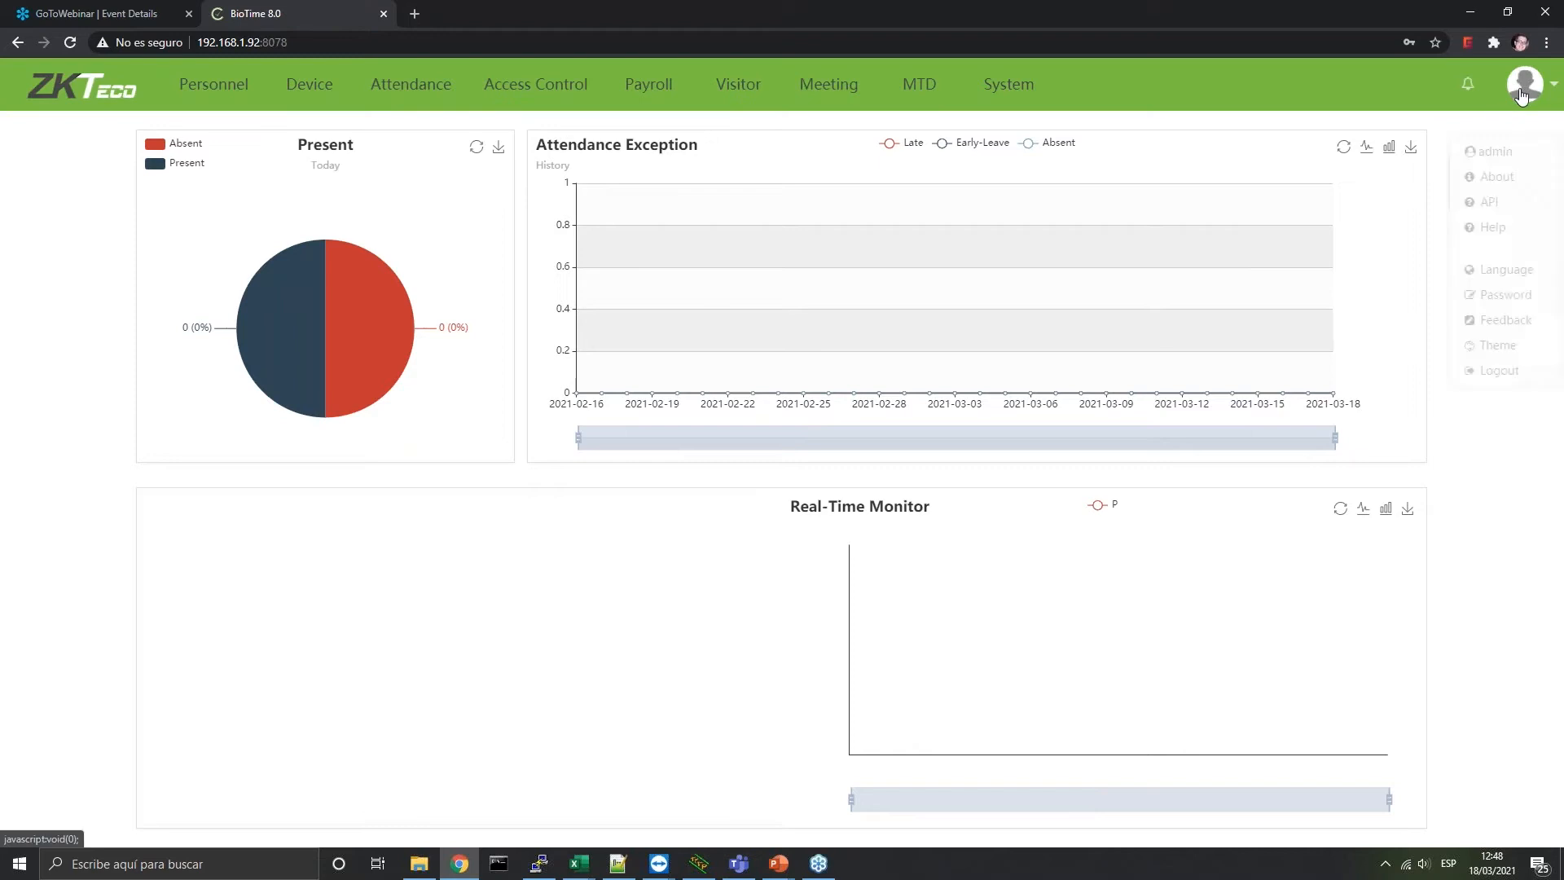
{"action": "left_click", "coordinate": [1506, 247]}
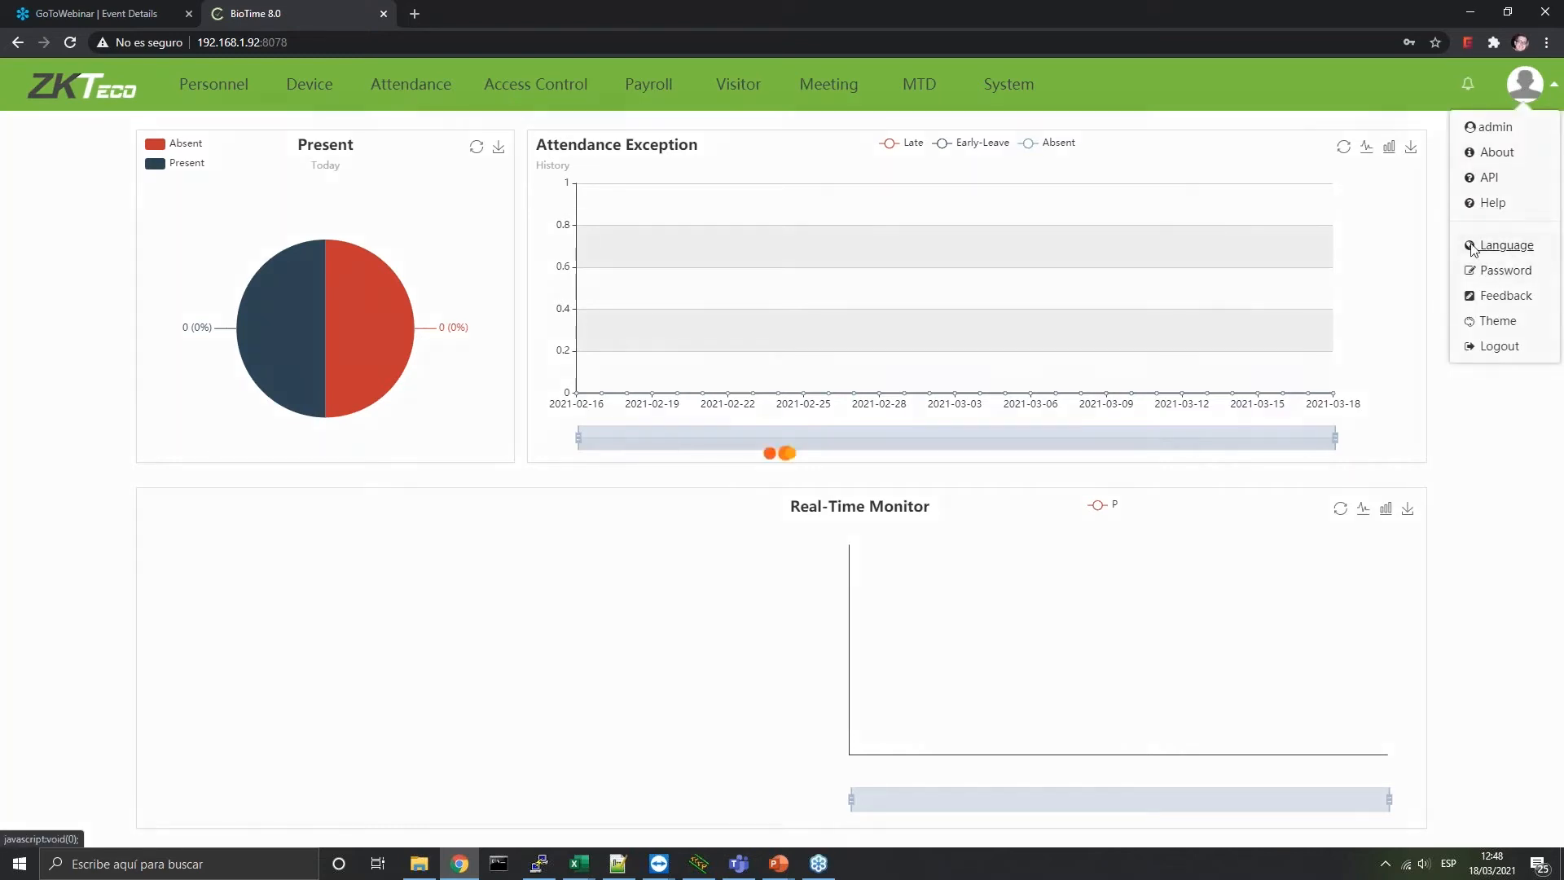
{"action": "left_click", "coordinate": [831, 417]}
{"action": "left_click", "coordinate": [794, 492]}
{"action": "left_click", "coordinate": [813, 534]}
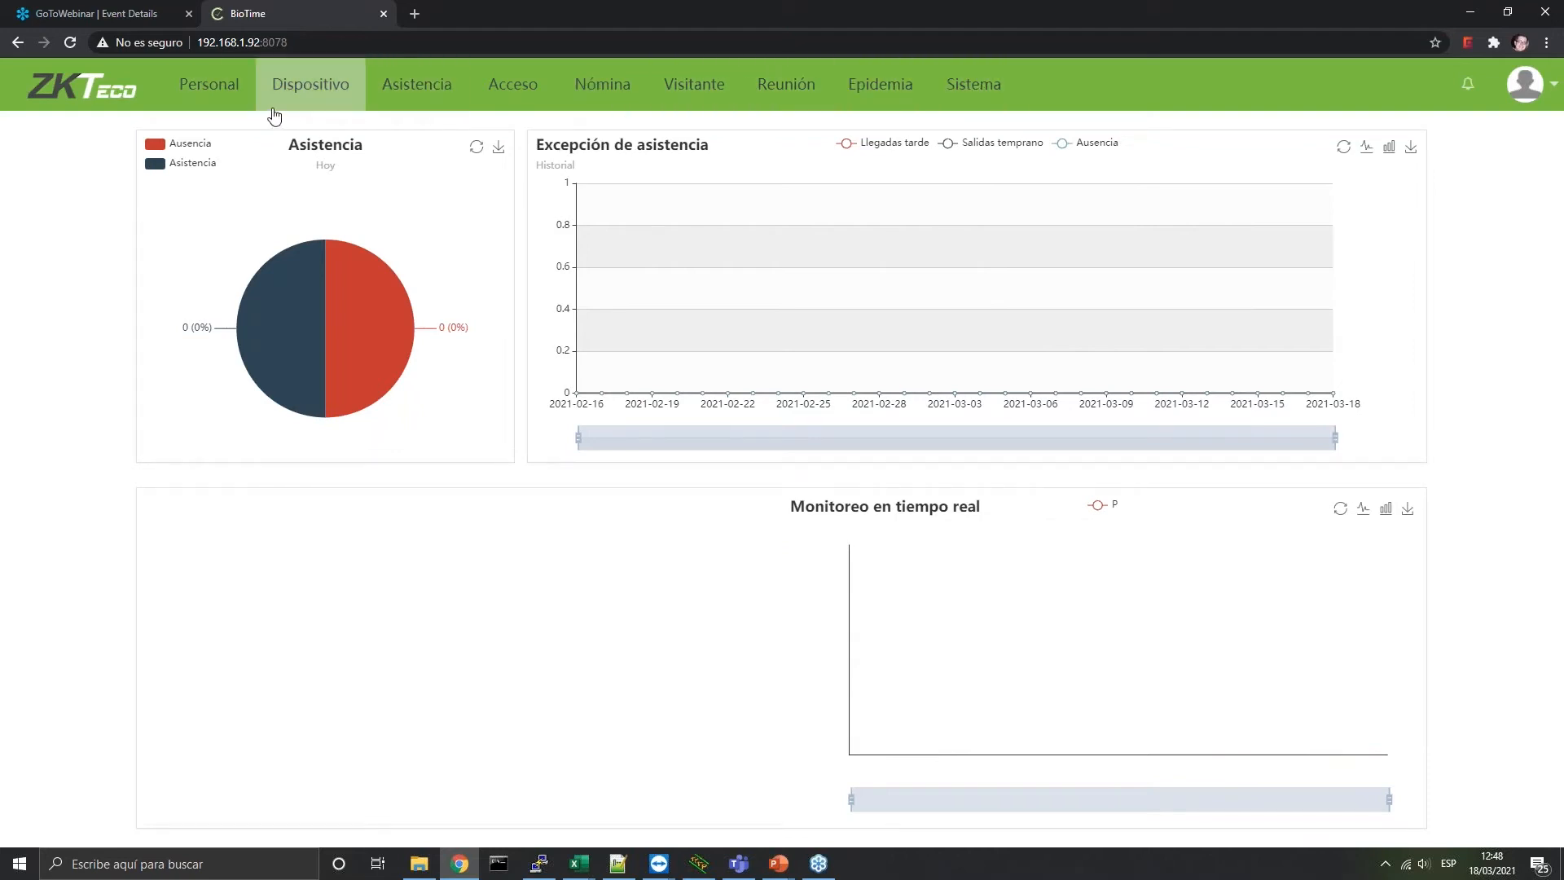
Open Acerca de from the avatar menu to see version 8.0.4 and the Trial licence
{"action": "mouse_move", "coordinate": [354, 319]}
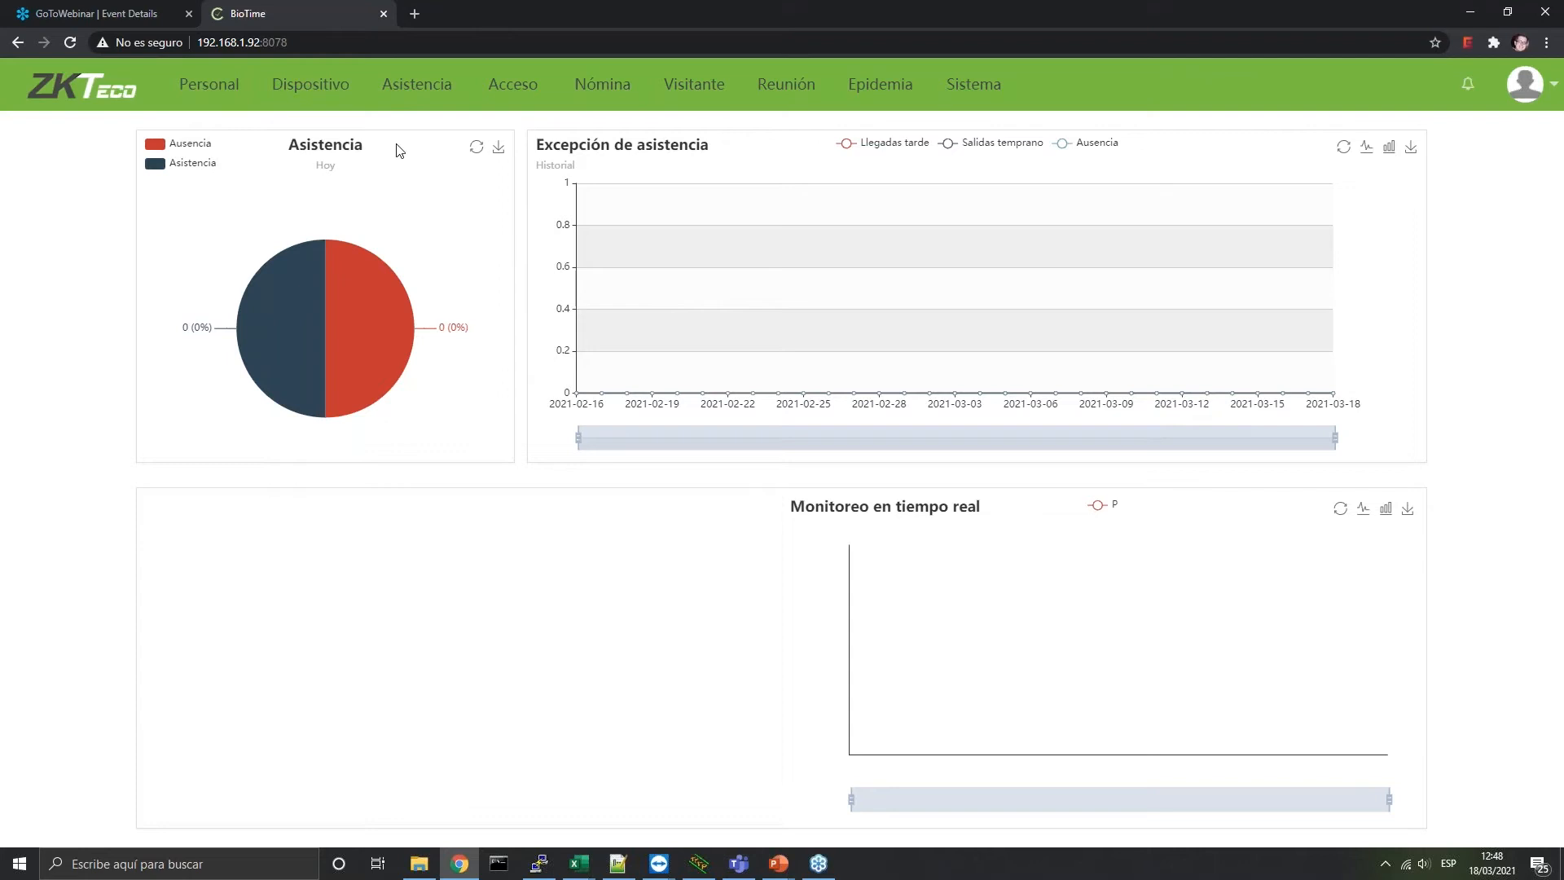
{"action": "mouse_move", "coordinate": [350, 359]}
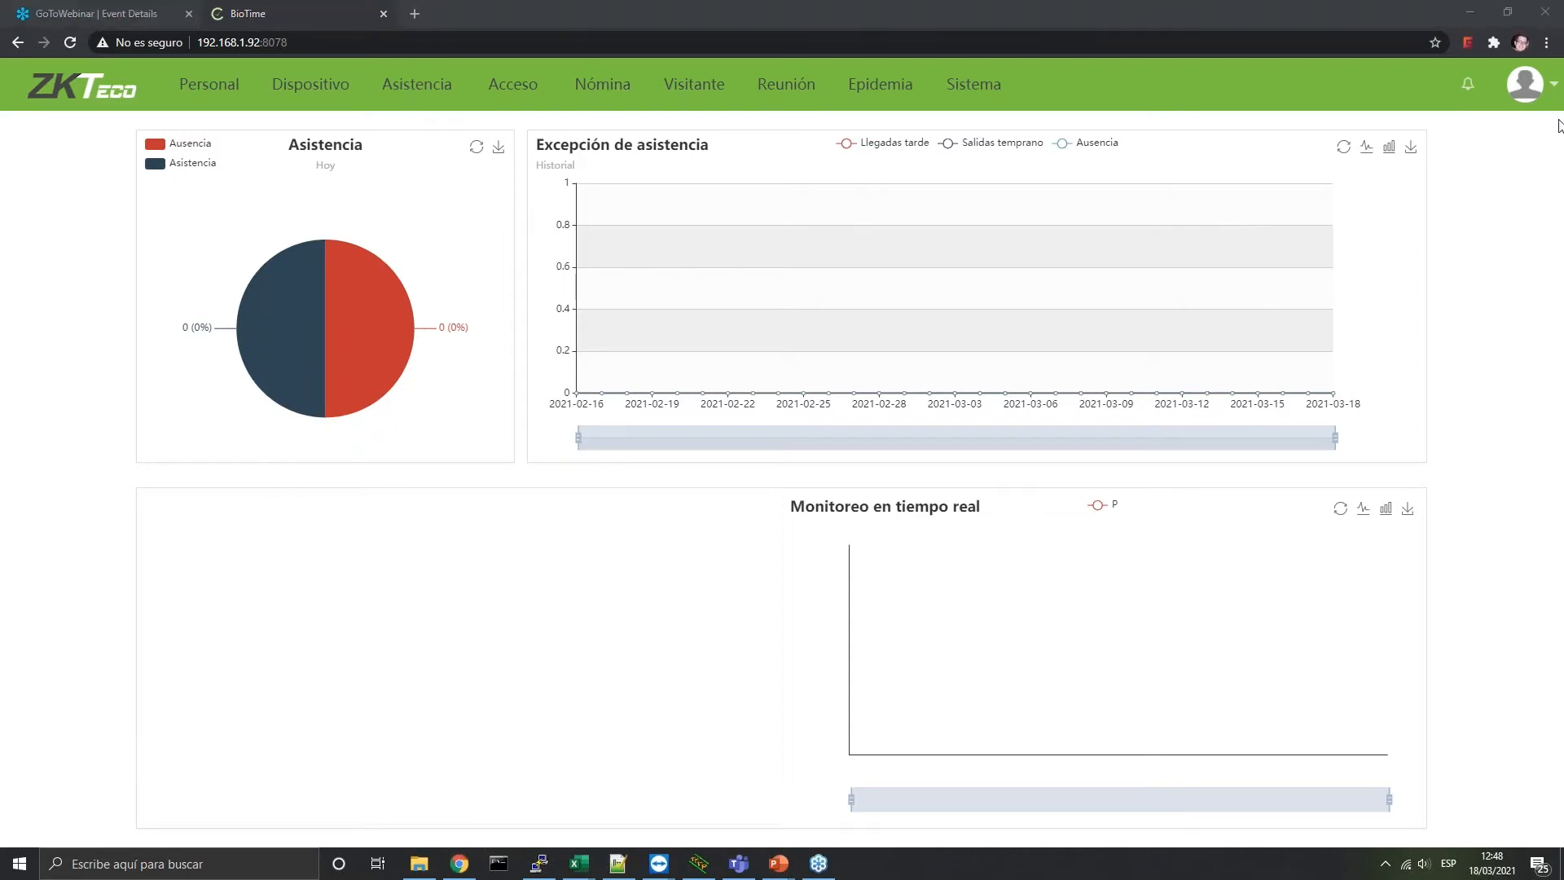
{"action": "left_click", "coordinate": [1548, 80]}
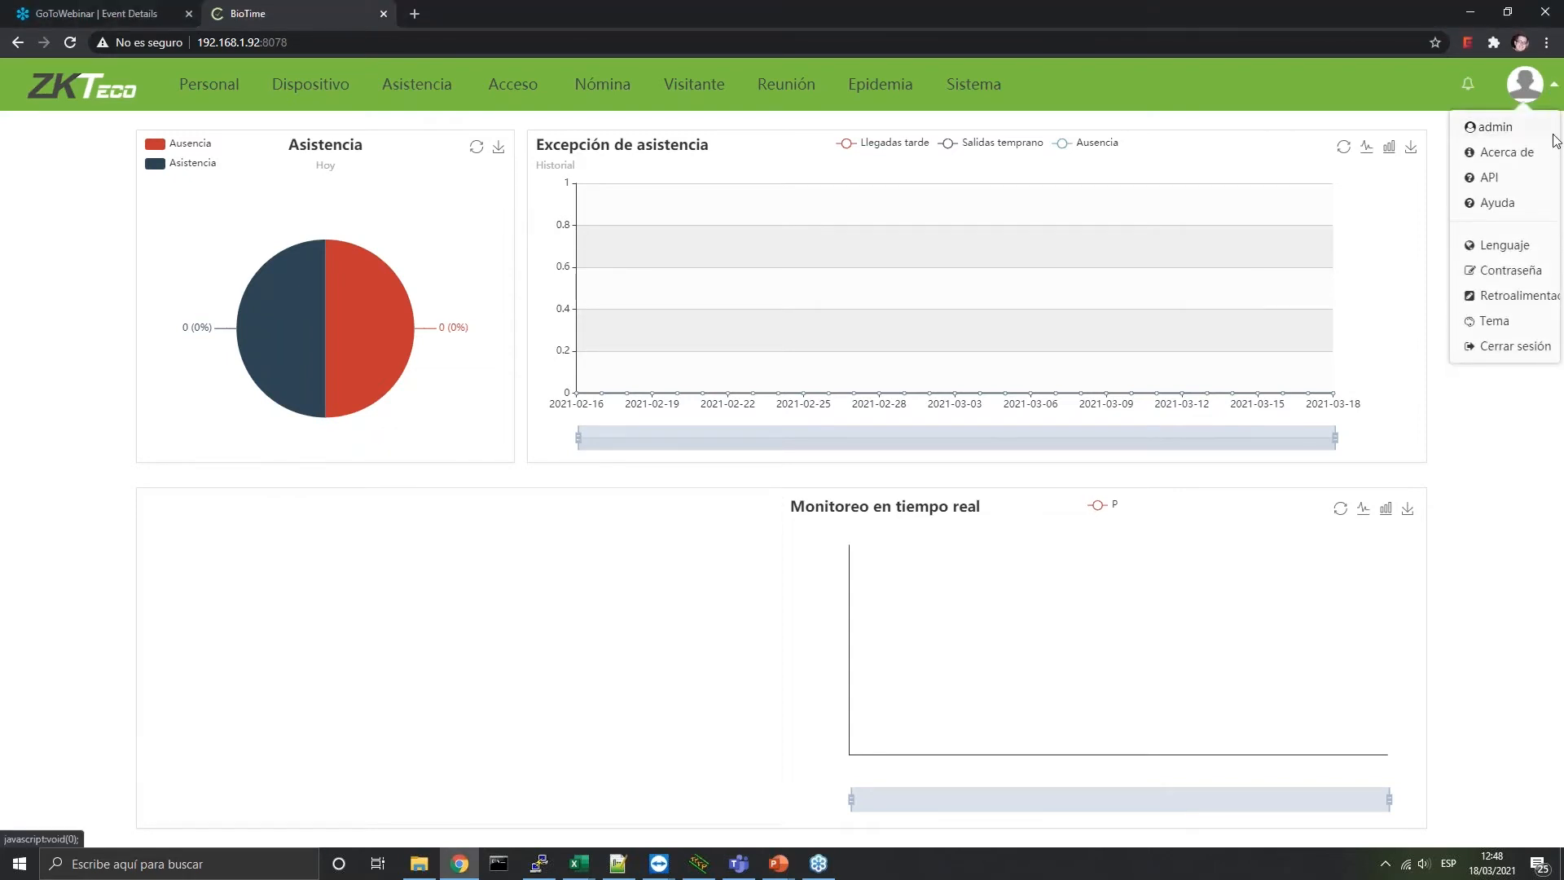
{"action": "left_click", "coordinate": [1548, 261]}
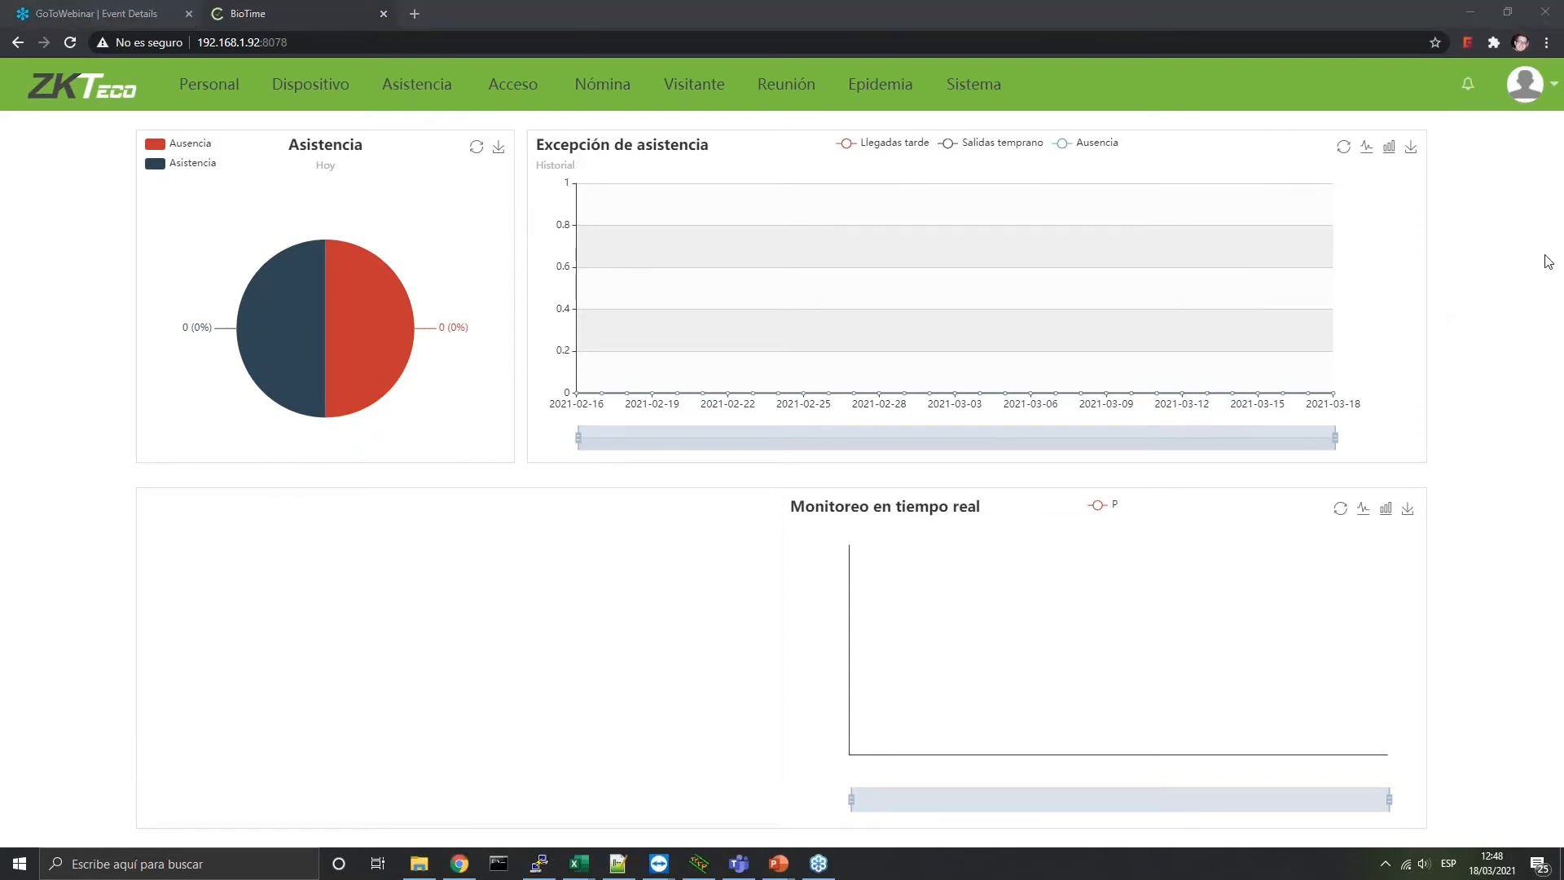
{"action": "left_click", "coordinate": [1545, 81]}
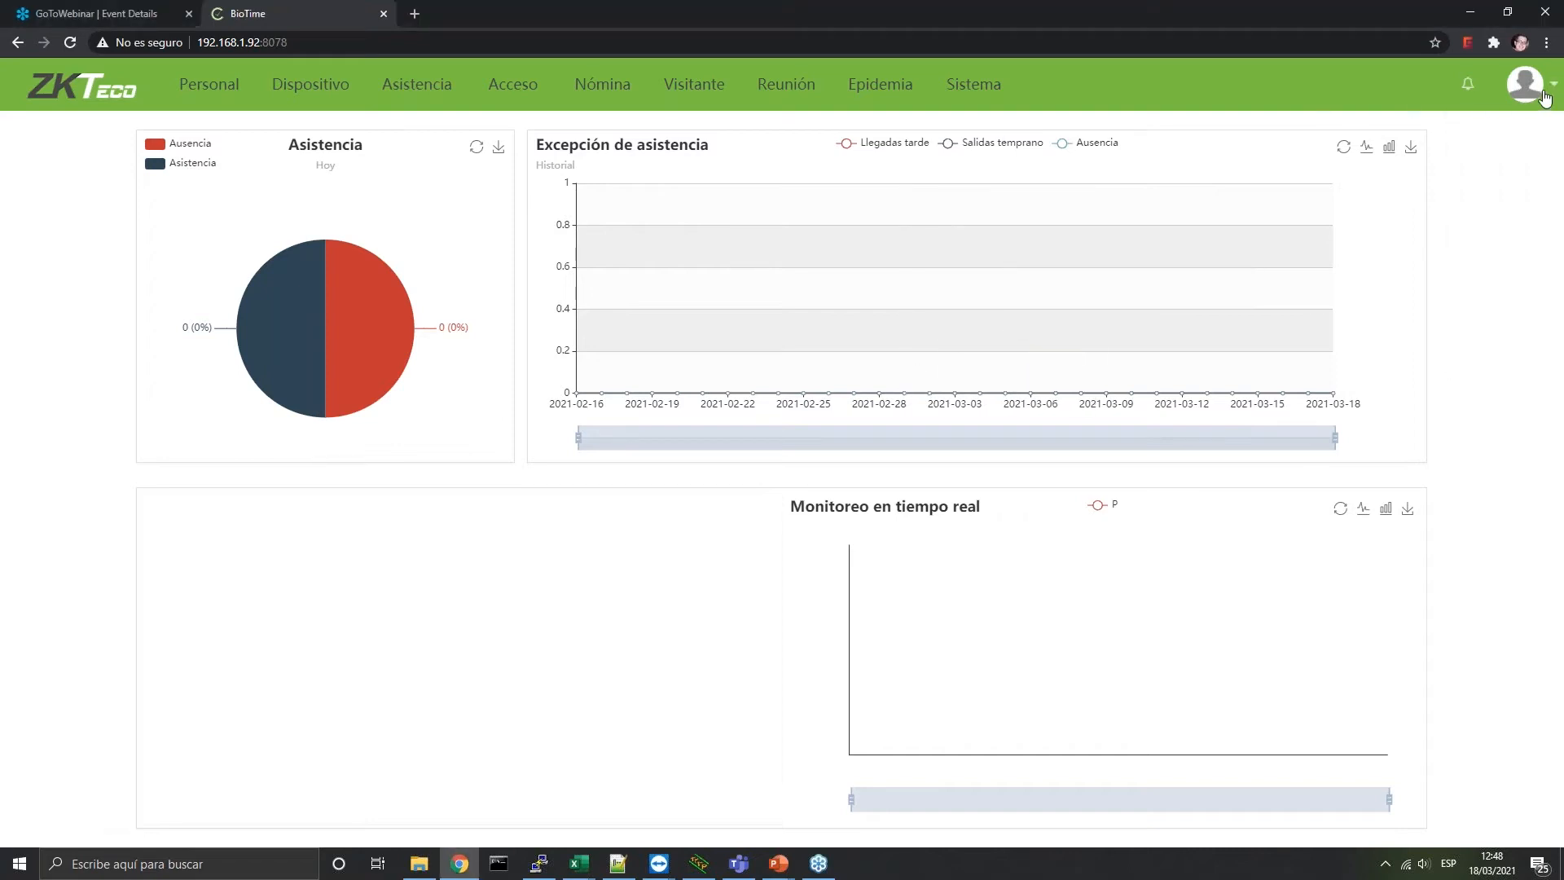
{"action": "mouse_move", "coordinate": [1541, 93]}
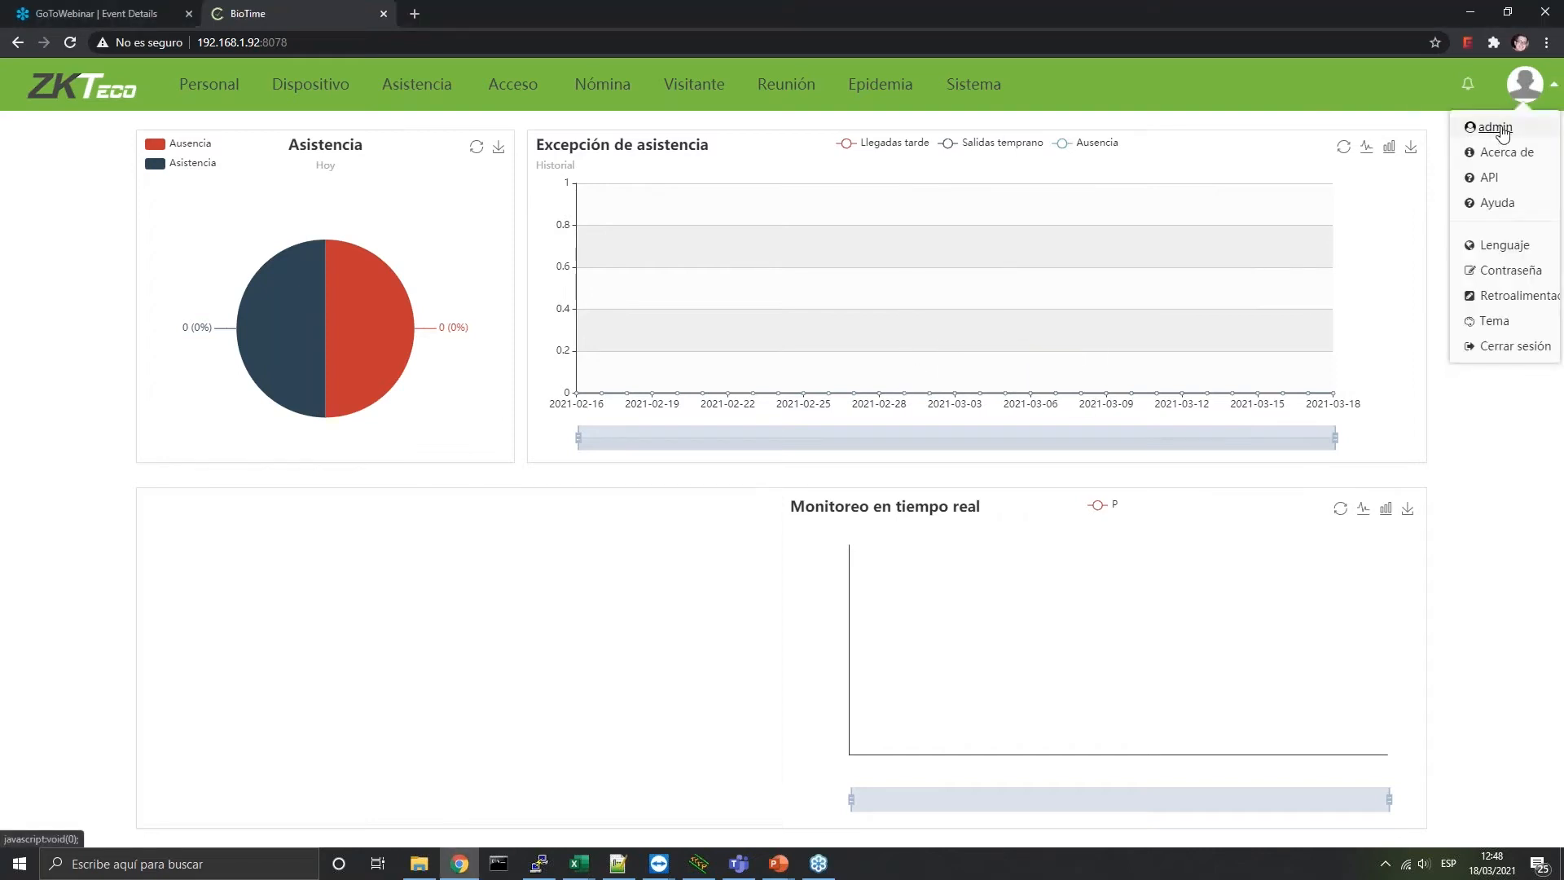
{"action": "left_click", "coordinate": [1506, 155]}
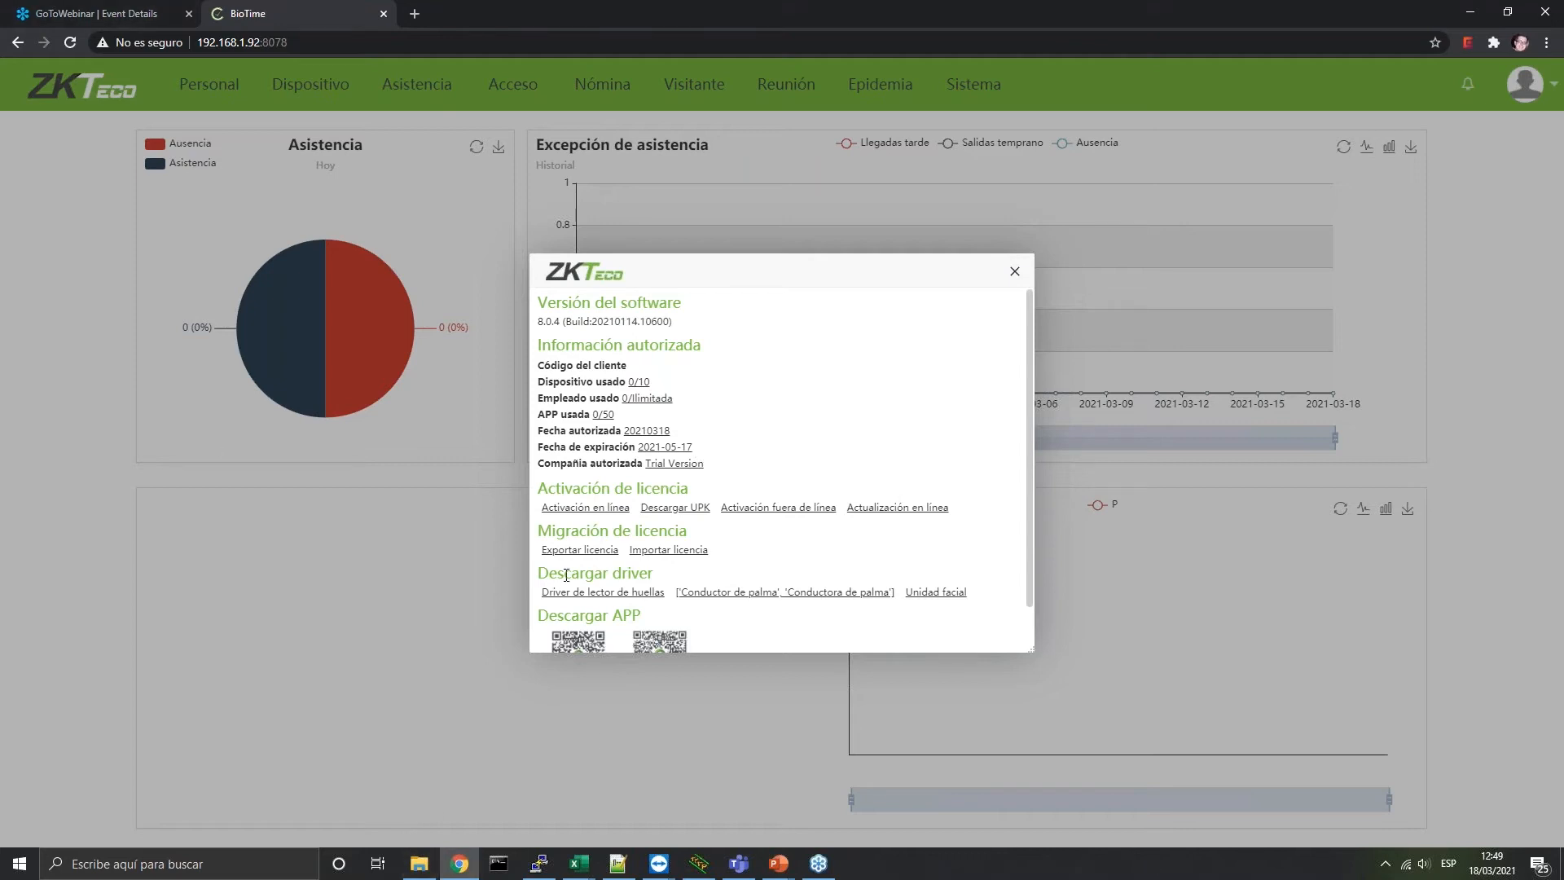
{"action": "left_click", "coordinate": [586, 508]}
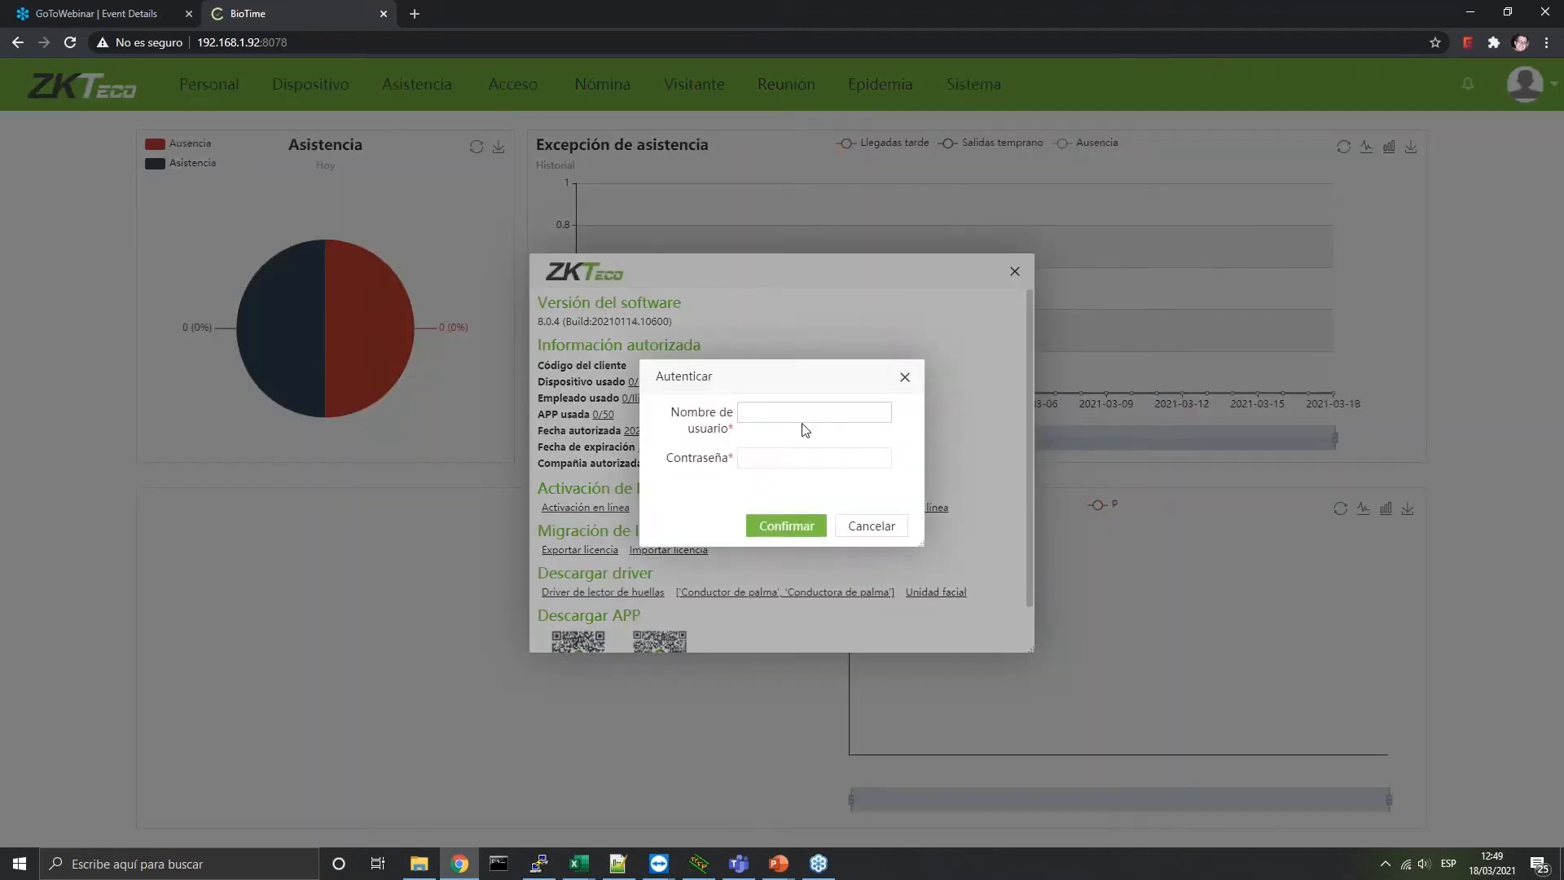
{"action": "type", "text": "admin"}
{"action": "left_click", "coordinate": [758, 524]}
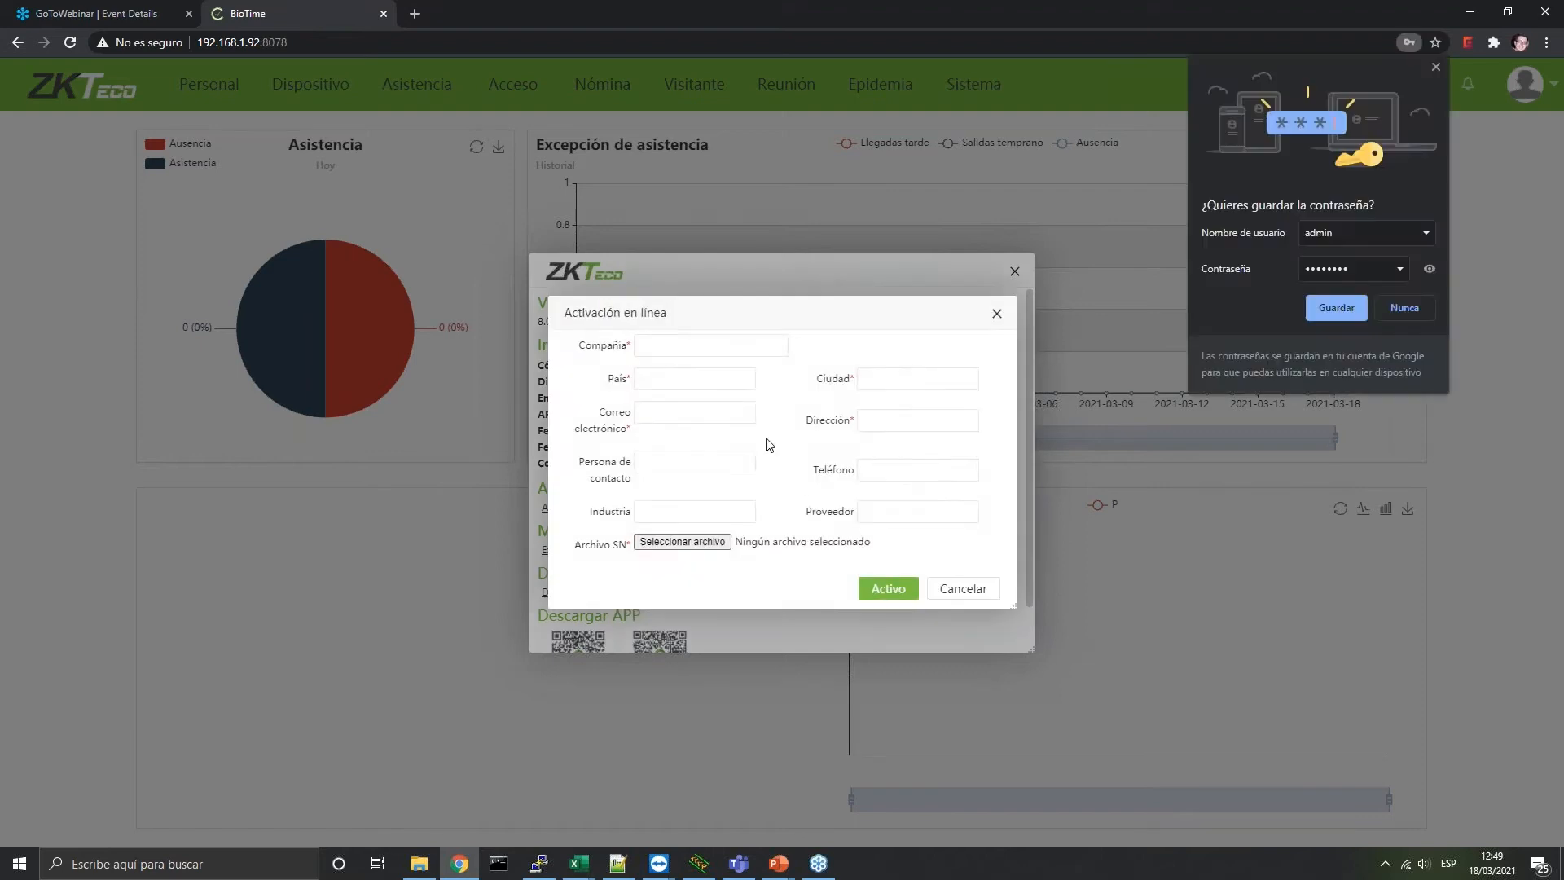
{"action": "left_click", "coordinate": [678, 544]}
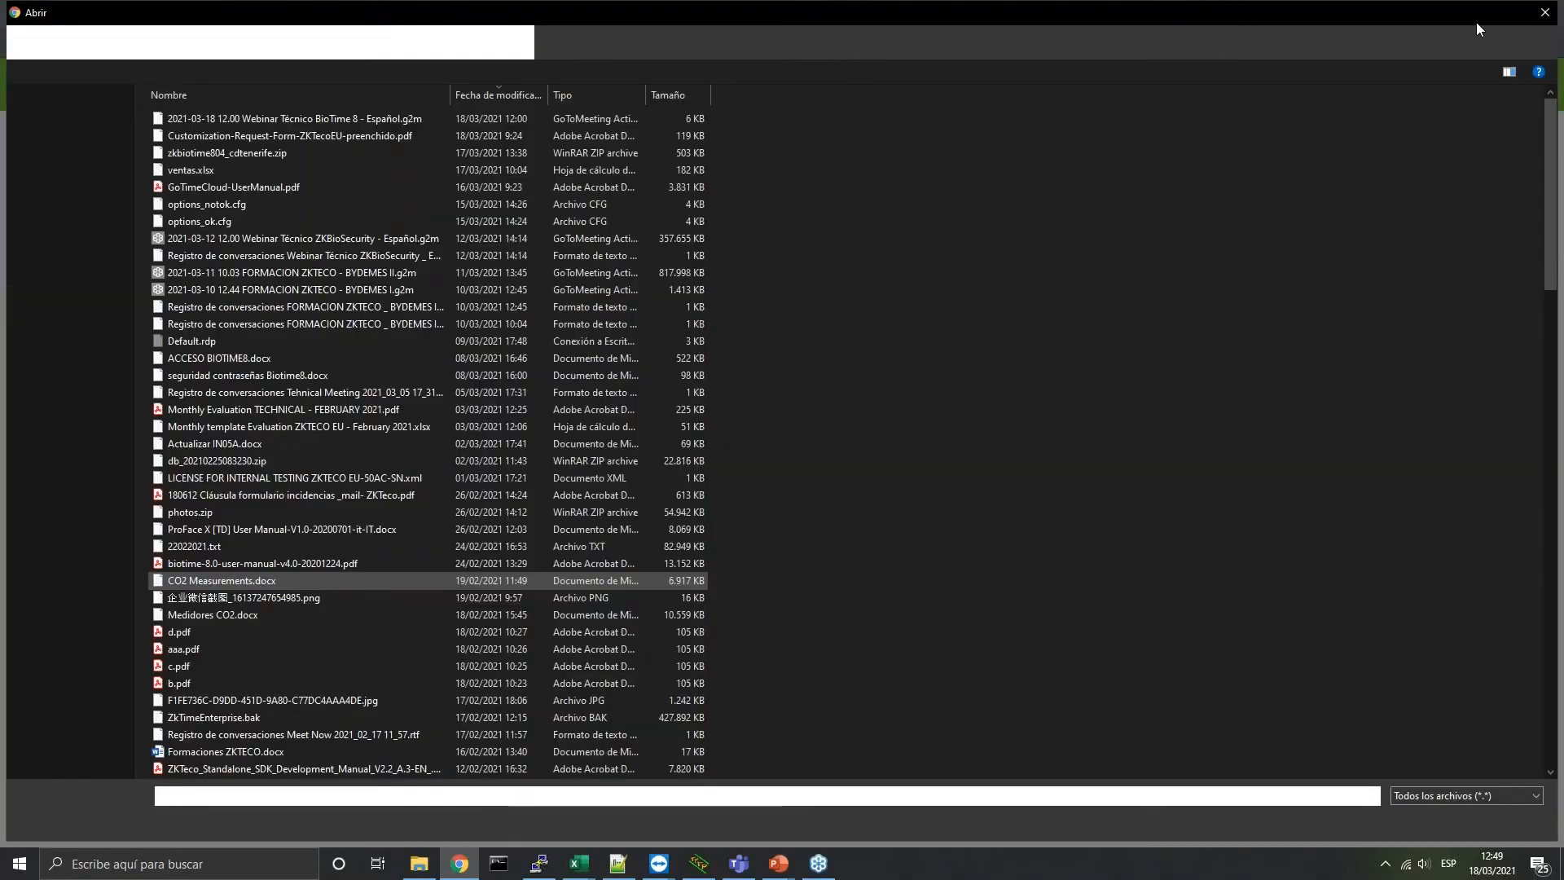
{"action": "left_click", "coordinate": [1545, 12]}
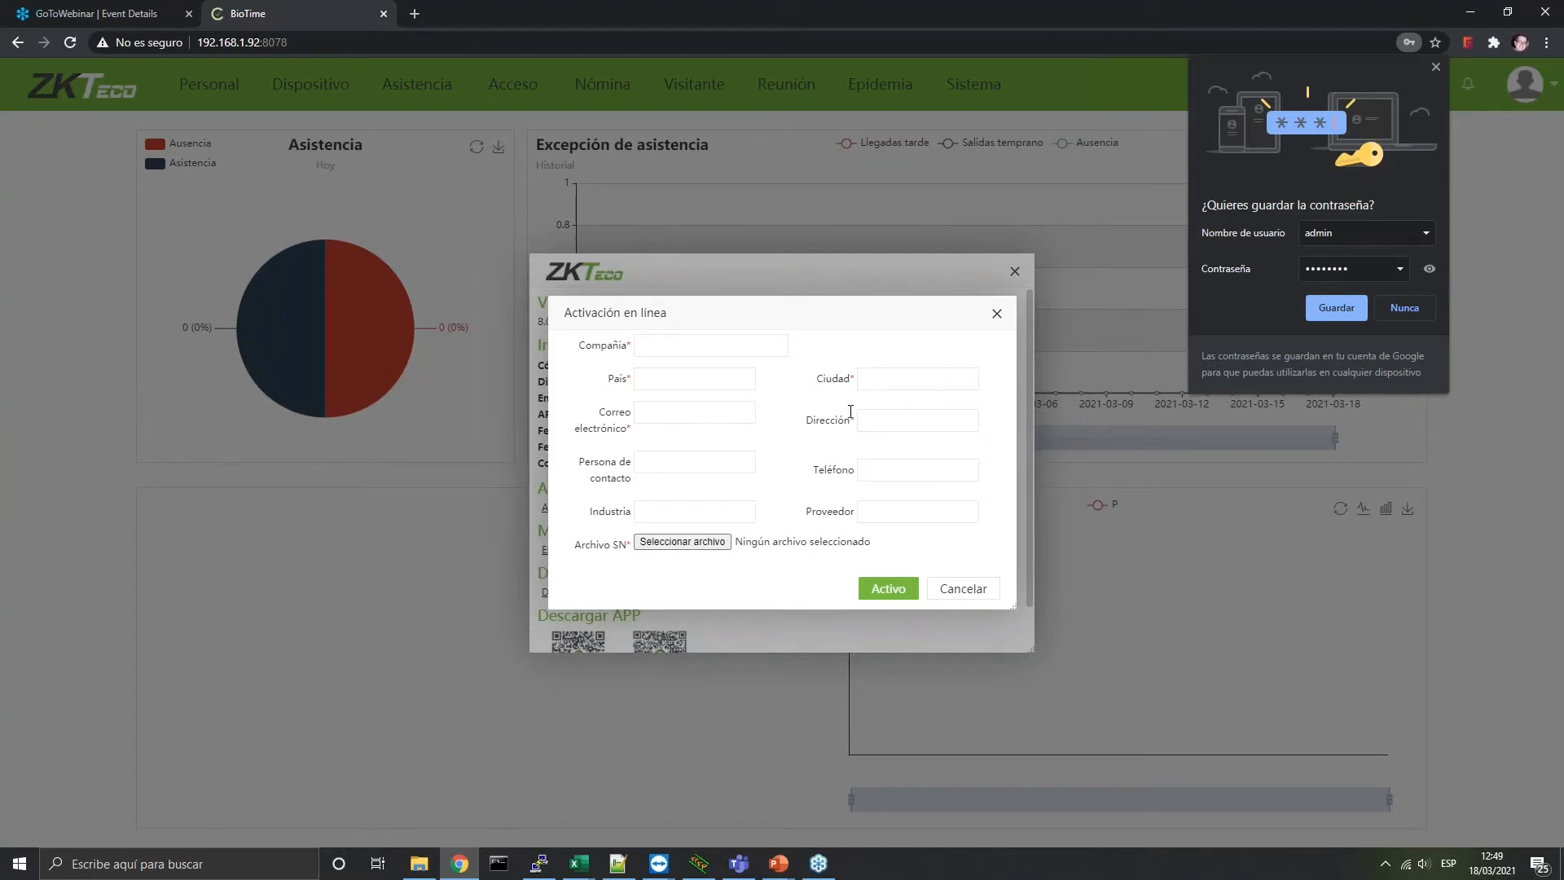
{"action": "left_click", "coordinate": [970, 592]}
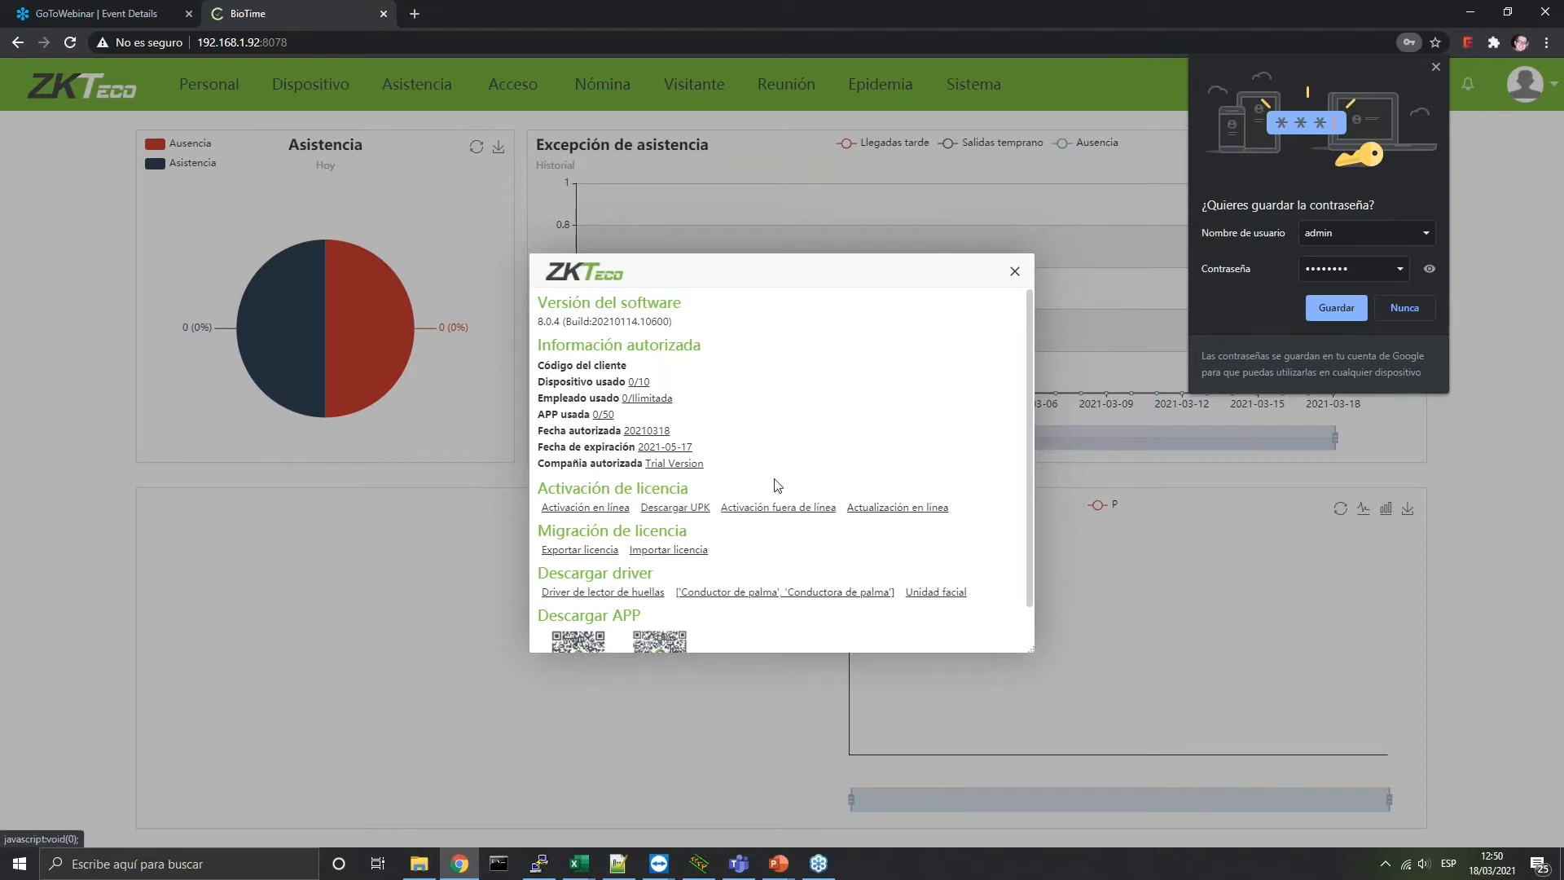
Open and cancel the offline activation and Descargar UPK dialogs
{"action": "left_click", "coordinate": [825, 514]}
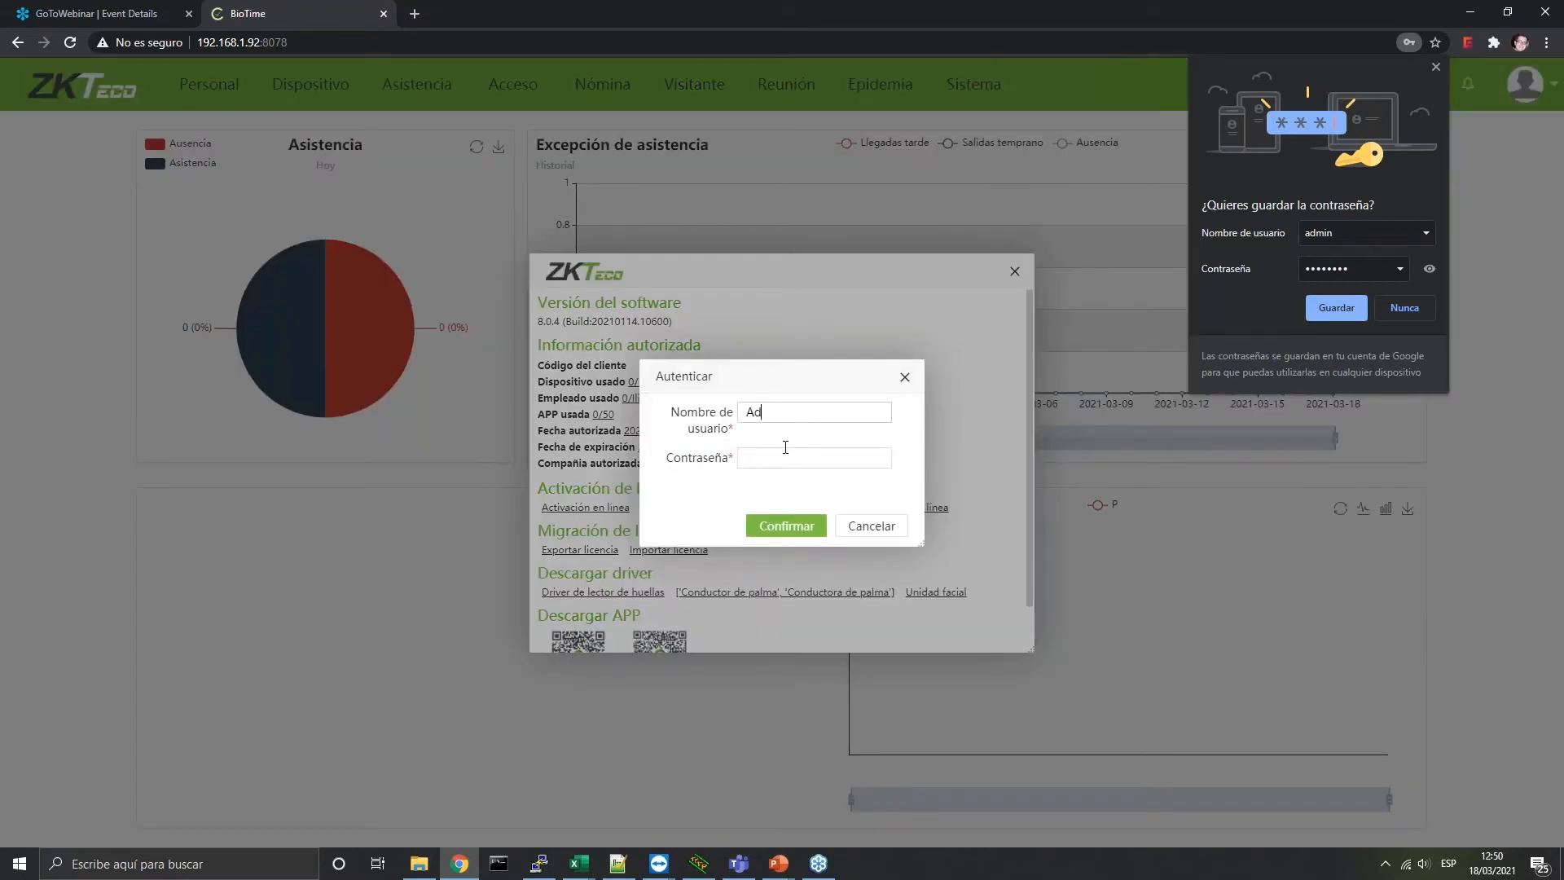
{"action": "left_click", "coordinate": [783, 526]}
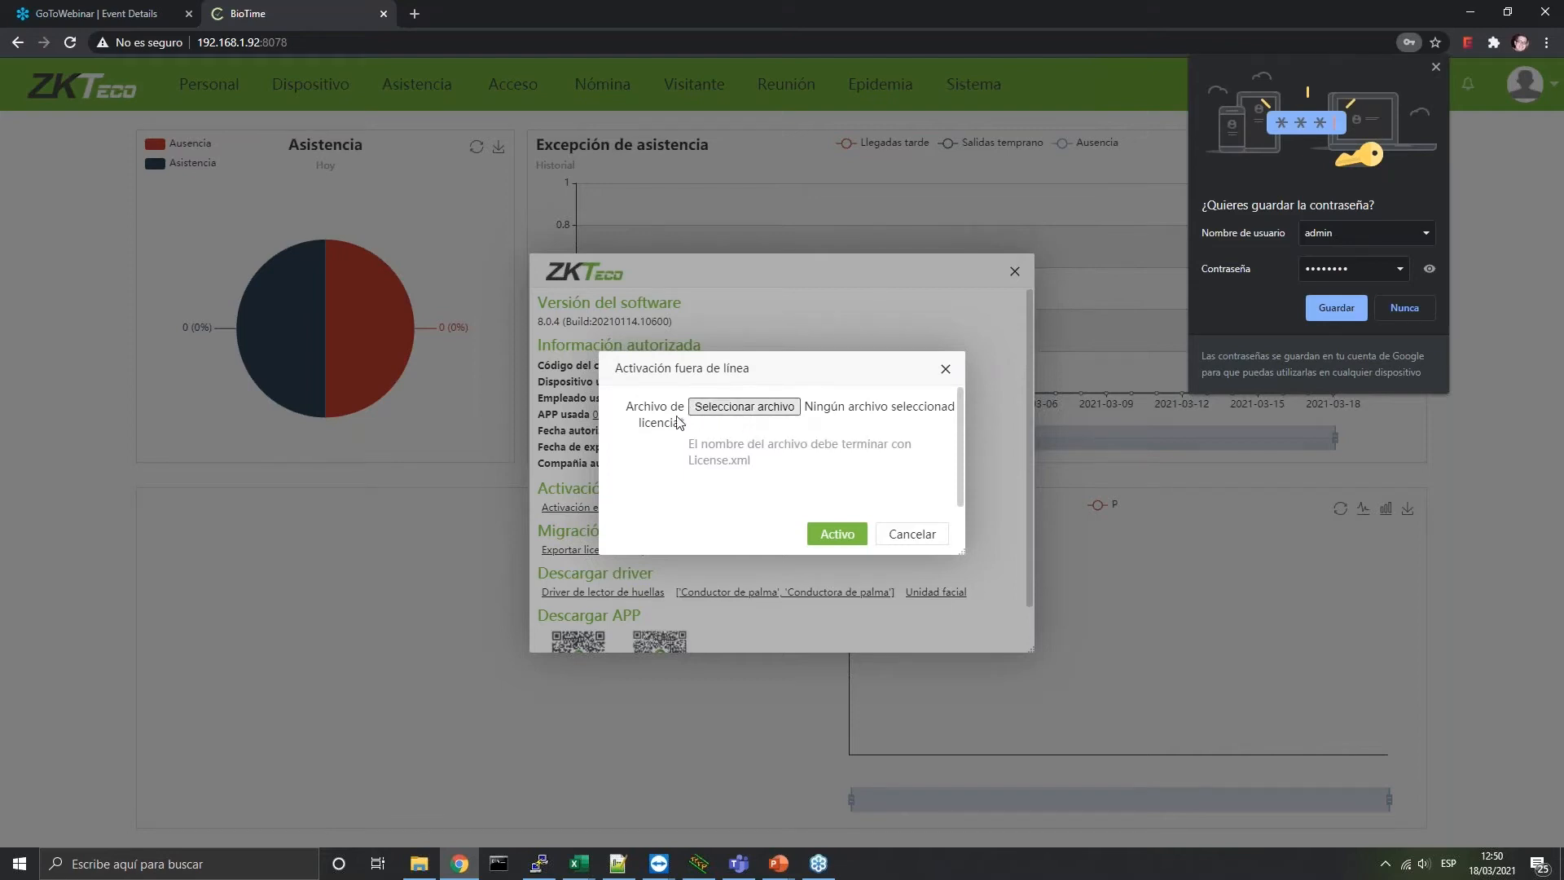
{"action": "left_click", "coordinate": [944, 368]}
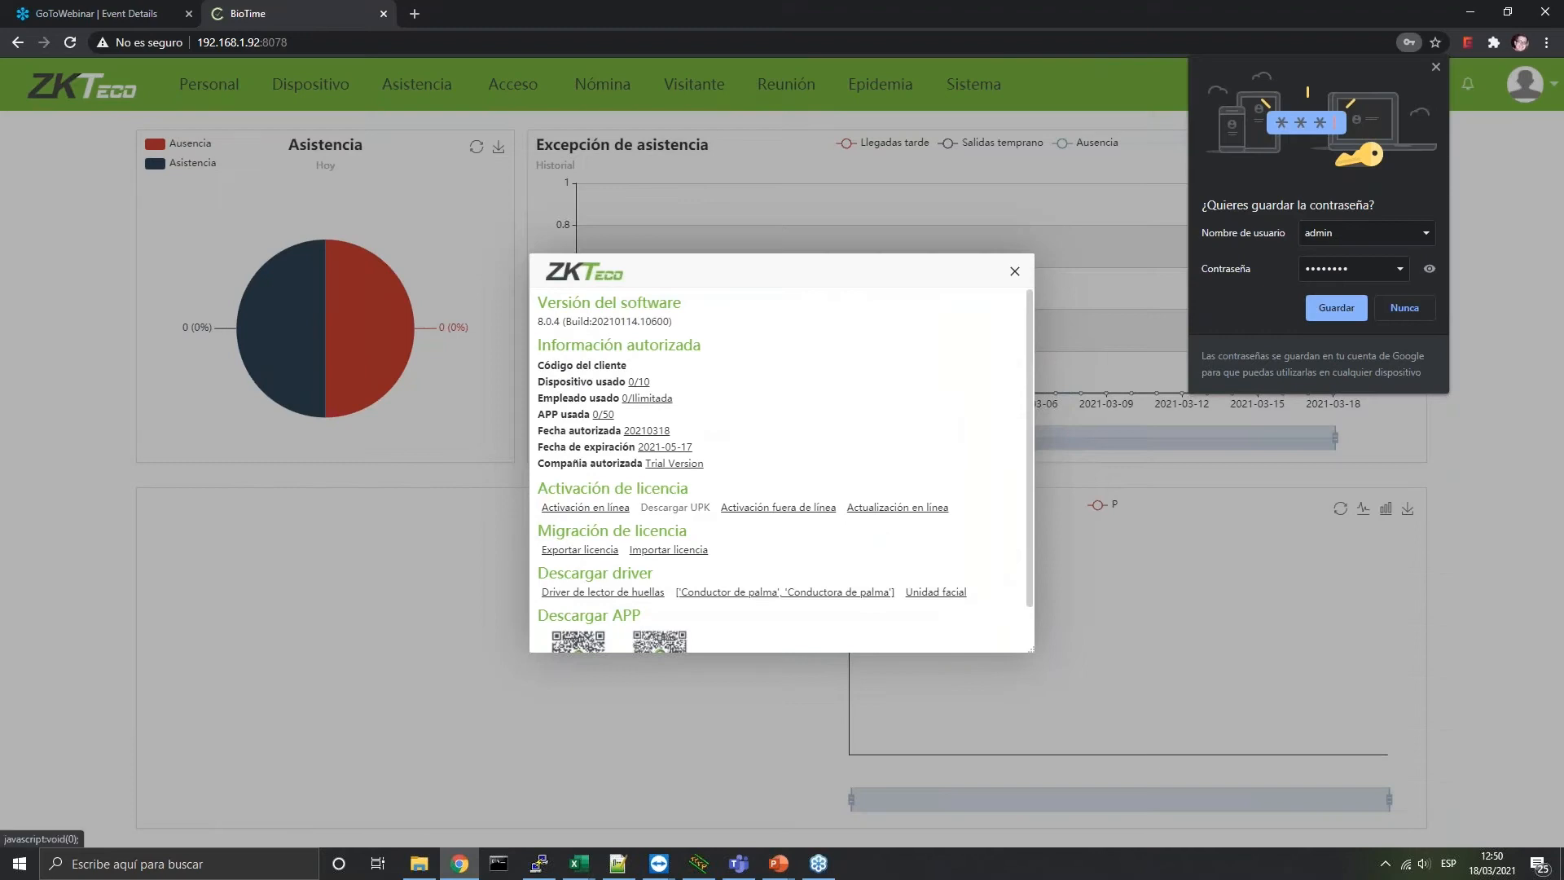
{"action": "left_click", "coordinate": [680, 508]}
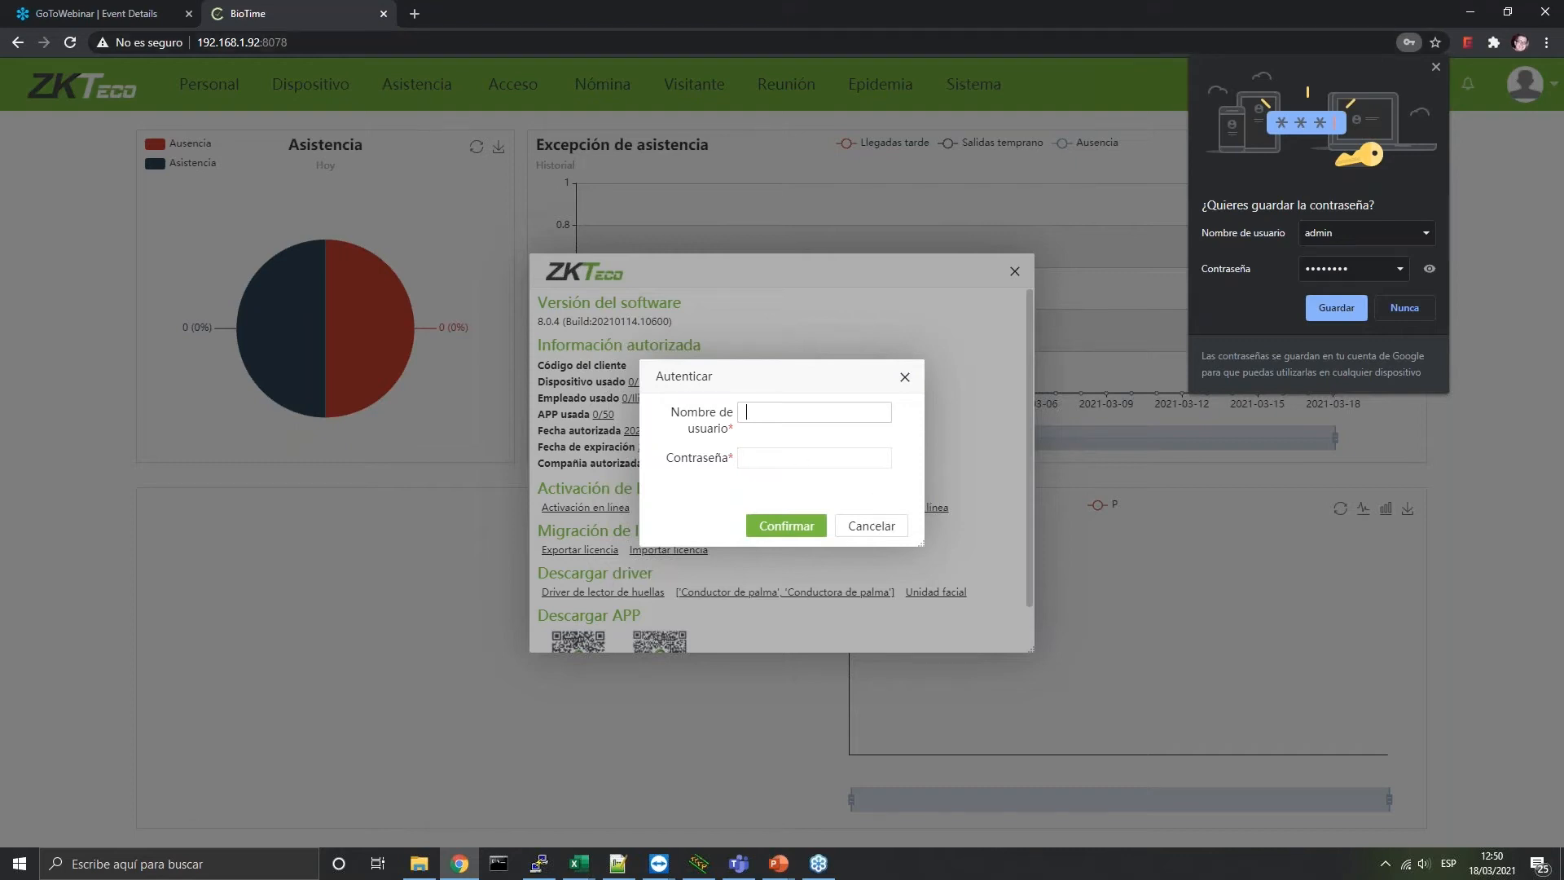
{"action": "left_click", "coordinate": [871, 526]}
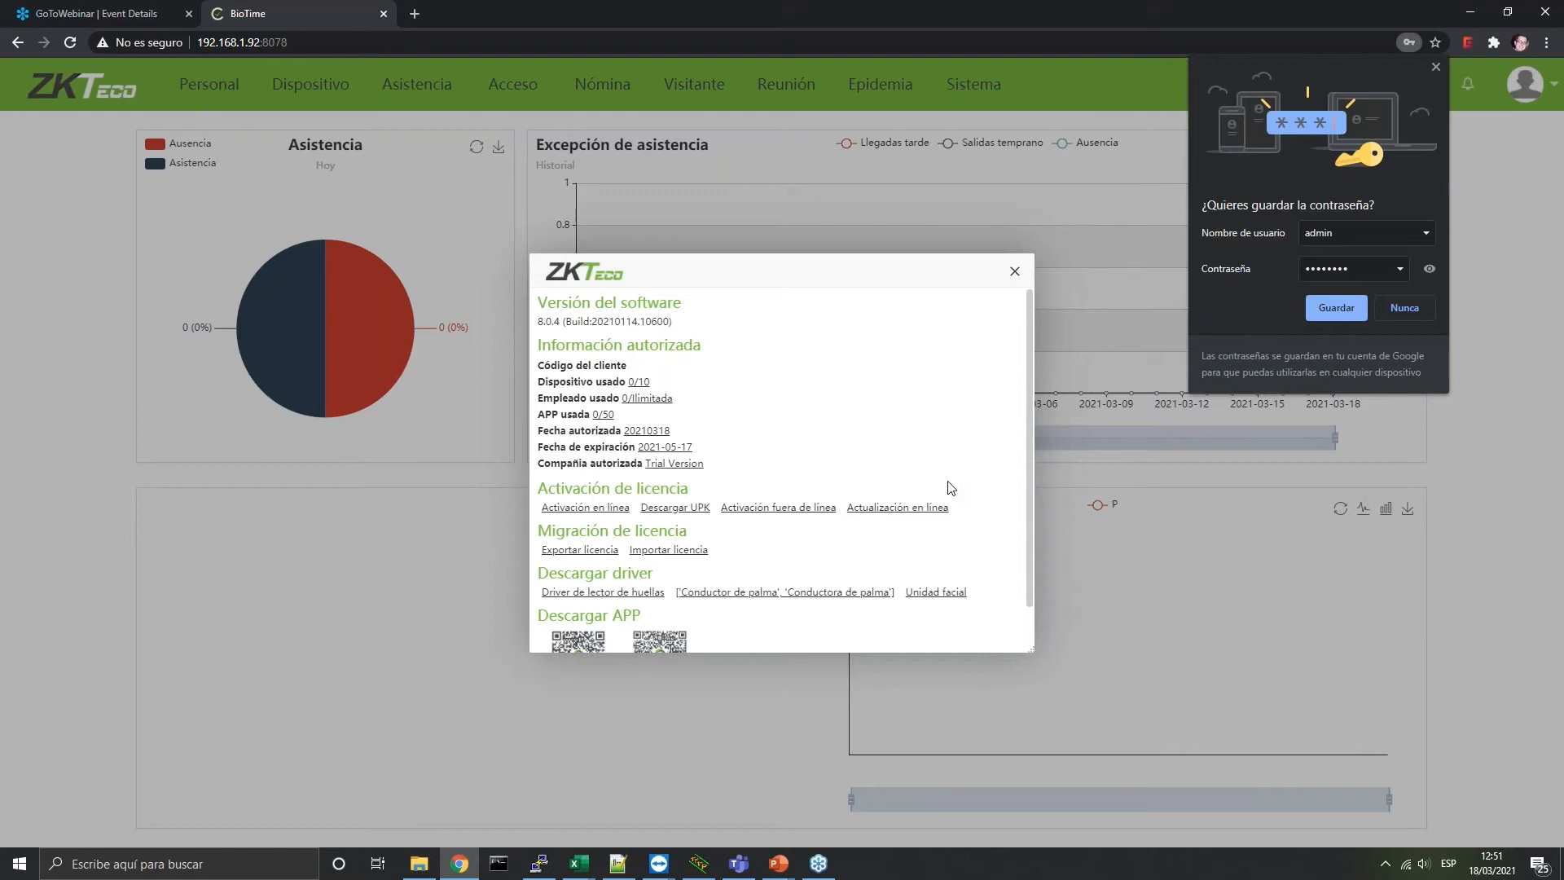
Close the licence window, view Personal's Área list, then its Departamento list
{"action": "left_click", "coordinate": [1013, 273]}
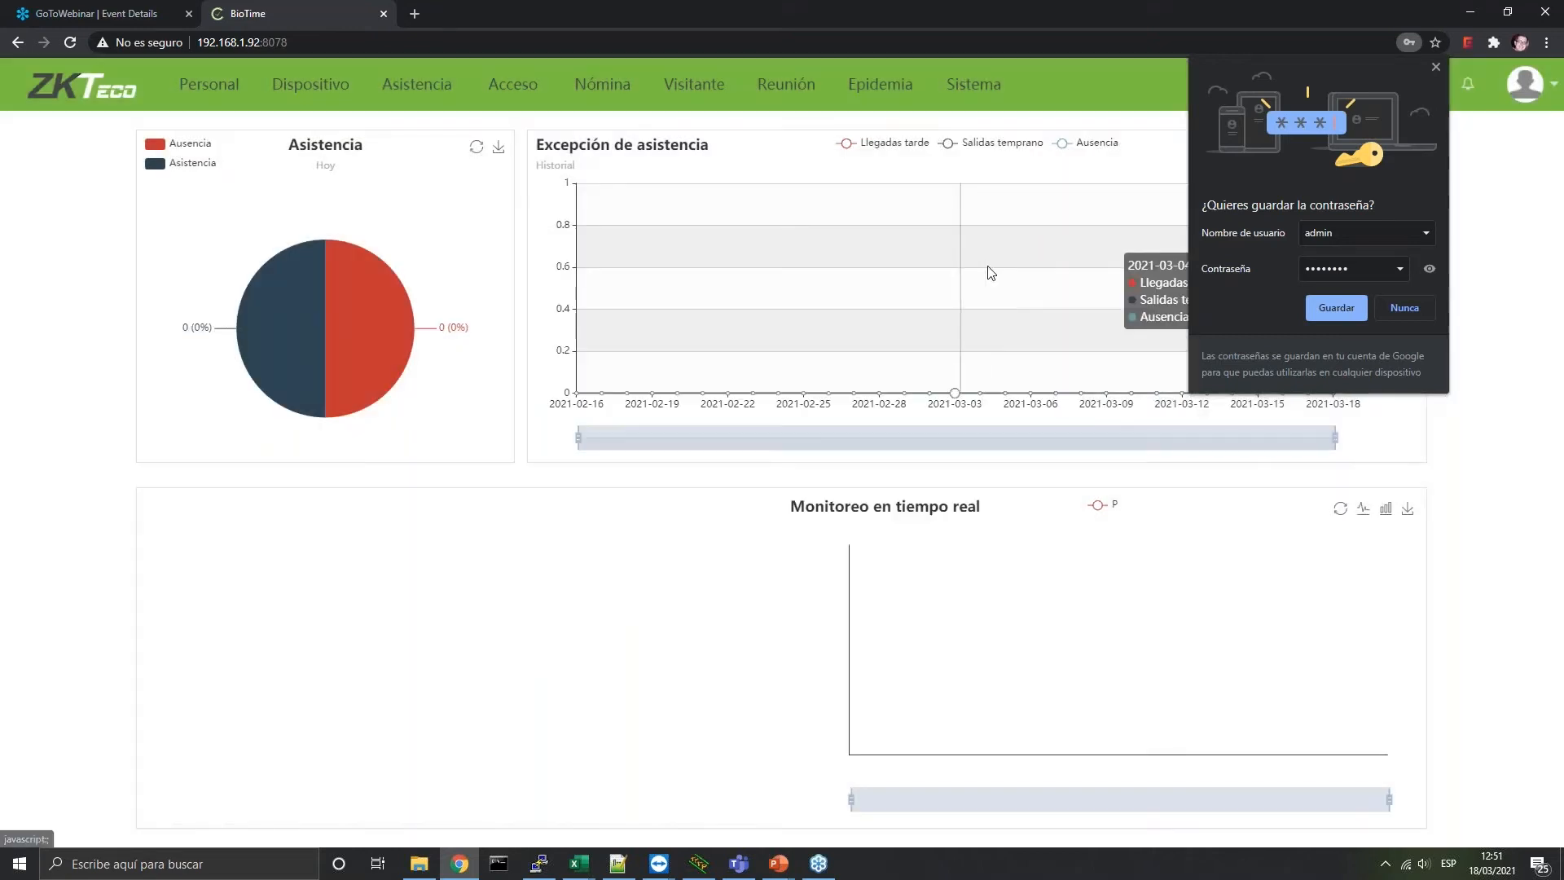
{"action": "left_click", "coordinate": [1433, 67]}
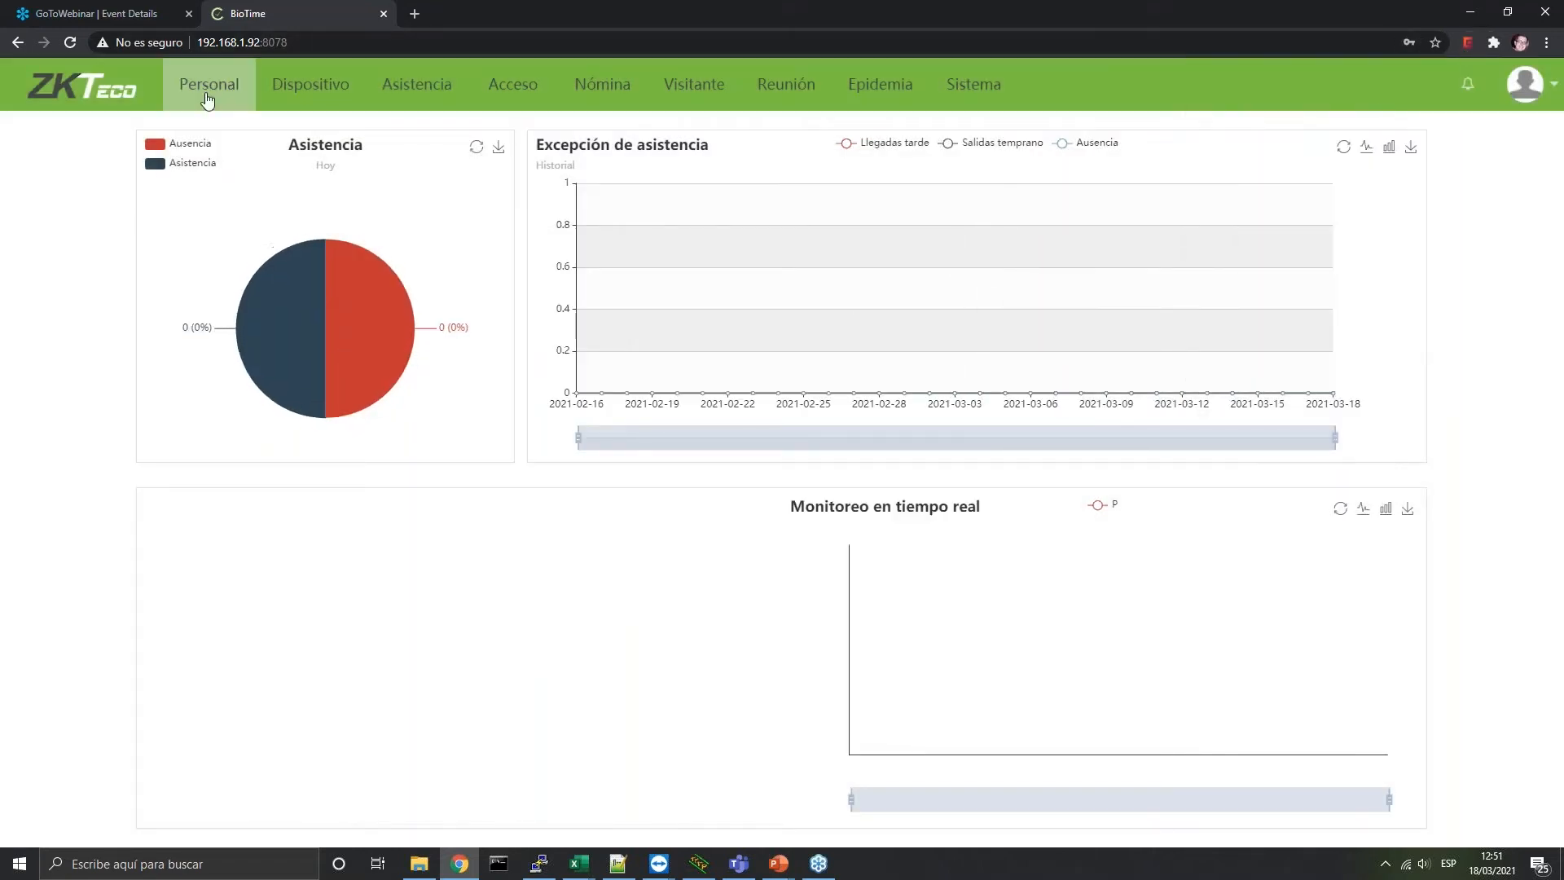
{"action": "left_click", "coordinate": [209, 84]}
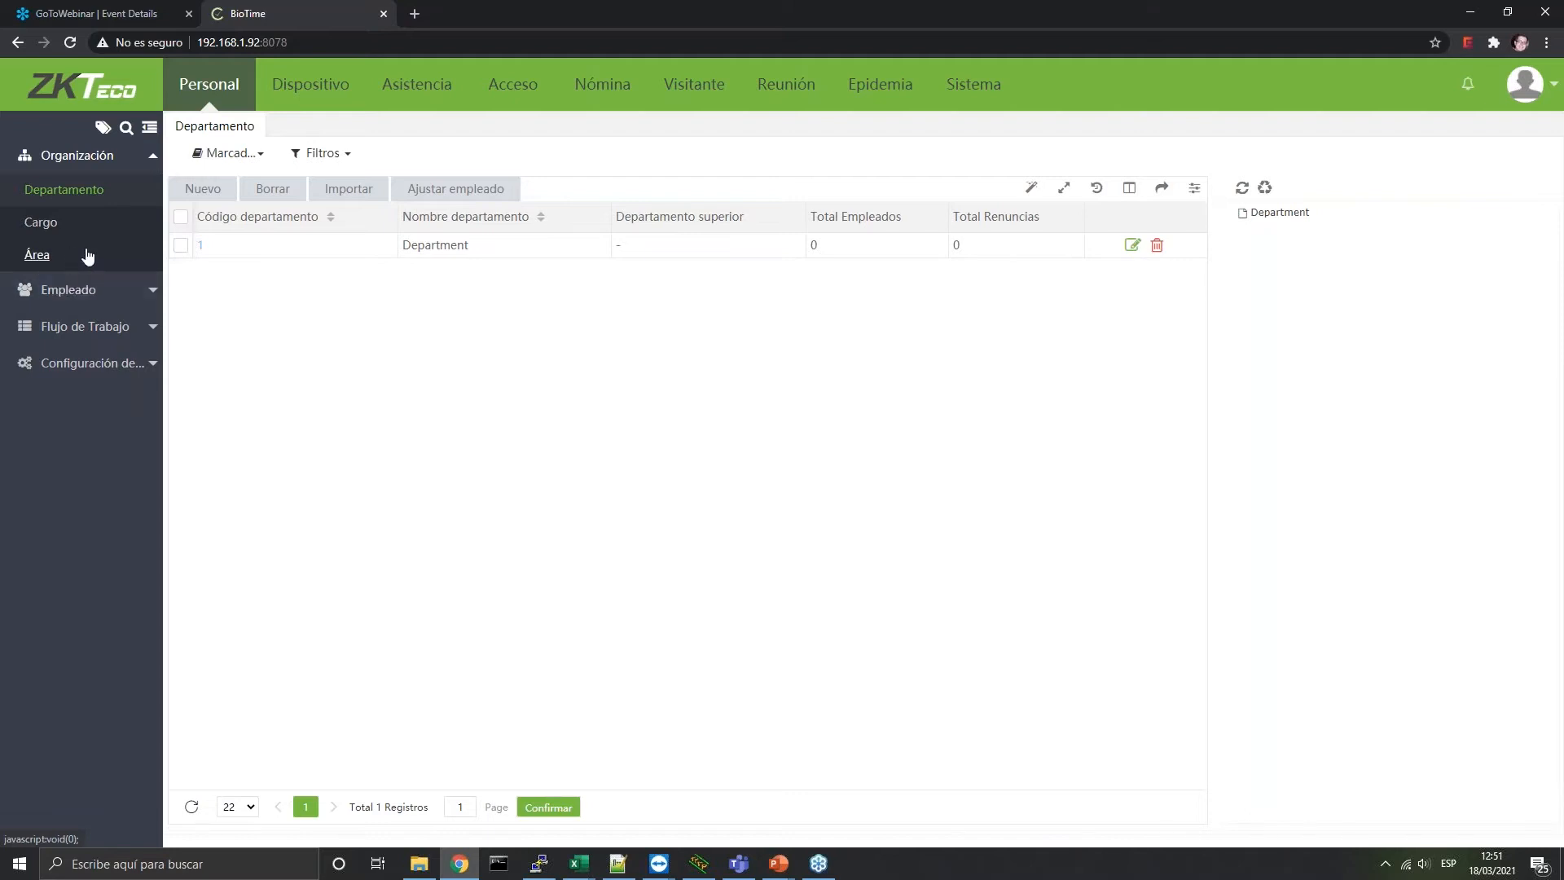
{"action": "left_click", "coordinate": [77, 259]}
{"action": "left_click", "coordinate": [100, 192]}
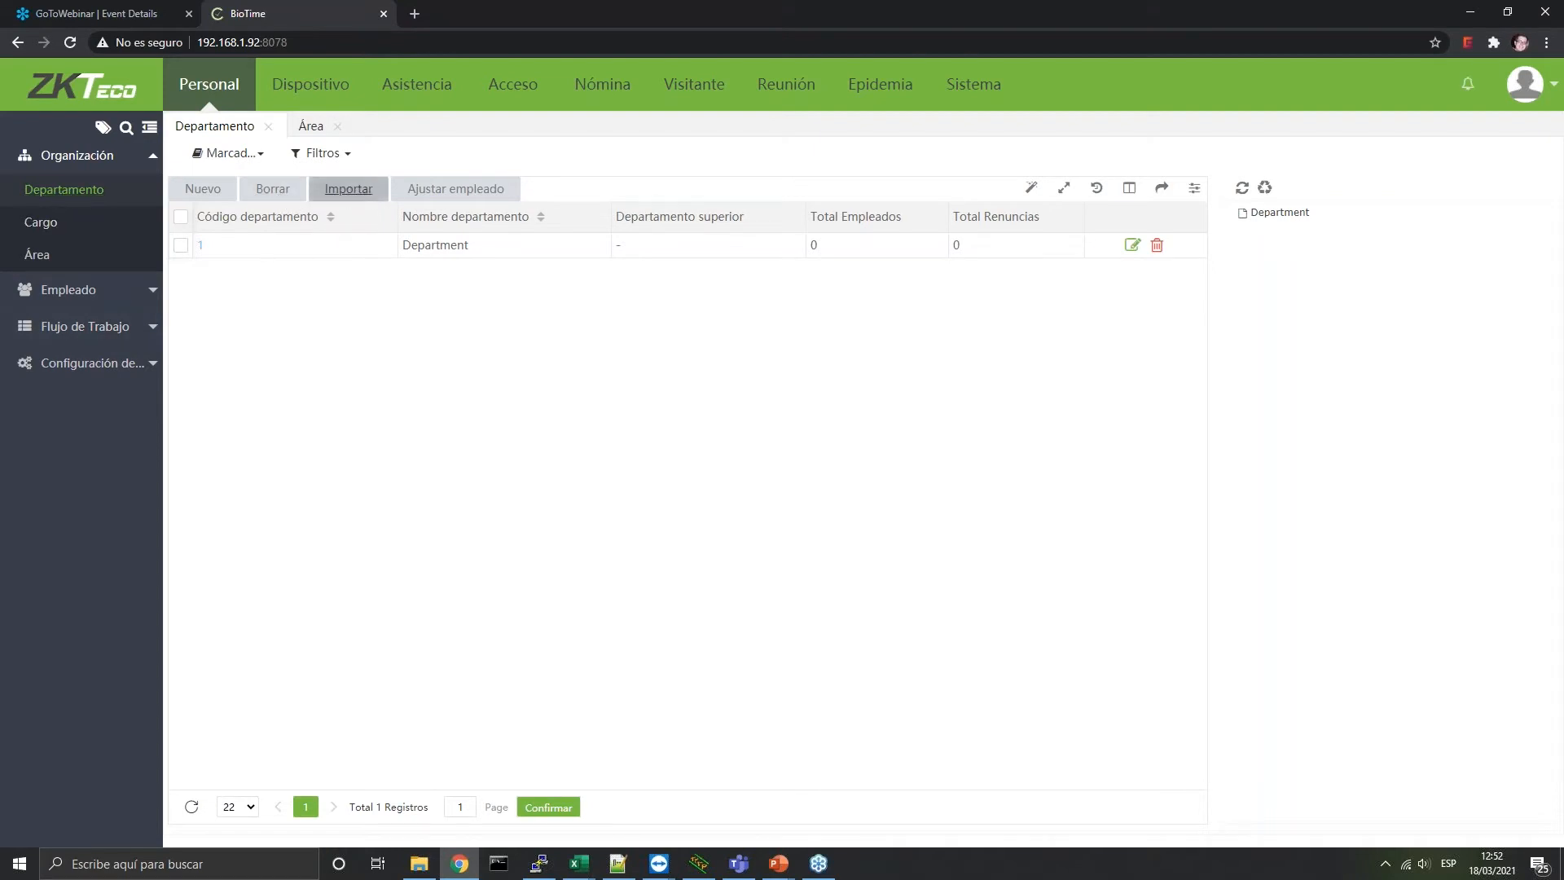
Cancel the department import, browse the Cargo and Departamento lists, and end on the Área list
{"action": "left_click", "coordinate": [349, 188]}
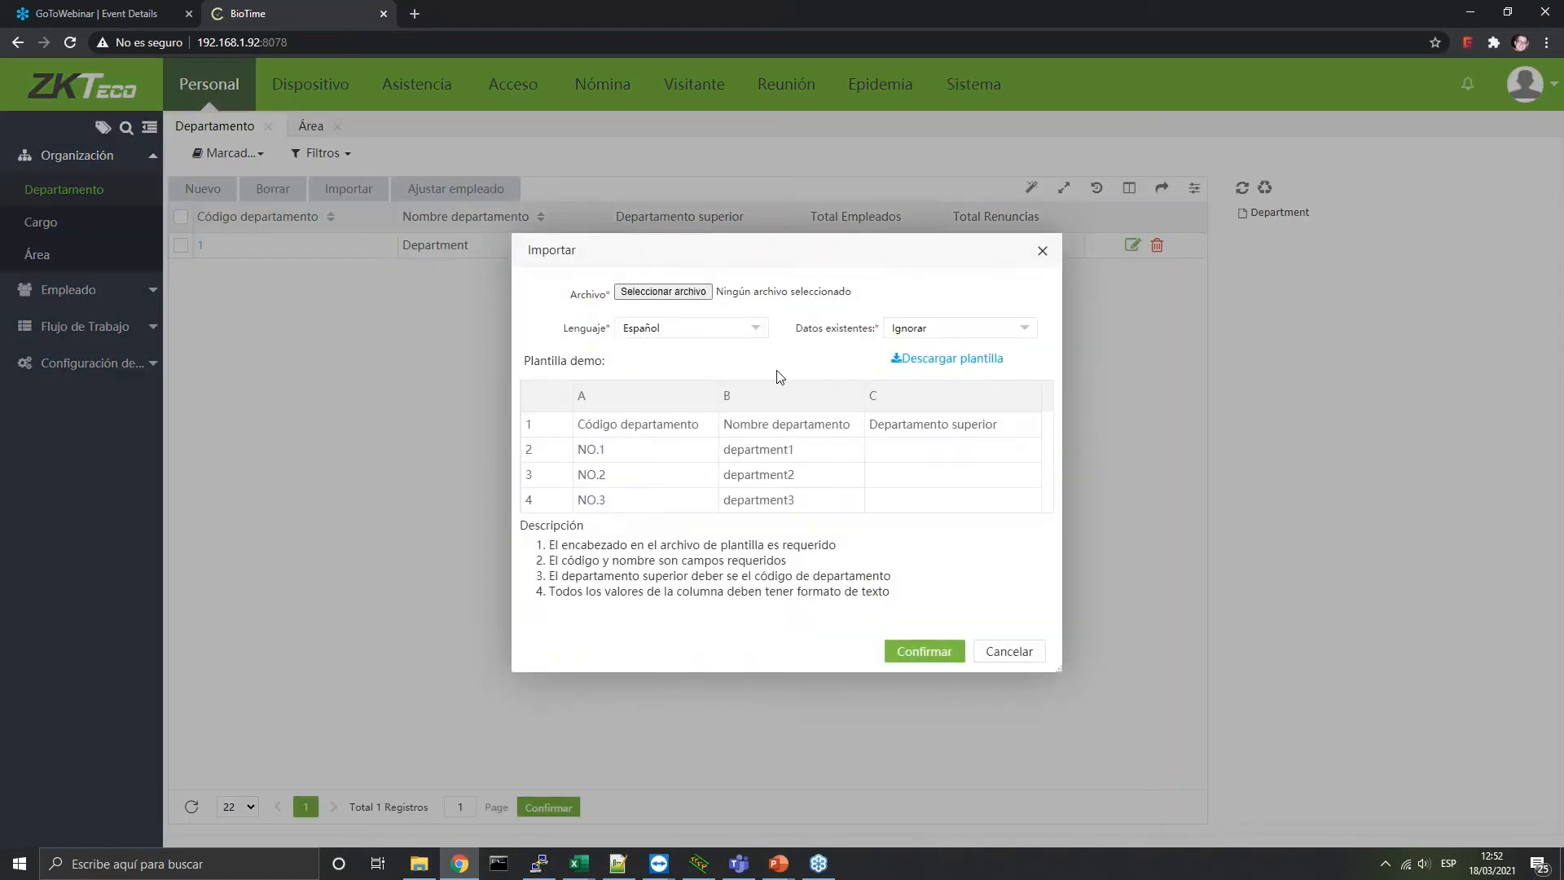
{"action": "left_click", "coordinate": [1001, 652]}
{"action": "left_click", "coordinate": [80, 228]}
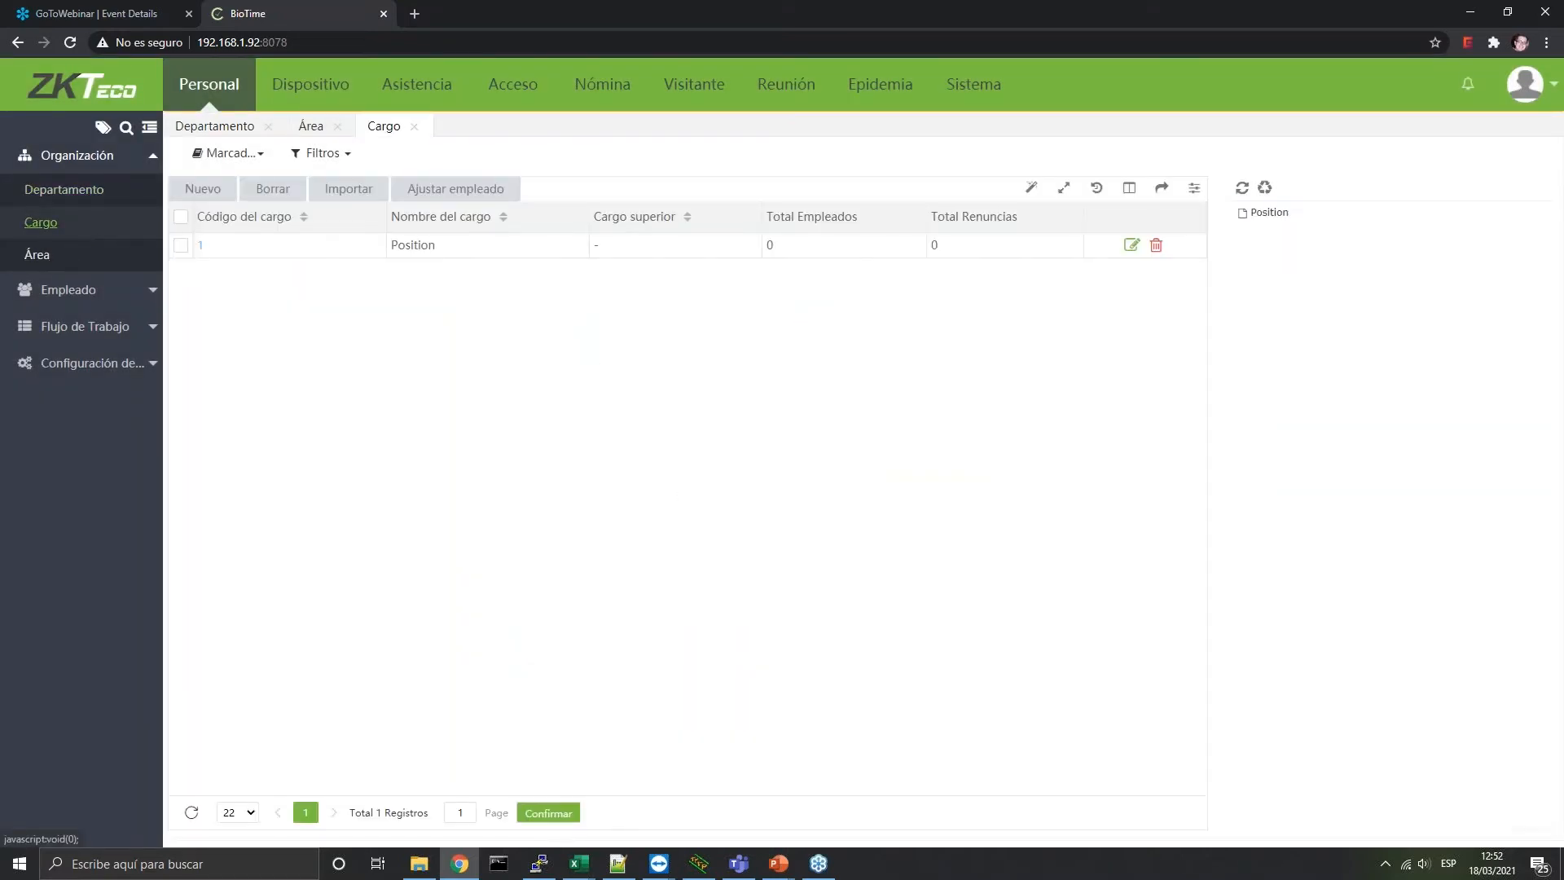
{"action": "left_click", "coordinate": [236, 126]}
{"action": "left_click", "coordinate": [312, 131]}
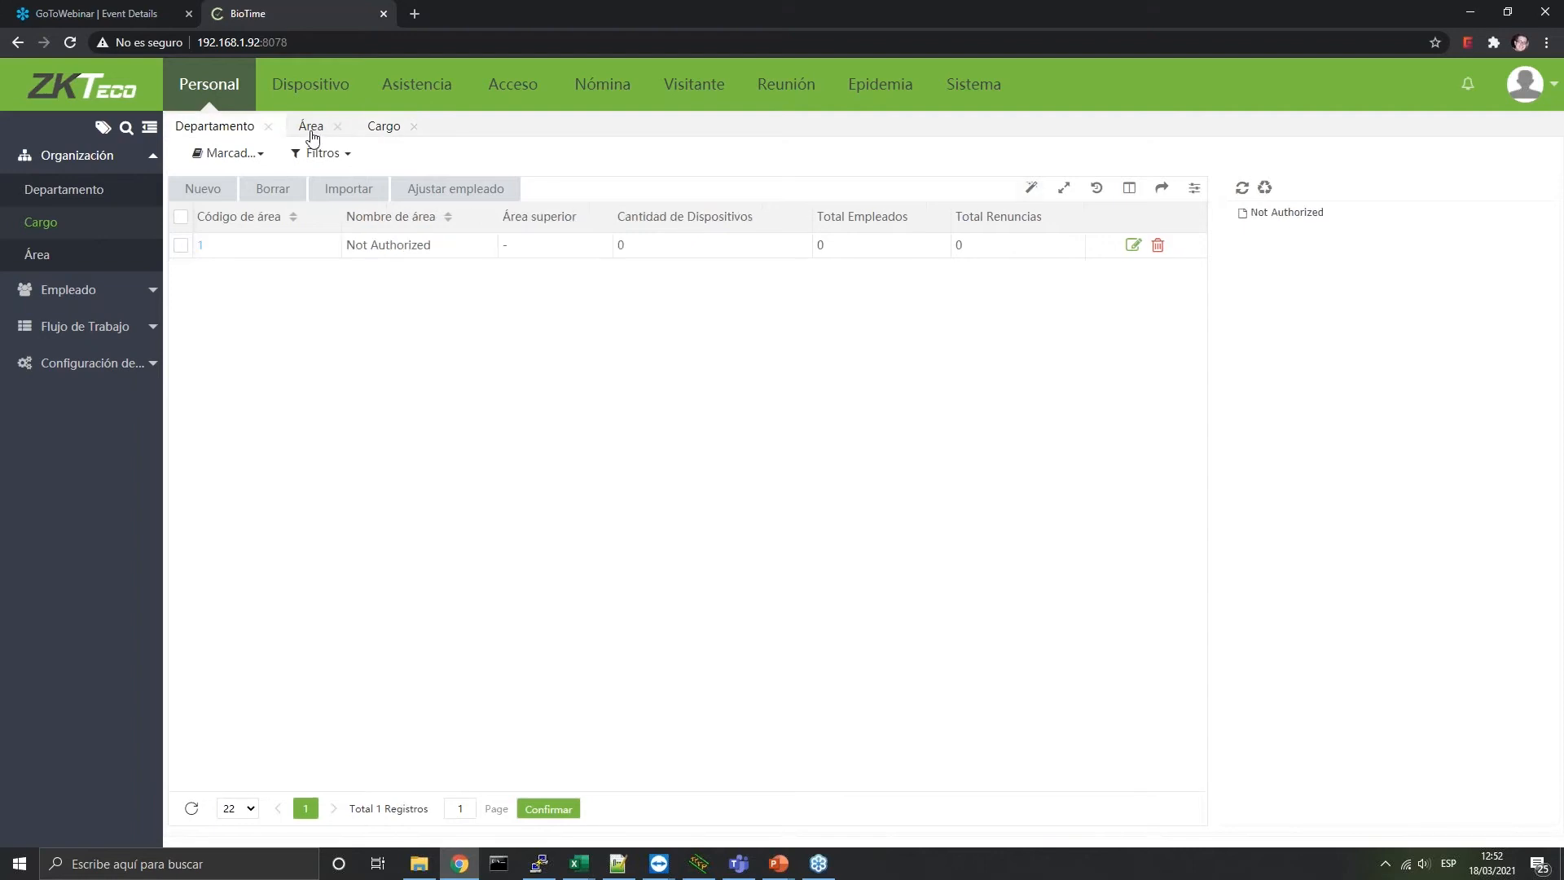
{"action": "left_click", "coordinate": [384, 125]}
{"action": "left_click", "coordinate": [214, 125]}
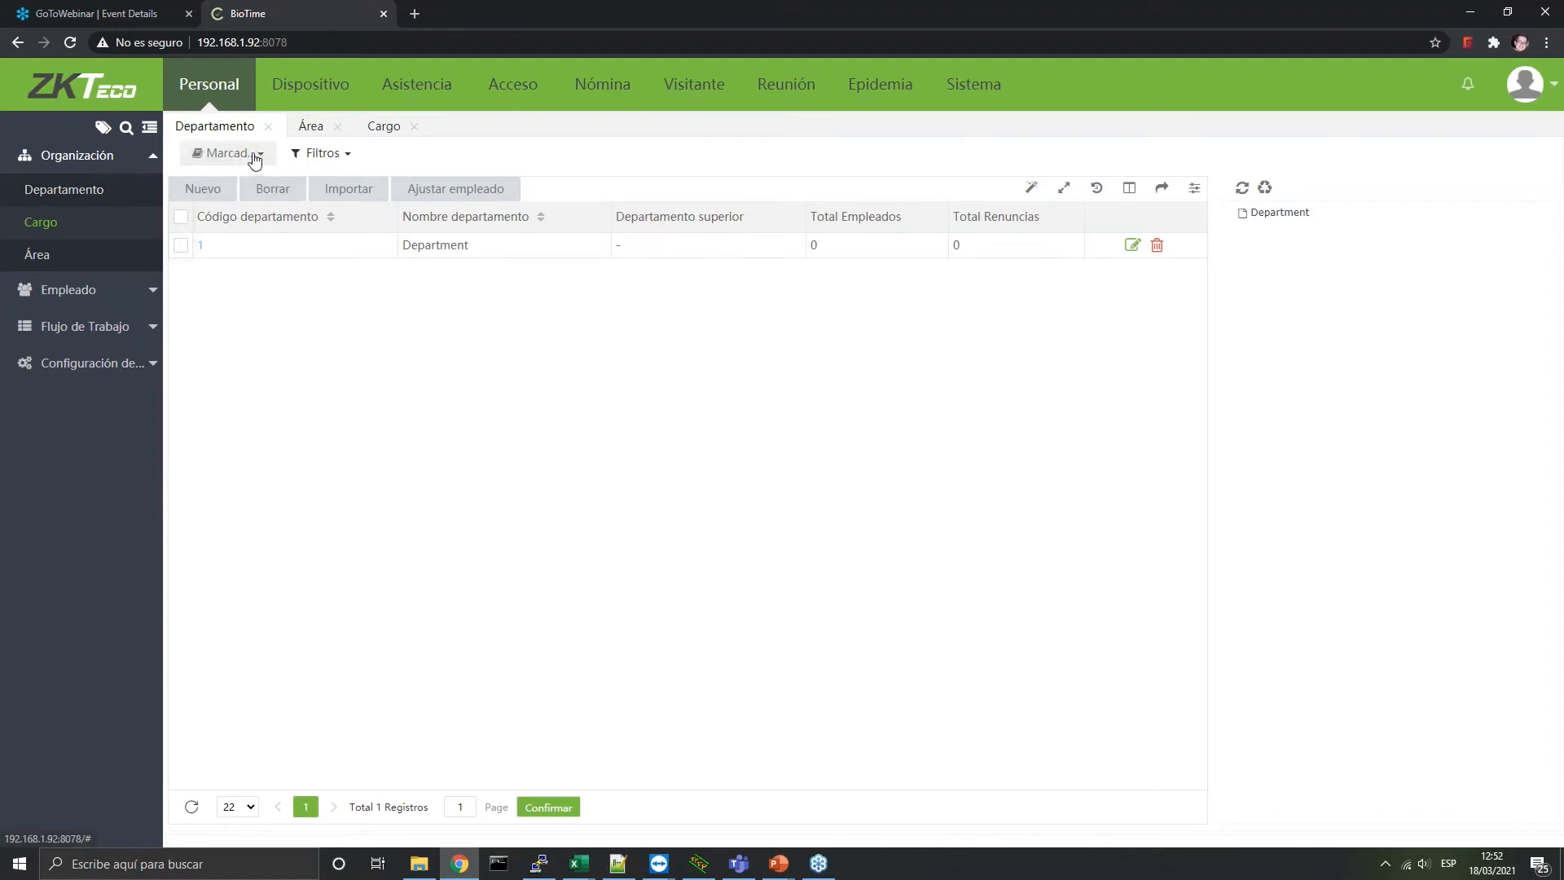
{"action": "left_click", "coordinate": [34, 255]}
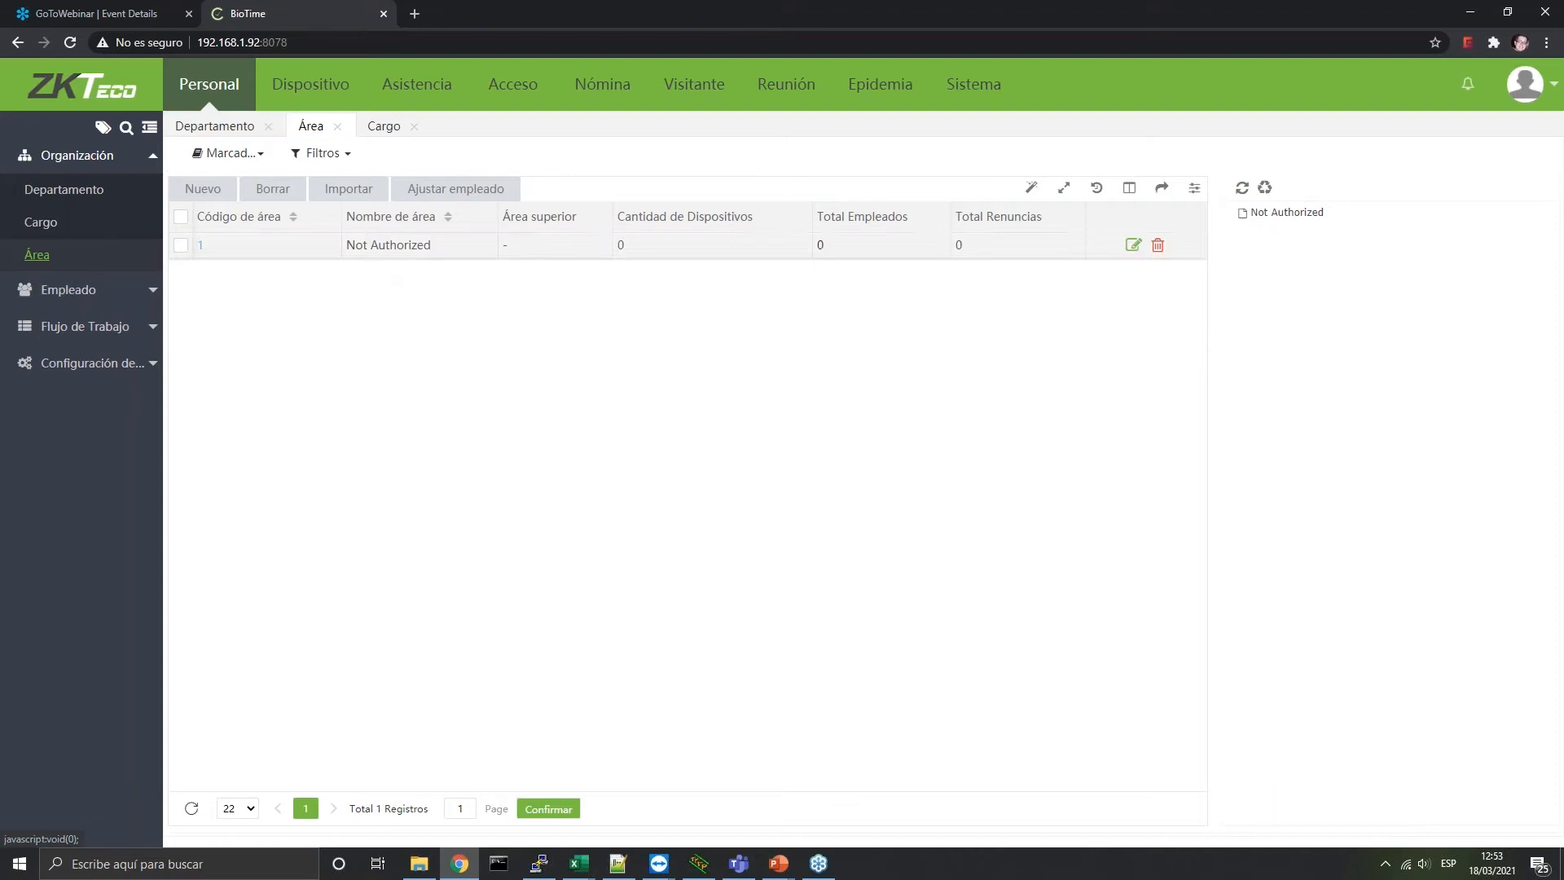
Add a new area named TEST, which receives code 2
{"action": "left_click", "coordinate": [203, 188]}
{"action": "left_click", "coordinate": [791, 431]}
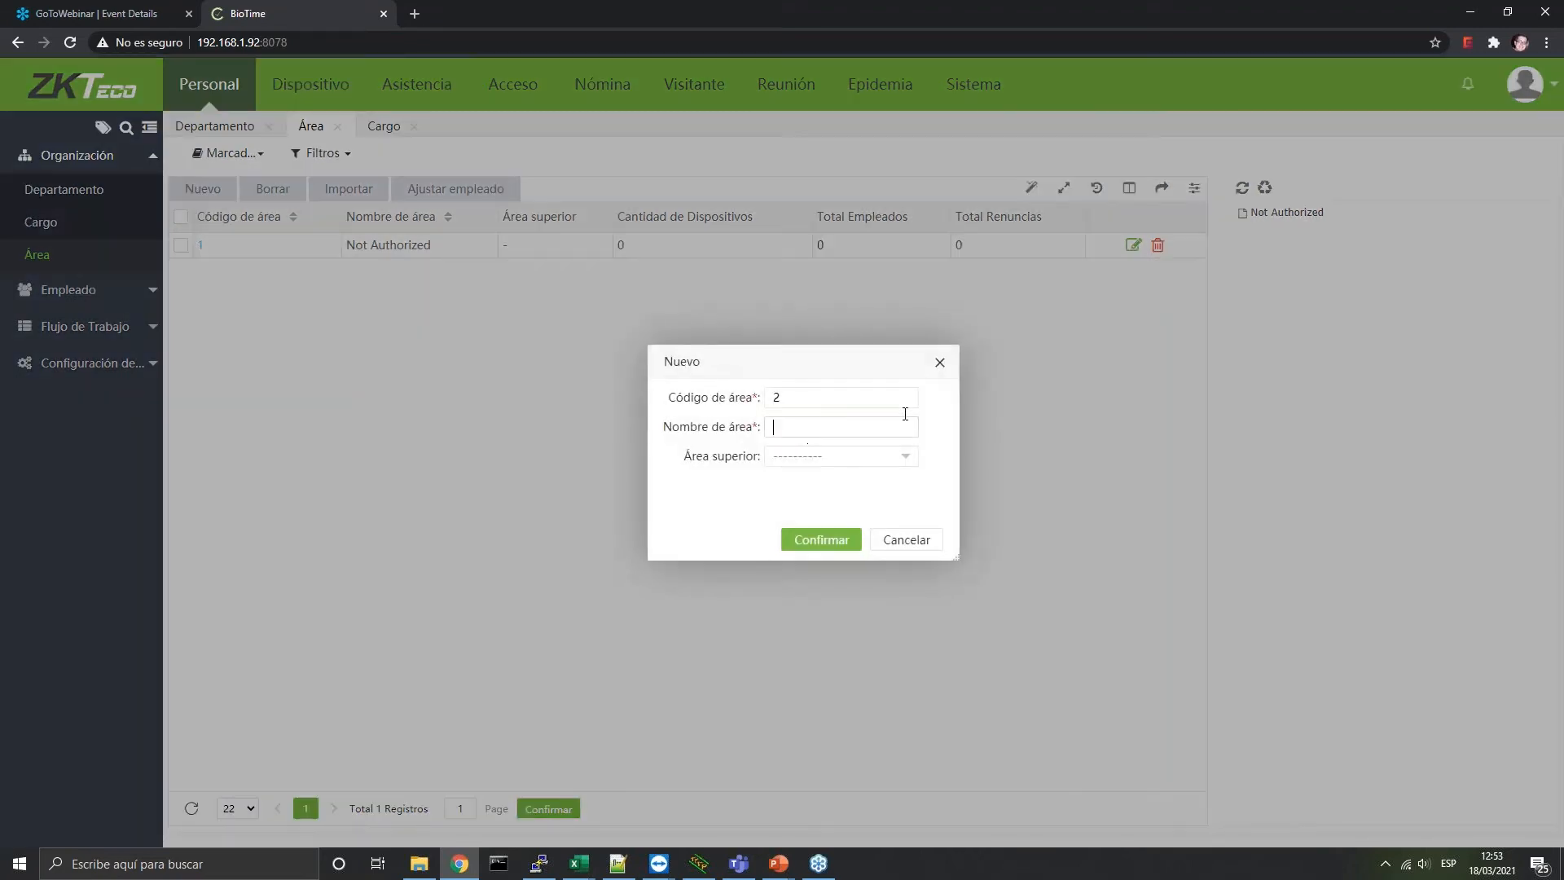
{"action": "type", "text": "TEST"}
{"action": "left_click", "coordinate": [835, 540]}
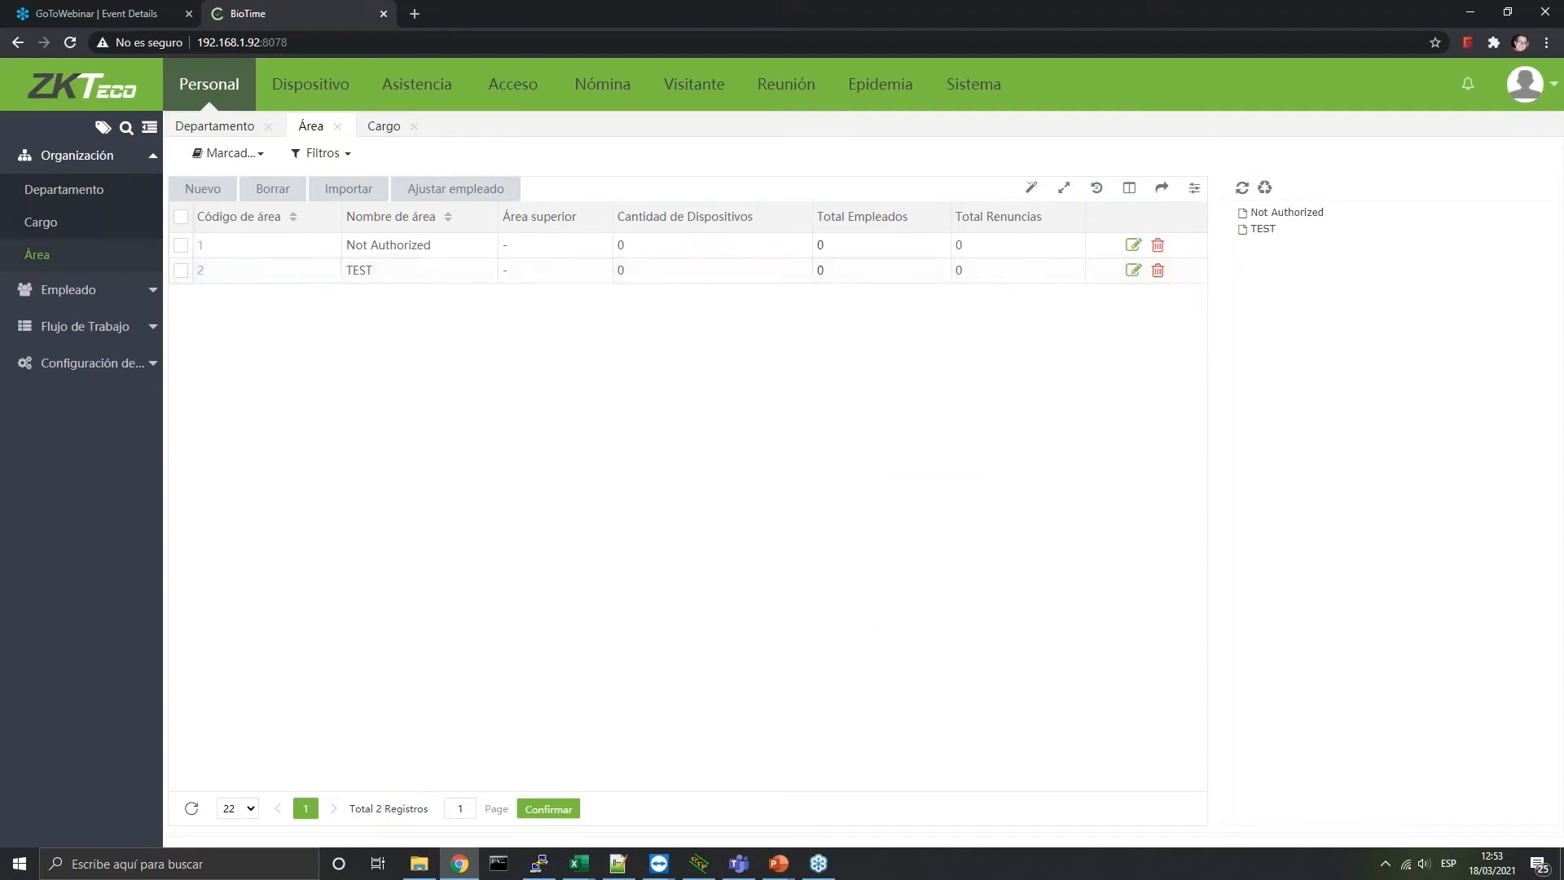
Start a new employee with ID 1 and enter the employee's first name
{"action": "left_click", "coordinate": [140, 306]}
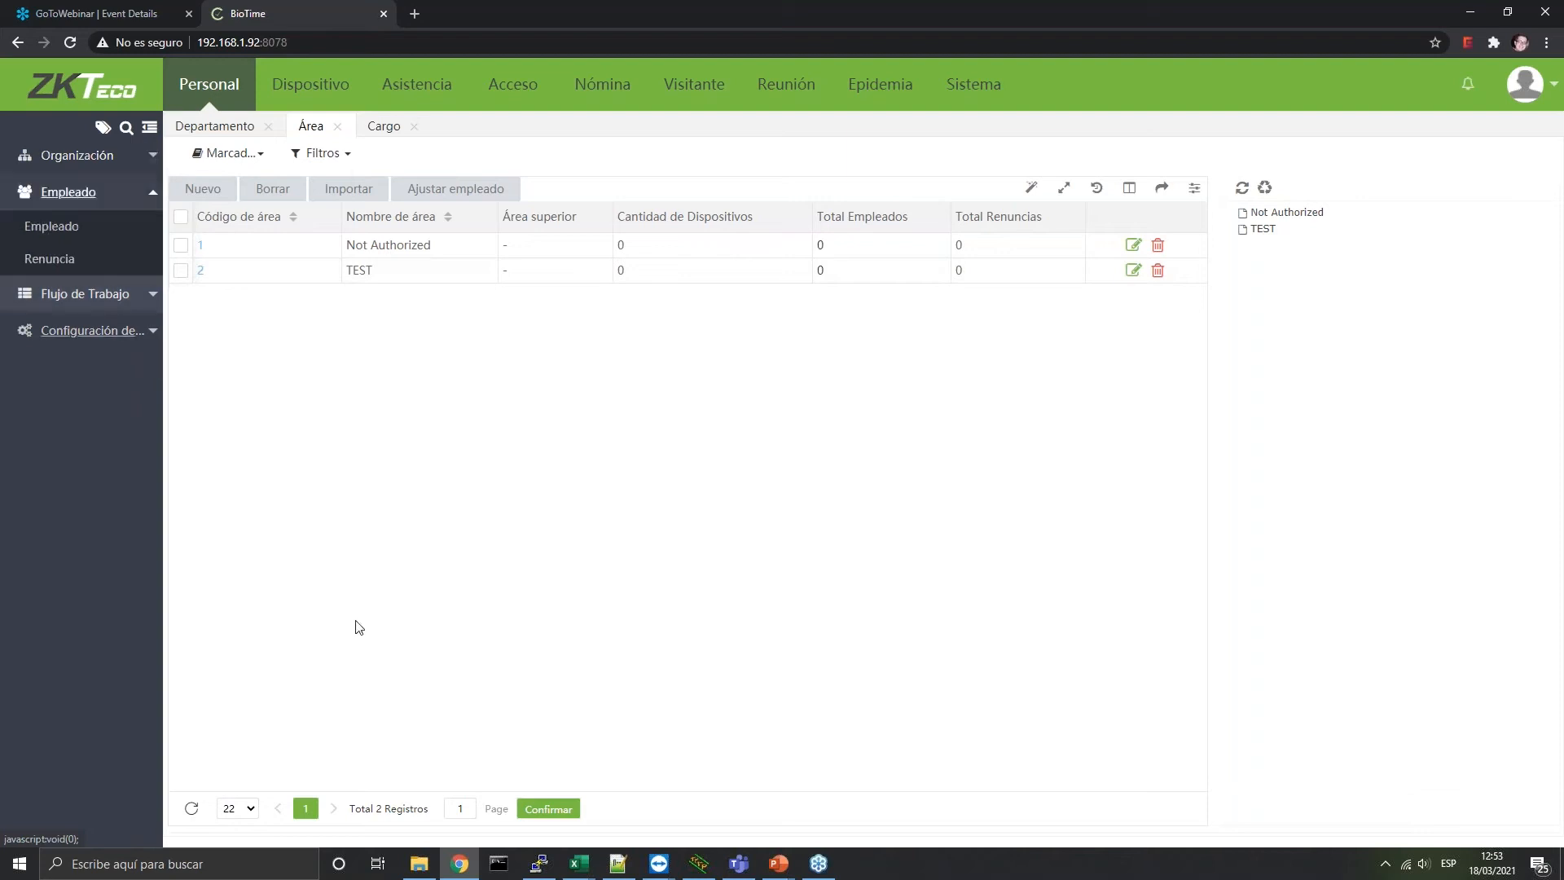
{"action": "left_click", "coordinate": [53, 243]}
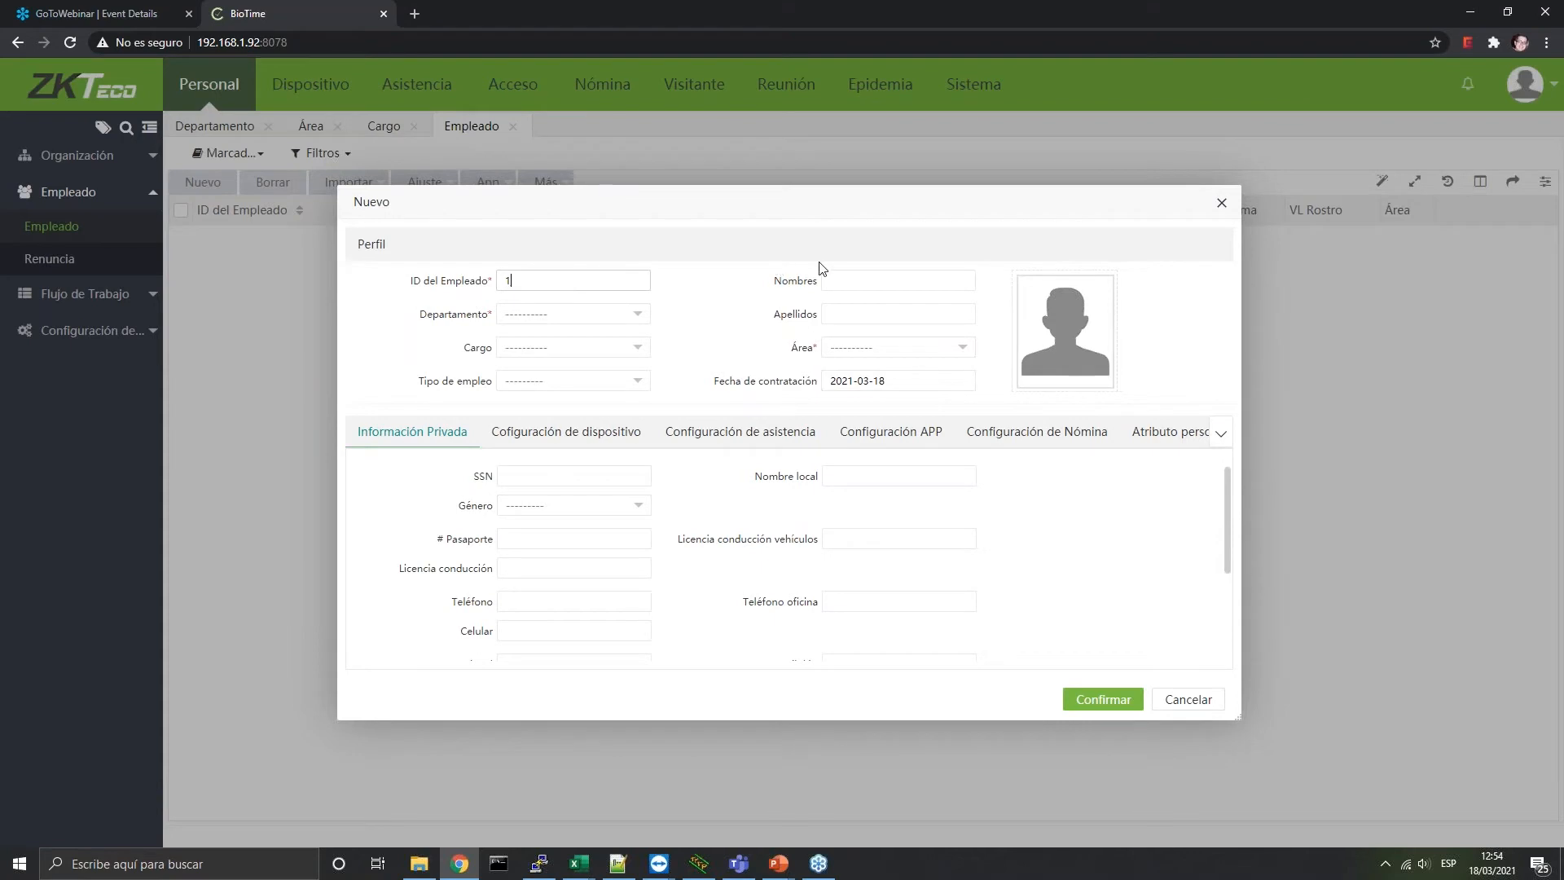
{"action": "left_click", "coordinate": [508, 281]}
{"action": "left_click", "coordinate": [860, 277]}
{"action": "type", "text": "ARTURO"}
Assign the employee to department Department and area TEST, then show the device settings
{"action": "left_click", "coordinate": [617, 315]}
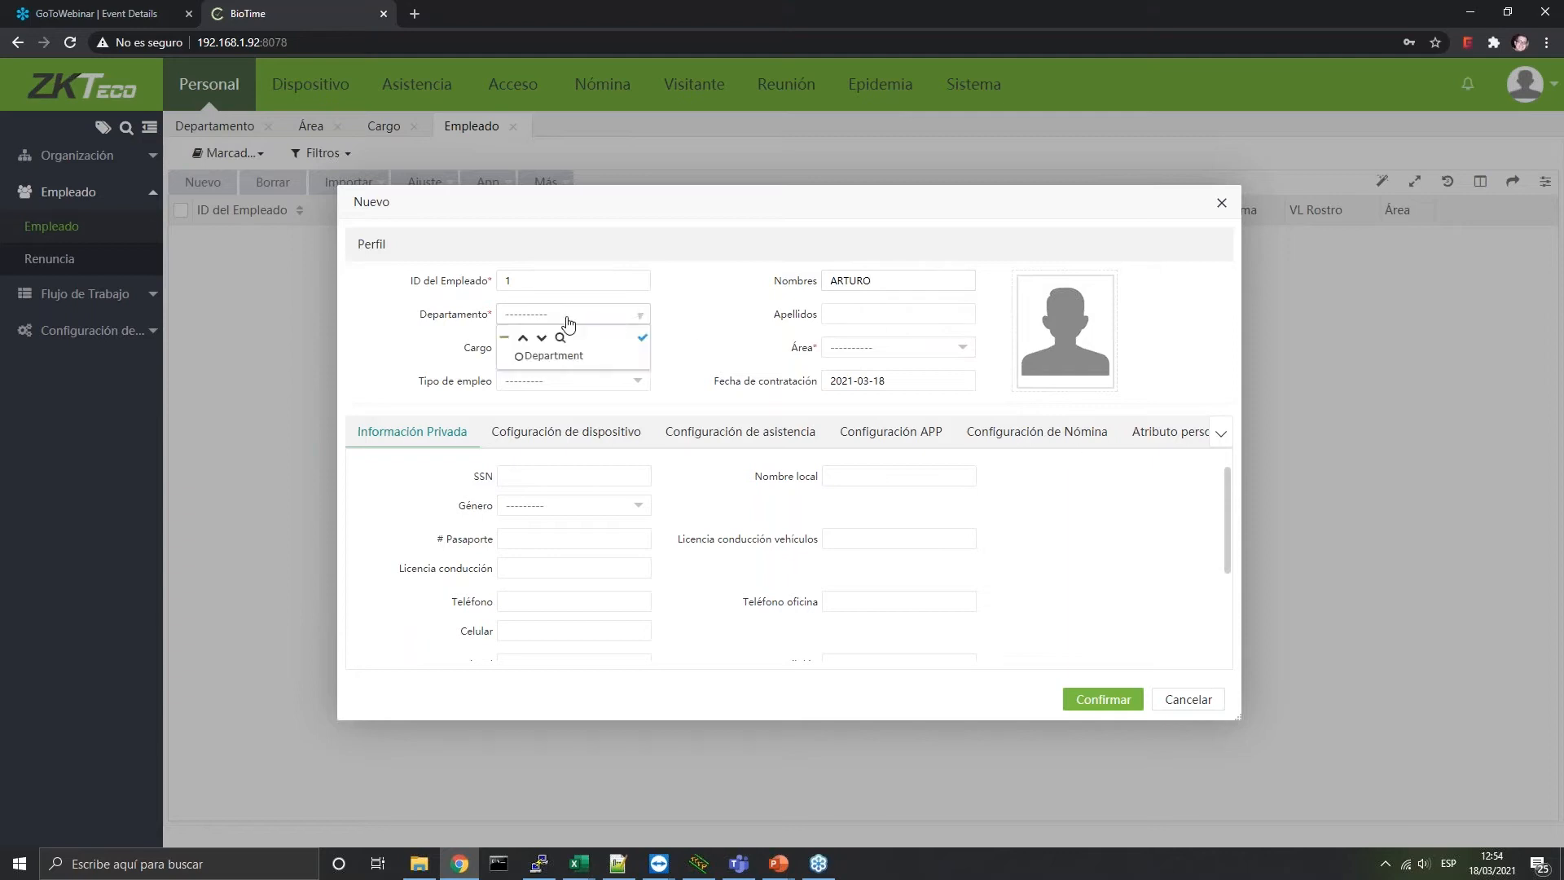
{"action": "left_click", "coordinate": [544, 355]}
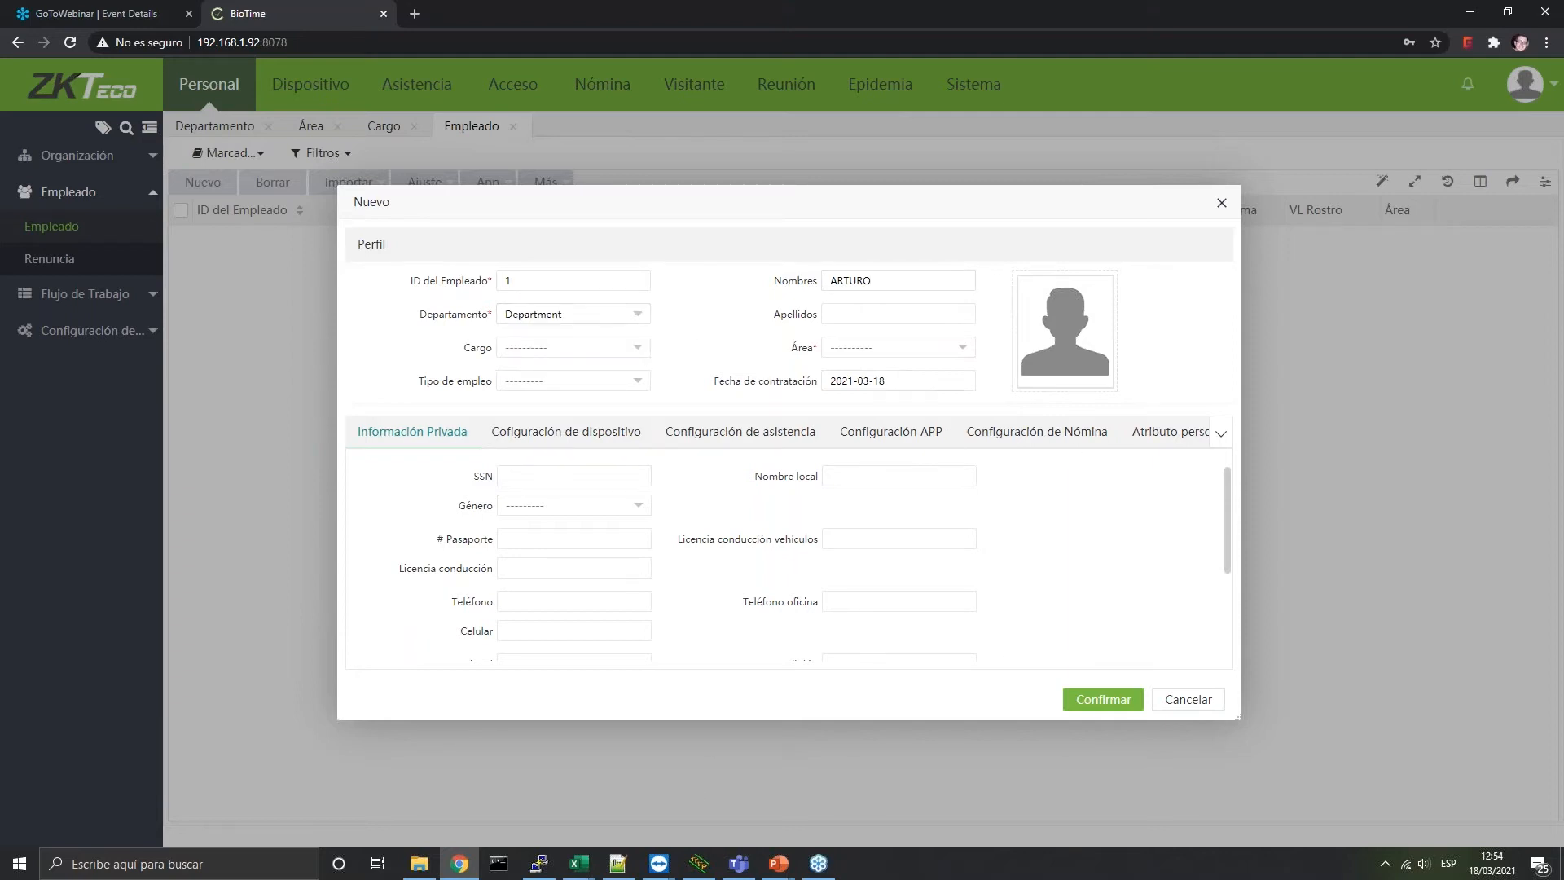
{"action": "left_click", "coordinate": [900, 349]}
{"action": "left_click", "coordinate": [846, 407]}
{"action": "scroll", "coordinate": [607, 649], "scroll_direction": "down", "scroll_amount": 2}
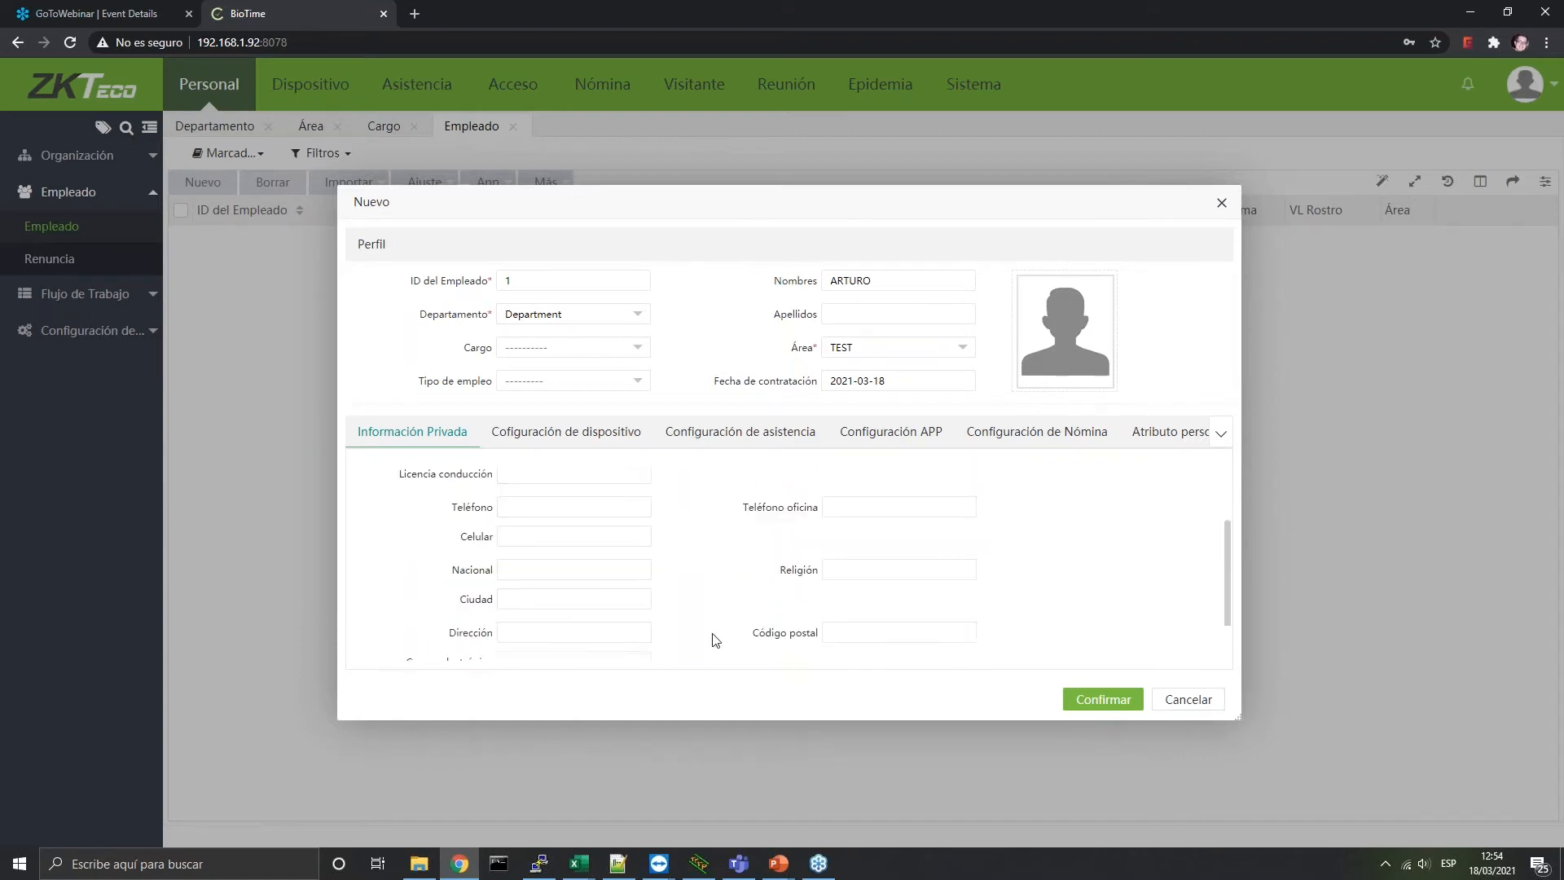
{"action": "scroll", "coordinate": [782, 619], "scroll_direction": "up", "scroll_amount": 3}
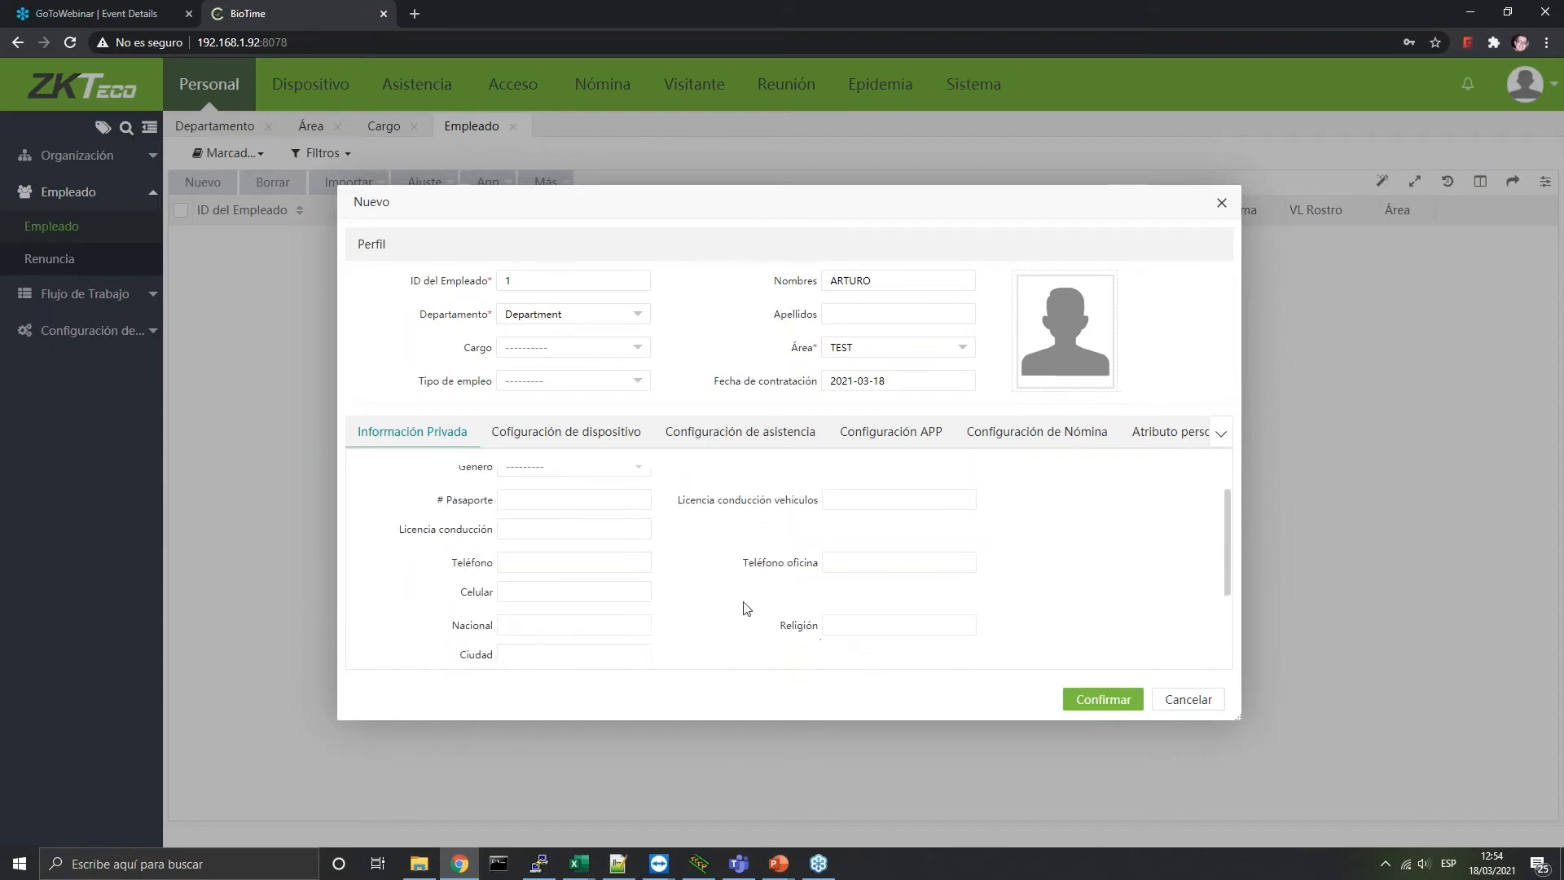
{"action": "left_click", "coordinate": [554, 433]}
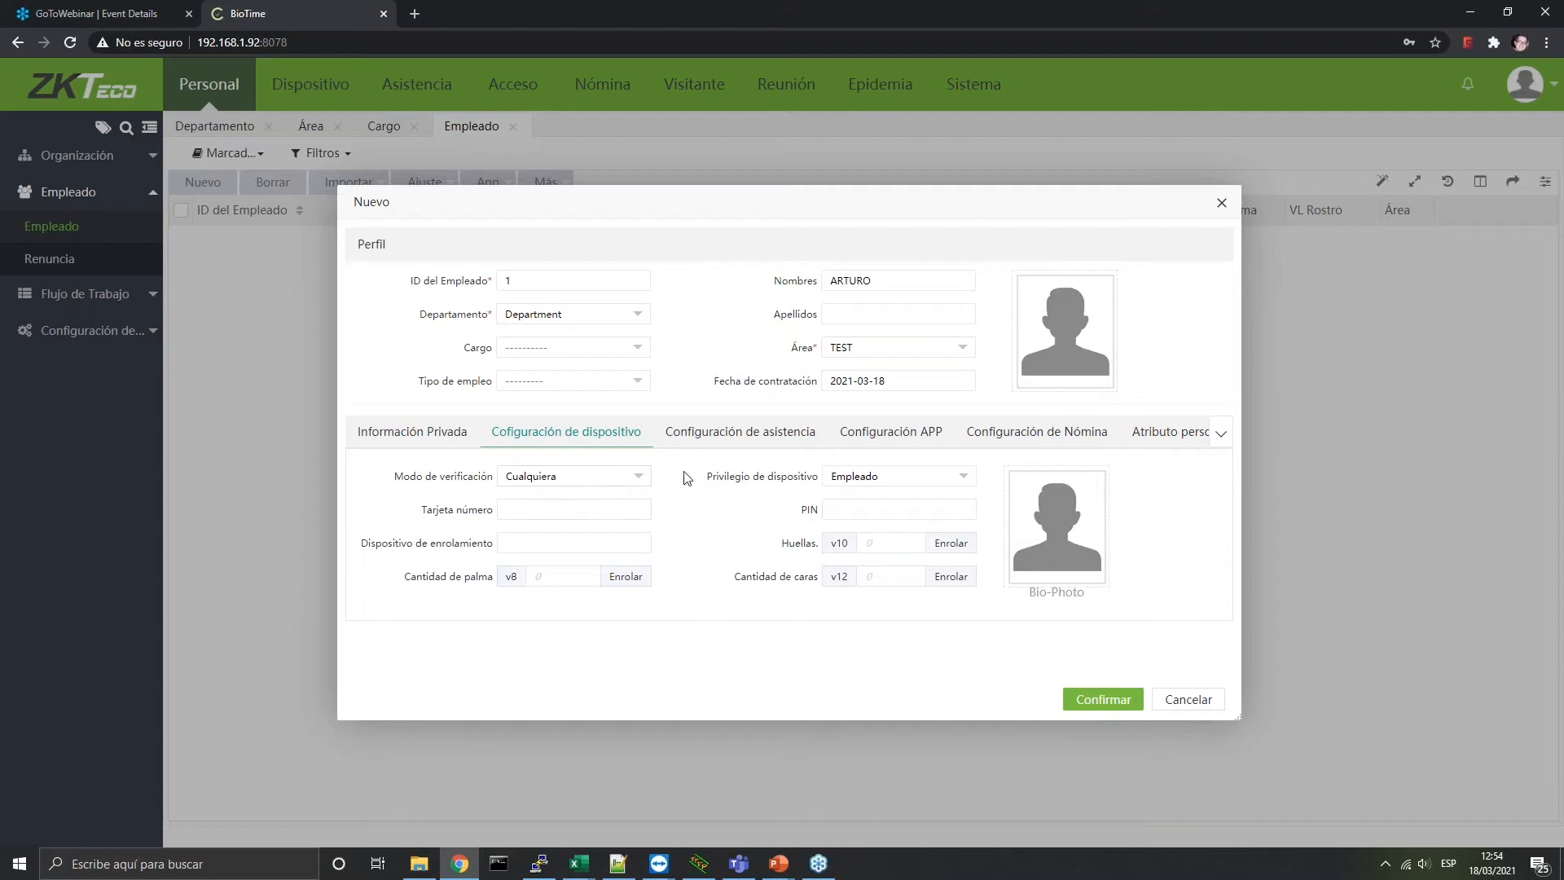
{"action": "left_click", "coordinate": [625, 481]}
{"action": "scroll", "coordinate": [644, 649], "scroll_direction": "down", "scroll_amount": 3}
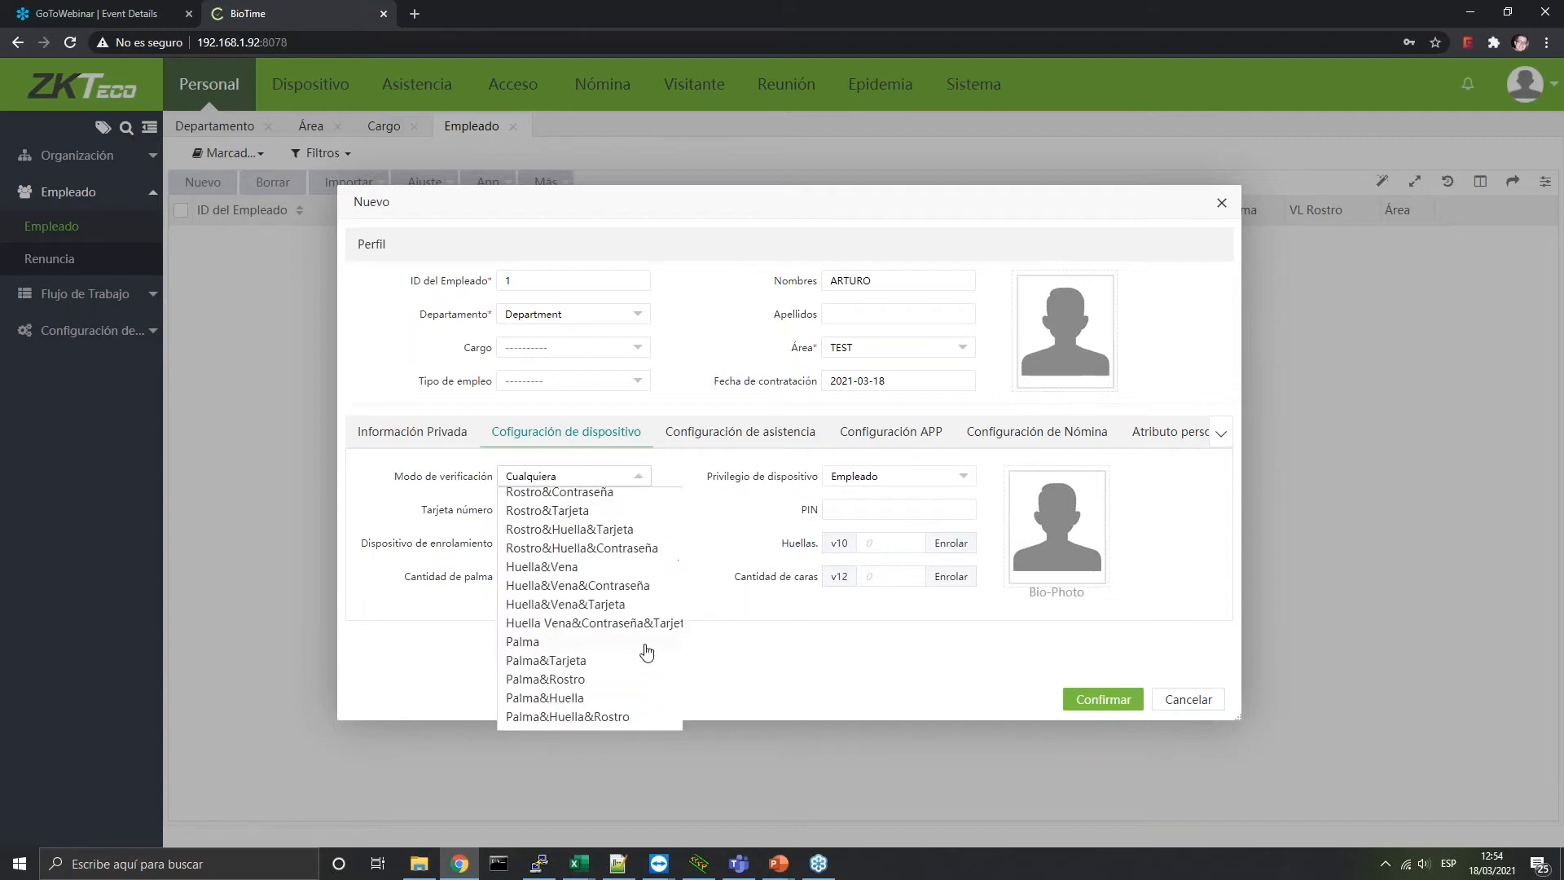
{"action": "scroll", "coordinate": [643, 649], "scroll_direction": "up", "scroll_amount": 5}
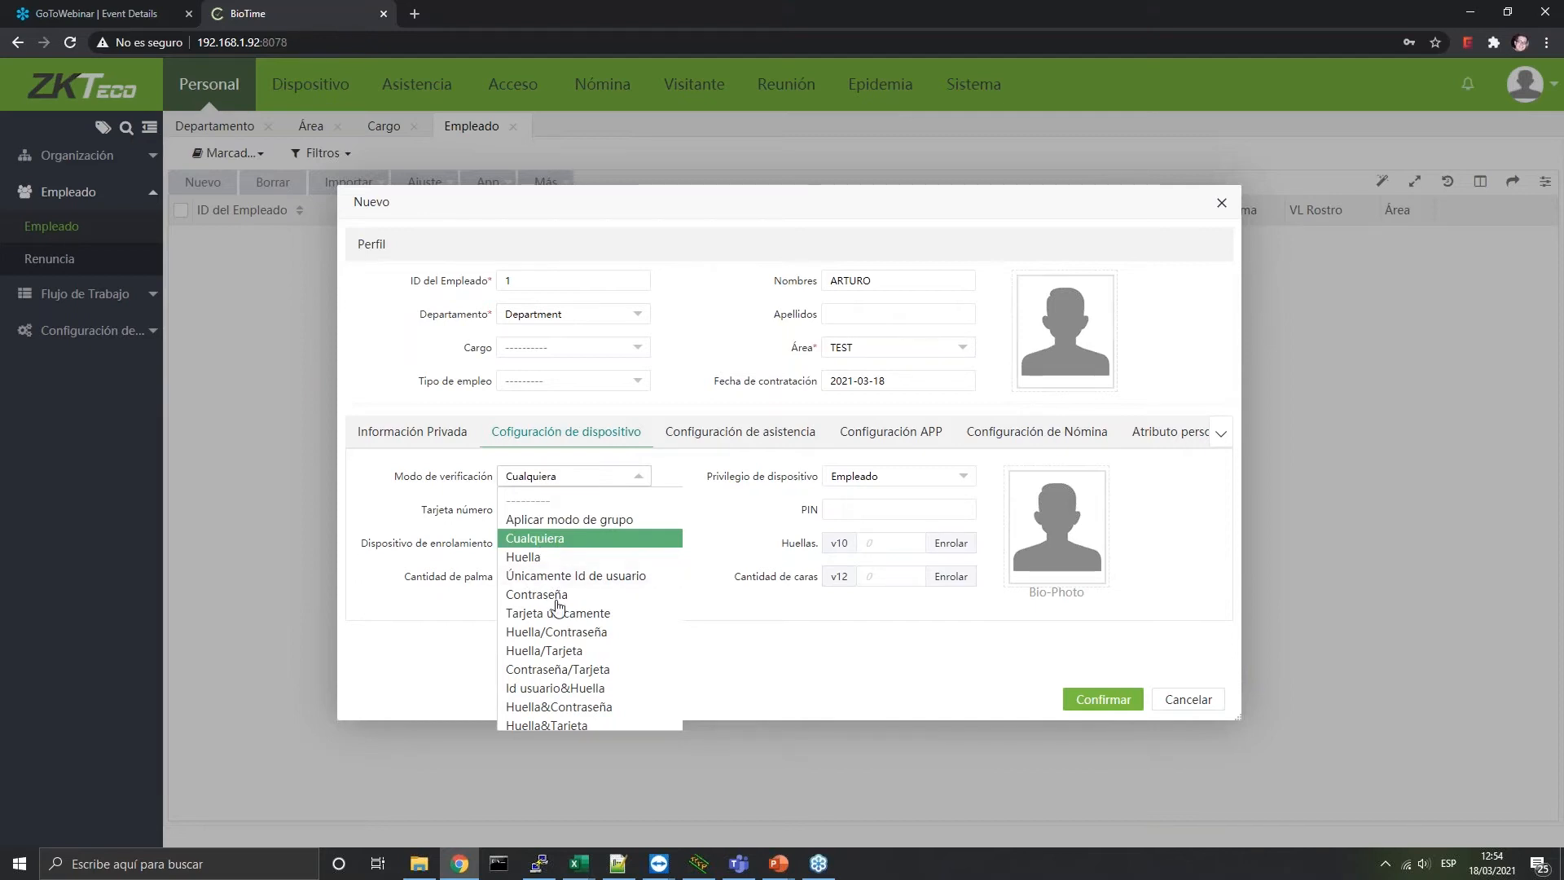
{"action": "scroll", "coordinate": [599, 657], "scroll_direction": "down", "scroll_amount": 5}
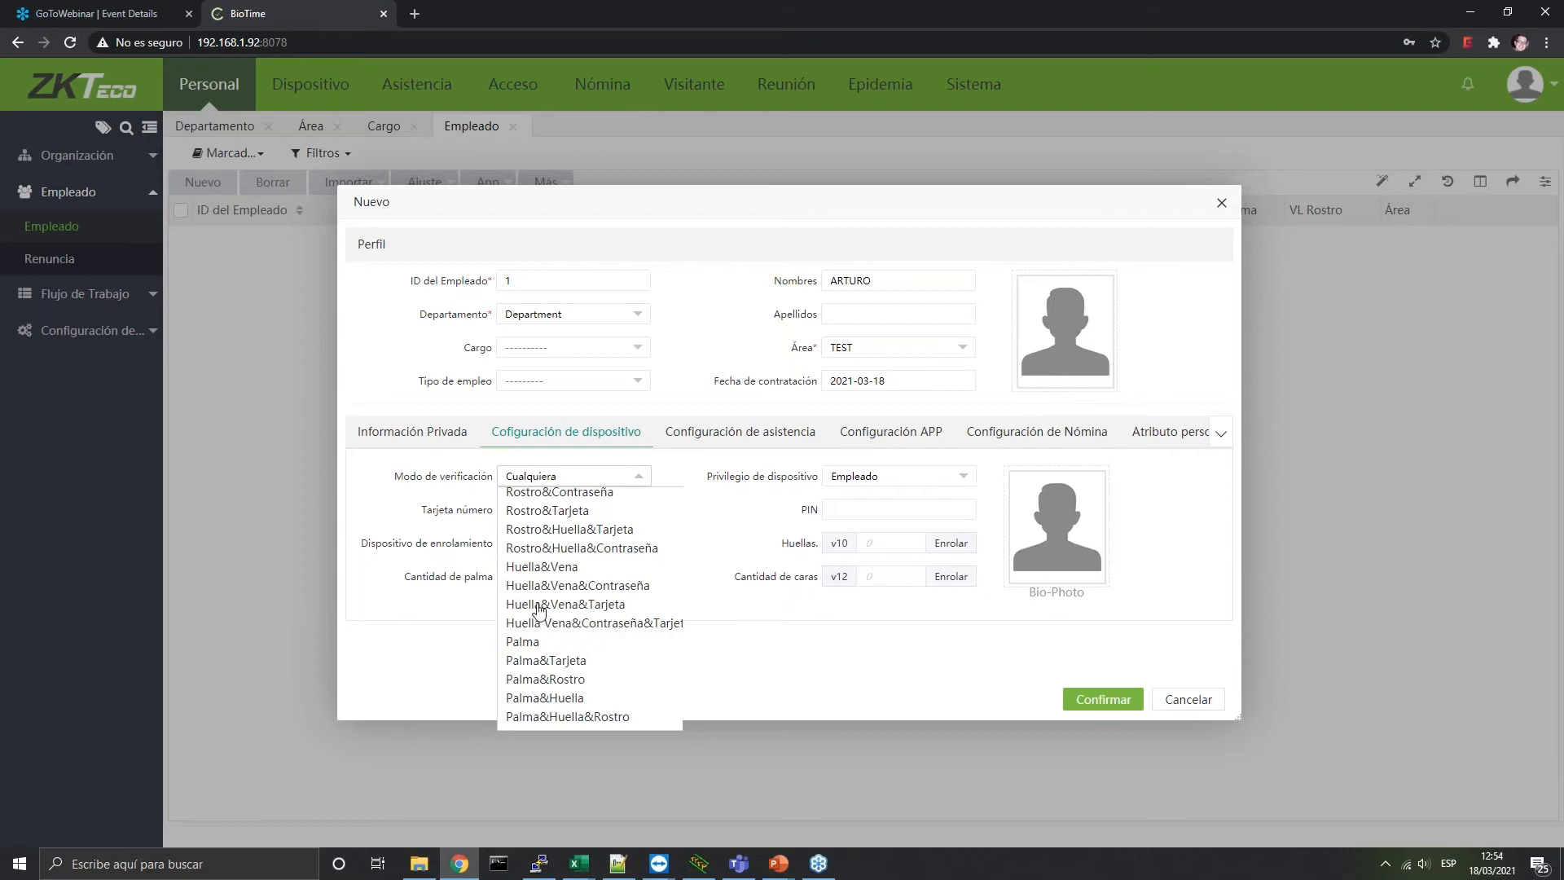
{"action": "scroll", "coordinate": [614, 625], "scroll_direction": "up", "scroll_amount": 5}
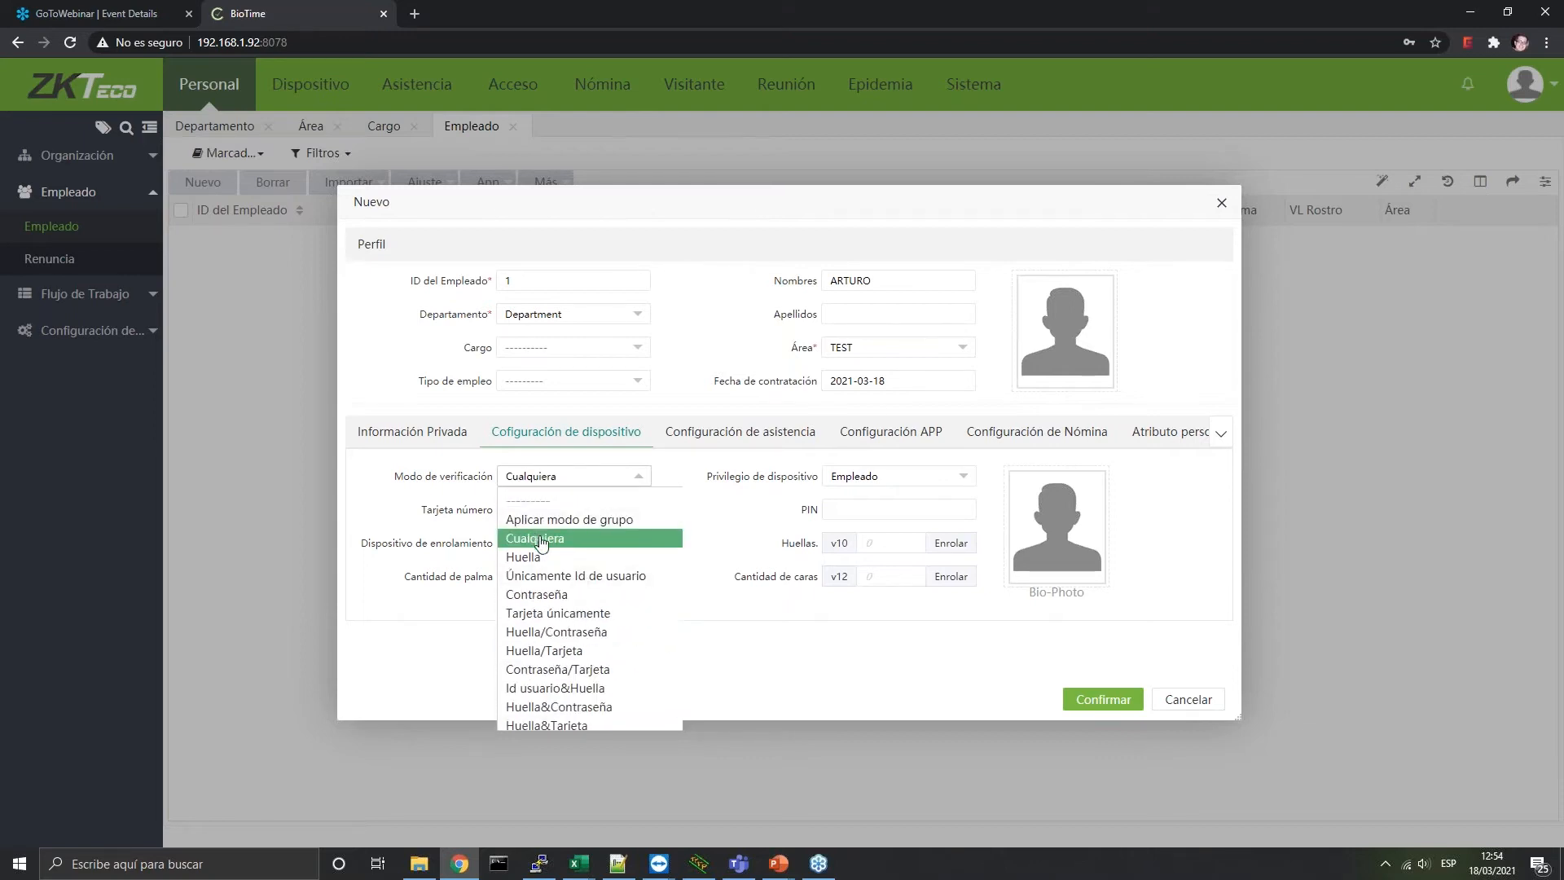
{"action": "scroll", "coordinate": [554, 603], "scroll_direction": "down", "scroll_amount": 3}
{"action": "scroll", "coordinate": [559, 641], "scroll_direction": "up", "scroll_amount": 3}
{"action": "scroll", "coordinate": [587, 652], "scroll_direction": "down", "scroll_amount": 5}
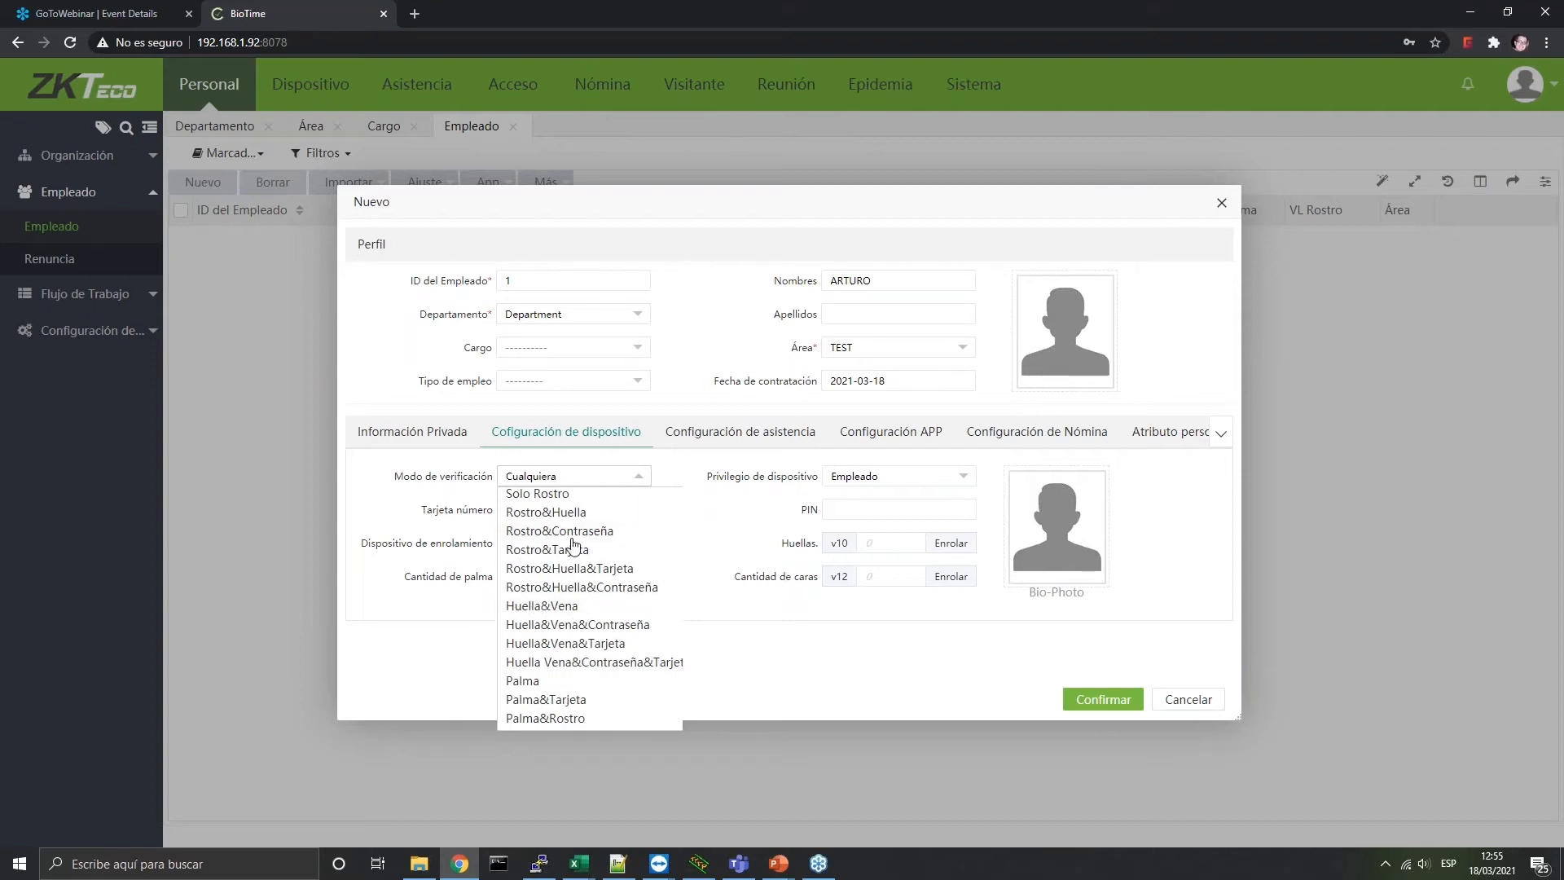
{"action": "left_click", "coordinate": [533, 550]}
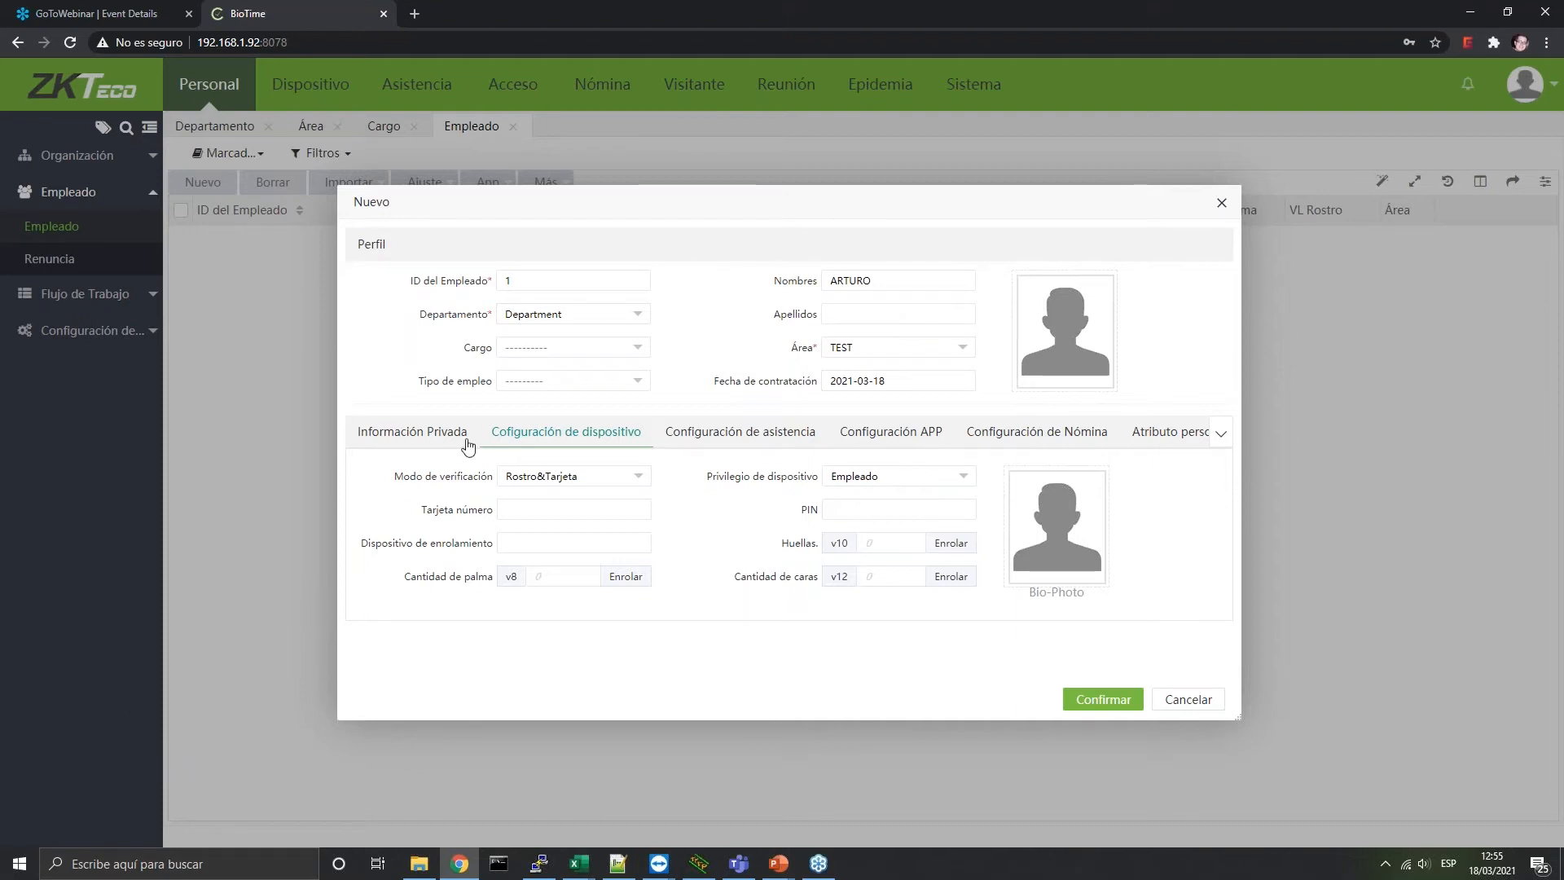
{"action": "left_click", "coordinate": [527, 477]}
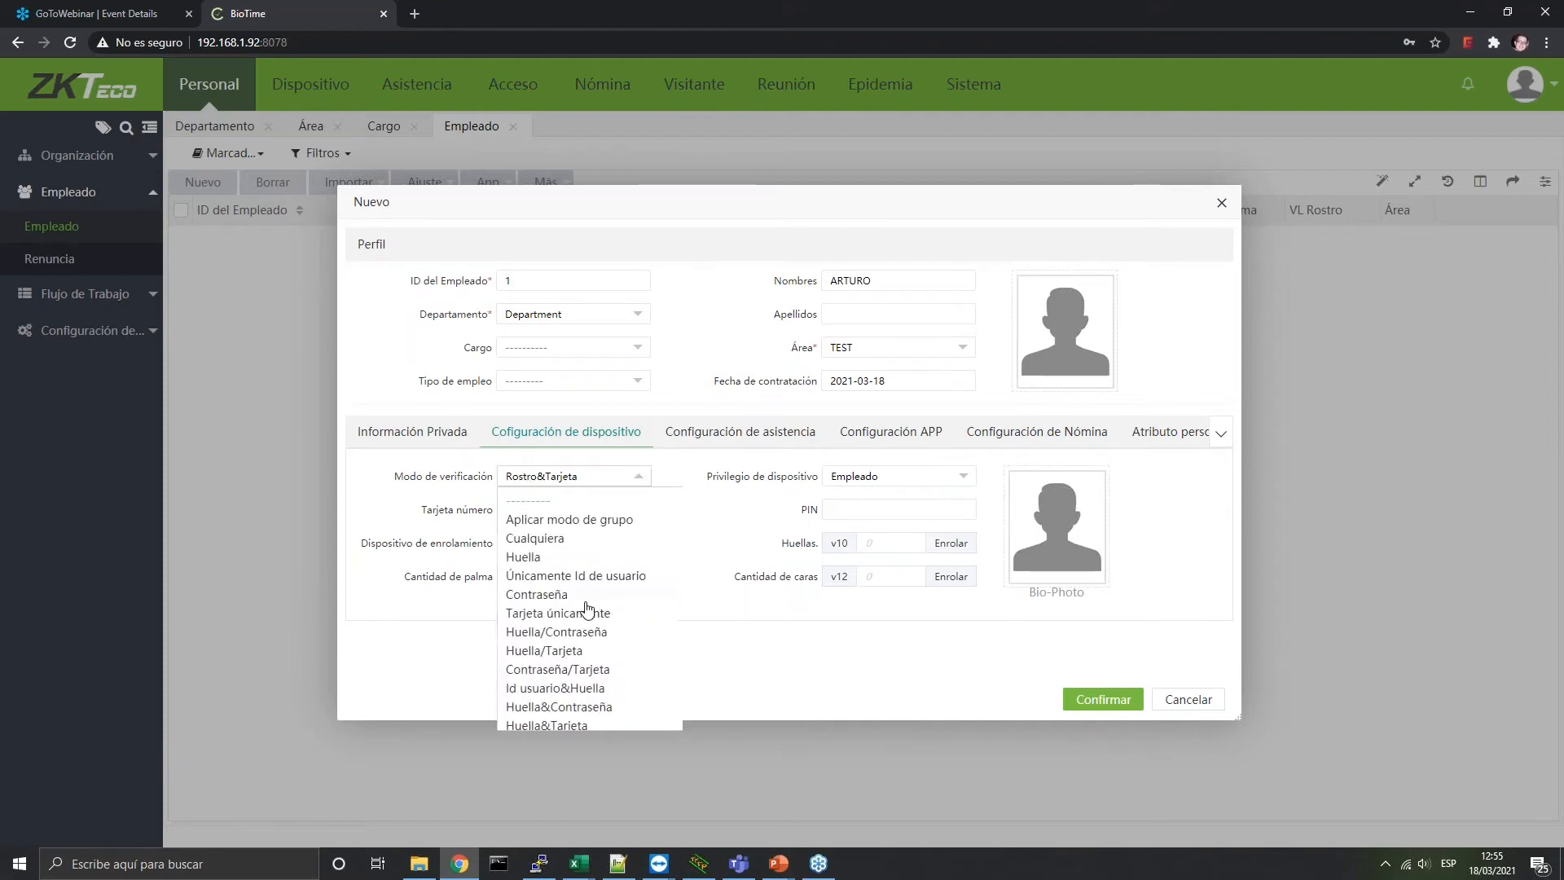
{"action": "left_click", "coordinate": [547, 539]}
{"action": "left_click", "coordinate": [565, 480]}
{"action": "left_click", "coordinate": [568, 521]}
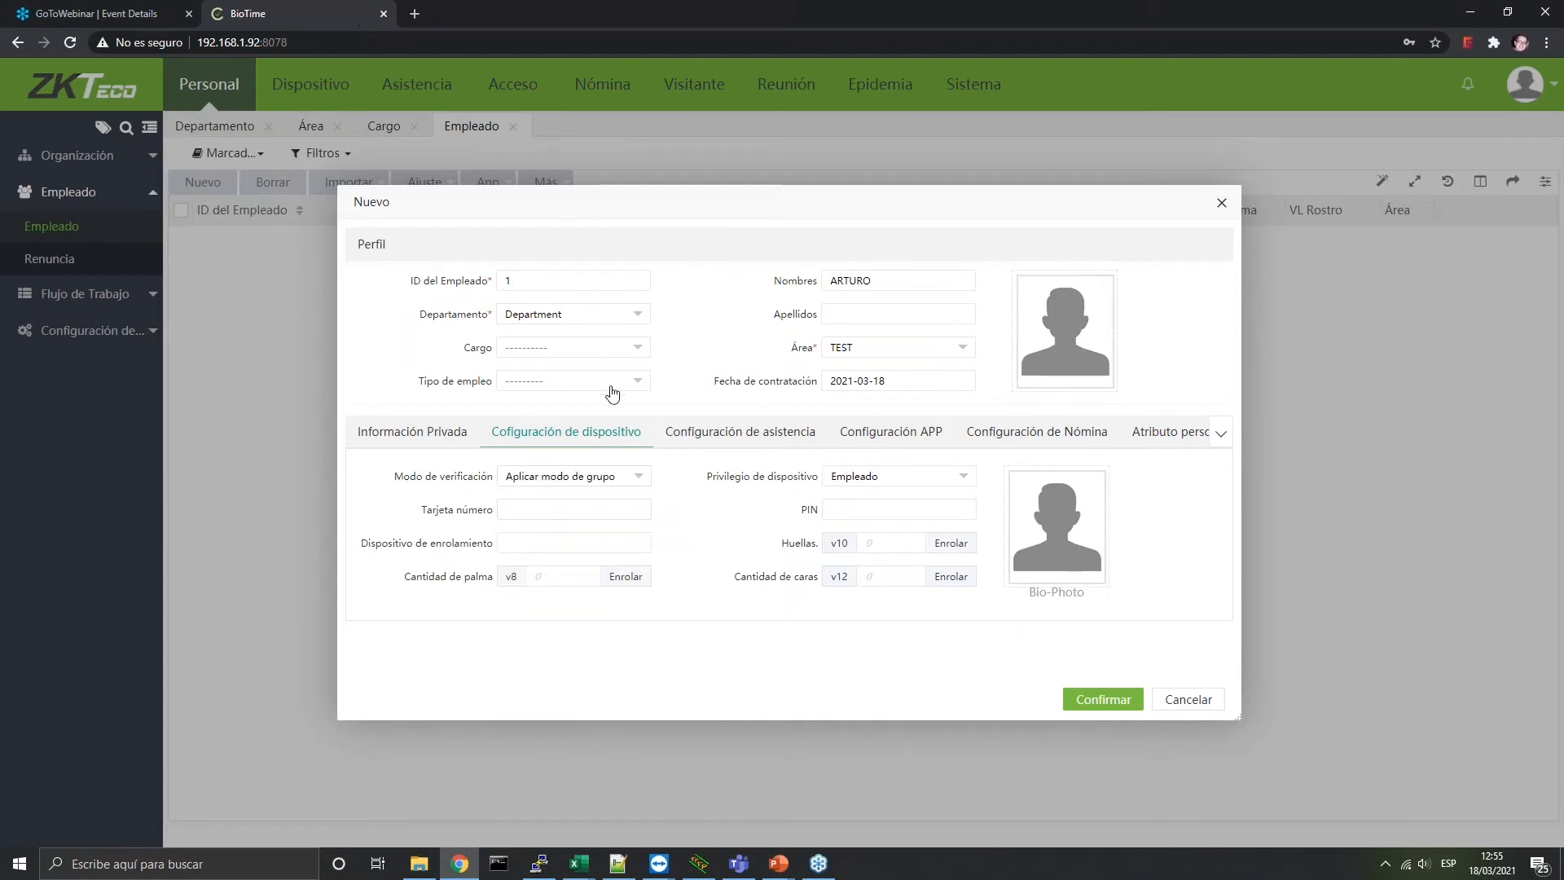
{"action": "left_click", "coordinate": [623, 479]}
{"action": "left_click", "coordinate": [643, 538]}
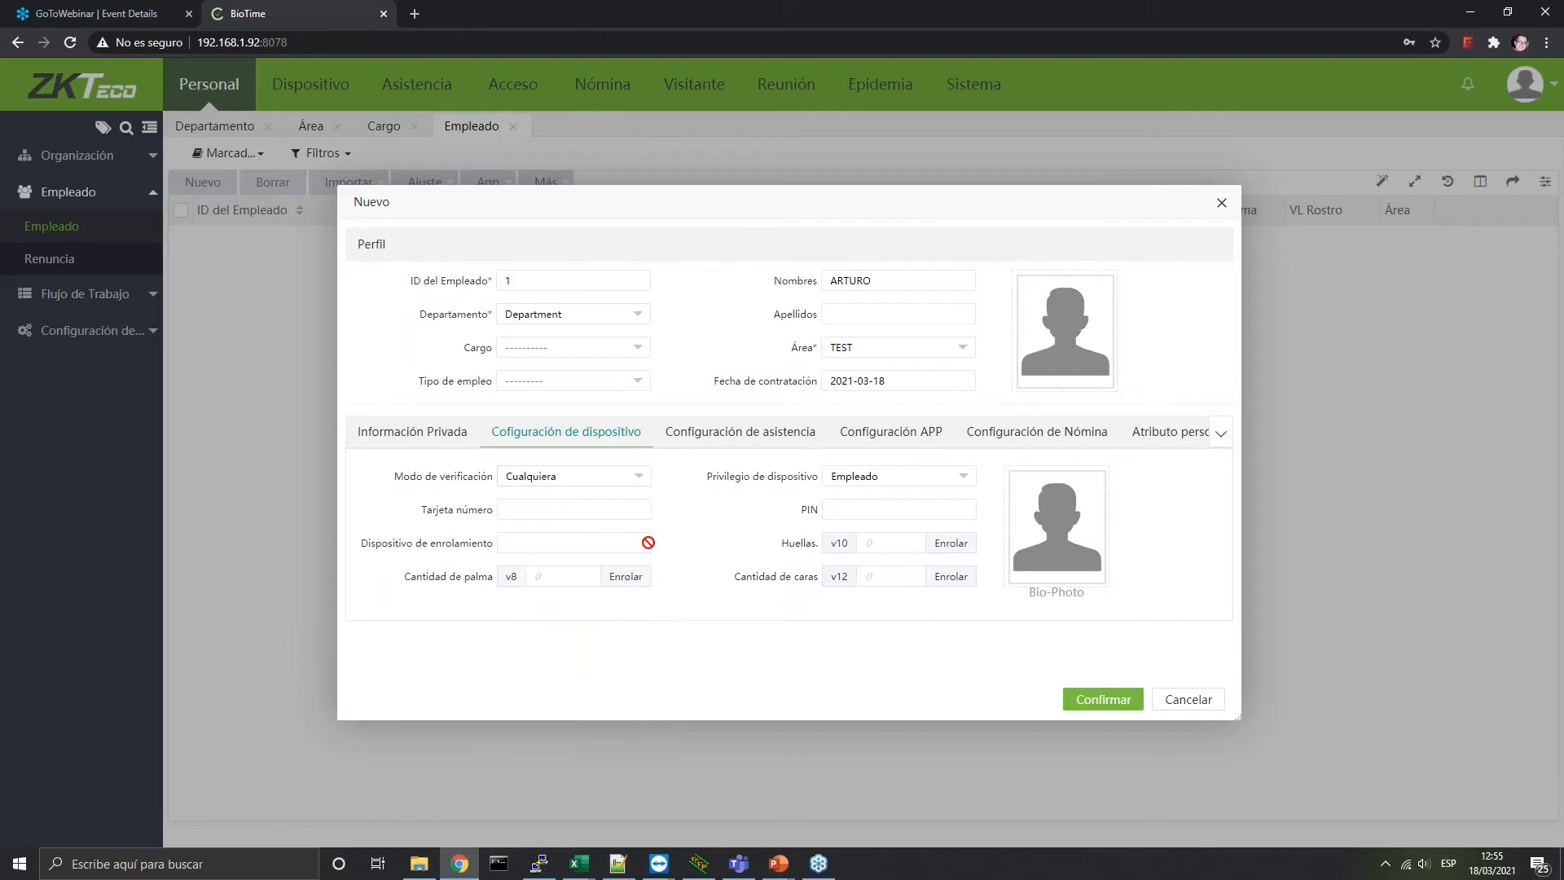
{"action": "left_click", "coordinate": [864, 479]}
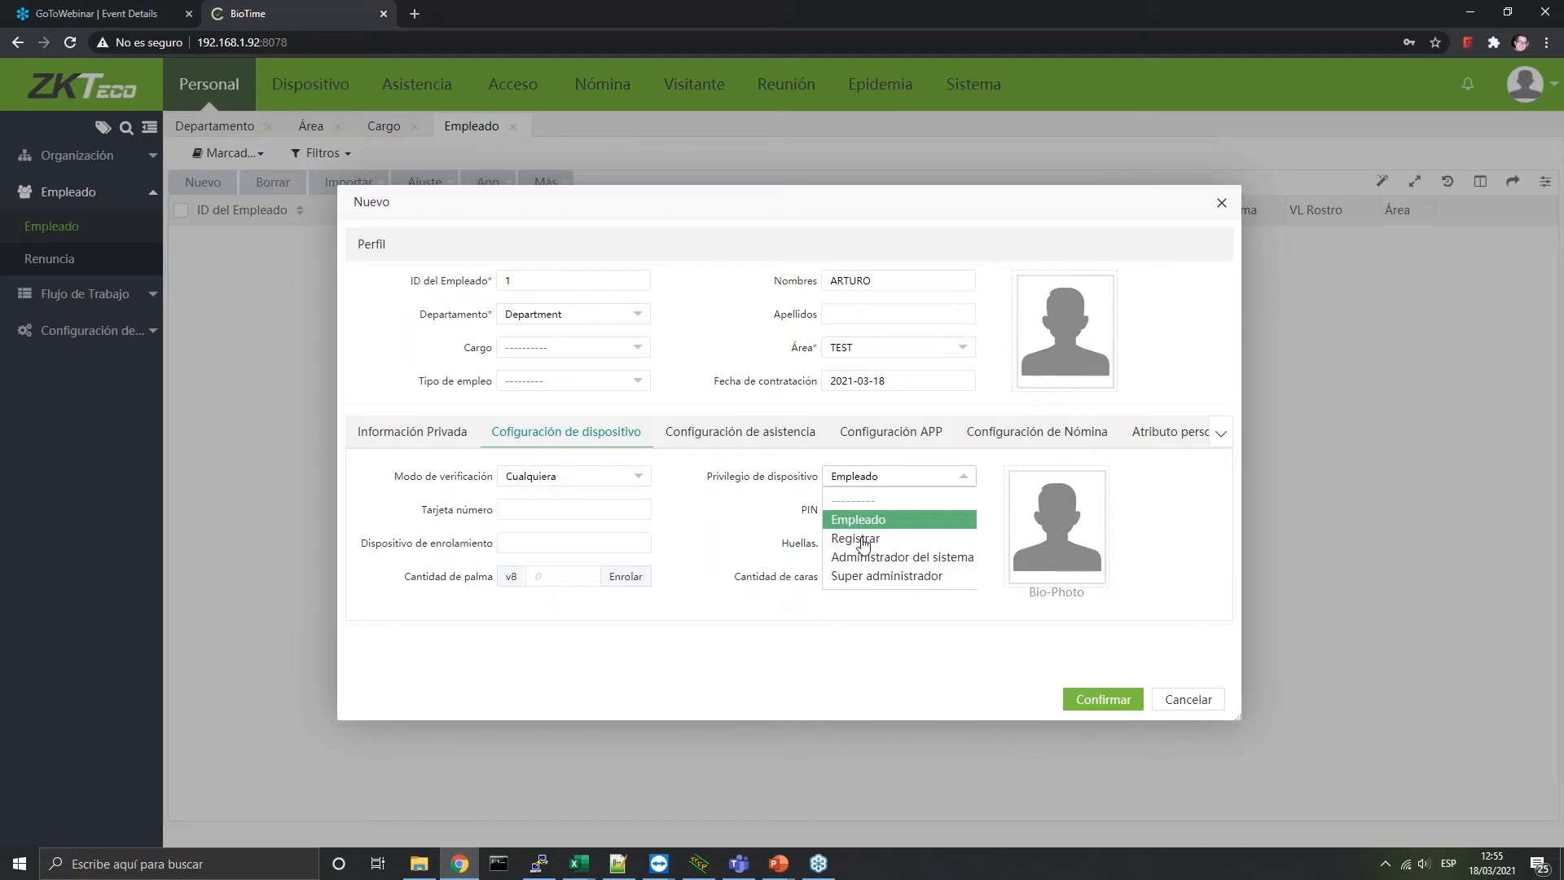
{"action": "left_click", "coordinate": [853, 519]}
{"action": "left_click", "coordinate": [863, 475]}
{"action": "left_click", "coordinate": [869, 576]}
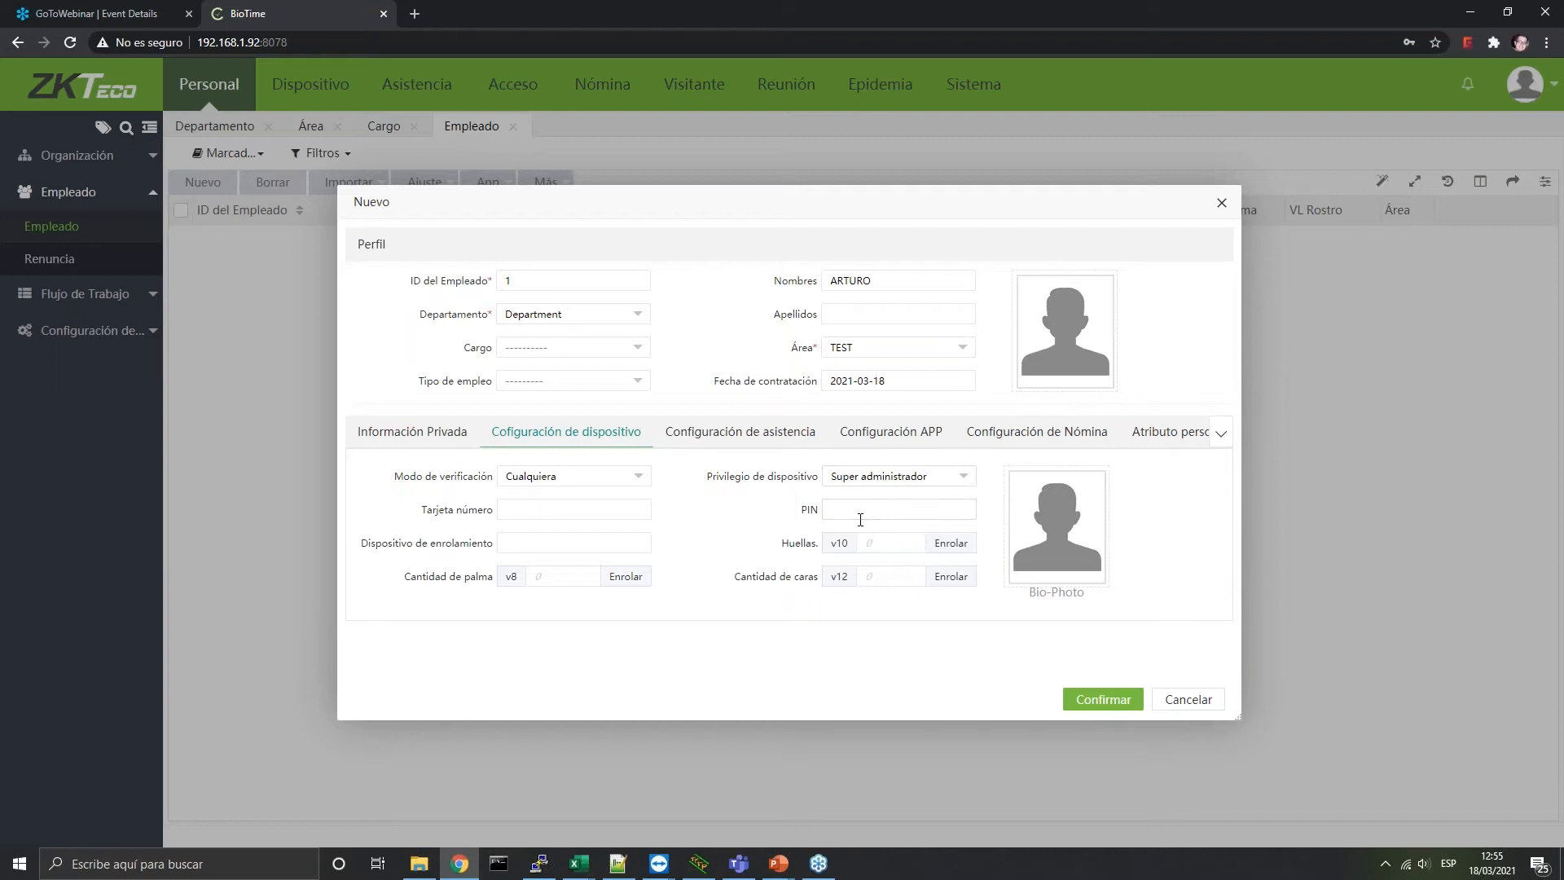
{"action": "left_click", "coordinate": [901, 479]}
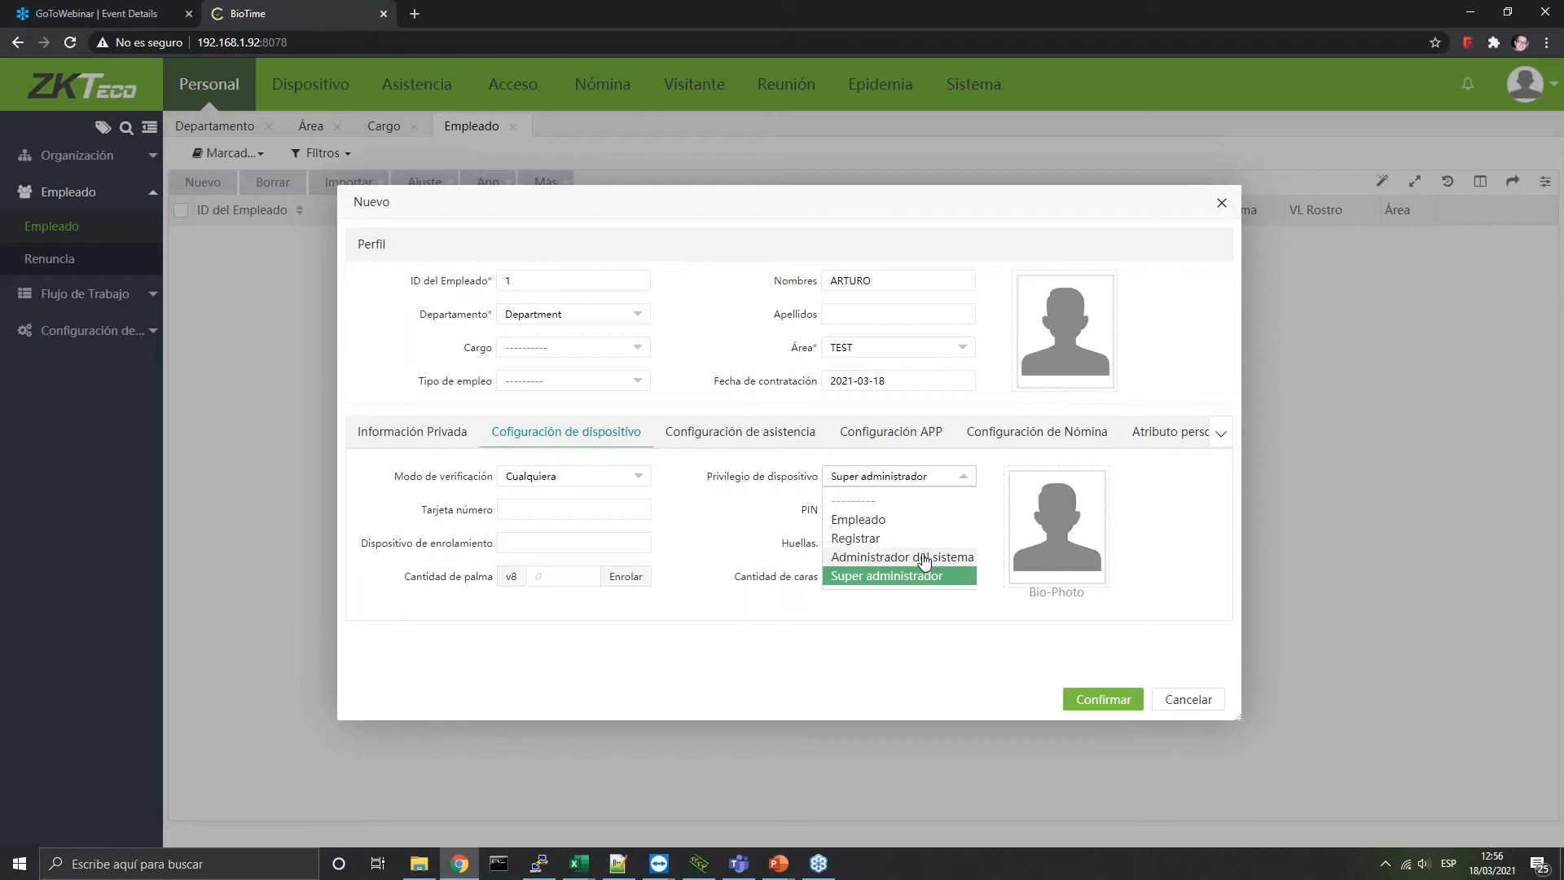
{"action": "left_click", "coordinate": [870, 520]}
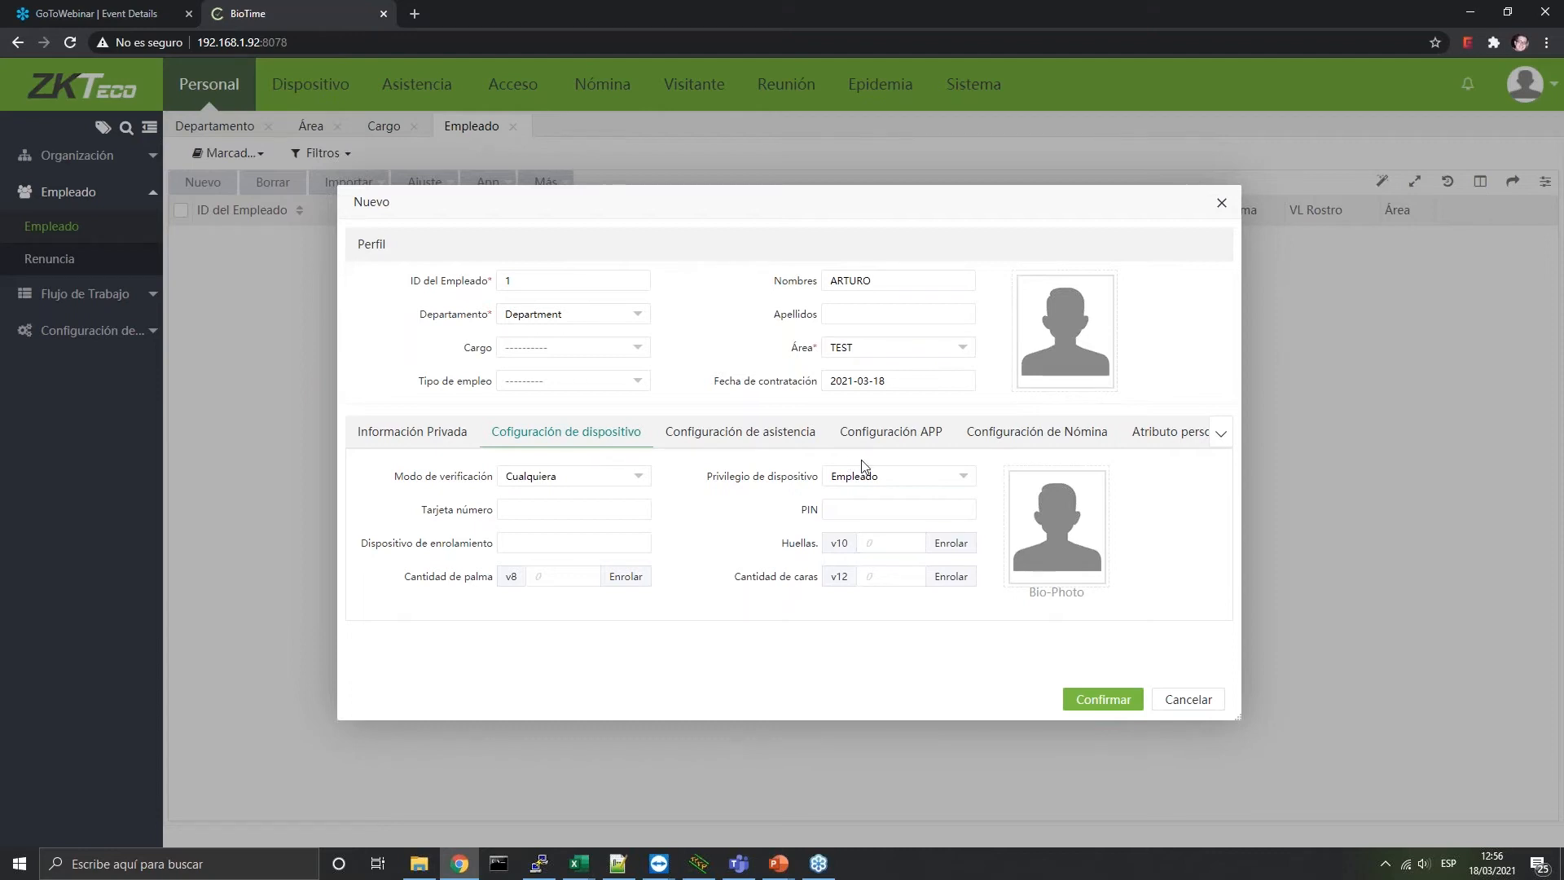
Replace the attendance Auto-Contraseña with a new four-character password, then show the APP settings
{"action": "left_click", "coordinate": [769, 431]}
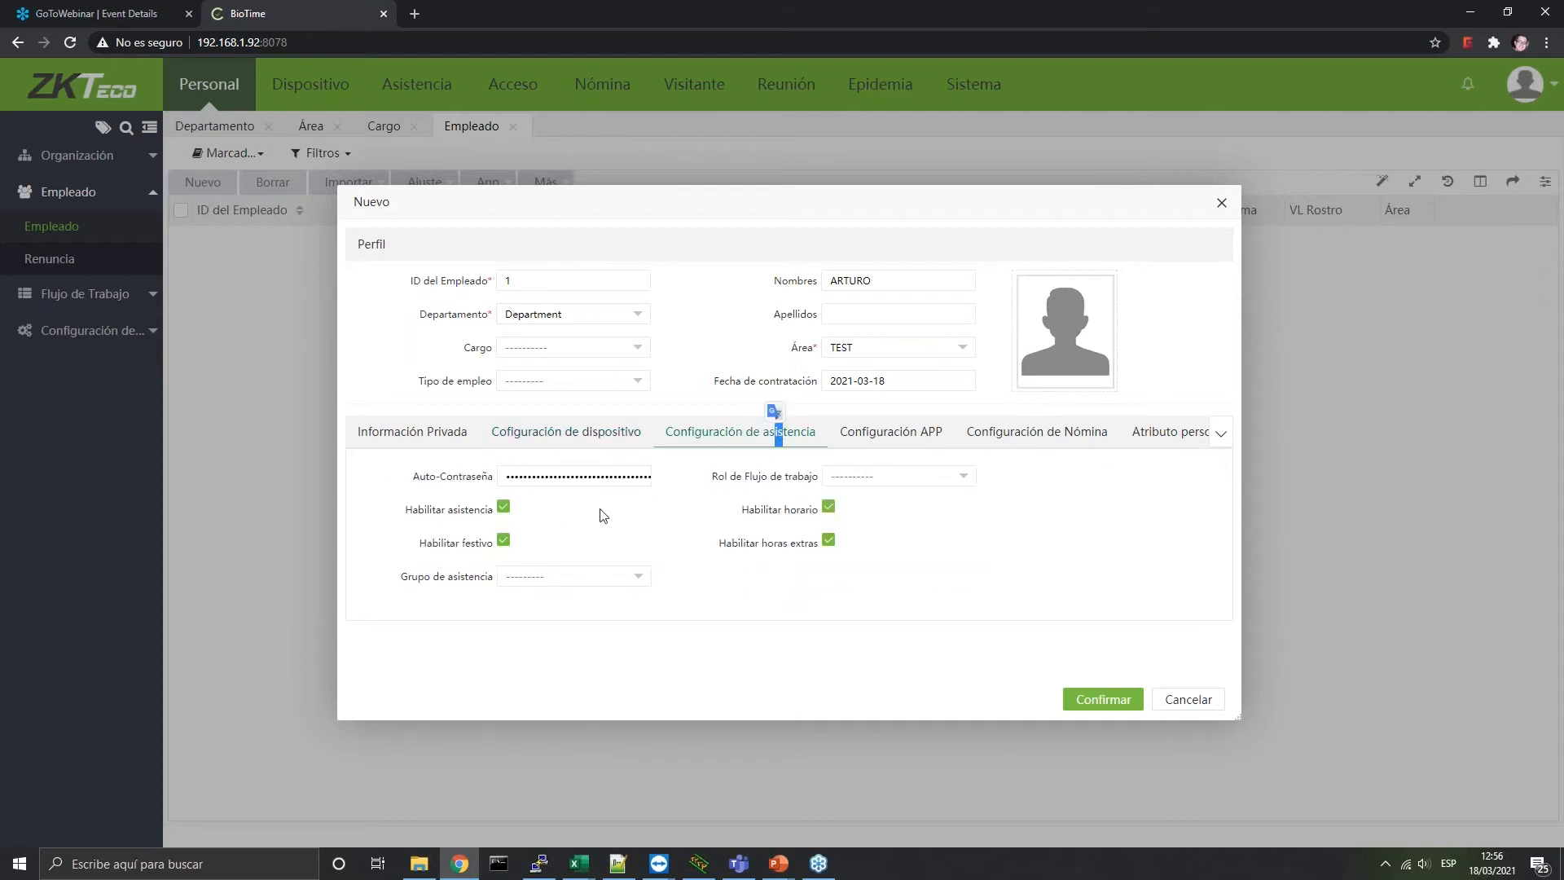
{"action": "left_click_drag", "start_coordinate": [503, 479], "coordinate": [691, 480]}
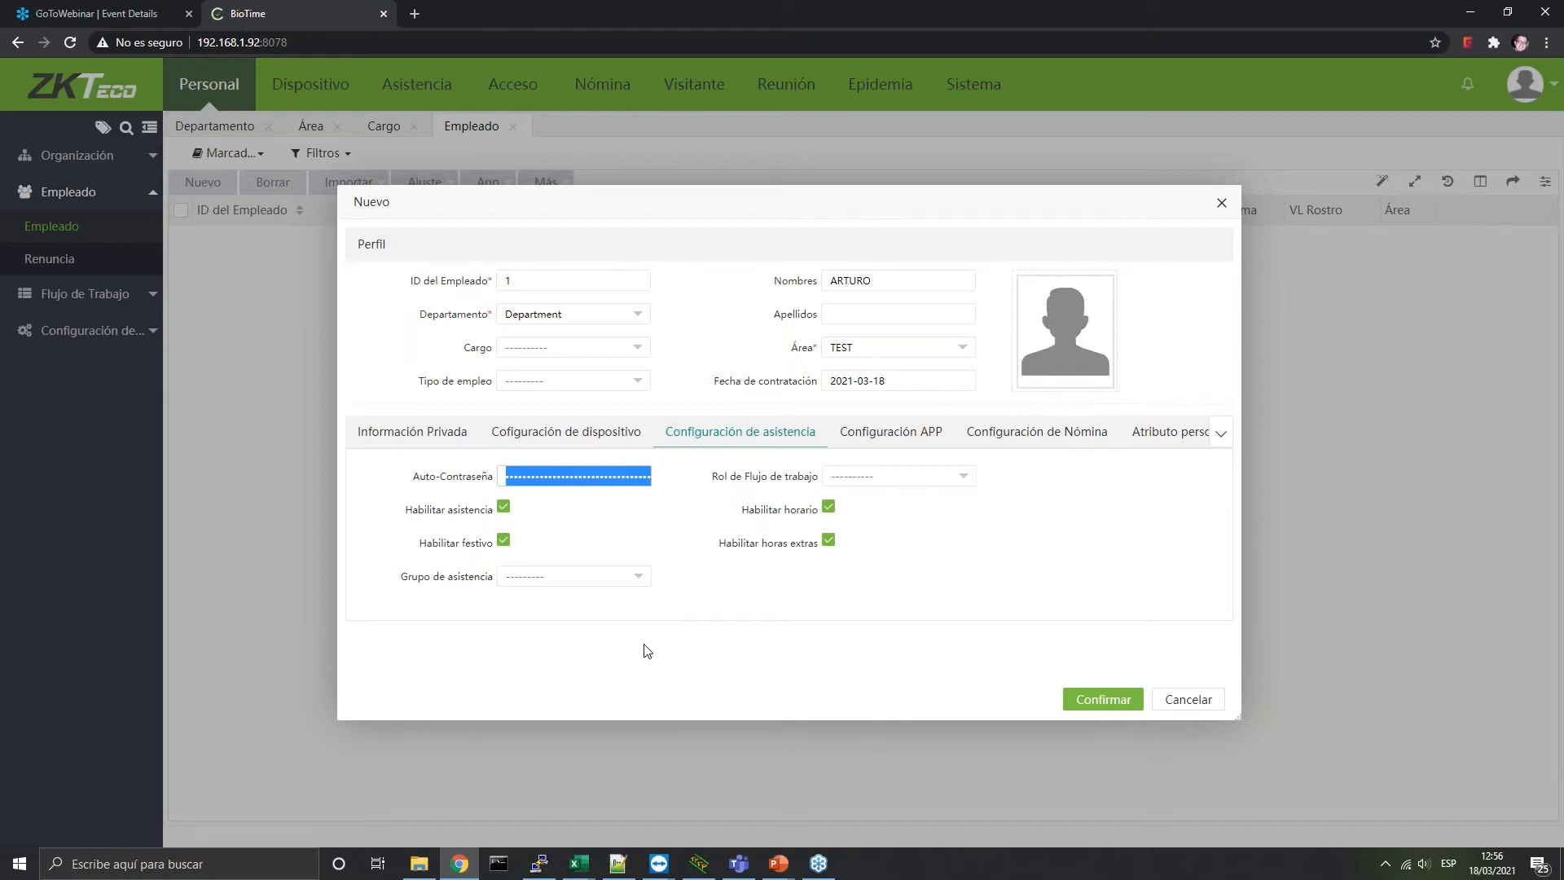
{"action": "type", "text": "1234"}
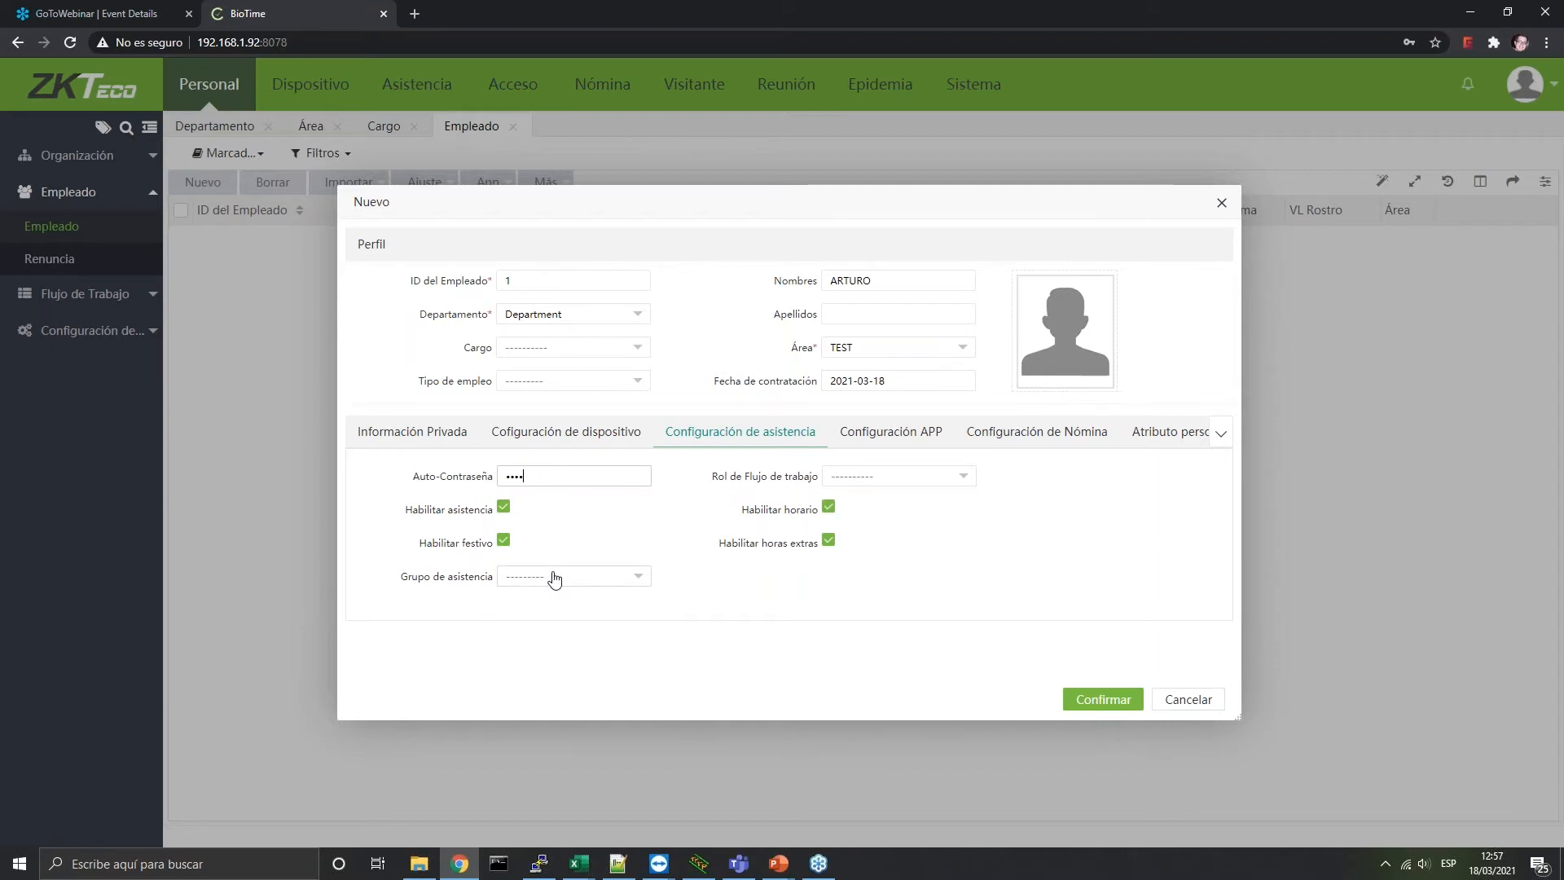
{"action": "left_click", "coordinate": [860, 439]}
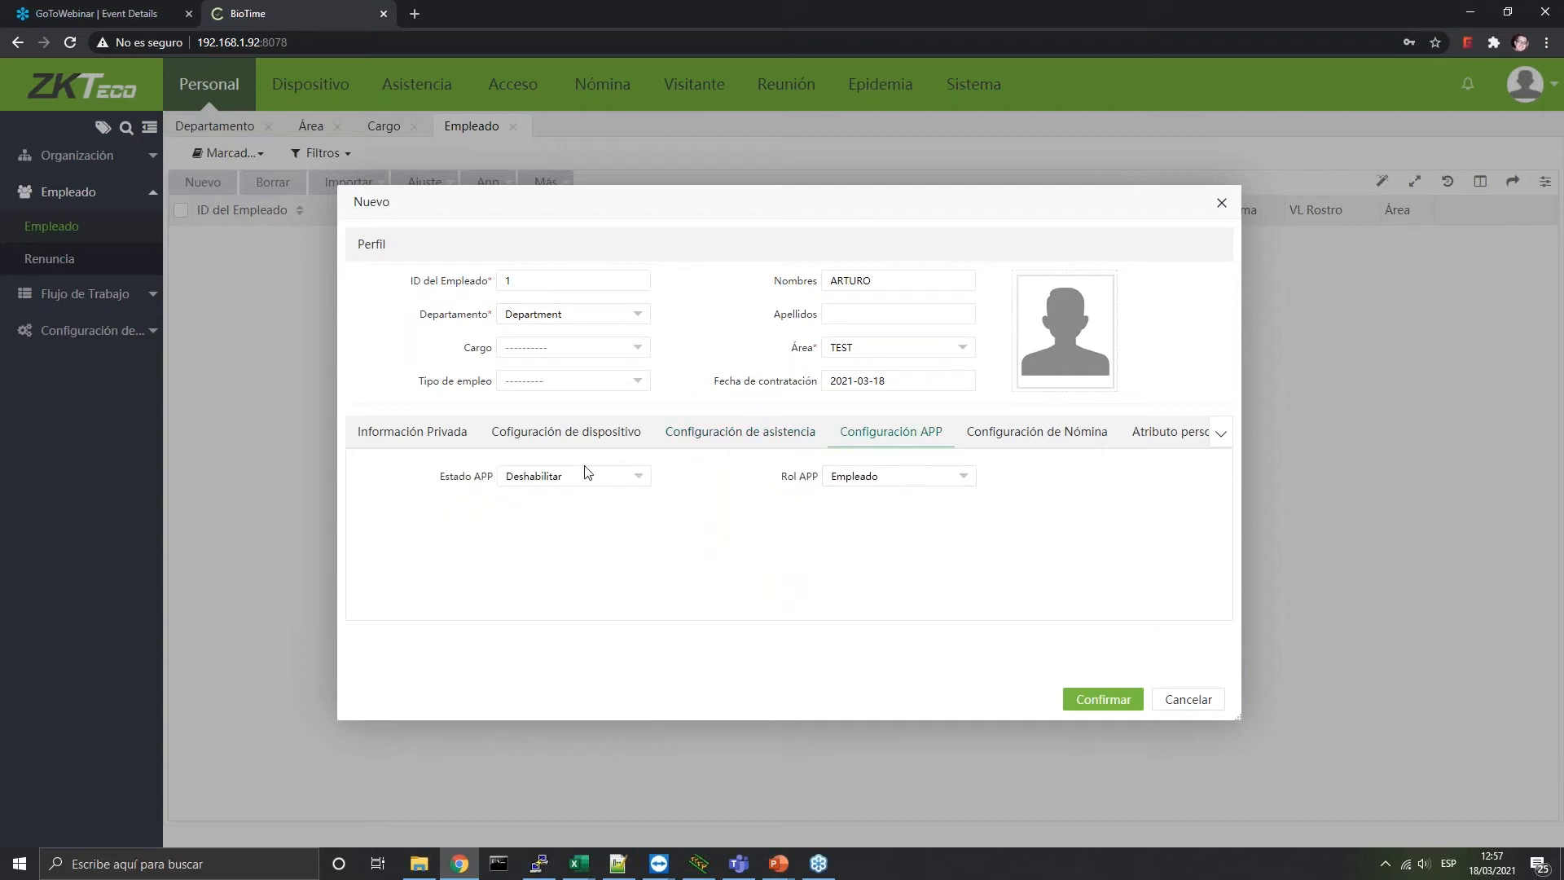
Set Estado APP to Habilitar while keeping Rol APP as Empleado
{"action": "left_click", "coordinate": [537, 481]}
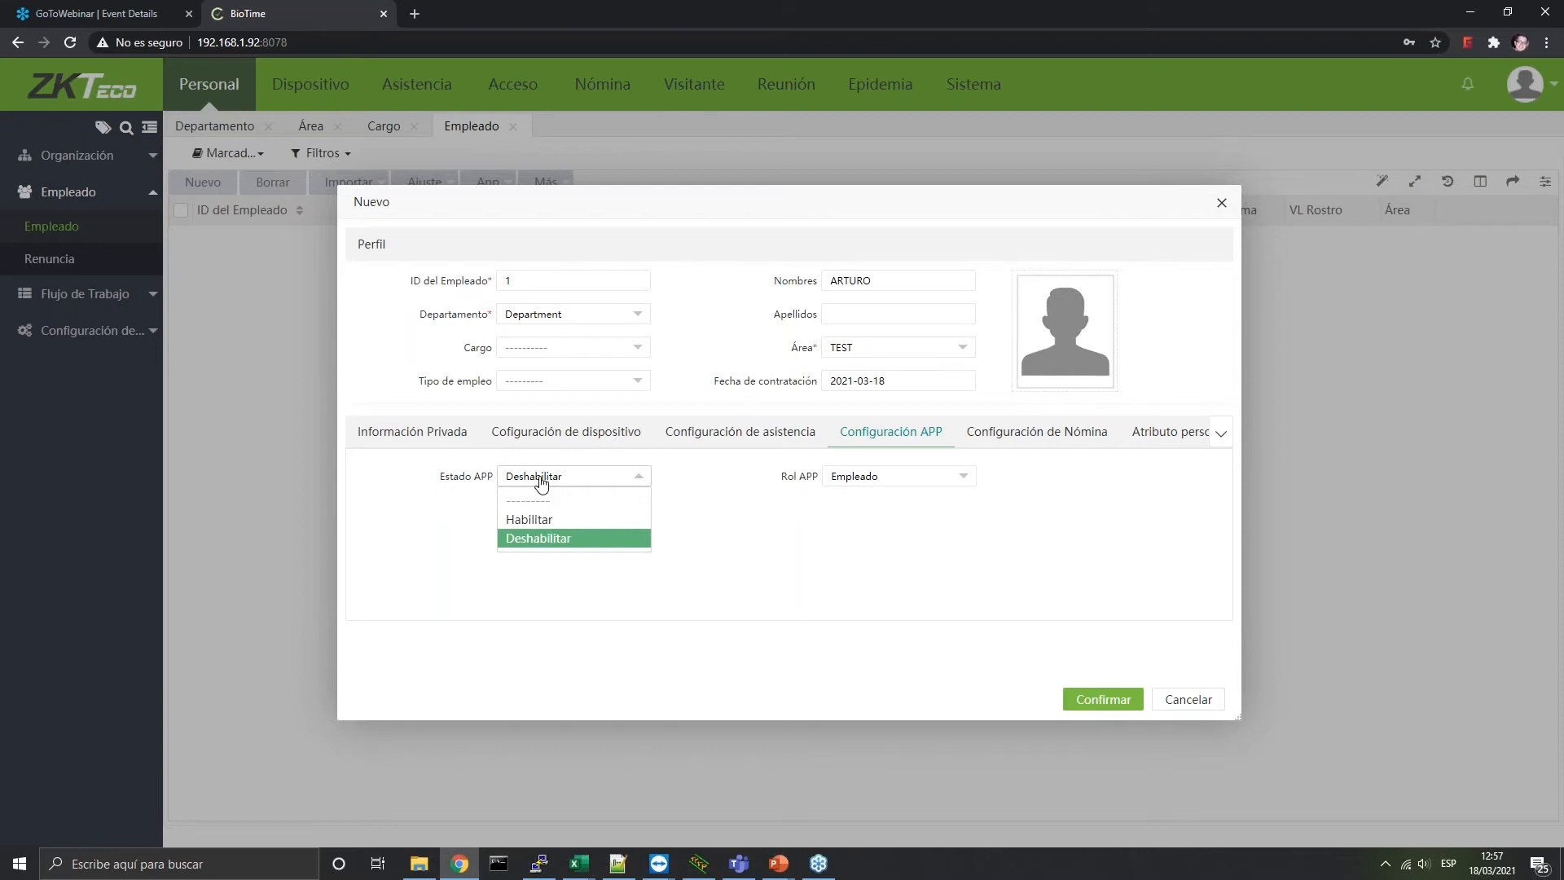
{"action": "left_click", "coordinate": [926, 480]}
{"action": "left_click", "coordinate": [926, 481]}
{"action": "left_click", "coordinate": [622, 481]}
{"action": "left_click", "coordinate": [533, 520]}
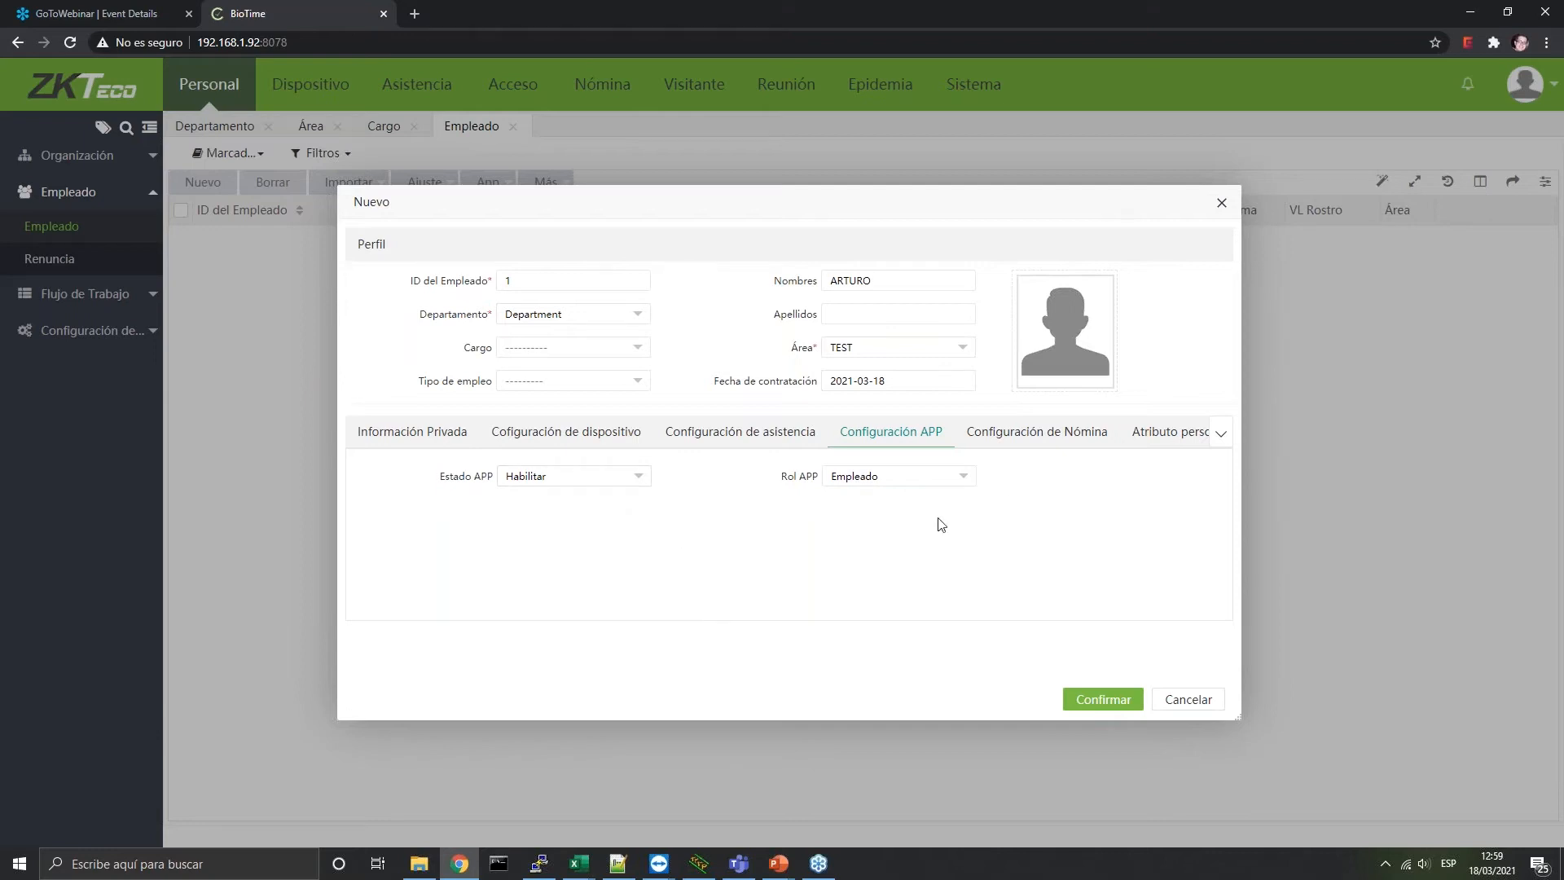
Show the payroll settings with payment method Mensual and payment type Efectivo
{"action": "left_click", "coordinate": [1020, 440]}
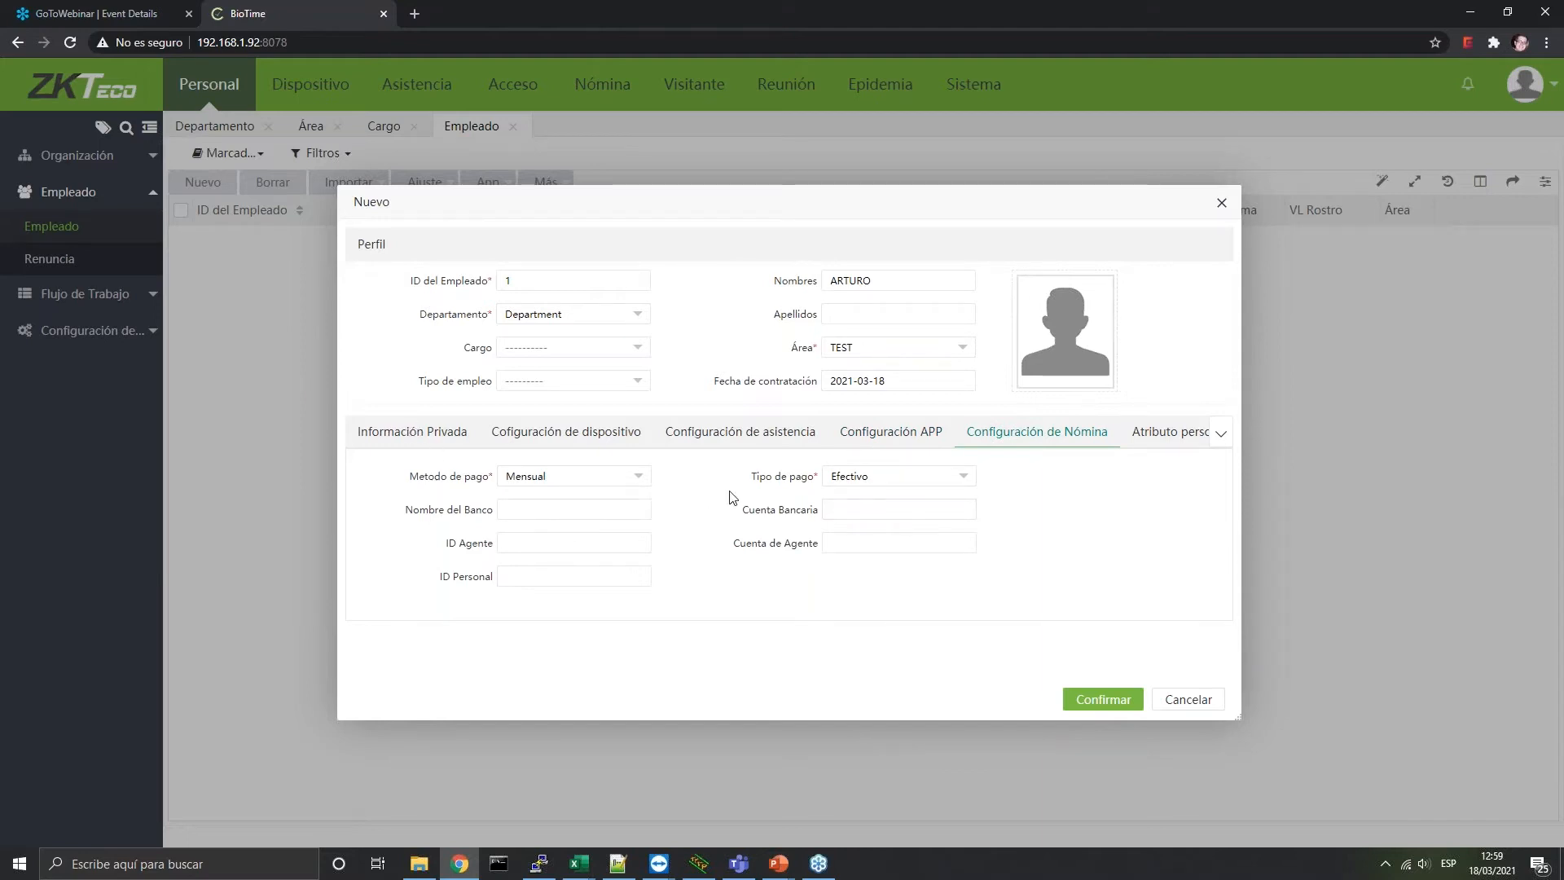
Keep Mensual as the payment method and review the payment type options
{"action": "left_click", "coordinate": [621, 472]}
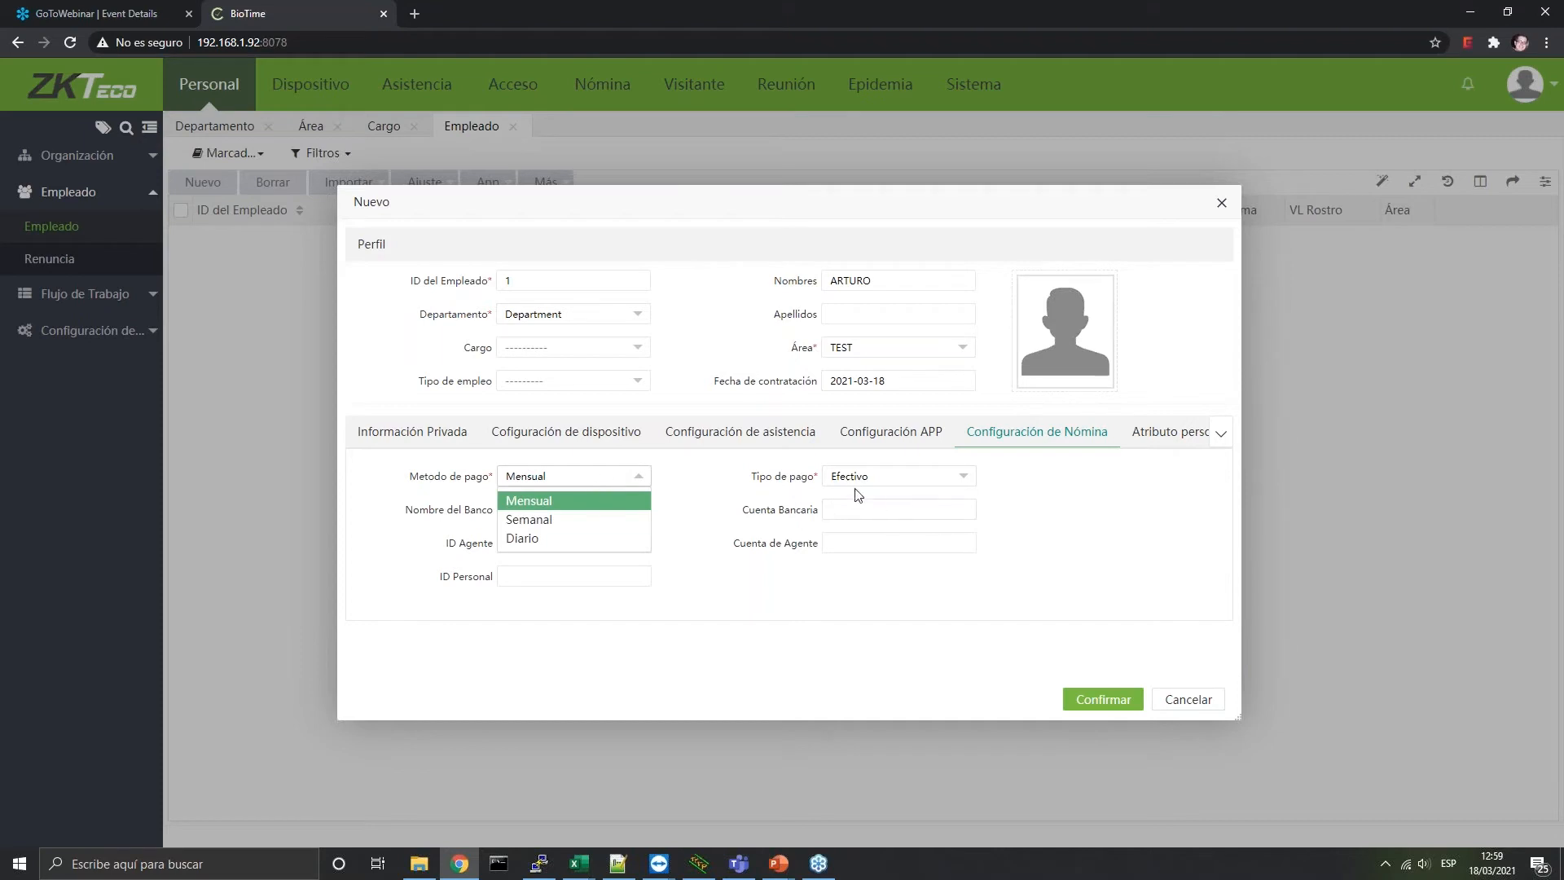
{"action": "left_click", "coordinate": [793, 483]}
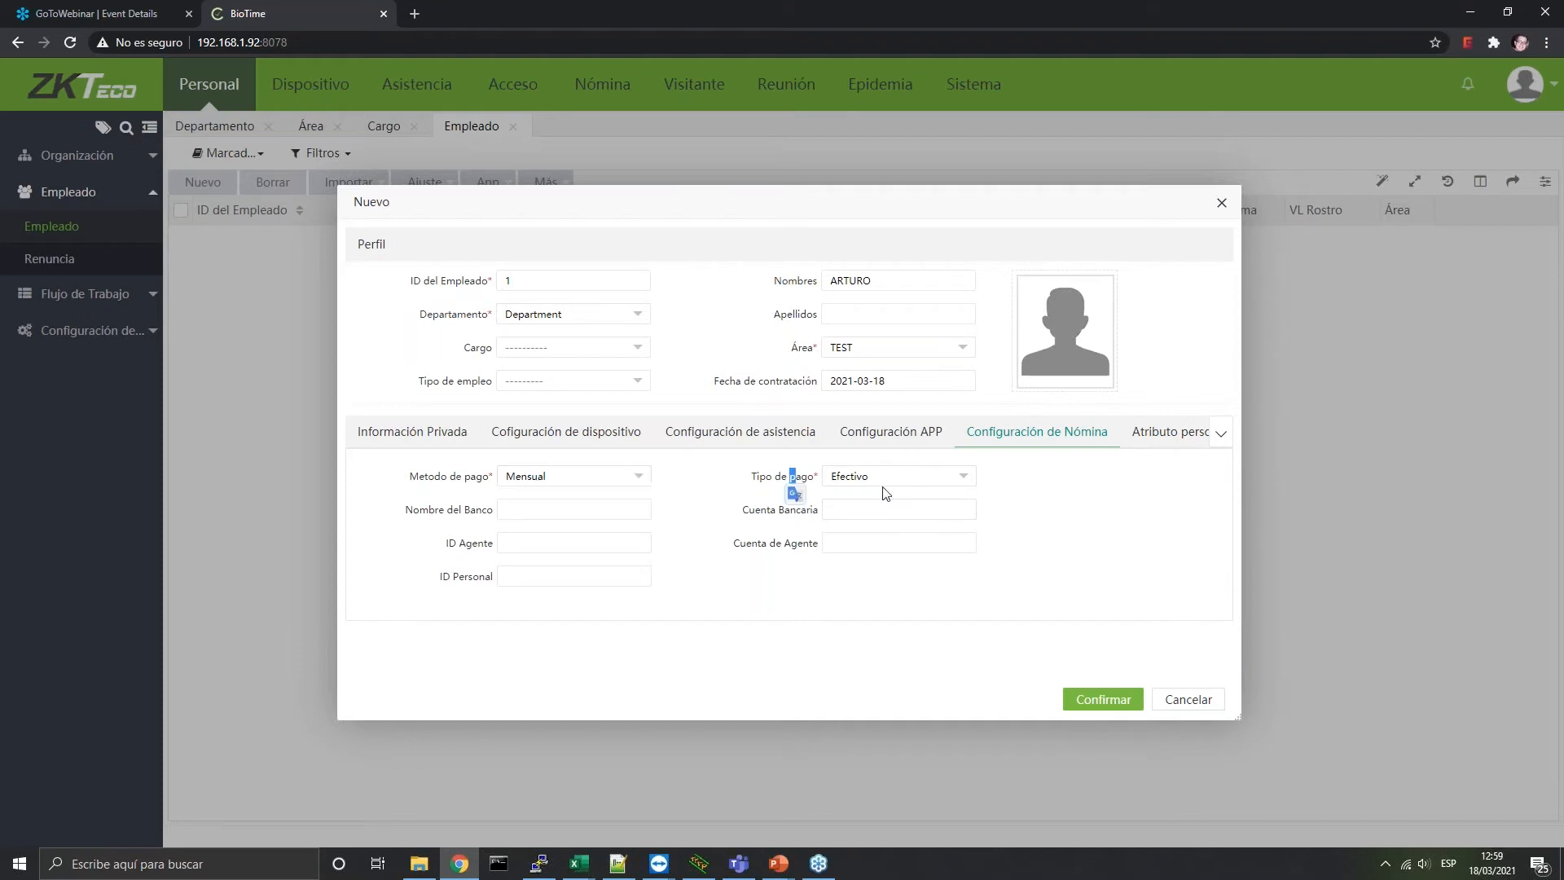
{"action": "left_click", "coordinate": [888, 487]}
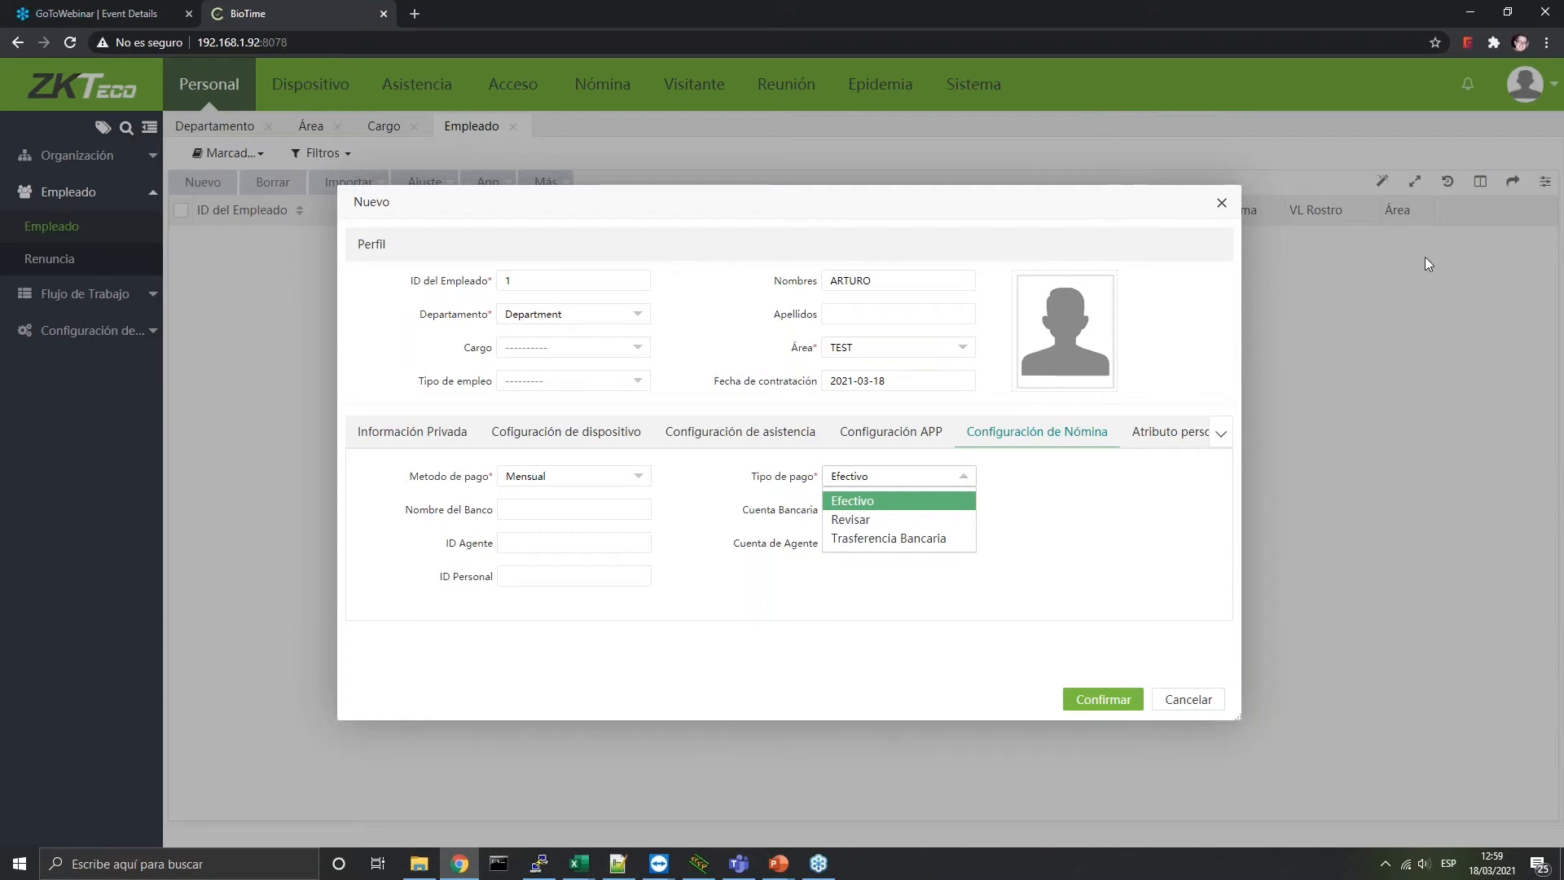
Browse the remaining form sections and save the new employee with Confirmar
{"action": "left_click", "coordinate": [1173, 433]}
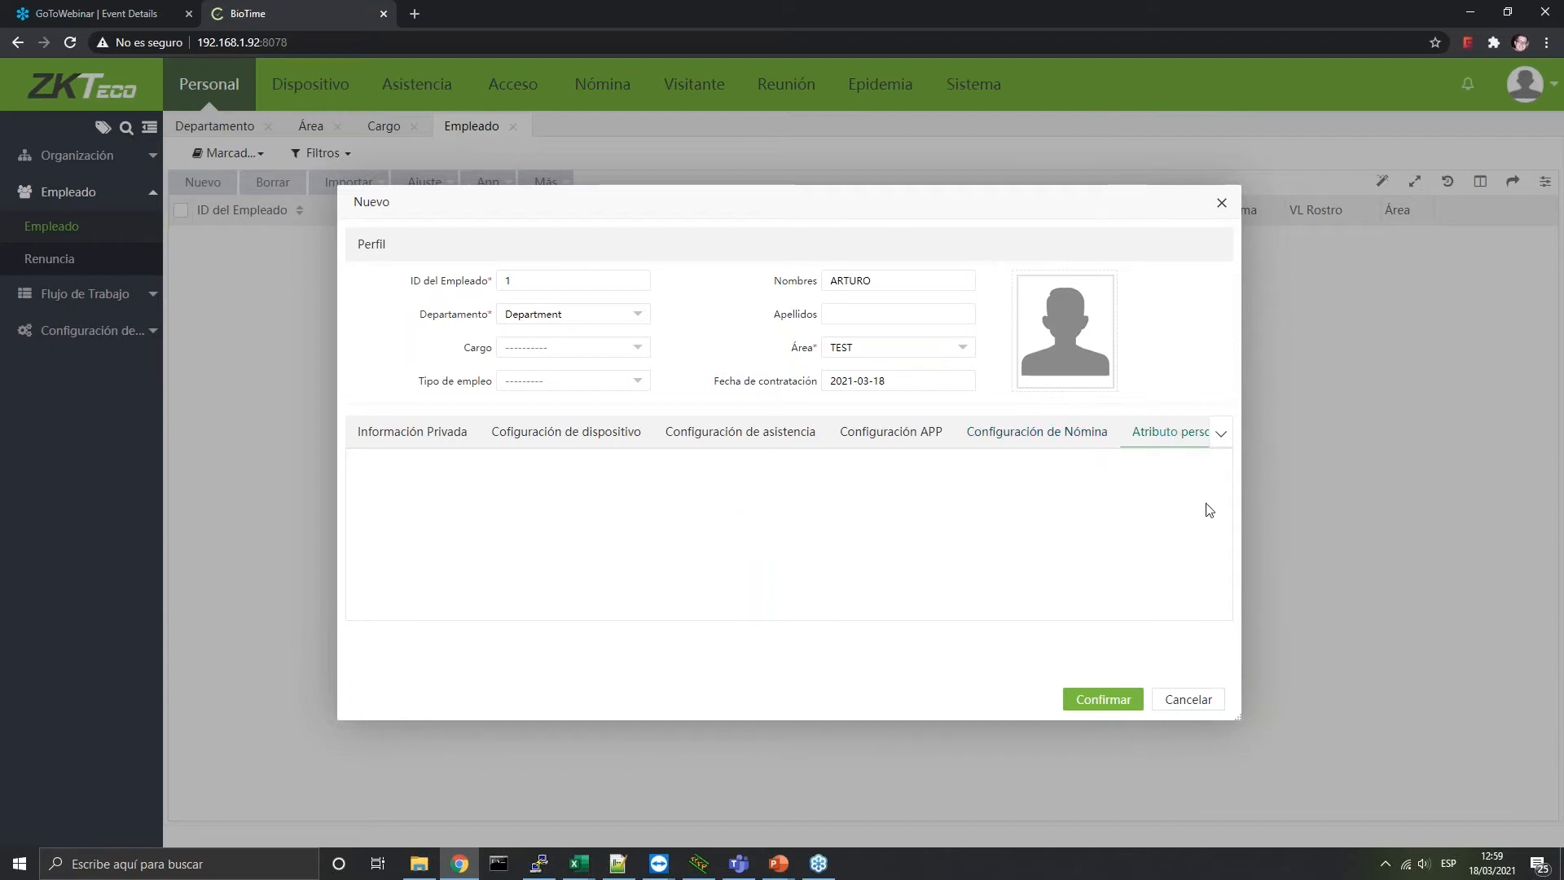
{"action": "left_click", "coordinate": [1219, 435]}
{"action": "left_click", "coordinate": [1219, 435]}
{"action": "left_click", "coordinate": [1220, 435]}
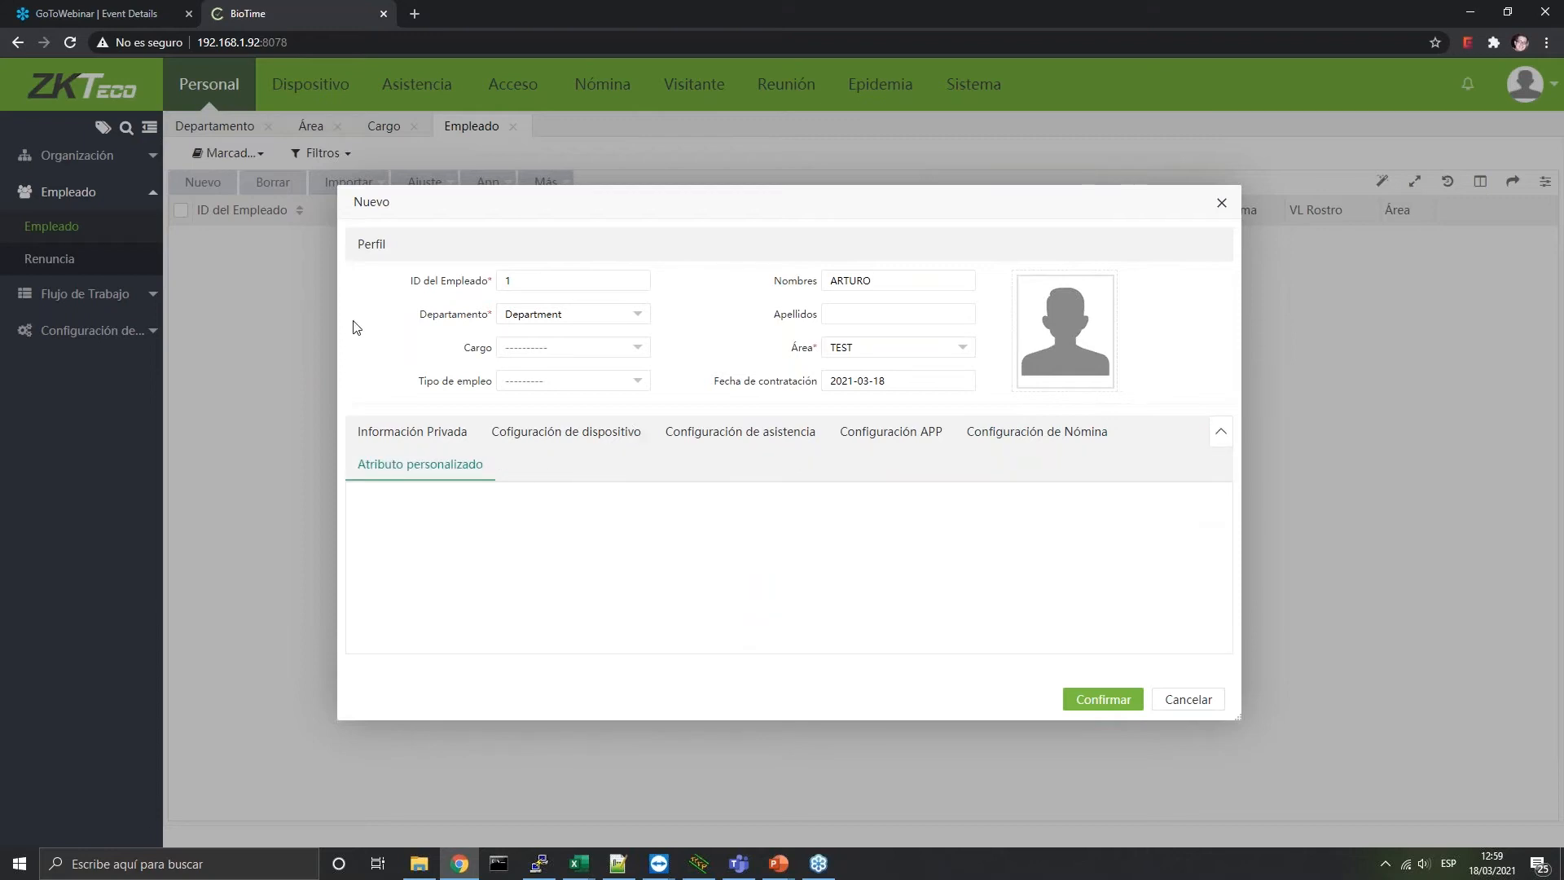
{"action": "left_click", "coordinate": [470, 433]}
{"action": "left_click", "coordinate": [628, 441]}
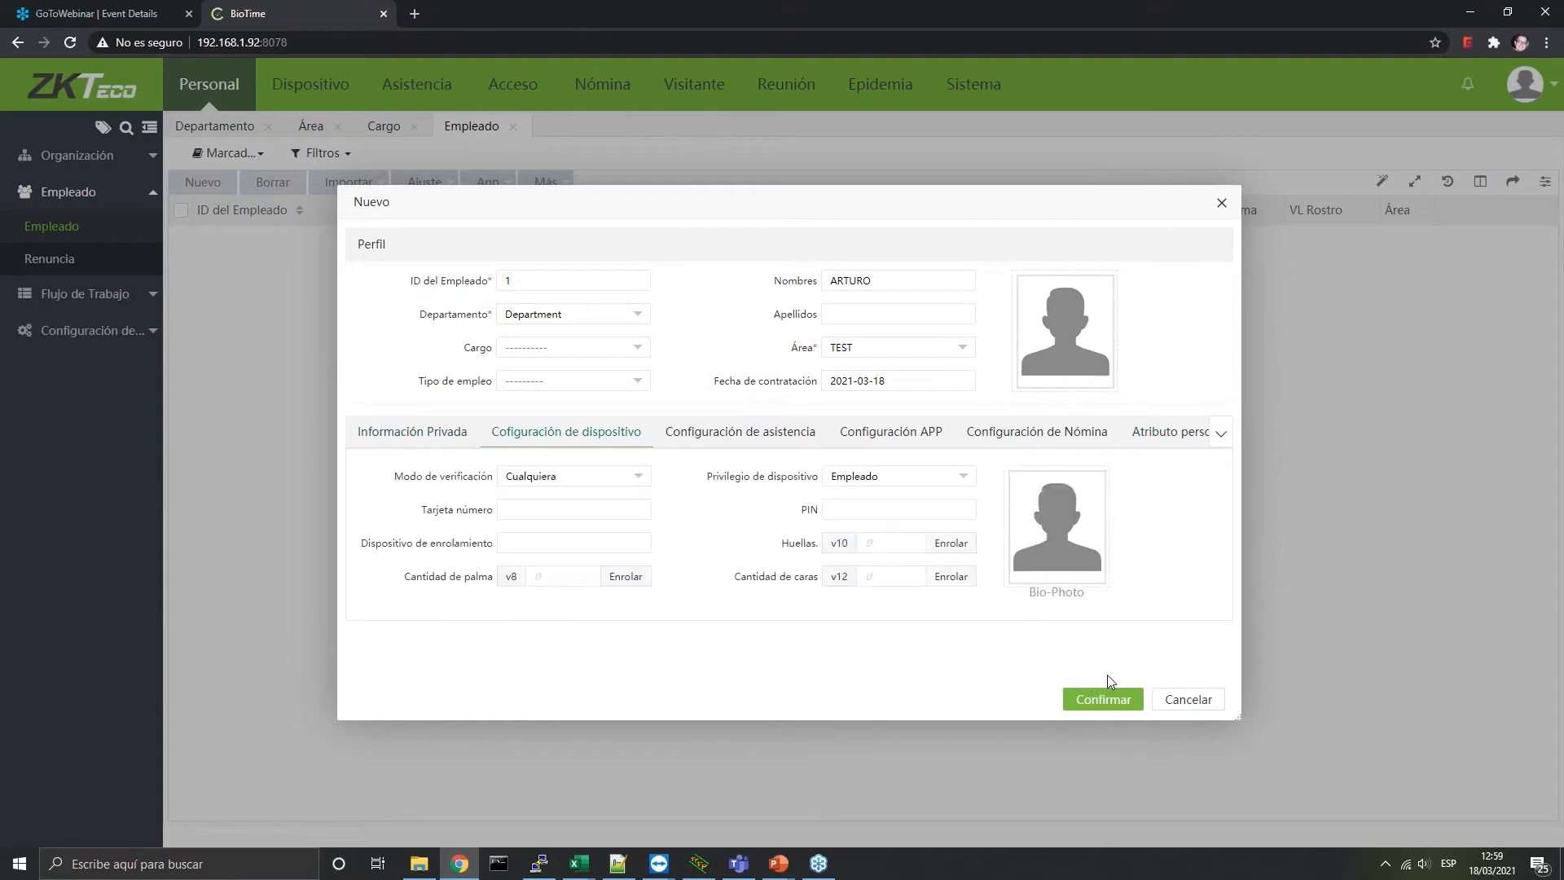
{"action": "left_click", "coordinate": [1101, 698]}
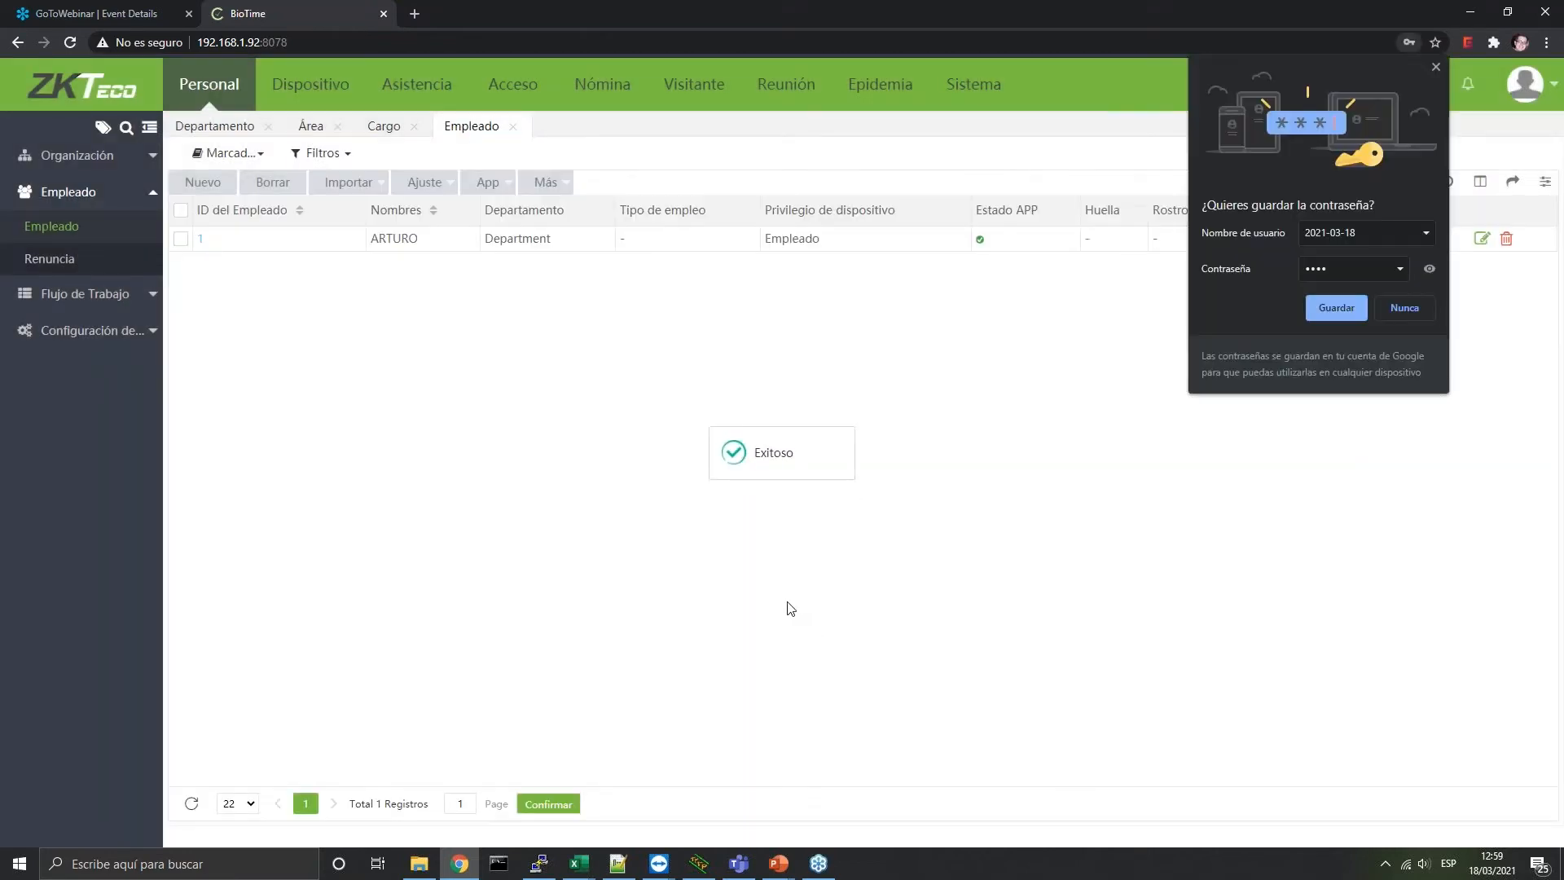
{"action": "left_click", "coordinate": [1435, 67]}
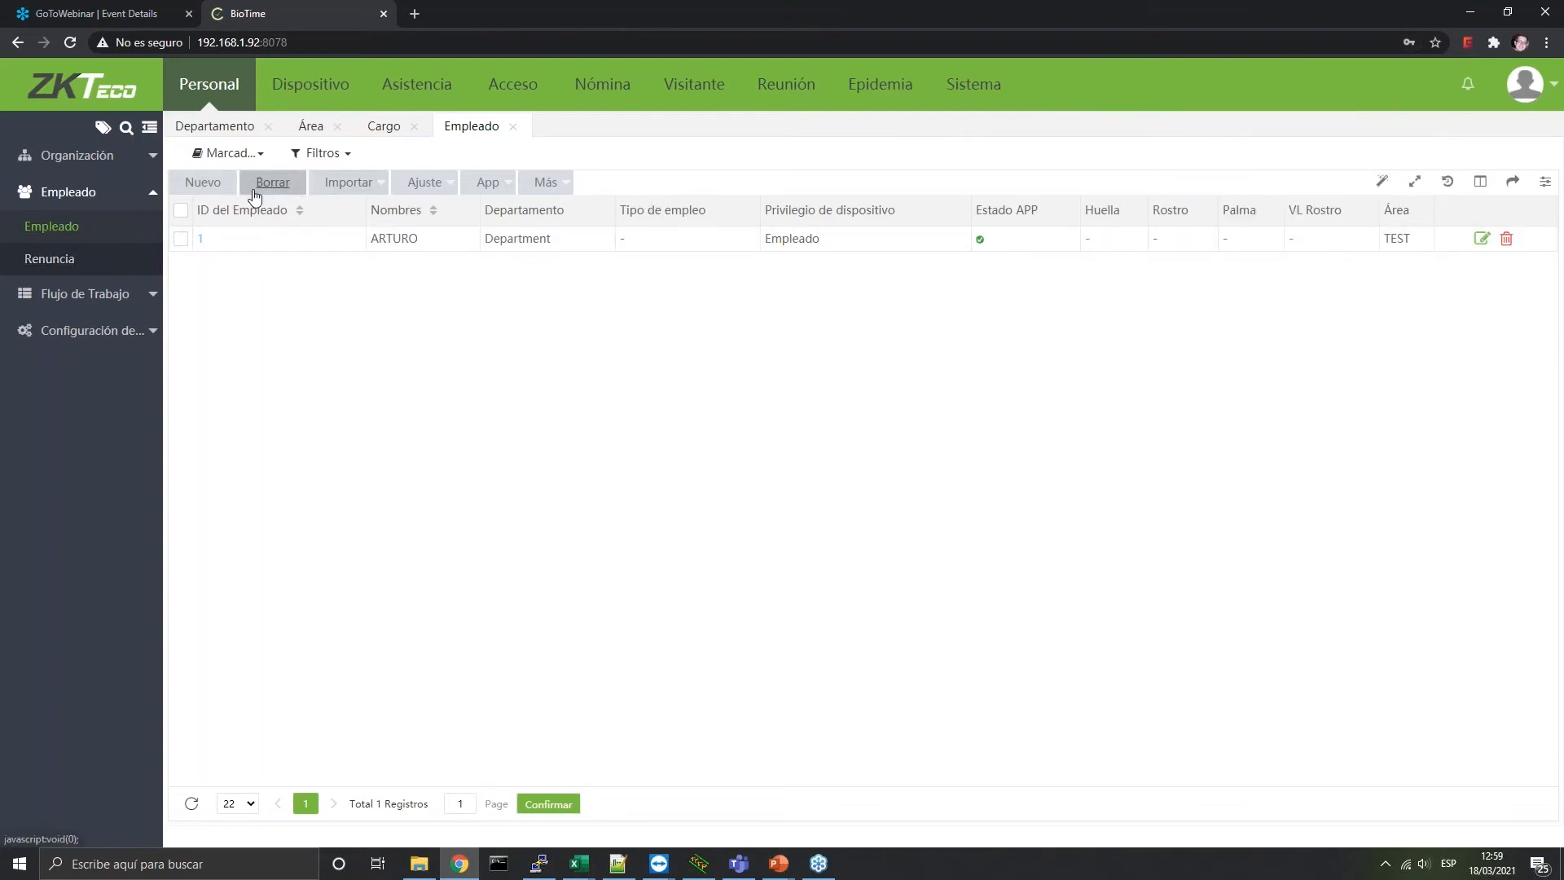
{"action": "left_click", "coordinate": [363, 184]}
{"action": "left_click", "coordinate": [378, 263]}
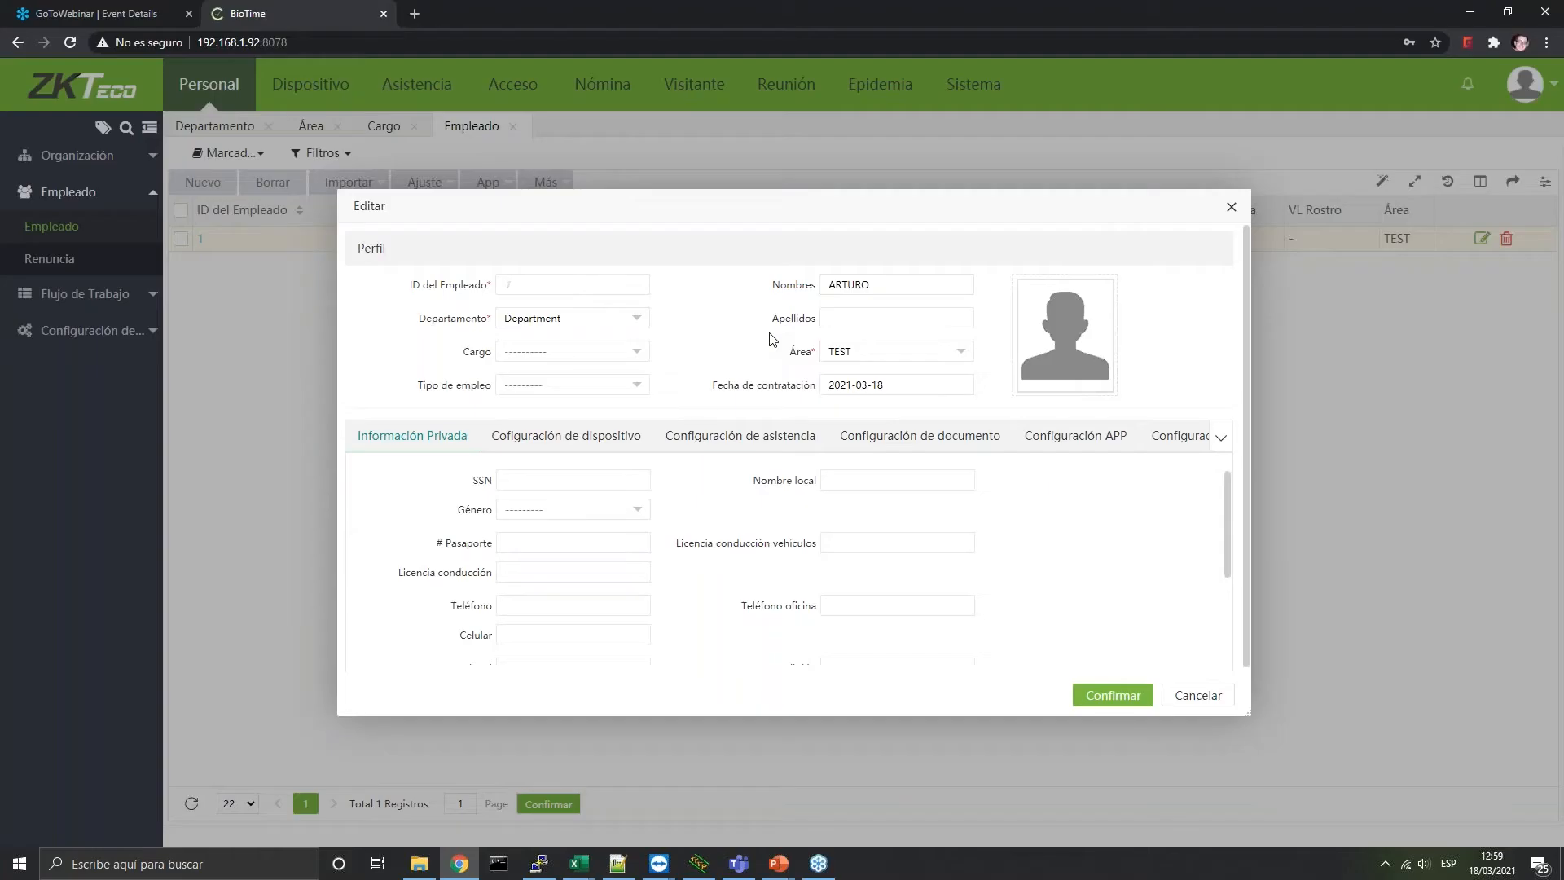
{"action": "left_click", "coordinate": [1544, 12]}
{"action": "left_click", "coordinate": [1197, 694]}
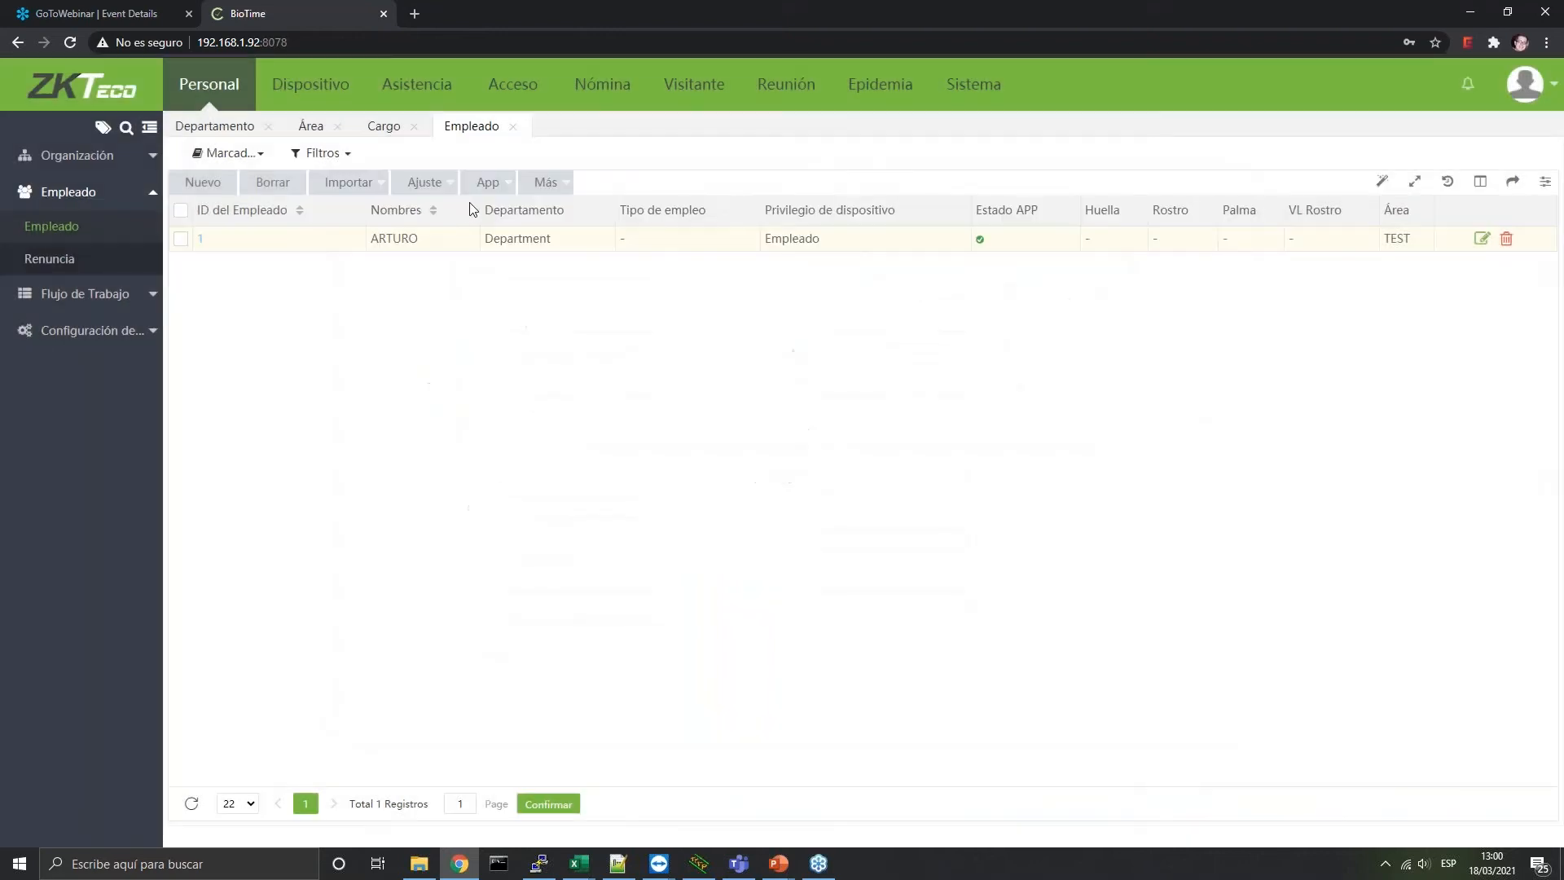
Review the Ajuste and App options on the employee list, then expand Flujo de Trabajo
{"action": "left_click", "coordinate": [427, 184]}
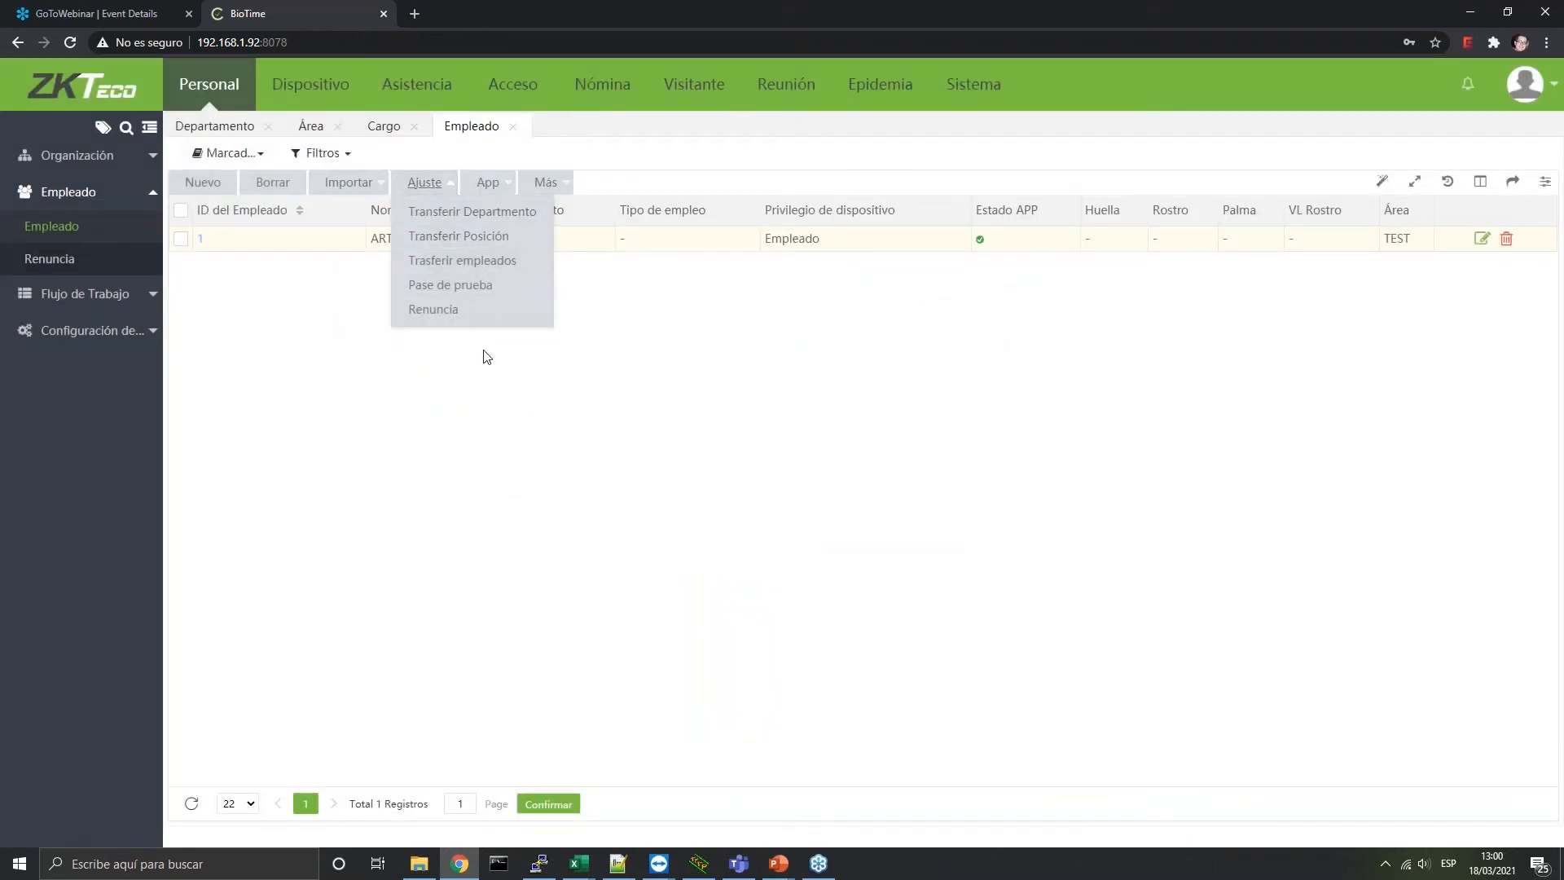
{"action": "left_click", "coordinate": [485, 352]}
{"action": "left_click", "coordinate": [414, 185]}
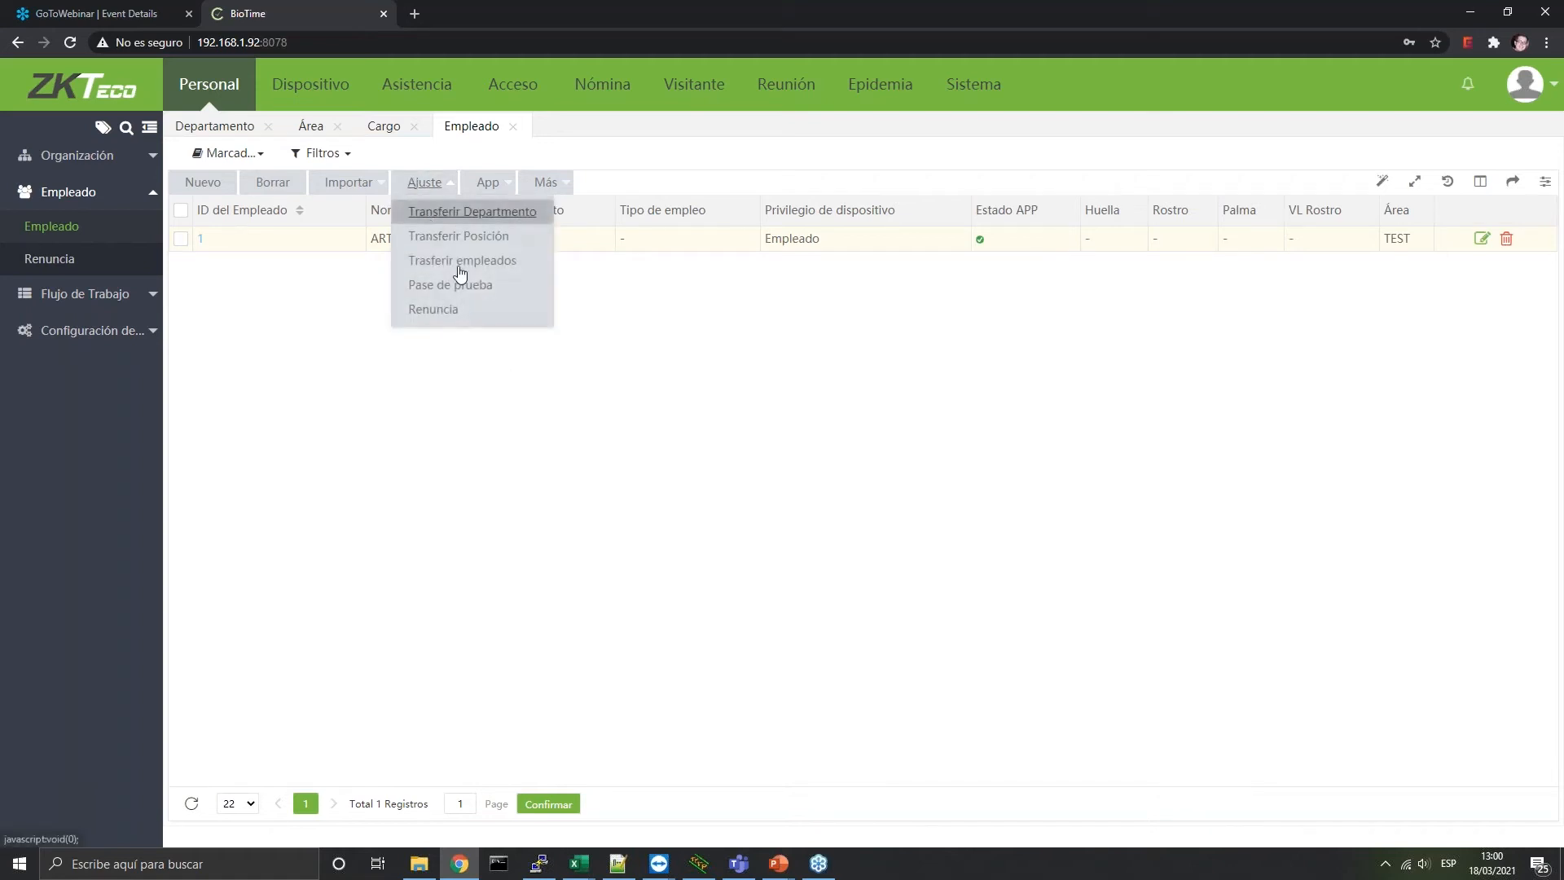
{"action": "left_click", "coordinate": [485, 346]}
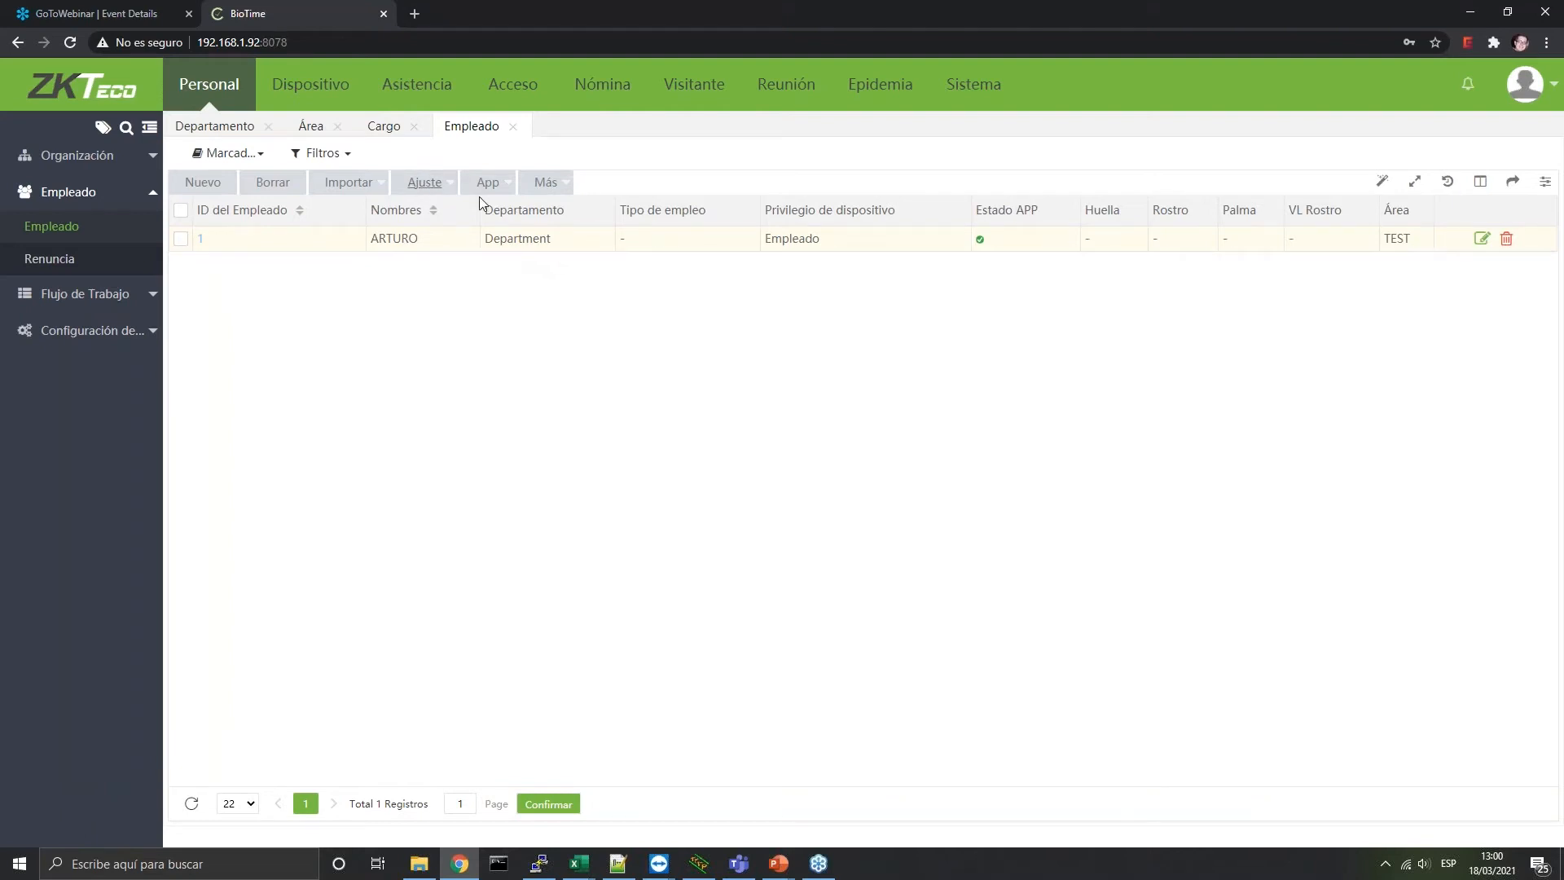
{"action": "mouse_move", "coordinate": [444, 190]}
{"action": "left_click", "coordinate": [498, 191]}
{"action": "left_click", "coordinate": [113, 296]}
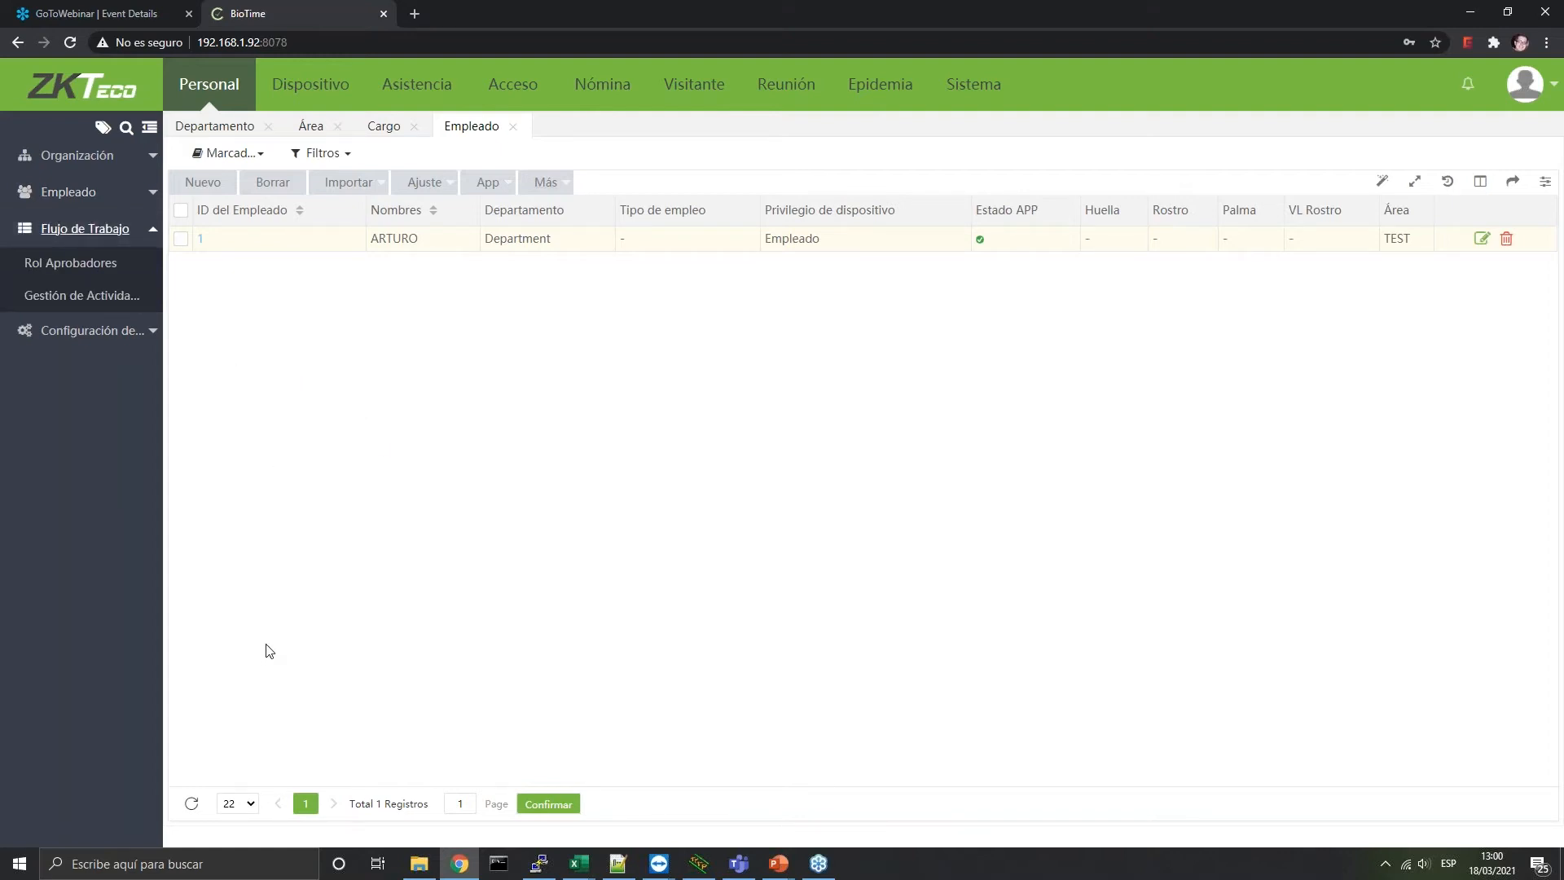
Create approver roles with code 1 Manager and code 2 CEO
{"action": "left_click", "coordinate": [78, 265]}
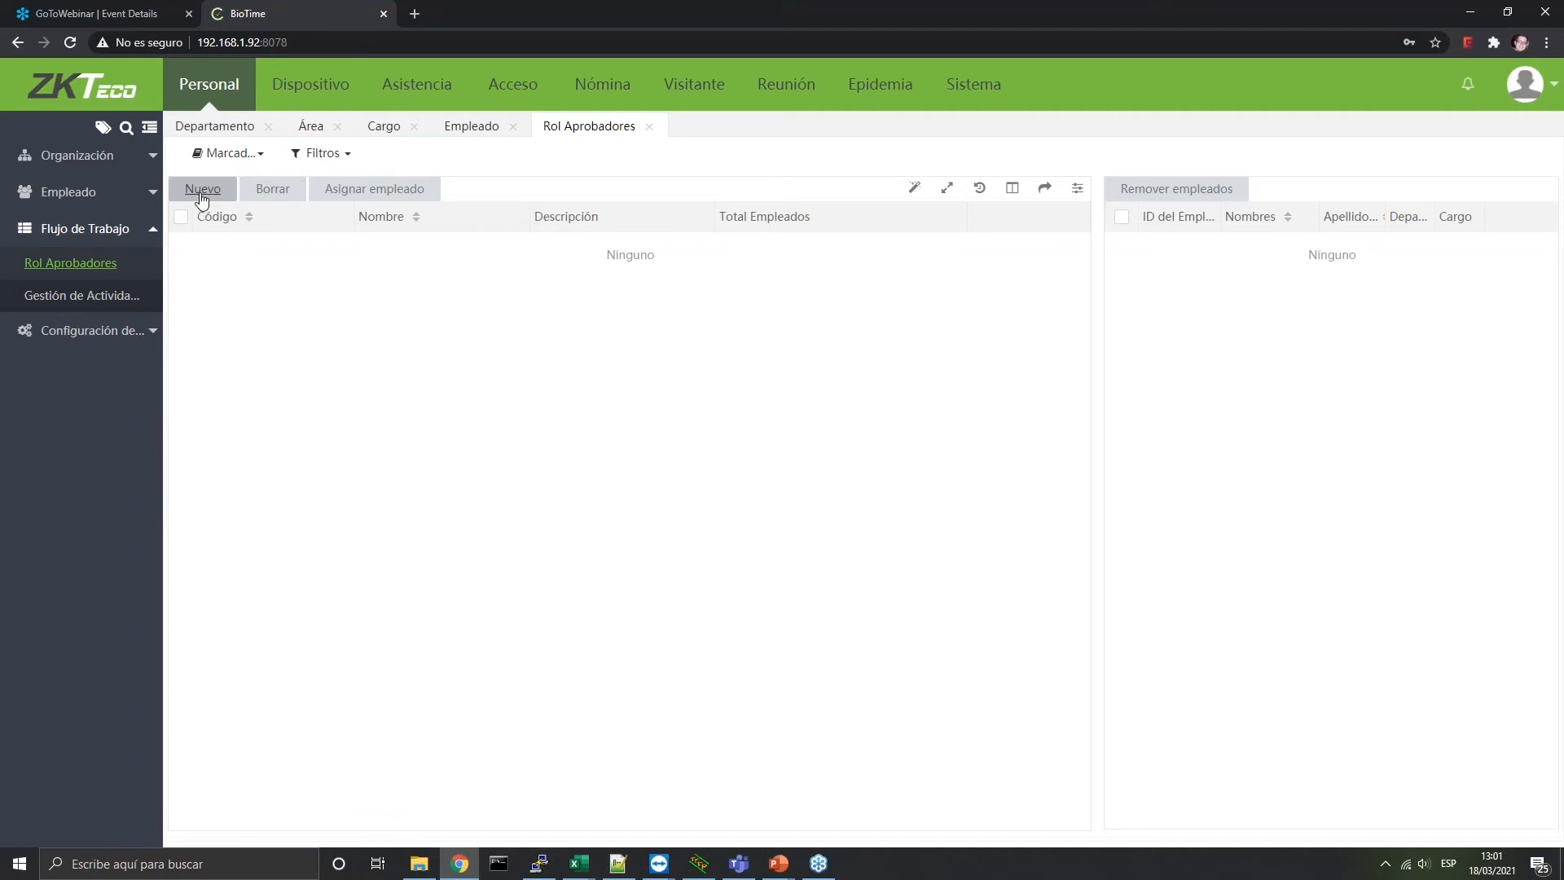
{"action": "left_click", "coordinate": [211, 192]}
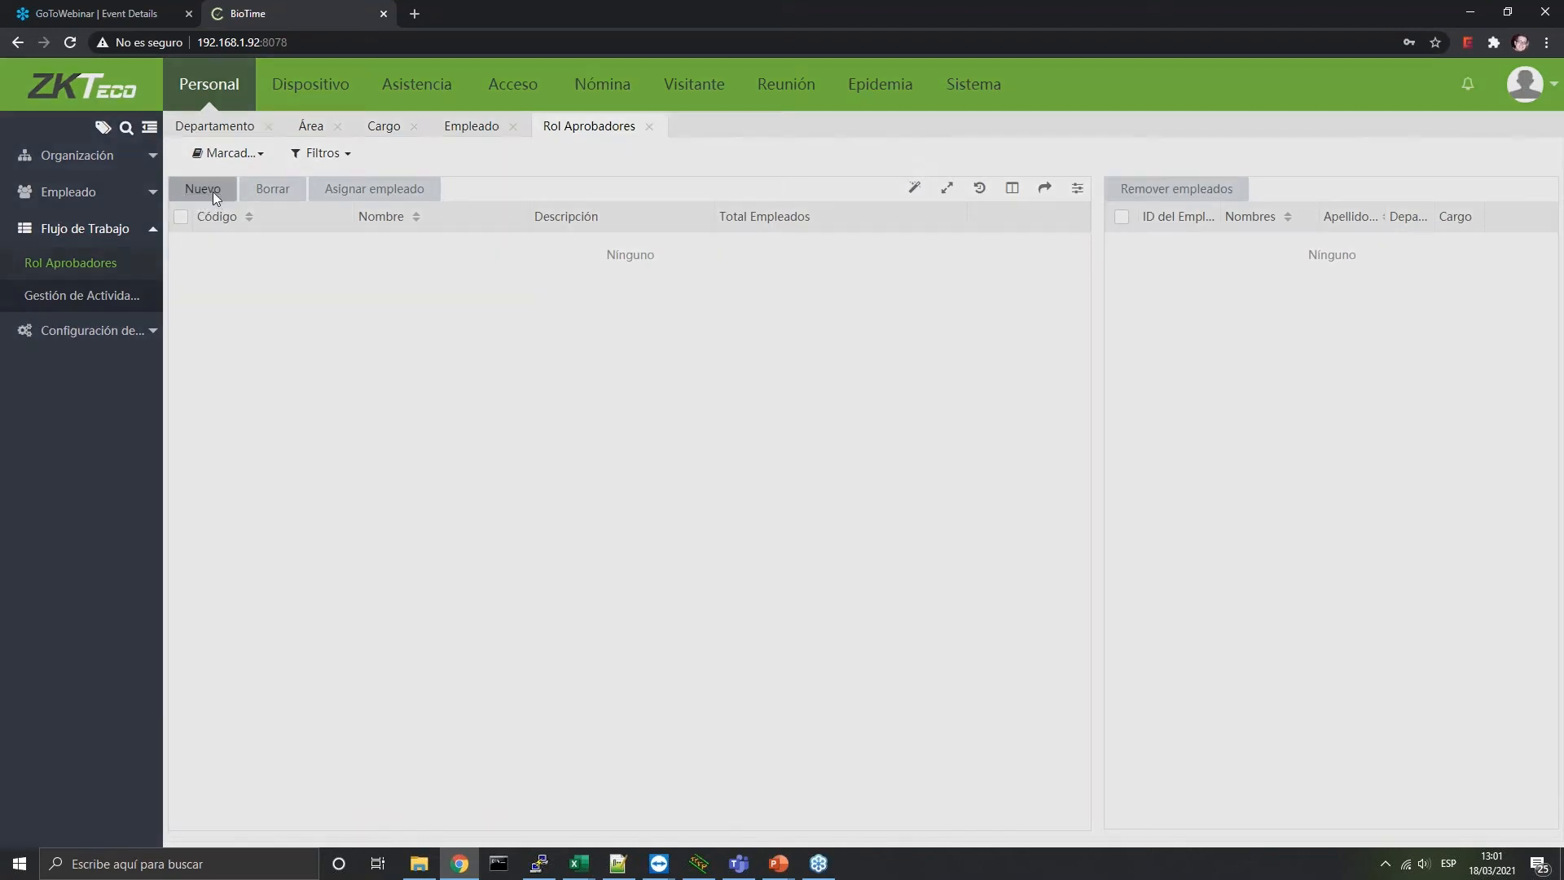
{"action": "left_click", "coordinate": [768, 413]}
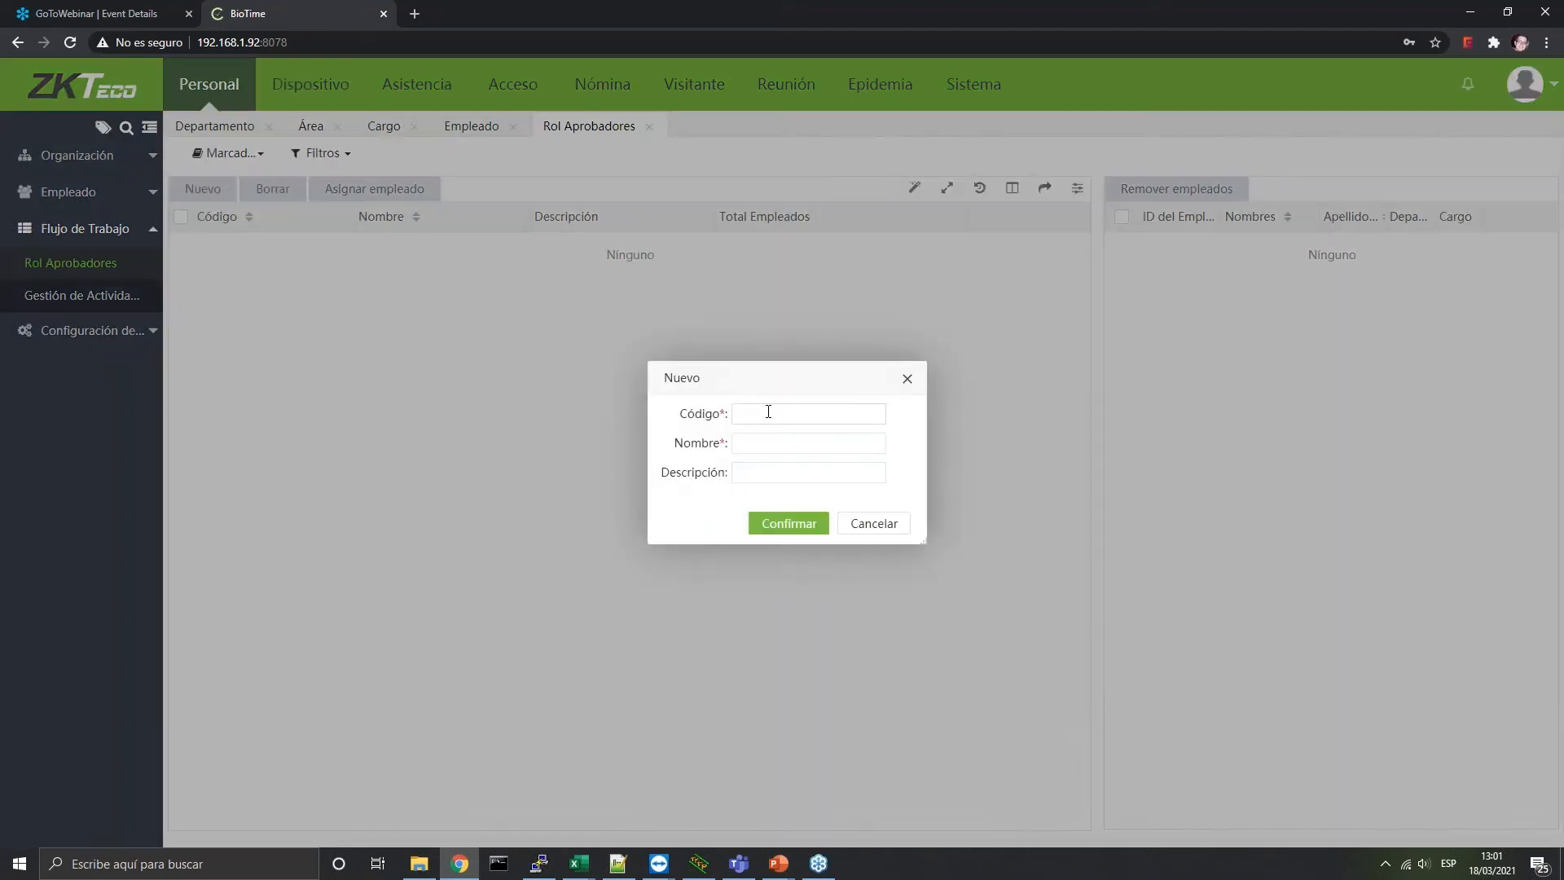
{"action": "type", "text": "1"}
{"action": "left_click", "coordinate": [834, 448]}
{"action": "type", "text": "Manager"}
{"action": "left_click", "coordinate": [756, 518]}
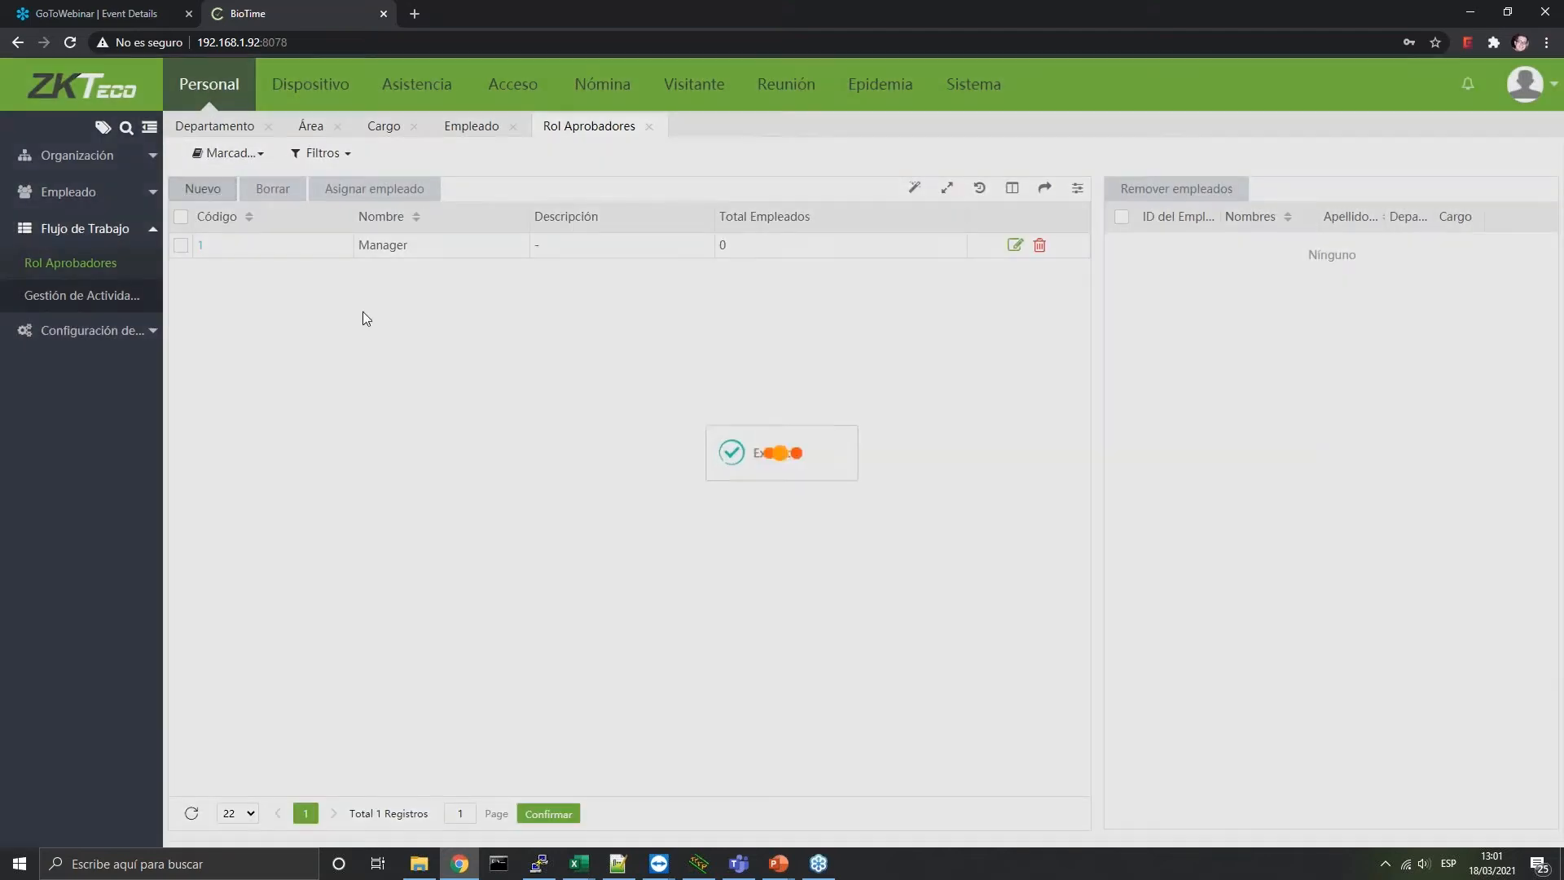
{"action": "left_click", "coordinate": [841, 420]}
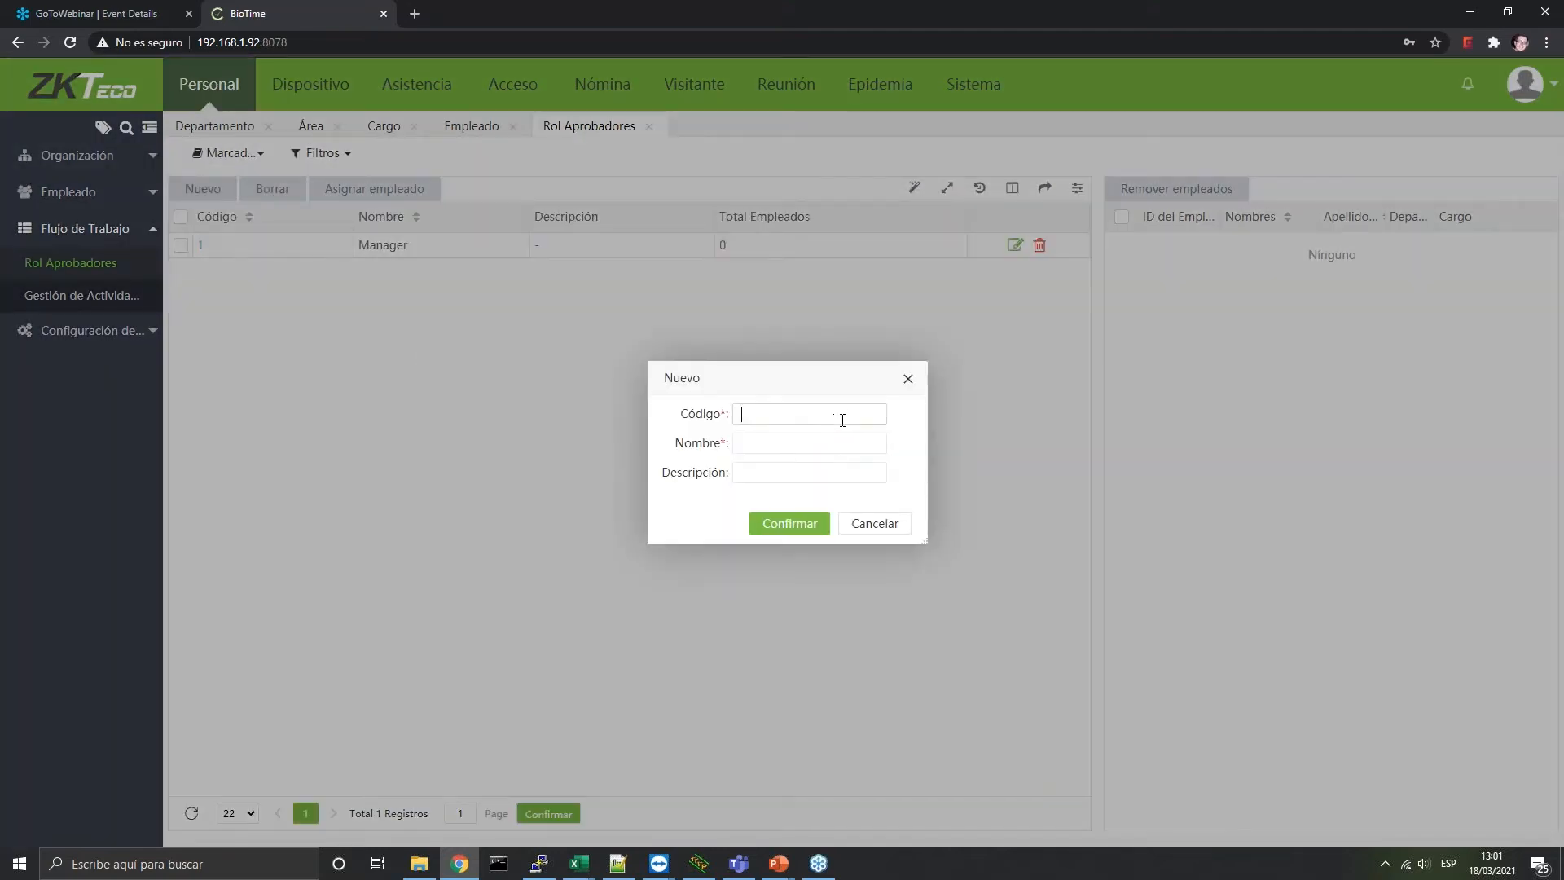
{"action": "type", "text": "2 C"}
{"action": "left_click", "coordinate": [788, 523]}
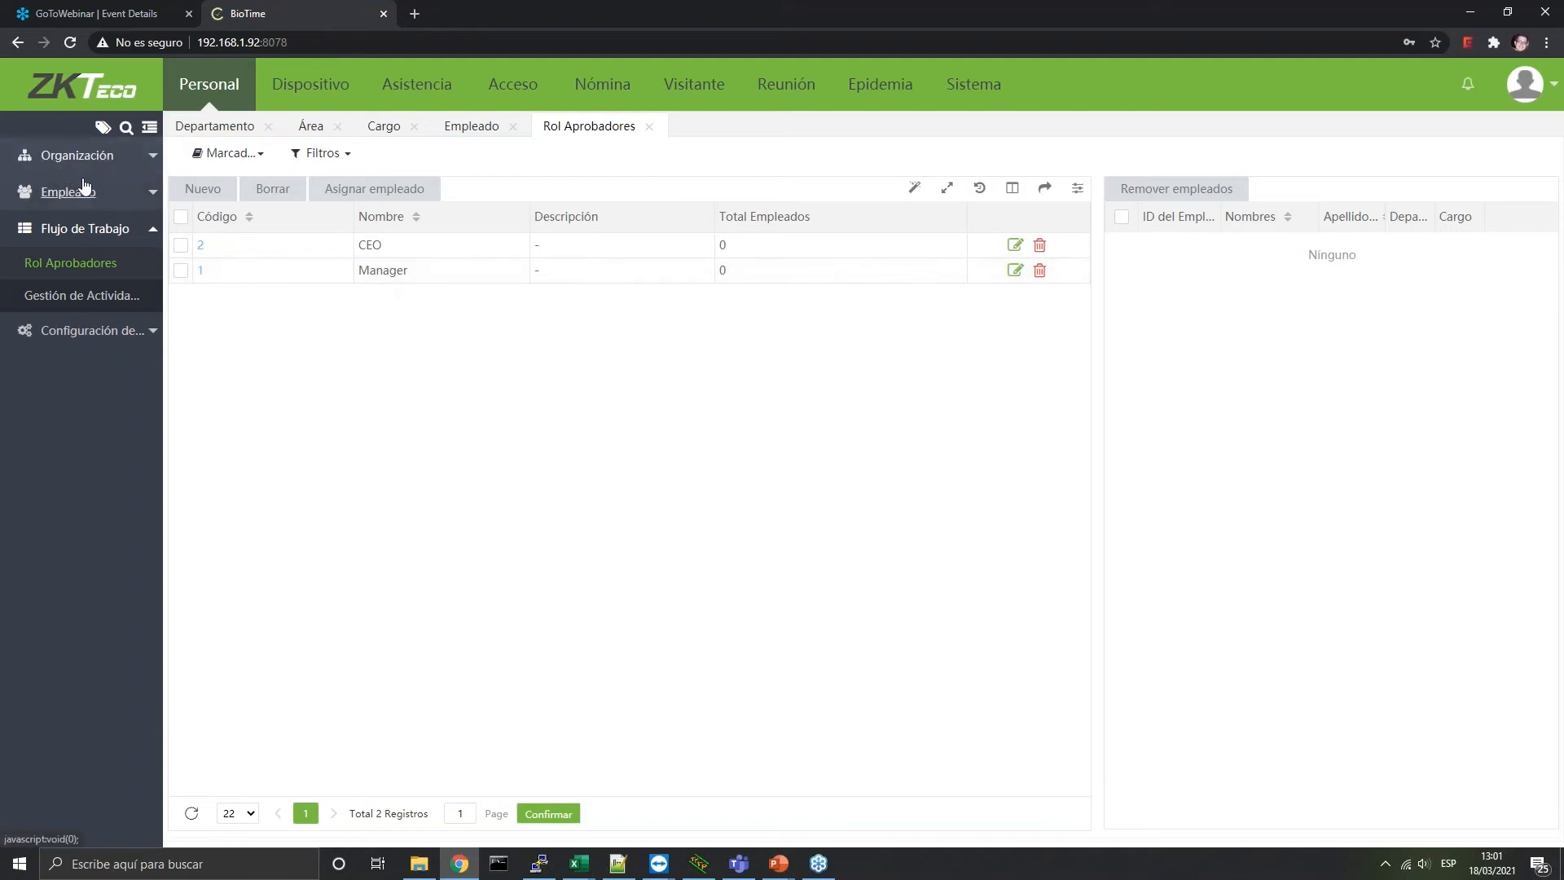
Assign the only employee to the Manager approver role
{"action": "left_click", "coordinate": [203, 273]}
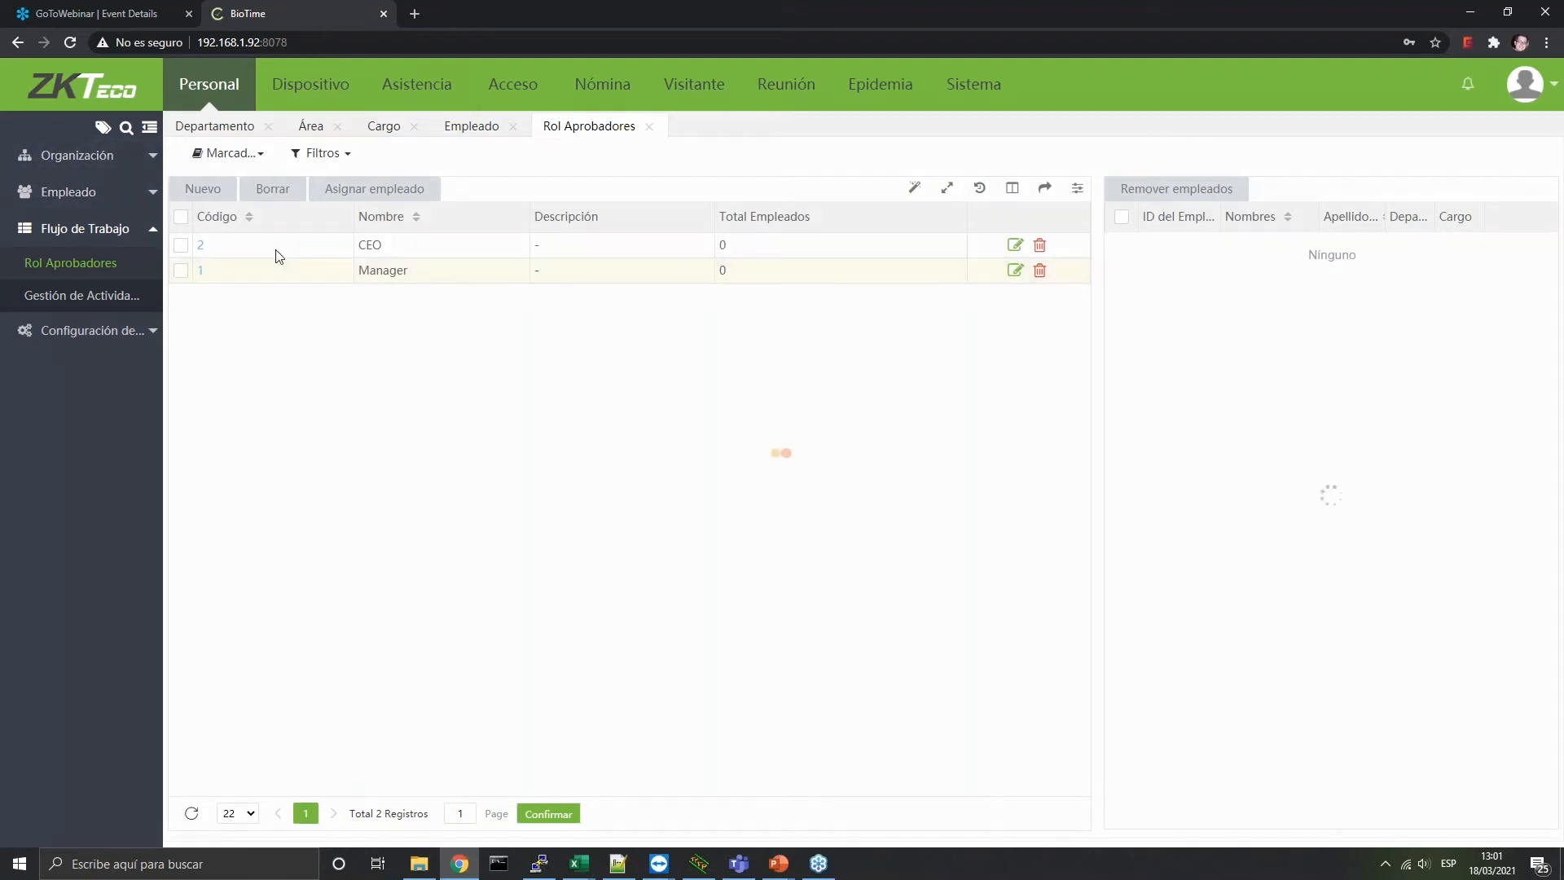
{"action": "left_click", "coordinate": [822, 522]}
{"action": "left_click", "coordinate": [181, 270]}
{"action": "left_click", "coordinate": [415, 194]}
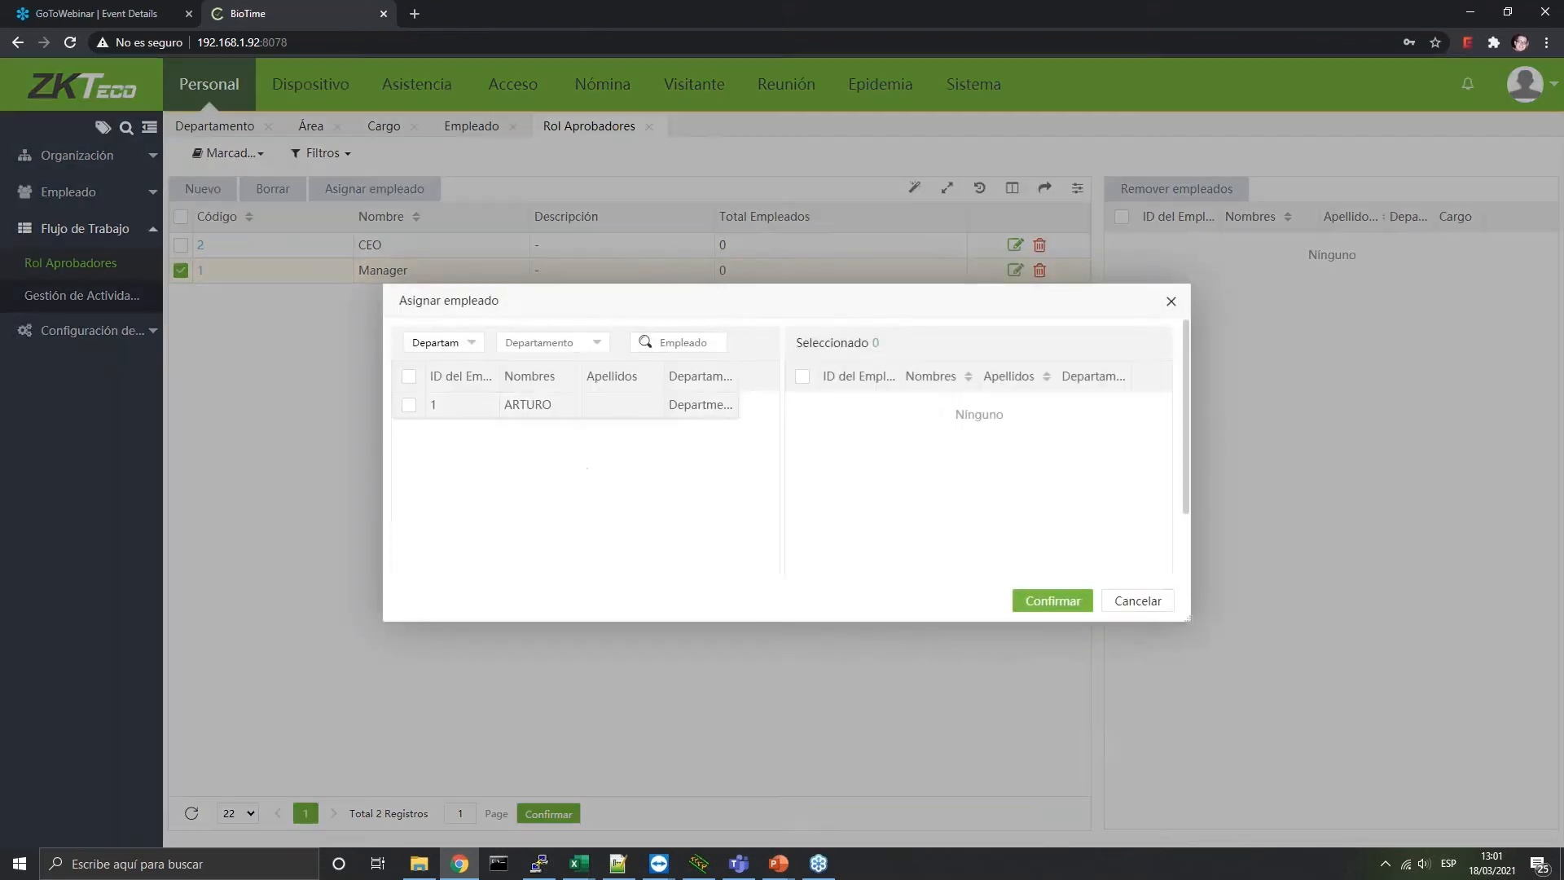
{"action": "left_click", "coordinate": [409, 404]}
{"action": "left_click", "coordinate": [1052, 600]}
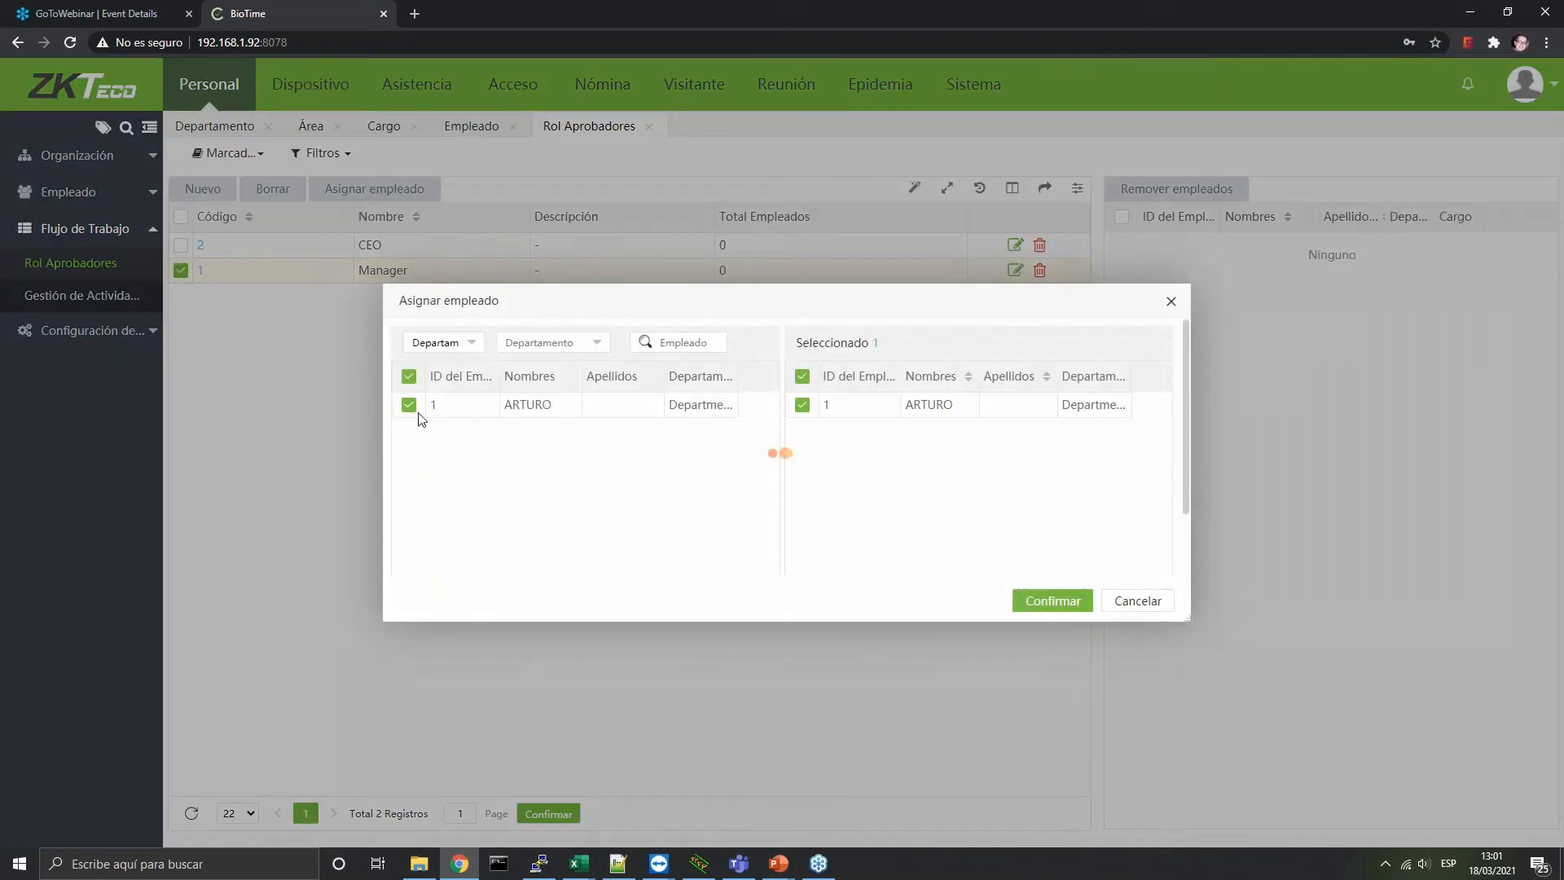
{"action": "left_click", "coordinate": [82, 297]}
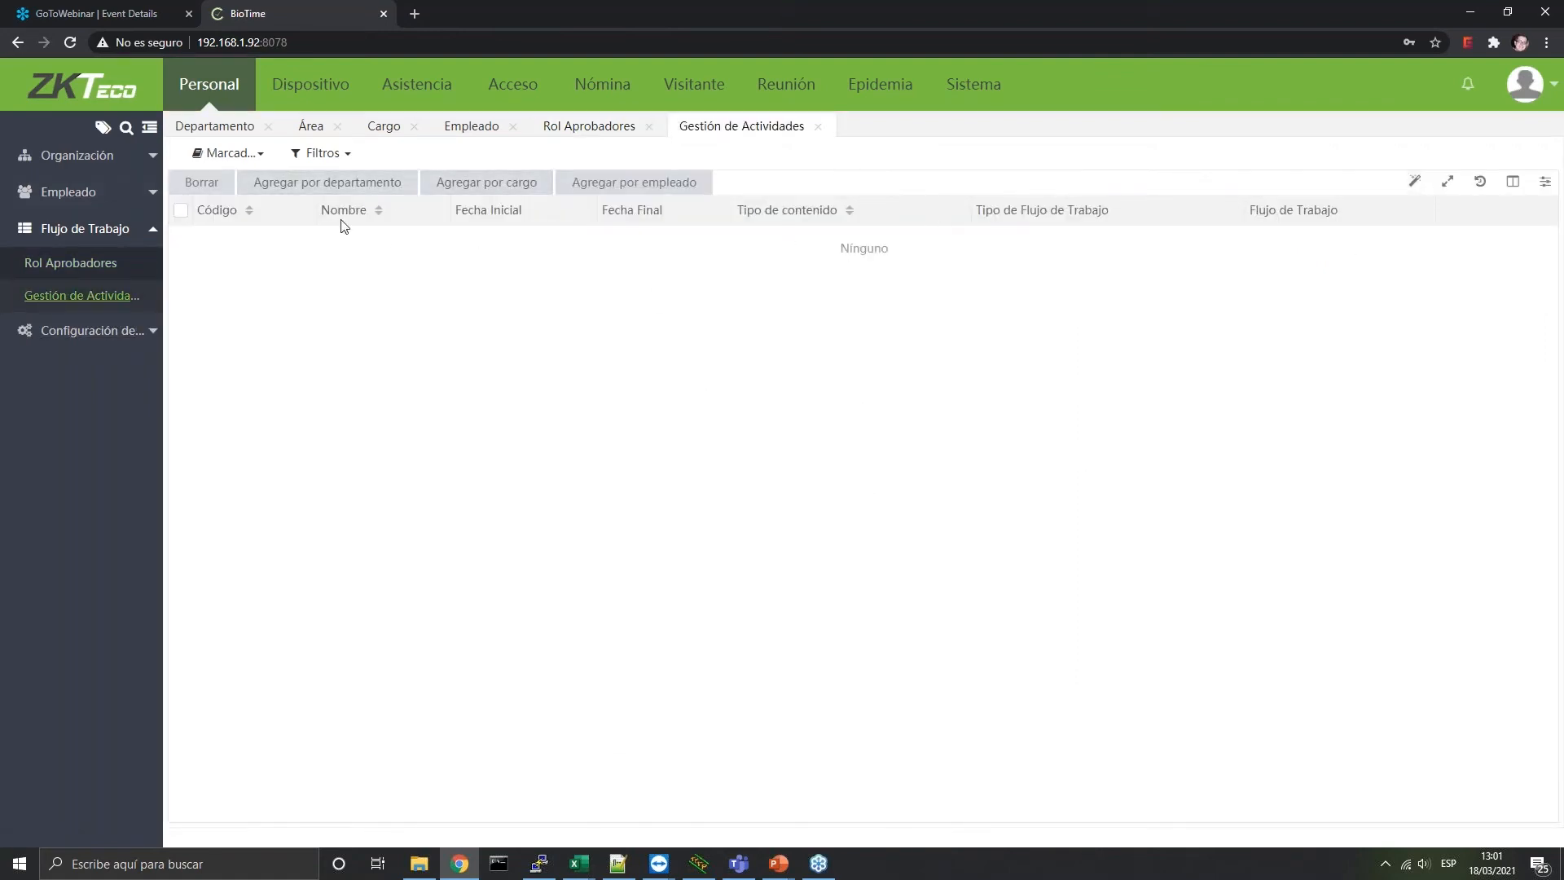
Start a department workflow with code 1, name Fichajes Manuales, type Marcaciones Manuales, department Department
{"action": "left_click", "coordinate": [356, 191]}
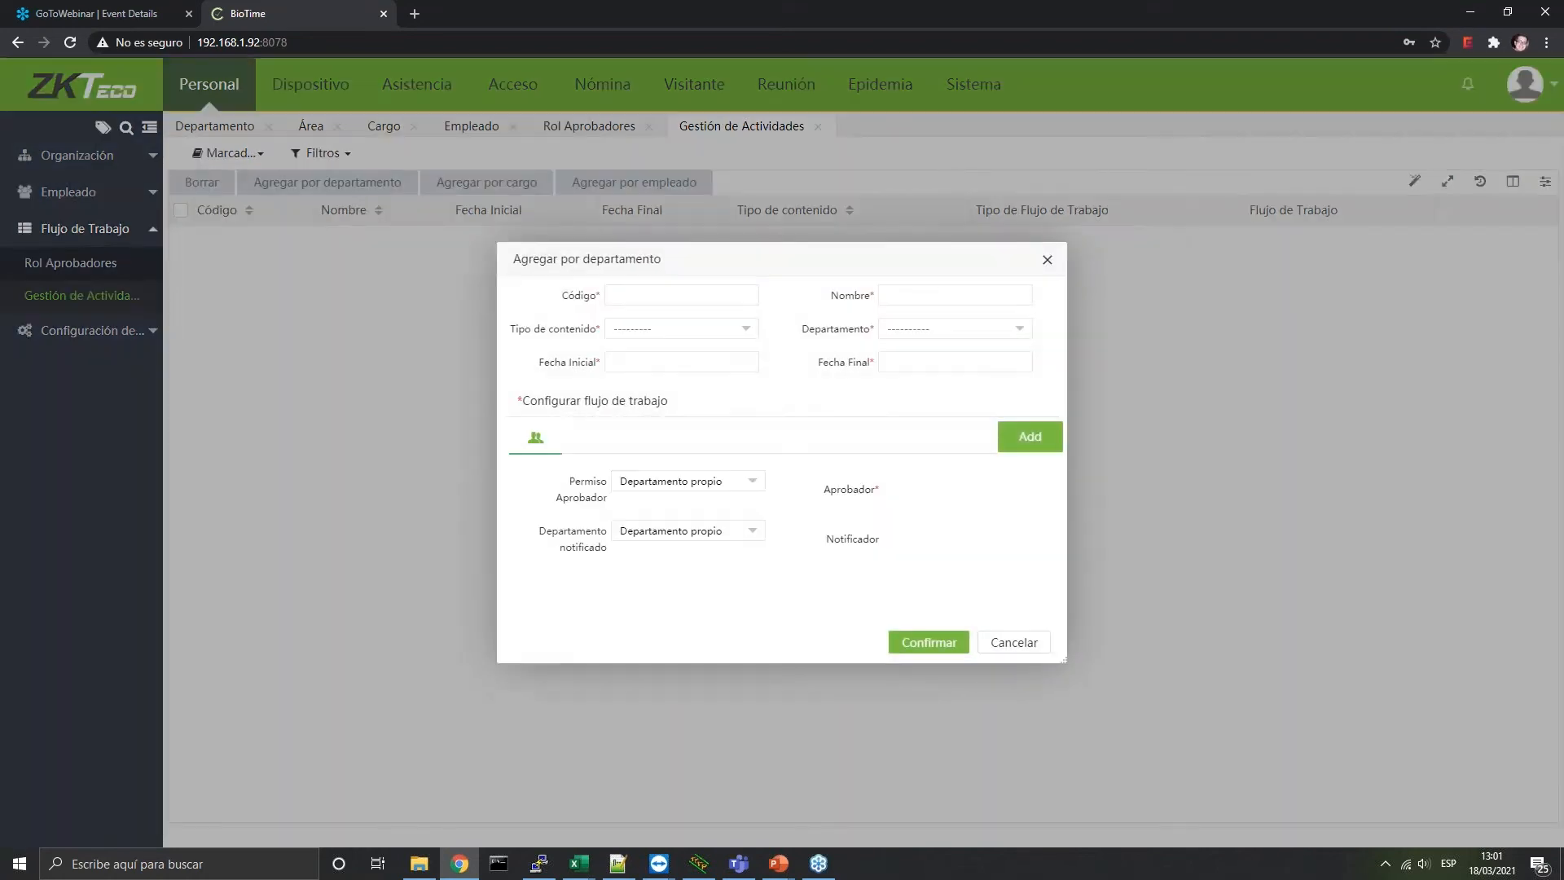
{"action": "left_click", "coordinate": [643, 297]}
{"action": "type", "text": "1"}
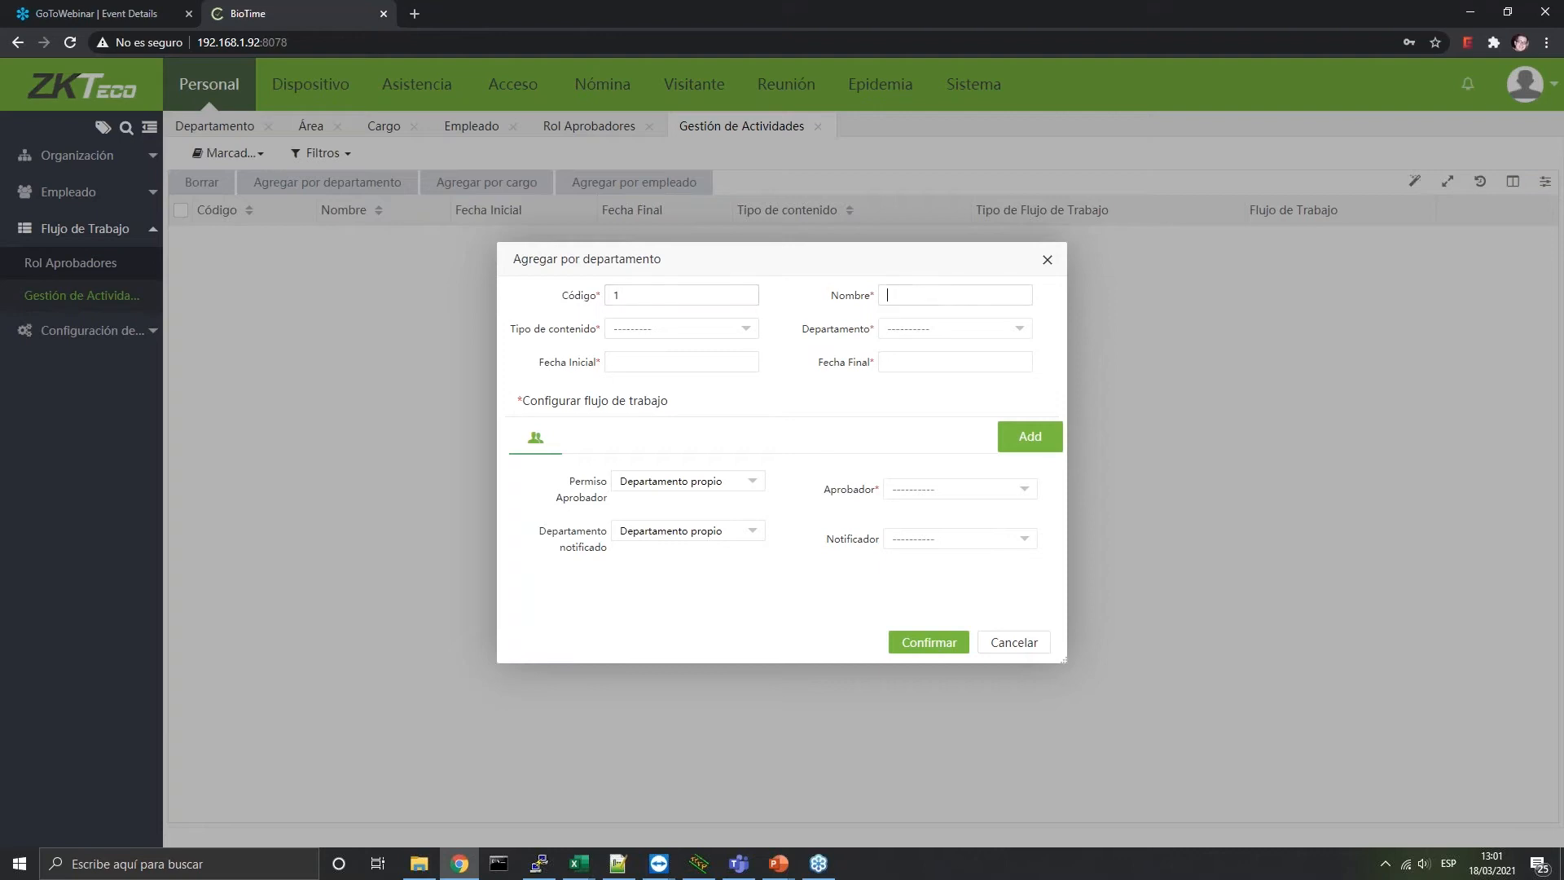
{"action": "type", "text": "Fuca"}
{"action": "type", "text": "ichajes"}
{"action": "type", "text": " Manua"}
{"action": "left_click", "coordinate": [684, 327]}
{"action": "left_click", "coordinate": [676, 372]}
{"action": "left_click", "coordinate": [925, 339]}
{"action": "left_click", "coordinate": [928, 371]}
Set the workflow's validity from 2021-03-18 to 2028-03-31
{"action": "left_click", "coordinate": [672, 360]}
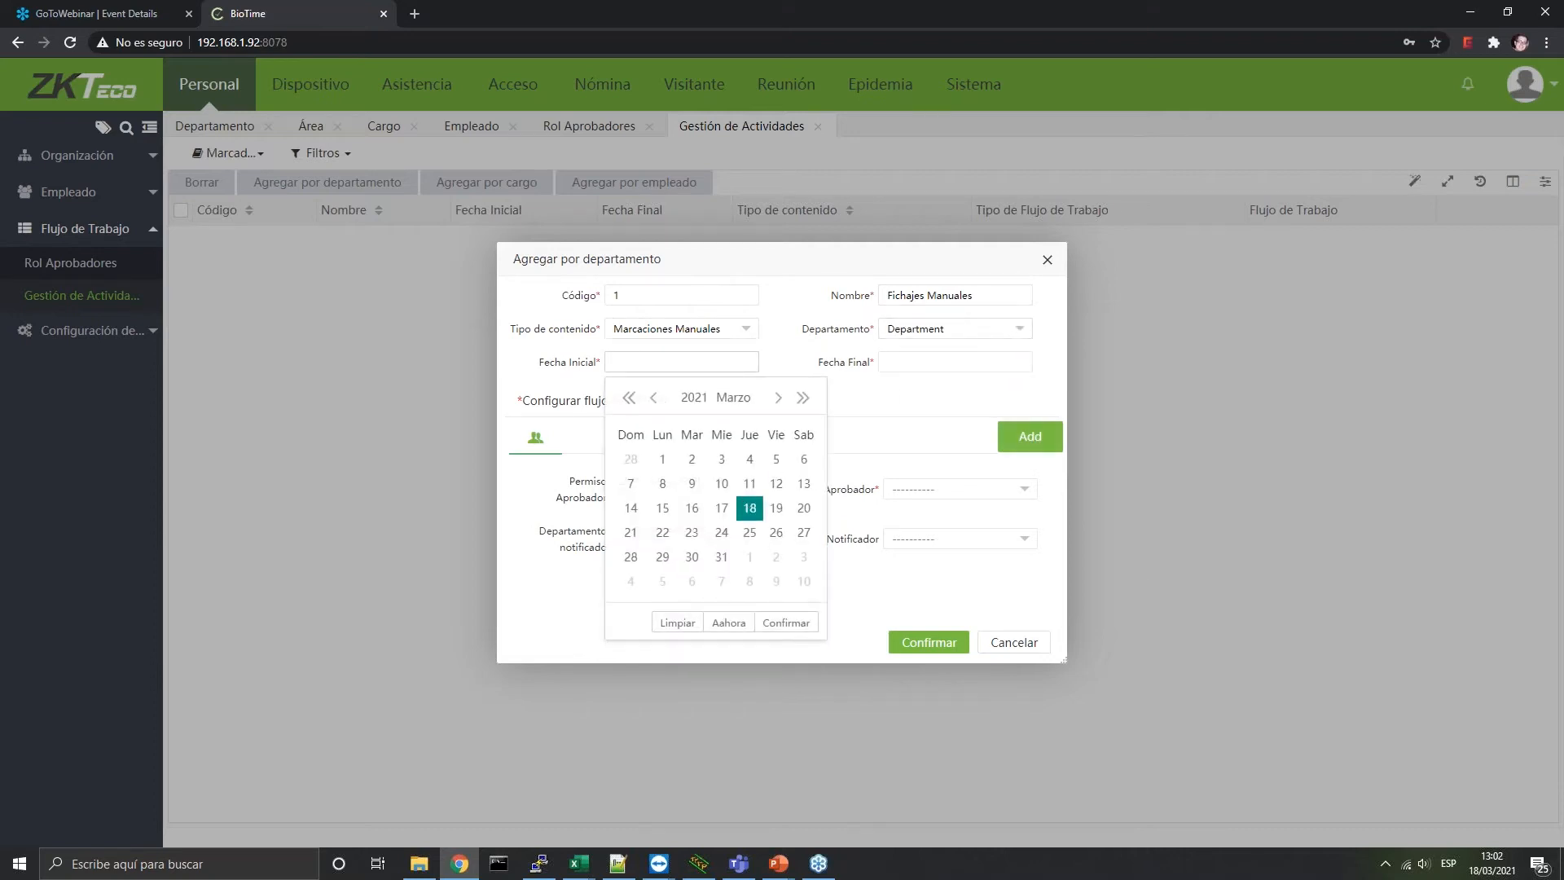
{"action": "left_click", "coordinate": [749, 508]}
{"action": "left_click", "coordinate": [896, 361]}
{"action": "left_click", "coordinate": [1078, 398]}
{"action": "left_click", "coordinate": [1078, 398]}
{"action": "left_click", "coordinate": [1078, 398]}
{"action": "left_click", "coordinate": [1078, 399]}
{"action": "left_click", "coordinate": [1077, 398]}
{"action": "left_click", "coordinate": [1077, 398]}
{"action": "left_click", "coordinate": [1077, 399]}
{"action": "left_click", "coordinate": [1050, 559]}
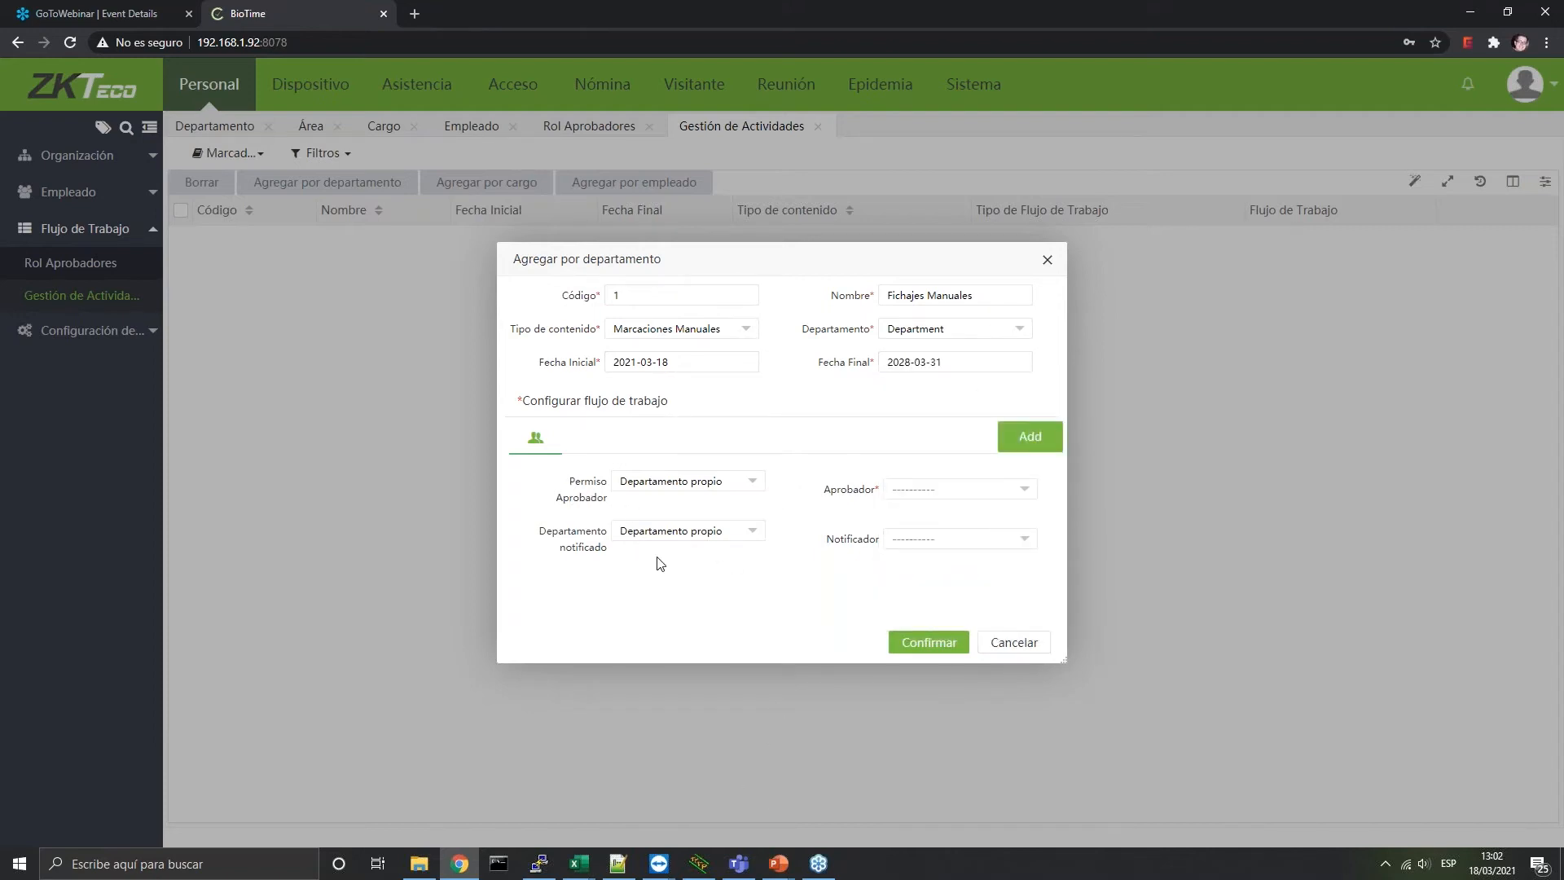
Make Manager the first step's approver and notifier, with own-department approver permission
{"action": "left_click", "coordinate": [955, 493]}
{"action": "left_click", "coordinate": [931, 531]}
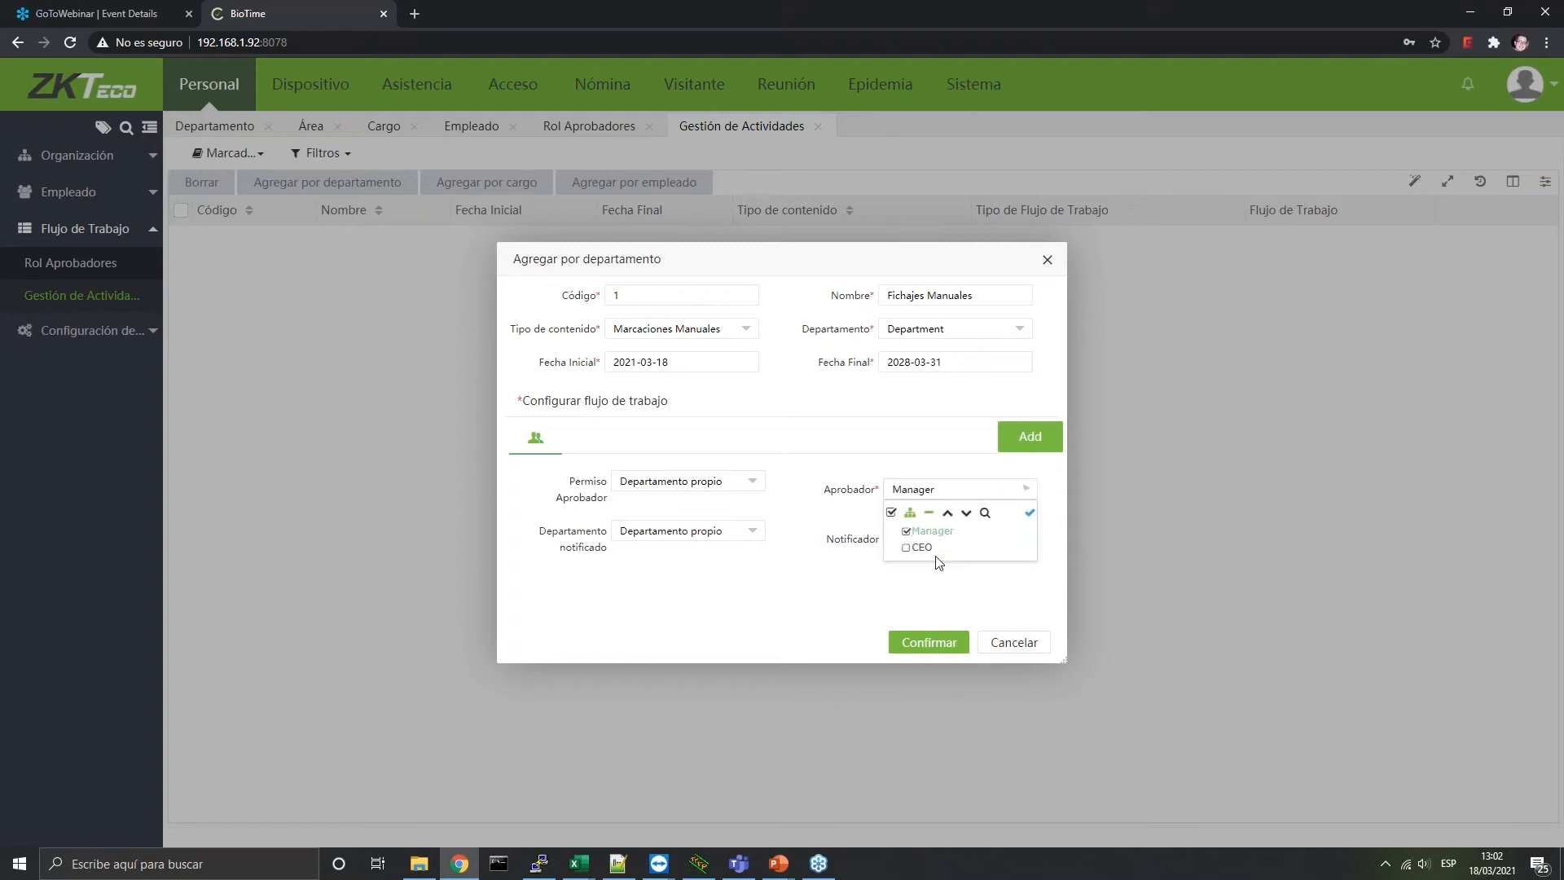
{"action": "left_click", "coordinate": [916, 540]}
{"action": "left_click", "coordinate": [928, 581]}
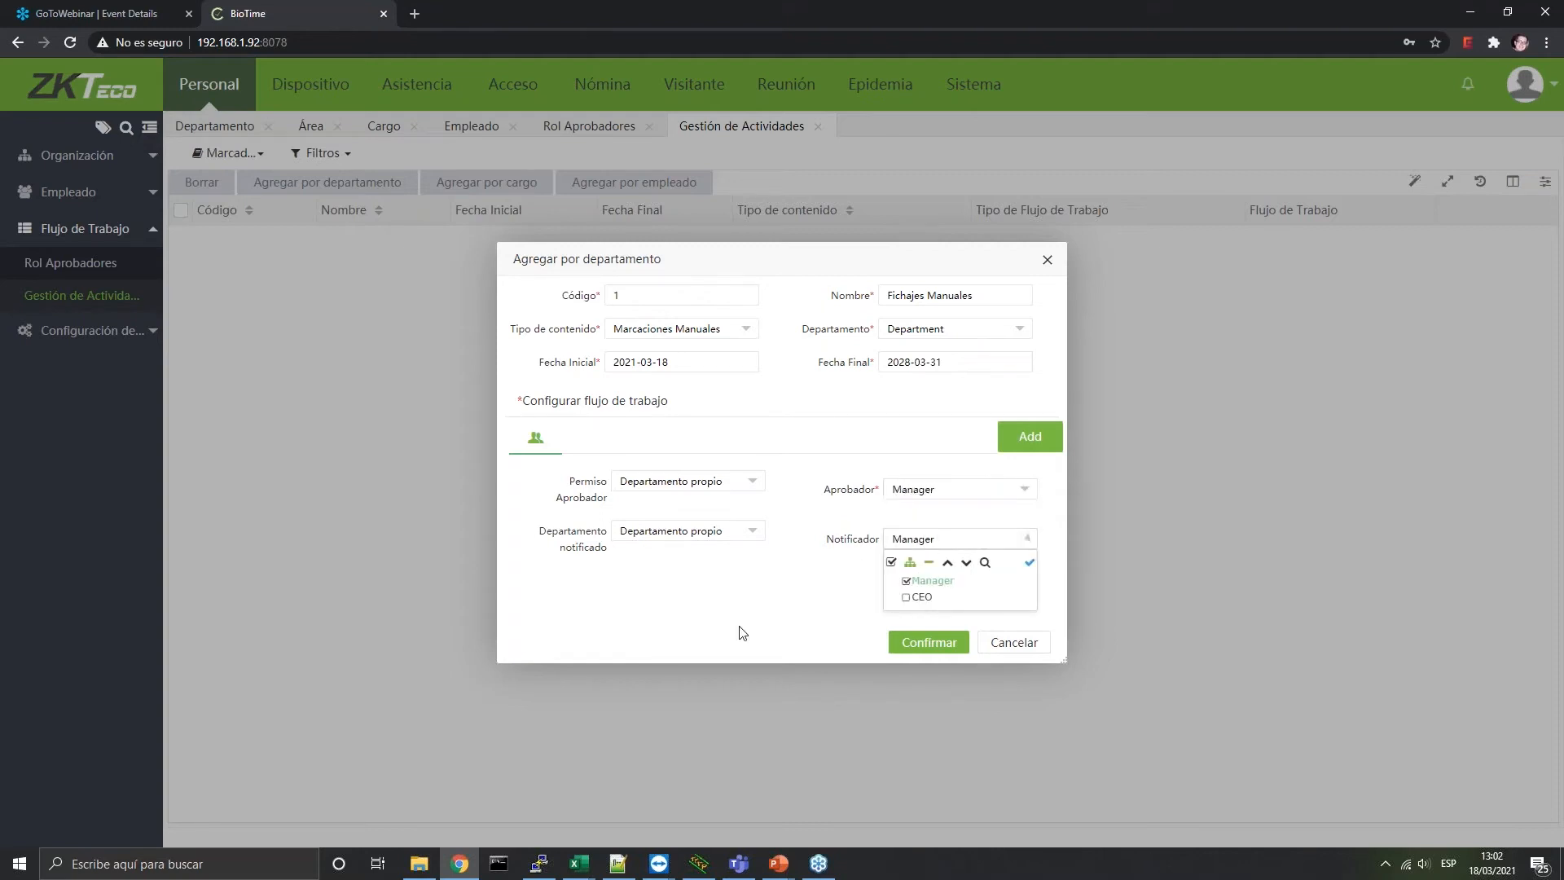
{"action": "left_click", "coordinate": [739, 632]}
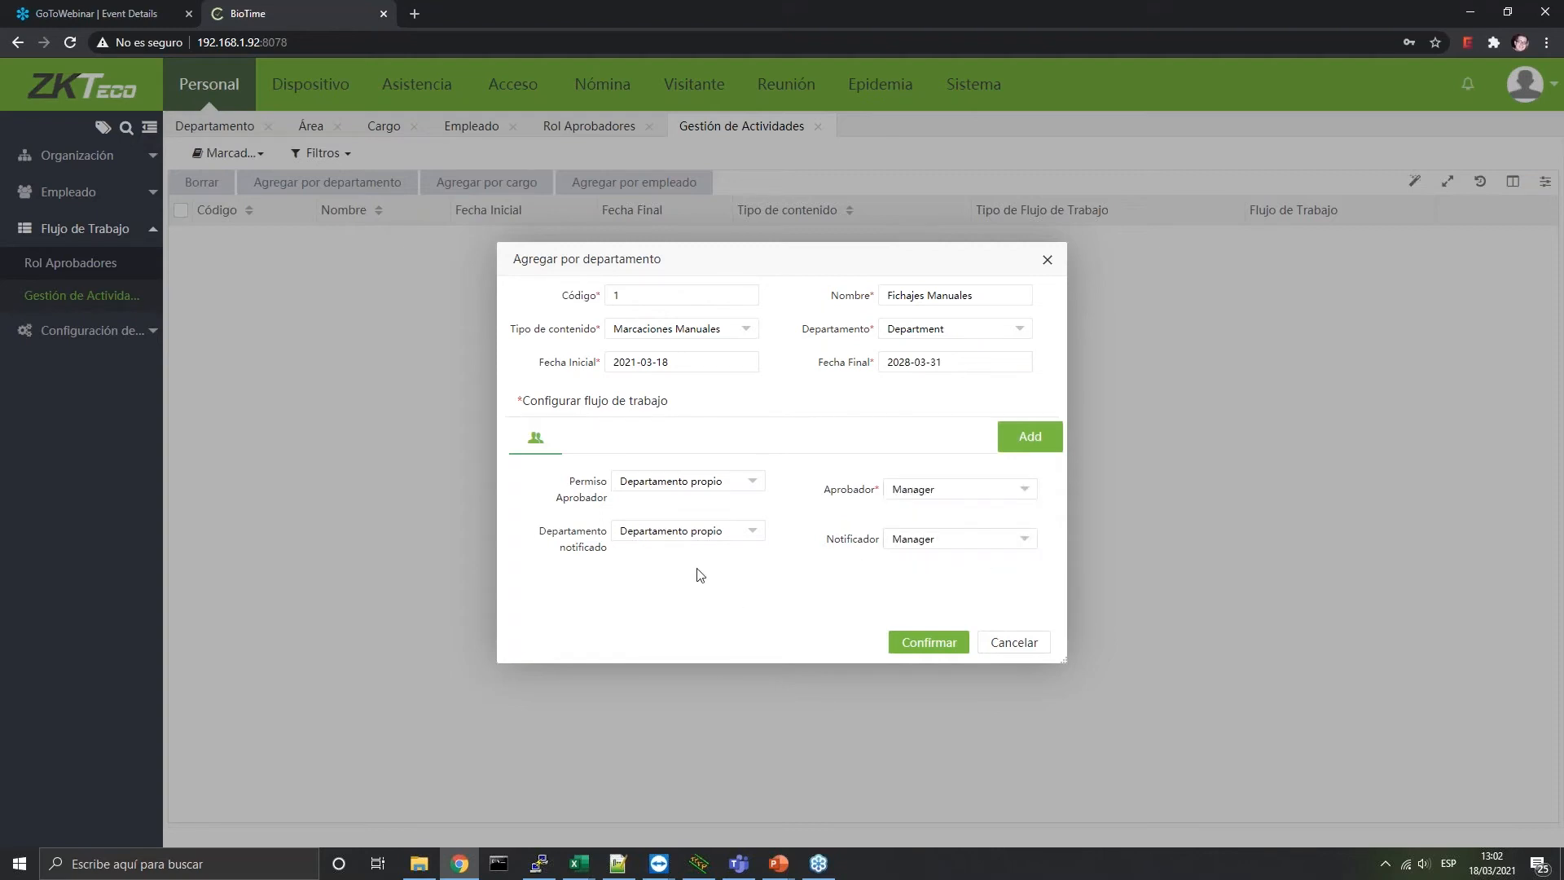
{"action": "left_click", "coordinate": [706, 487]}
{"action": "left_click", "coordinate": [699, 487]}
Add a second step with CEO as approver and notifier, permission and notified department Todo
{"action": "left_click", "coordinate": [1030, 436]}
{"action": "left_click", "coordinate": [951, 489]}
{"action": "left_click", "coordinate": [920, 547]}
{"action": "left_click", "coordinate": [933, 543]}
{"action": "left_click", "coordinate": [908, 596]}
{"action": "left_click", "coordinate": [750, 482]}
{"action": "left_click", "coordinate": [693, 524]}
{"action": "left_click", "coordinate": [698, 531]}
{"action": "left_click", "coordinate": [696, 574]}
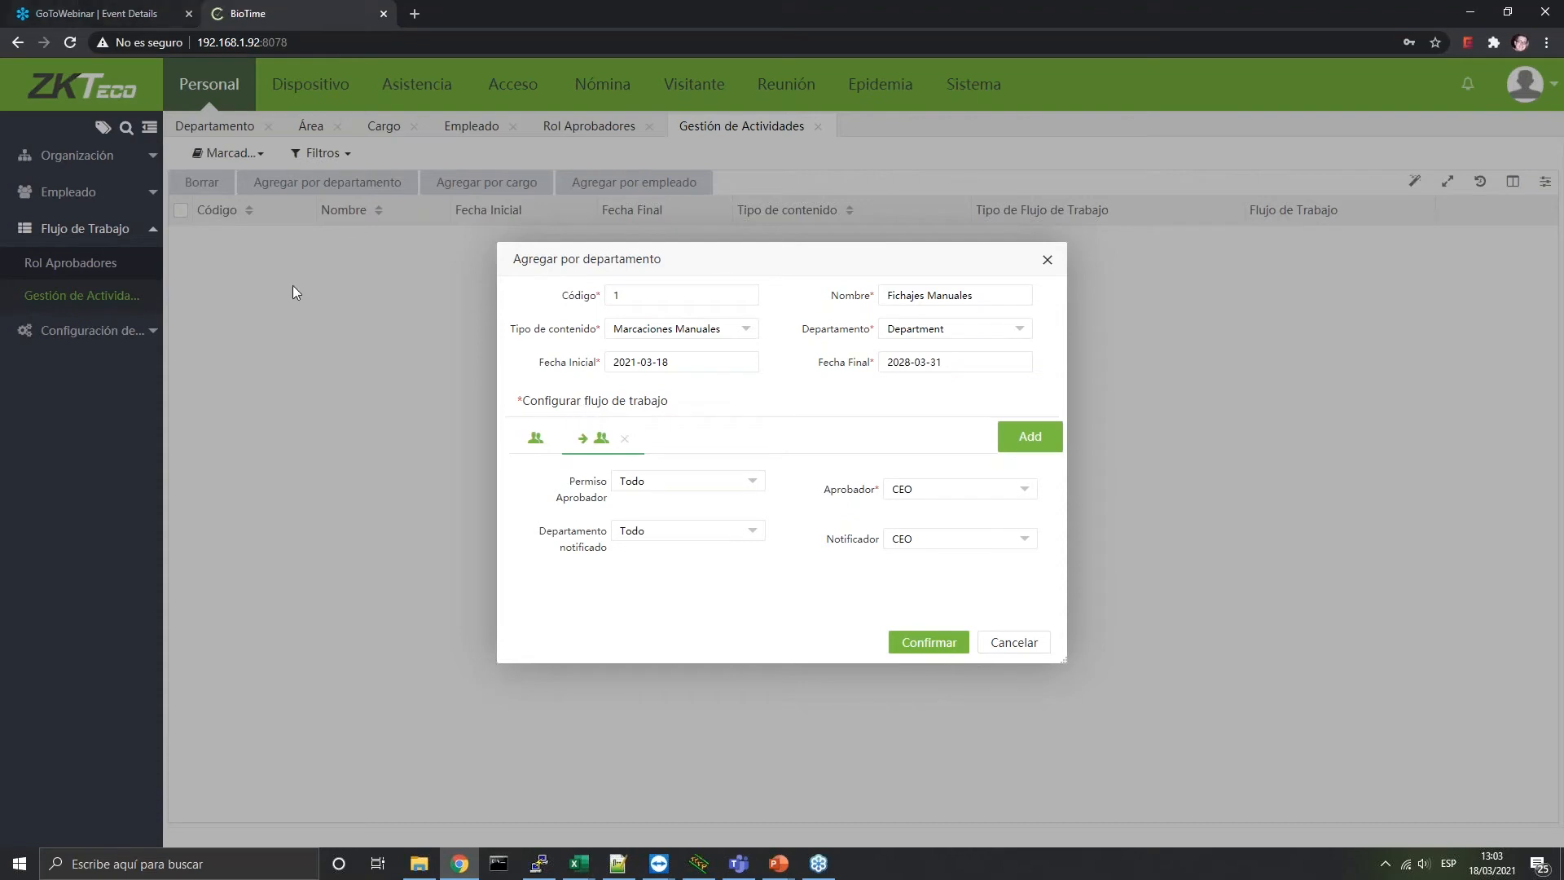
Save the Fichajes Manuales workflow and open the Documento certification page under Configuración
{"action": "left_click", "coordinate": [935, 642]}
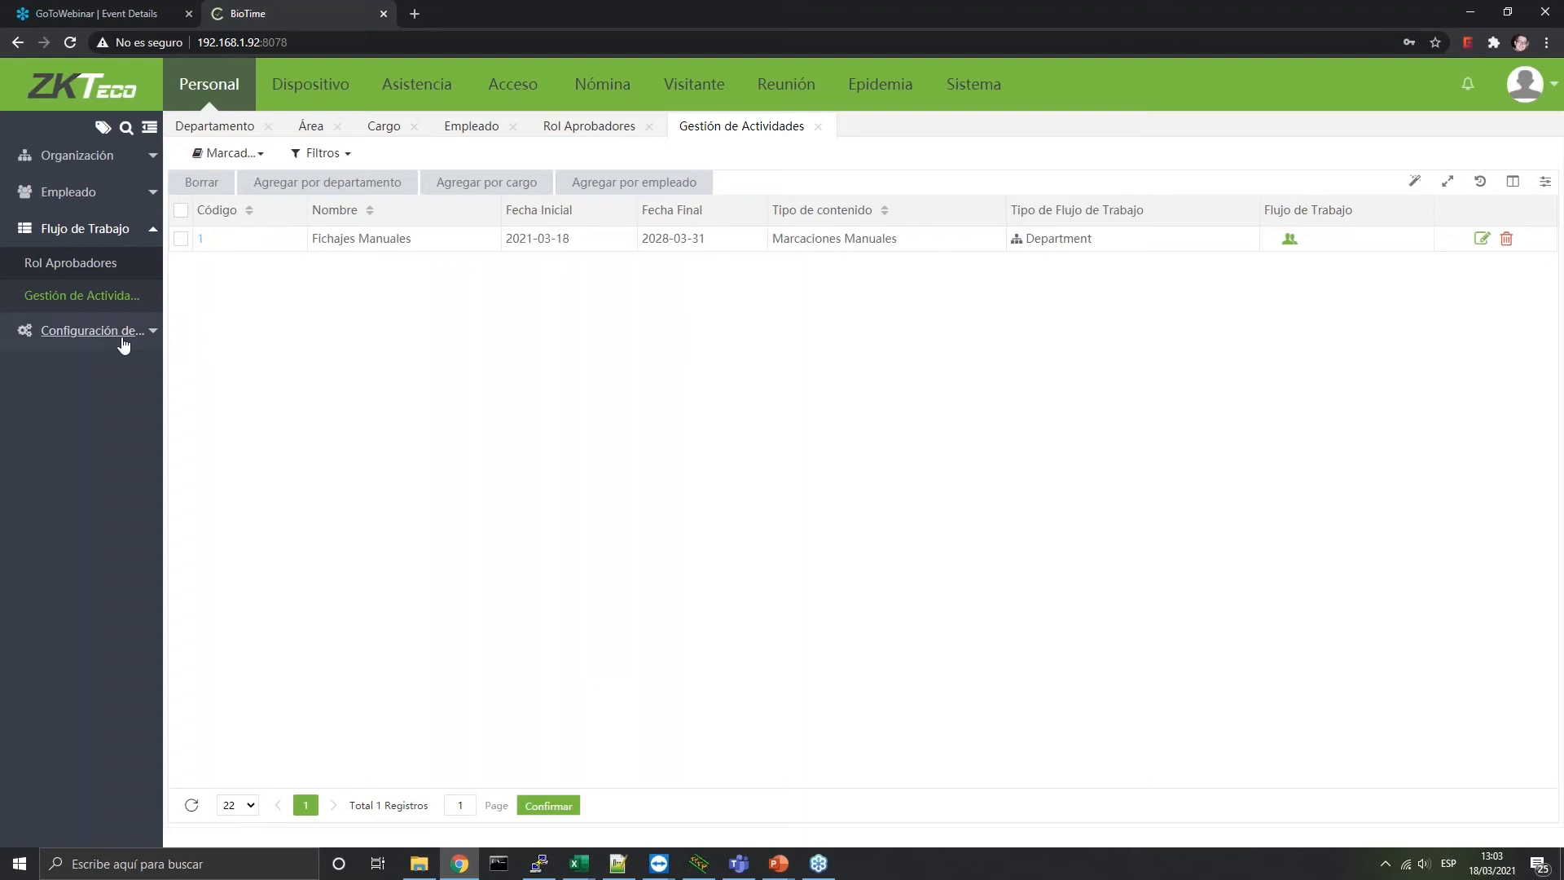
{"action": "left_click", "coordinate": [81, 331]}
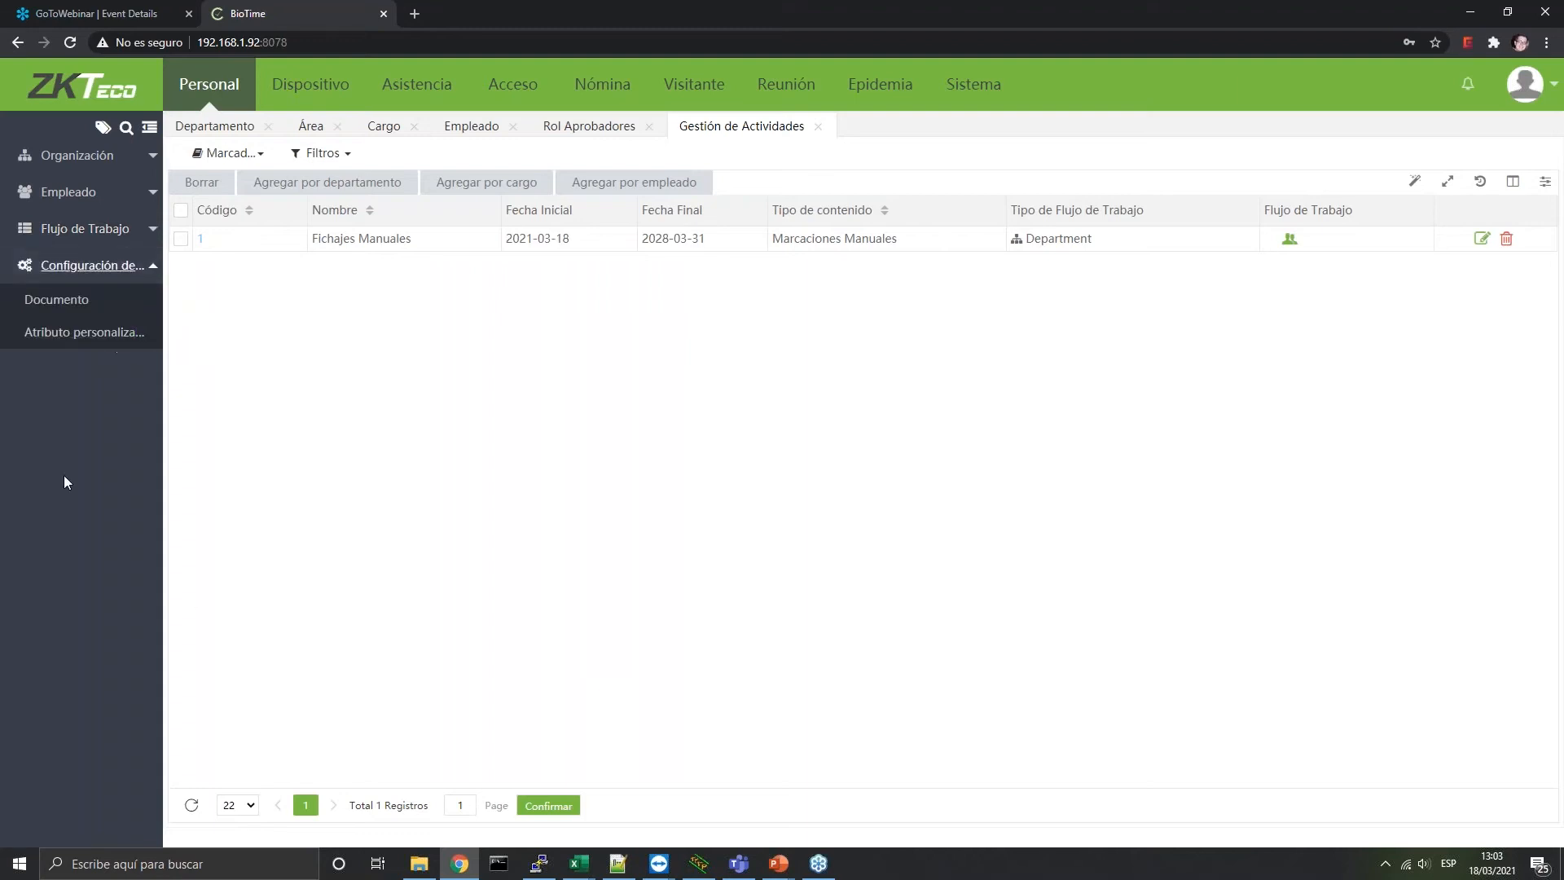
{"action": "left_click", "coordinate": [74, 313]}
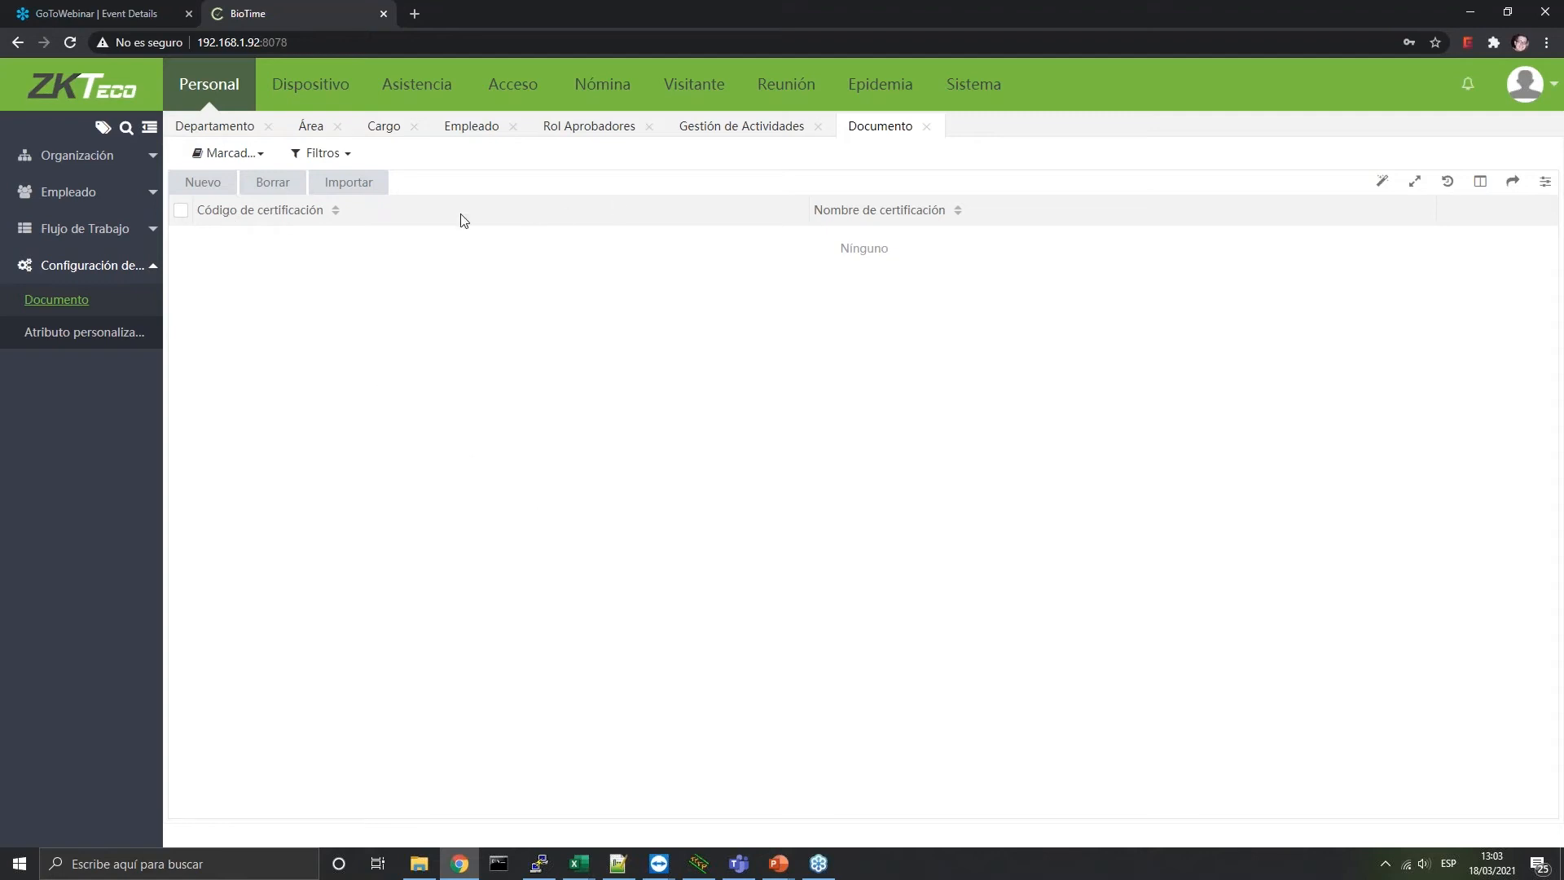
Close the Departamento, Área, Cargo, Empleado and Rol Aprobadores page tabs
{"action": "left_click", "coordinate": [267, 127]}
{"action": "left_click", "coordinate": [215, 128]}
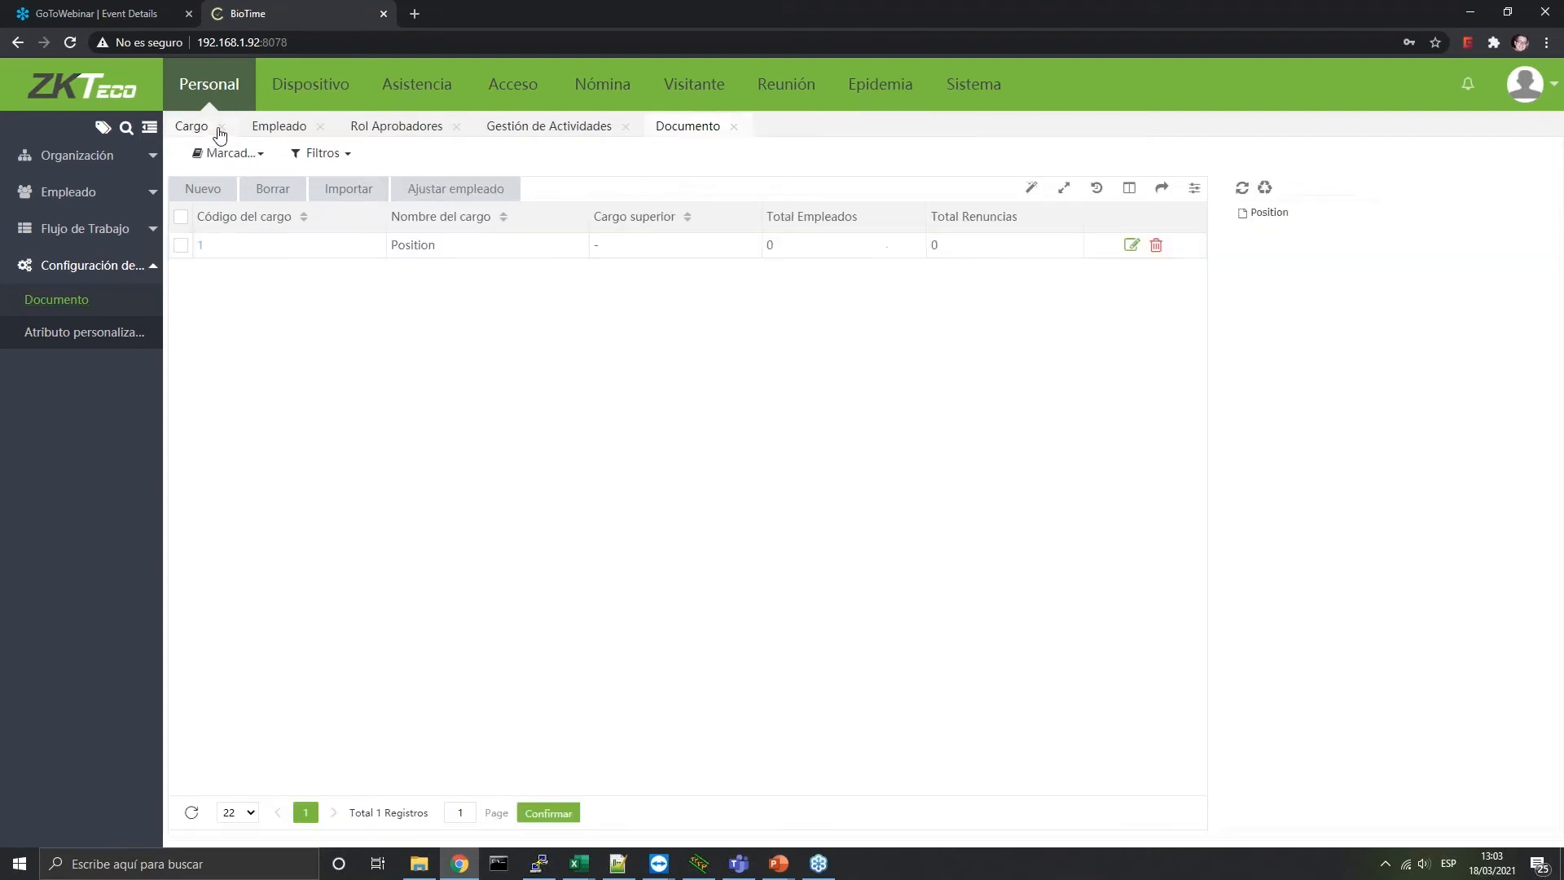
{"action": "left_click", "coordinate": [221, 127]}
{"action": "left_click", "coordinate": [243, 127]}
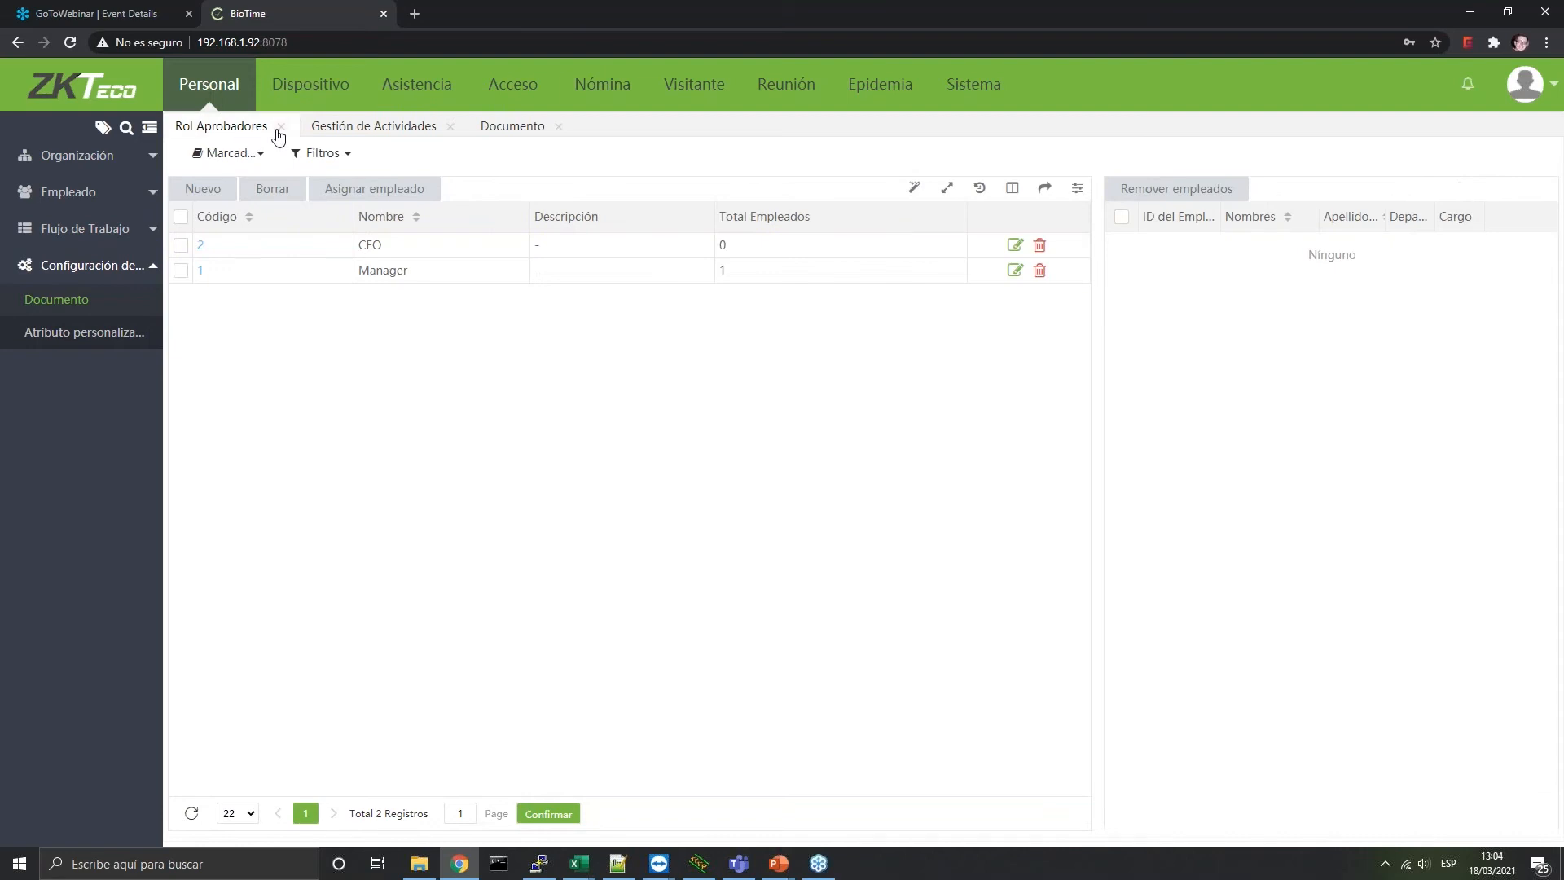
{"action": "left_click", "coordinate": [281, 127]}
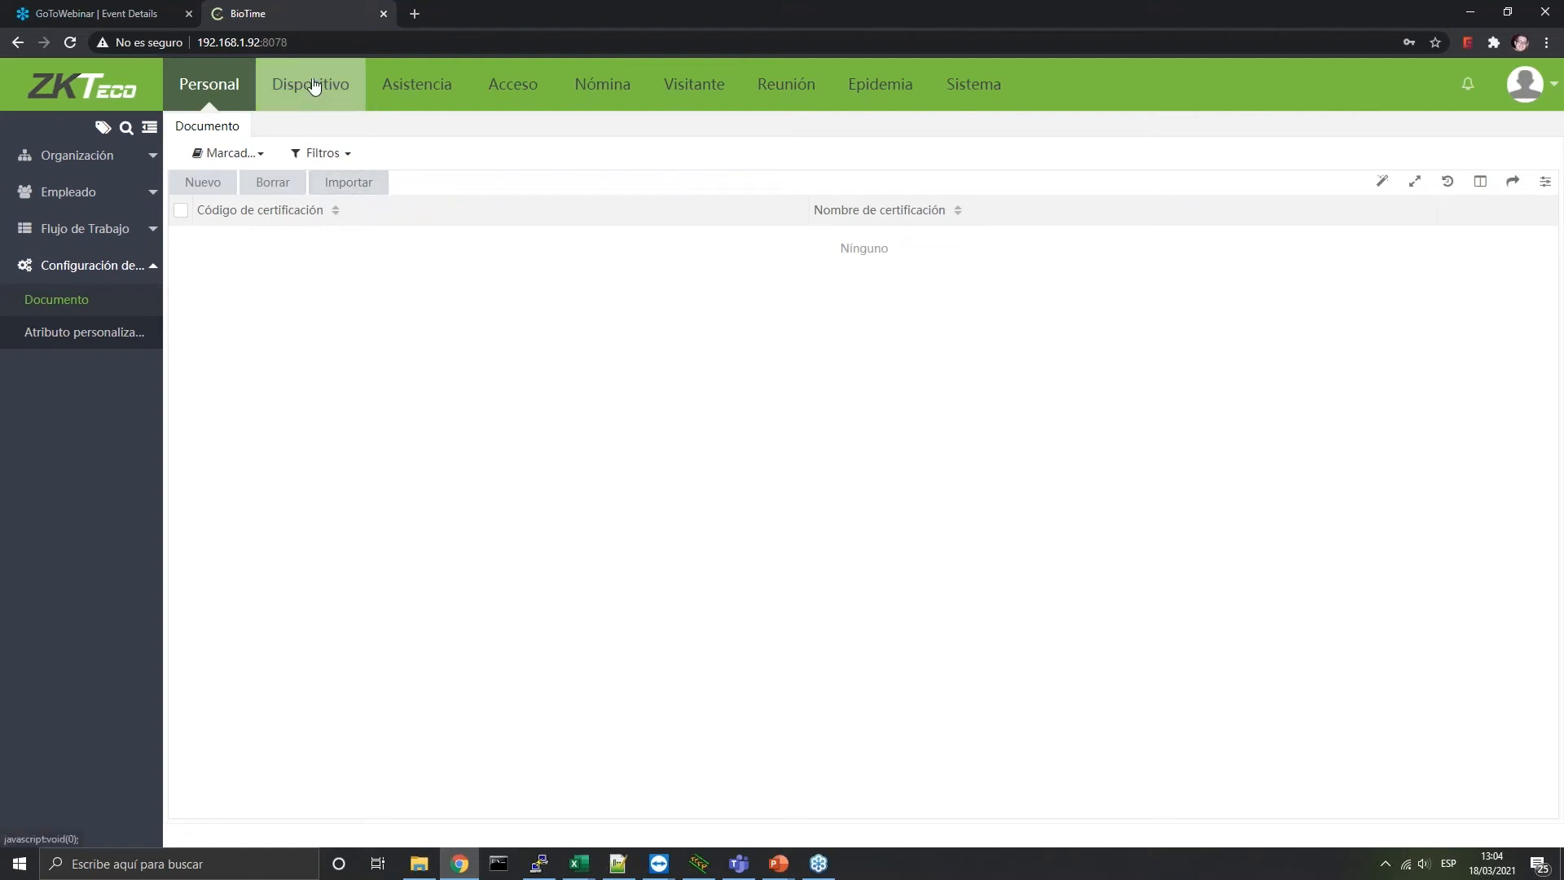
{"action": "left_click", "coordinate": [309, 92]}
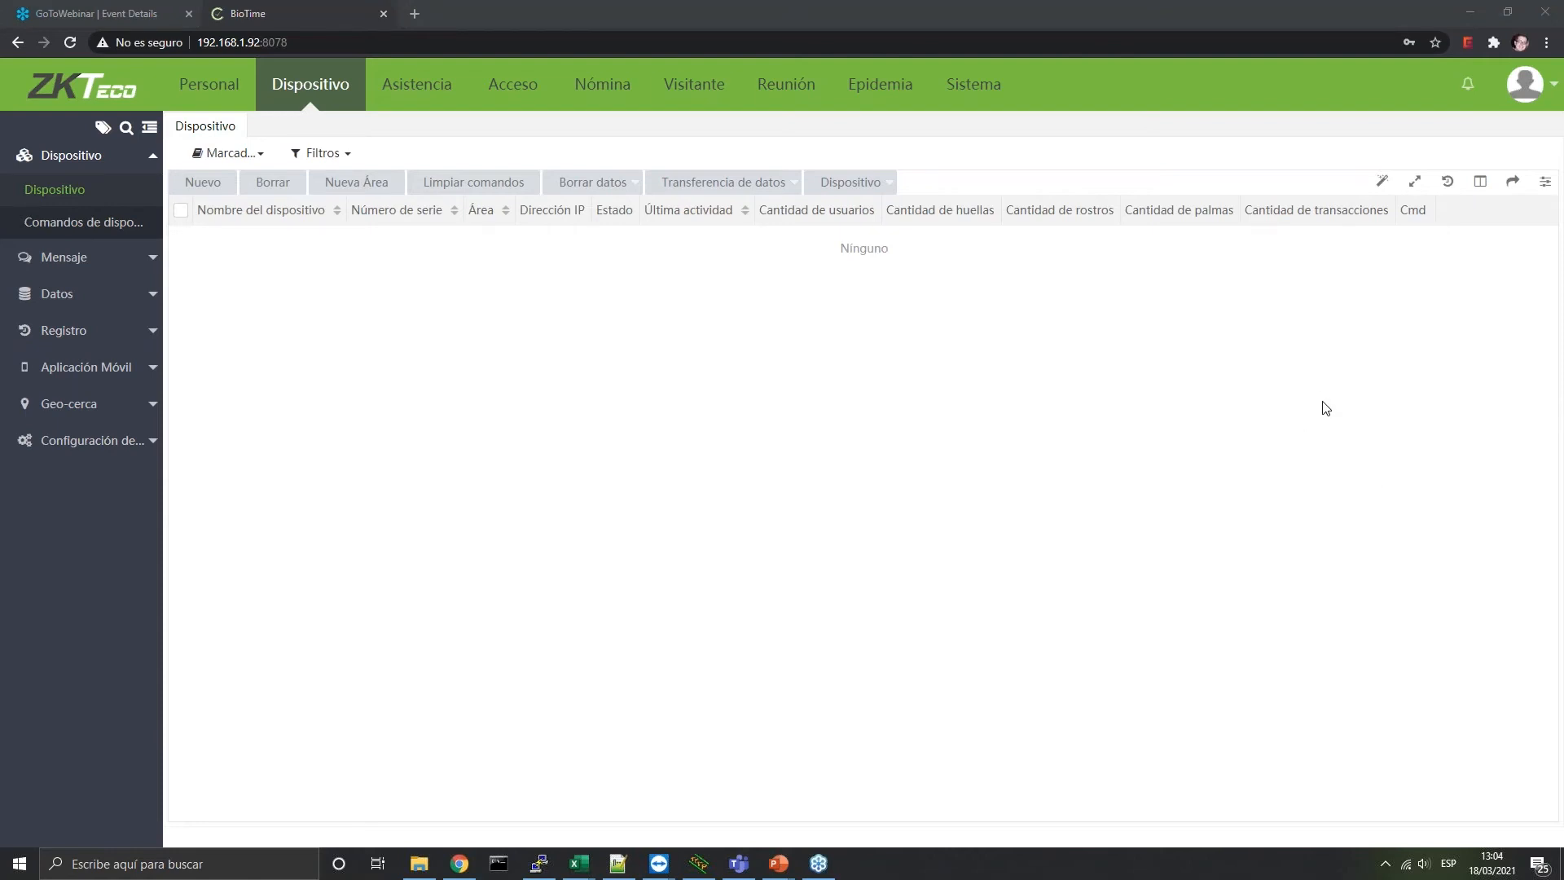
{"action": "left_click", "coordinate": [1042, 404]}
{"action": "left_click", "coordinate": [415, 14]}
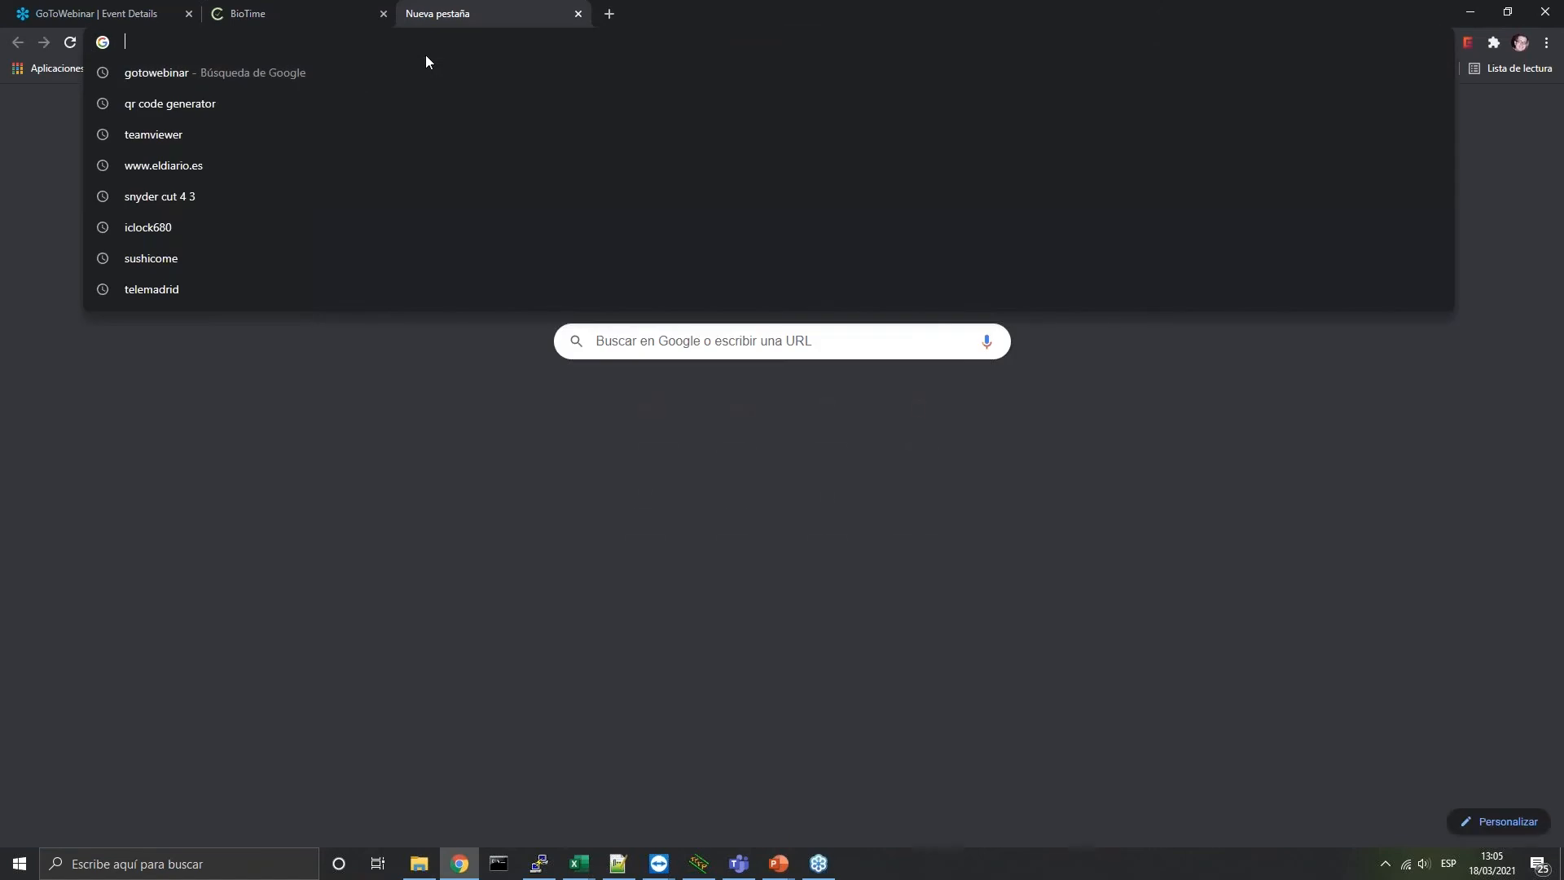
{"action": "type", "text": "www.zkteco.com"}
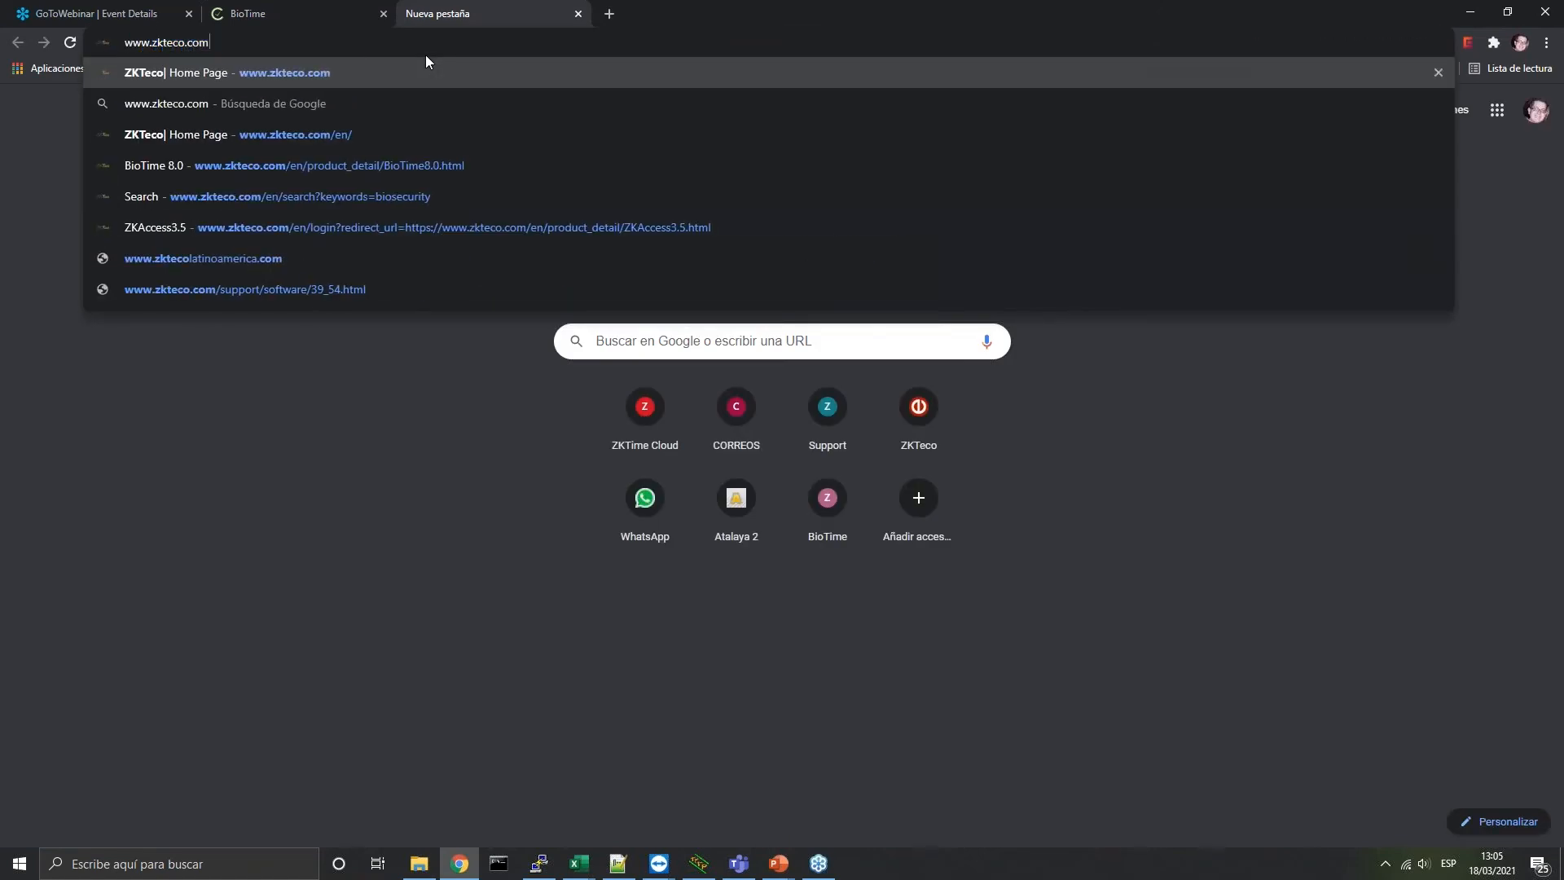
{"action": "key", "text": "Return"}
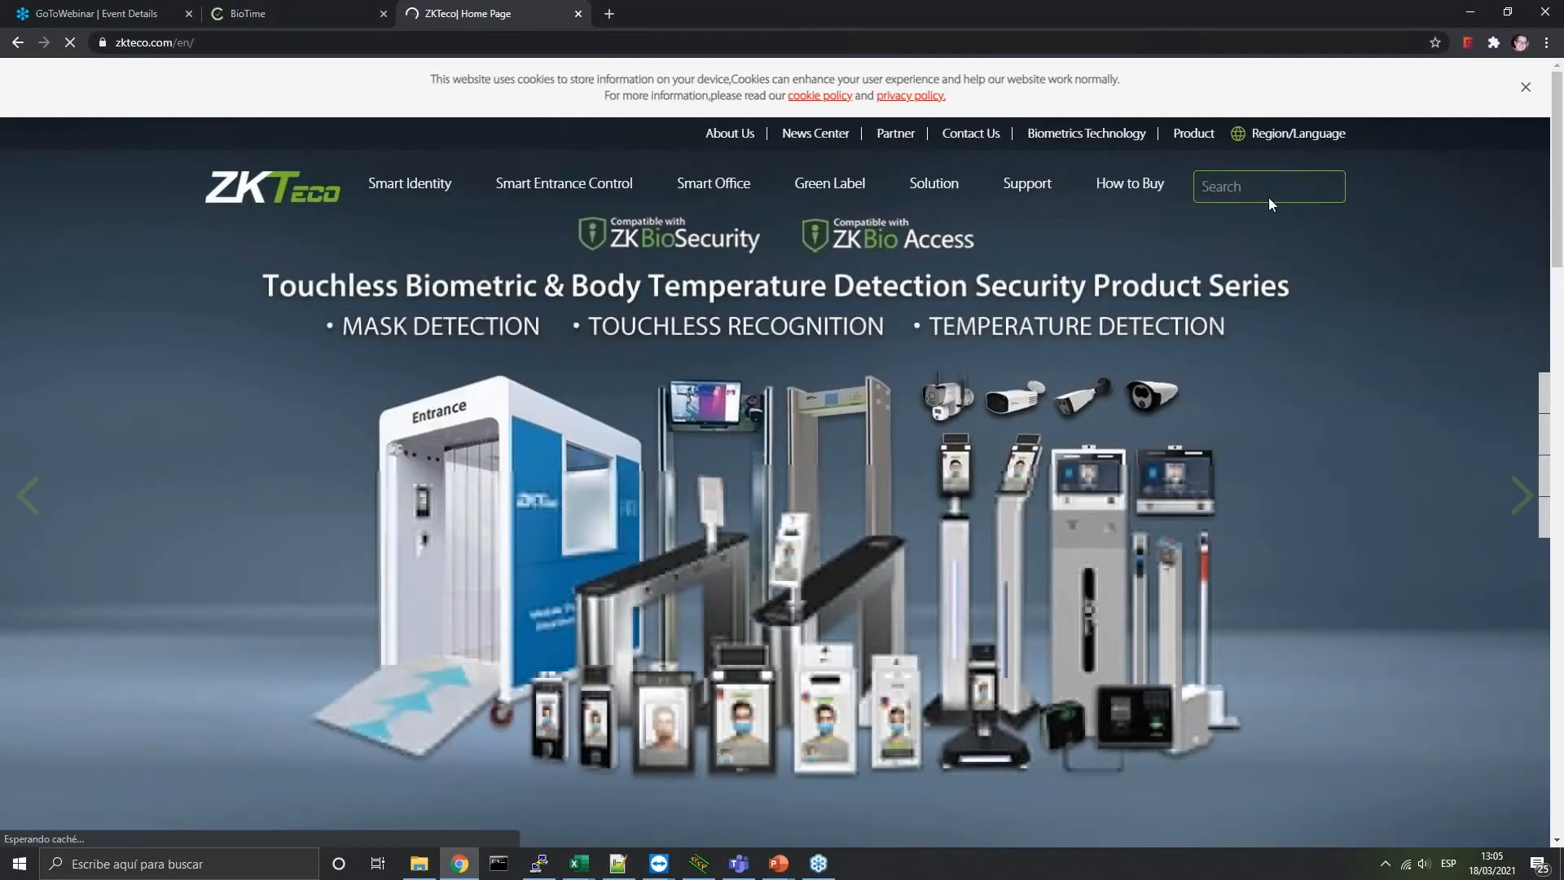
{"action": "left_click", "coordinate": [1266, 193]}
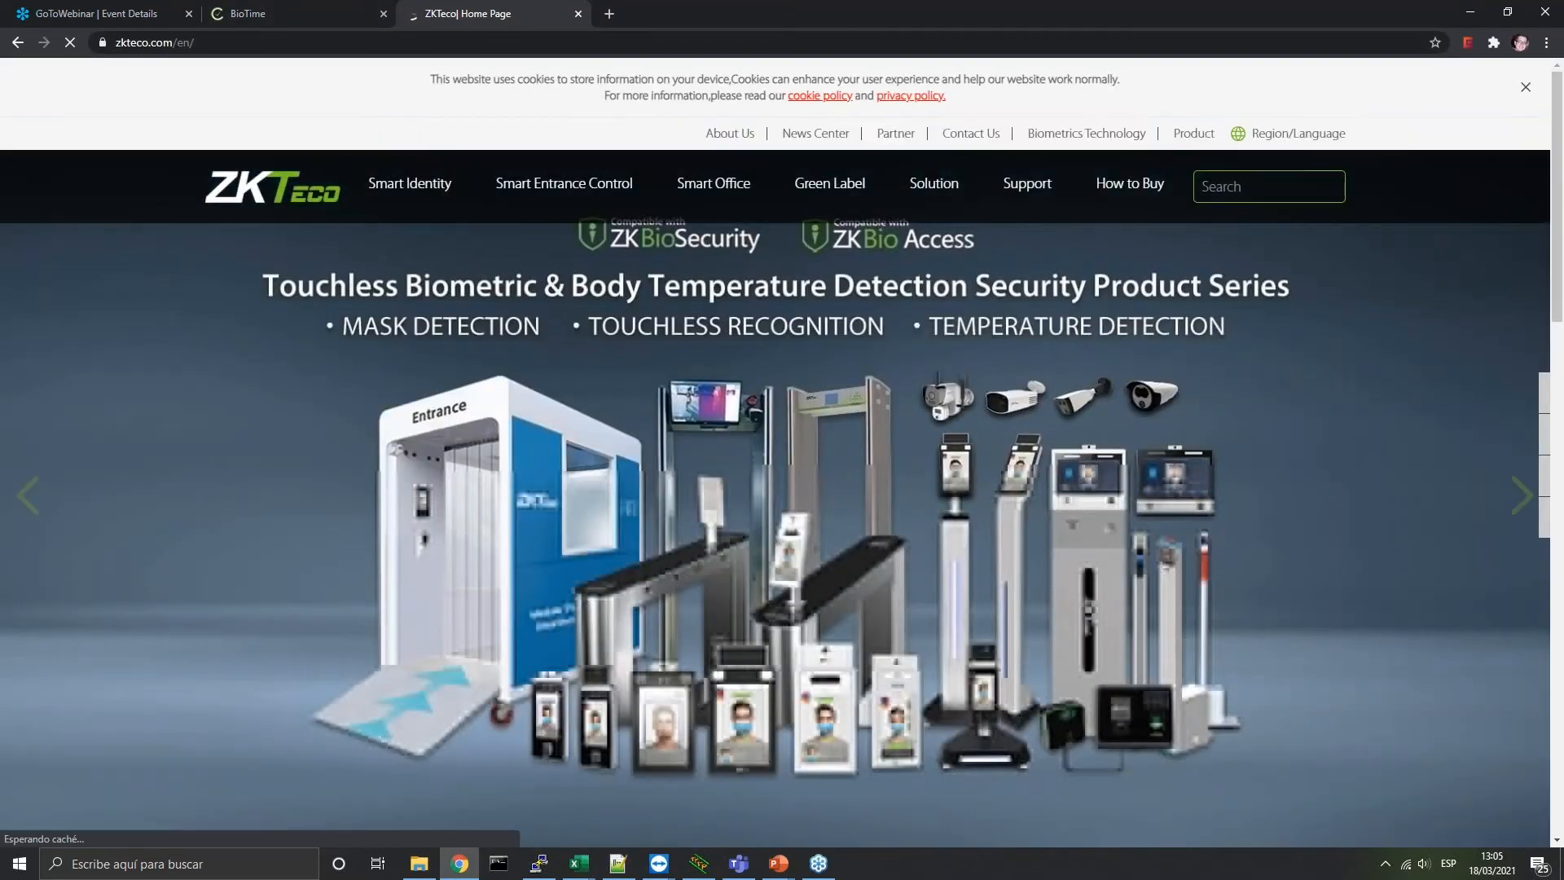
{"action": "type", "text": "biotime"}
{"action": "key", "text": "Return"}
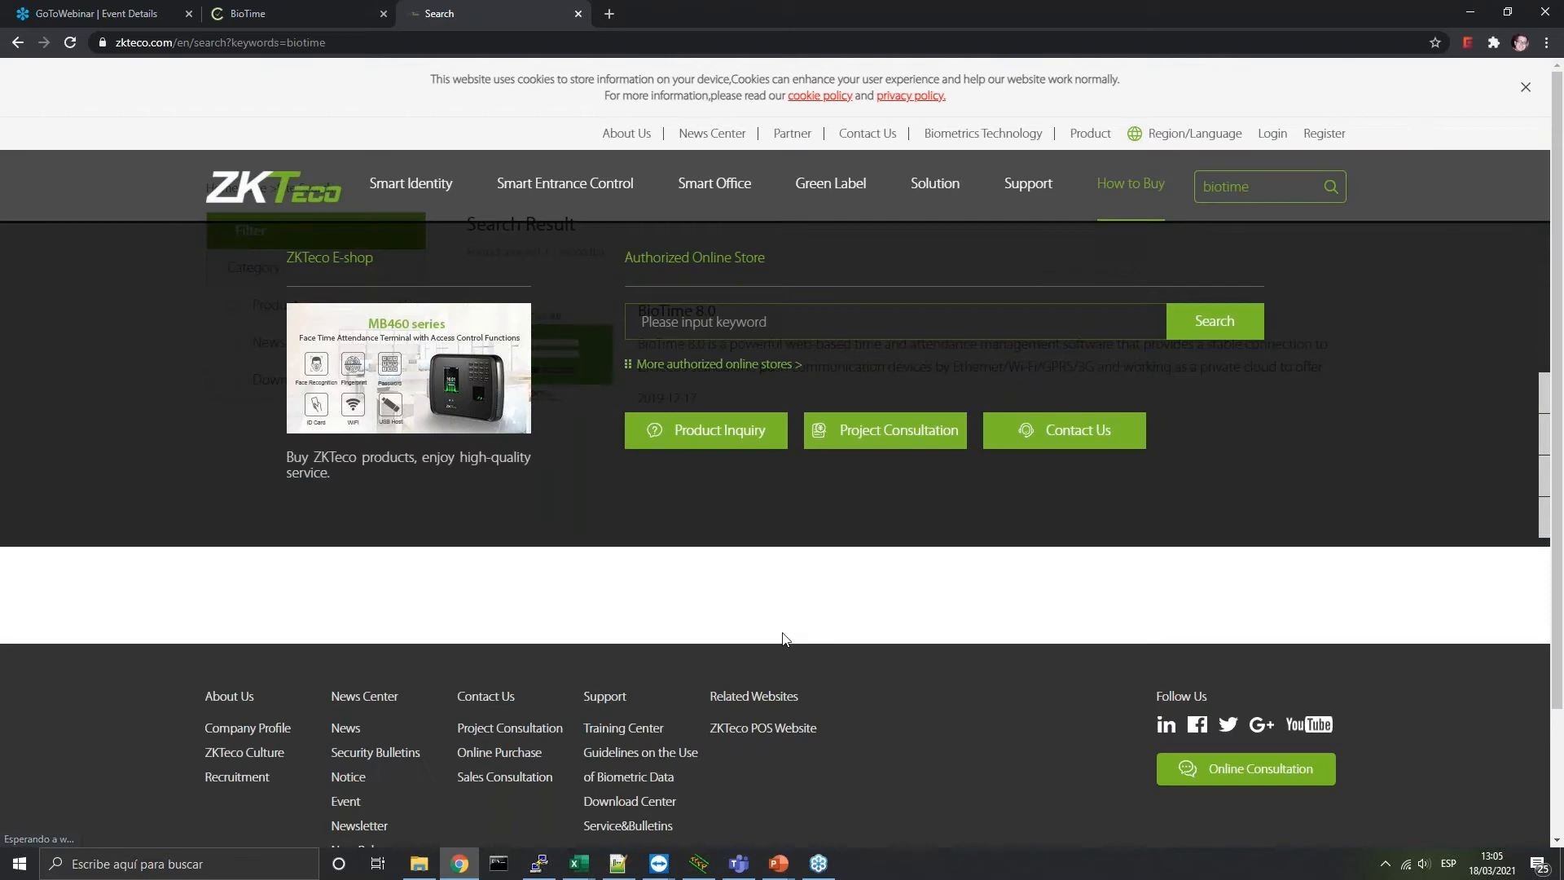
{"action": "left_click", "coordinate": [980, 424]}
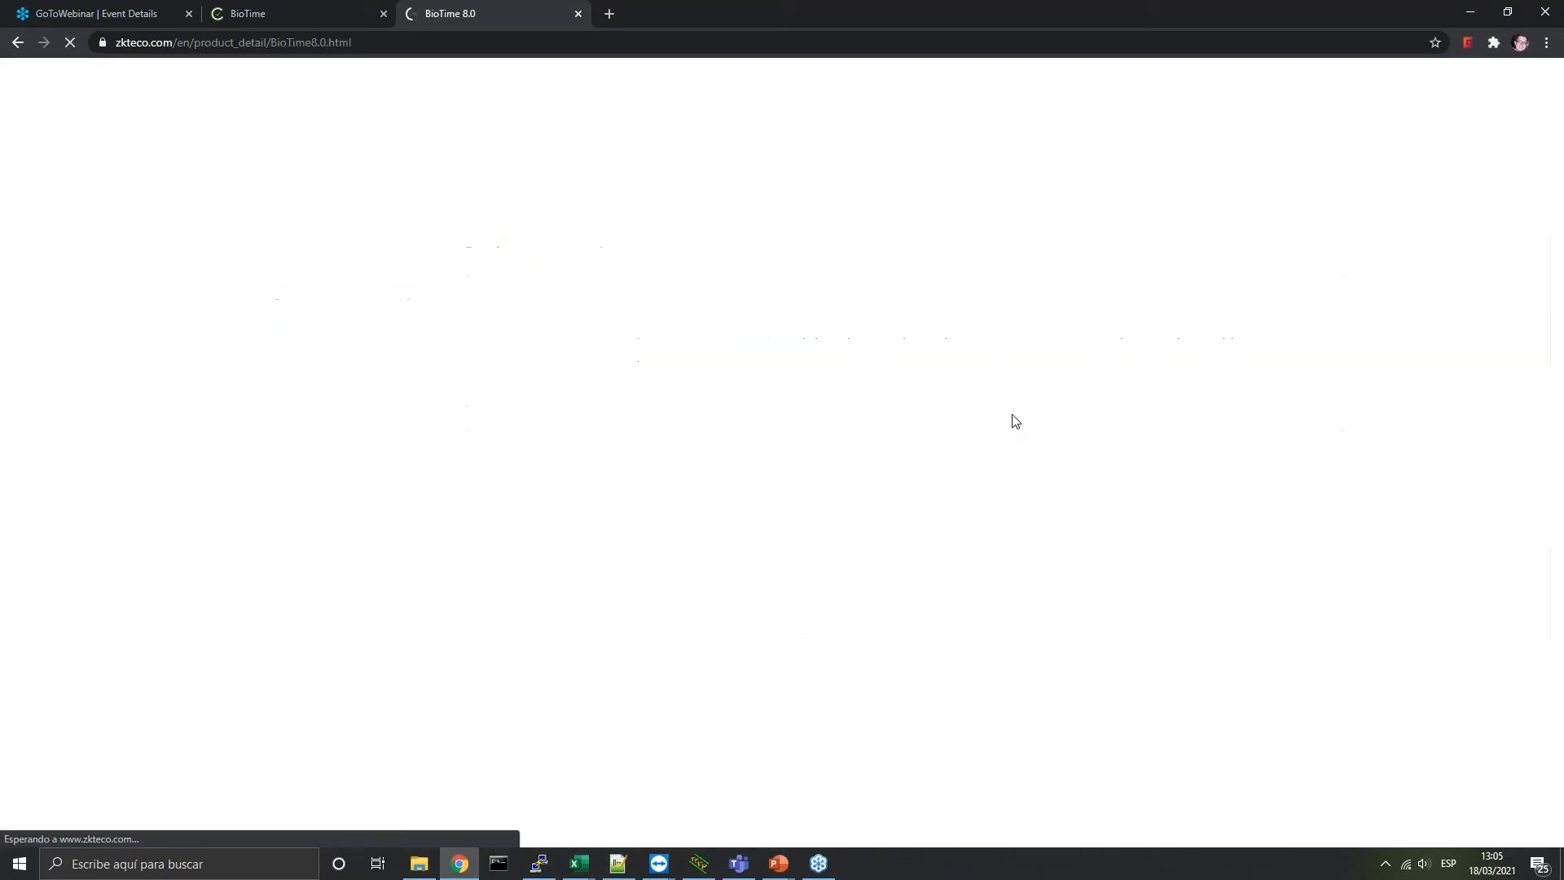
Download the BioTime 8.0 Supported Device List, signing in to the ZKTeco account
{"action": "scroll", "coordinate": [1010, 411], "scroll_direction": "down", "scroll_amount": 5}
{"action": "scroll", "coordinate": [1003, 414], "scroll_direction": "down", "scroll_amount": 10}
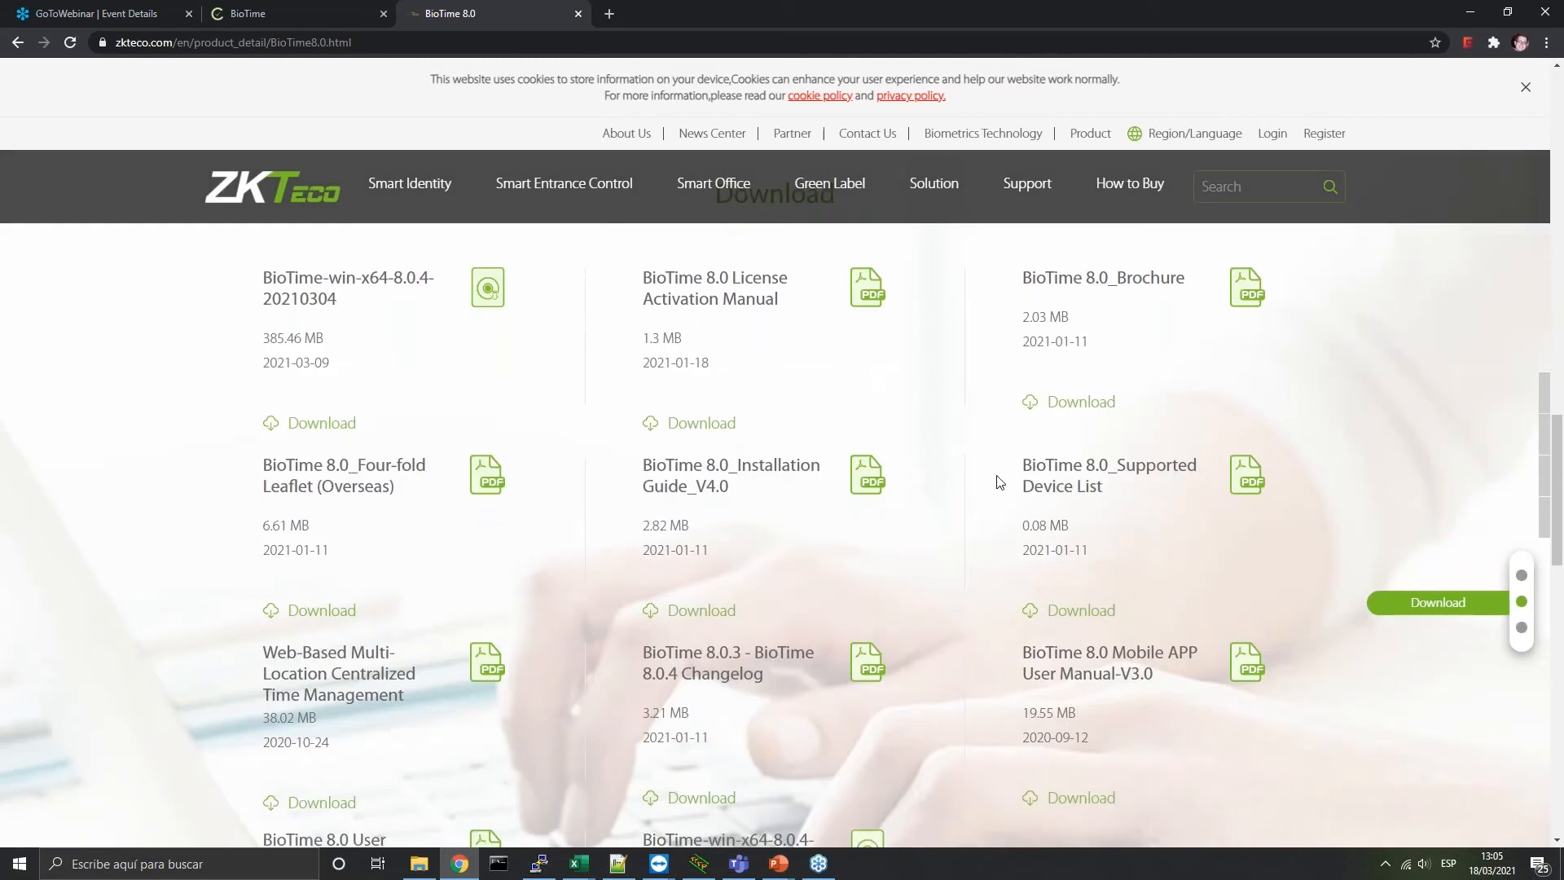
{"action": "left_click", "coordinate": [1077, 615]}
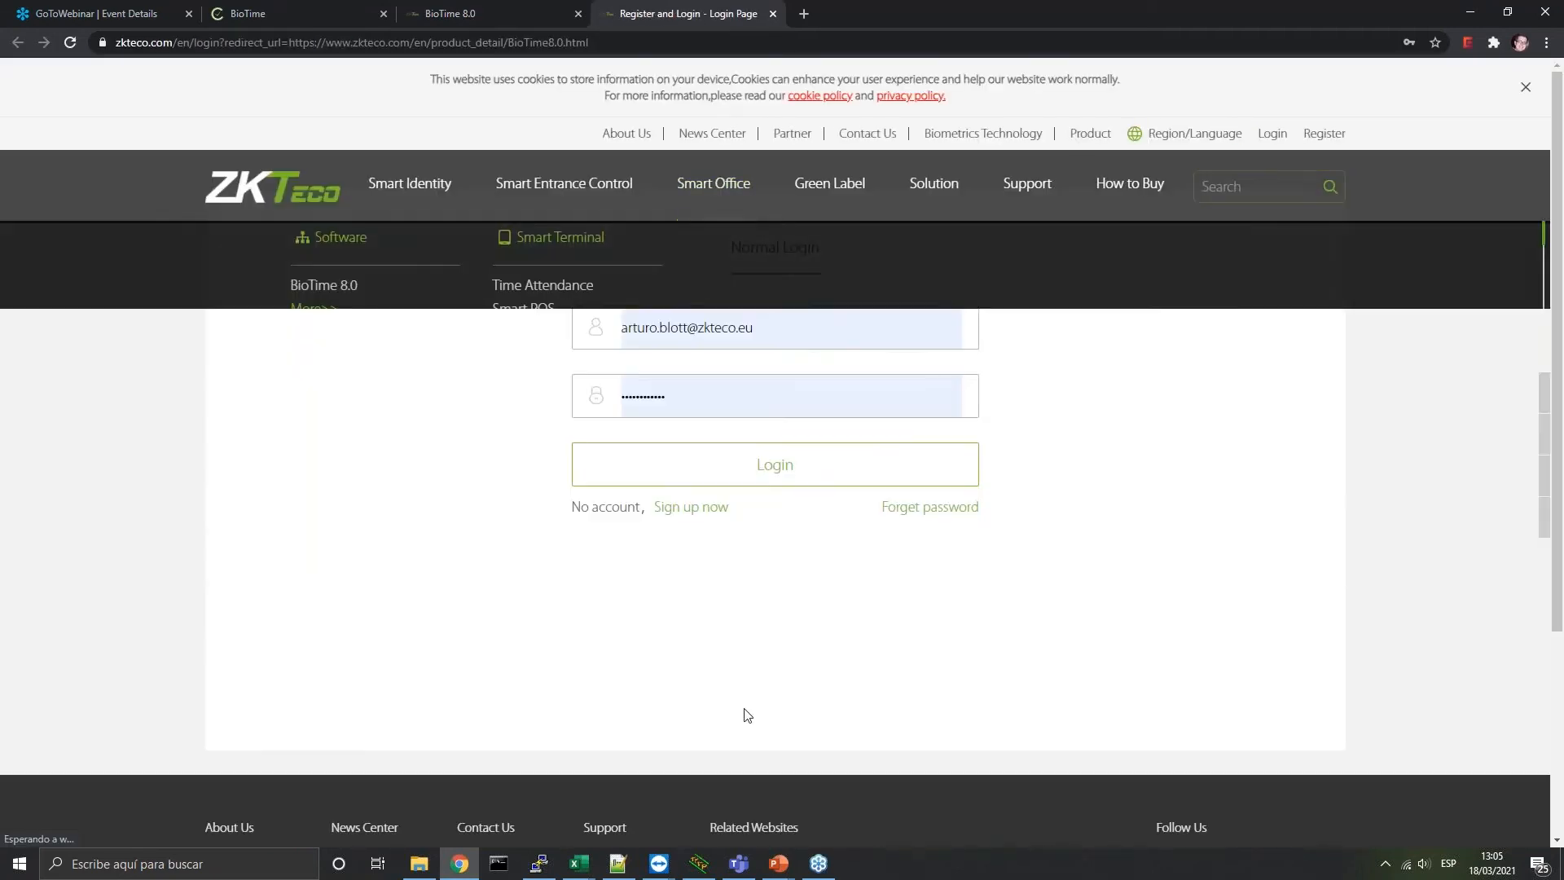
{"action": "left_click", "coordinate": [763, 468]}
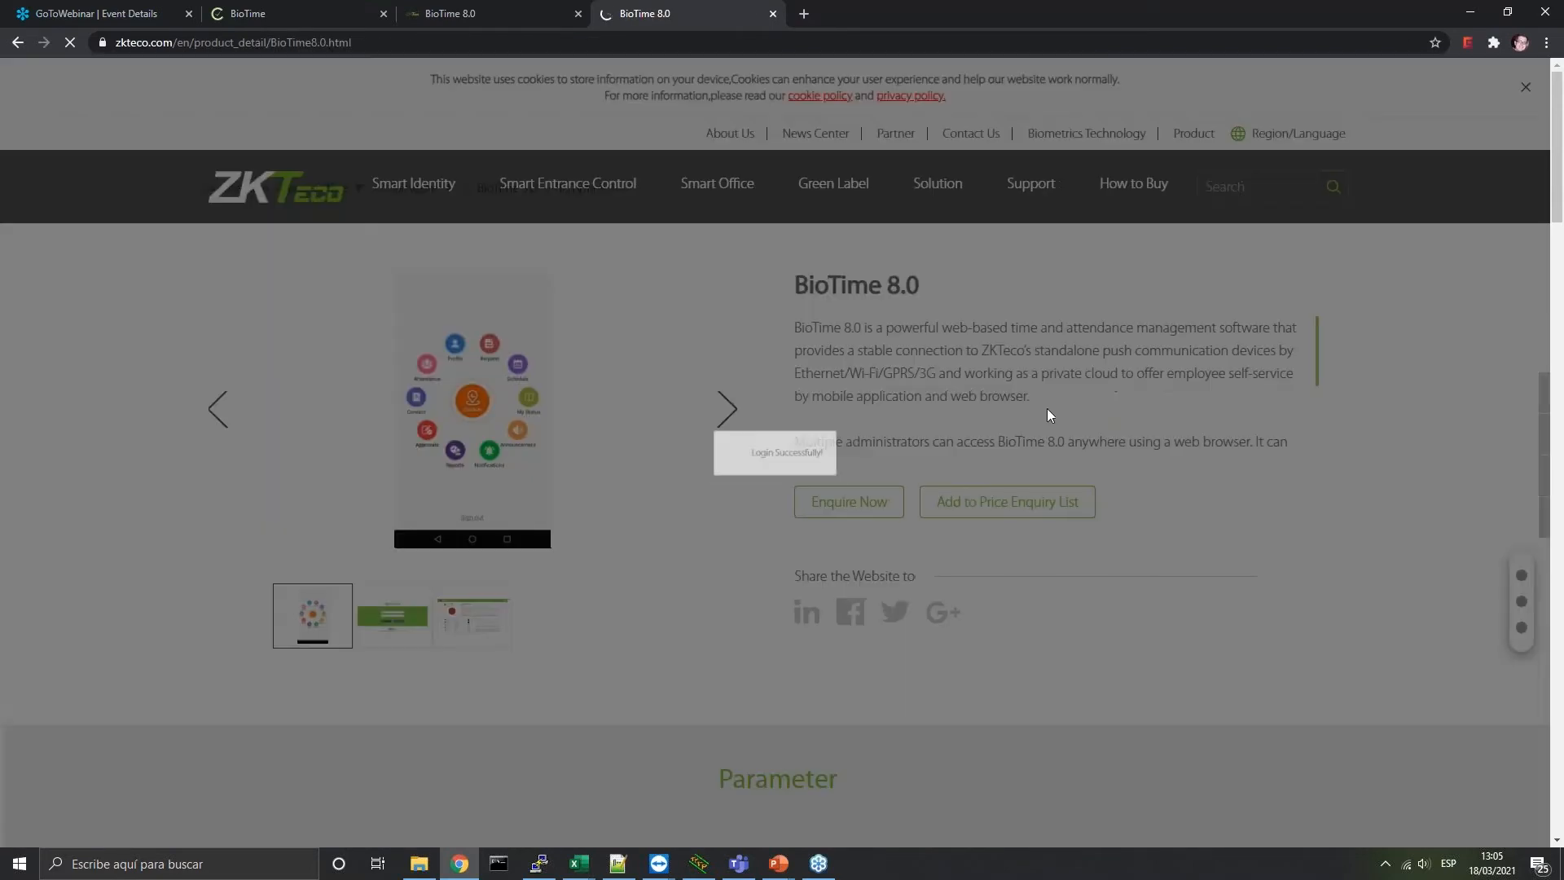
{"action": "scroll", "coordinate": [906, 548], "scroll_direction": "down", "scroll_amount": 7}
{"action": "scroll", "coordinate": [901, 555], "scroll_direction": "down", "scroll_amount": 10}
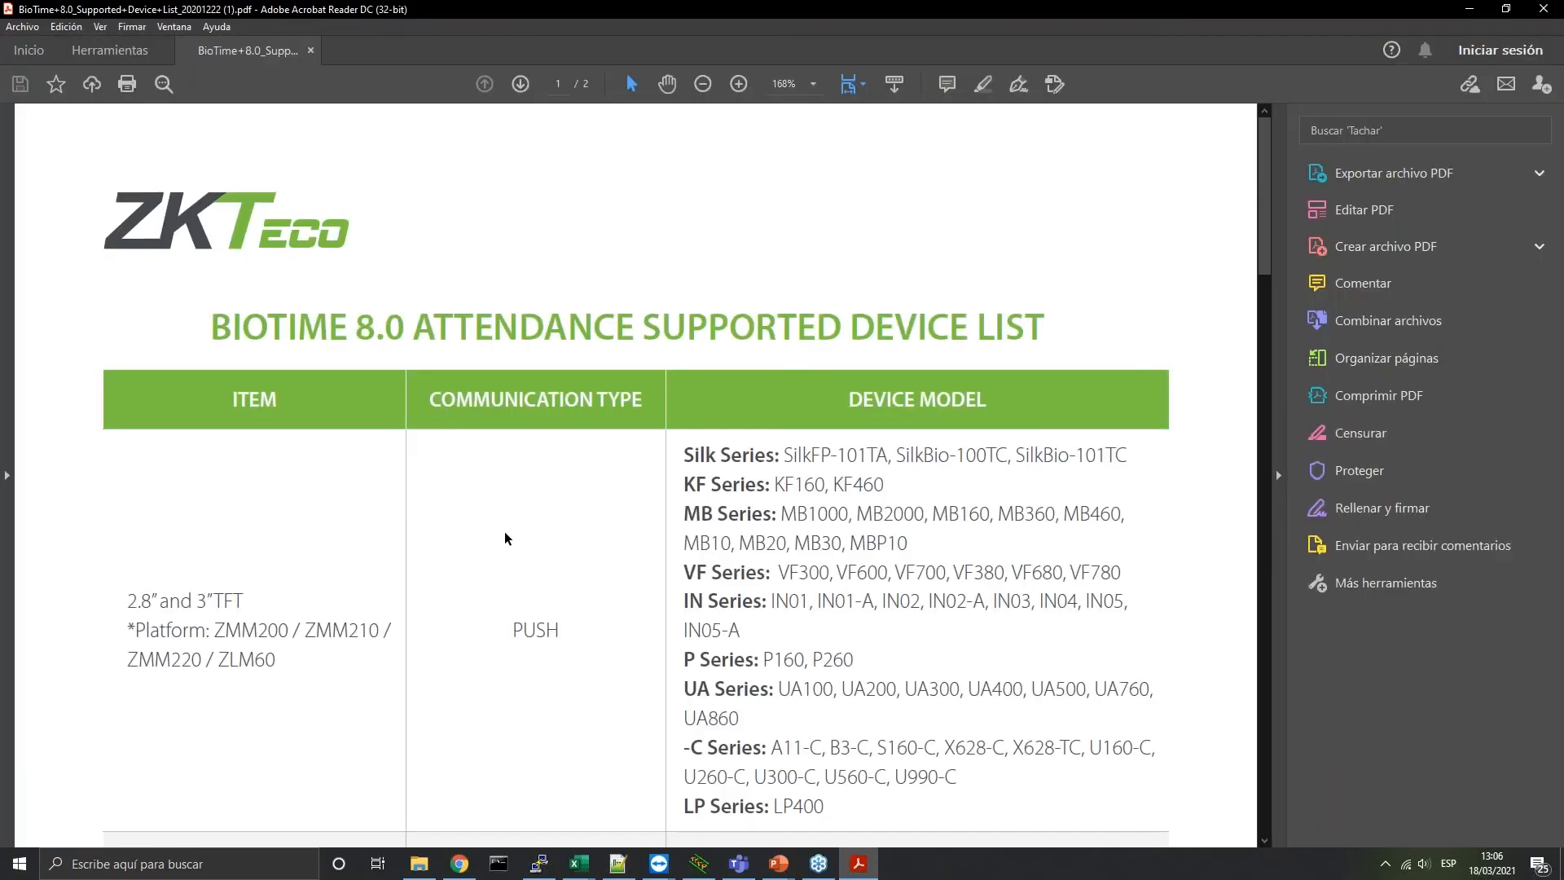
Review the Silk through LP Series, iClock260/iClock360 and ZMM200/ZMM210 entries of the attendance device list
{"action": "scroll", "coordinate": [505, 538], "scroll_direction": "down", "scroll_amount": 2}
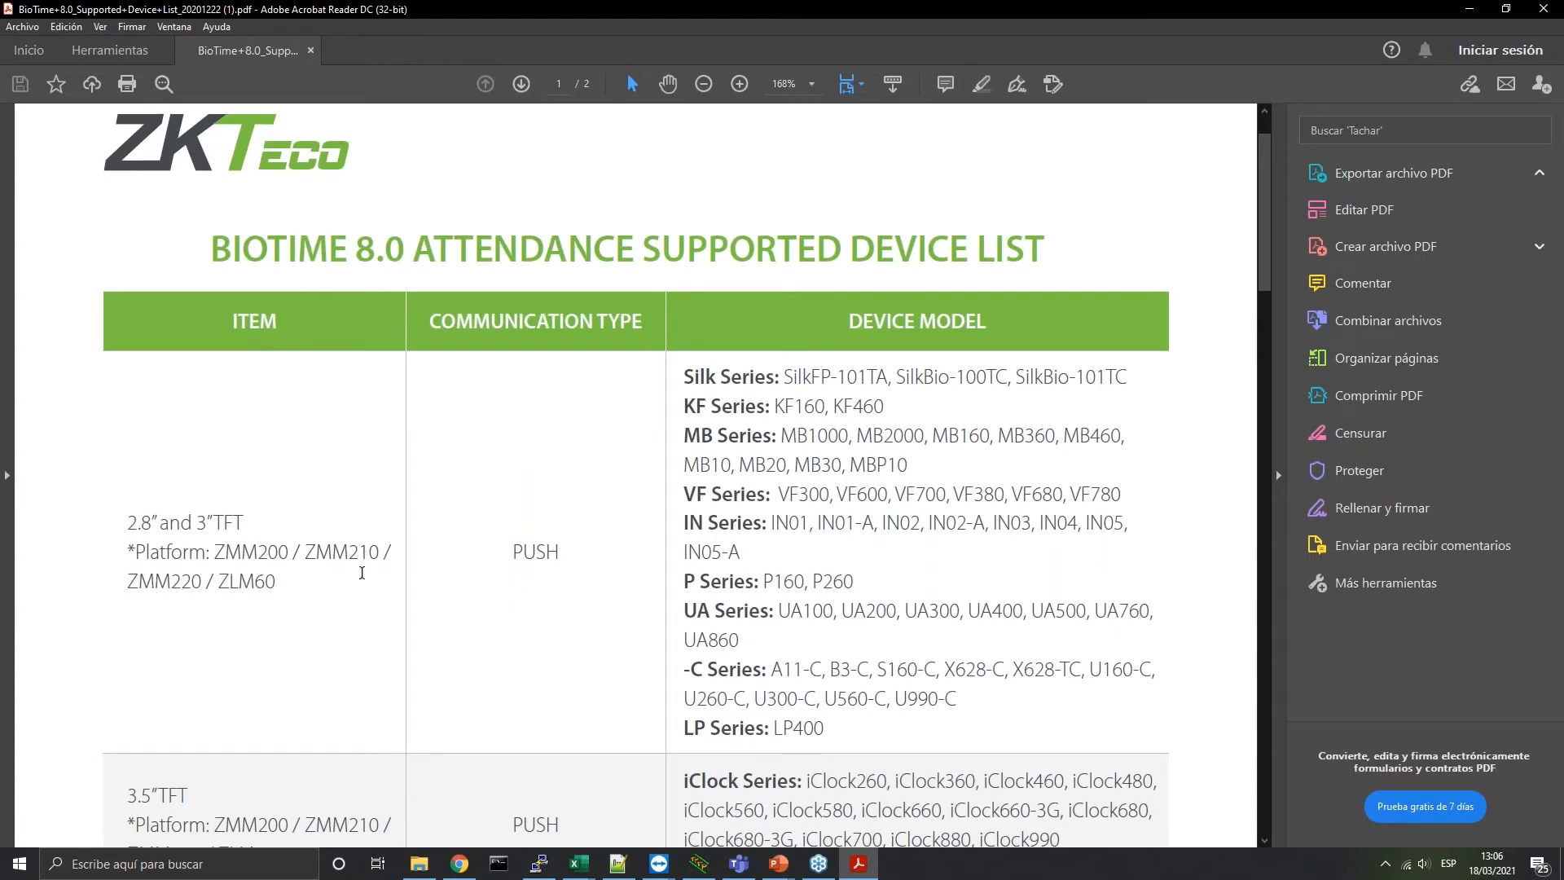
{"action": "left_click_drag", "start_coordinate": [720, 376], "coordinate": [965, 739]}
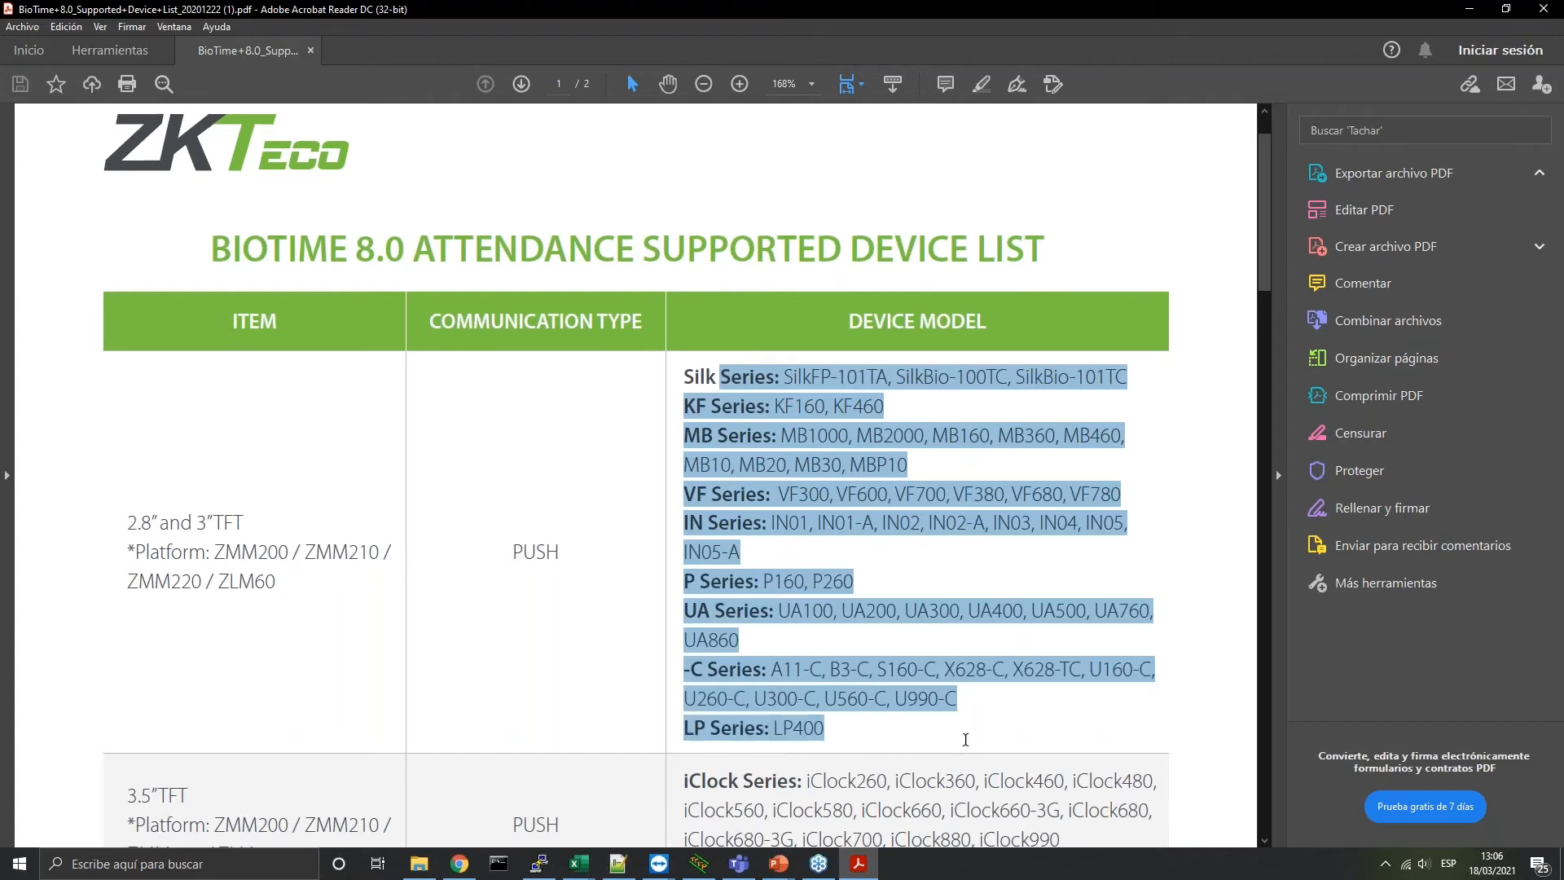
{"action": "scroll", "coordinate": [802, 582], "scroll_direction": "down", "scroll_amount": 2}
{"action": "scroll", "coordinate": [802, 582], "scroll_direction": "up", "scroll_amount": 2}
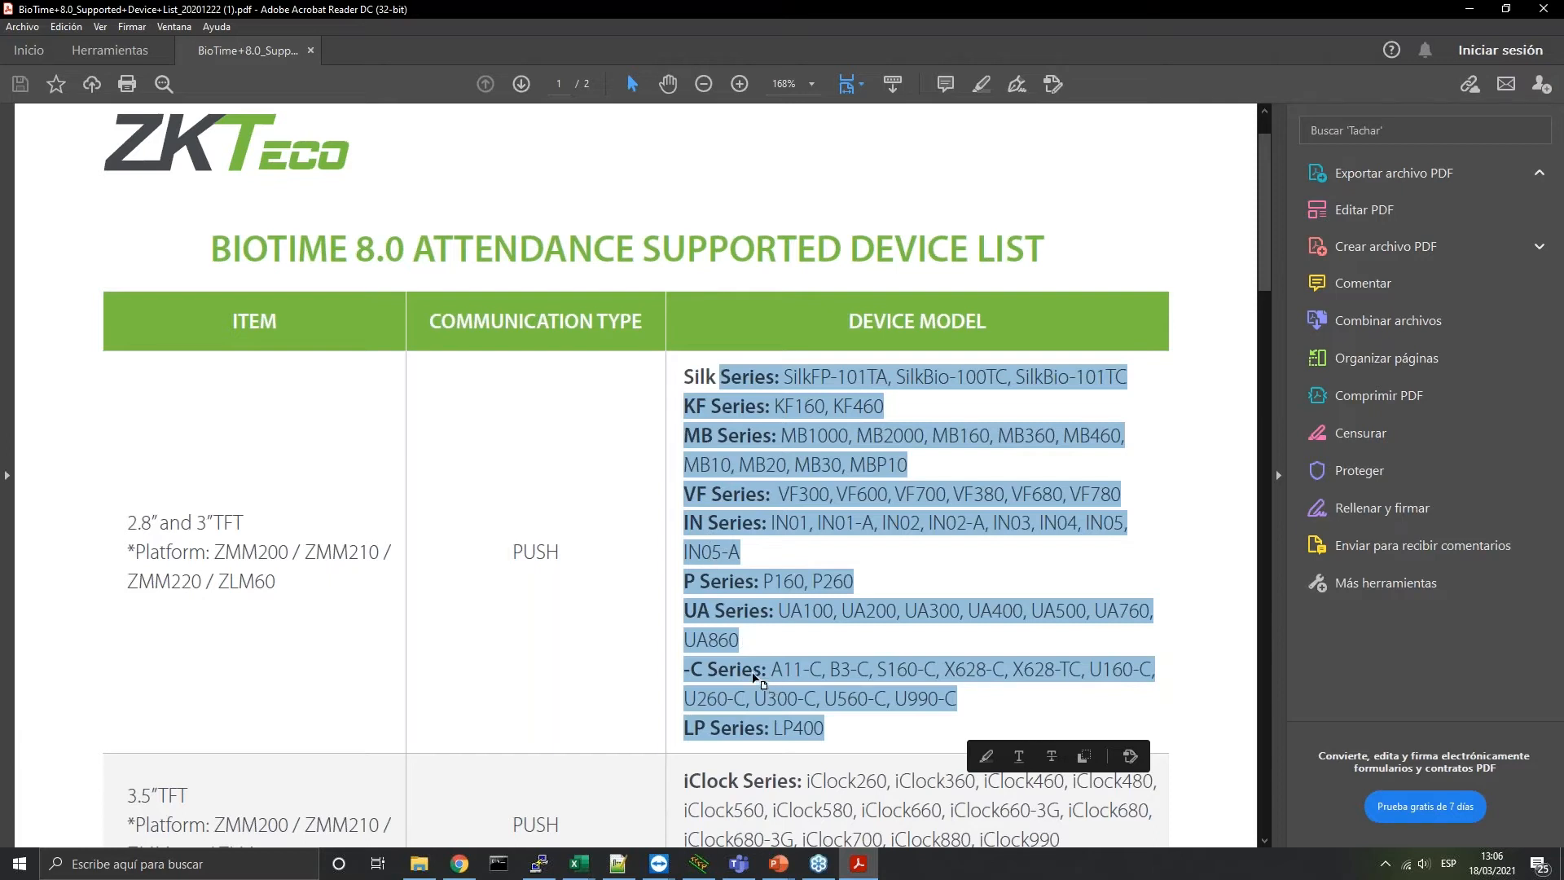
{"action": "scroll", "coordinate": [435, 608], "scroll_direction": "down", "scroll_amount": 4}
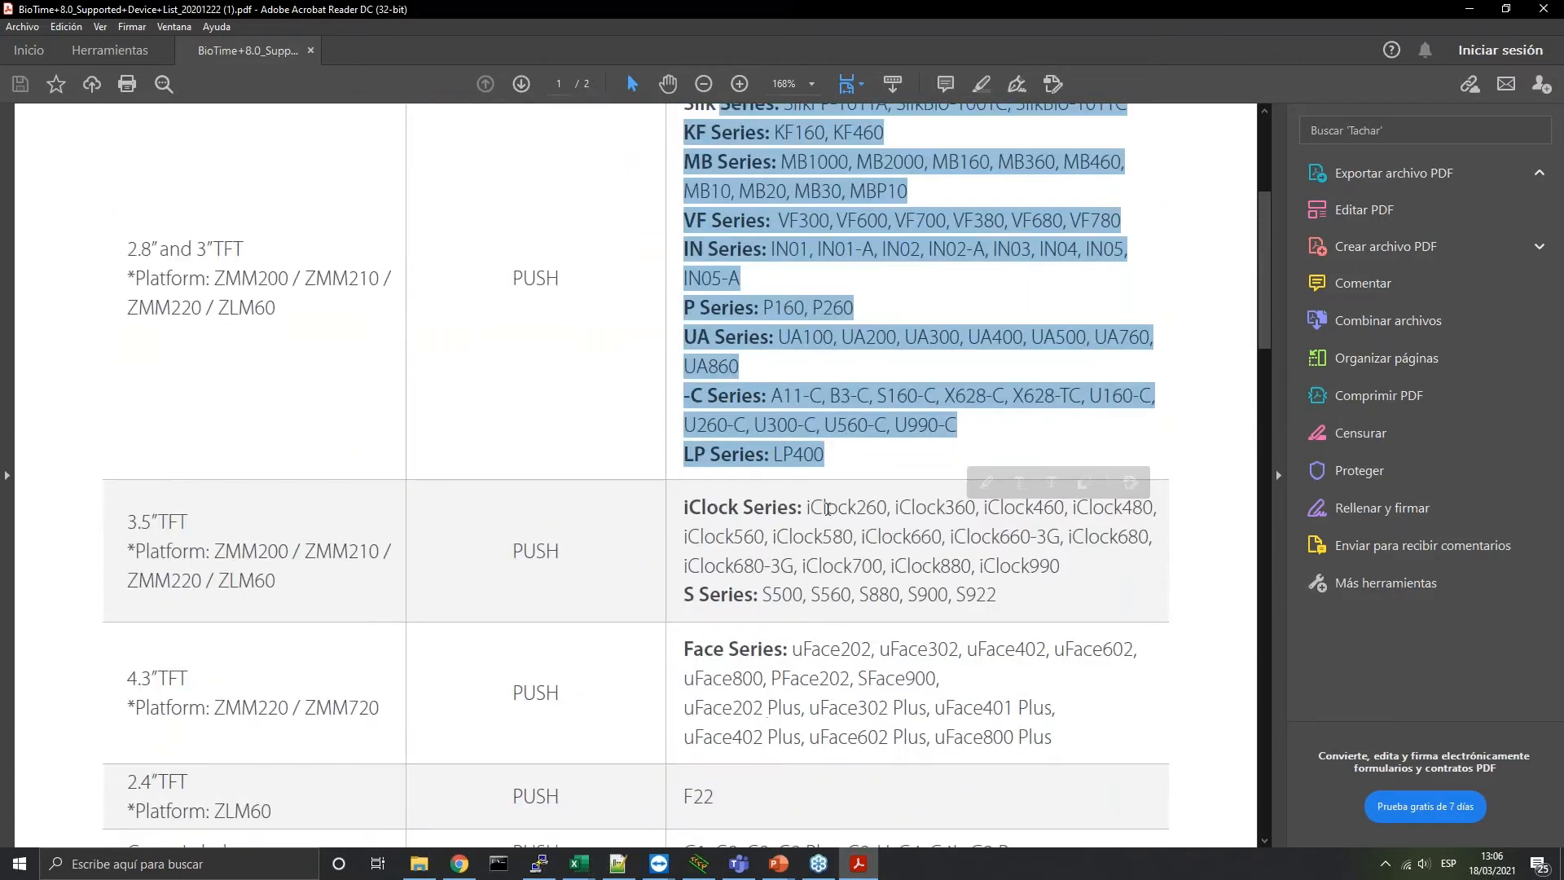
{"action": "left_click_drag", "start_coordinate": [128, 521], "coordinate": [213, 580]}
{"action": "left_click_drag", "start_coordinate": [806, 509], "coordinate": [976, 508]}
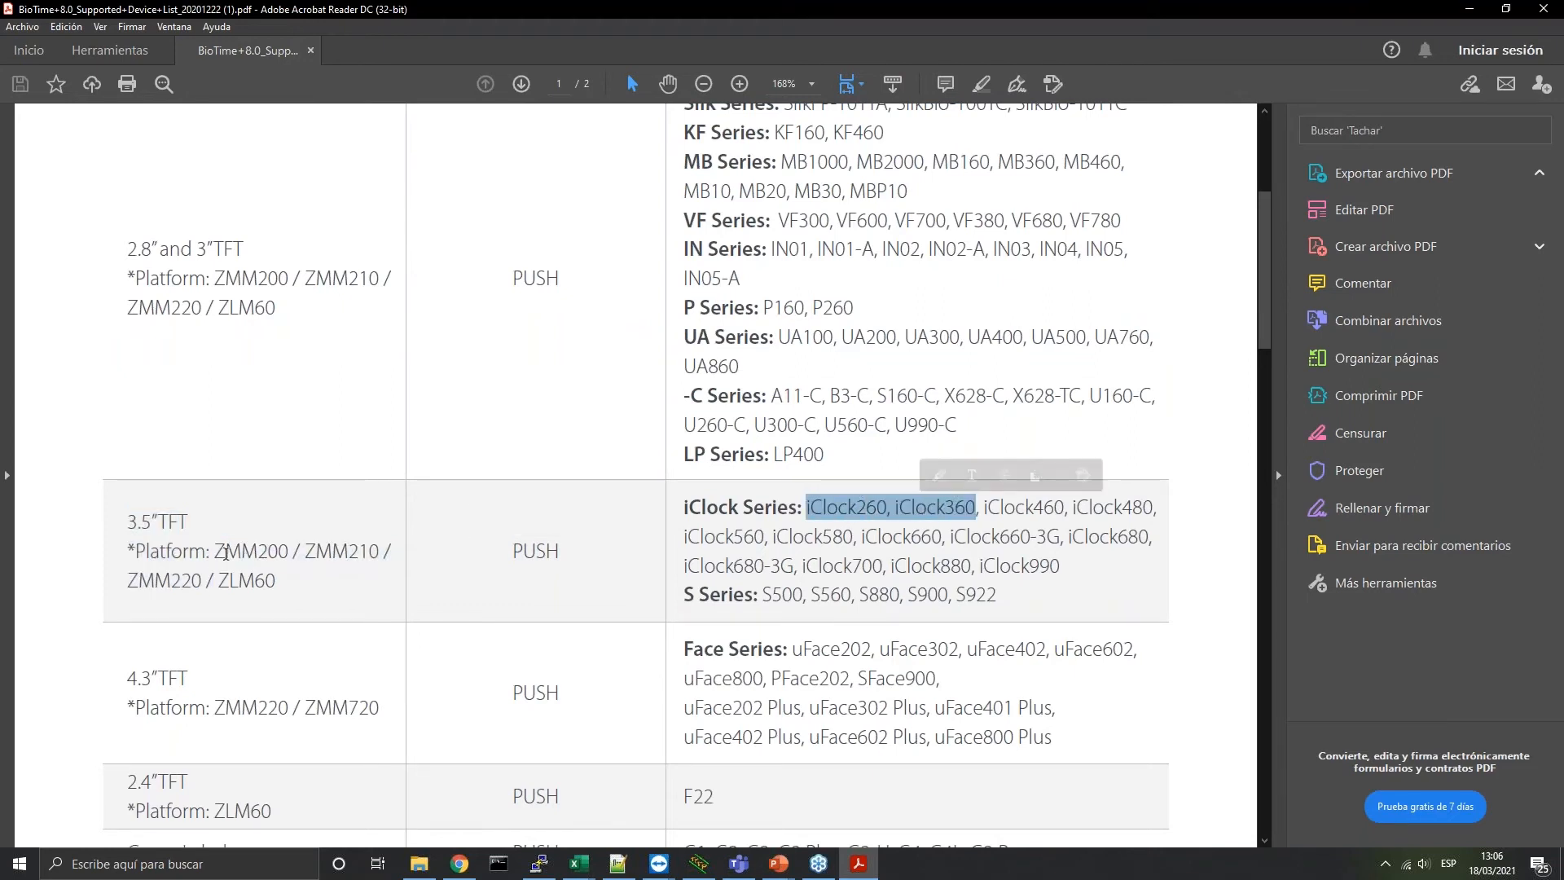
{"action": "left_click_drag", "start_coordinate": [215, 553], "coordinate": [377, 553]}
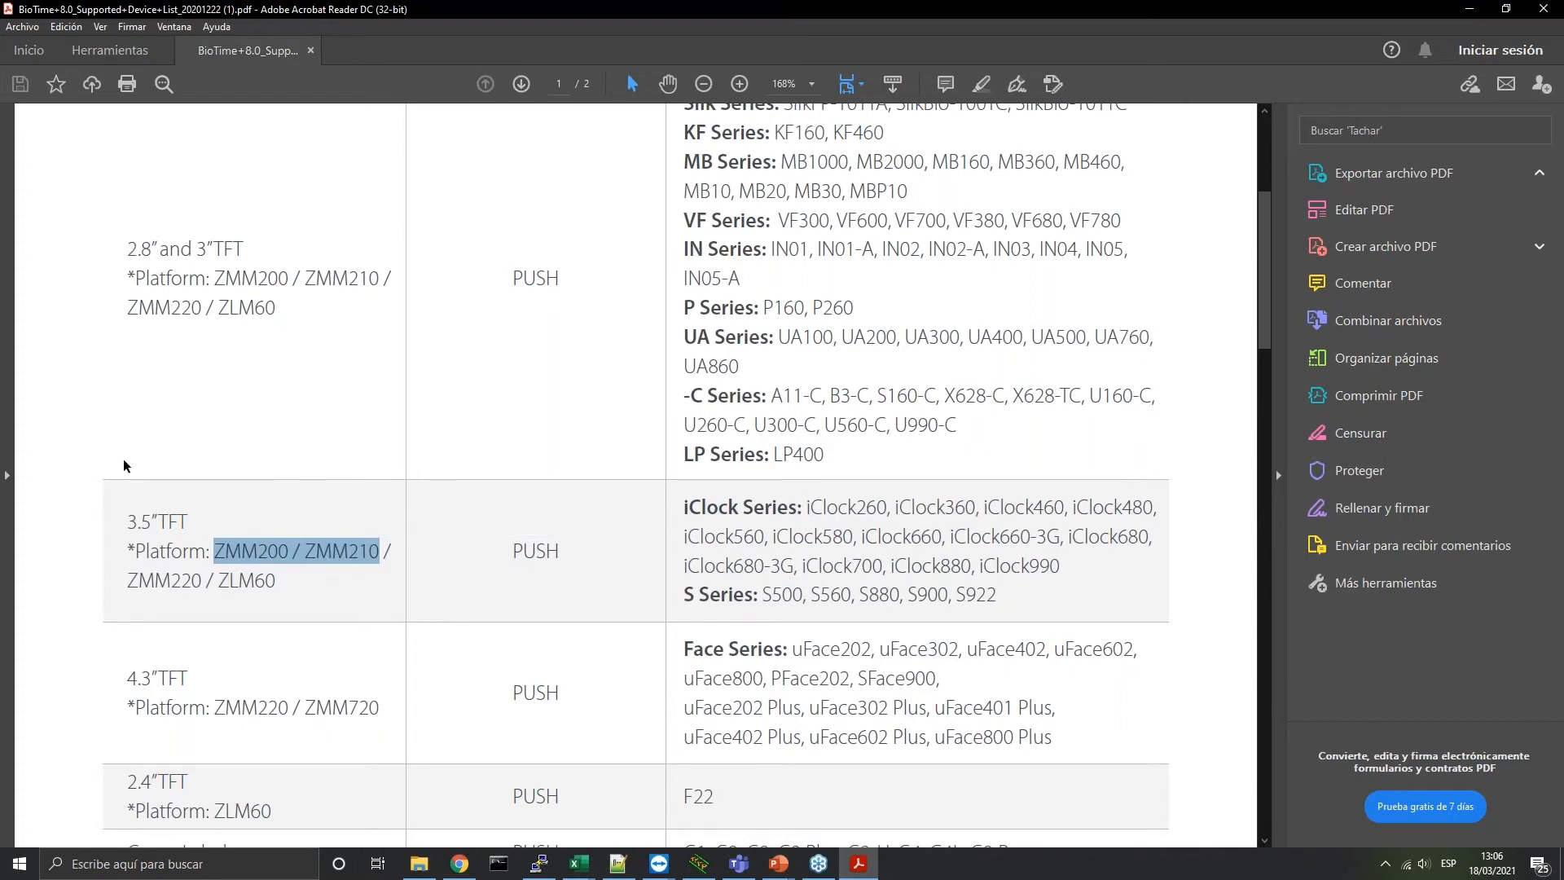
Review the Face Series (uFace202, uFace302), Green Label and FaceKiosk rows, down to the extension readers
{"action": "scroll", "coordinate": [692, 534], "scroll_direction": "down", "scroll_amount": 2}
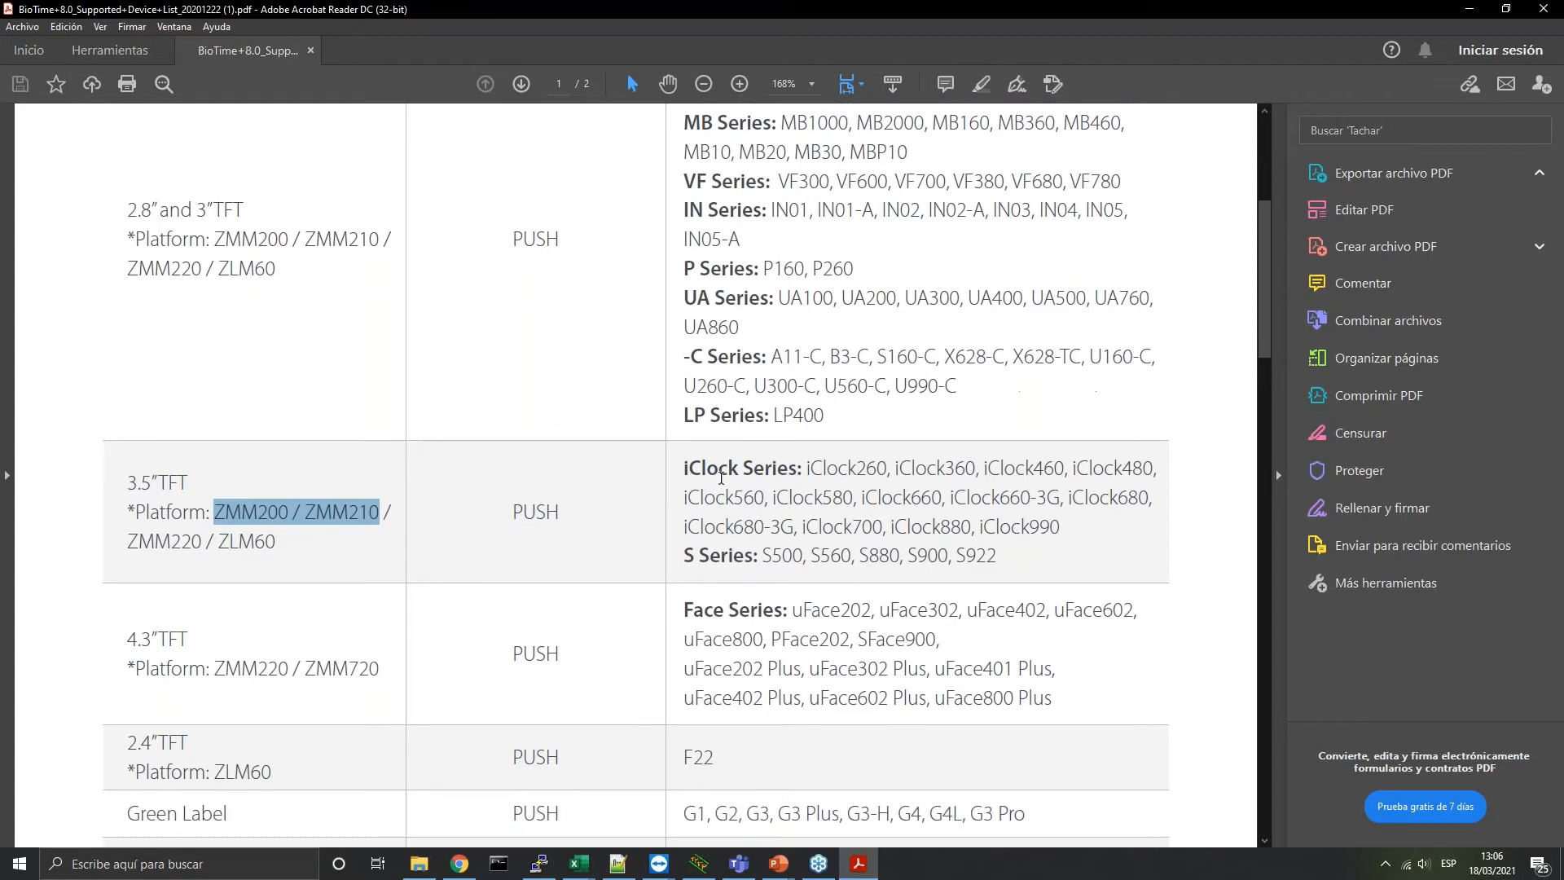
{"action": "left_click_drag", "start_coordinate": [797, 495], "coordinate": [178, 580]}
{"action": "left_click", "coordinate": [733, 533]}
{"action": "scroll", "coordinate": [682, 522], "scroll_direction": "down", "scroll_amount": 1}
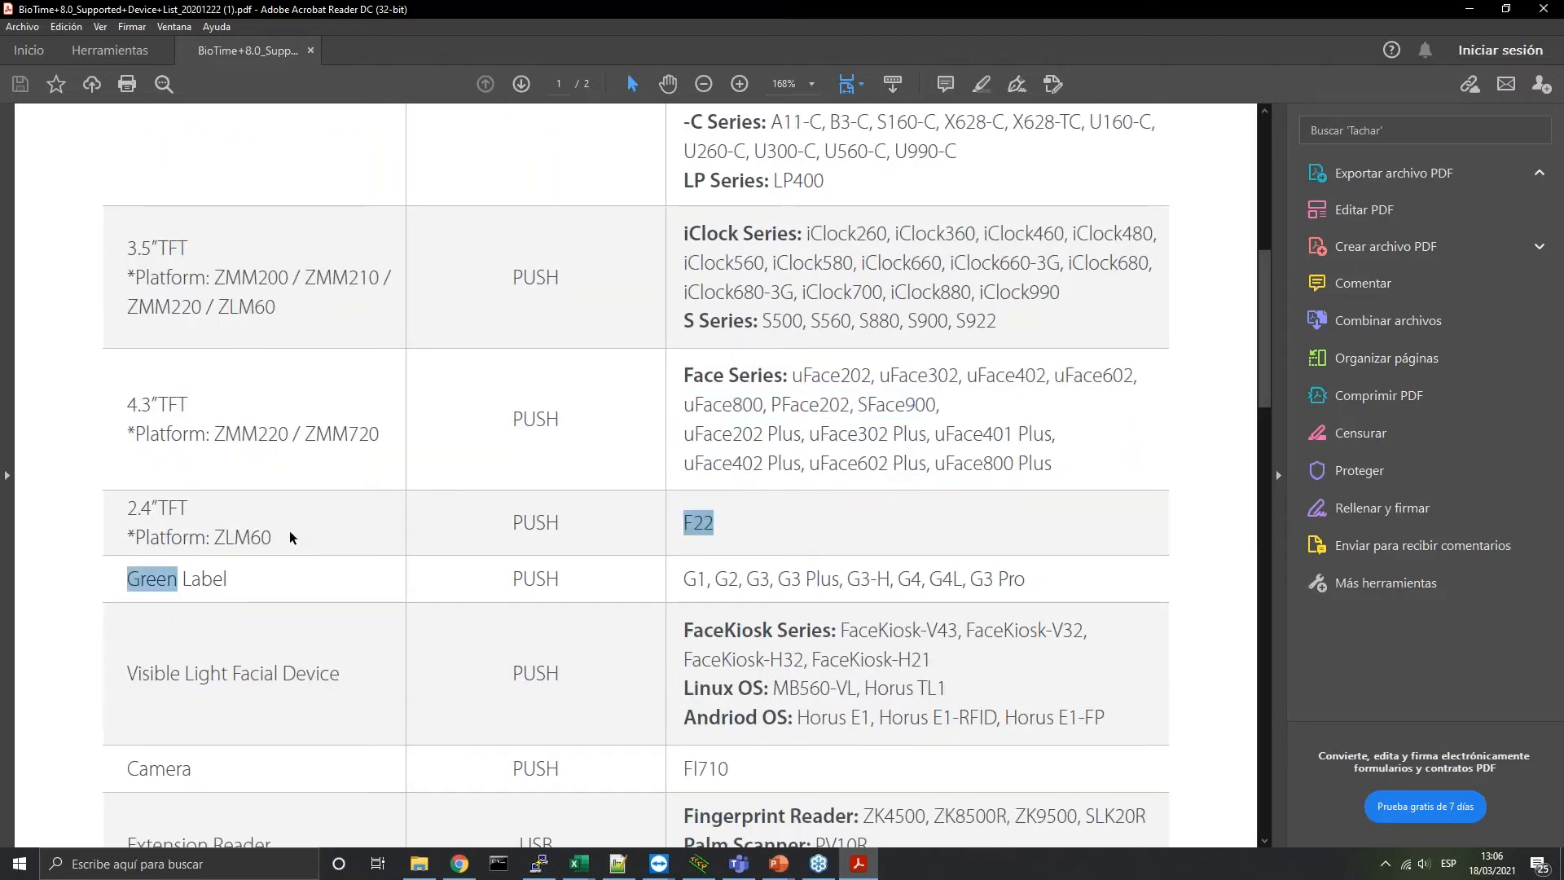
{"action": "left_click_drag", "start_coordinate": [182, 579], "coordinate": [1061, 594]}
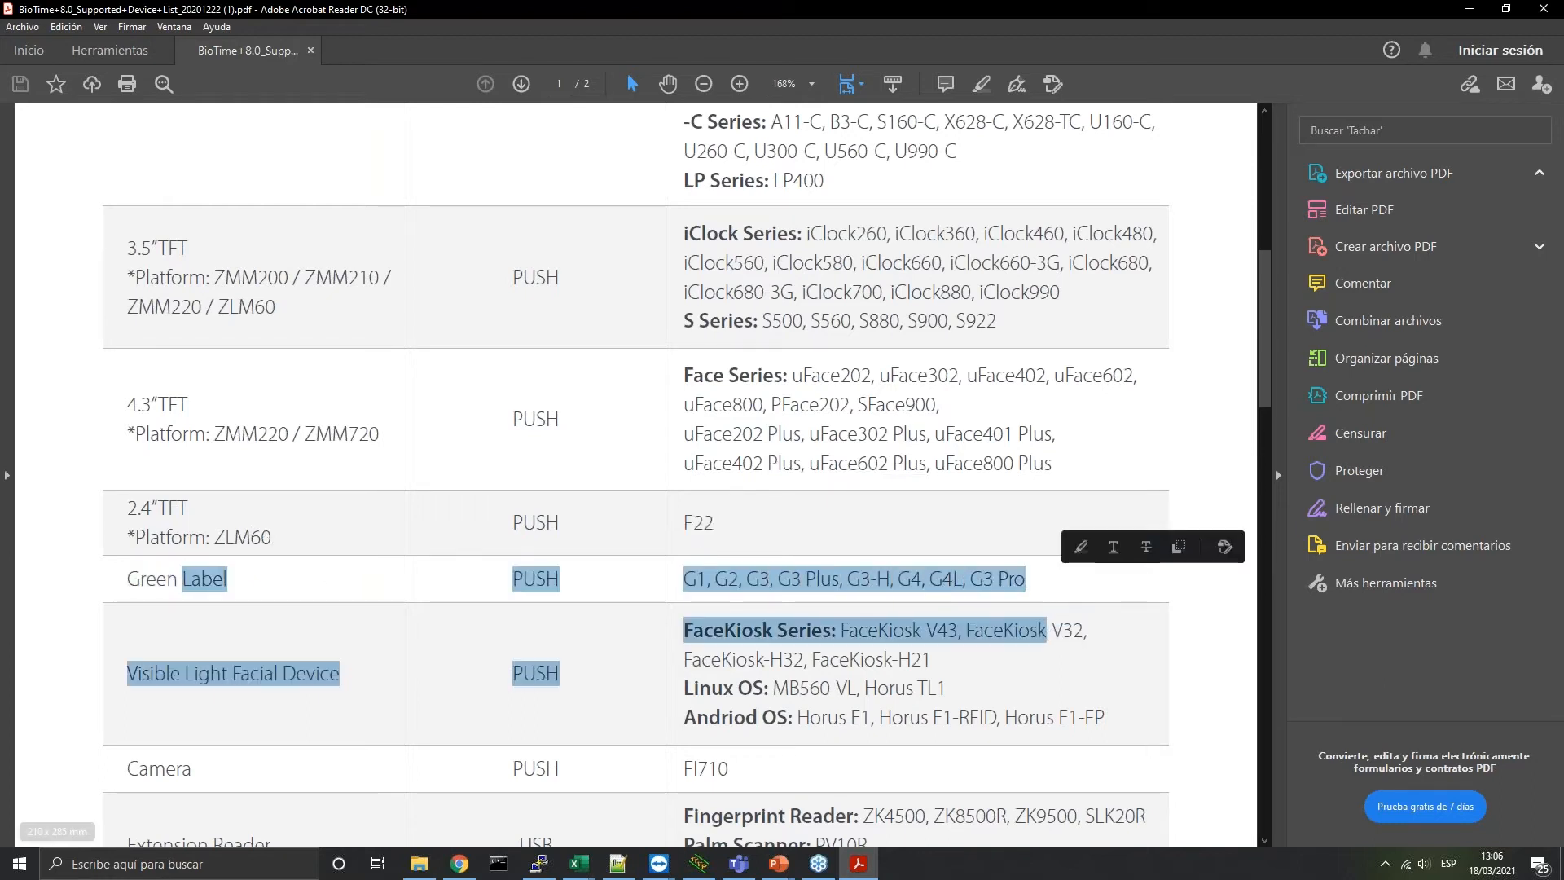
{"action": "left_click", "coordinate": [954, 581]}
{"action": "scroll", "coordinate": [241, 678], "scroll_direction": "down", "scroll_amount": 3}
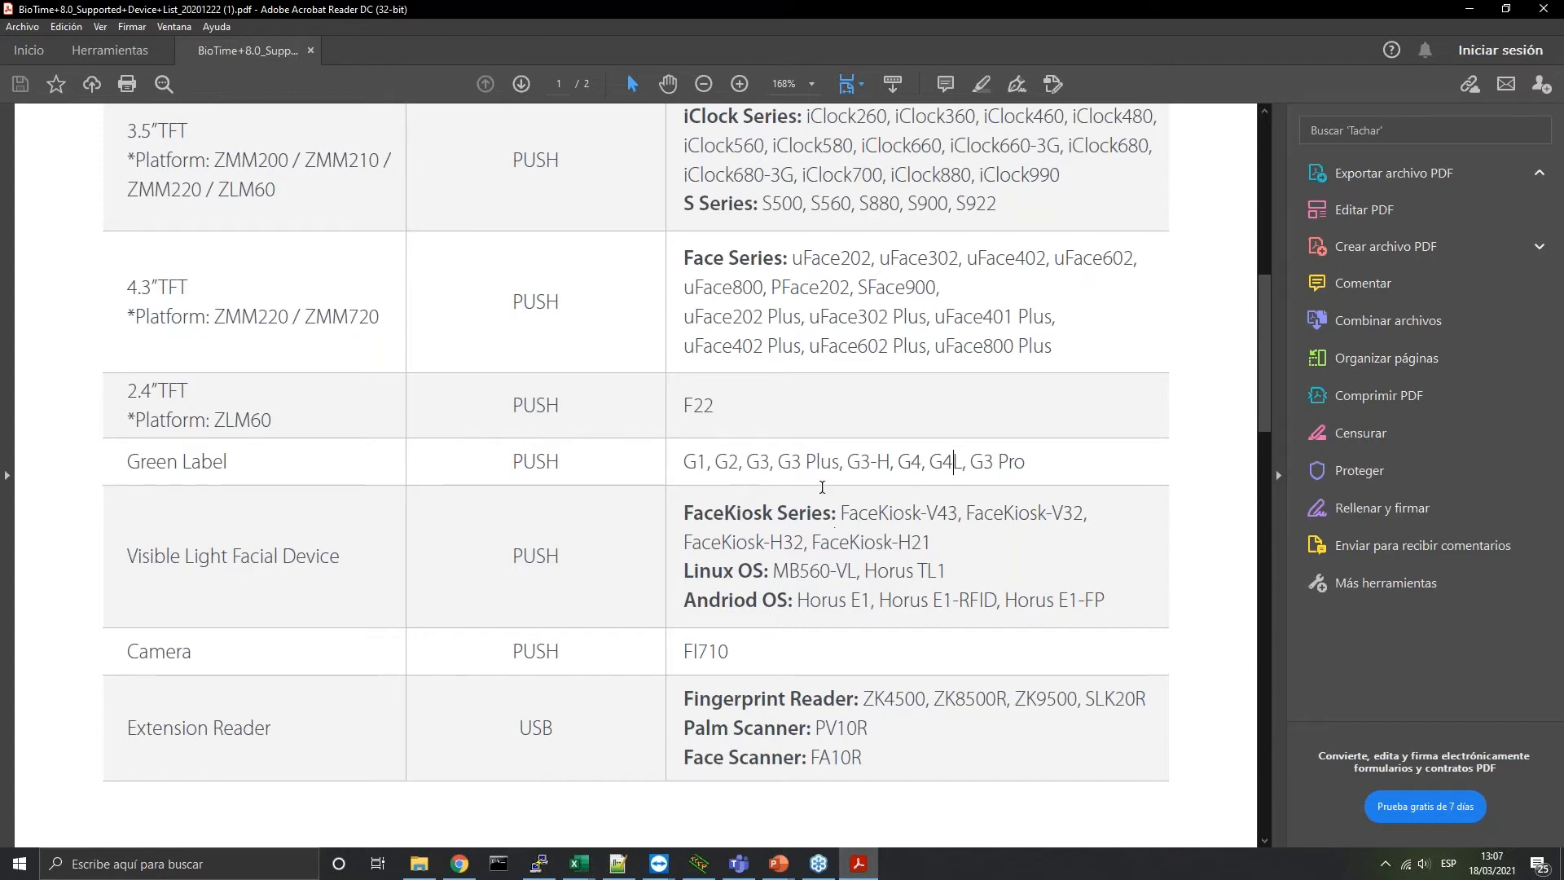
Scroll to page 2's Access Supported Device List, which requires PUSH Ver2.0.36-20190423 or above
{"action": "scroll", "coordinate": [244, 611], "scroll_direction": "down", "scroll_amount": 2}
{"action": "scroll", "coordinate": [228, 603], "scroll_direction": "down", "scroll_amount": 15}
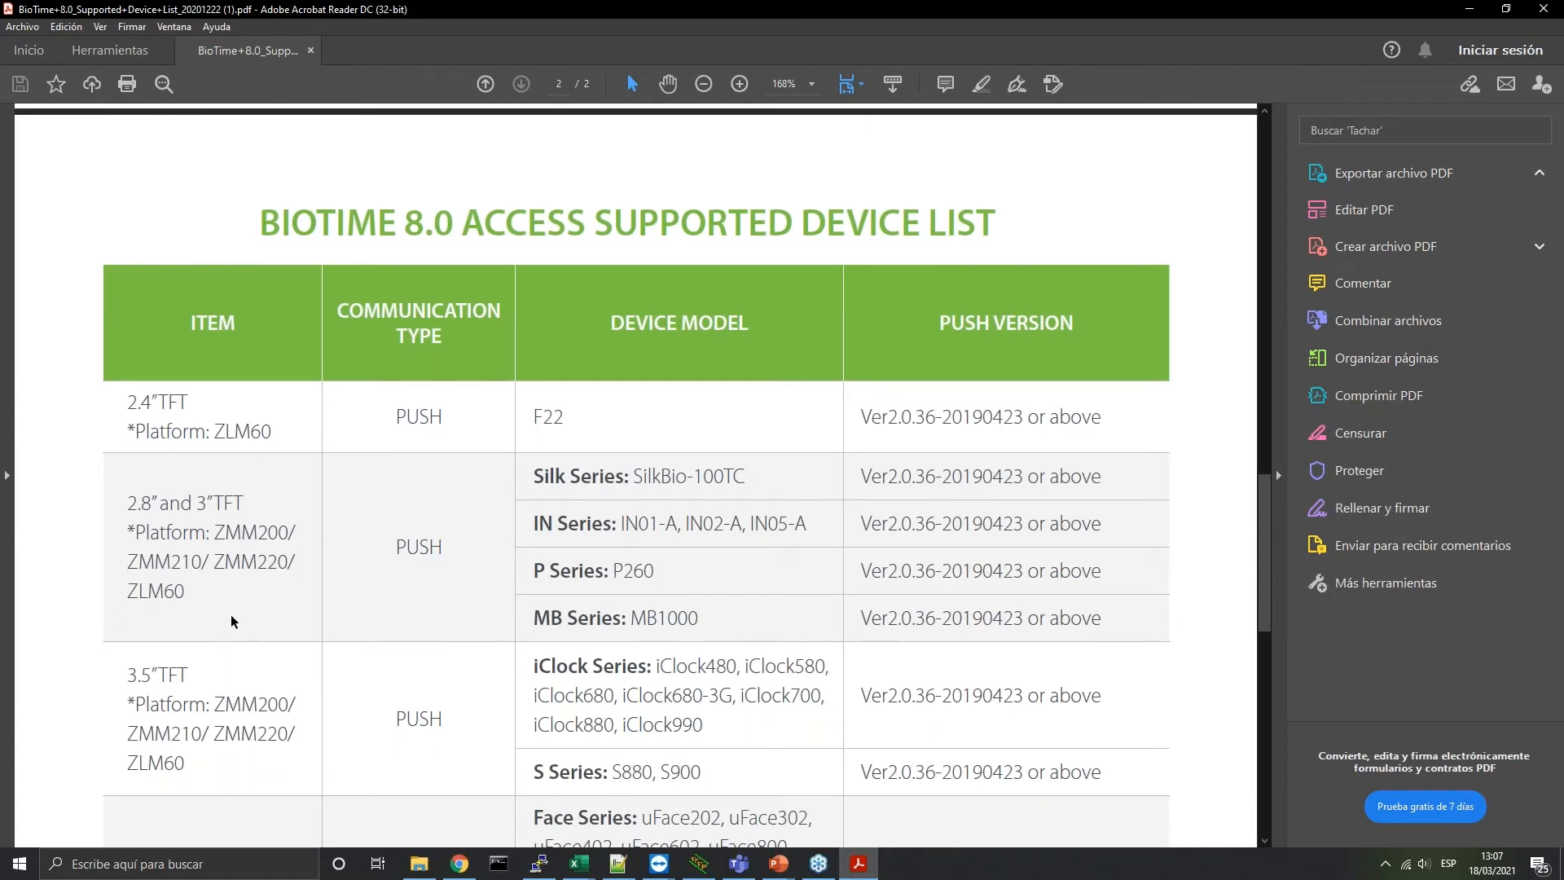
{"action": "scroll", "coordinate": [440, 593], "scroll_direction": "down", "scroll_amount": 5}
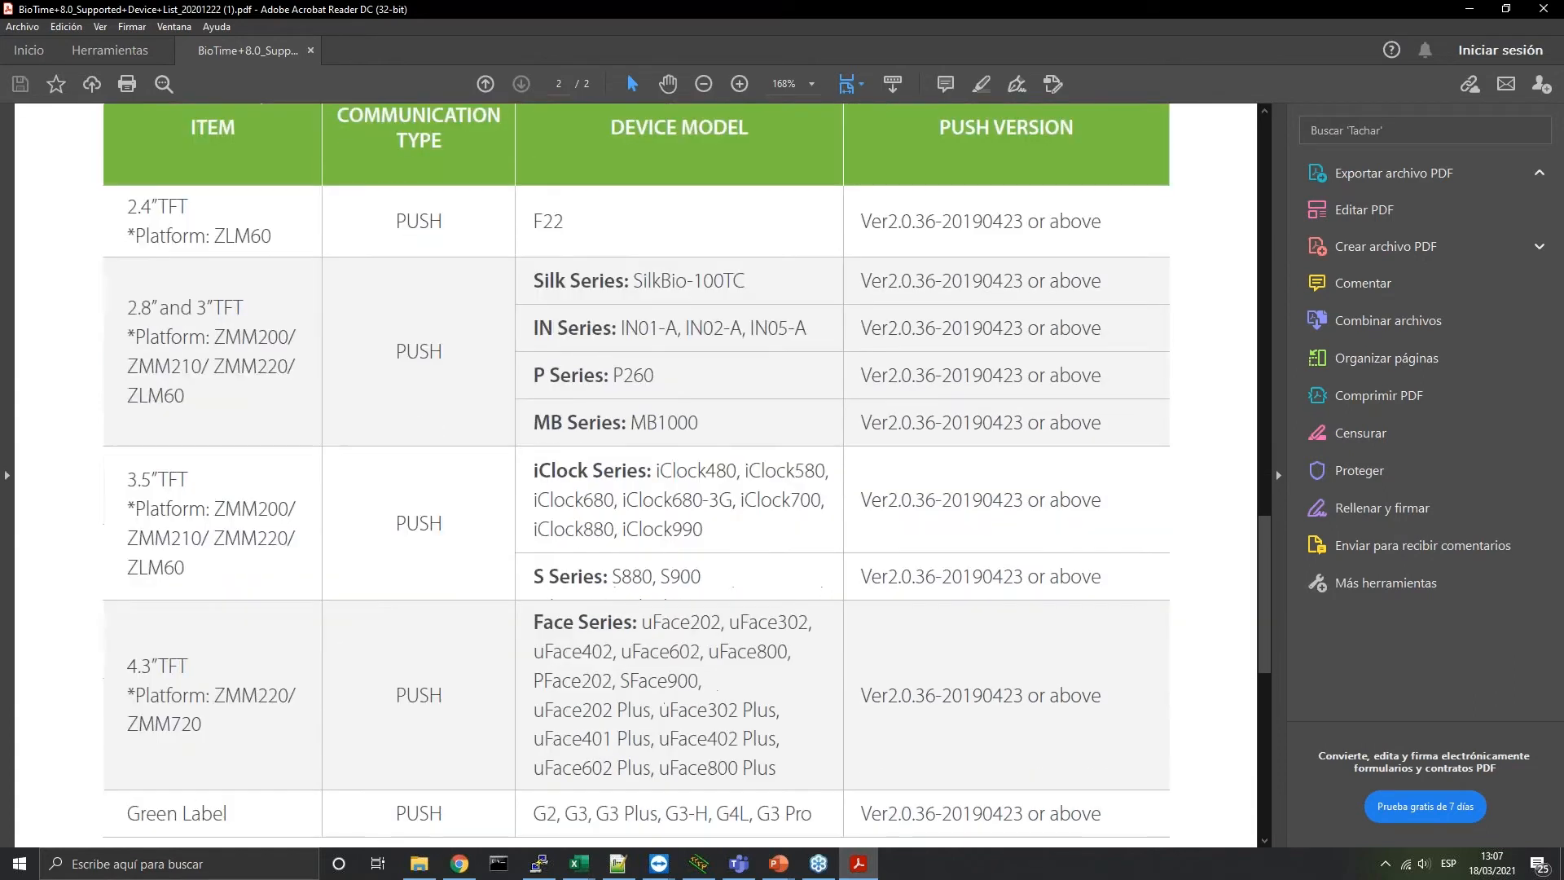
{"action": "scroll", "coordinate": [467, 594], "scroll_direction": "up", "scroll_amount": 15}
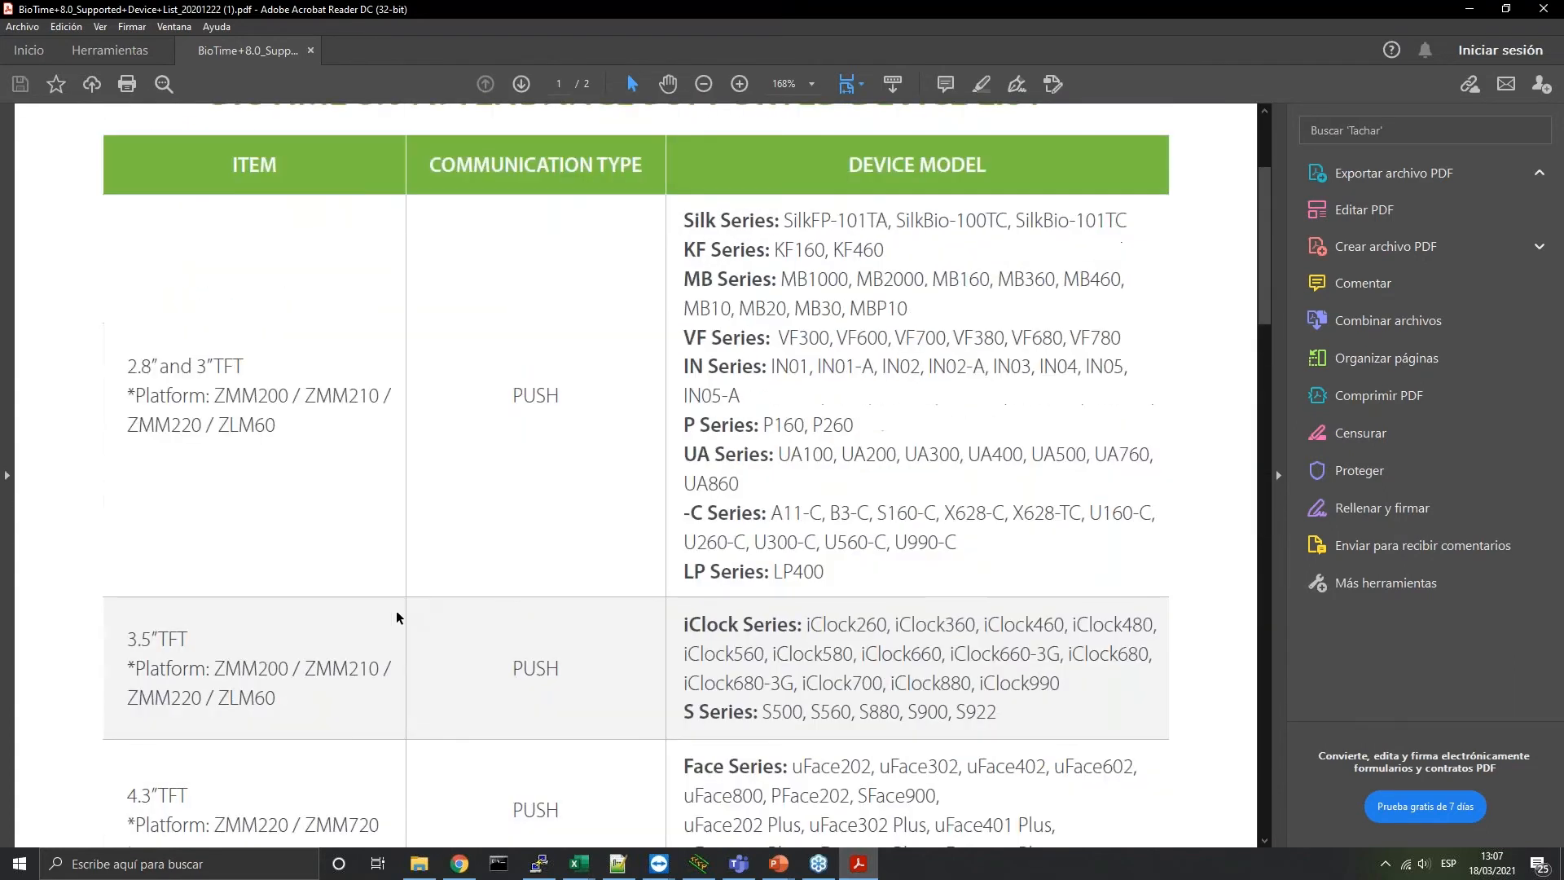
{"action": "scroll", "coordinate": [702, 454], "scroll_direction": "up", "scroll_amount": 4}
{"action": "scroll", "coordinate": [681, 479], "scroll_direction": "down", "scroll_amount": 8}
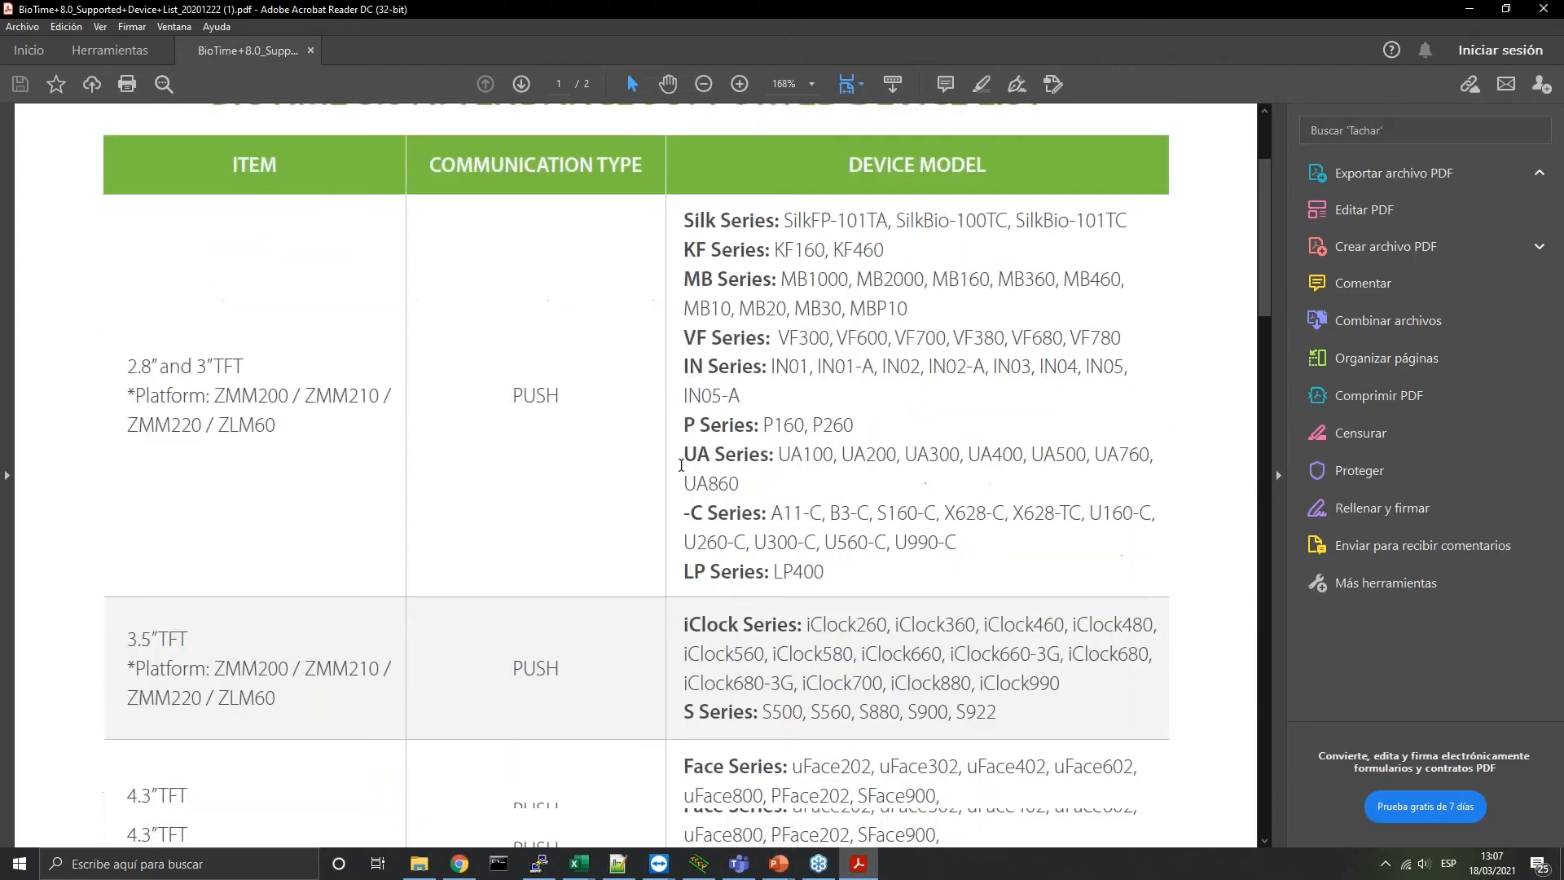
{"action": "scroll", "coordinate": [649, 495], "scroll_direction": "down", "scroll_amount": 4}
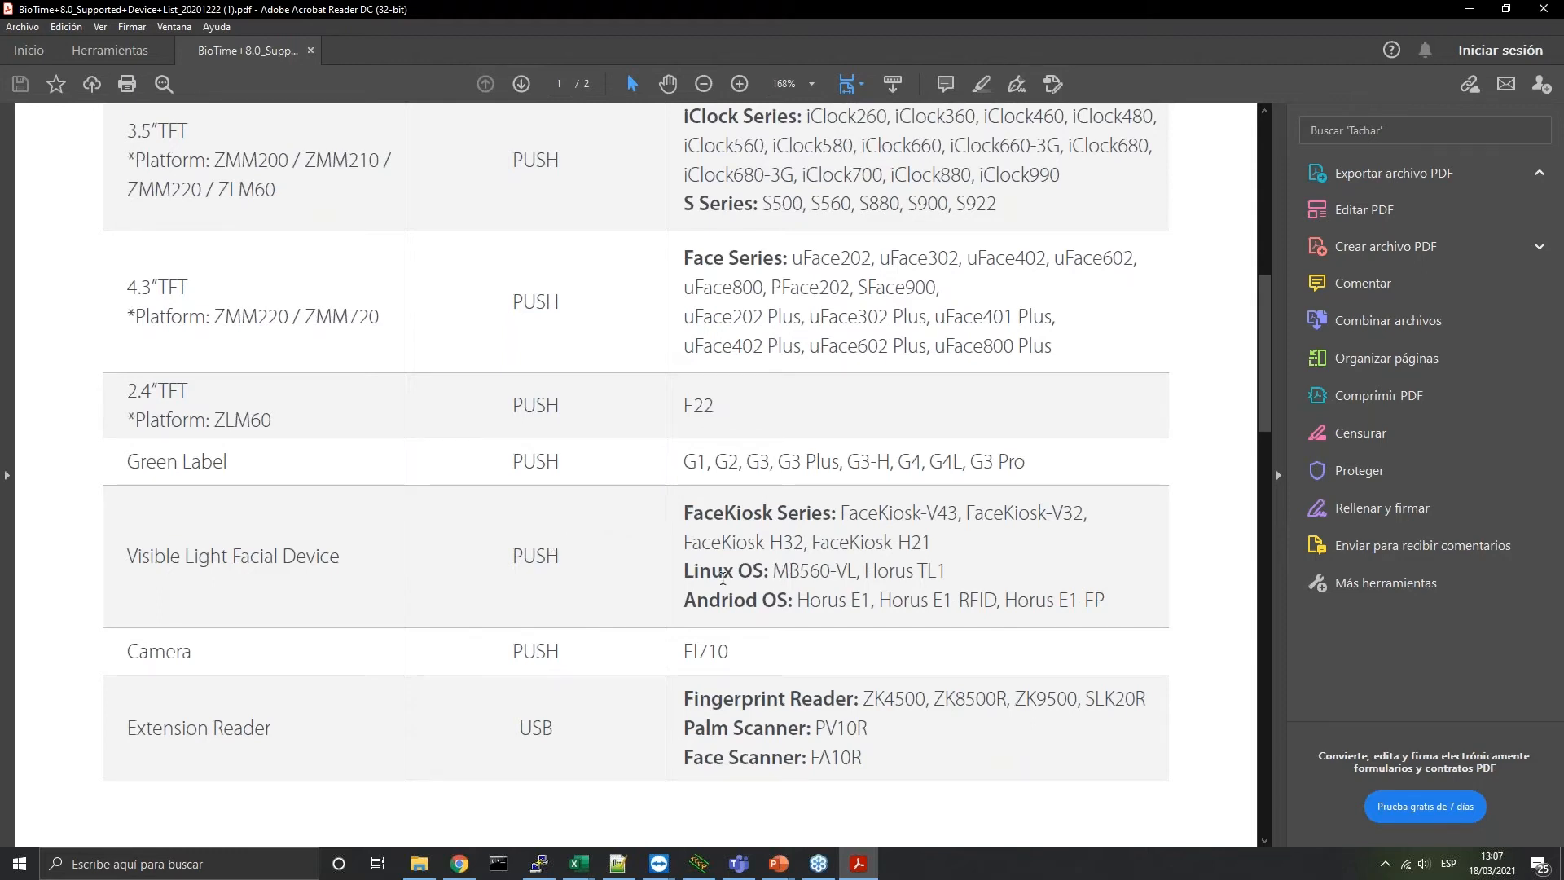
{"action": "scroll", "coordinate": [714, 579], "scroll_direction": "down", "scroll_amount": 10}
{"action": "scroll", "coordinate": [715, 580], "scroll_direction": "down", "scroll_amount": 20}
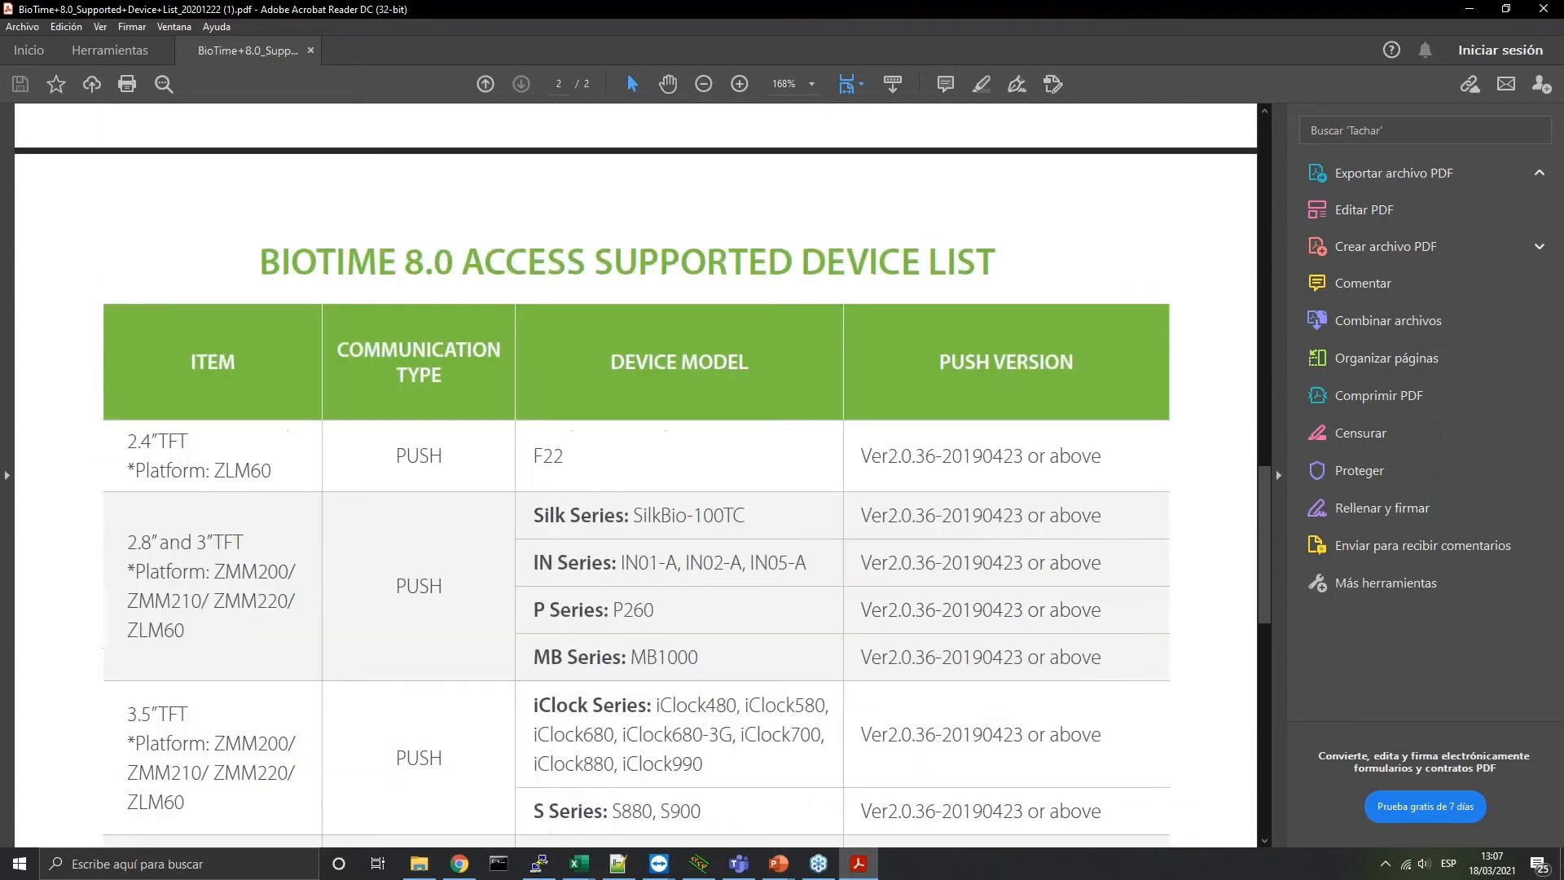
{"action": "scroll", "coordinate": [616, 504], "scroll_direction": "up", "scroll_amount": 12}
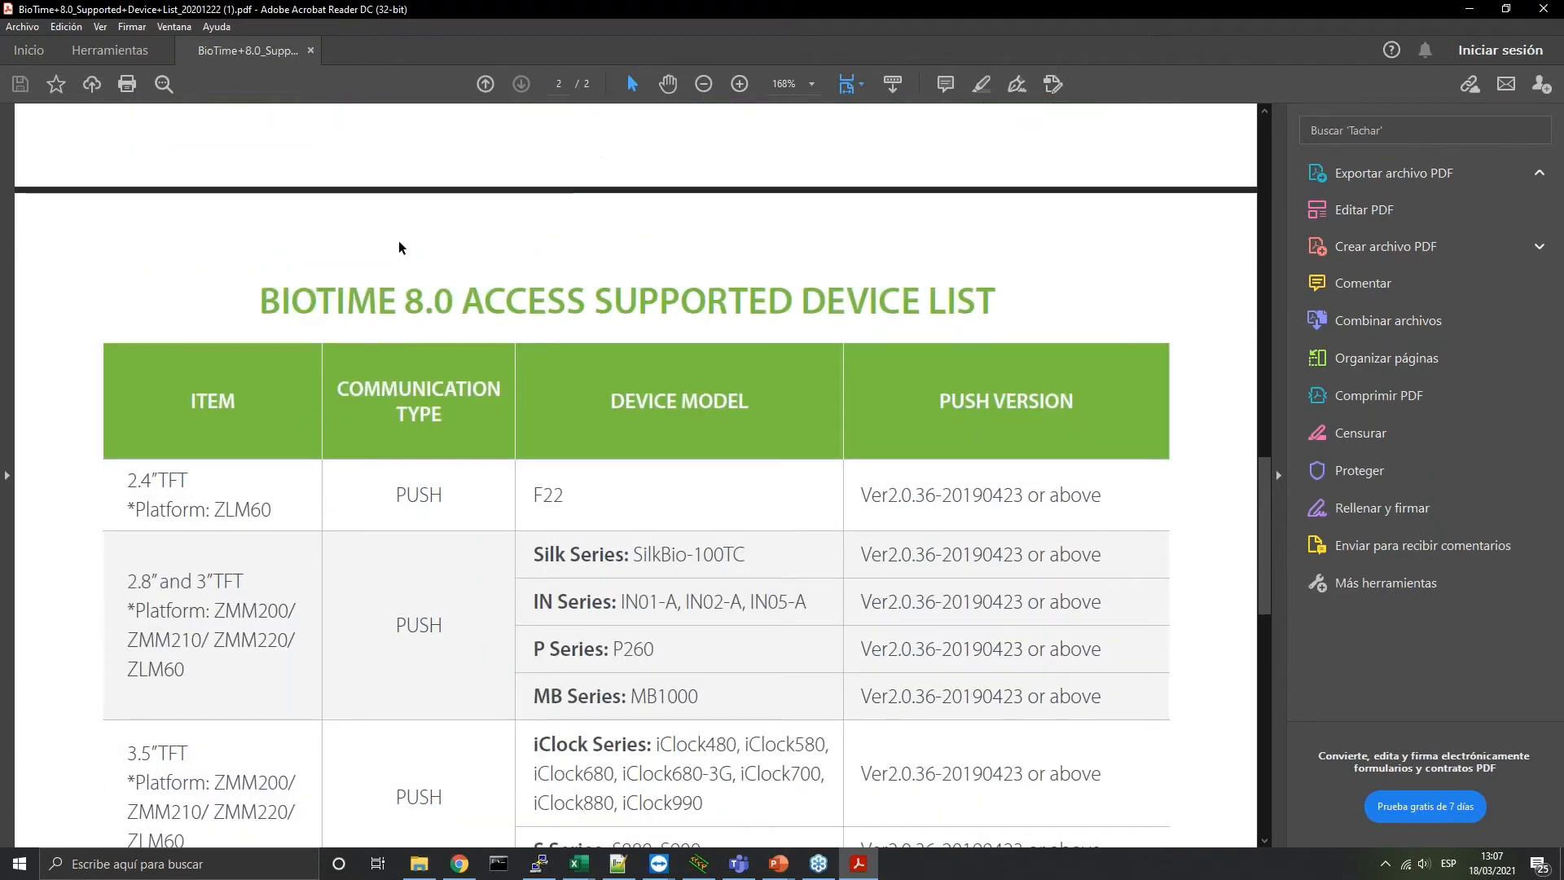
{"action": "scroll", "coordinate": [493, 529], "scroll_direction": "down", "scroll_amount": 7}
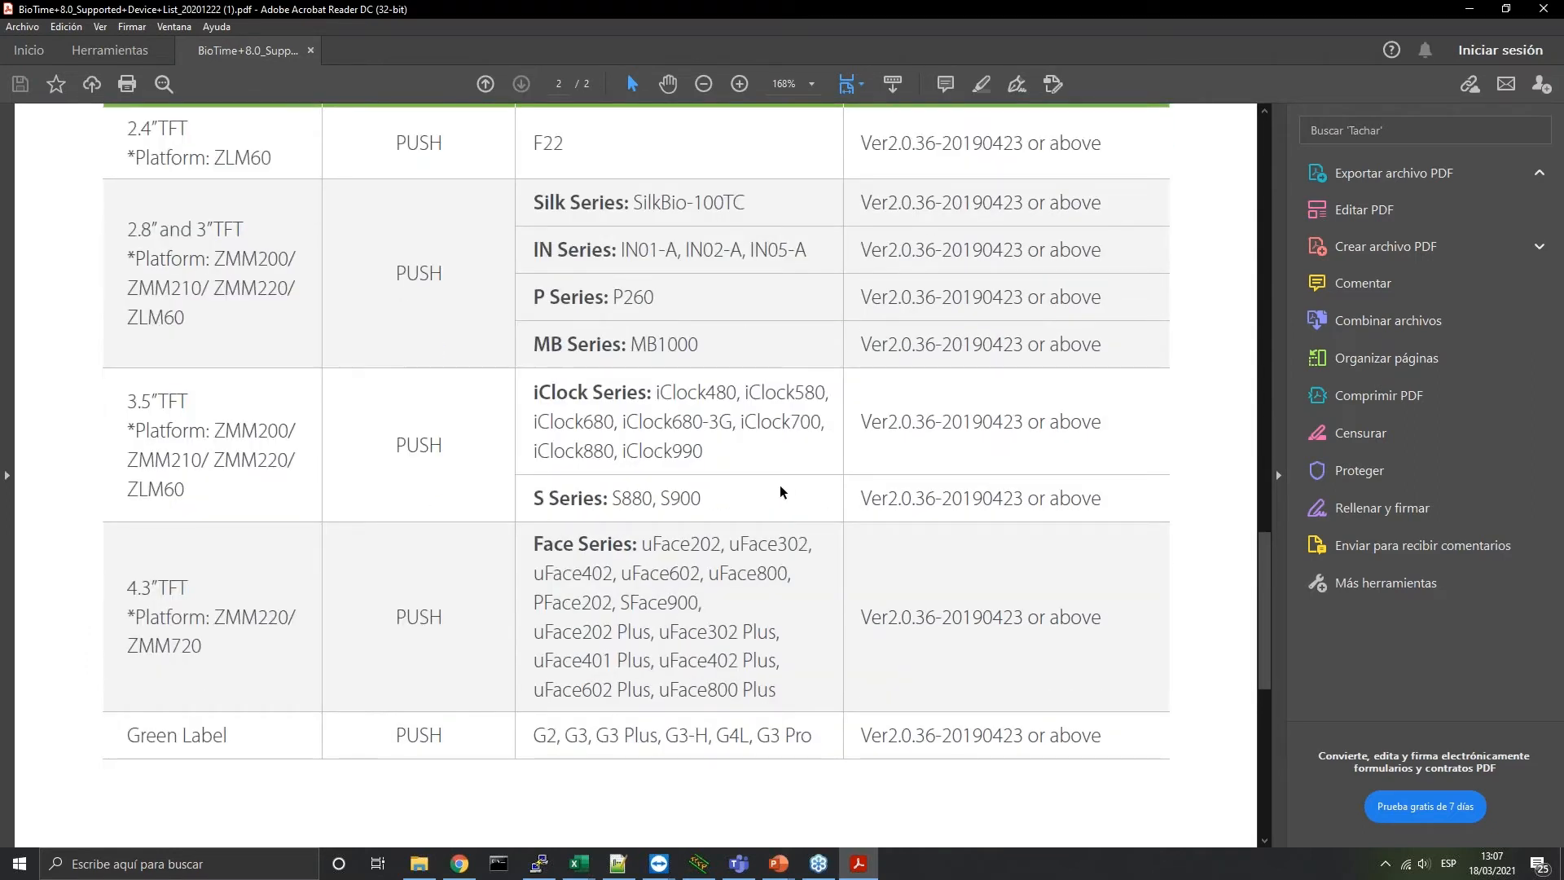
{"action": "scroll", "coordinate": [780, 497], "scroll_direction": "down", "scroll_amount": 4}
{"action": "scroll", "coordinate": [758, 510], "scroll_direction": "up", "scroll_amount": 5}
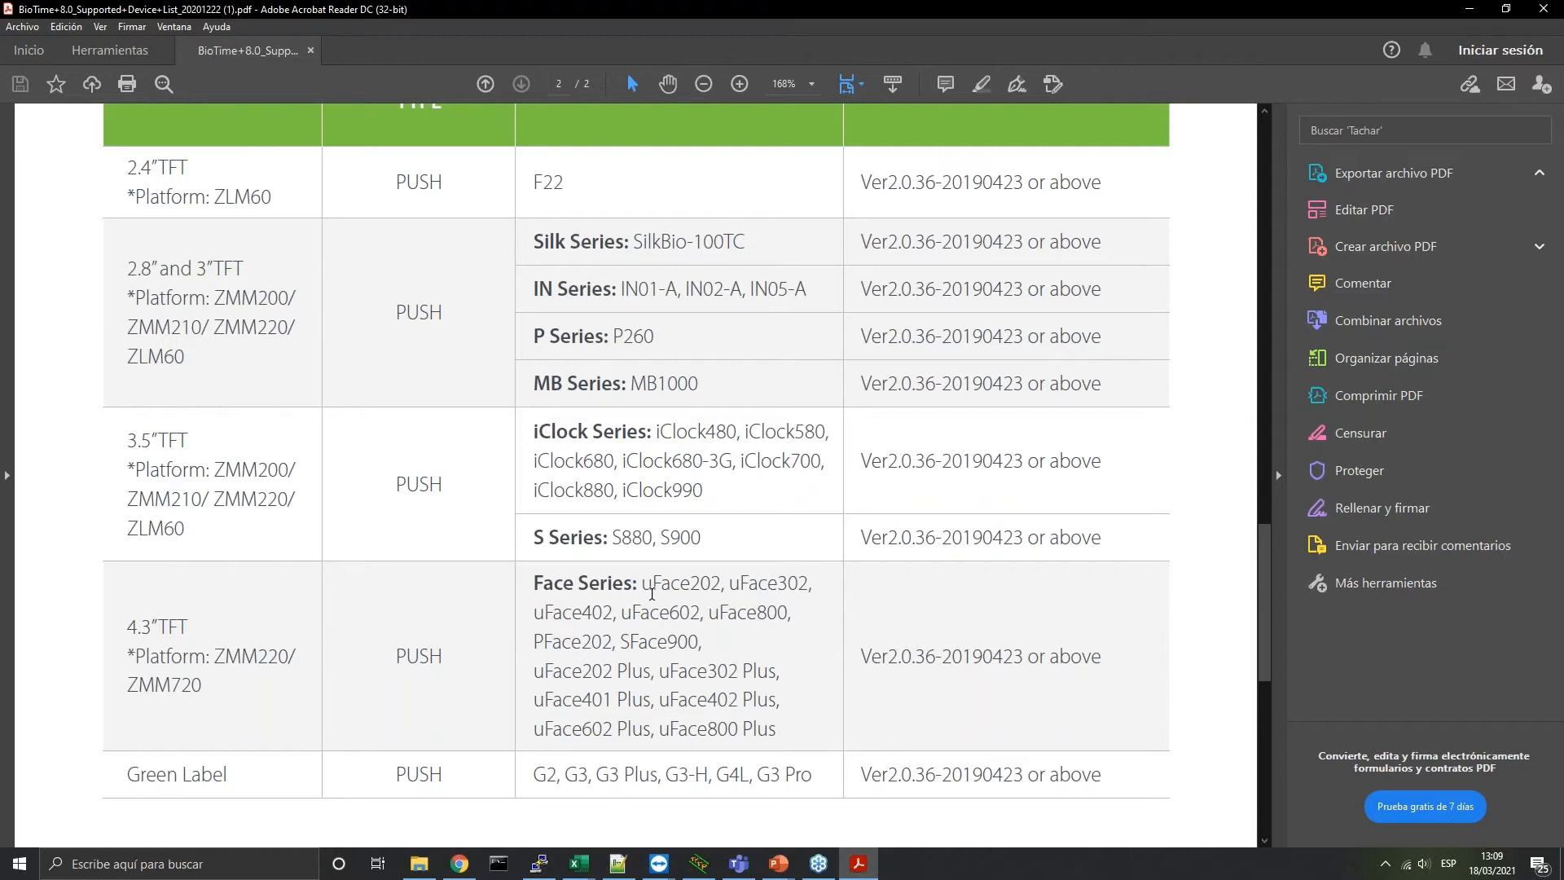
Scroll to the end of the PDF device table and switch back to BioTime in Chrome
{"action": "scroll", "coordinate": [813, 391], "scroll_direction": "down", "scroll_amount": 3}
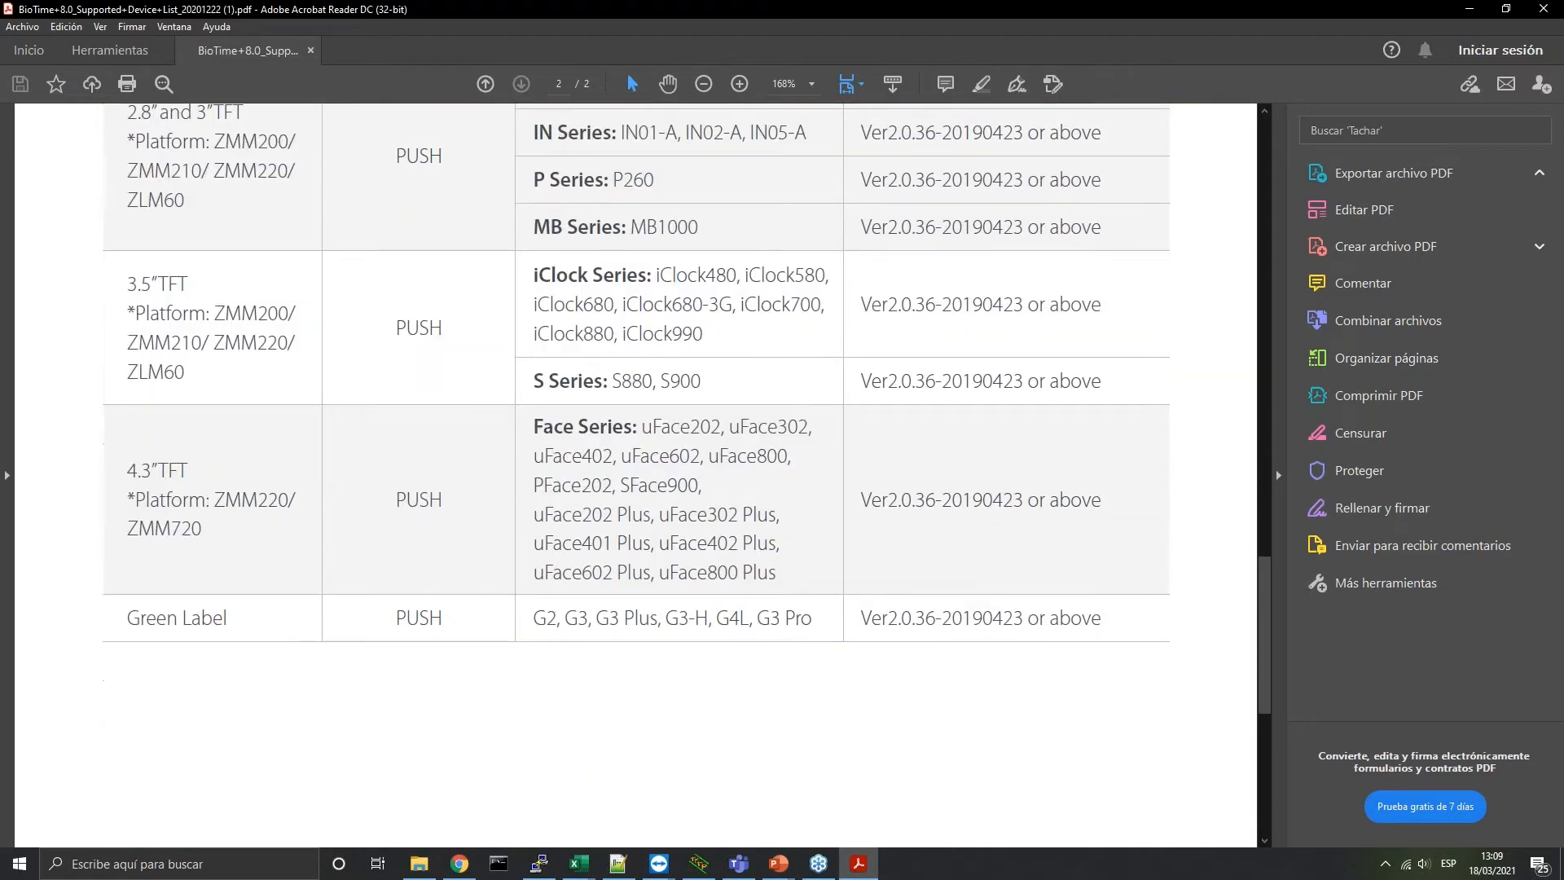
{"action": "key", "text": "alt+Tab"}
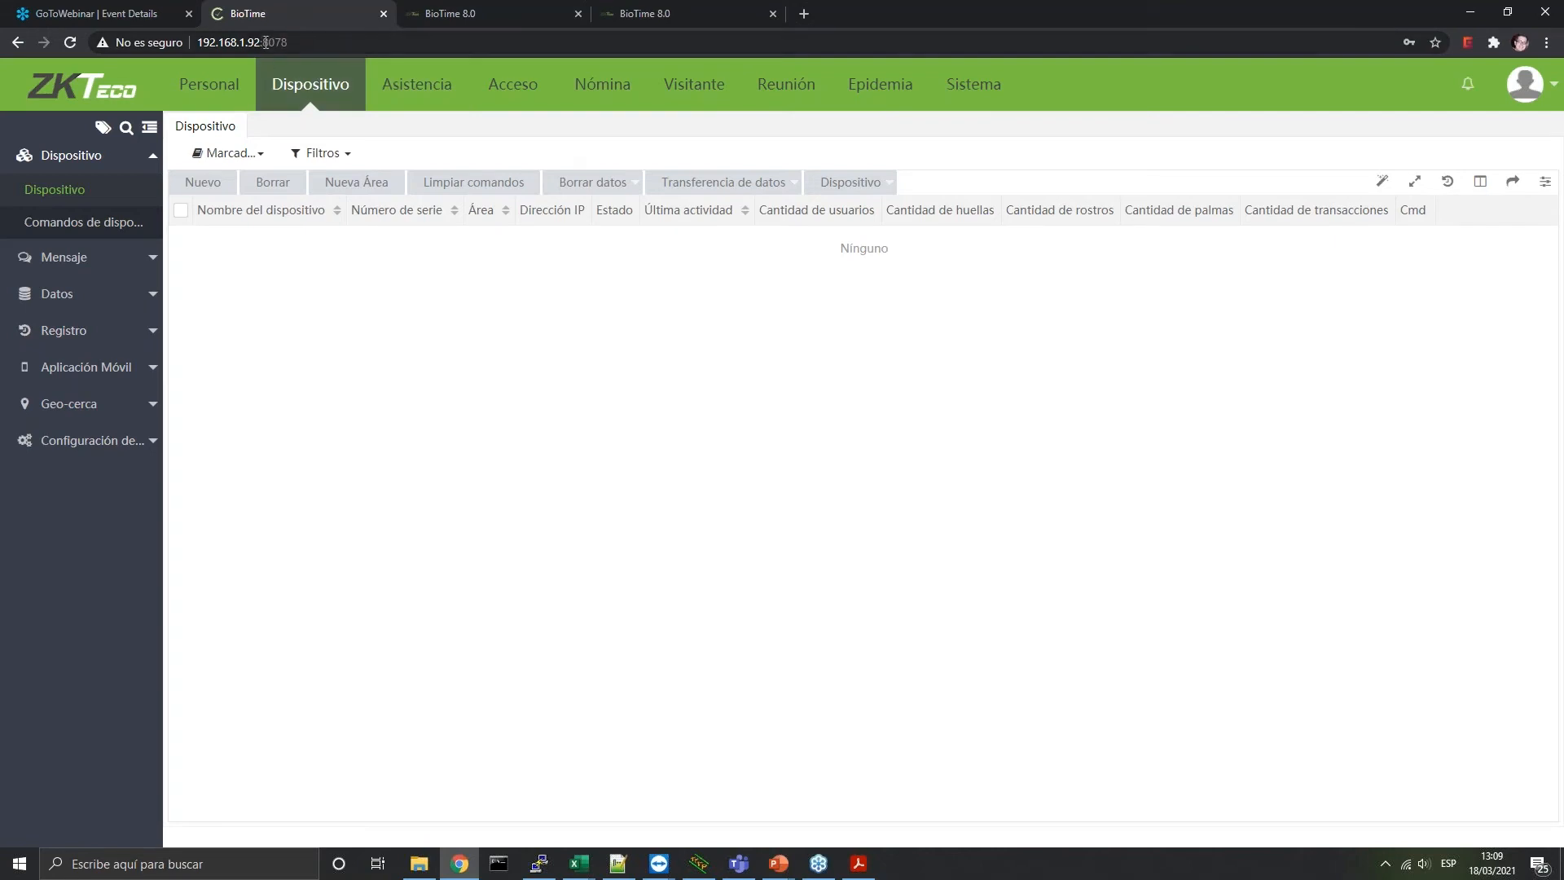
{"action": "left_click_drag", "start_coordinate": [265, 42], "coordinate": [196, 42]}
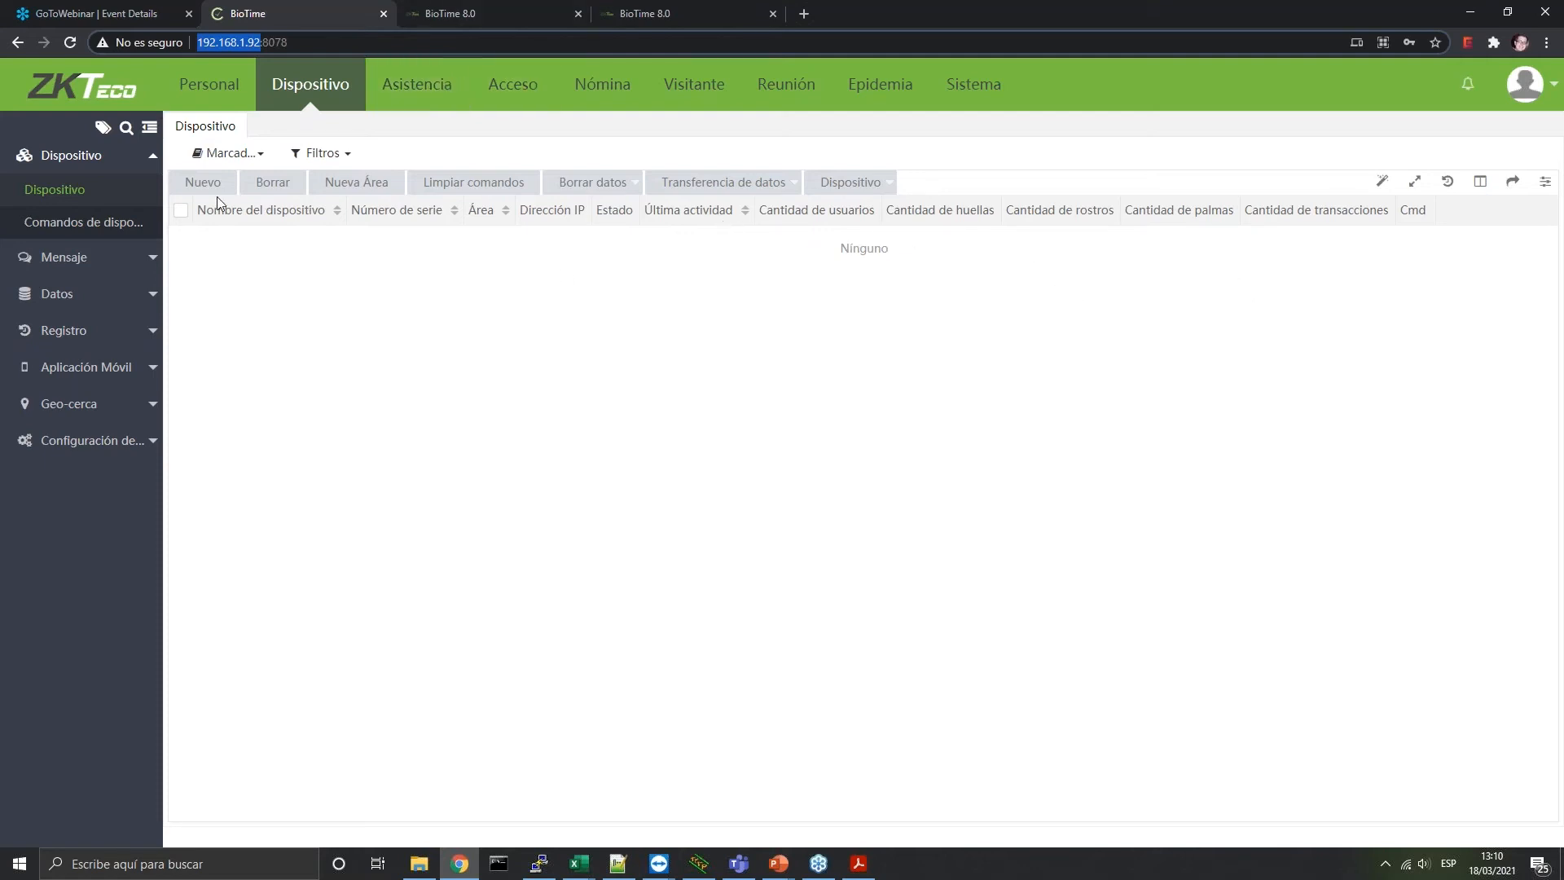
{"action": "left_click", "coordinate": [612, 187]}
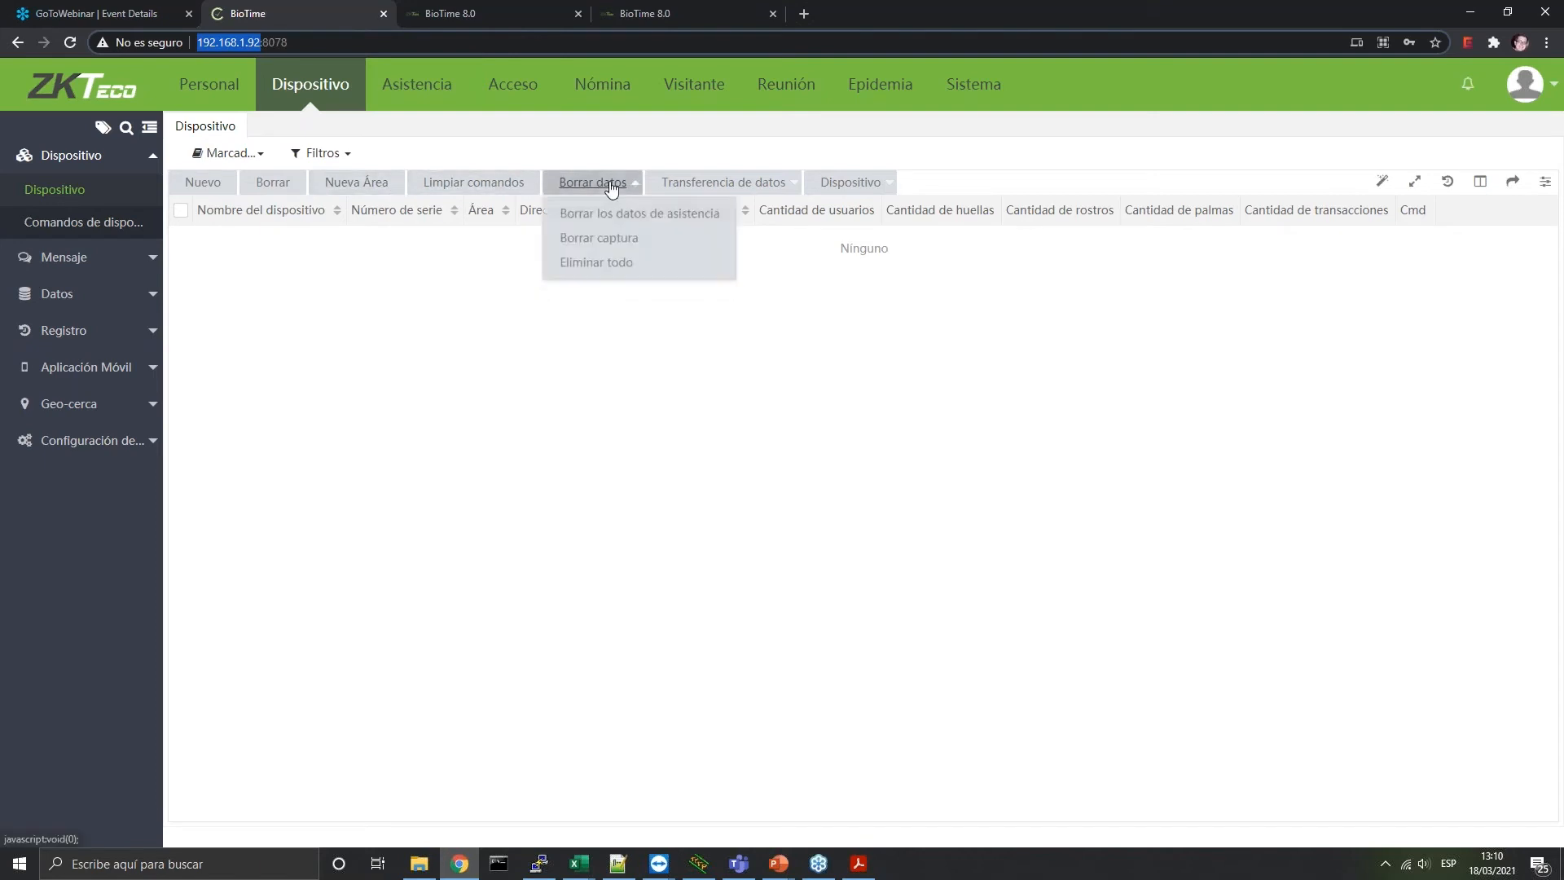
{"action": "left_click", "coordinate": [698, 190]}
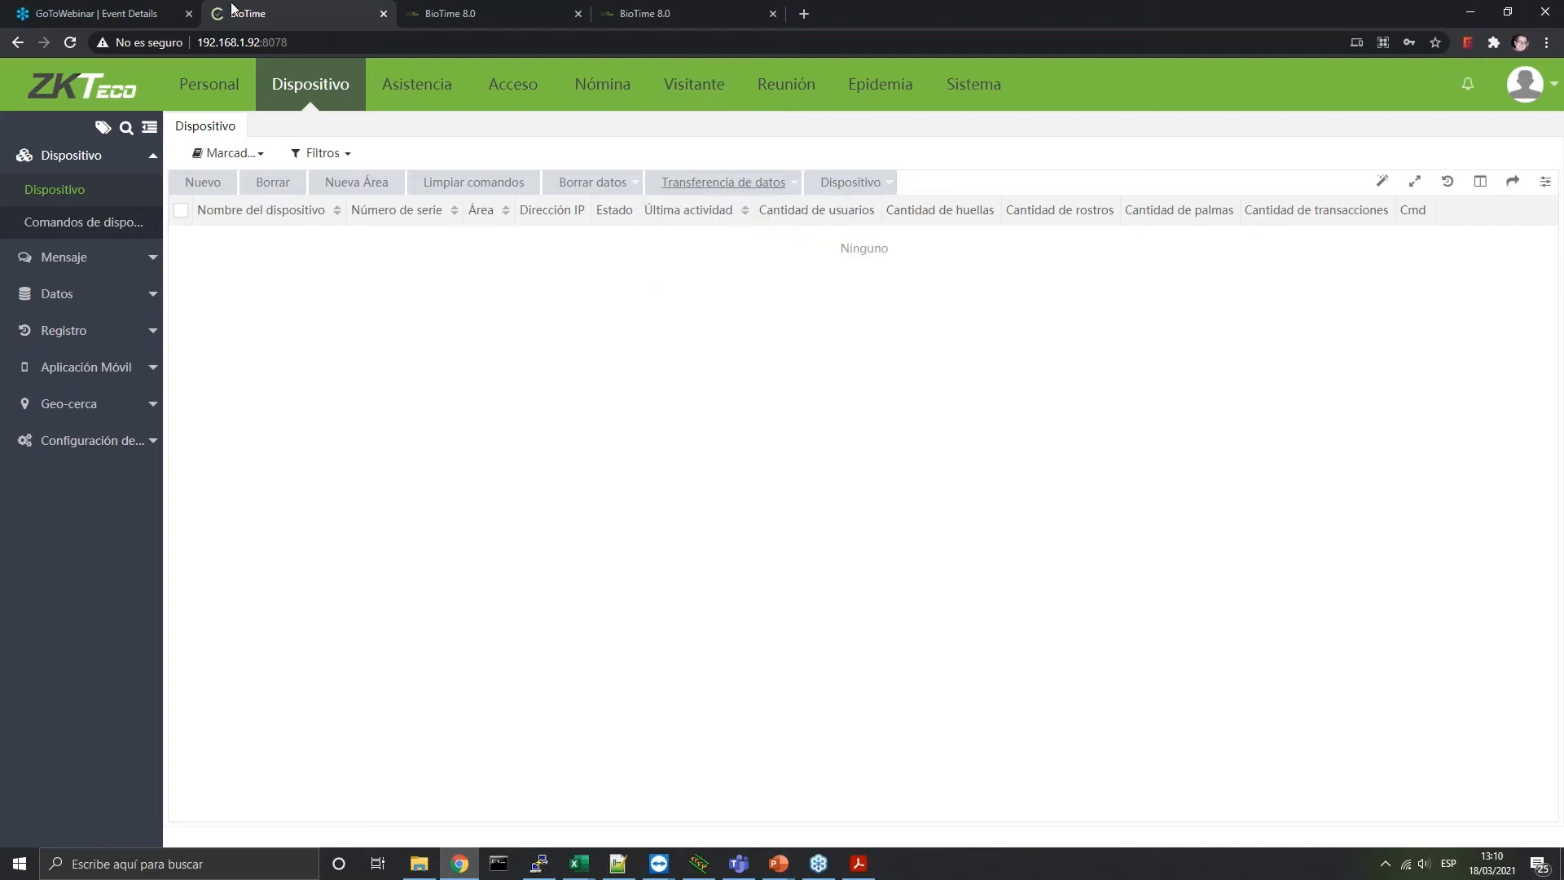
{"action": "mouse_move", "coordinate": [741, 195]}
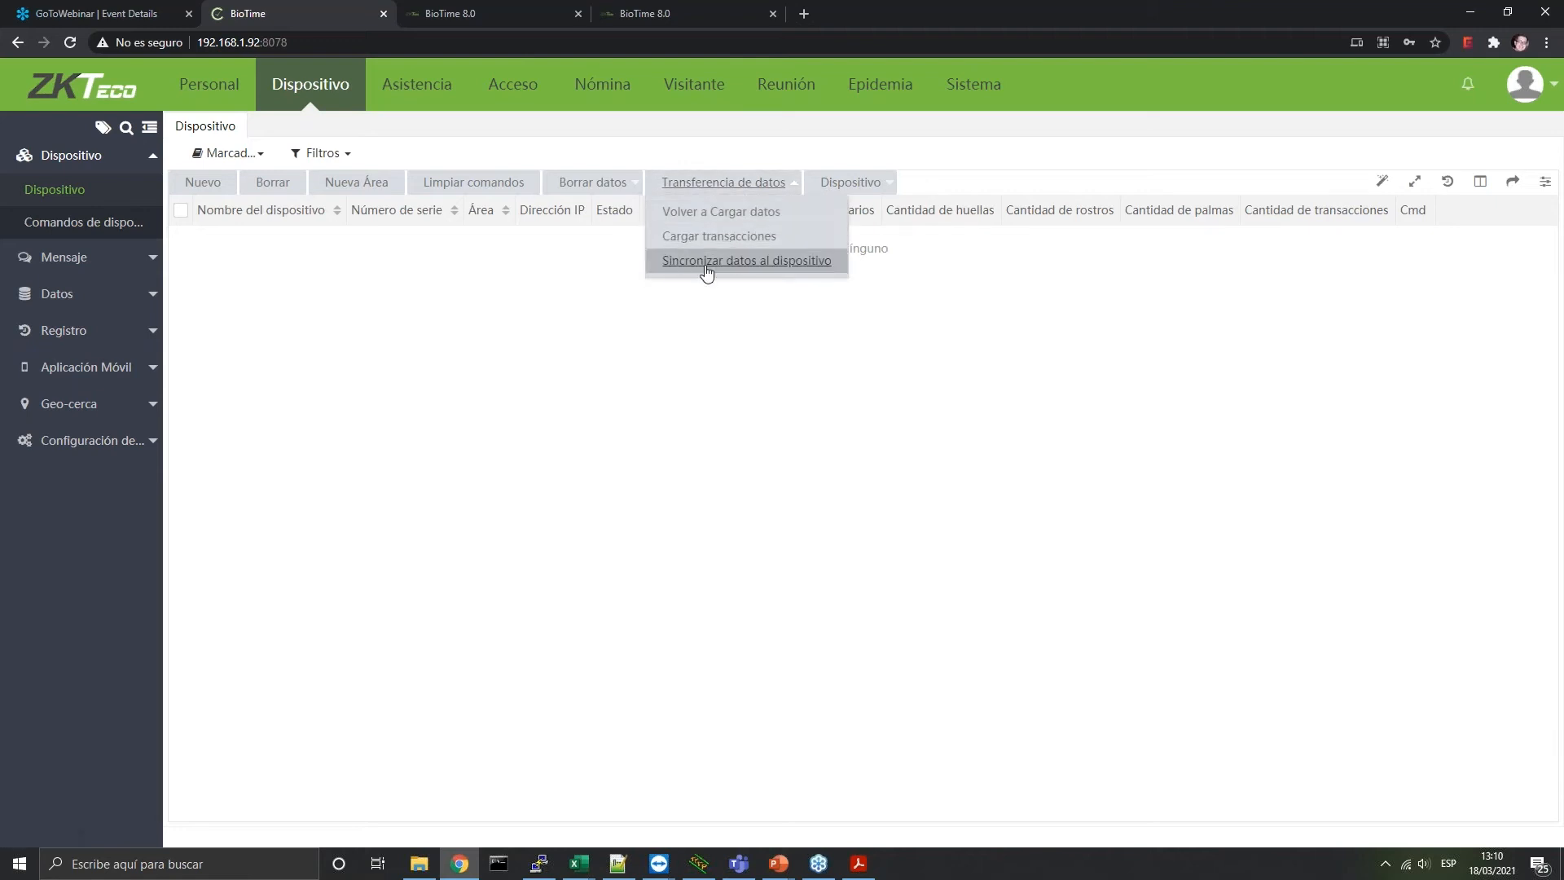
{"action": "mouse_move", "coordinate": [870, 185]}
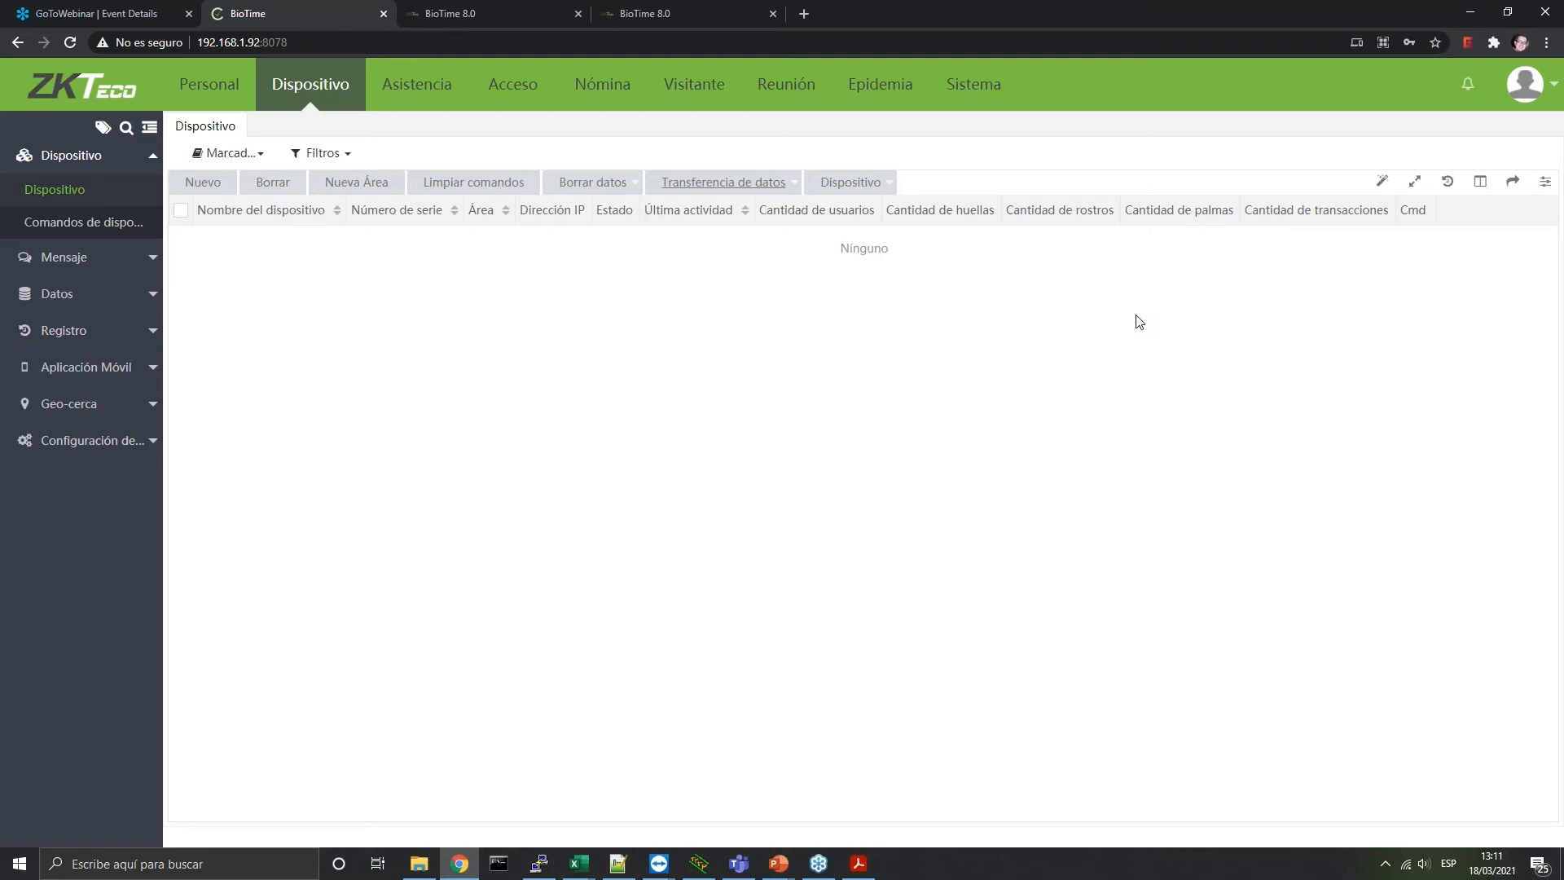
{"action": "right_click", "coordinate": [222, 135]}
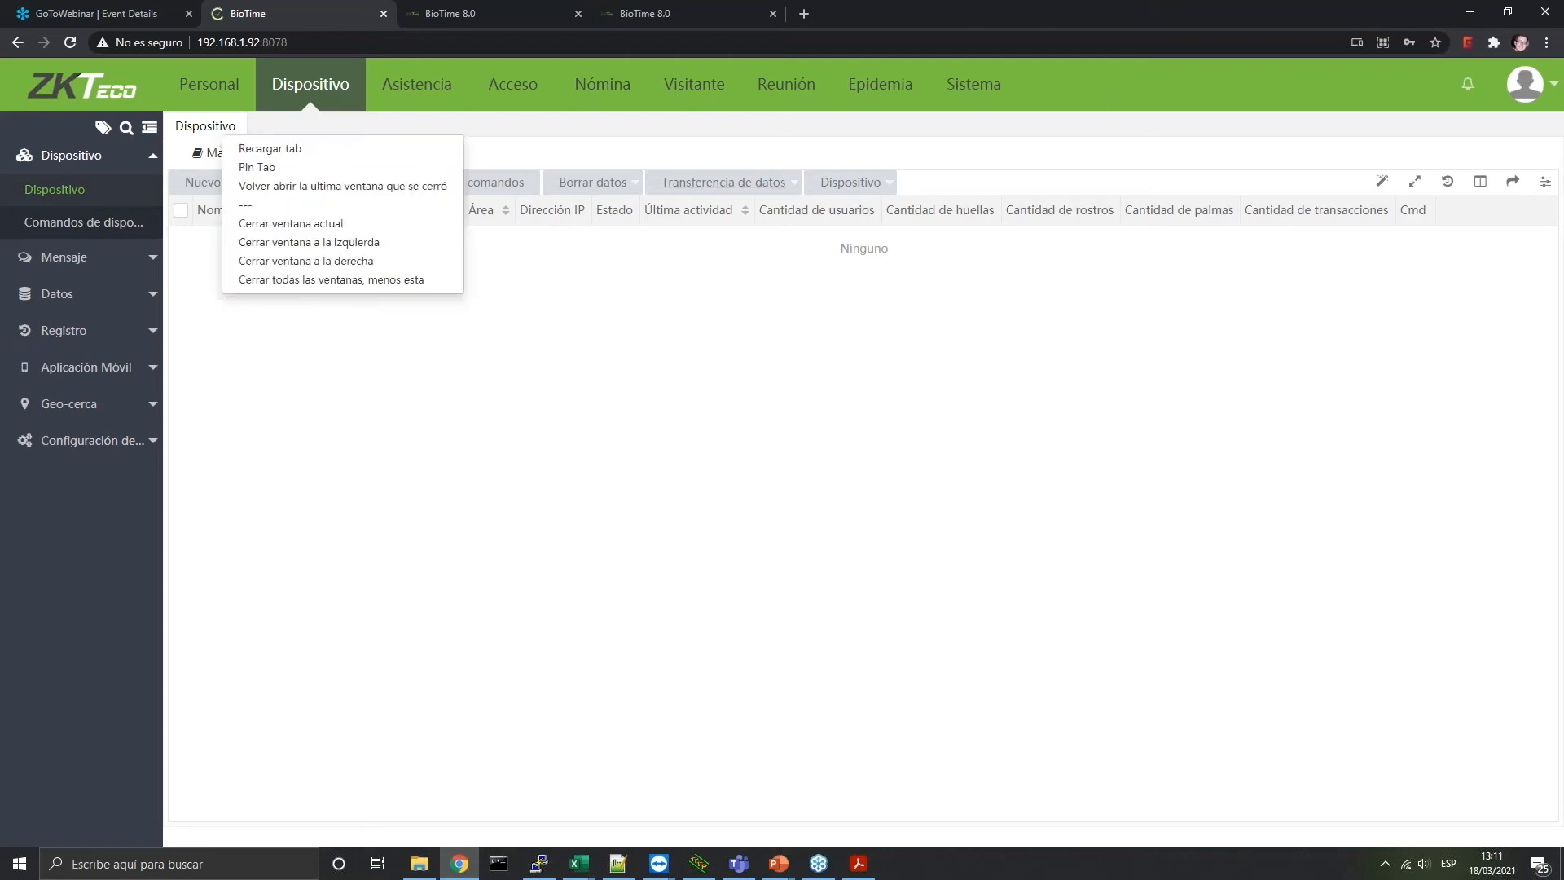
{"action": "left_click", "coordinate": [278, 155]}
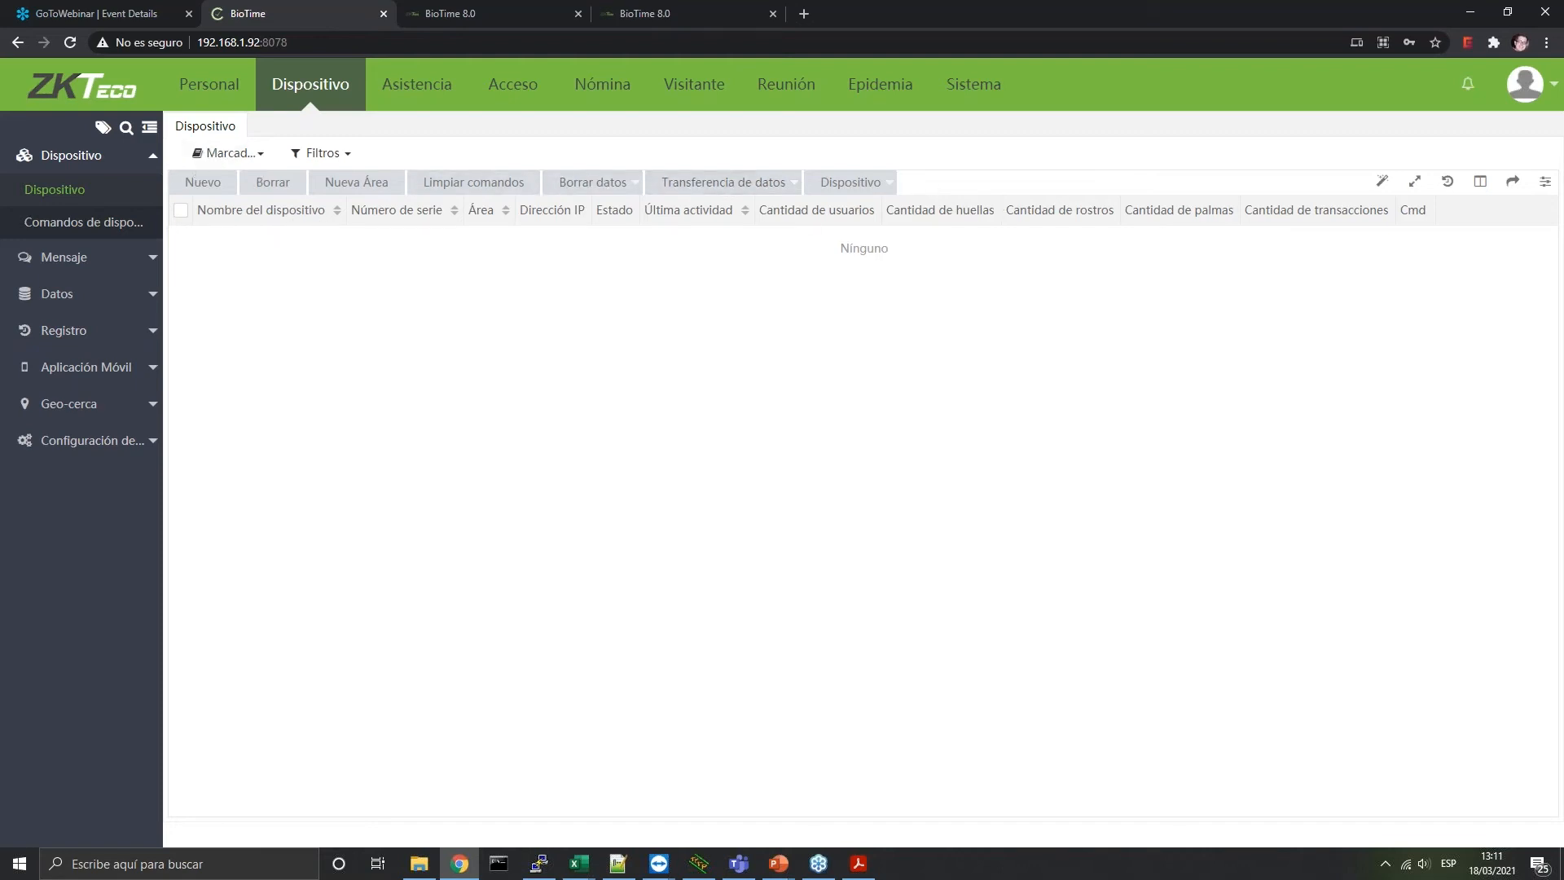
{"action": "left_click", "coordinate": [83, 223]}
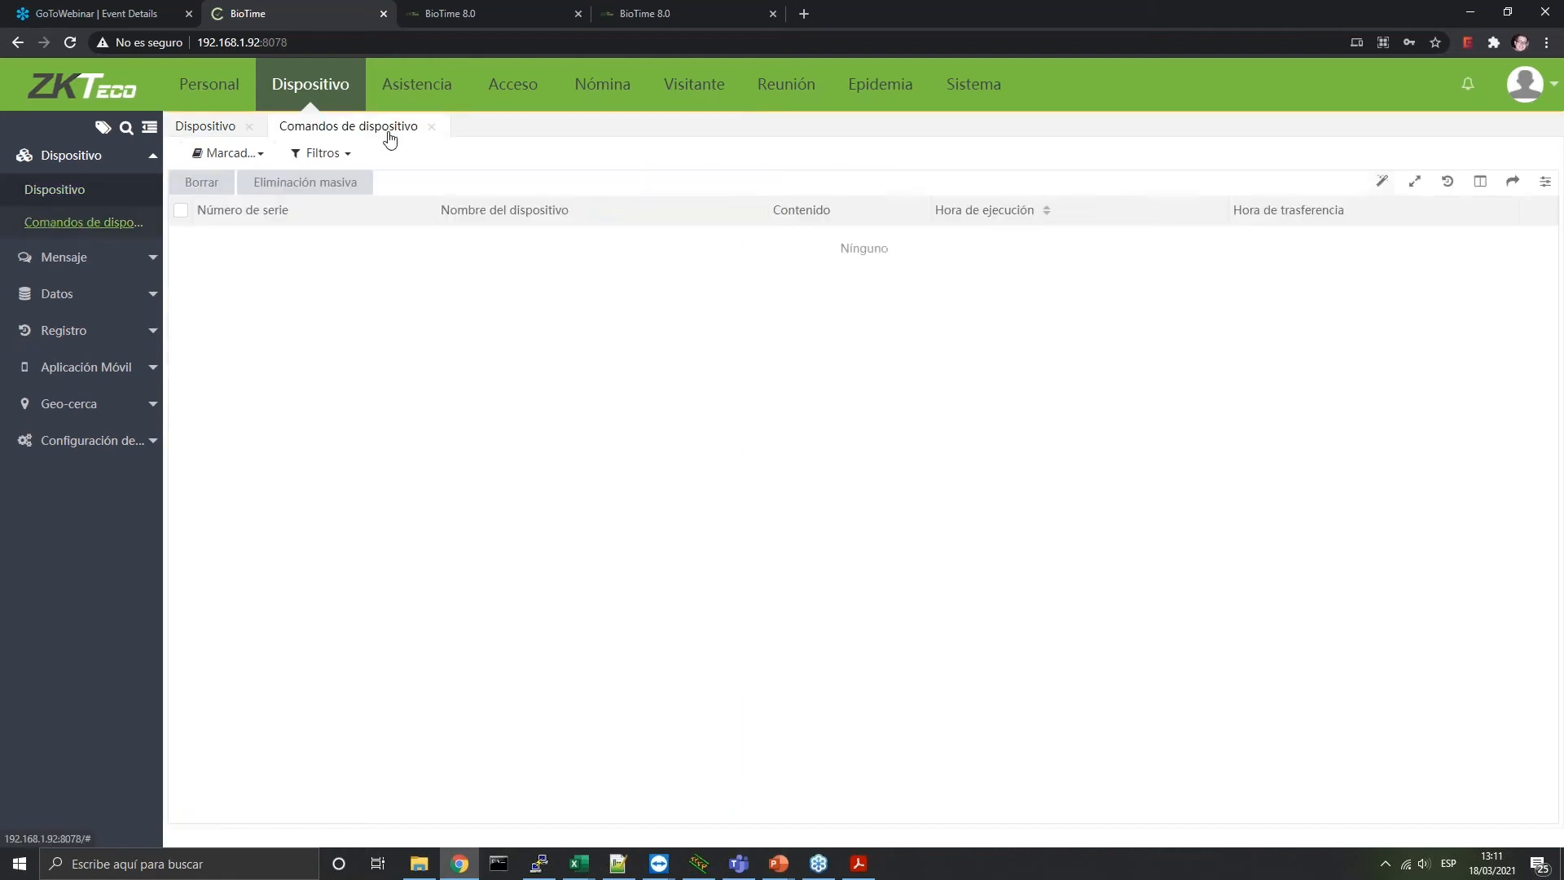
{"action": "left_click", "coordinate": [431, 126]}
{"action": "left_click", "coordinate": [73, 195]}
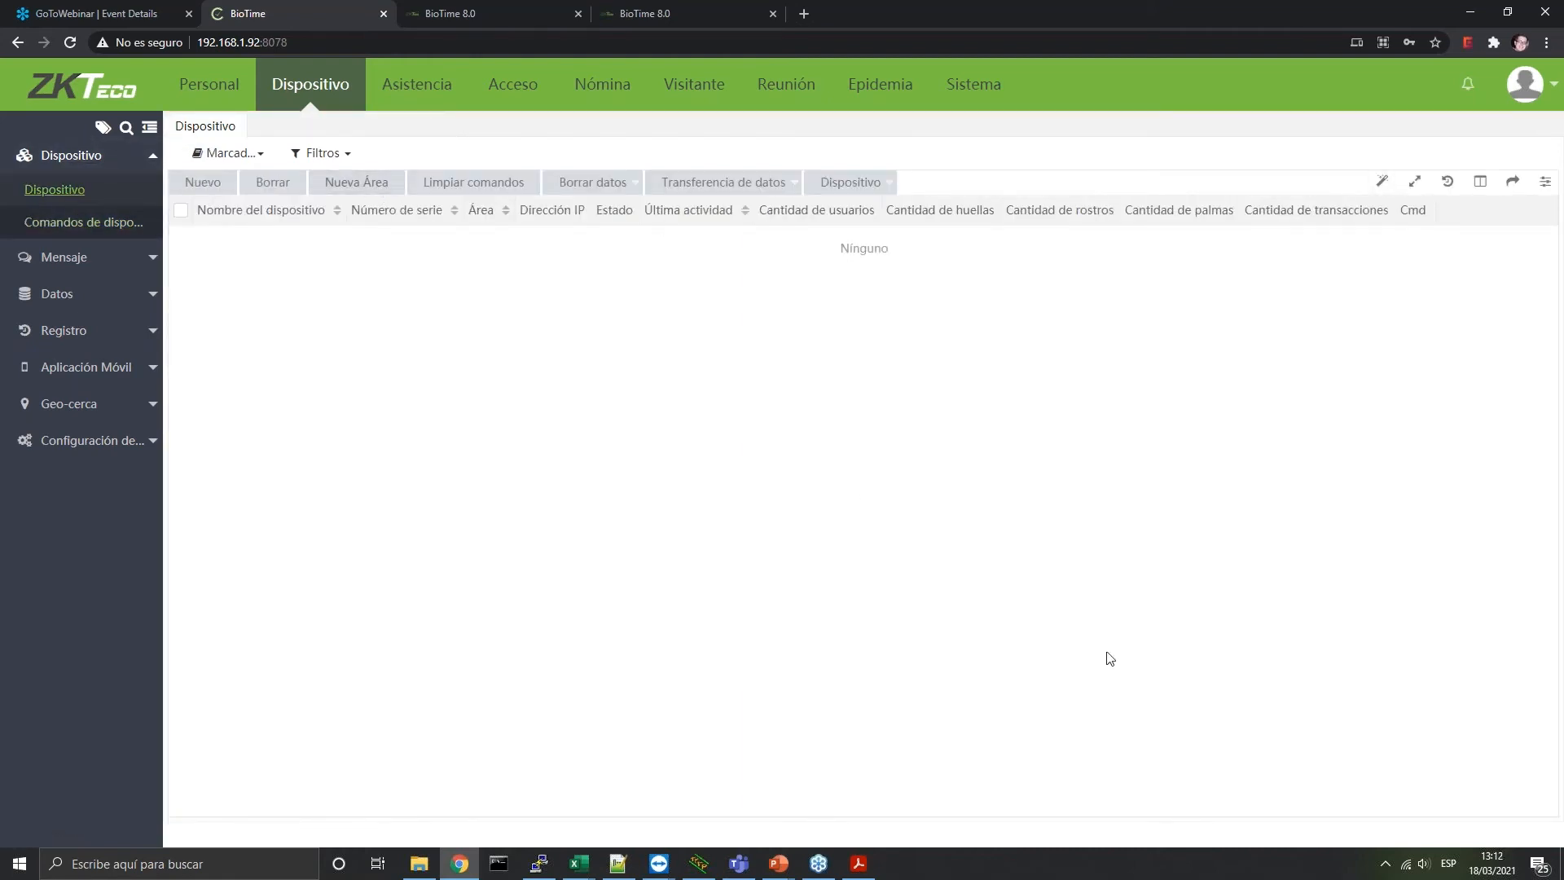
Close the inactive PuTTY session to the device through its system menu's Cerrar
{"action": "left_click", "coordinate": [539, 863]}
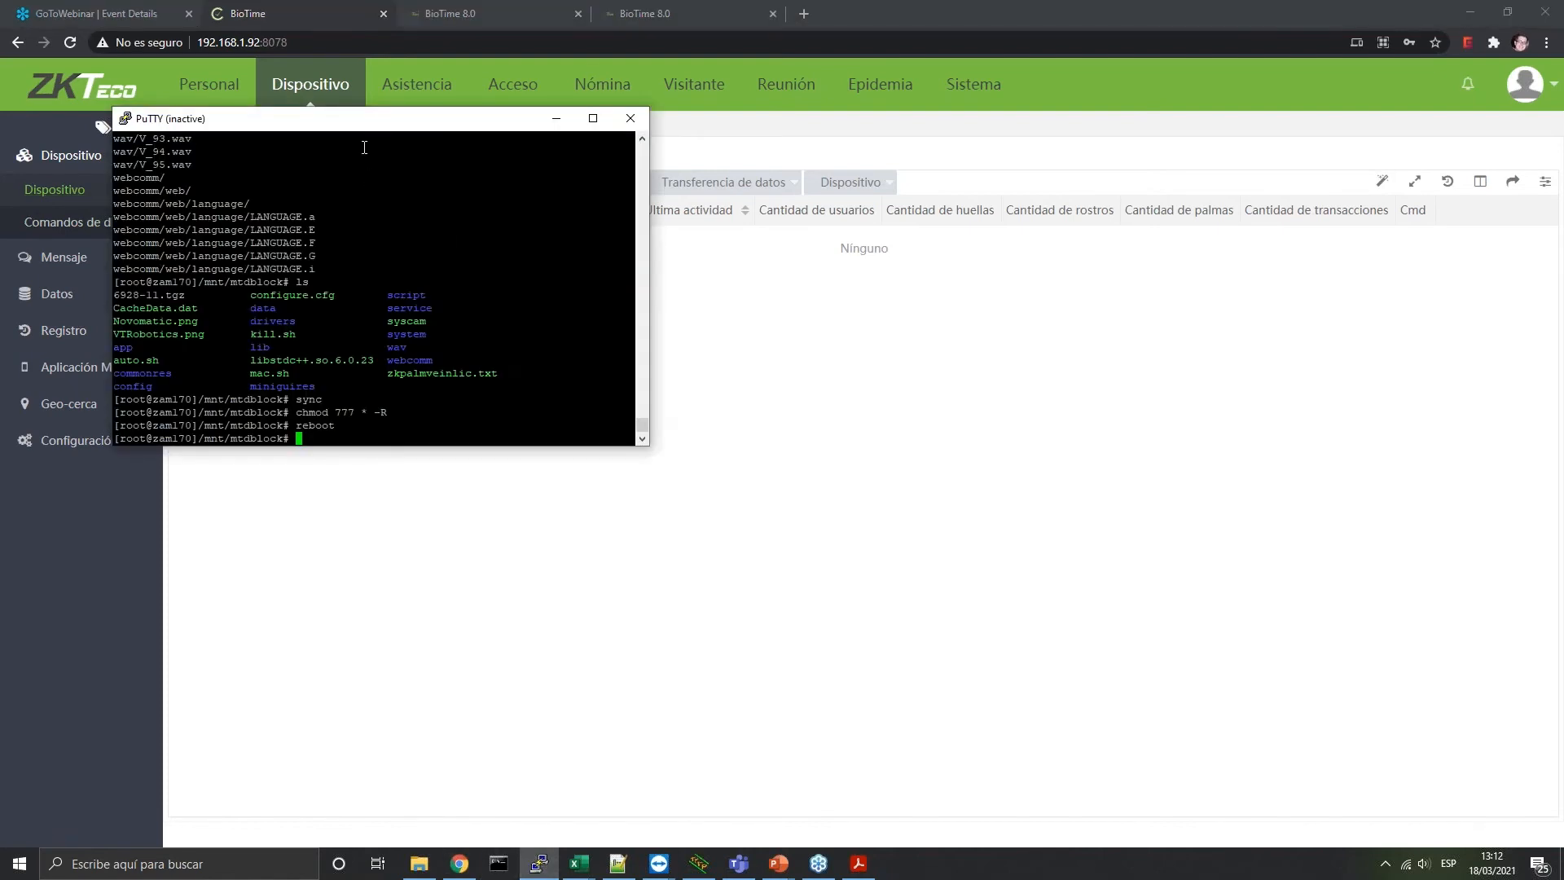
{"action": "left_click_drag", "start_coordinate": [132, 122], "coordinate": [599, 242]}
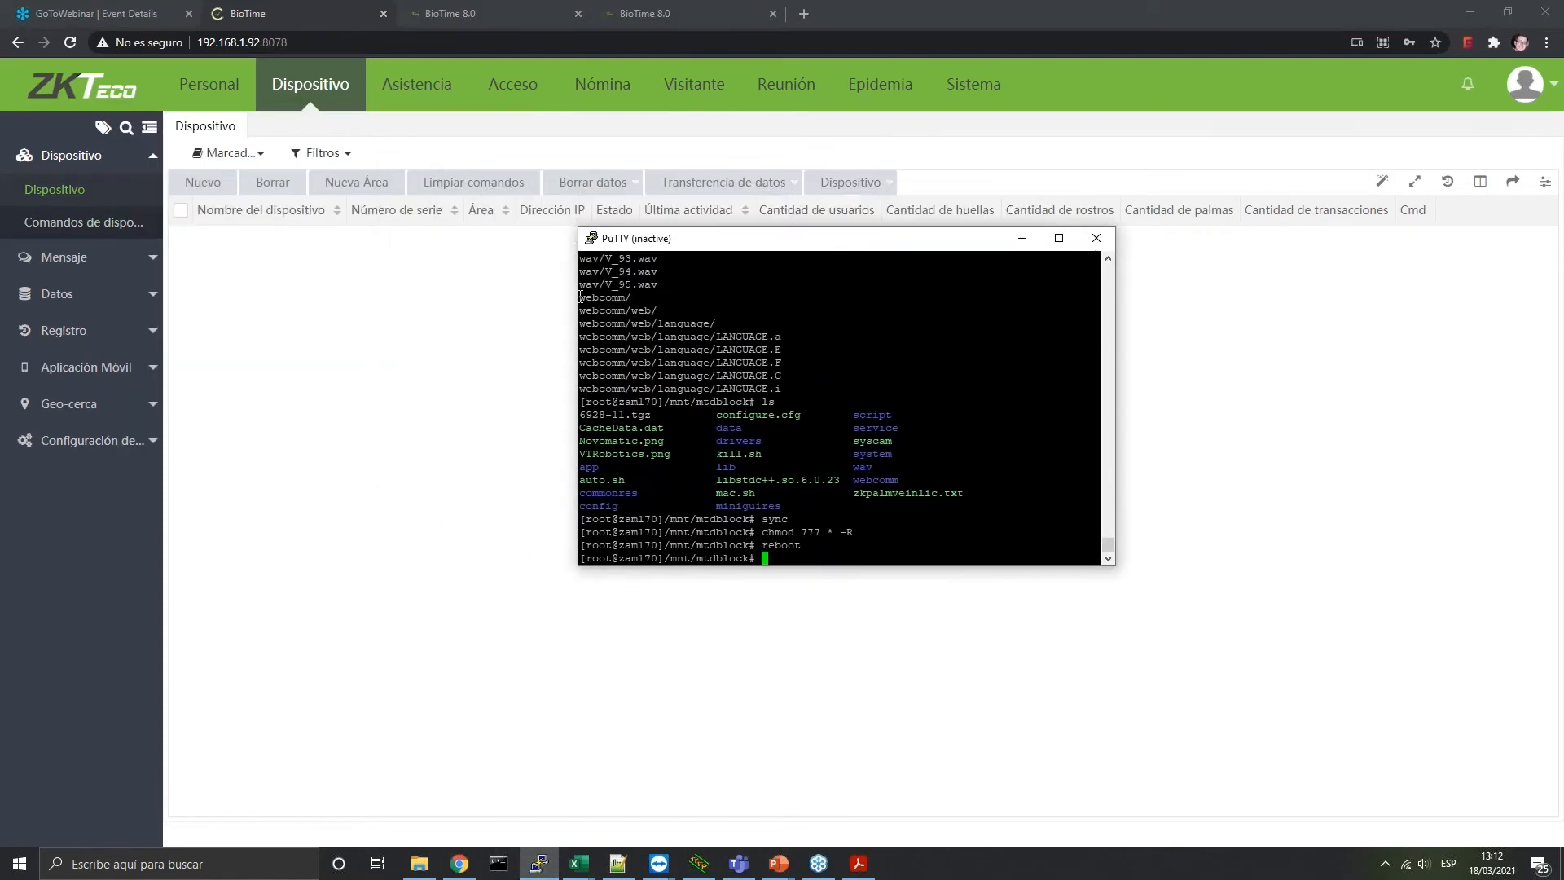
{"action": "left_click", "coordinate": [595, 239]}
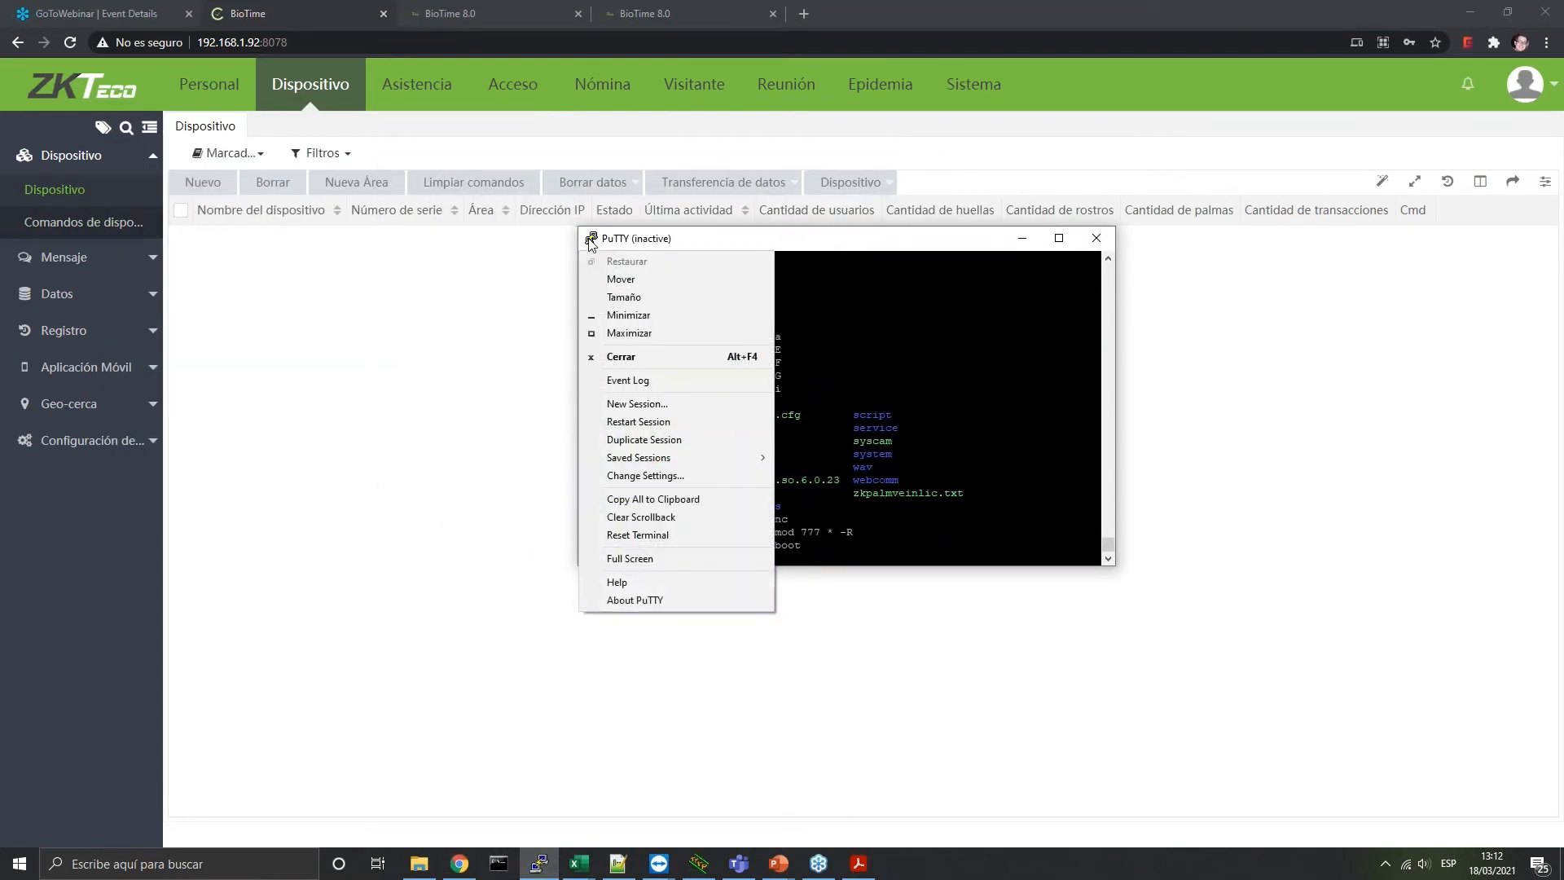
{"action": "left_click", "coordinate": [617, 863]}
{"action": "left_click", "coordinate": [1470, 10]}
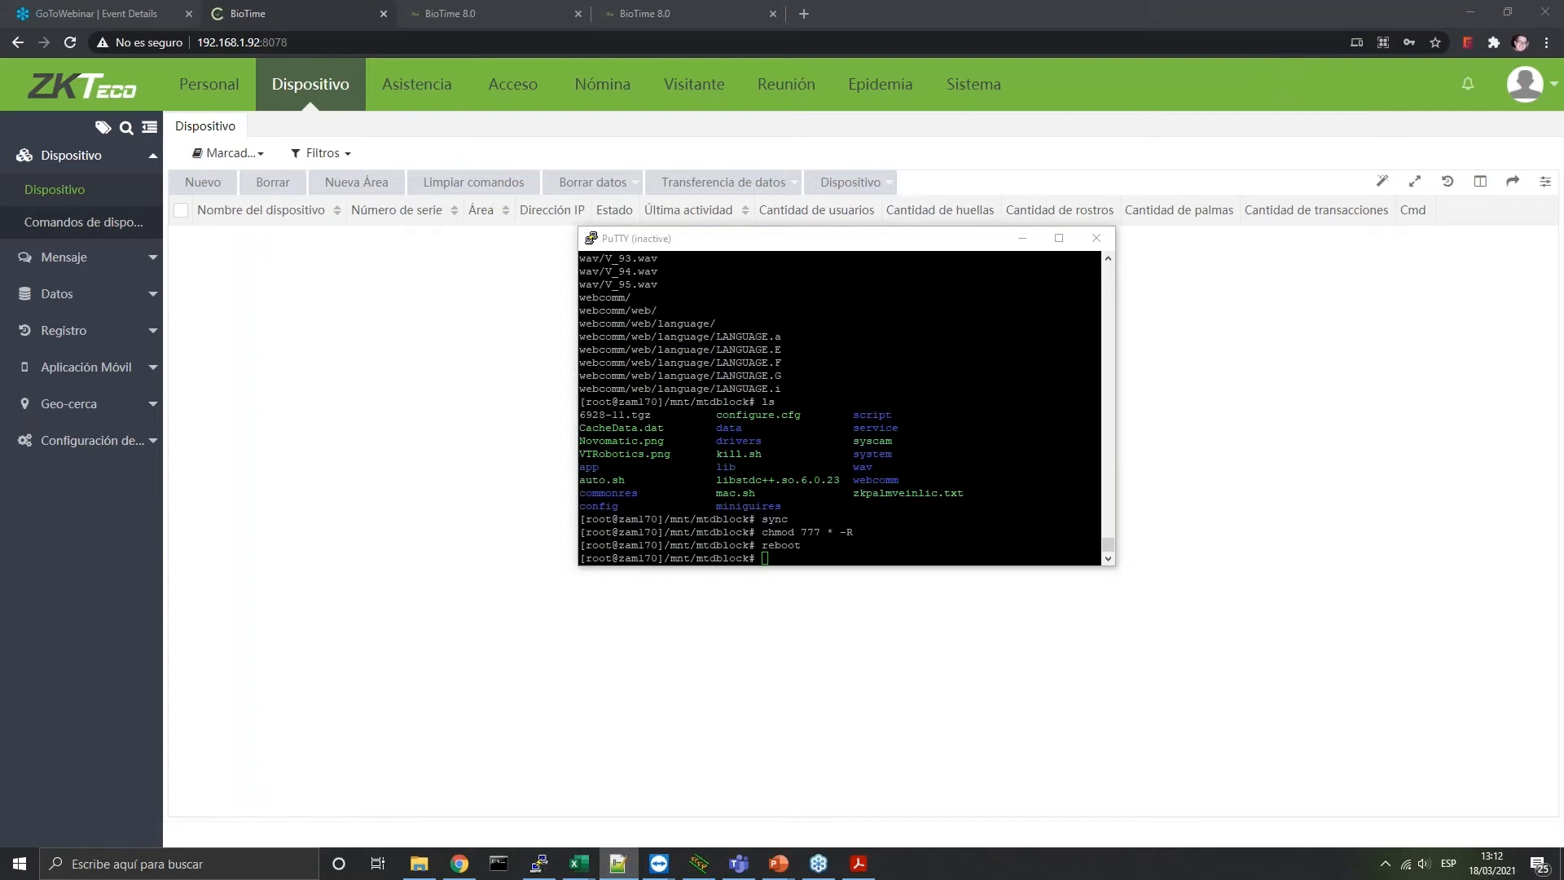
{"action": "left_click", "coordinate": [593, 238]}
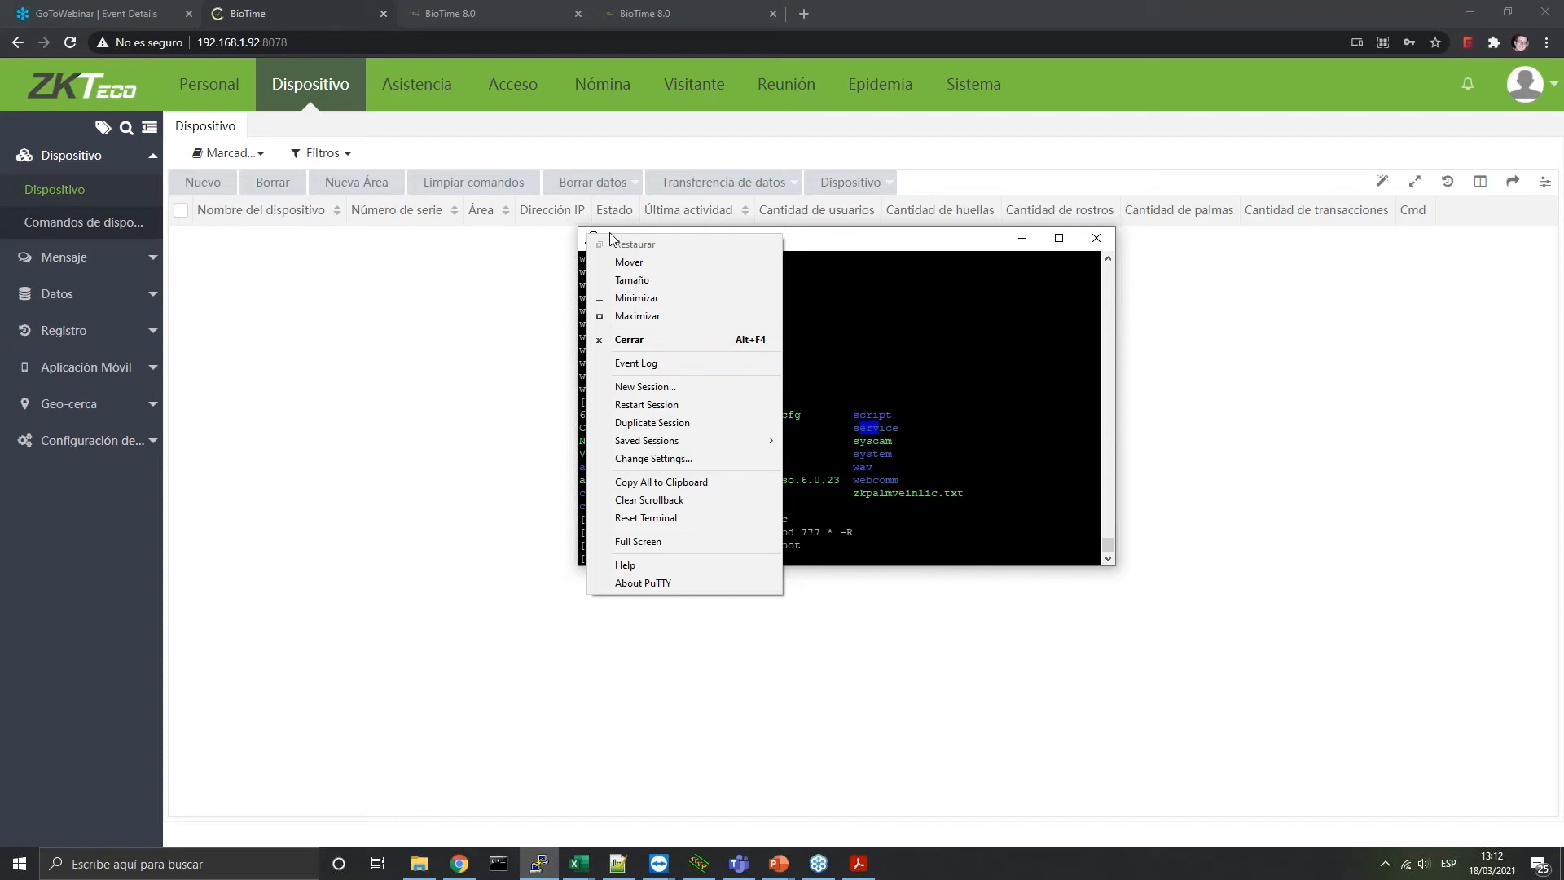
{"action": "left_click", "coordinate": [422, 418]}
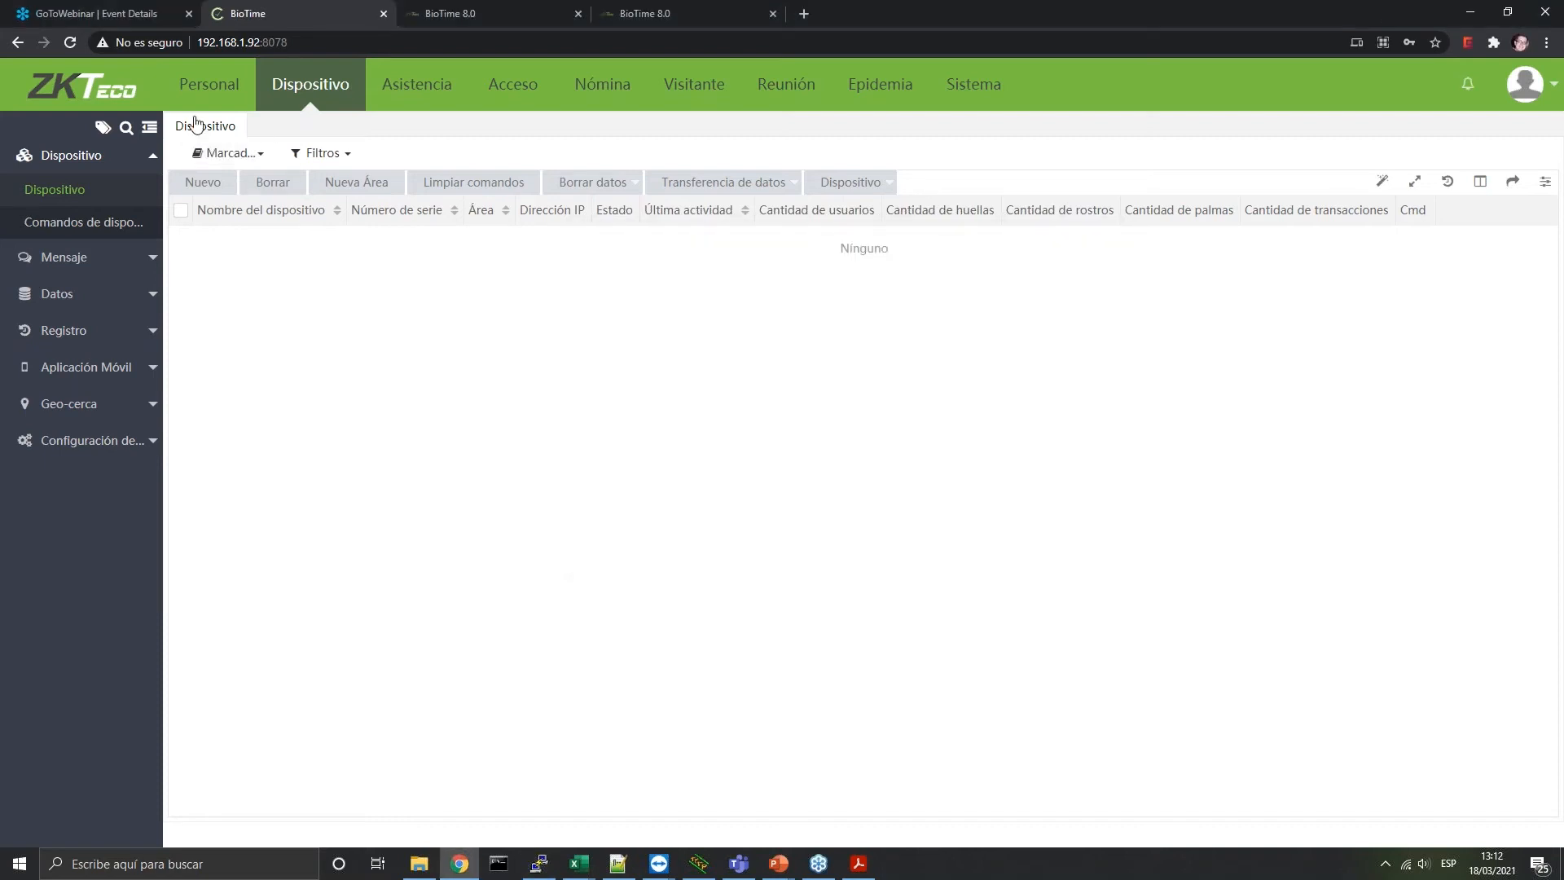
{"action": "right_click", "coordinate": [196, 123]}
Reload the Dispositivo tab so the auto-added device at 192.168.50.189 appears
{"action": "left_click", "coordinate": [221, 130]}
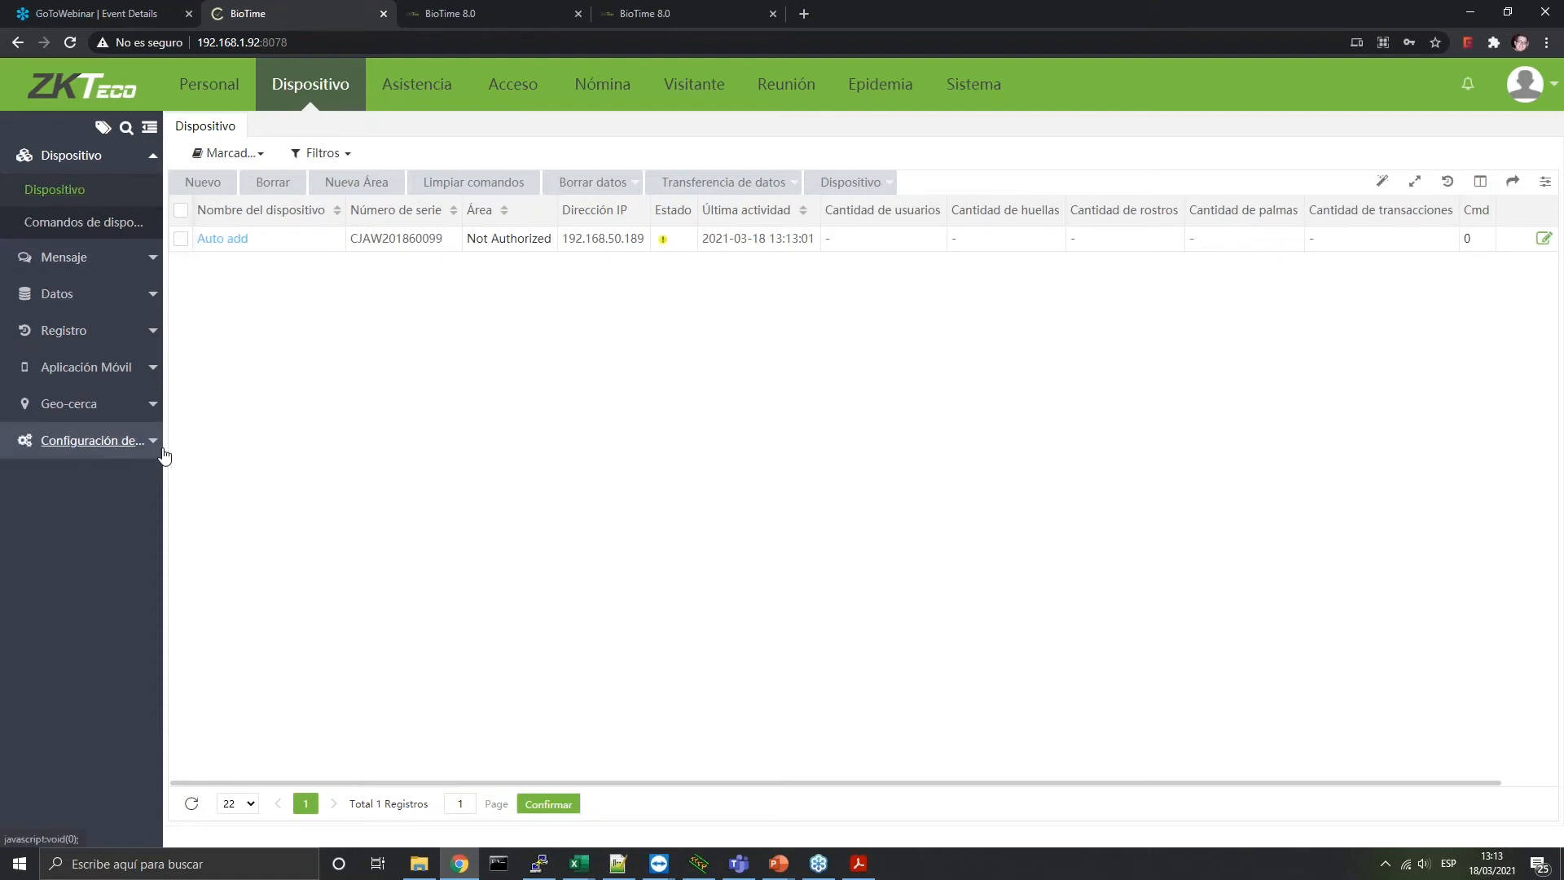
Save device configuration with Etc/GMT+1 default time zone and global configuration on, then reopen the device list
{"action": "left_click", "coordinate": [122, 440]}
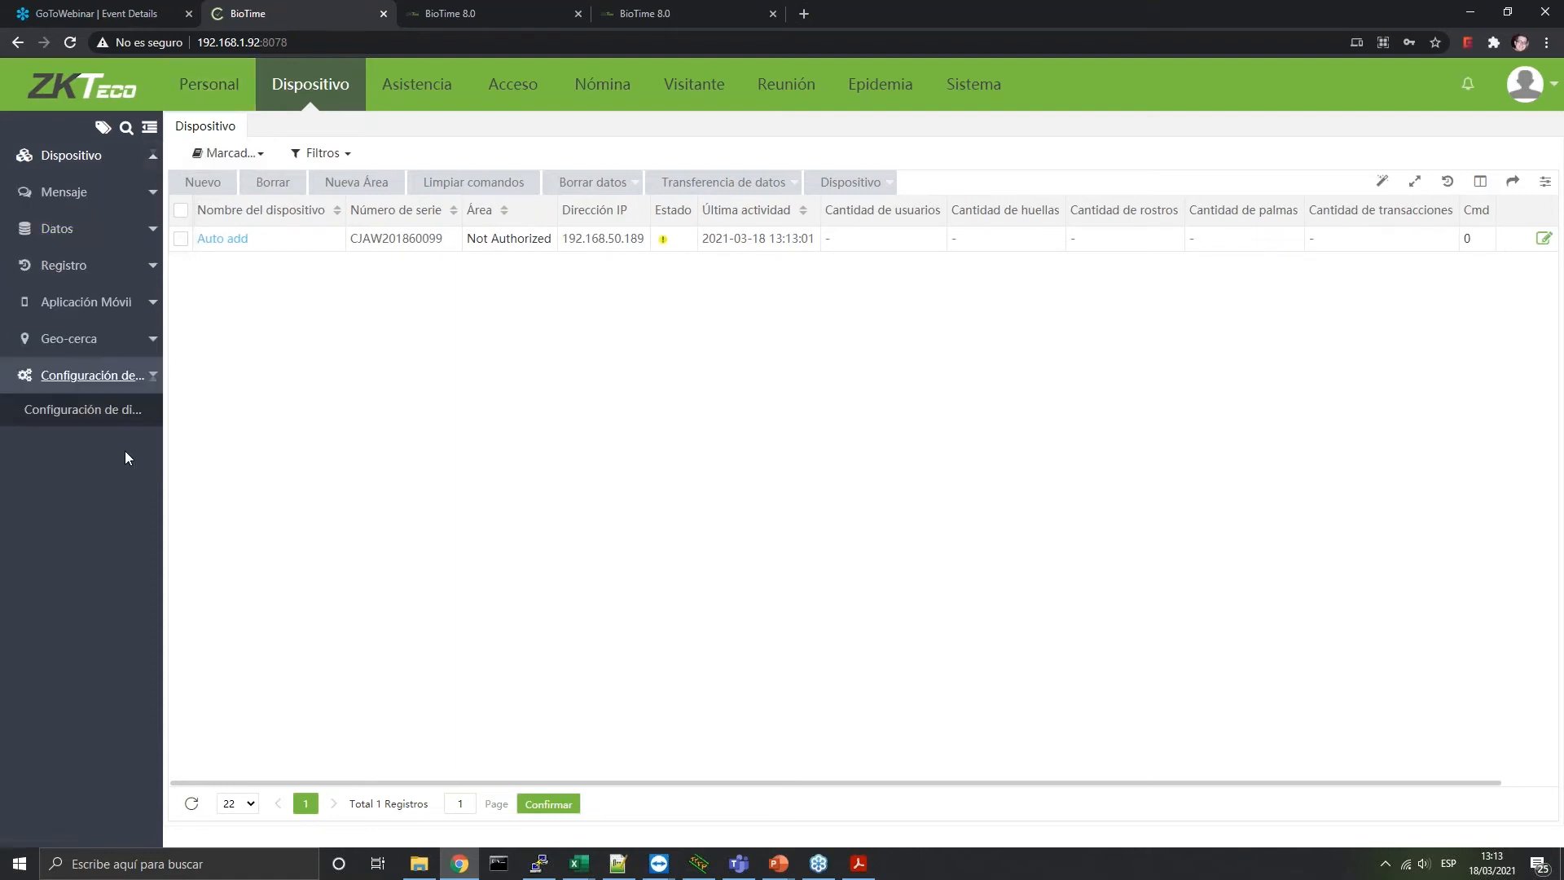
{"action": "left_click", "coordinate": [108, 410]}
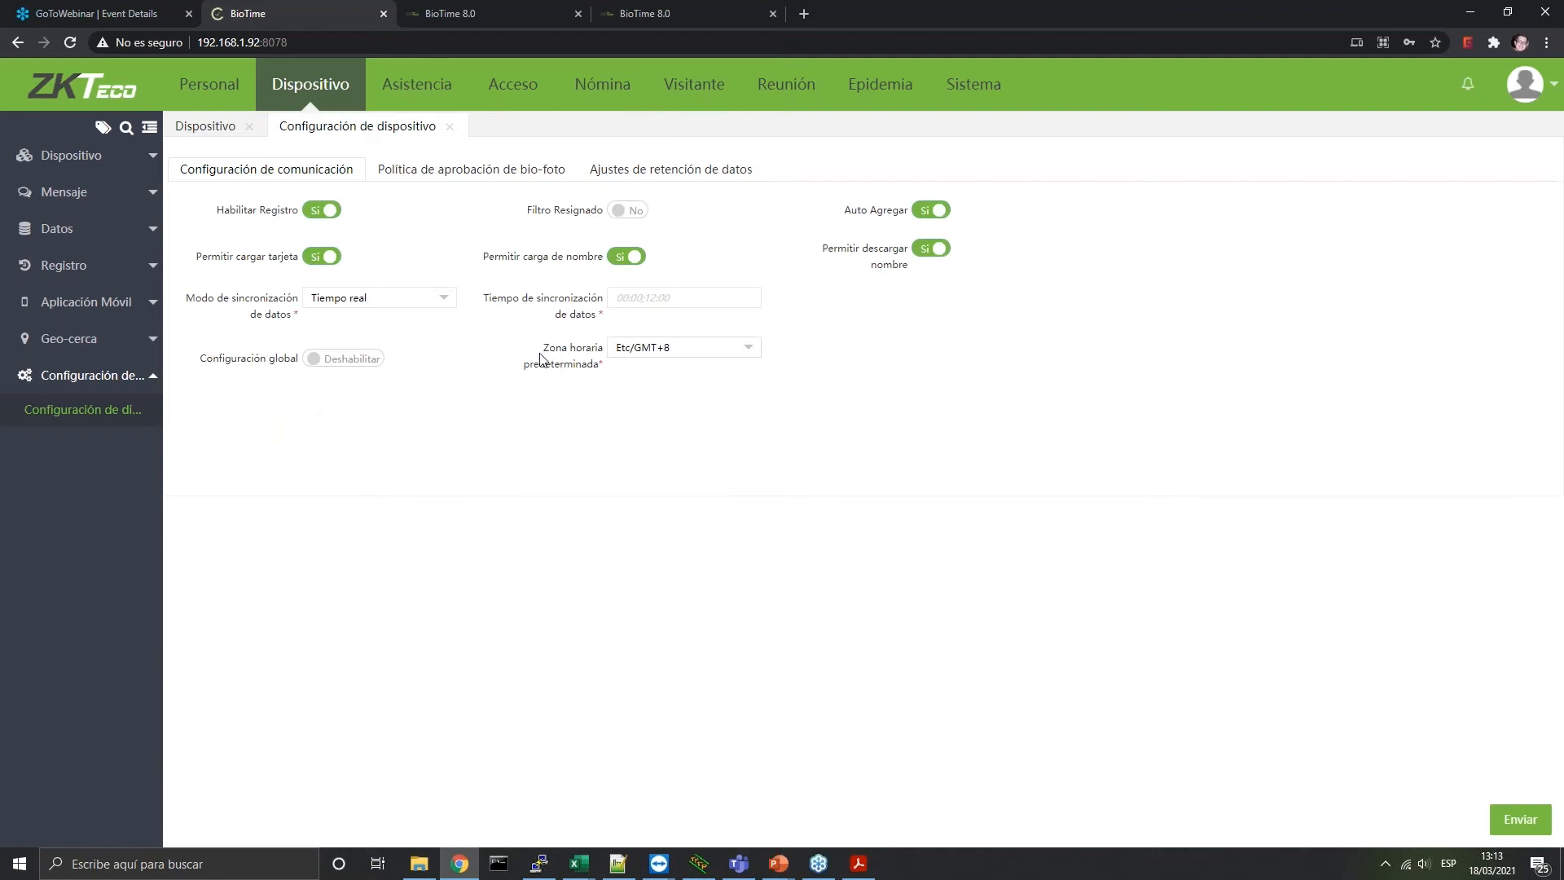
{"action": "left_click", "coordinate": [706, 356]}
{"action": "scroll", "coordinate": [694, 501], "scroll_direction": "down", "scroll_amount": 5}
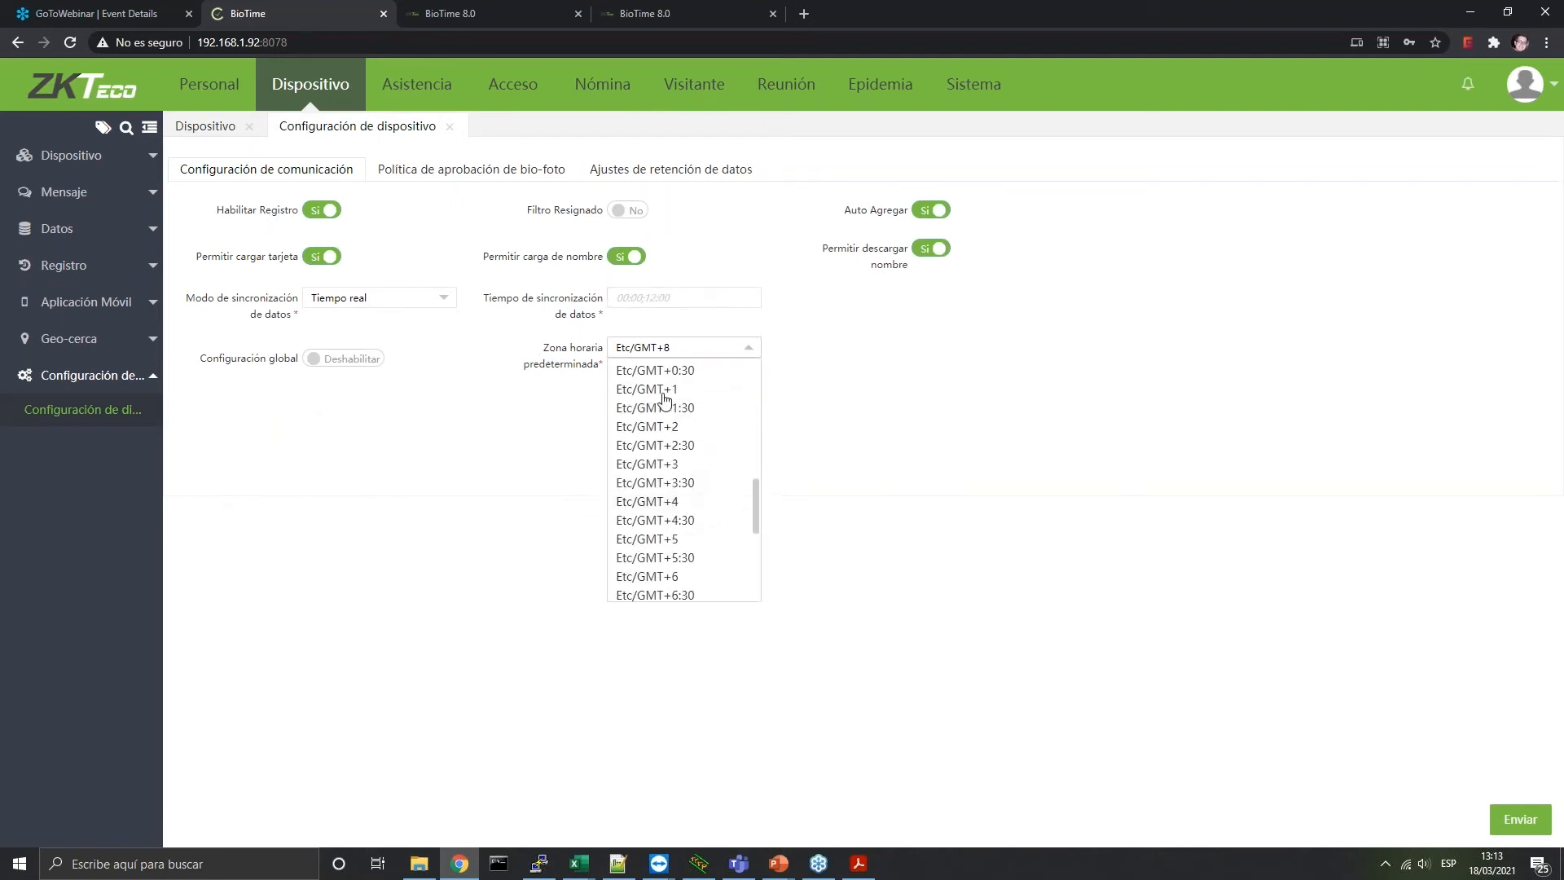
{"action": "left_click", "coordinate": [664, 389]}
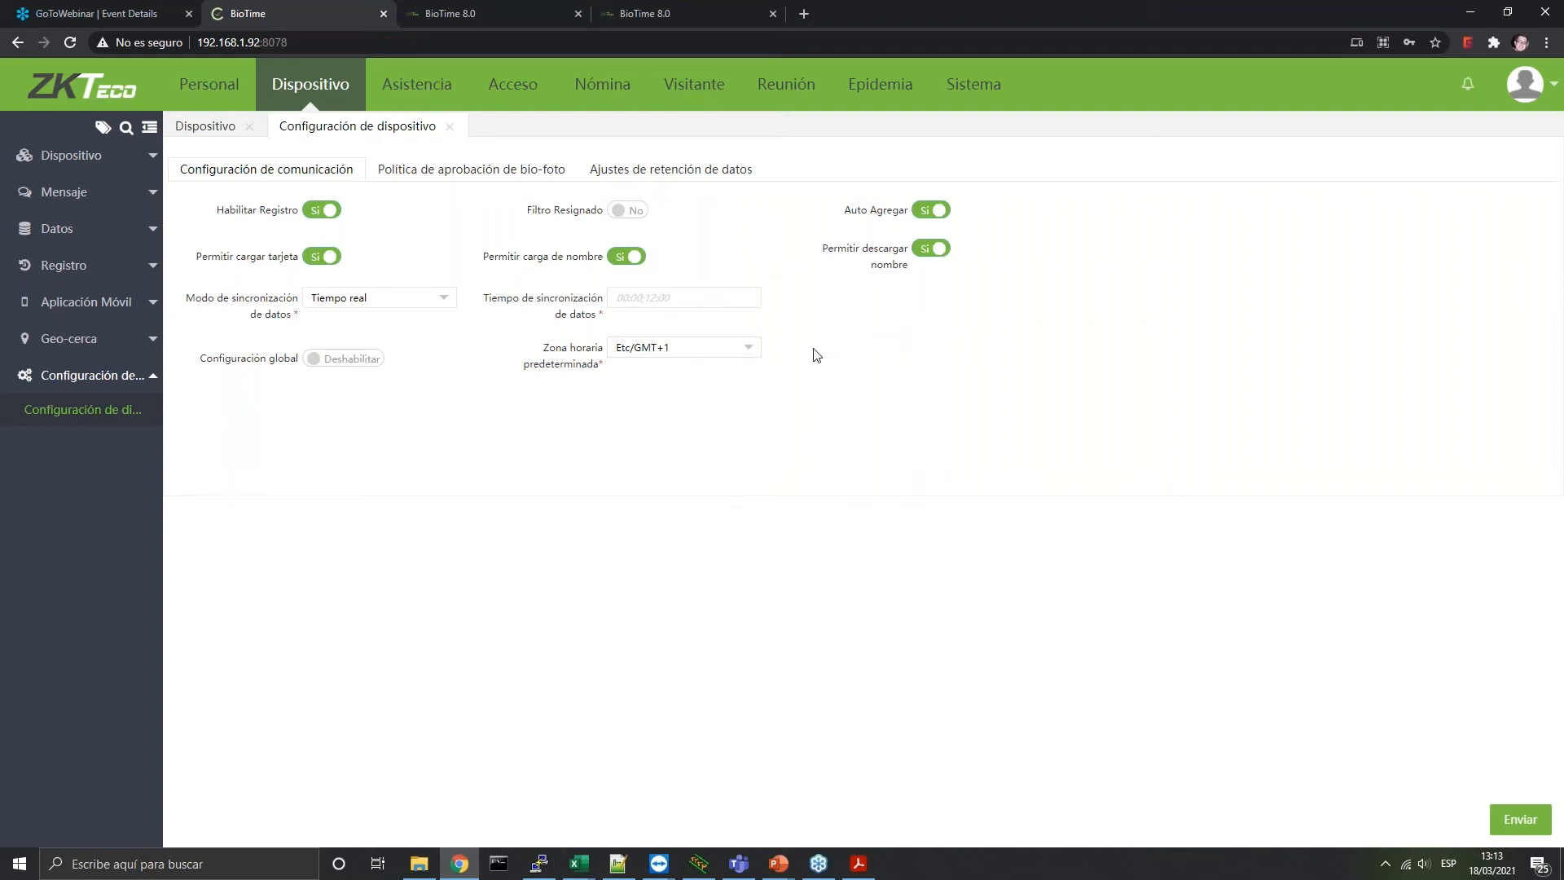
{"action": "left_click", "coordinate": [339, 360]}
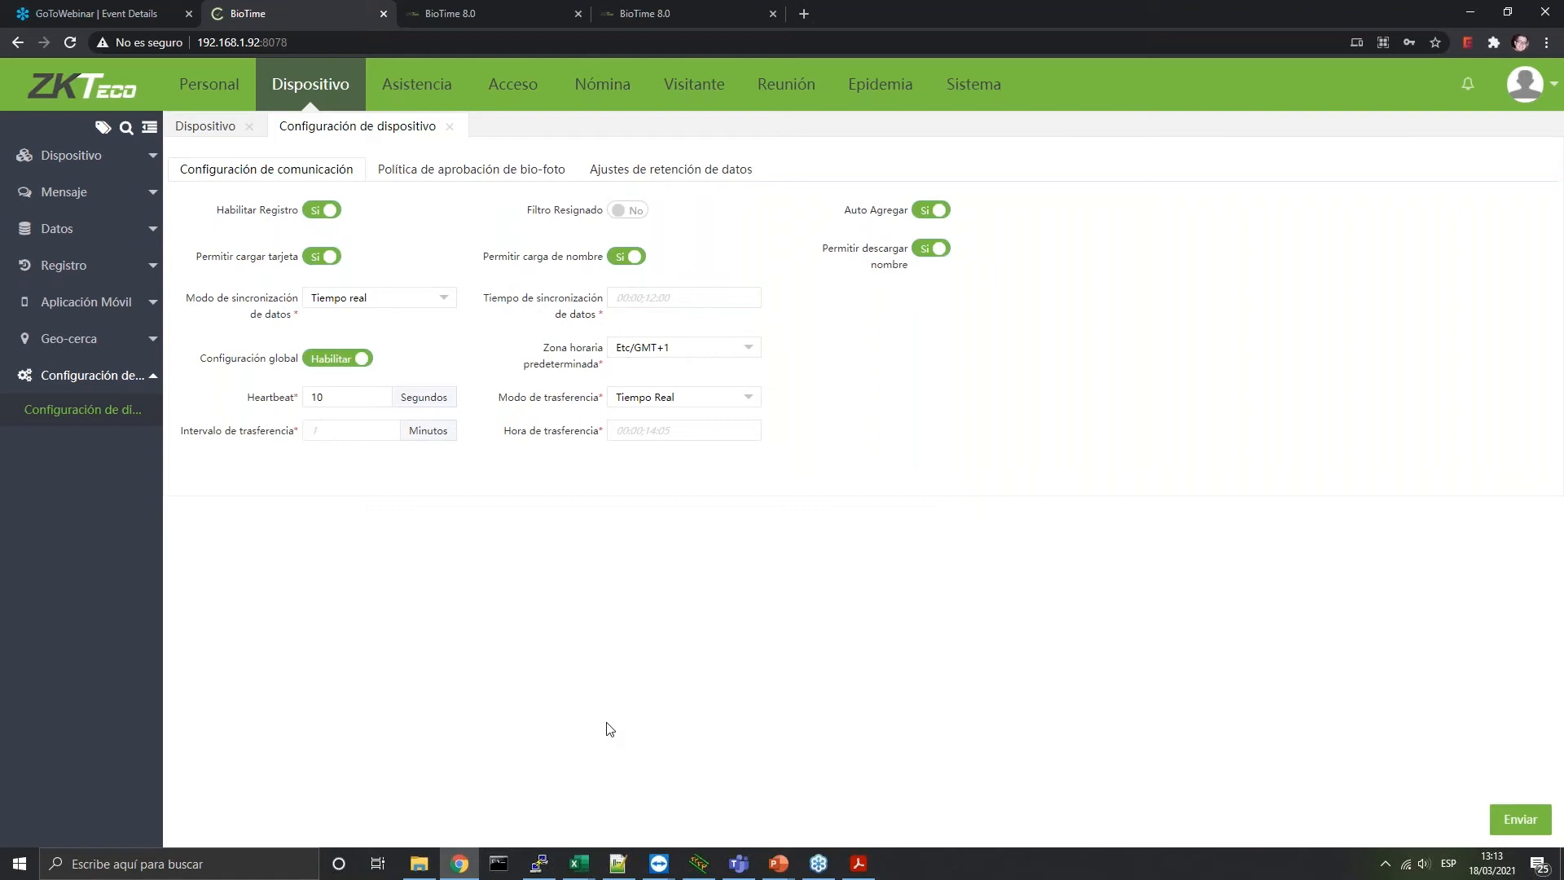
{"action": "left_click", "coordinate": [1533, 837]}
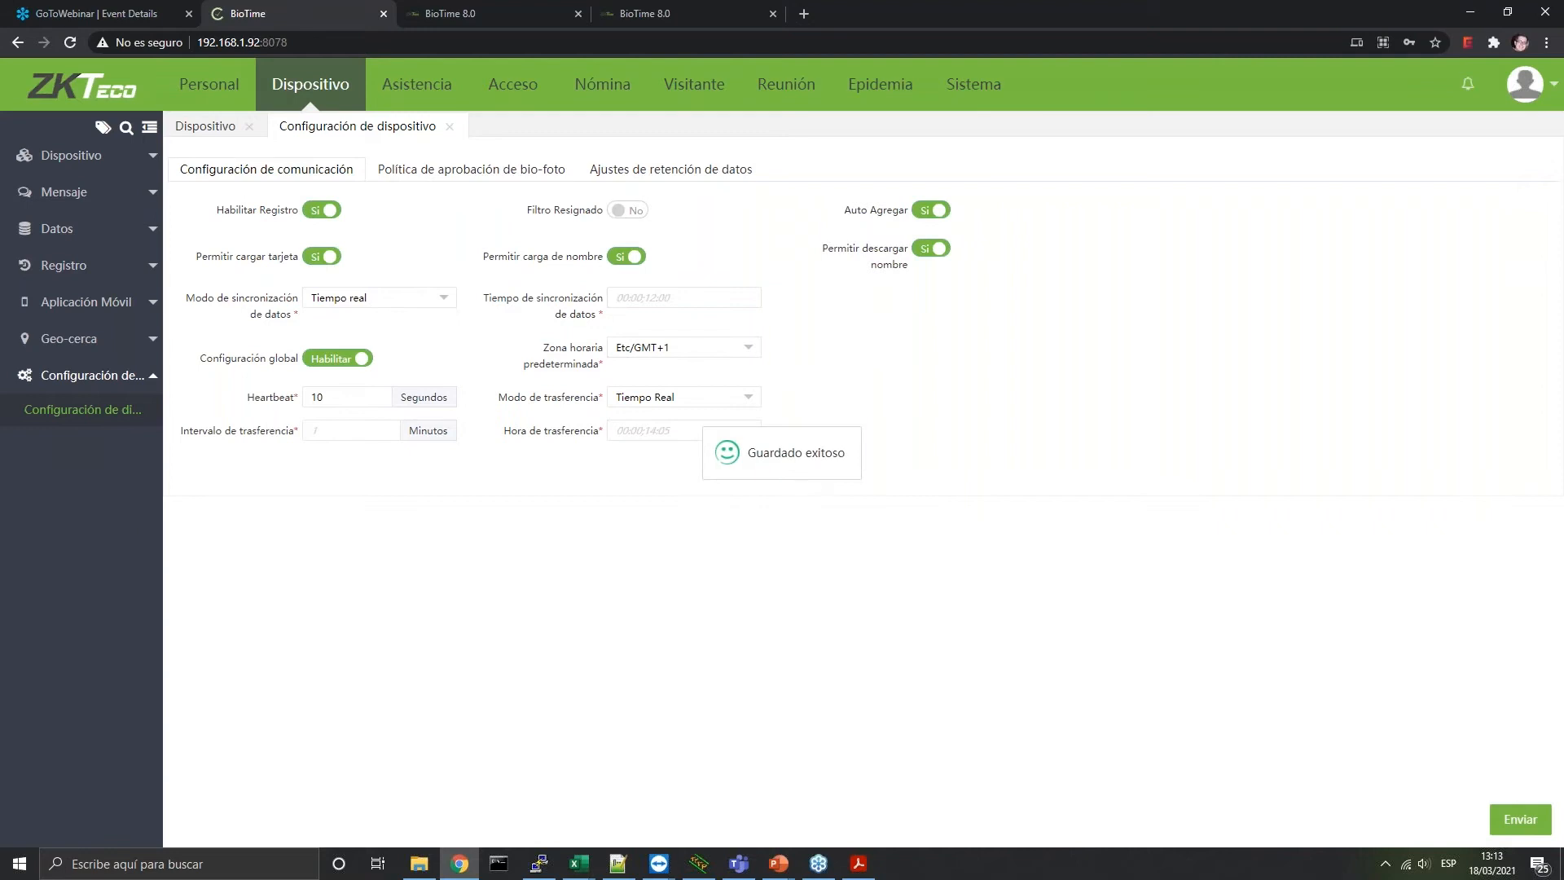
{"action": "left_click", "coordinate": [71, 154]}
{"action": "left_click", "coordinate": [54, 189]}
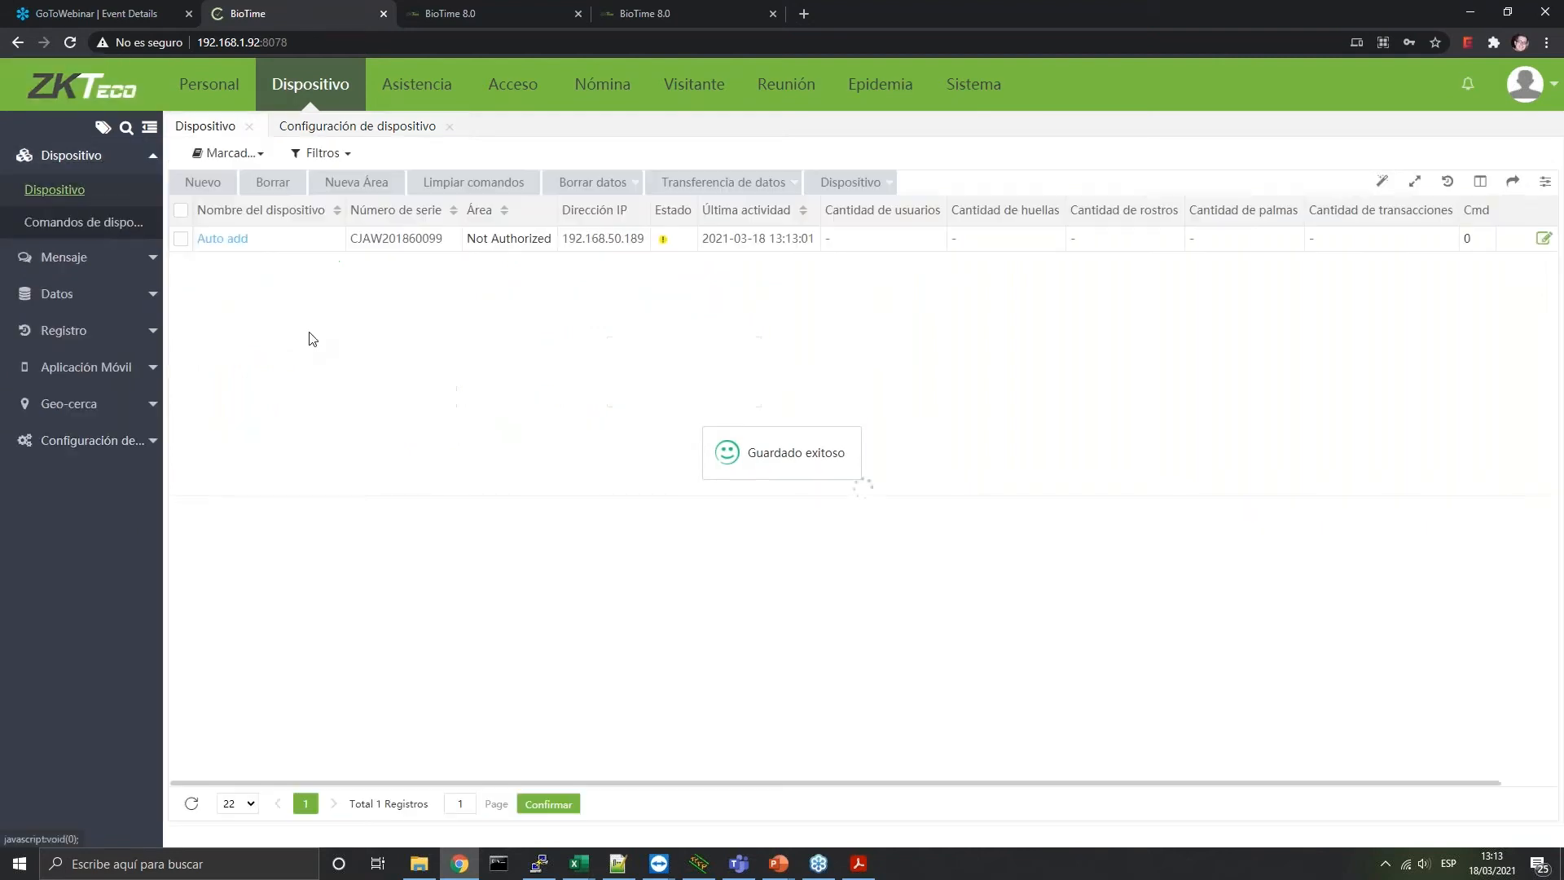
Name the auto-added device TEST, enable access control, and assign it to area TEST
{"action": "left_click", "coordinate": [222, 239]}
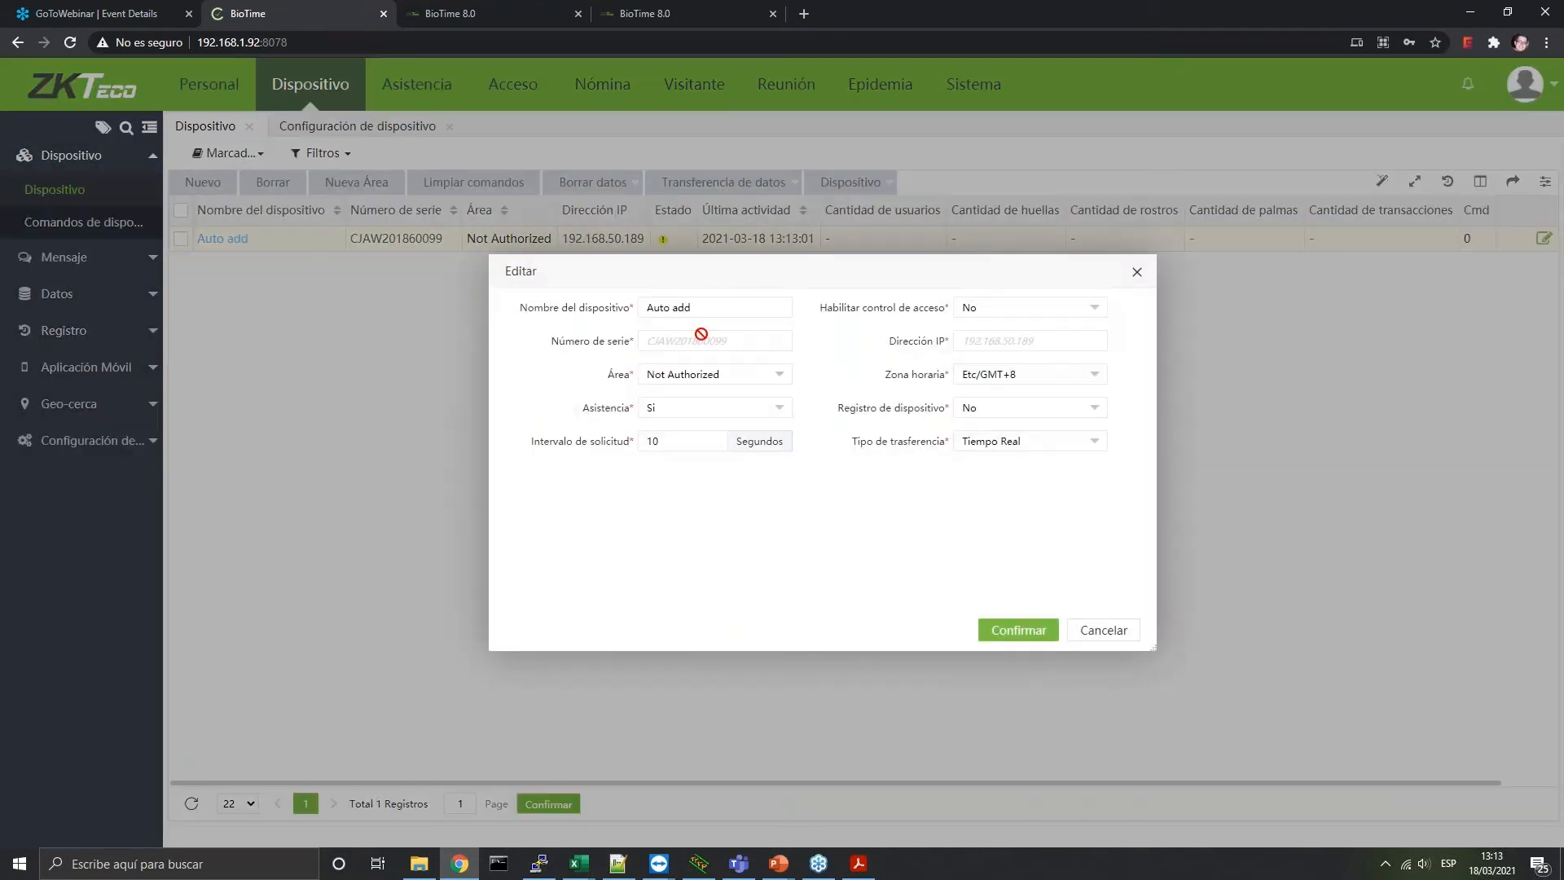
{"action": "type", "text": "TEST"}
{"action": "left_click", "coordinate": [979, 311]}
{"action": "left_click", "coordinate": [1059, 351]}
{"action": "left_click", "coordinate": [743, 379]}
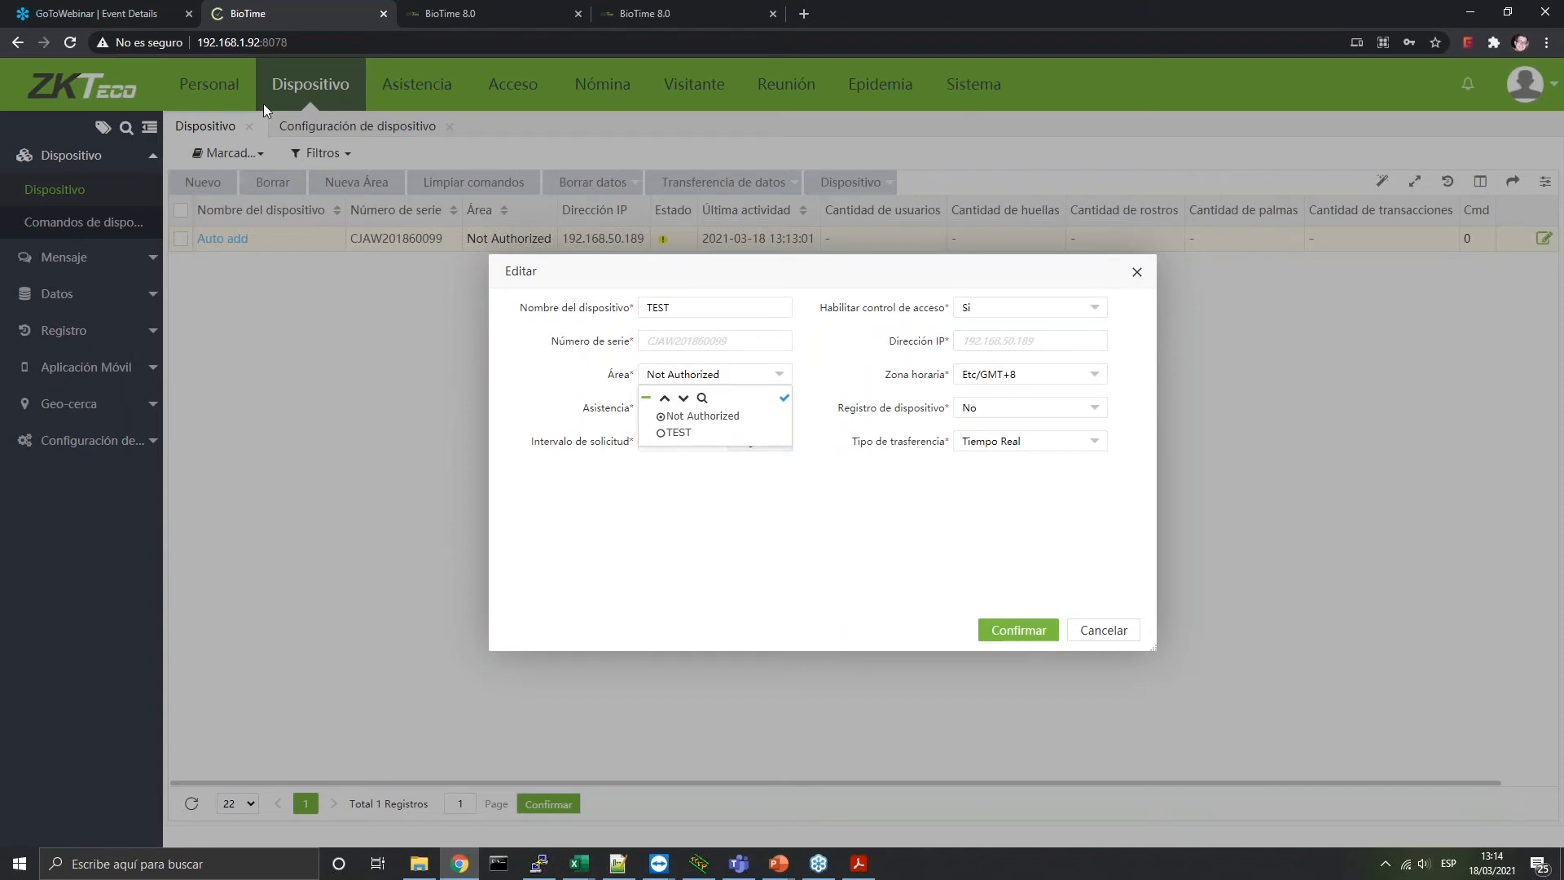
{"action": "left_click", "coordinate": [672, 433]}
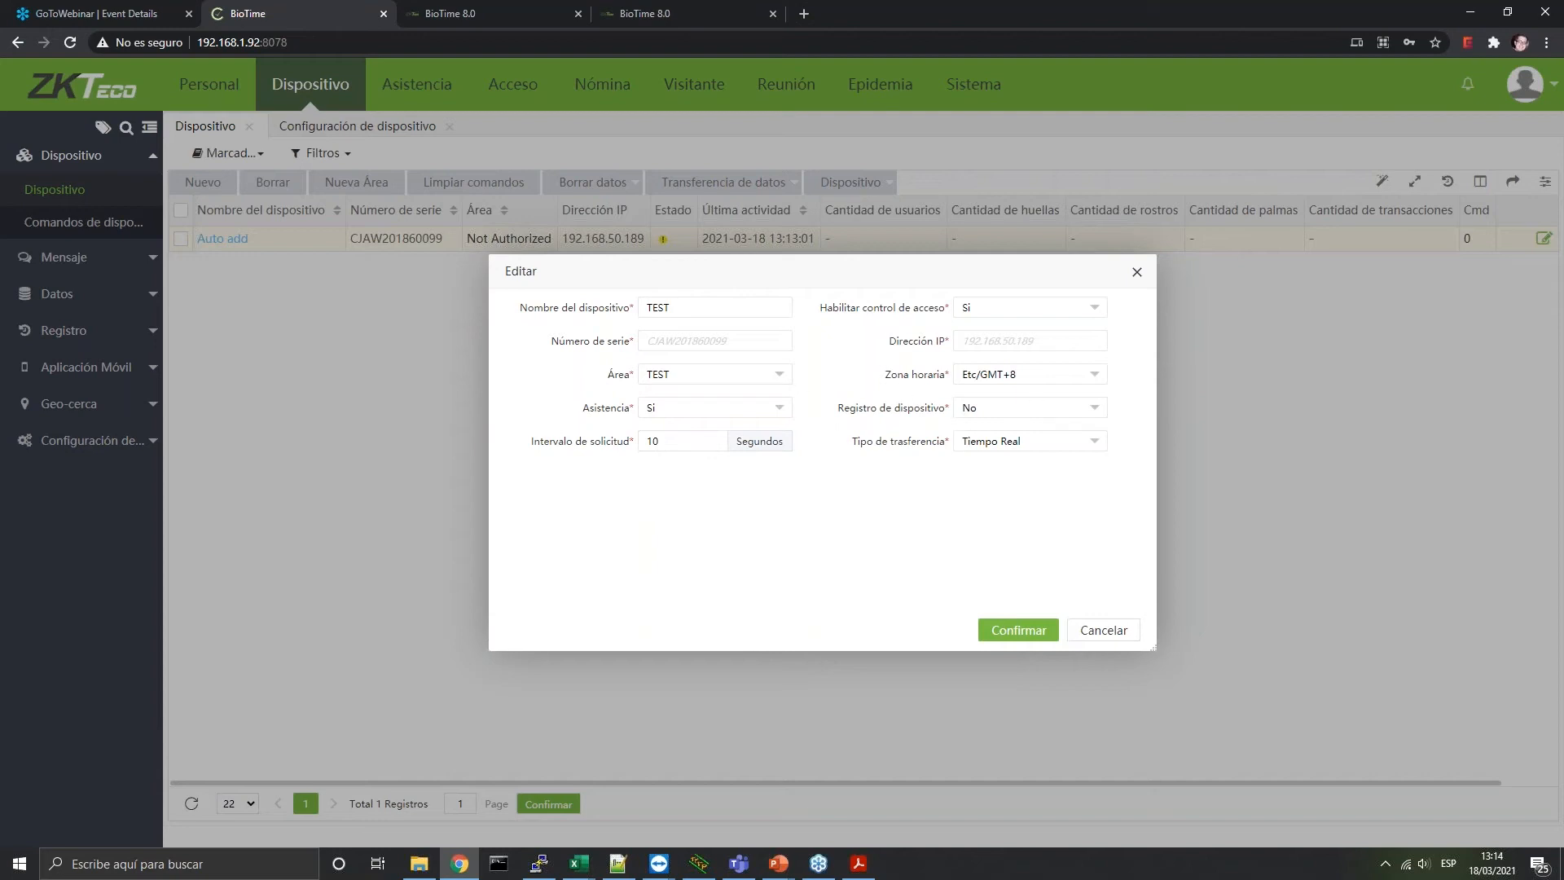
Turn device registration on, set time zone Etc/GMT+1, and confirm the device settings
{"action": "left_click", "coordinate": [1029, 408]}
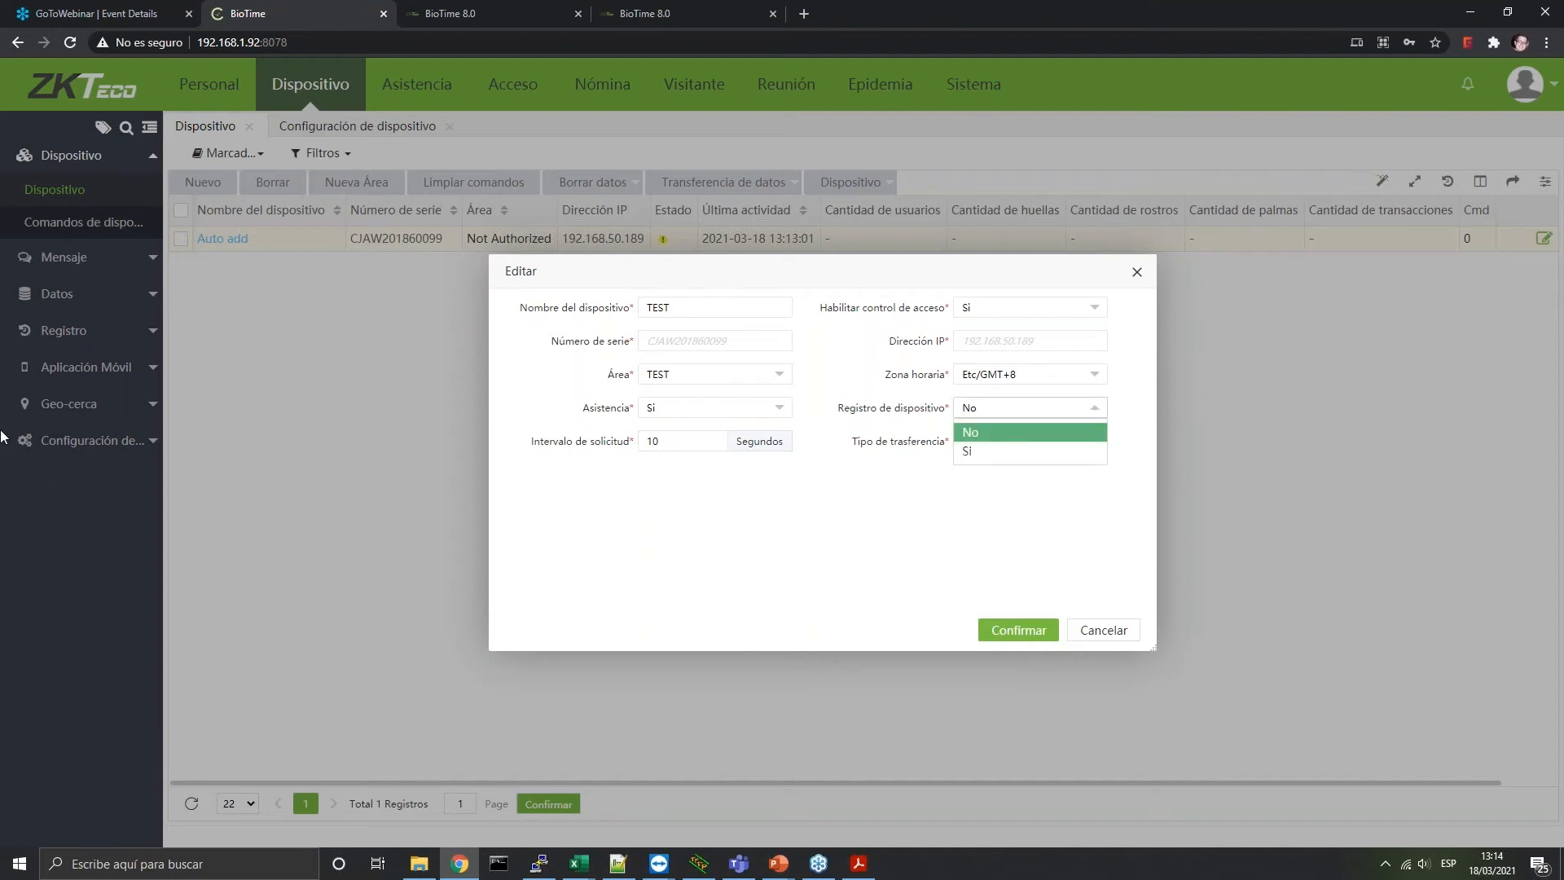
{"action": "left_click", "coordinate": [976, 451]}
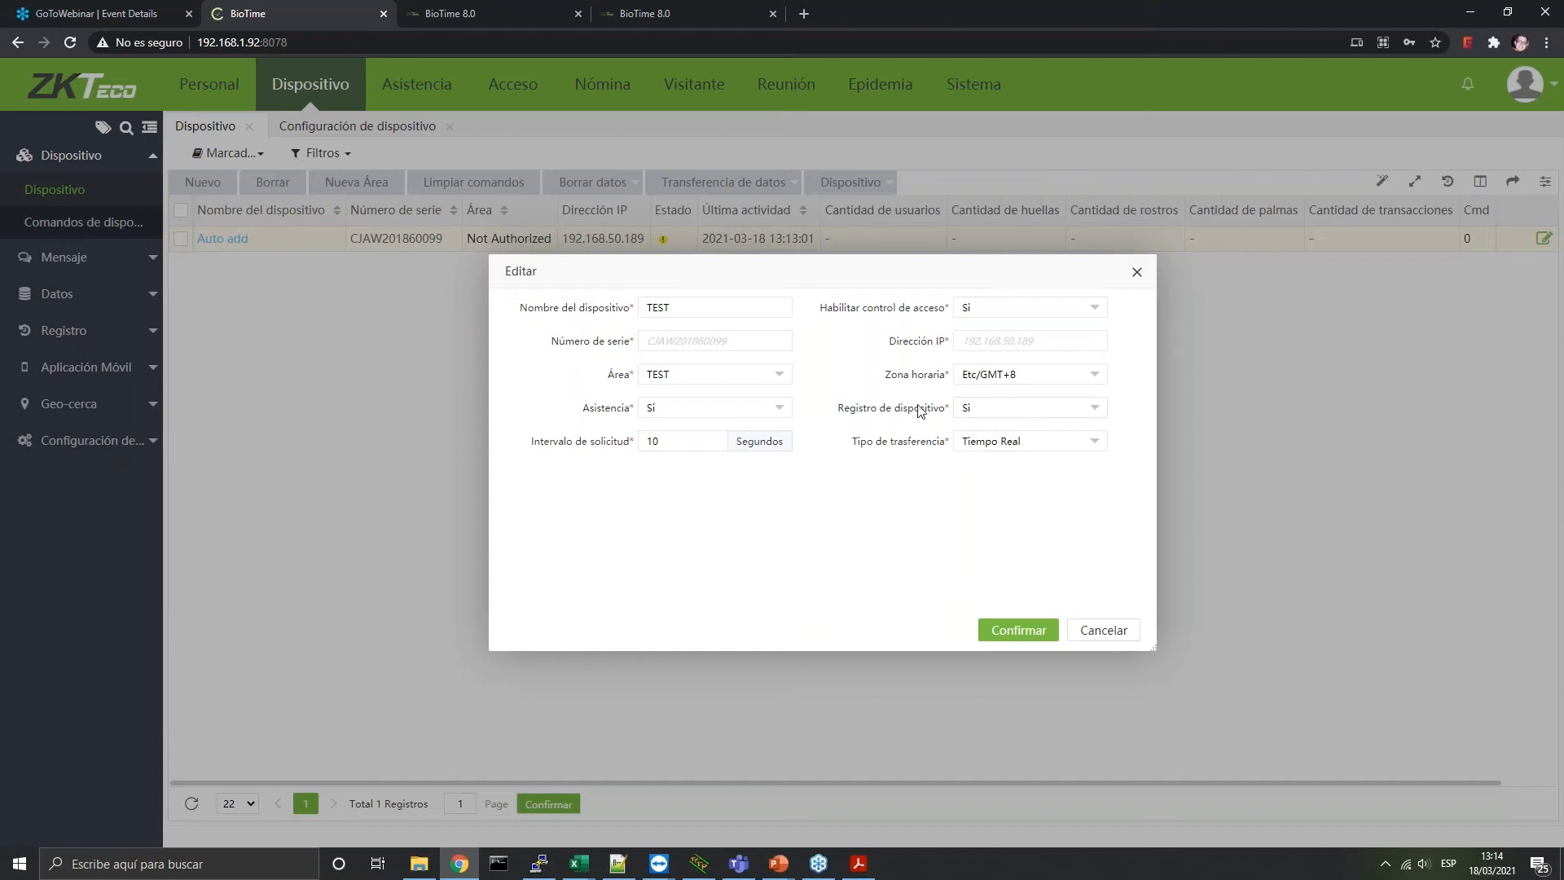
{"action": "left_click", "coordinate": [1011, 379]}
{"action": "scroll", "coordinate": [999, 482], "scroll_direction": "down", "scroll_amount": 4}
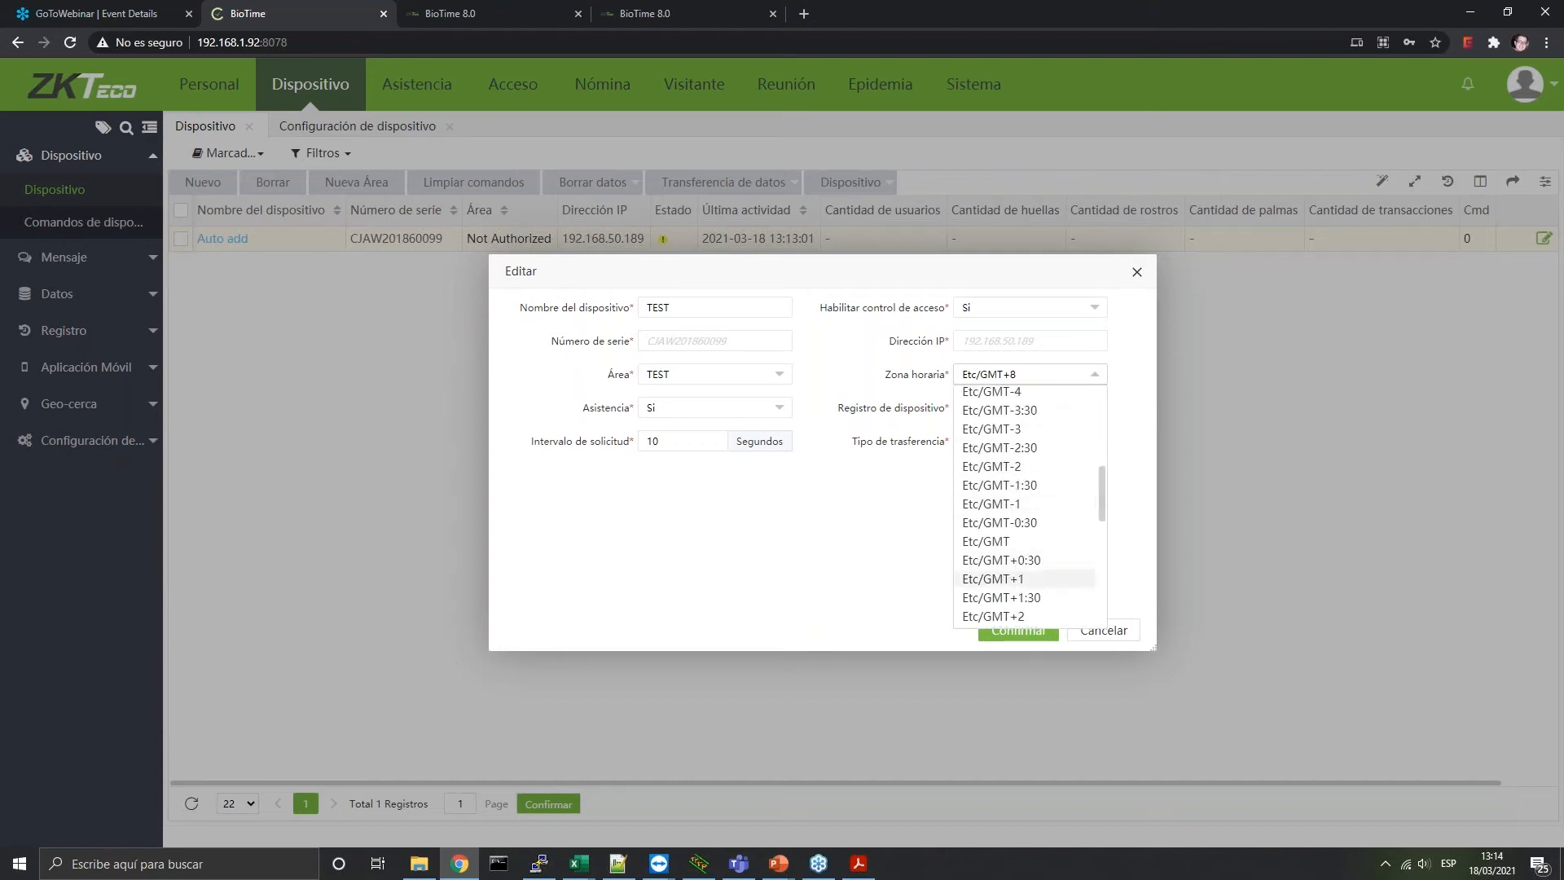
{"action": "left_click", "coordinate": [999, 579]}
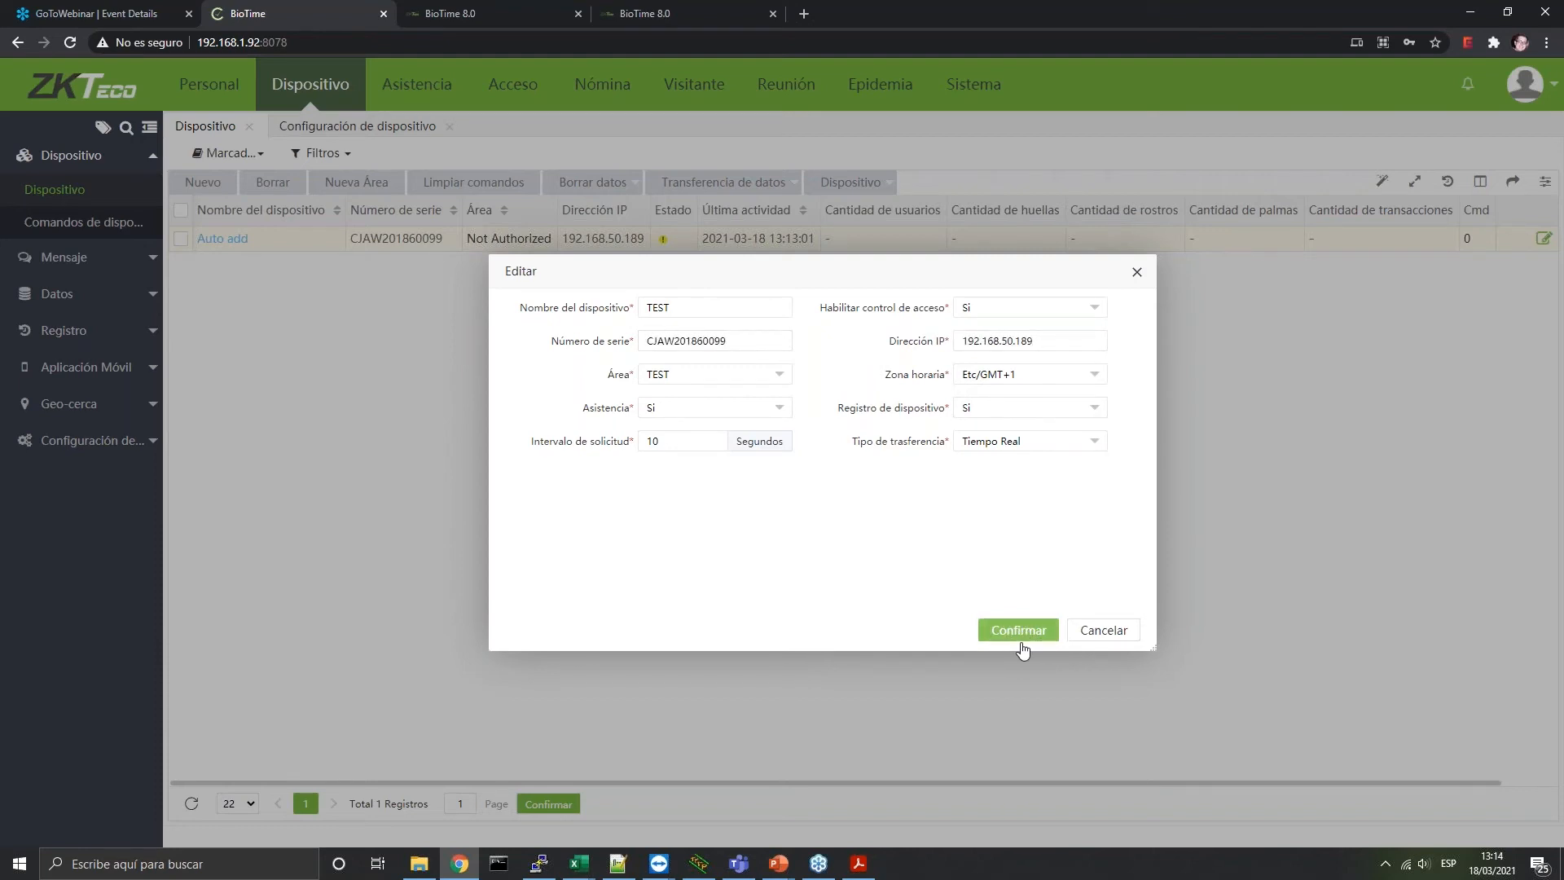
{"action": "left_click", "coordinate": [1023, 643]}
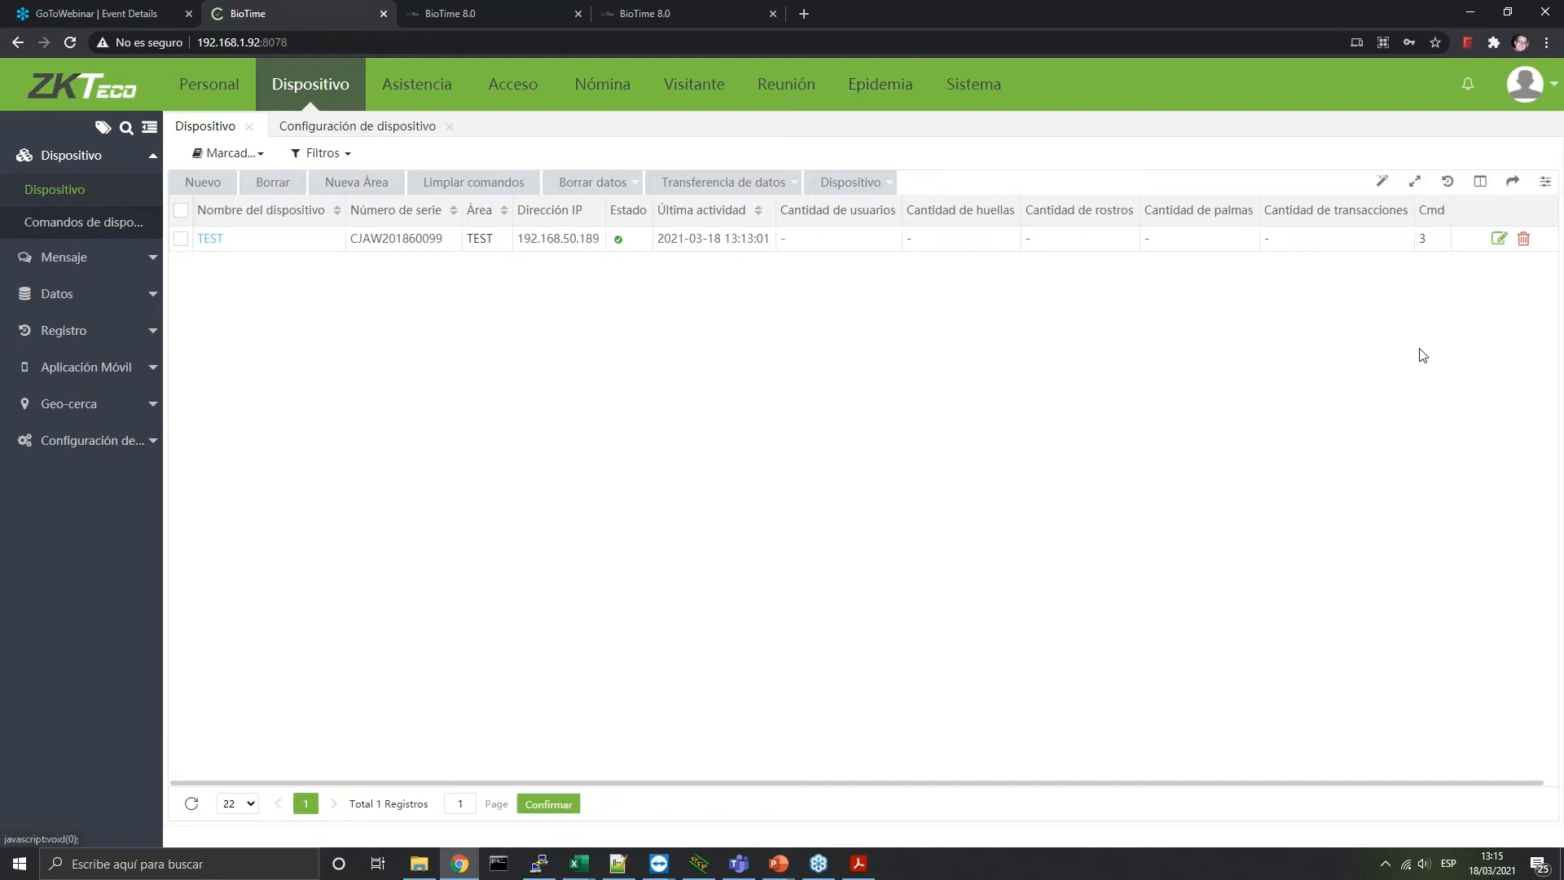
In Personal > Empleado, select all employees on the page and delete the 22 selected
{"action": "left_click", "coordinate": [229, 111]}
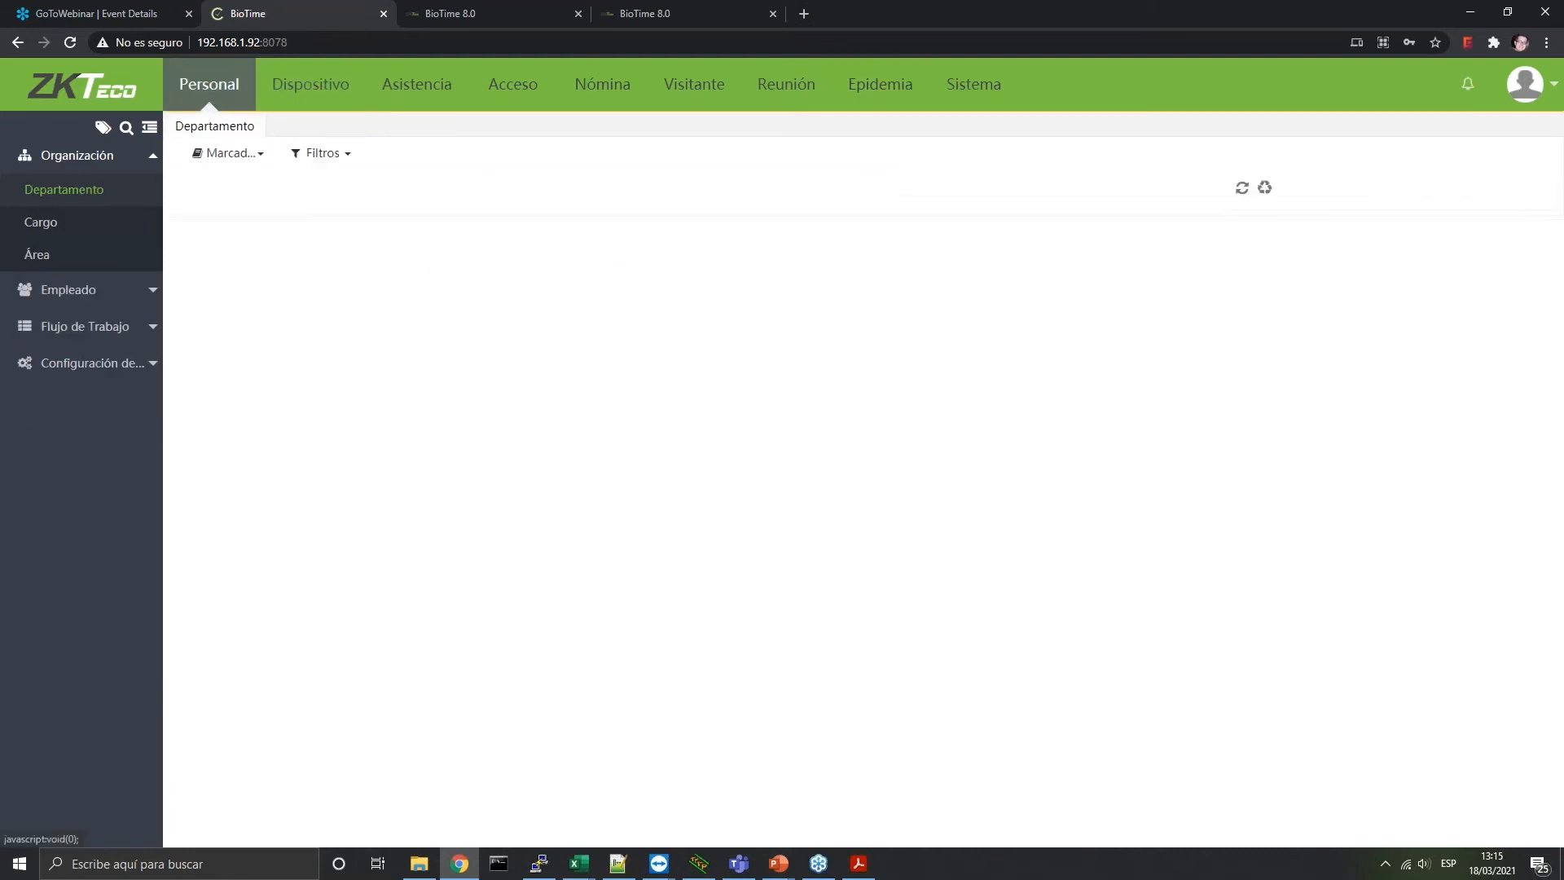
{"action": "left_click", "coordinate": [114, 293]}
{"action": "left_click", "coordinate": [57, 233]}
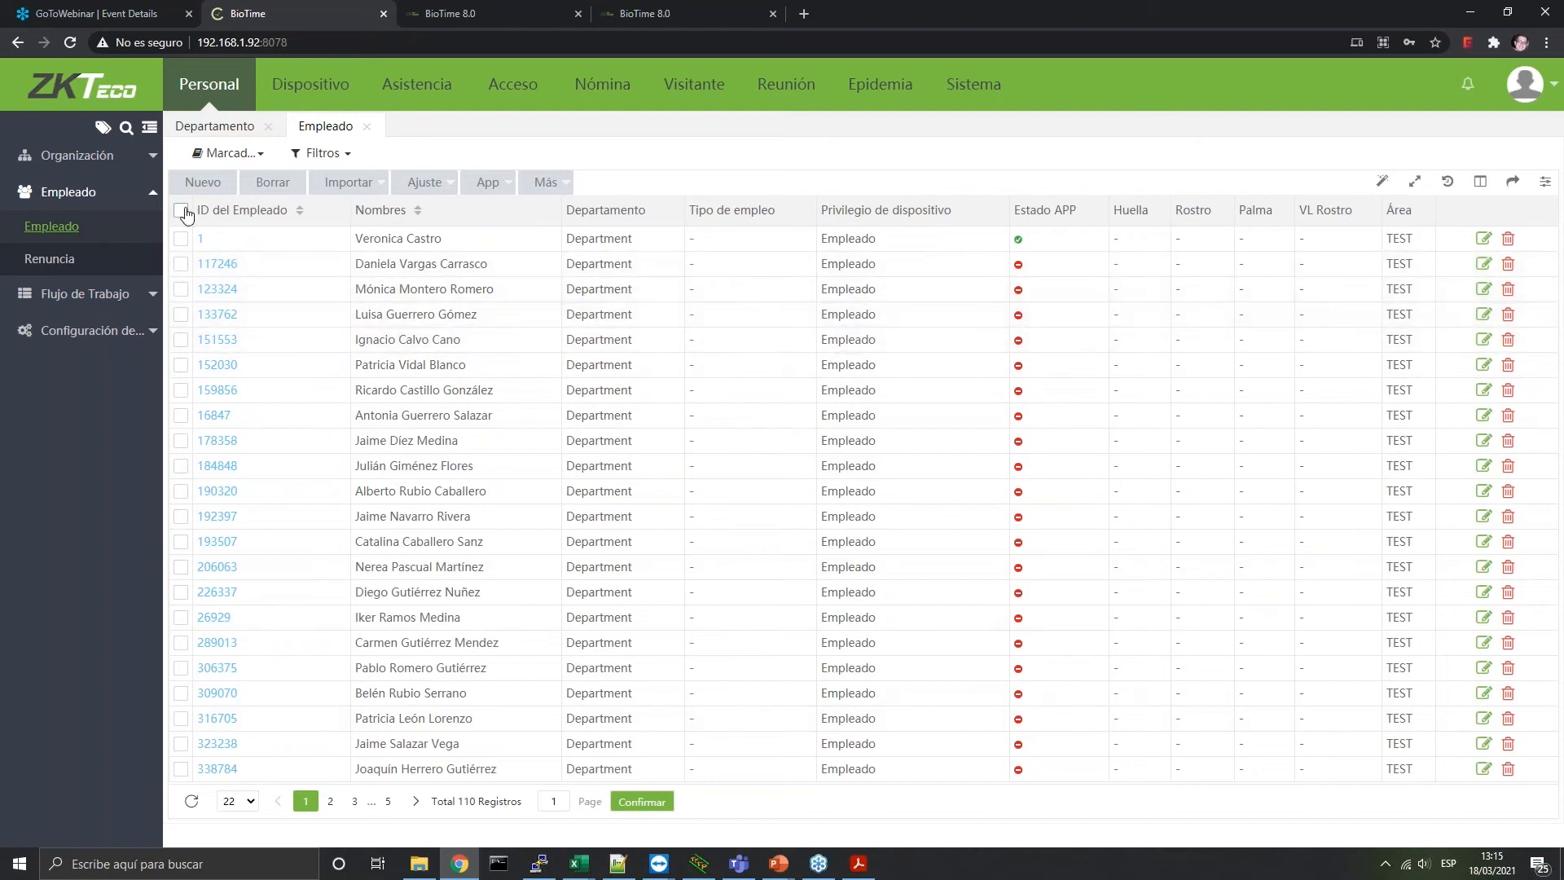
{"action": "left_click", "coordinate": [181, 210]}
{"action": "left_click", "coordinate": [272, 183]}
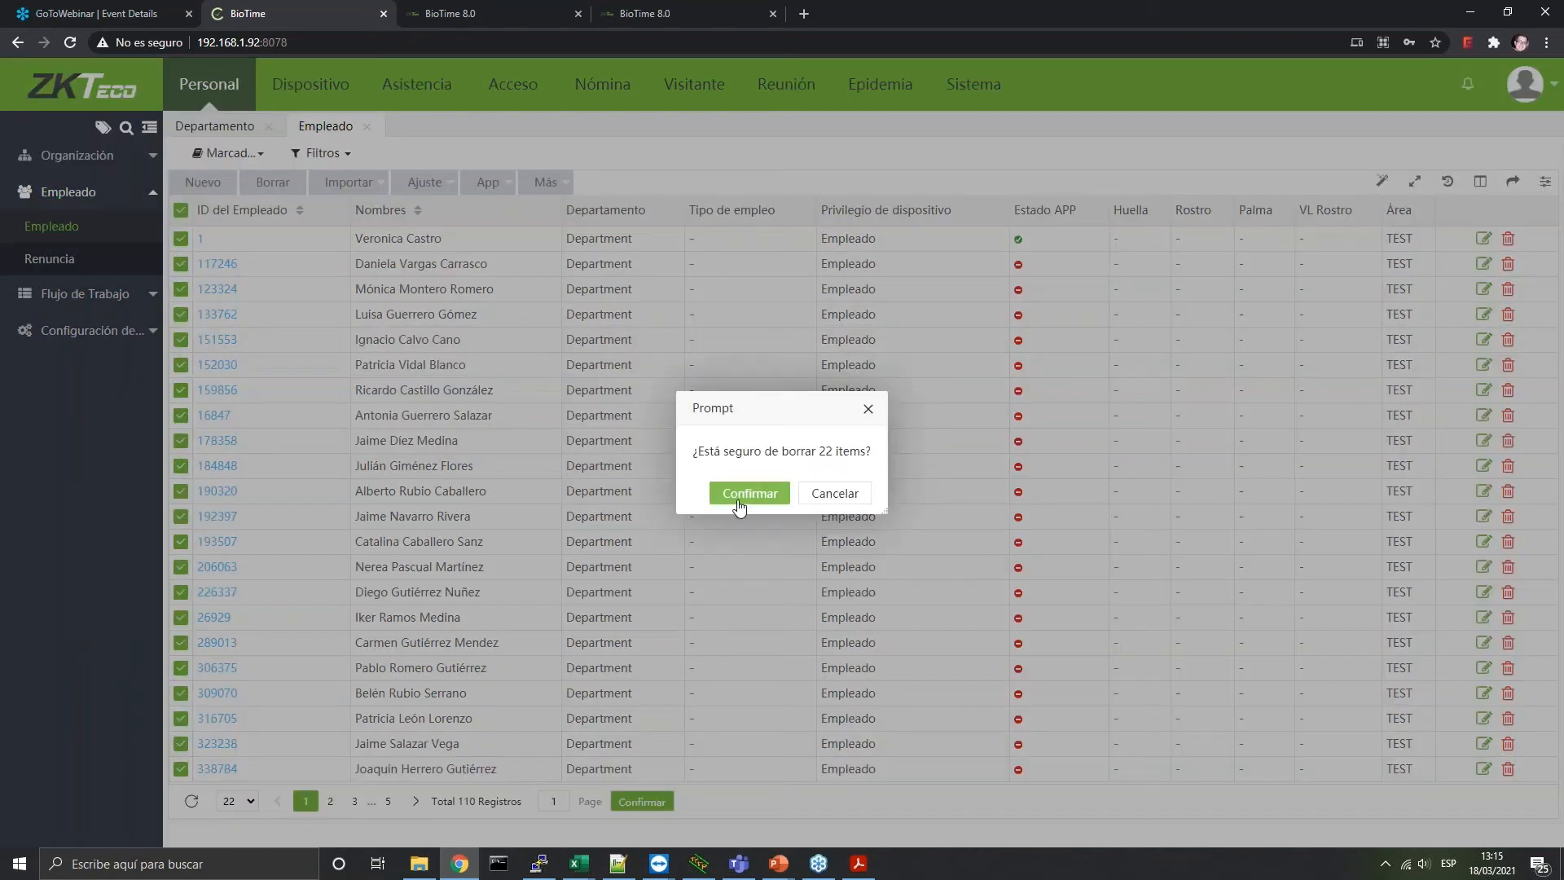
{"action": "left_click", "coordinate": [739, 503]}
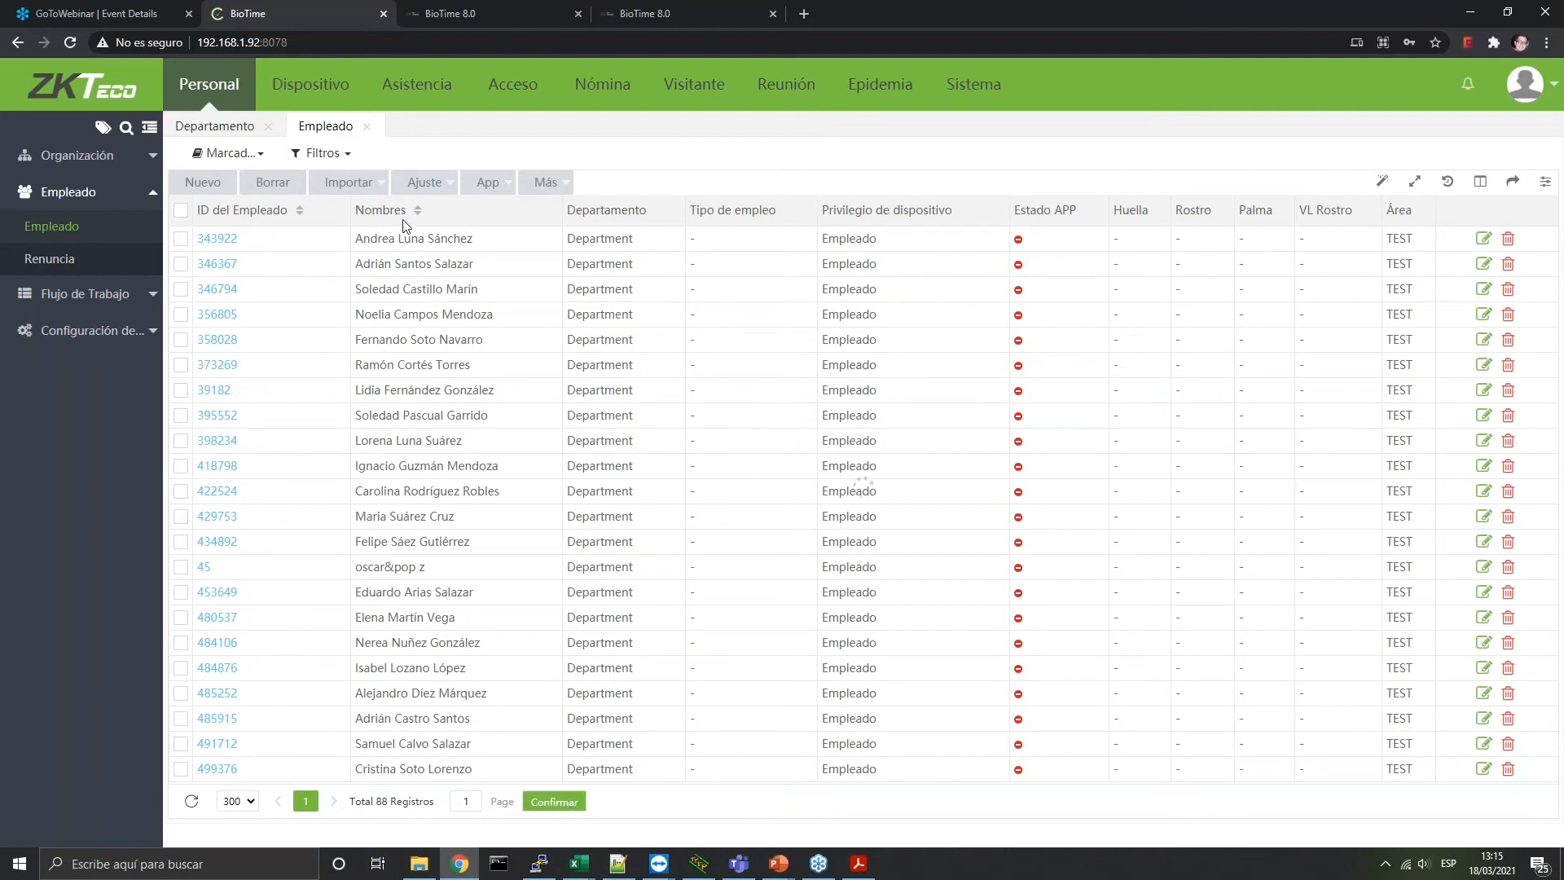
Reload the employee list and select all the remaining employees
{"action": "left_click", "coordinate": [315, 43]}
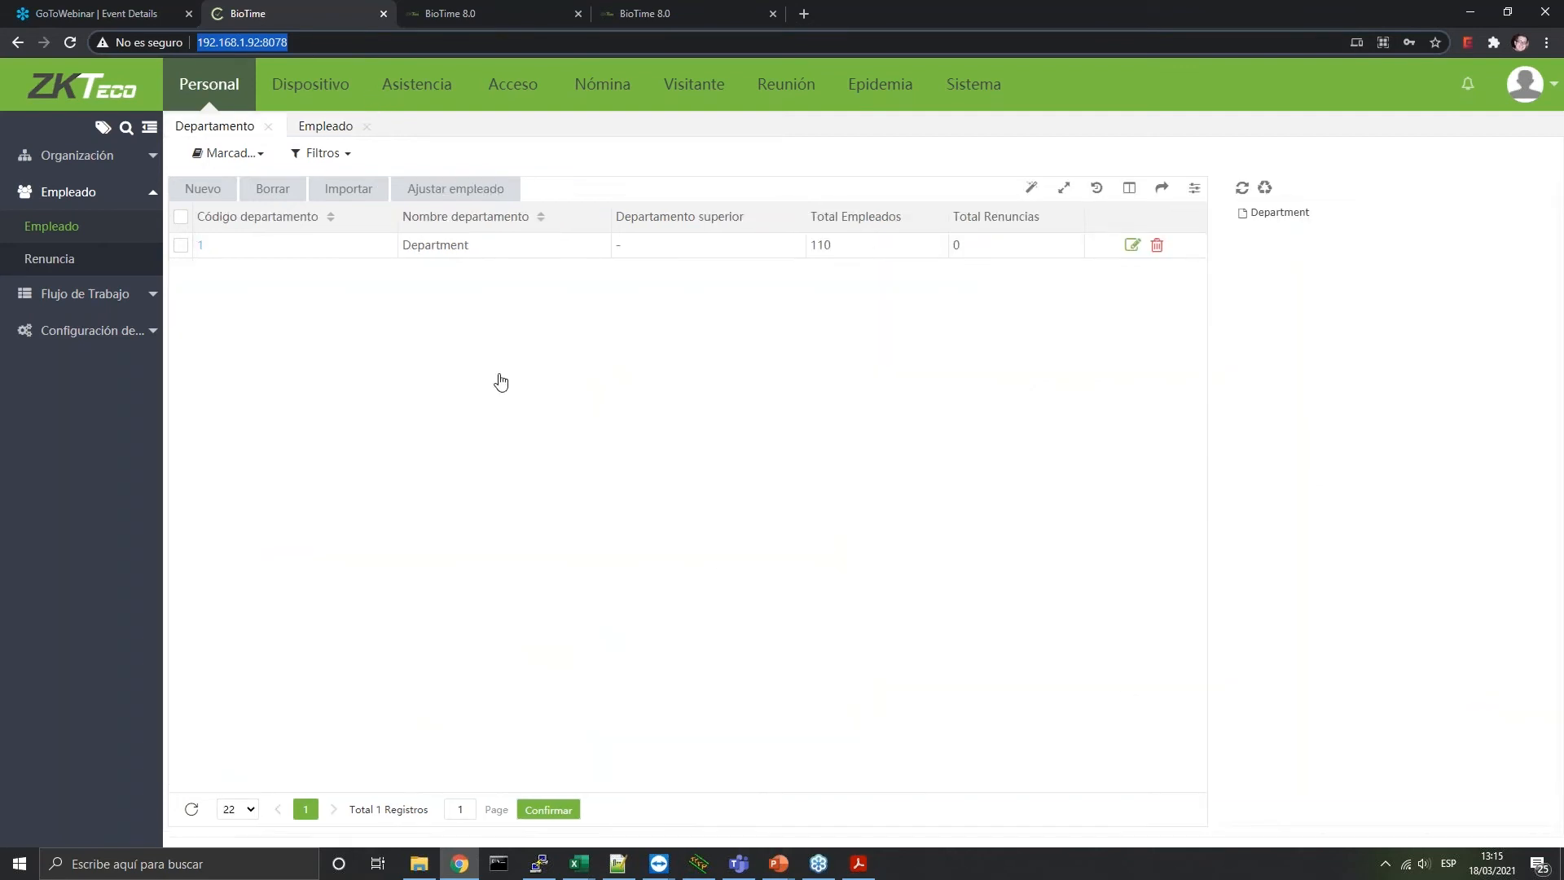
{"action": "left_click", "coordinate": [81, 237]}
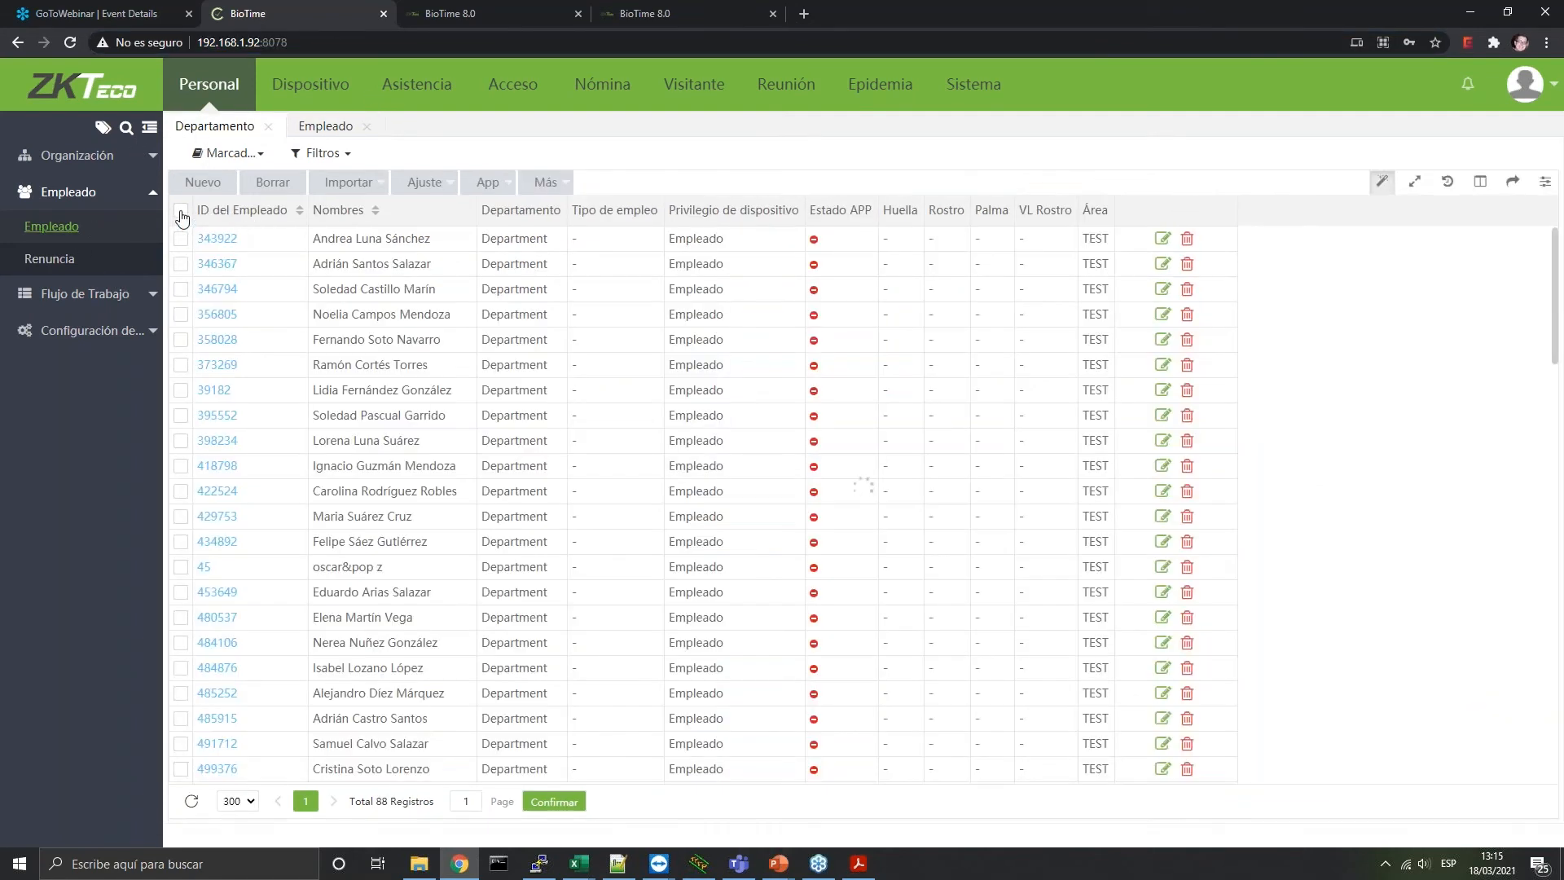
{"action": "left_click", "coordinate": [181, 213]}
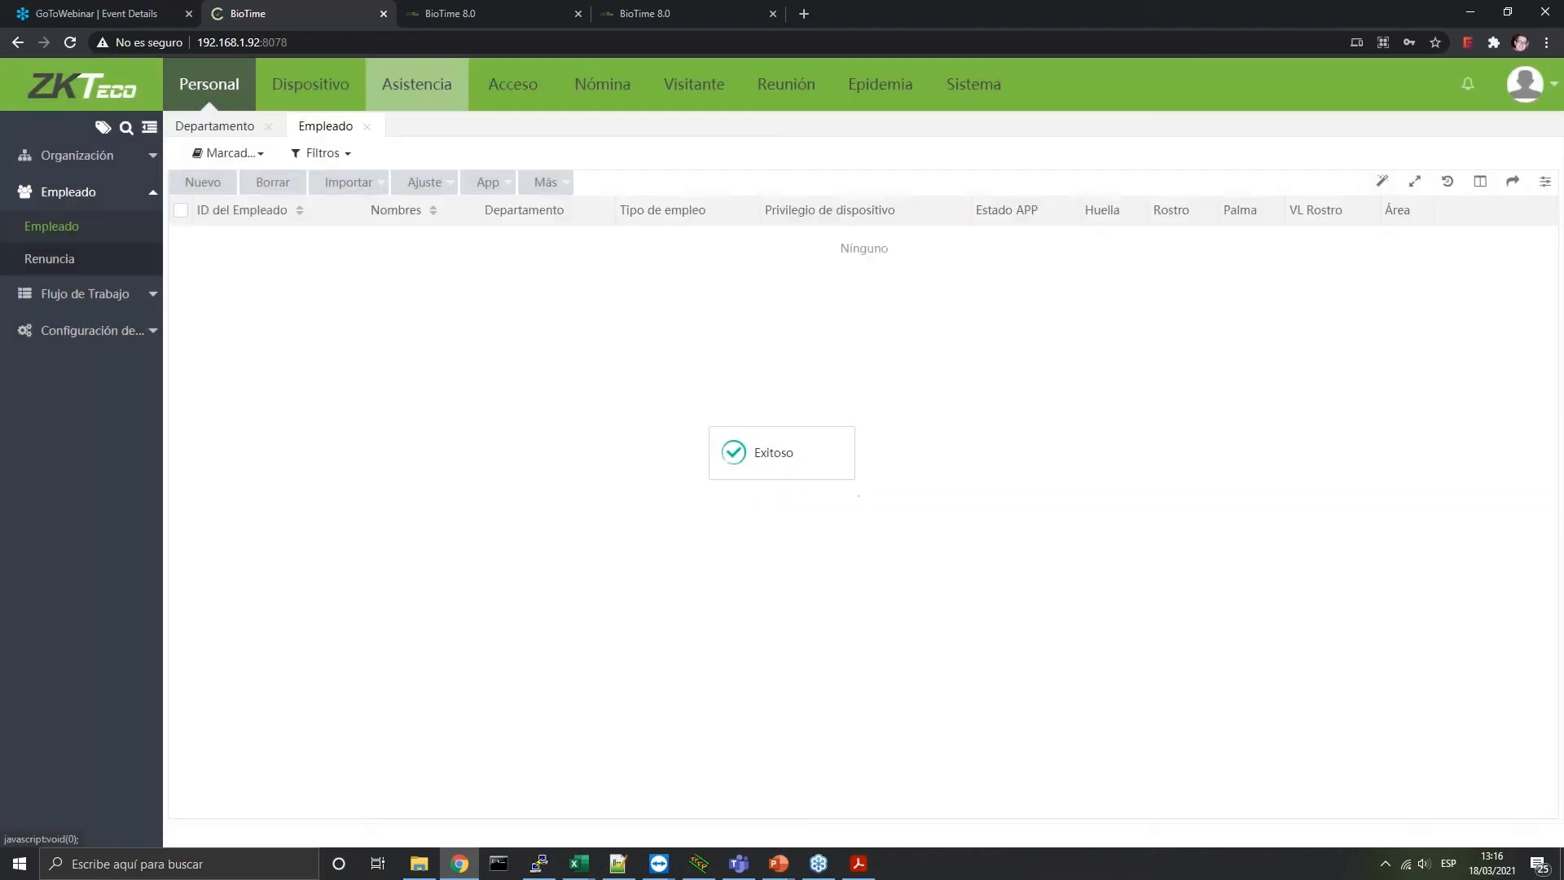
Select the TEST device and erase all its data via Borrar datos, confirming
{"action": "left_click", "coordinate": [285, 77]}
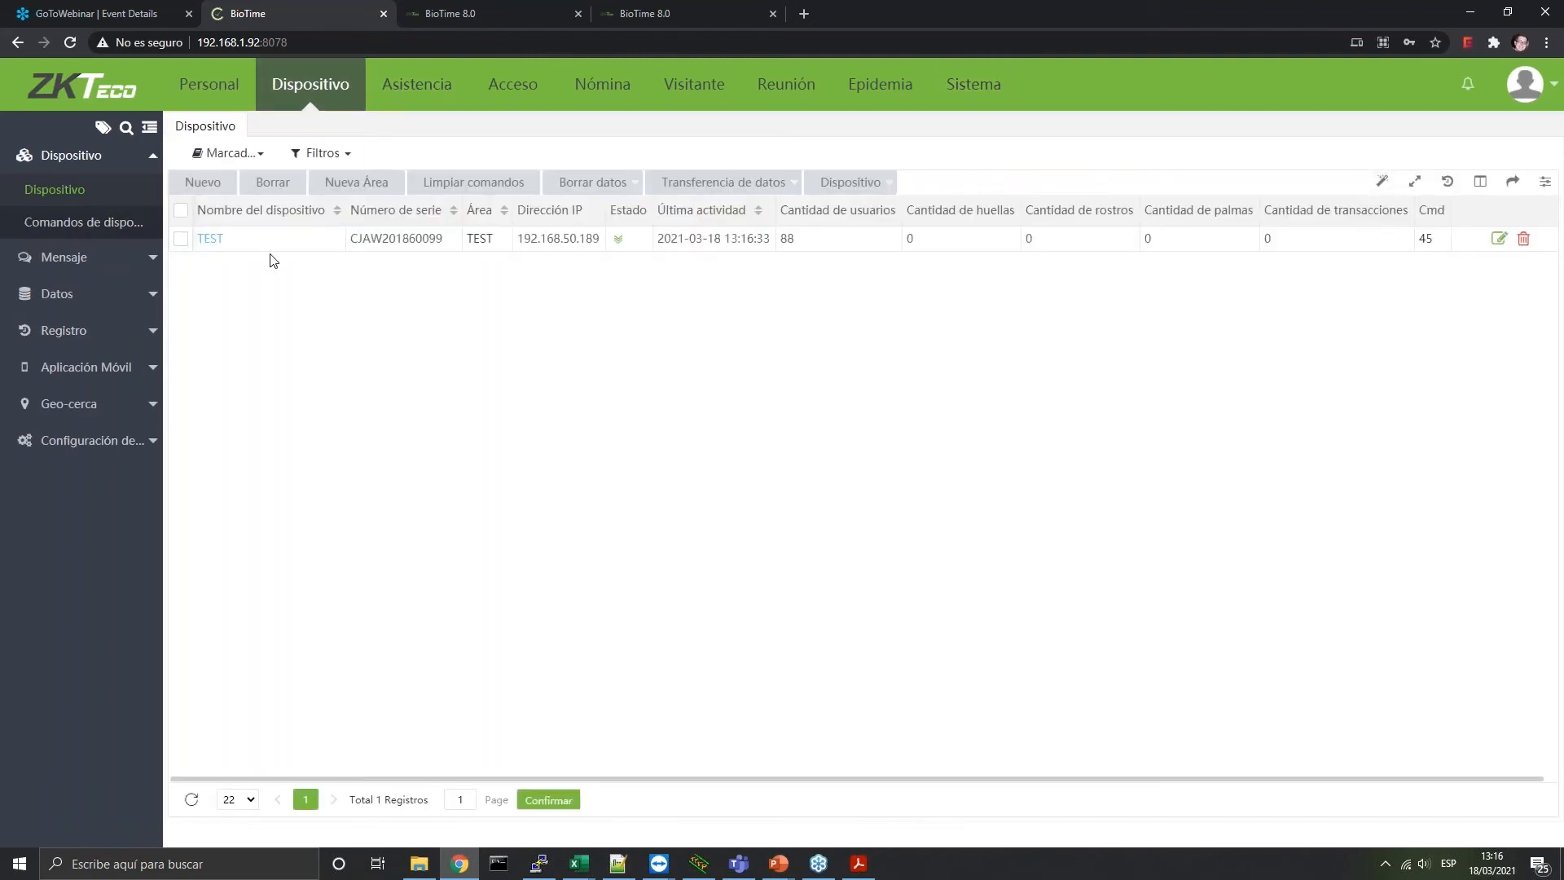
{"action": "left_click", "coordinate": [181, 238]}
{"action": "mouse_move", "coordinate": [610, 191]}
{"action": "left_click", "coordinate": [614, 264]}
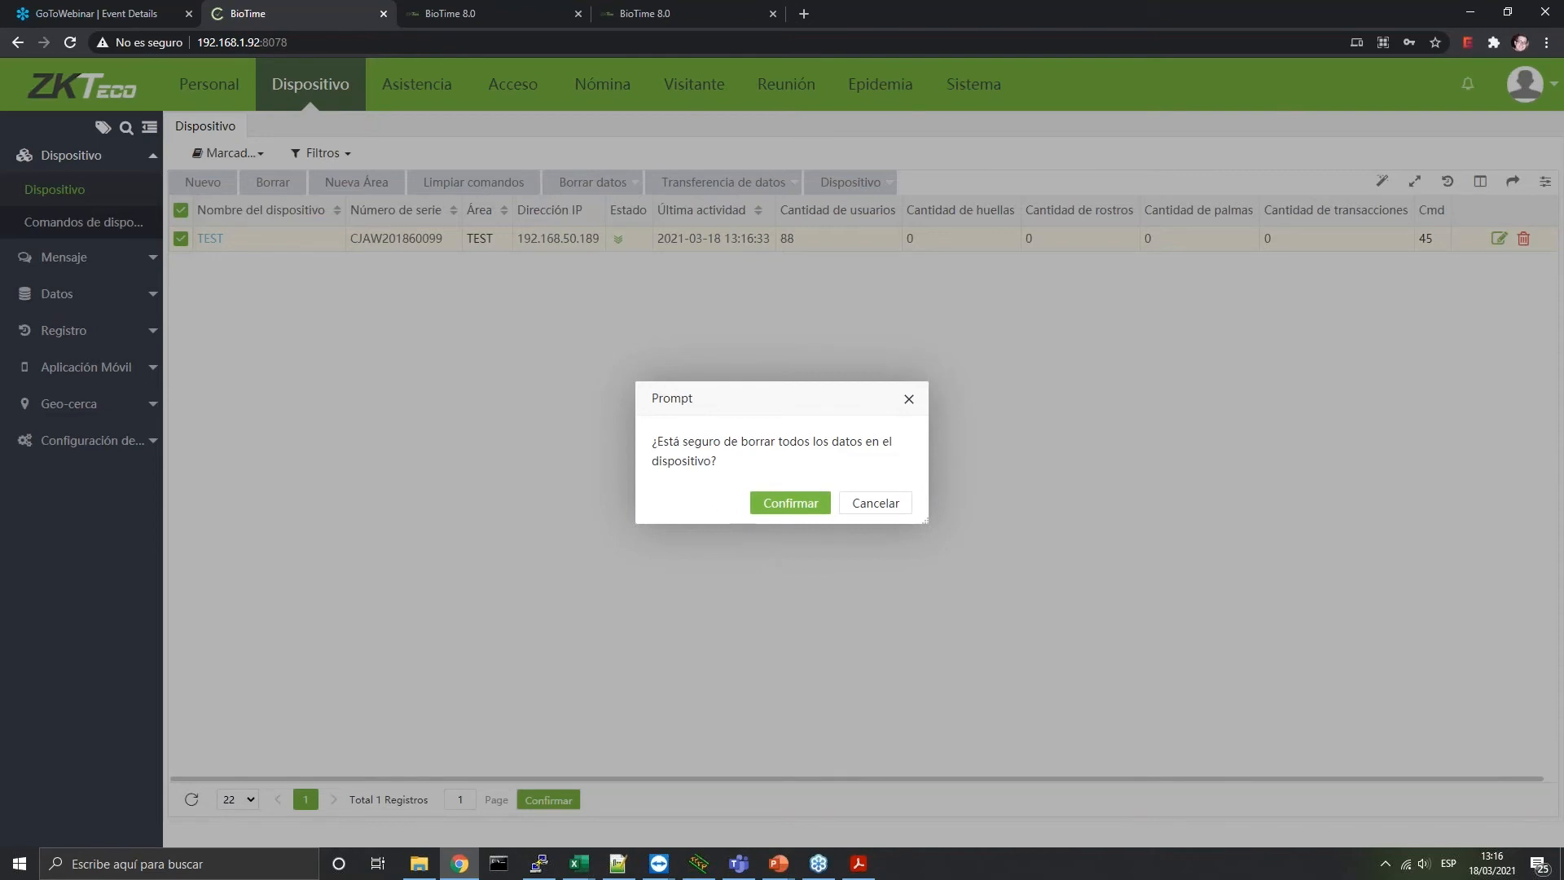
{"action": "left_click", "coordinate": [782, 503]}
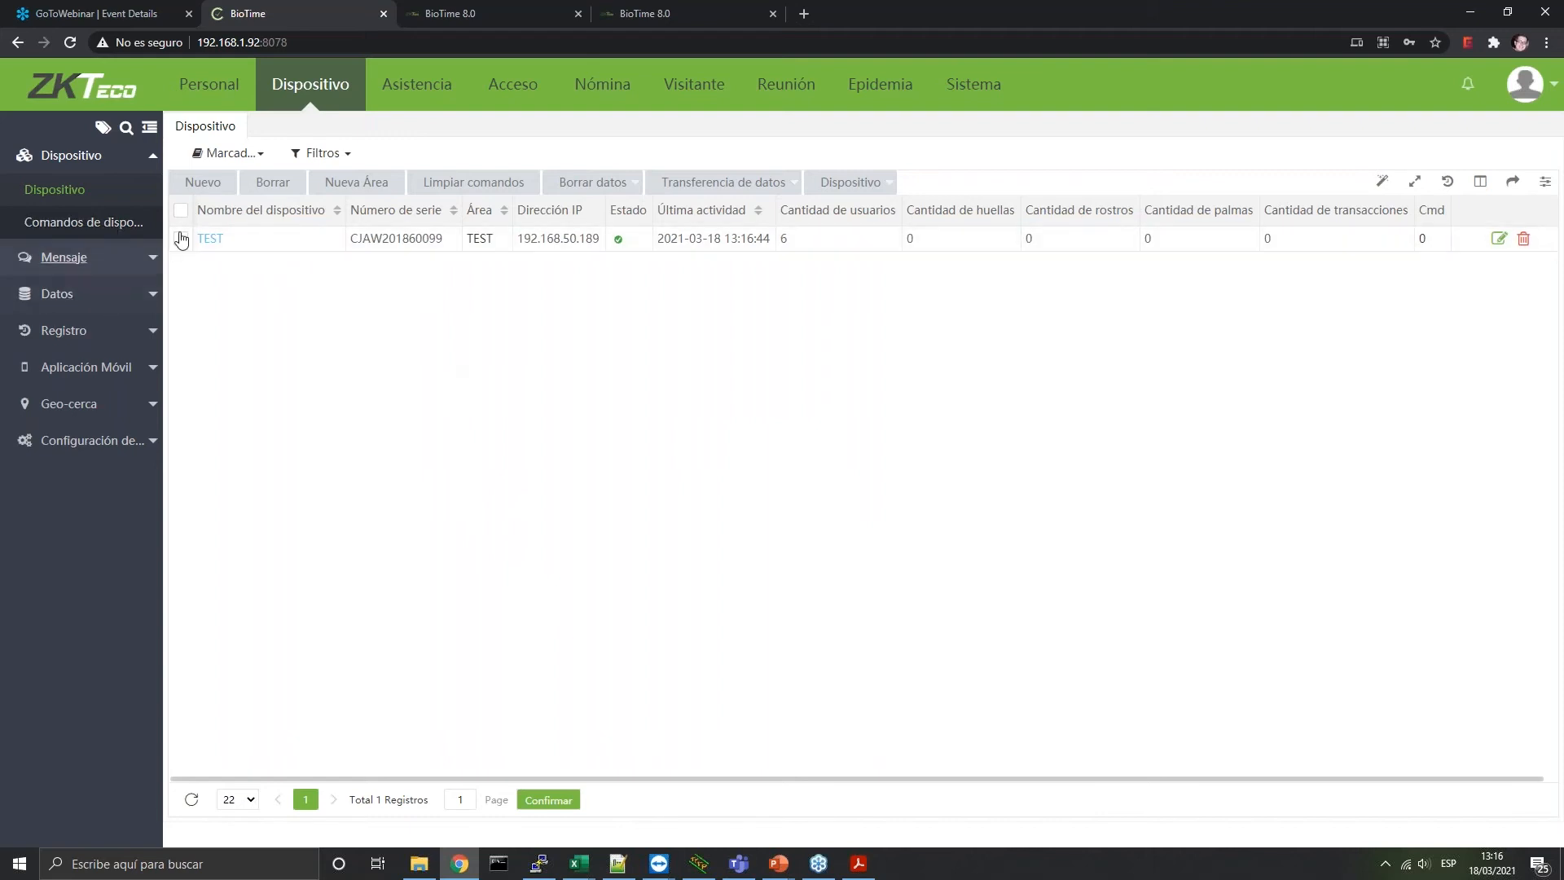
Add employee ID 1 with department Department and area TEST in Personal > Empleado
{"action": "left_click", "coordinate": [229, 96]}
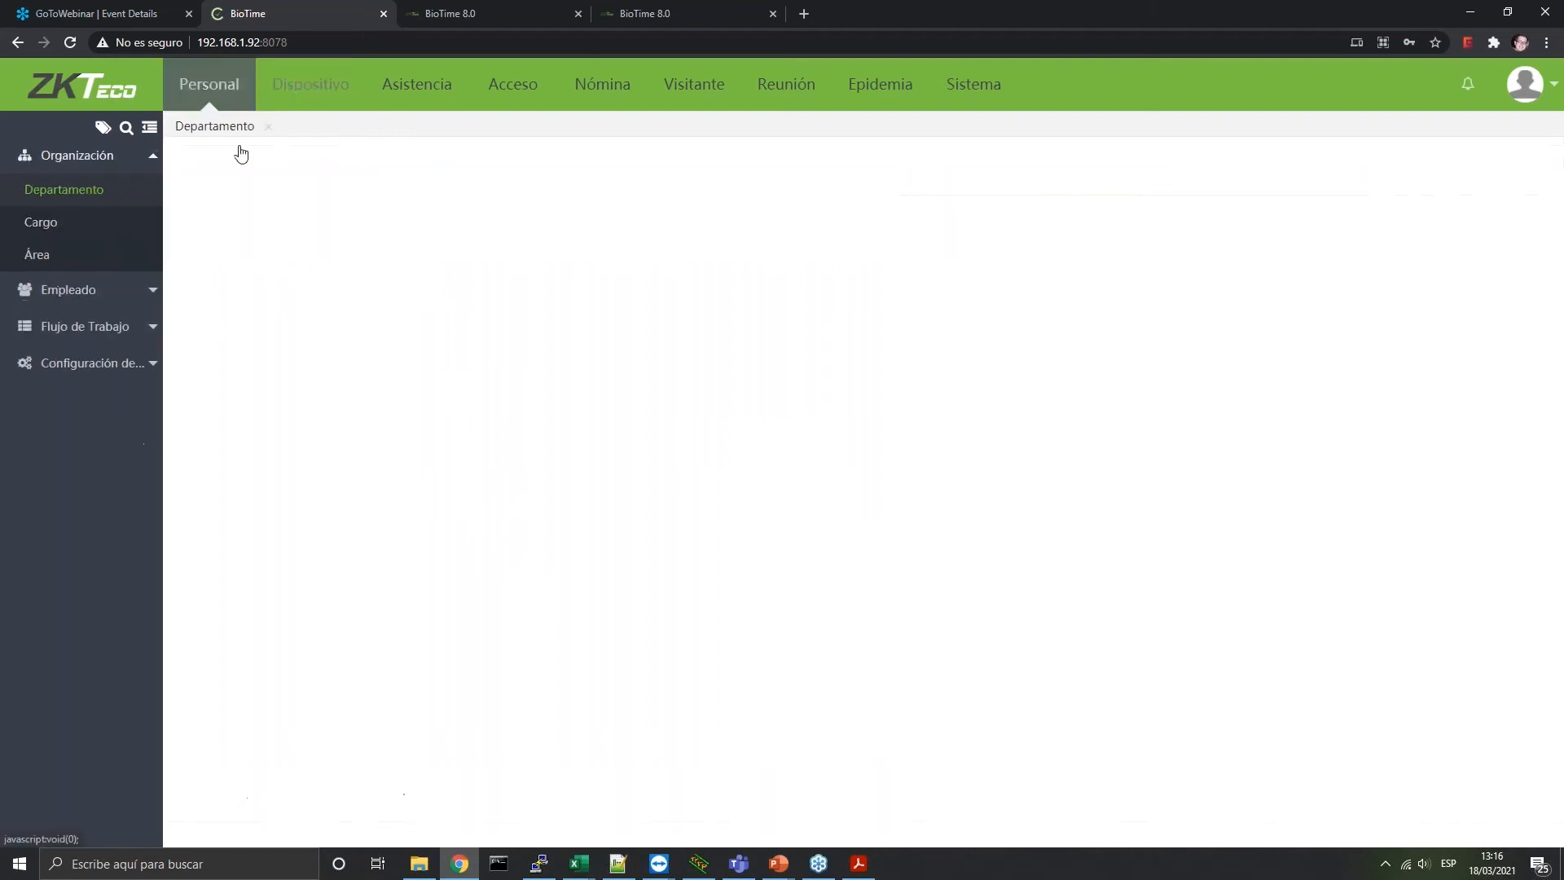
{"action": "left_click", "coordinate": [97, 293]}
{"action": "left_click", "coordinate": [41, 226]}
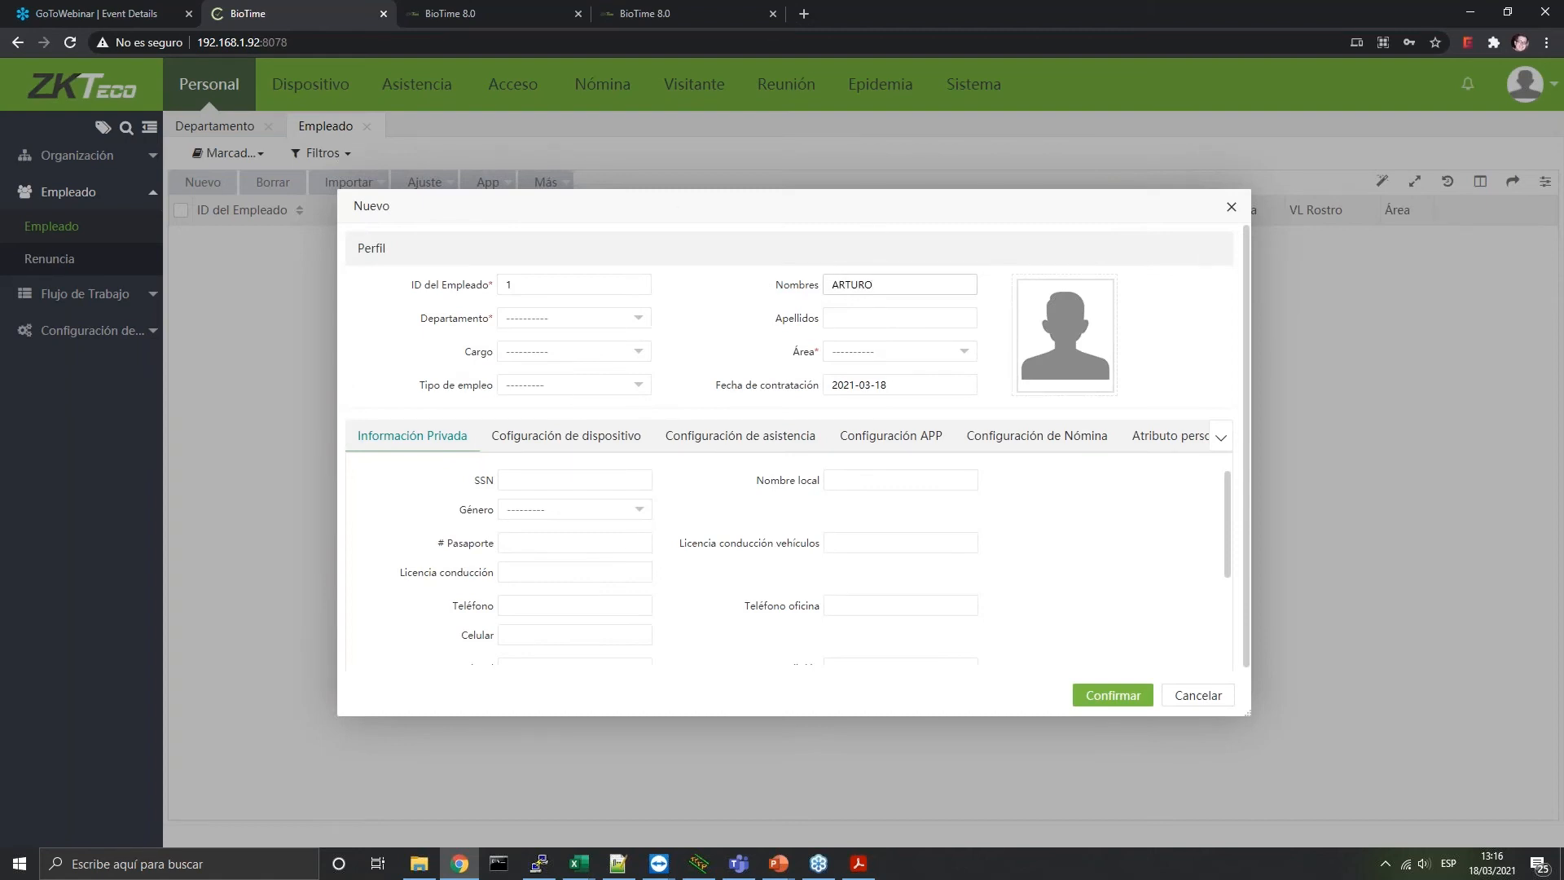
{"action": "left_click", "coordinate": [574, 319]}
{"action": "left_click", "coordinate": [546, 359]}
{"action": "left_click", "coordinate": [896, 351]}
{"action": "left_click", "coordinate": [863, 416]}
{"action": "left_click", "coordinate": [1107, 698]}
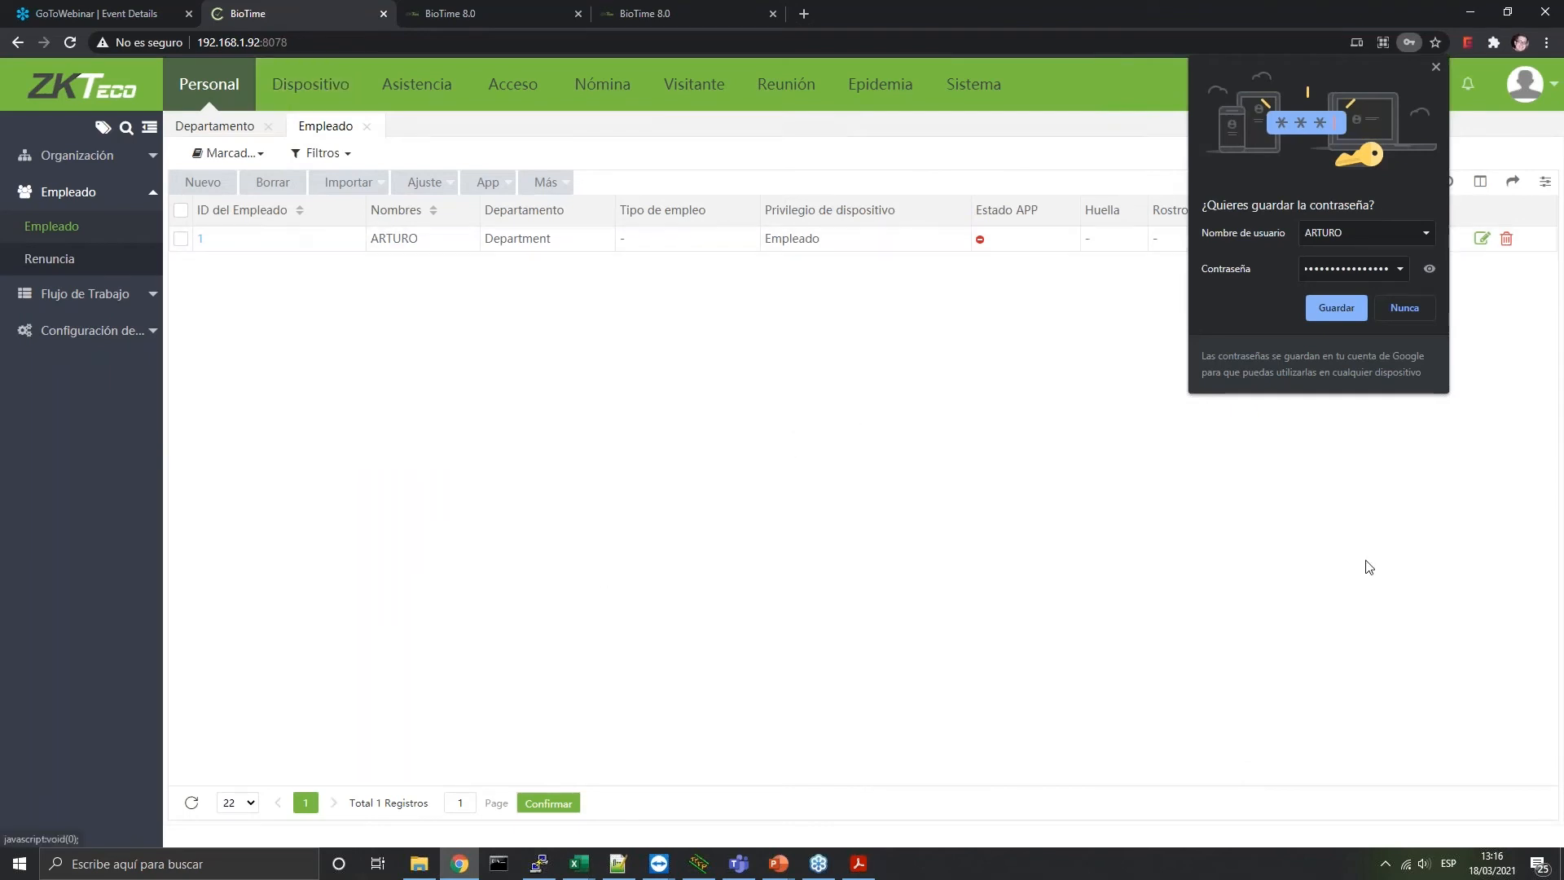
{"action": "left_click", "coordinate": [311, 84]}
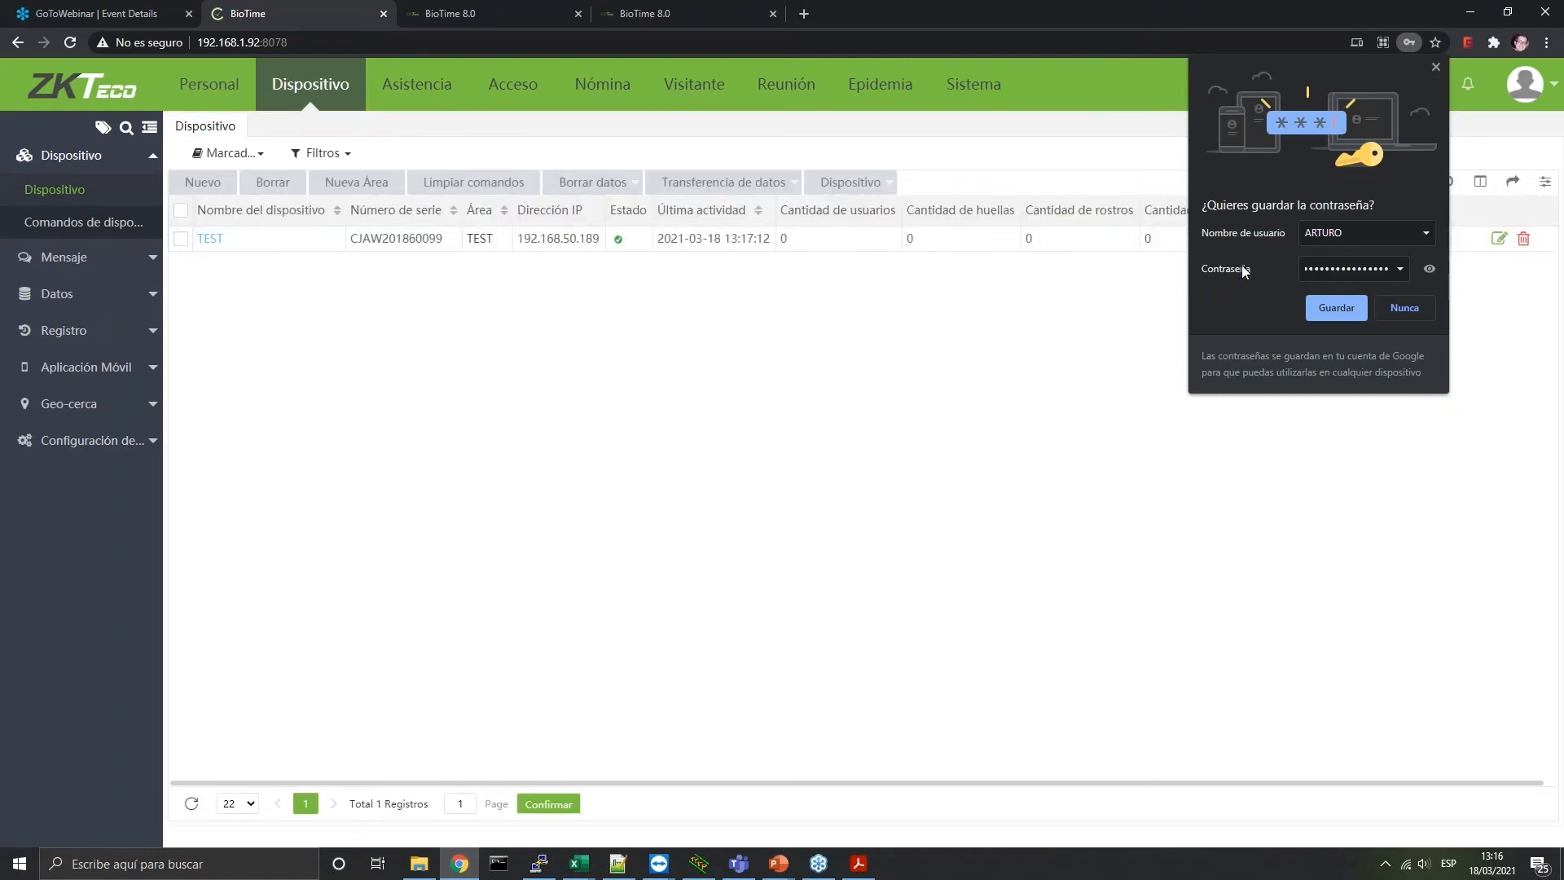
Dismiss Chrome's save-password prompt and check the Empleado list in Personal
{"action": "left_click", "coordinate": [1435, 69]}
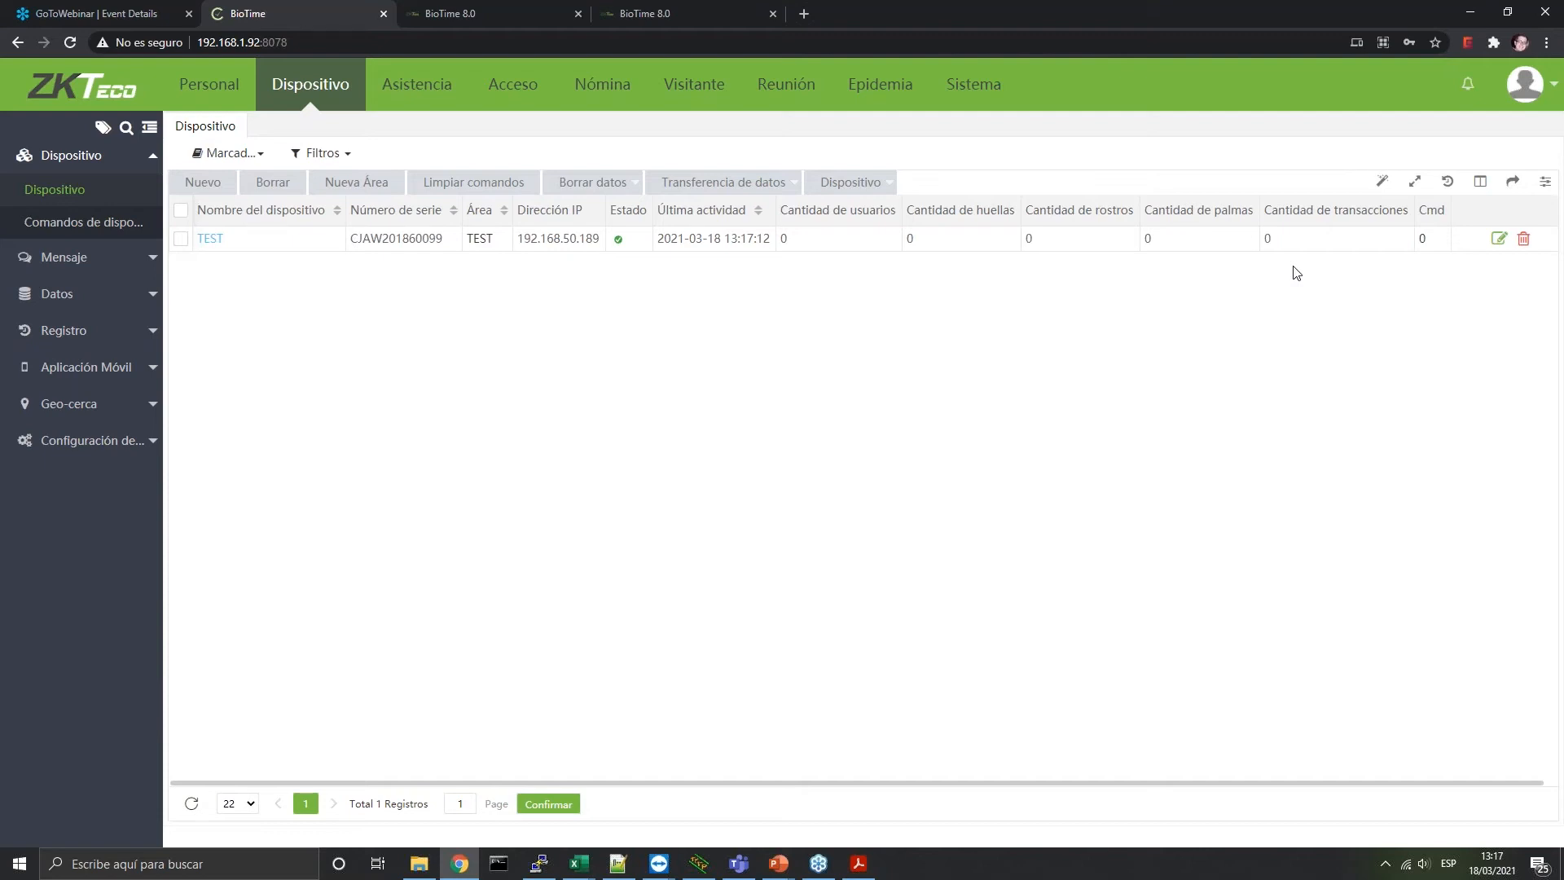
{"action": "left_click", "coordinate": [181, 238]}
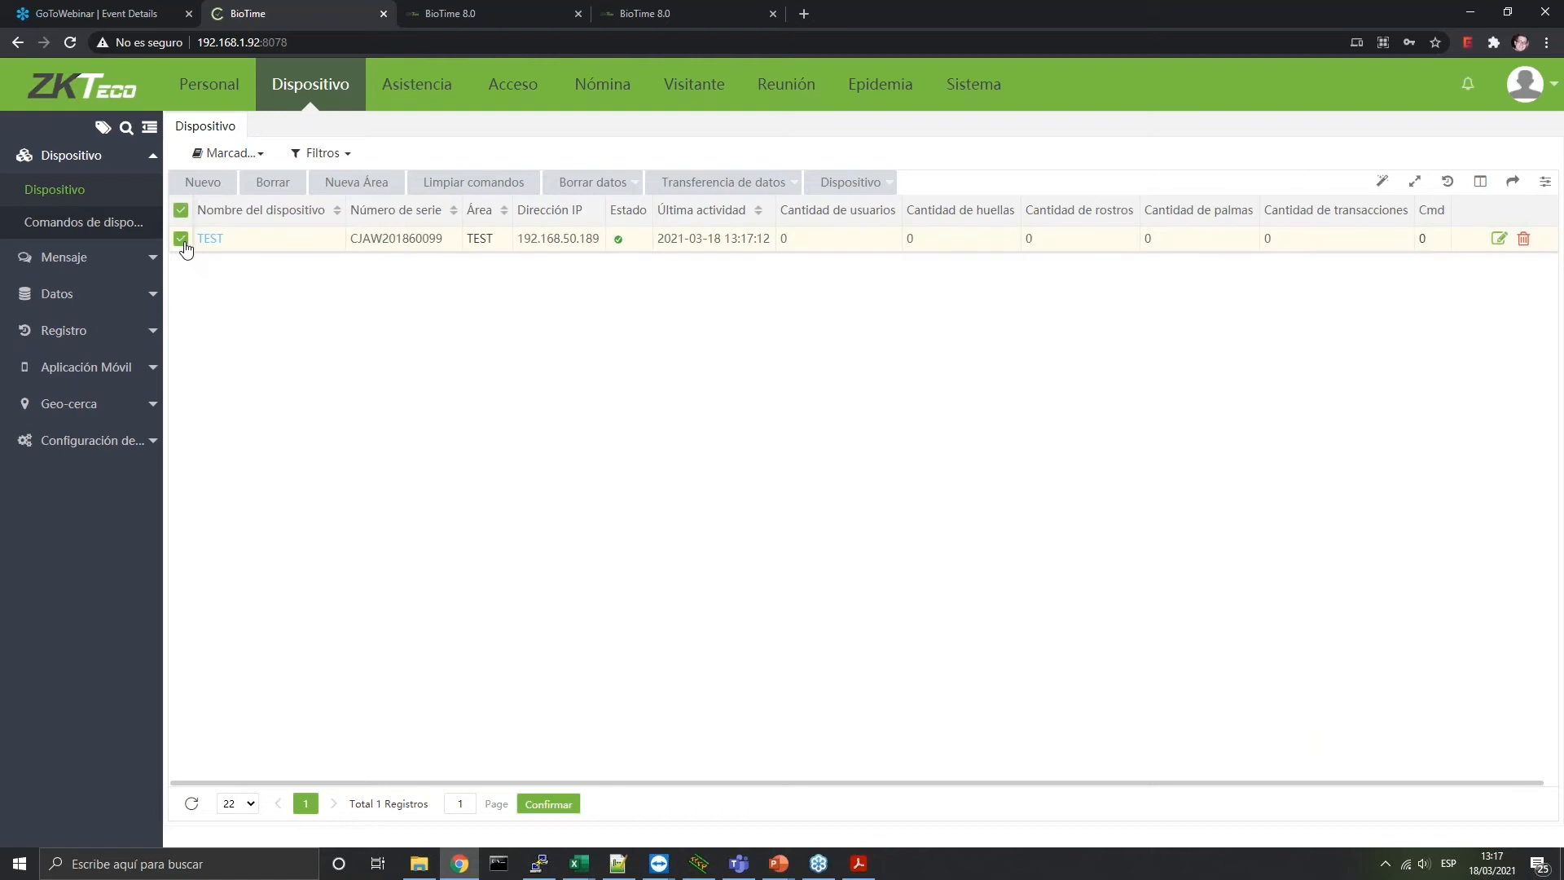
{"action": "left_click", "coordinate": [205, 103]}
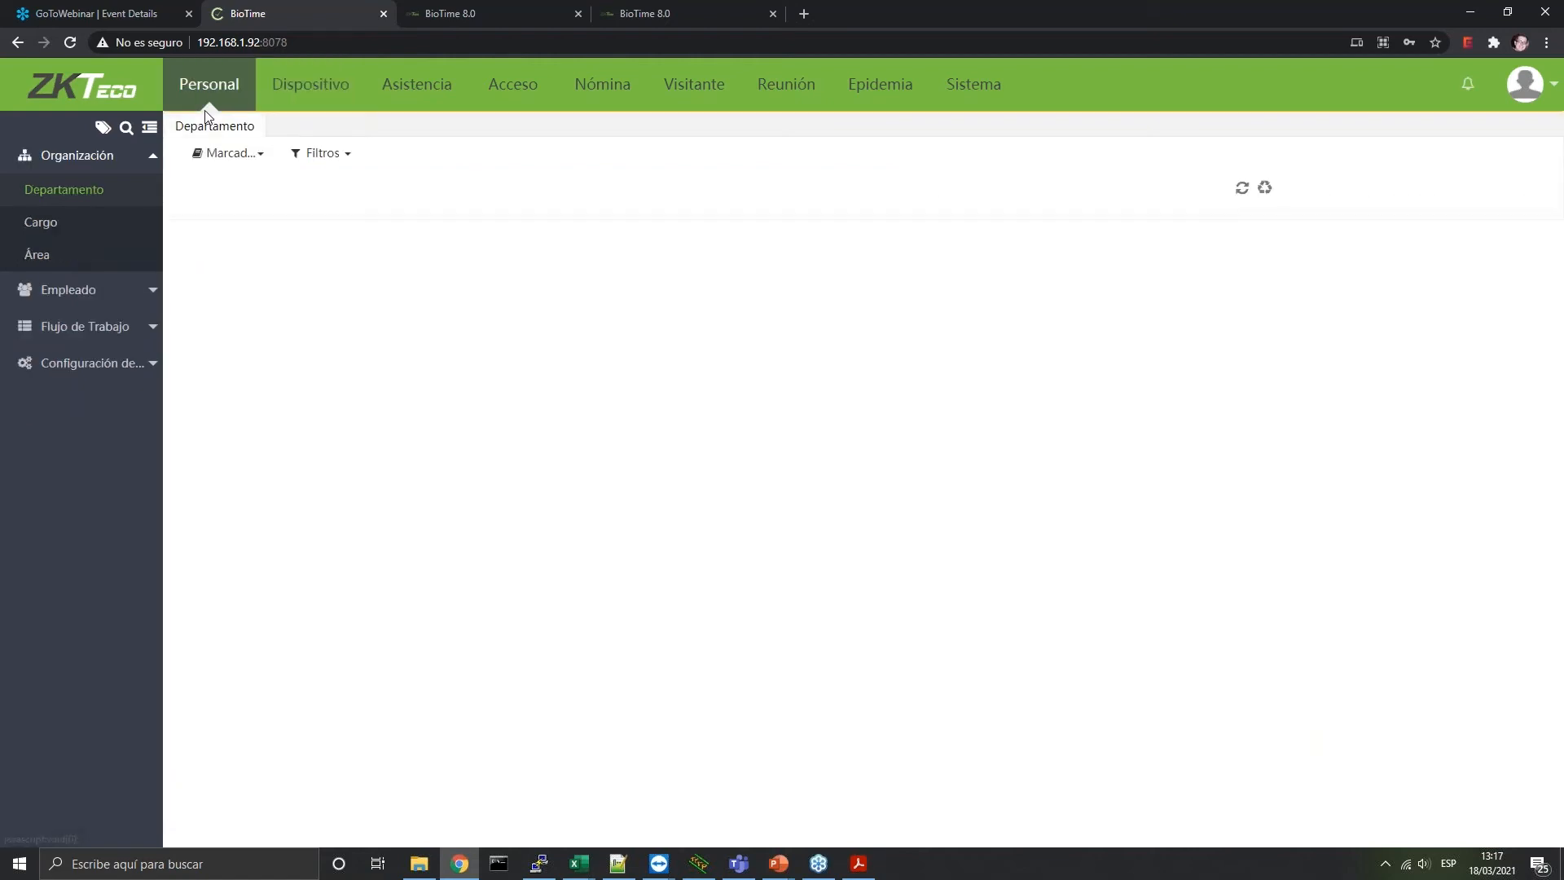
{"action": "left_click", "coordinate": [81, 290]}
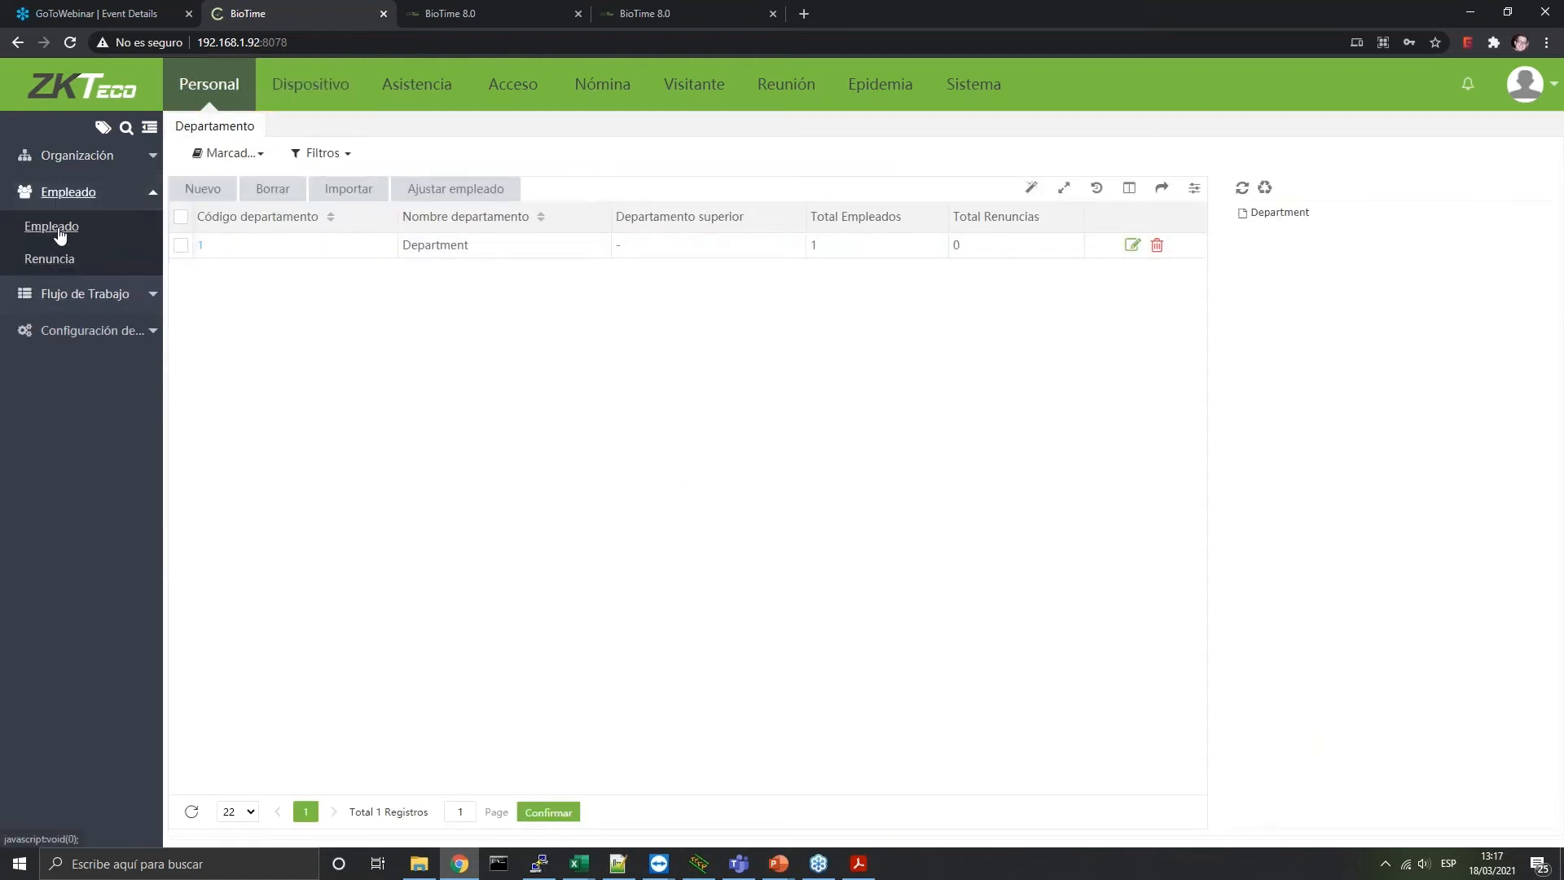
{"action": "left_click", "coordinate": [51, 225]}
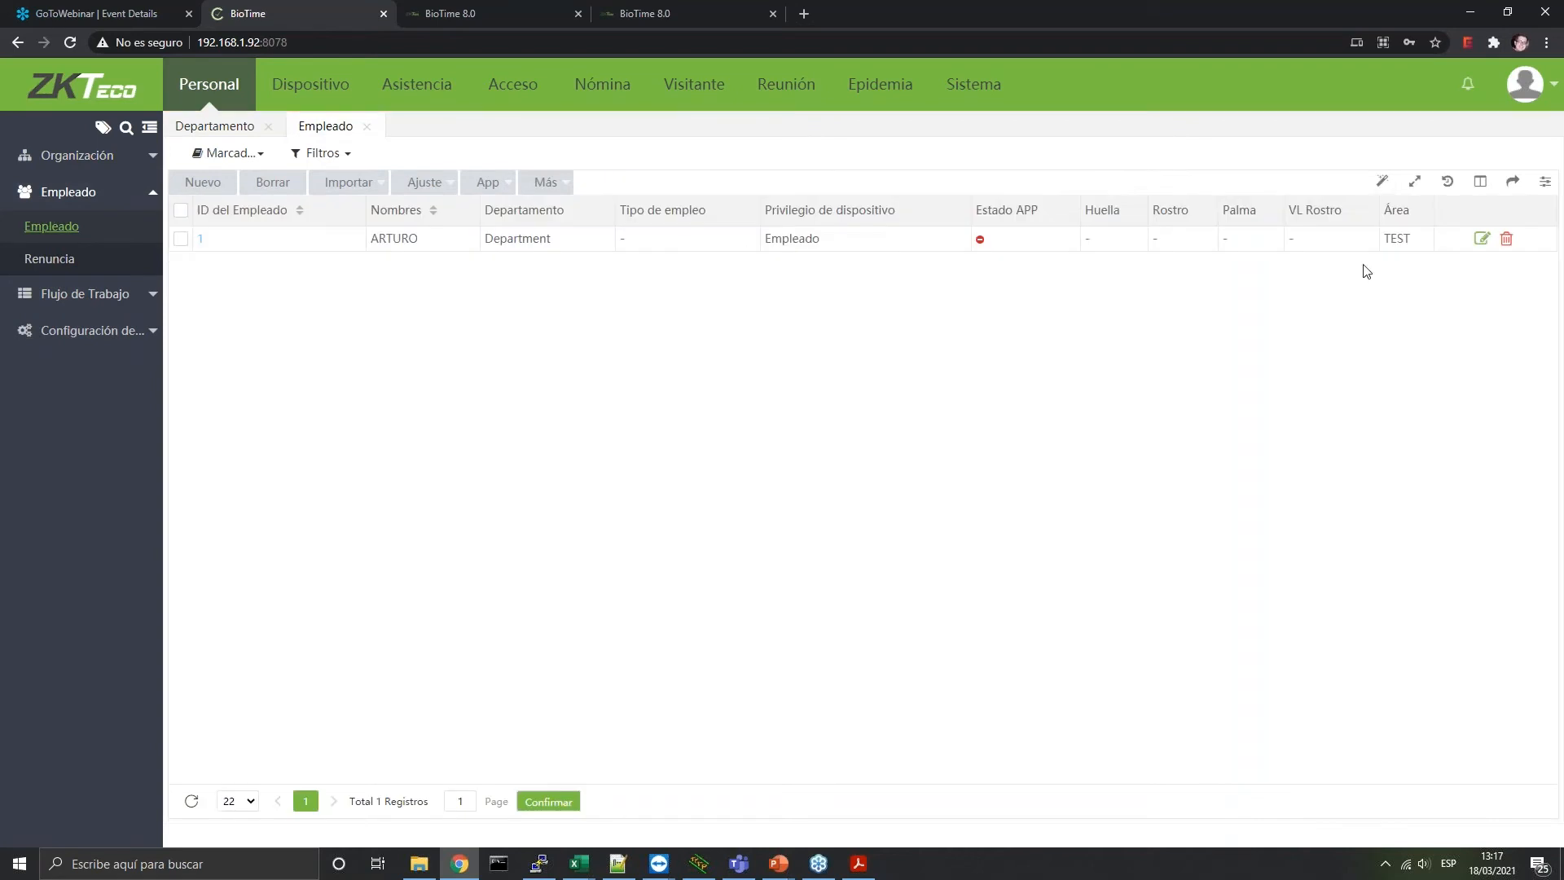
Back in Dispositivo, browse the device action menus and open Comandos de dispositivo
{"action": "left_click", "coordinate": [330, 91]}
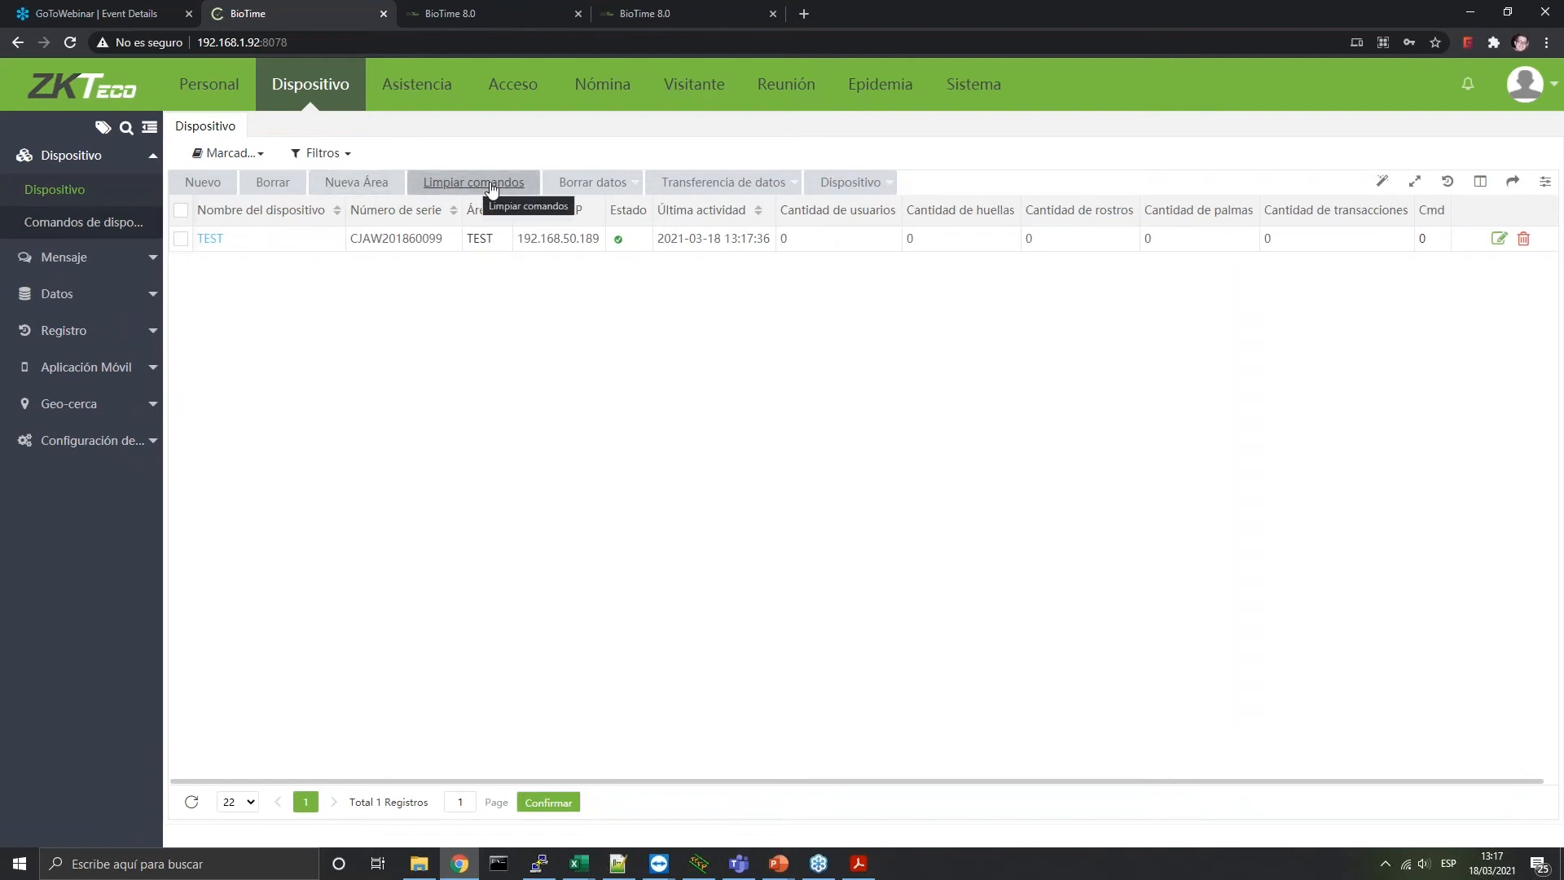
{"action": "left_click", "coordinate": [588, 188]}
{"action": "left_click", "coordinate": [666, 186]}
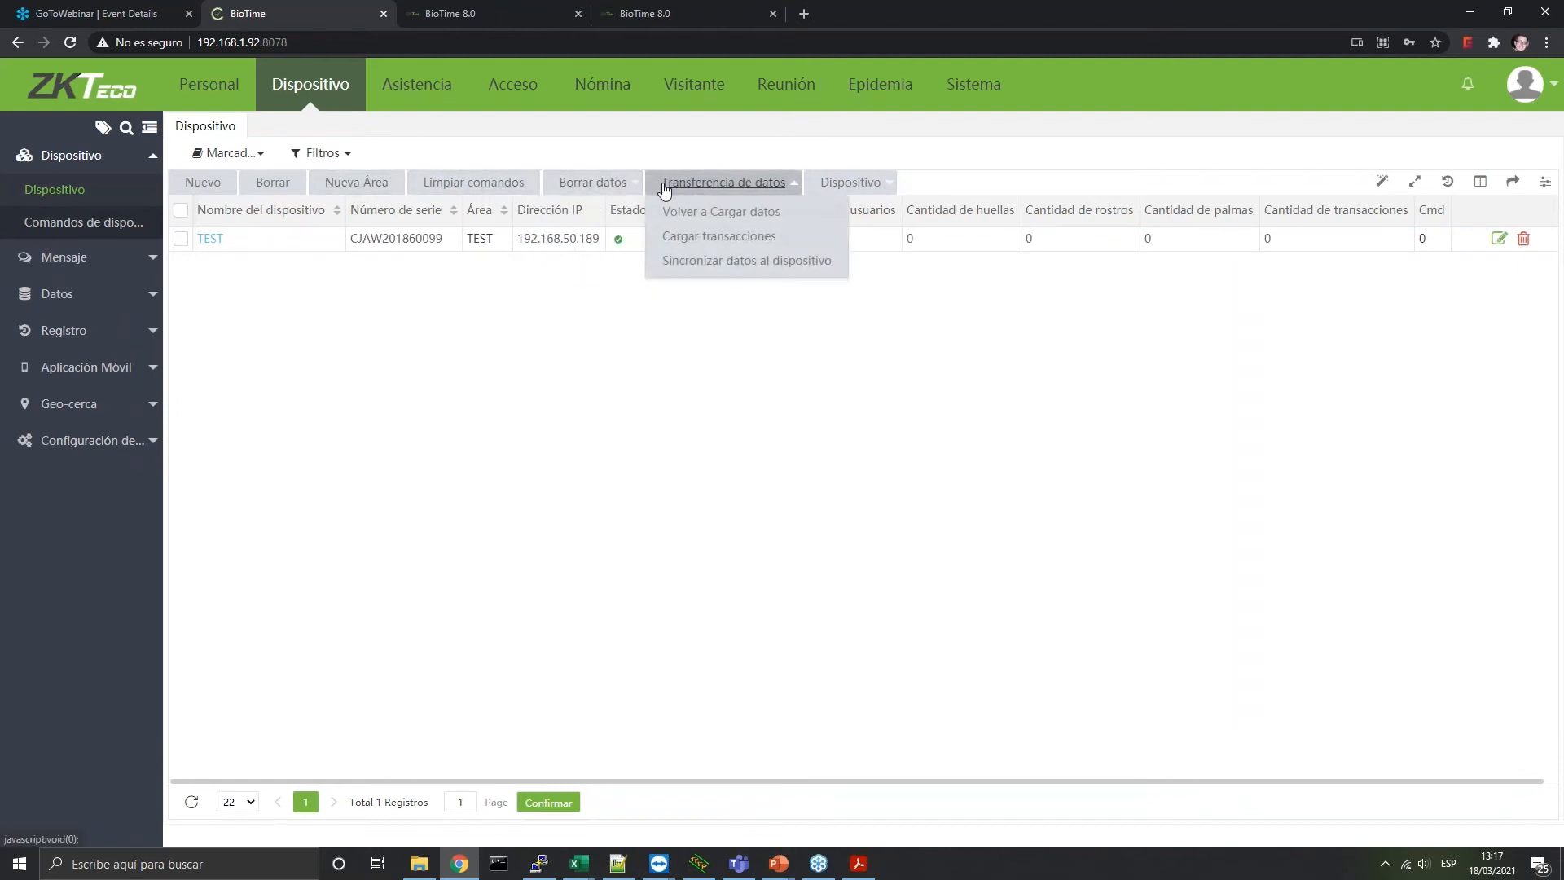
{"action": "left_click", "coordinate": [857, 183]}
{"action": "left_click", "coordinate": [831, 196]}
{"action": "left_click", "coordinate": [832, 193]}
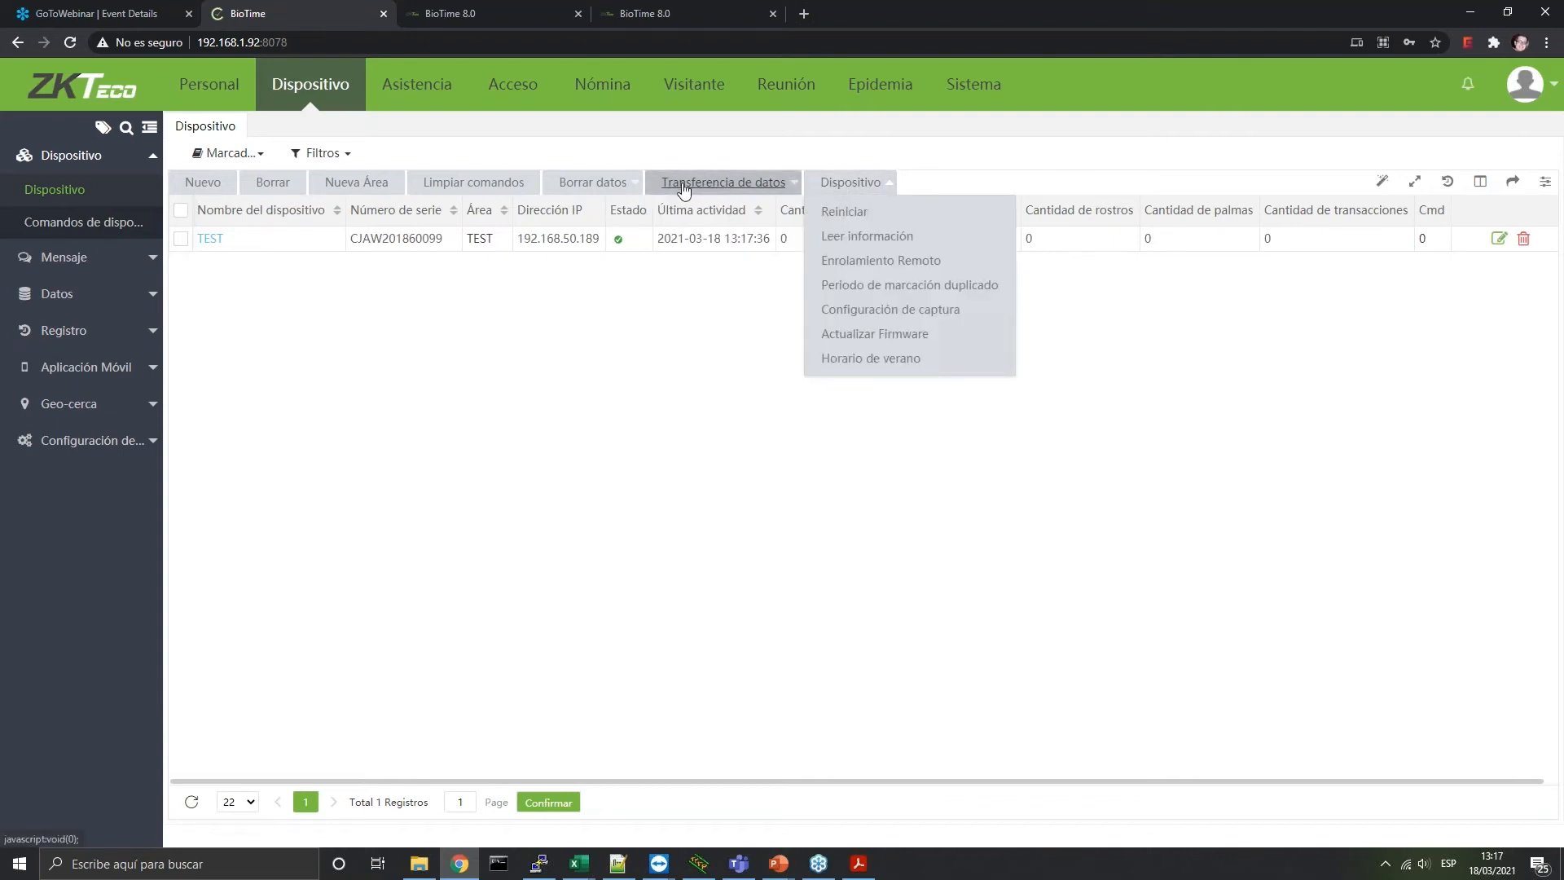
{"action": "left_click", "coordinate": [131, 224]}
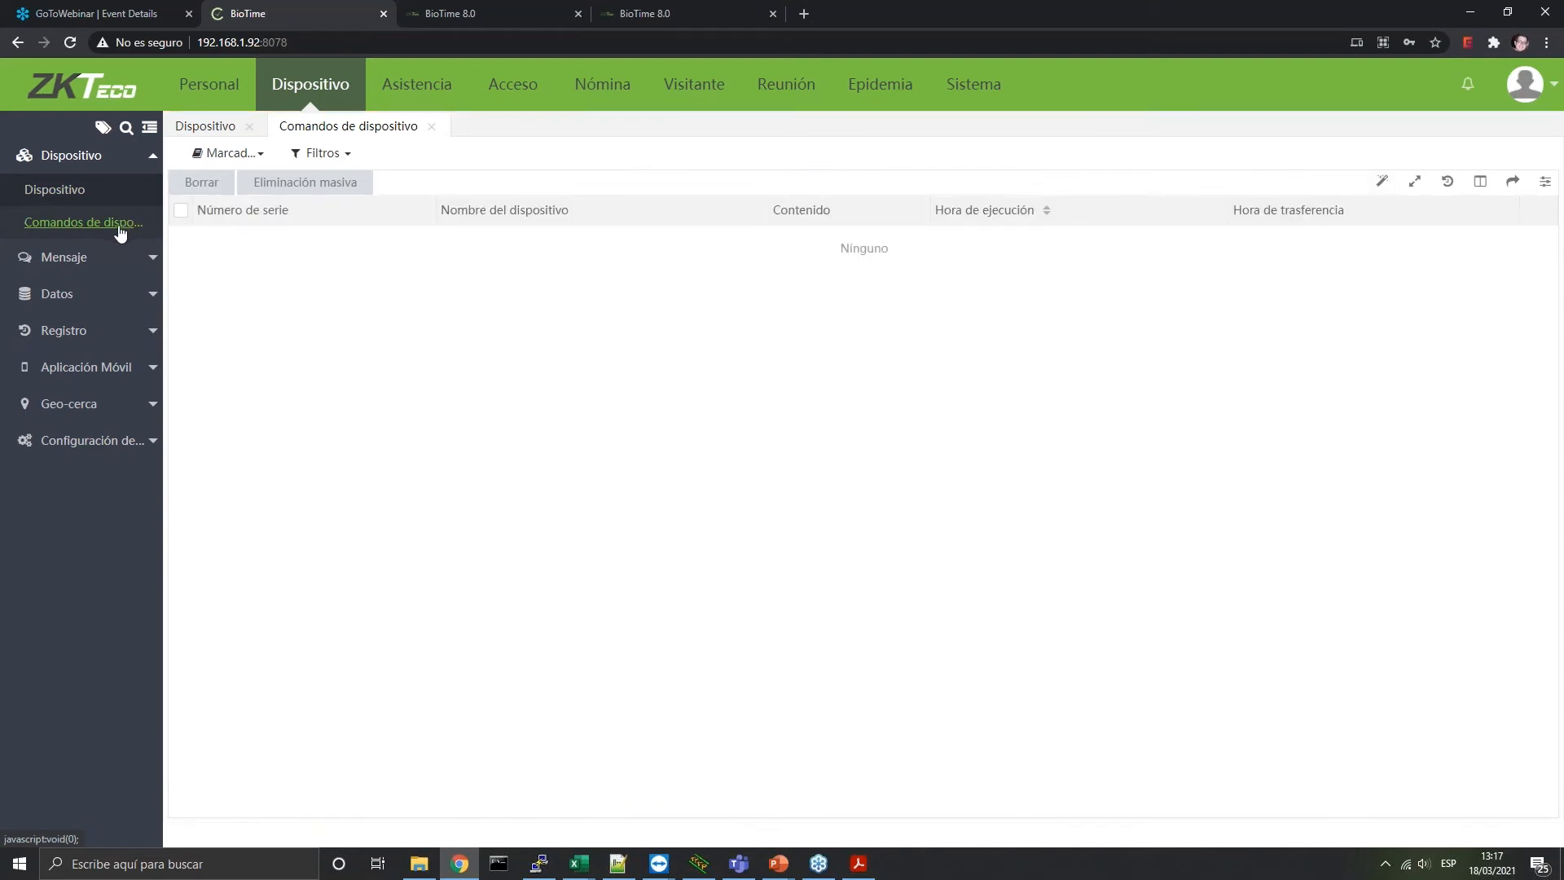
Start a private message to an employee, discard it unsaved, and expand the Datos options
{"action": "left_click", "coordinate": [40, 259]}
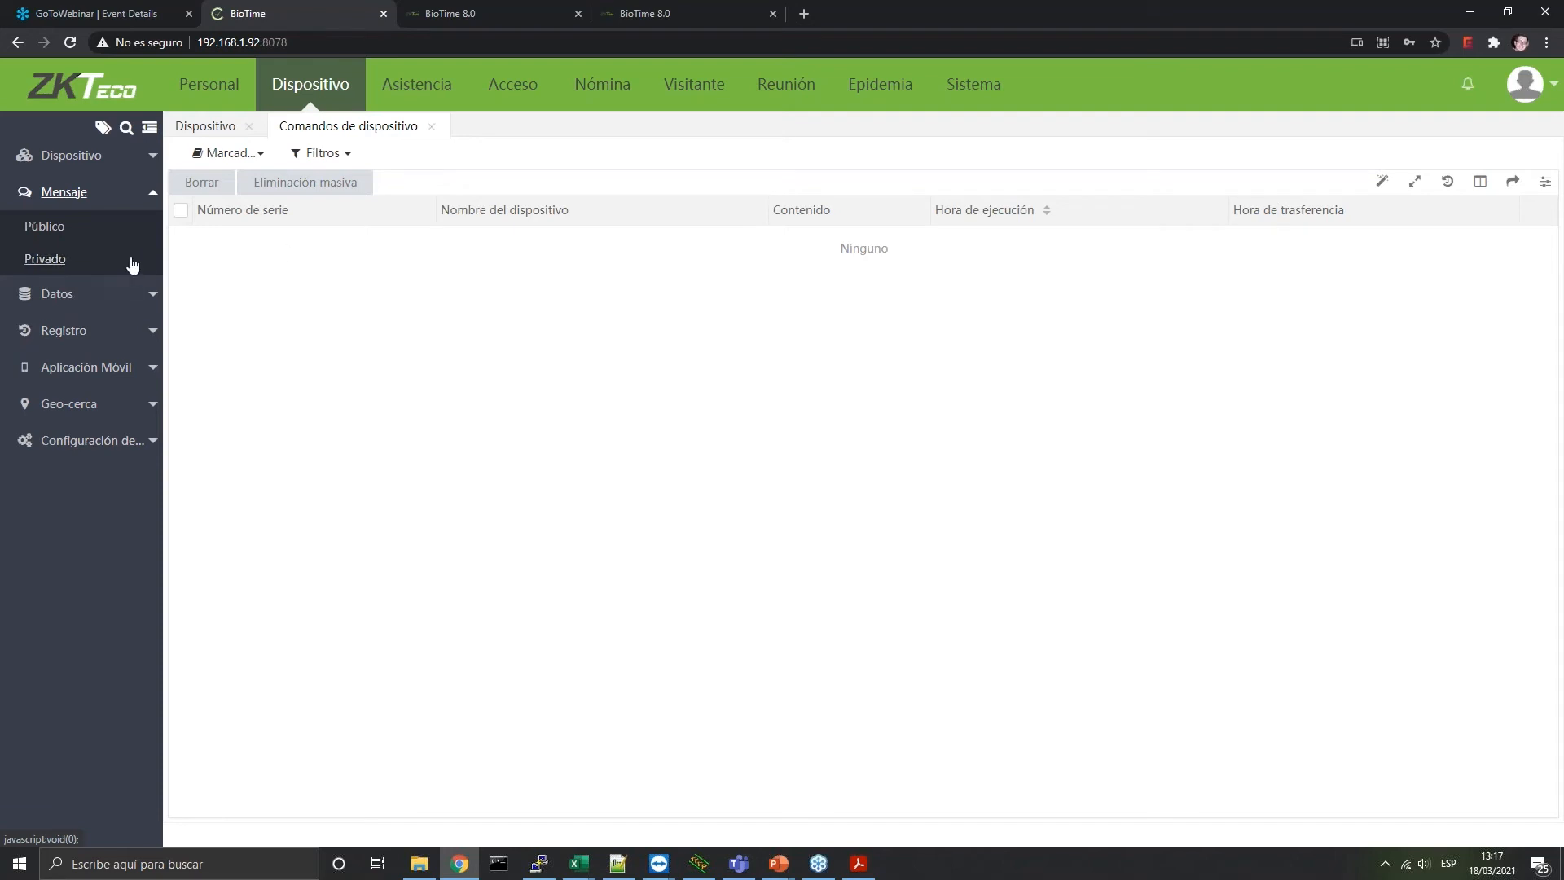
{"action": "left_click", "coordinate": [72, 261]}
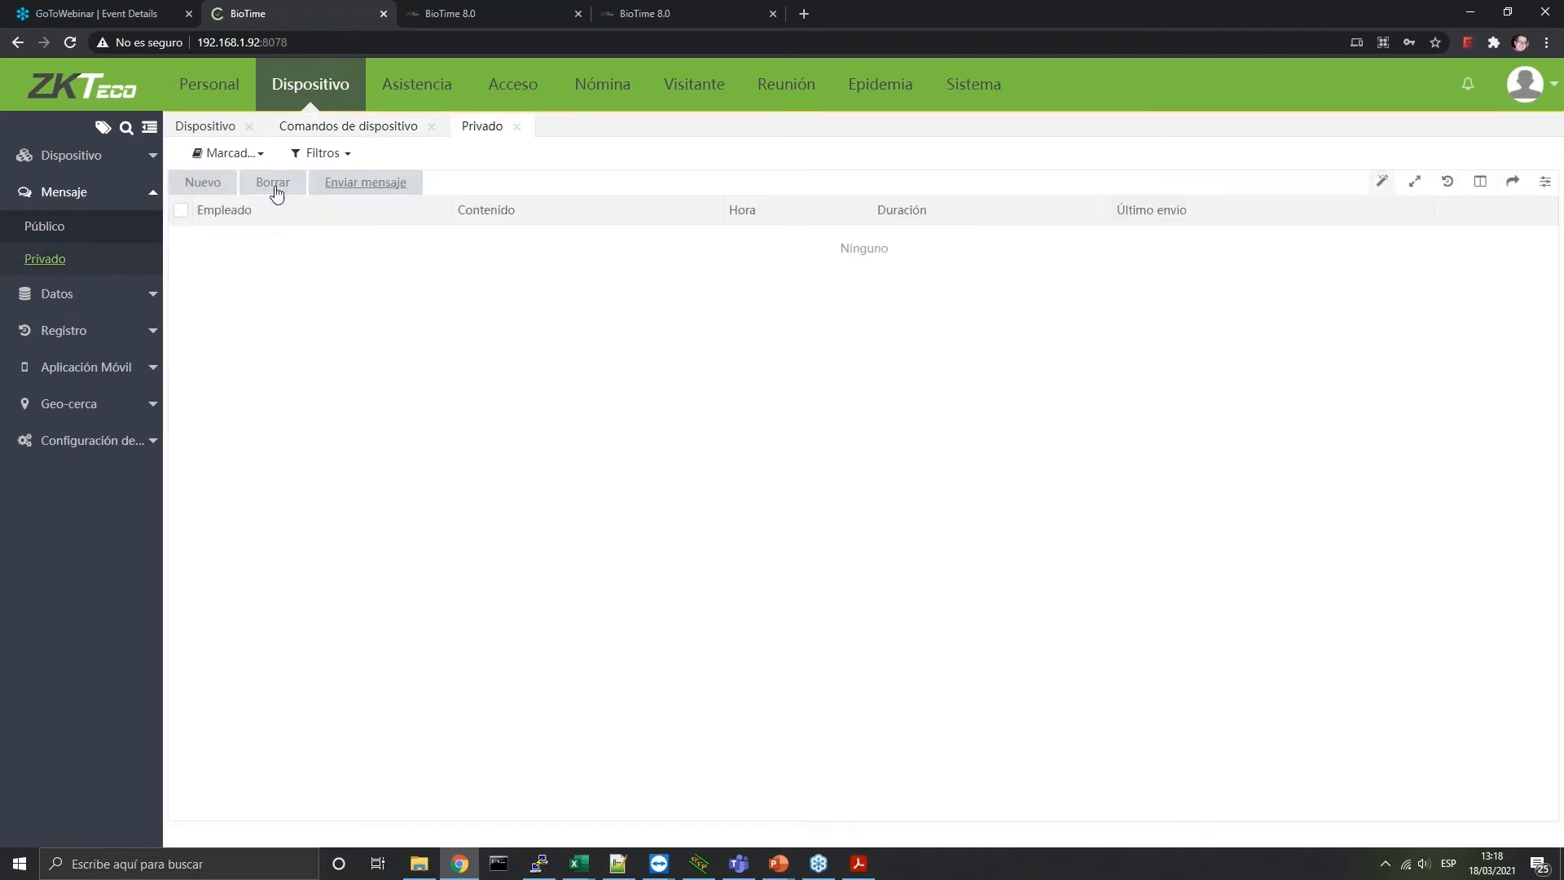
{"action": "left_click", "coordinate": [197, 192]}
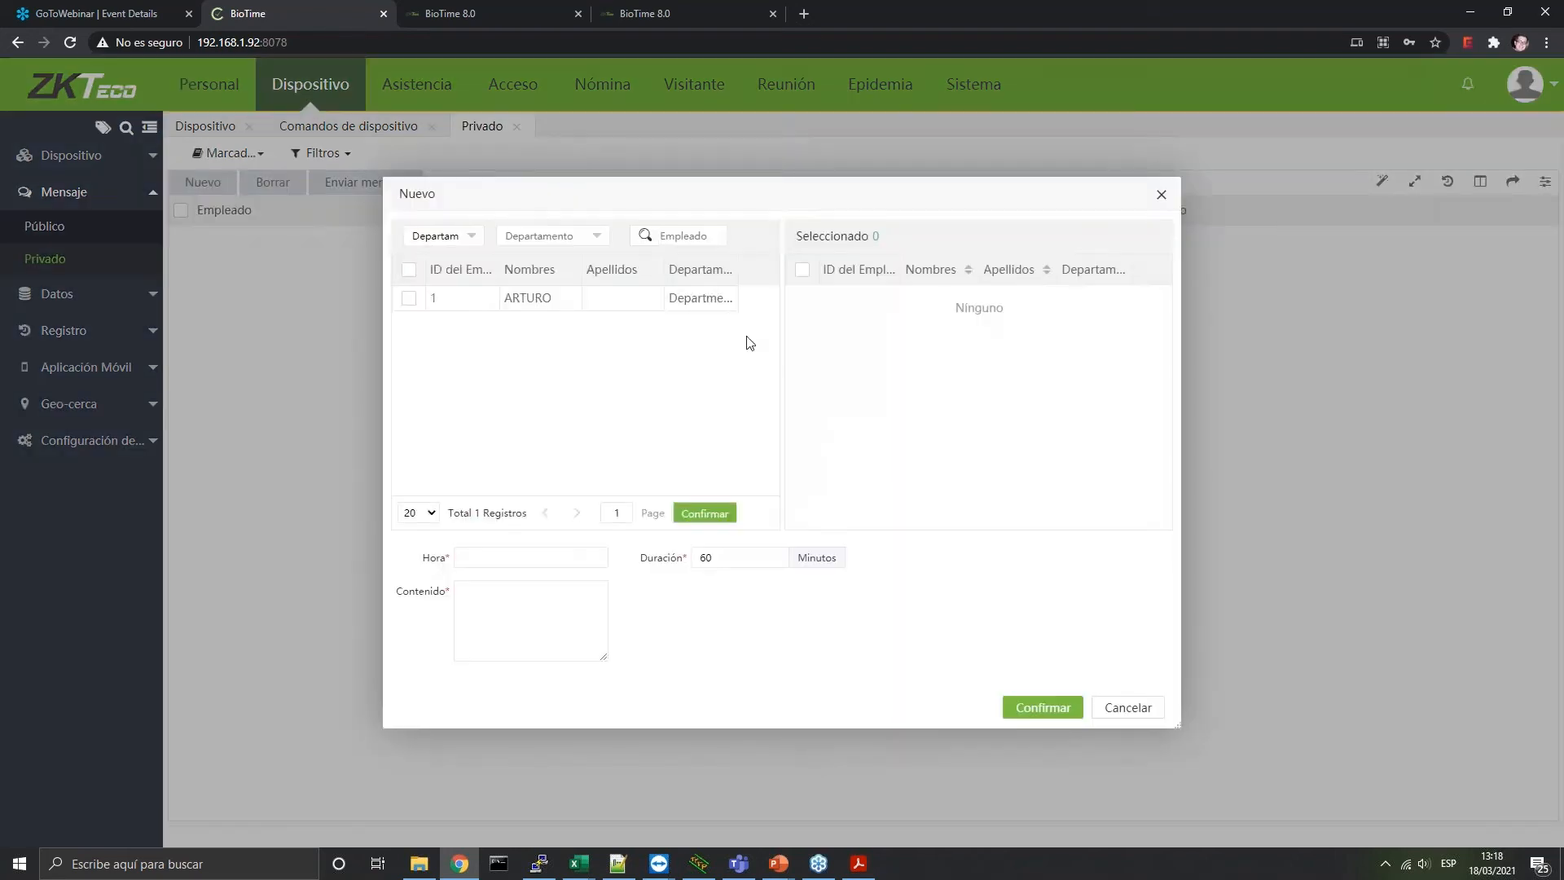
{"action": "left_click", "coordinate": [408, 299]}
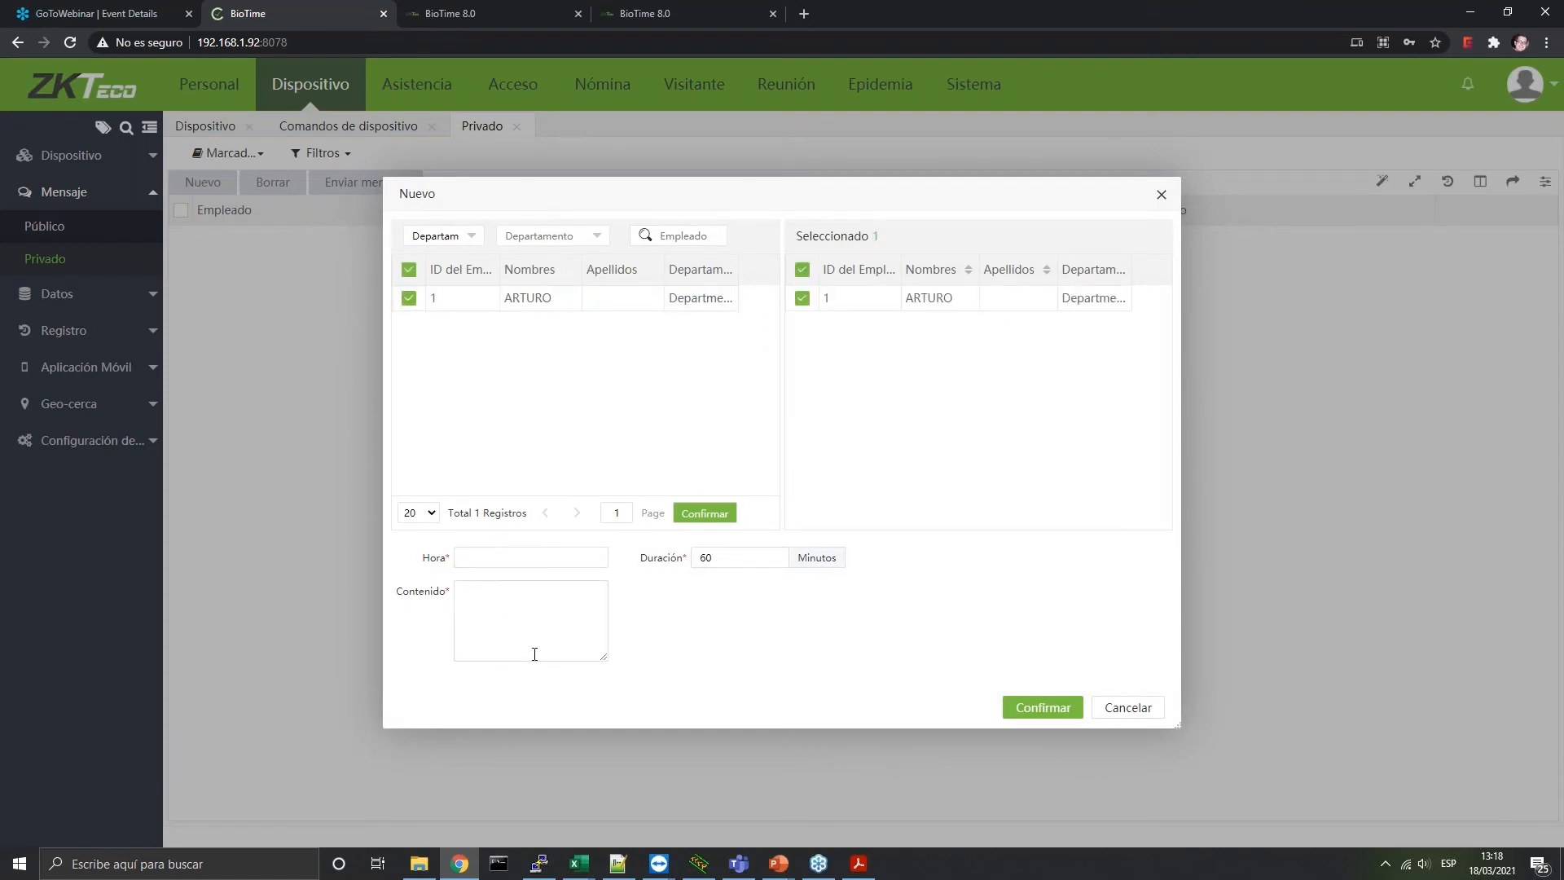
{"action": "left_click", "coordinate": [1117, 708]}
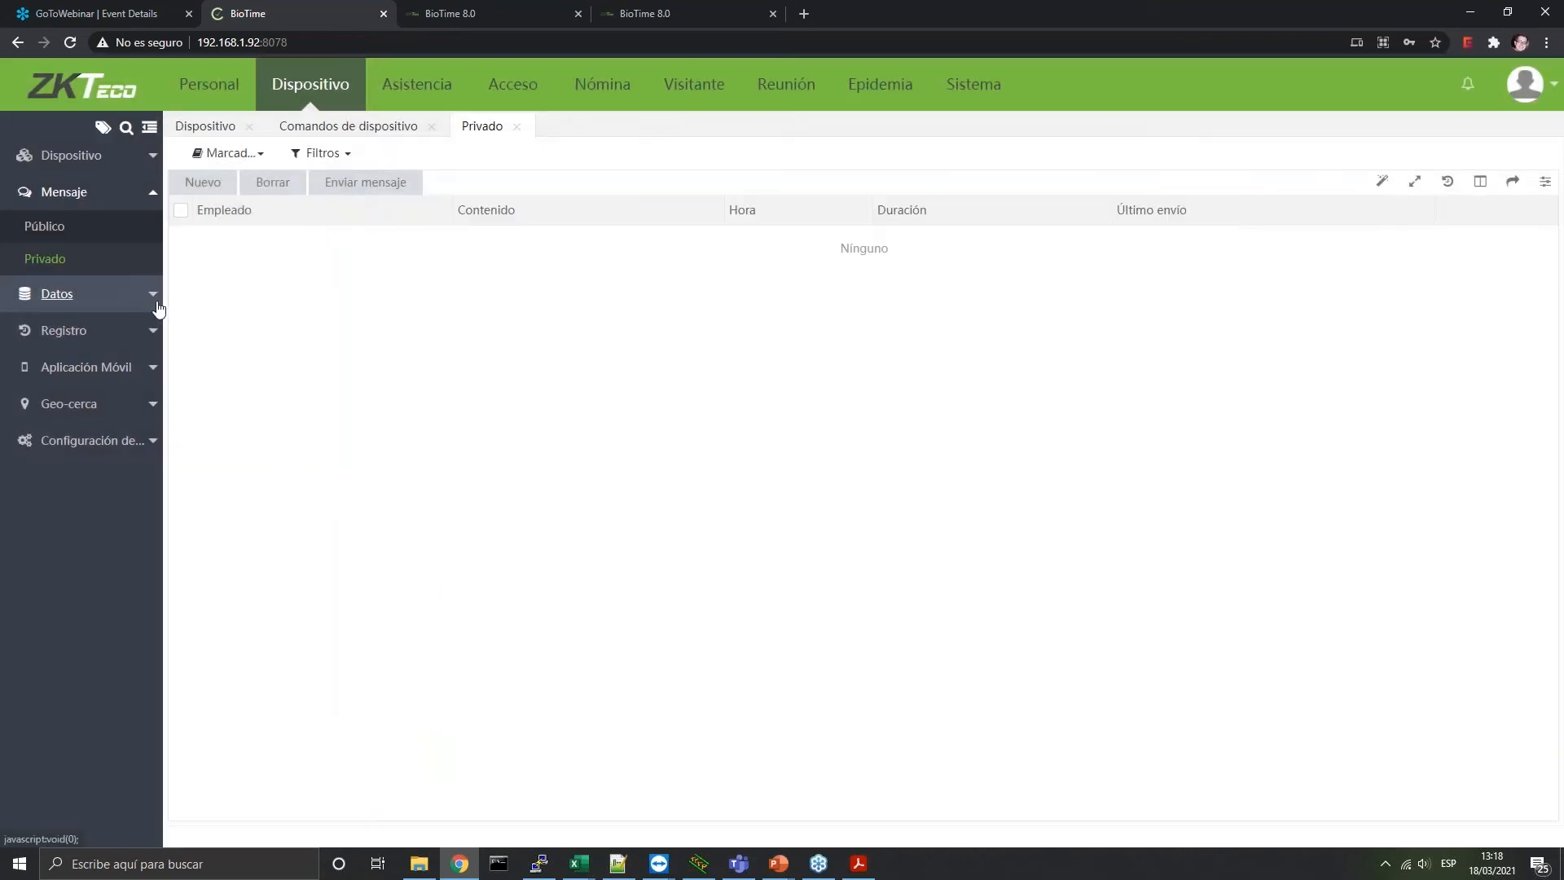
{"action": "left_click", "coordinate": [154, 298]}
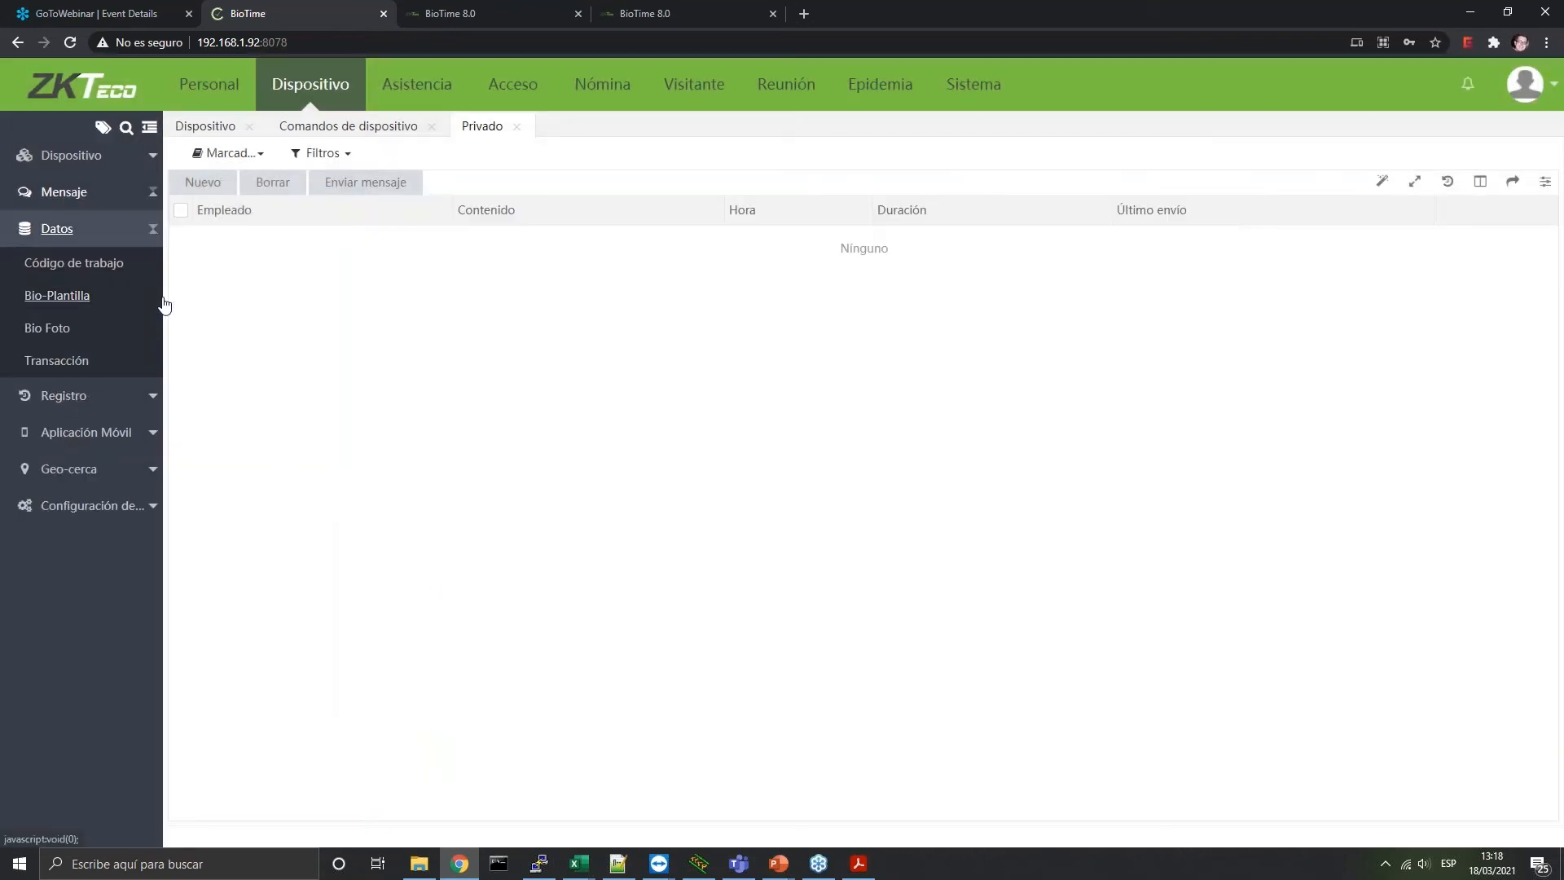
Check the empty Código de trabajo work-code list, then open the Bio-Plantilla template list
{"action": "left_click", "coordinate": [86, 278]}
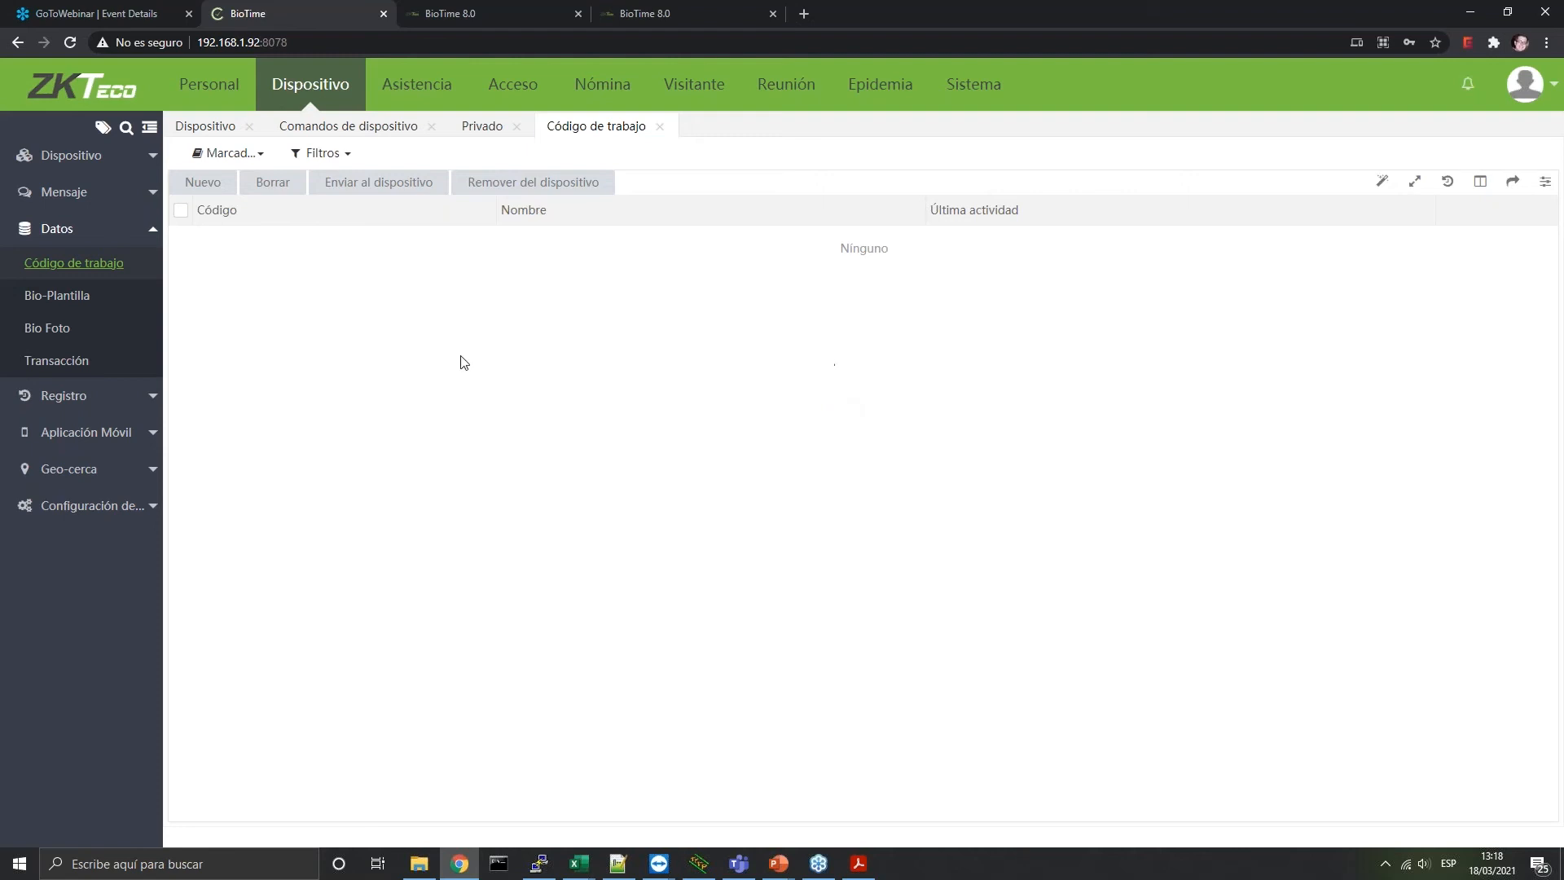
{"action": "left_click", "coordinate": [77, 308]}
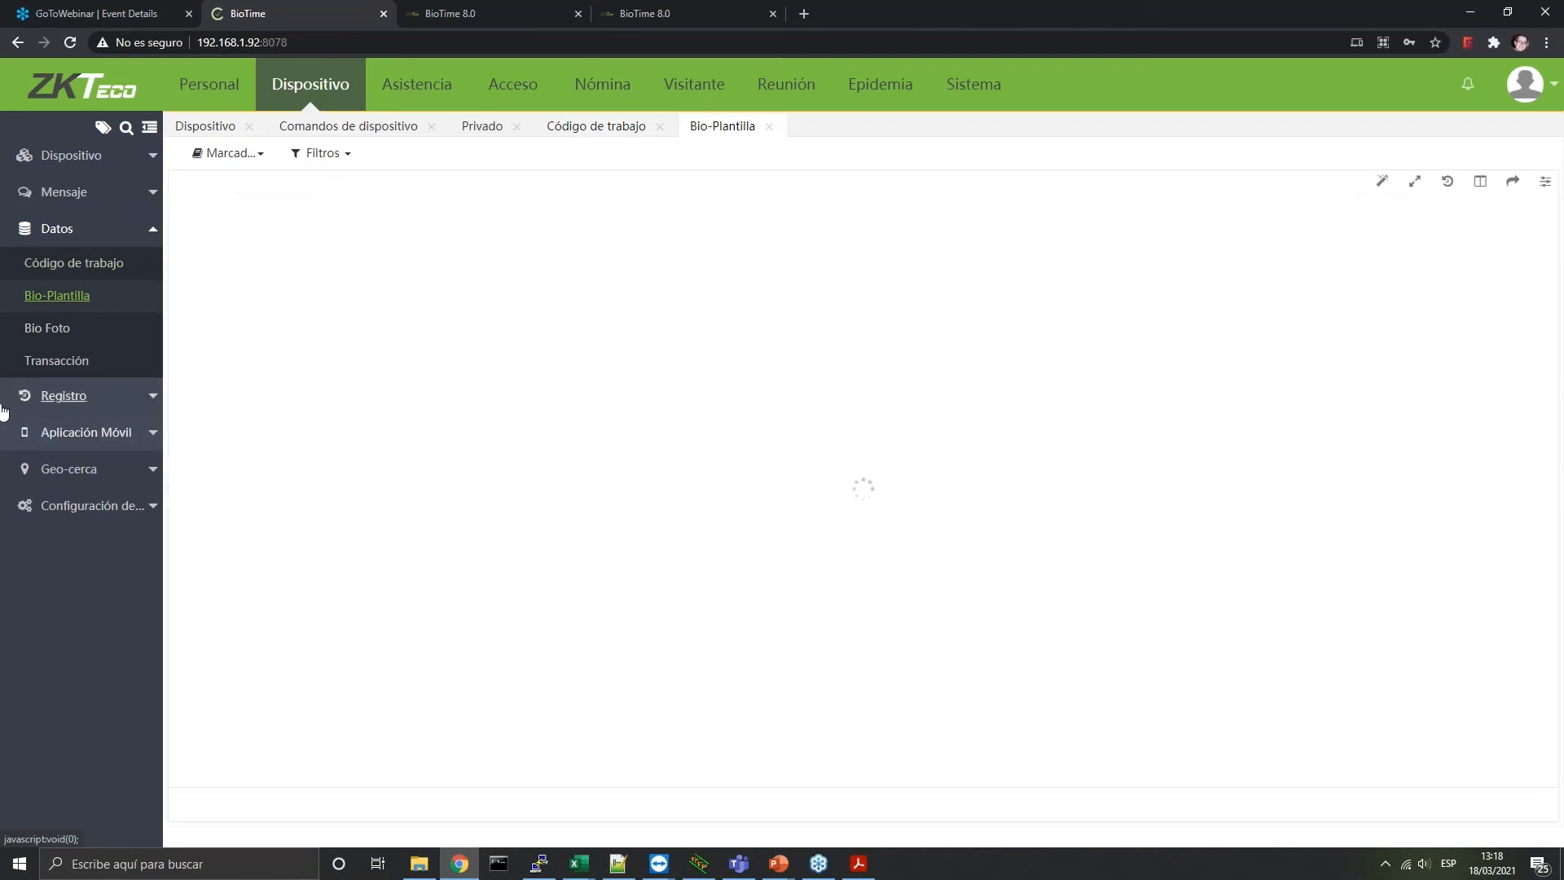
View the Bio Foto records and the empty Transacción list, then expand Registro
{"action": "left_click", "coordinate": [50, 332]}
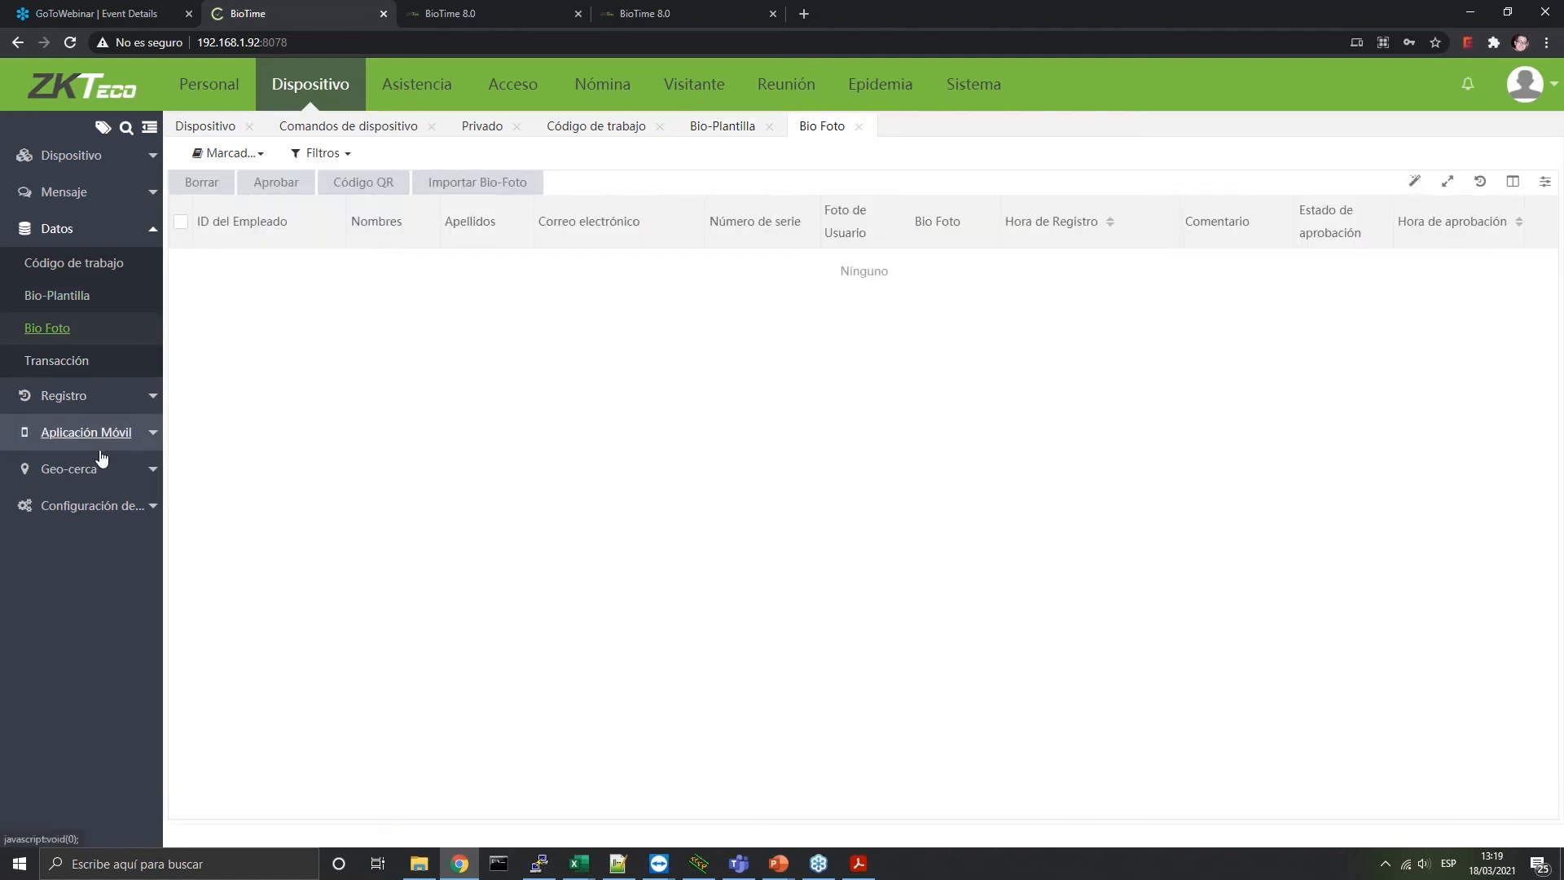
{"action": "left_click", "coordinate": [86, 366]}
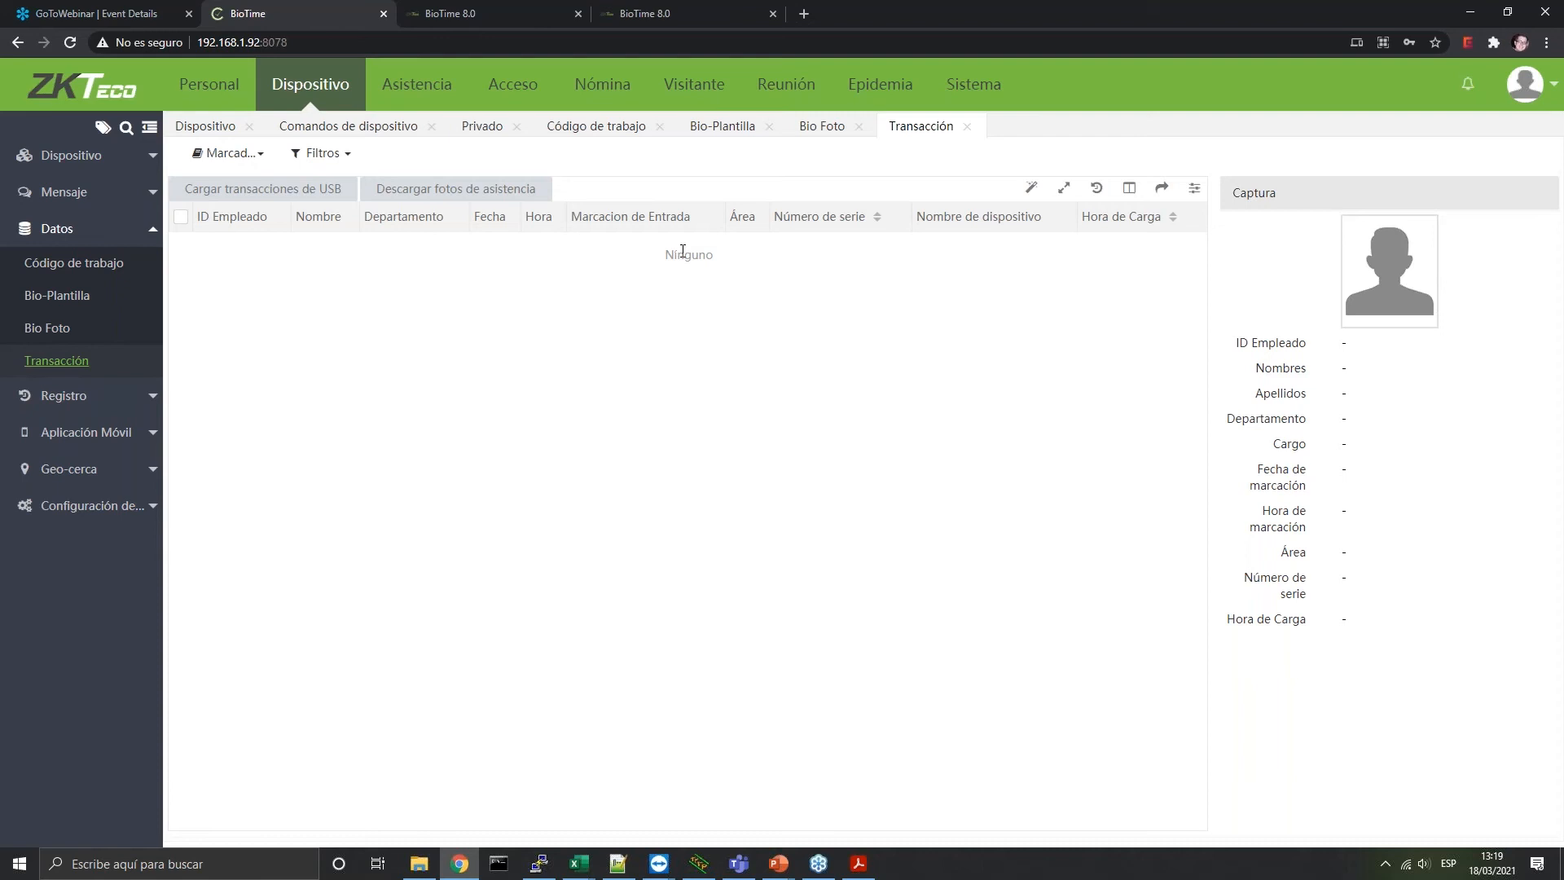
{"action": "left_click", "coordinate": [142, 396]}
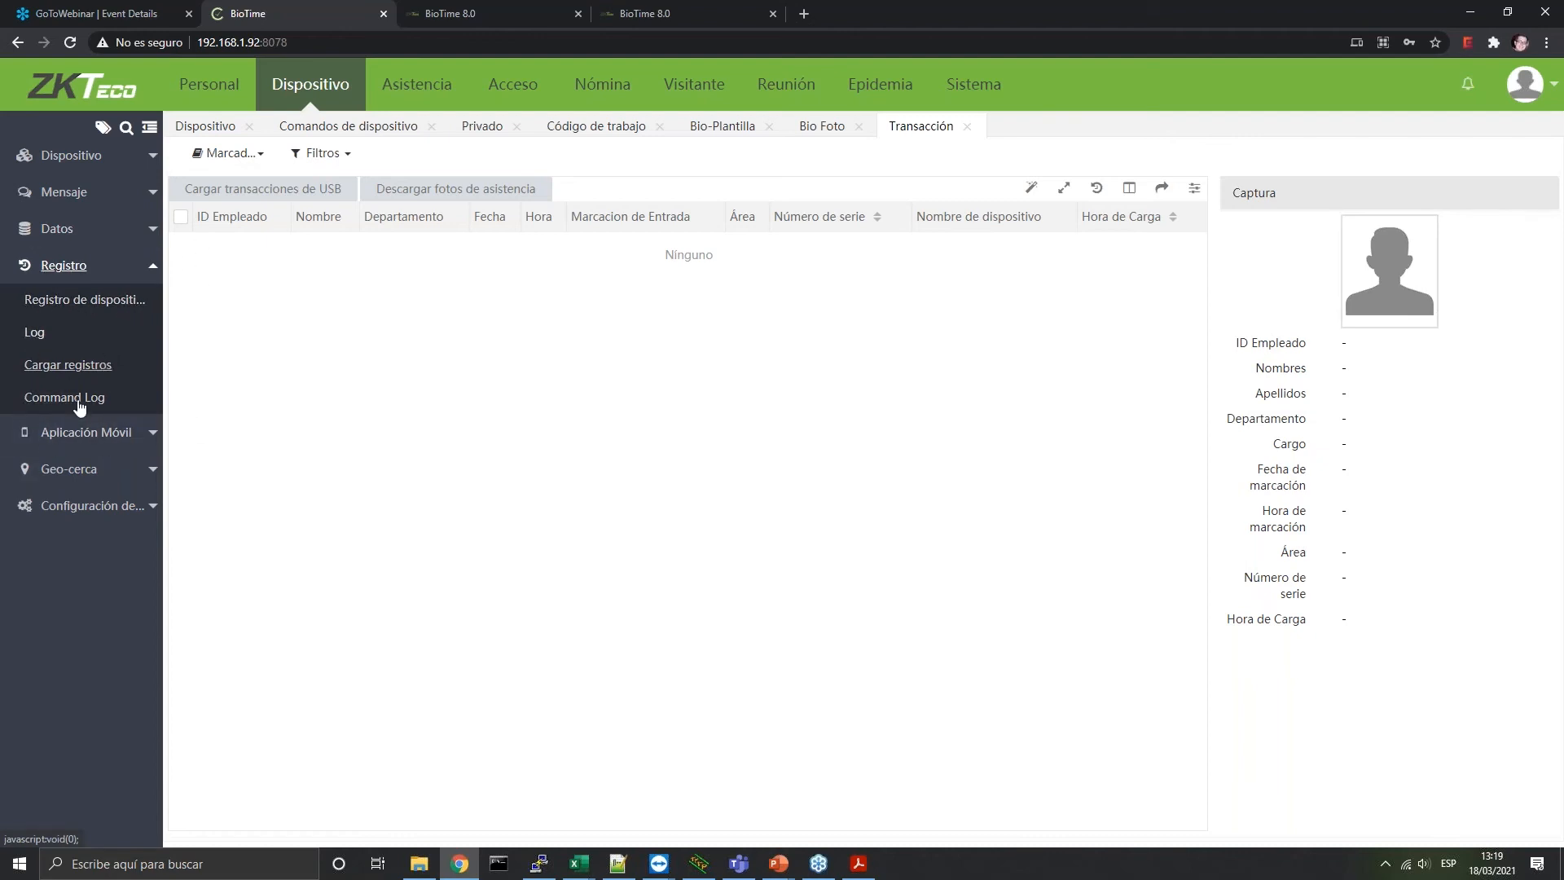
Review device records, the error Log and the 116-command Command Log, then expand Aplicación Móvil
{"action": "left_click", "coordinate": [61, 308]}
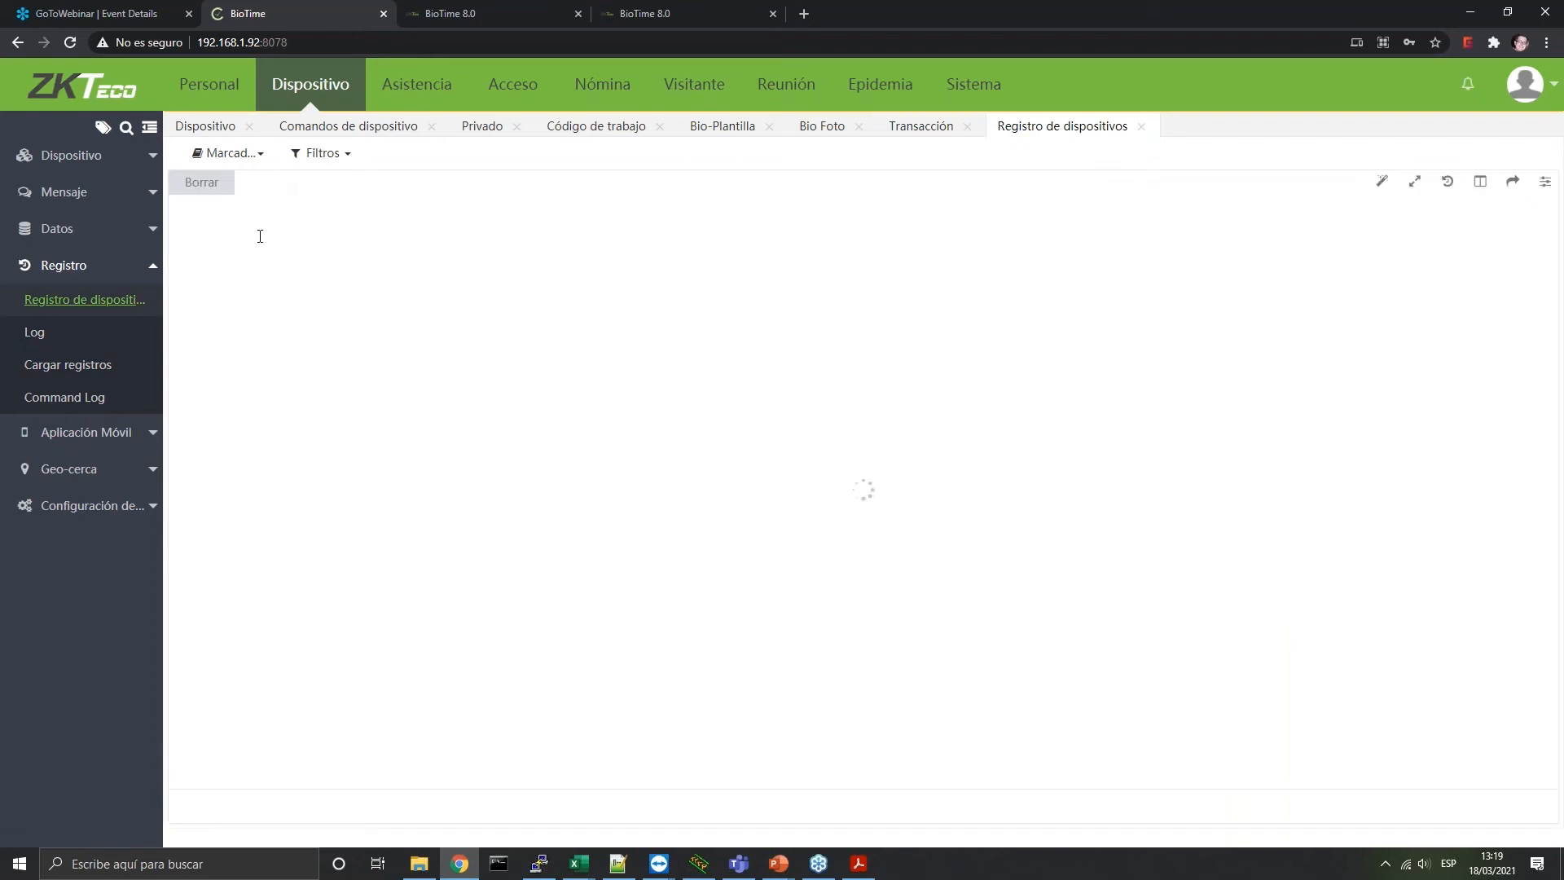
{"action": "left_click", "coordinate": [34, 333]}
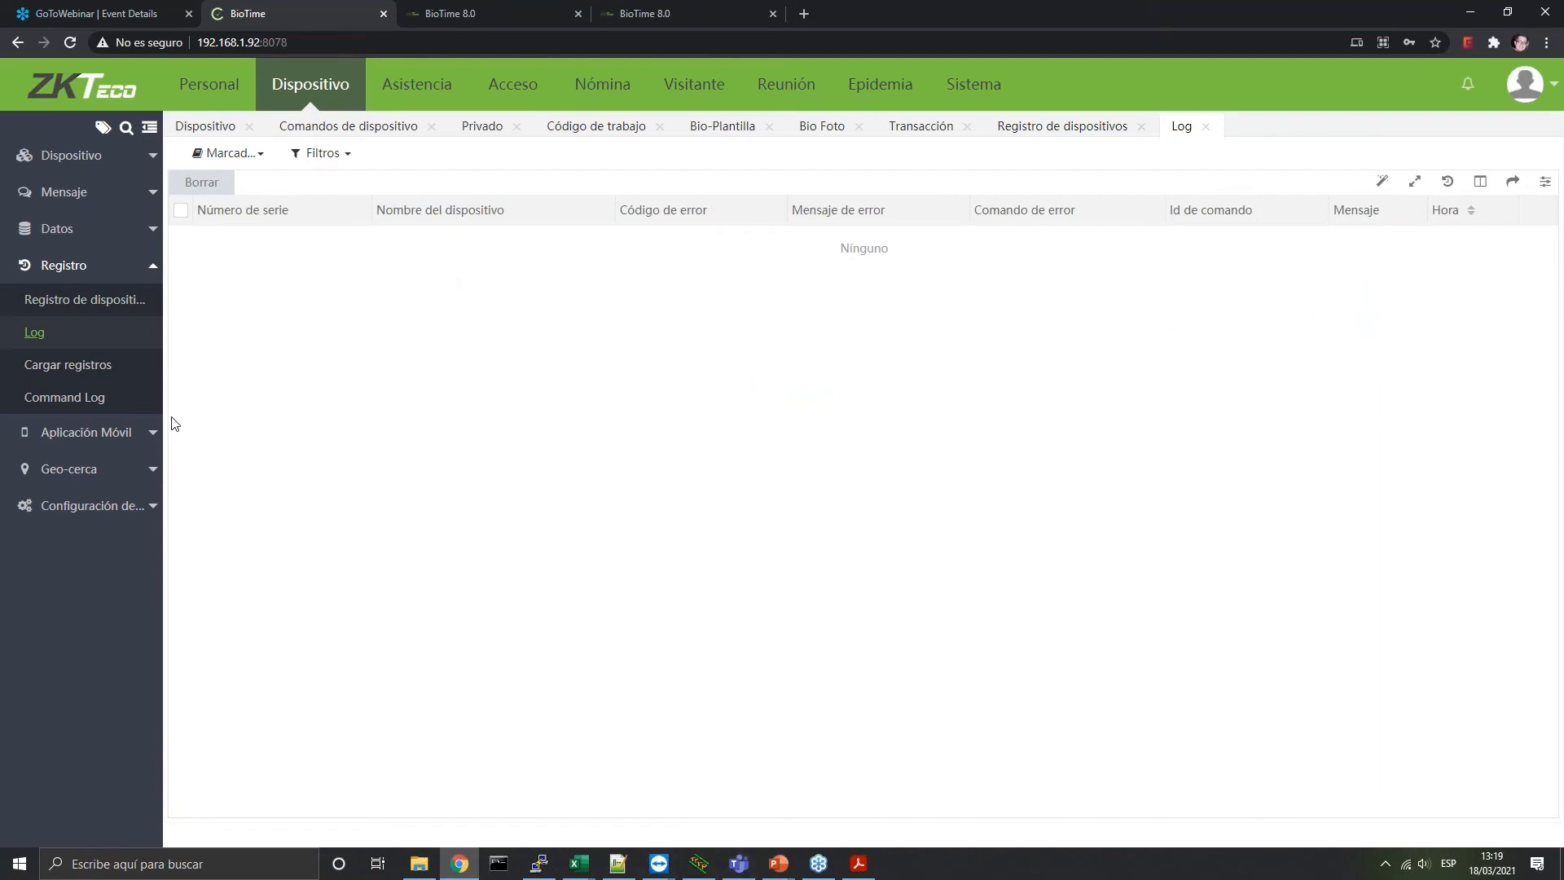
{"action": "left_click", "coordinate": [30, 399]}
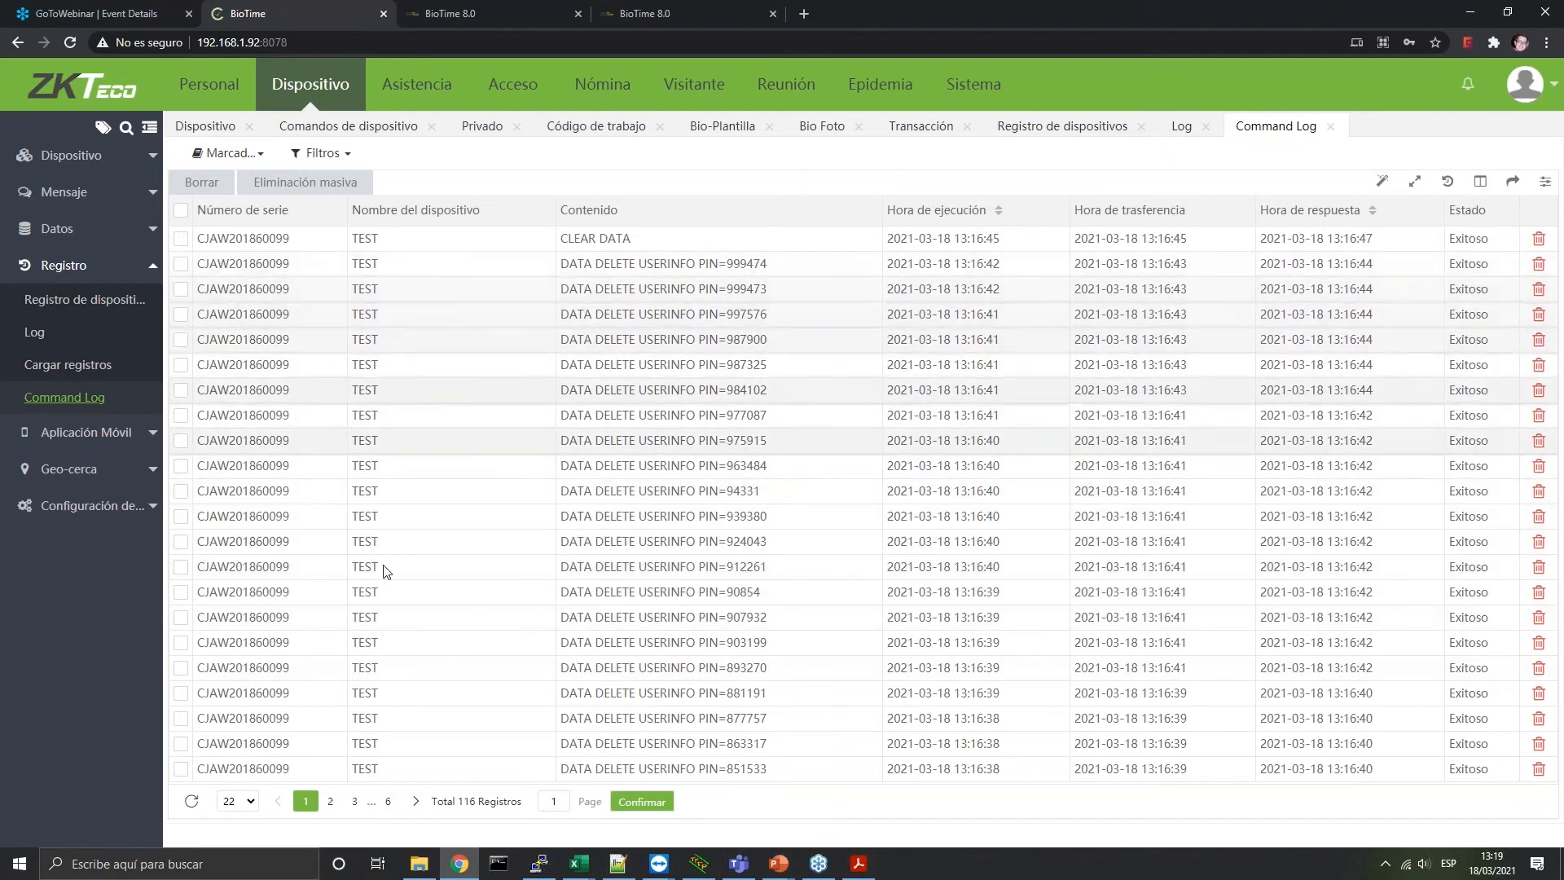
{"action": "left_click", "coordinate": [64, 433]}
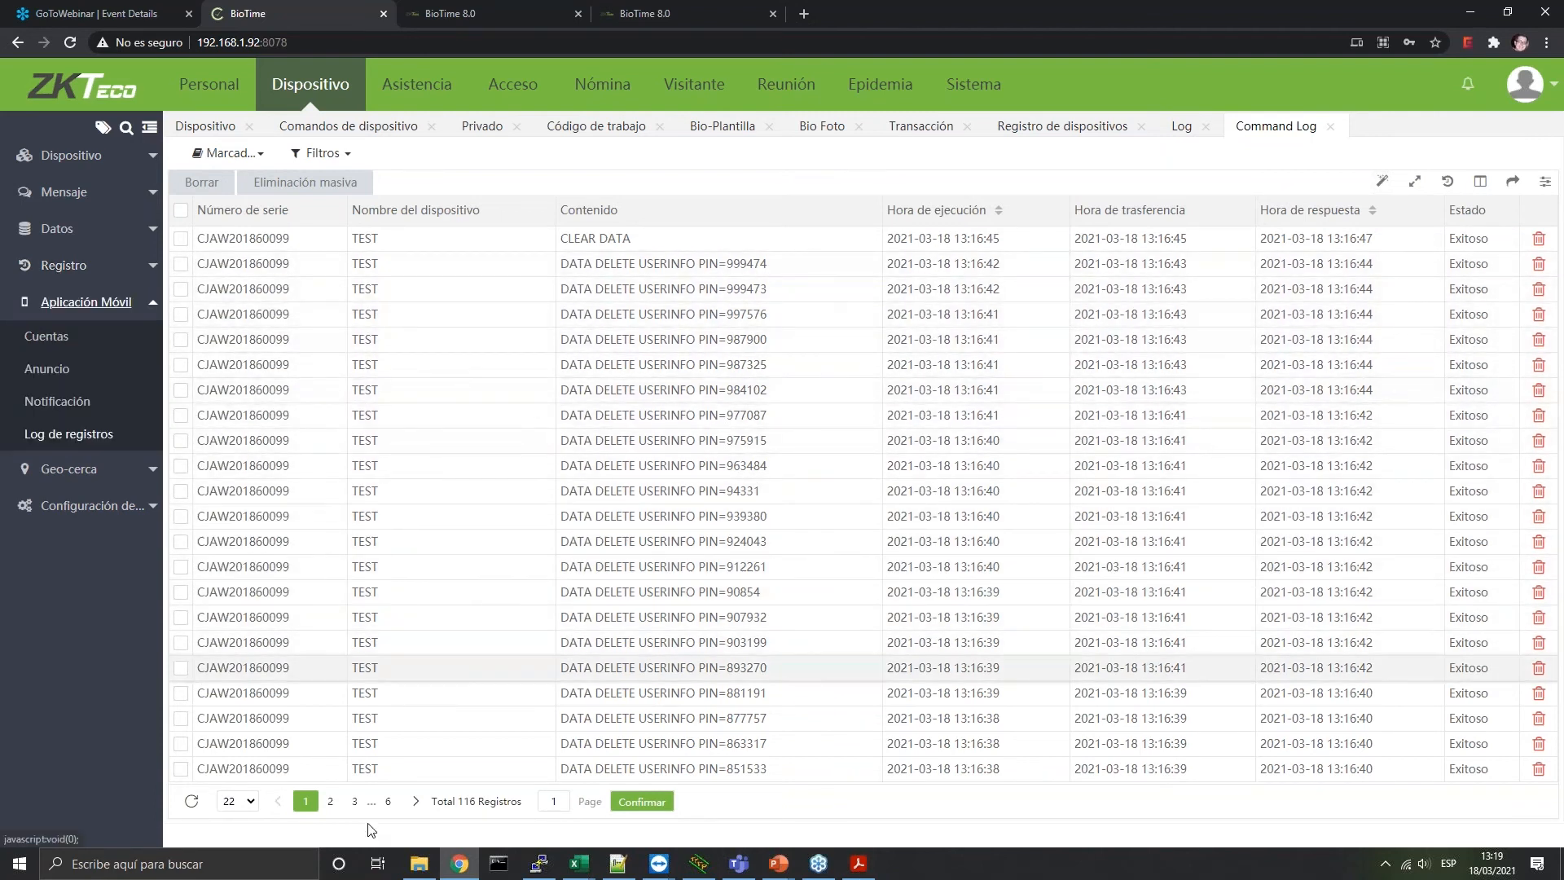
Show the mobile app Cuentas page, whose account list reads Ninguno
{"action": "left_click", "coordinate": [98, 335]}
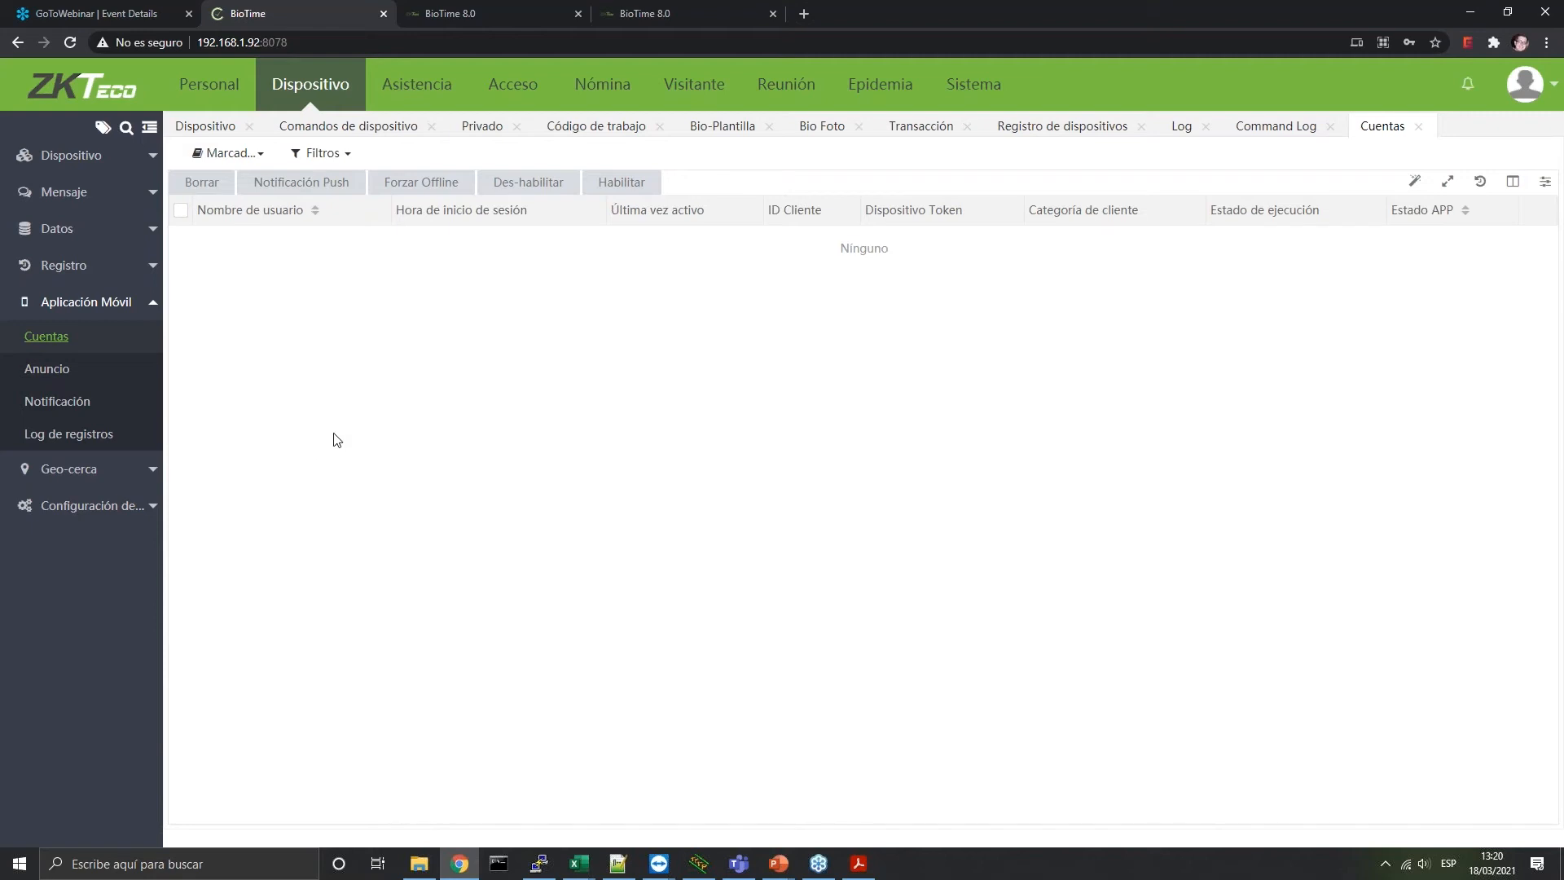
Check the Anuncio, Notificación and empty Log de registros pages, then expand Geo-cerca
{"action": "left_click", "coordinate": [90, 371]}
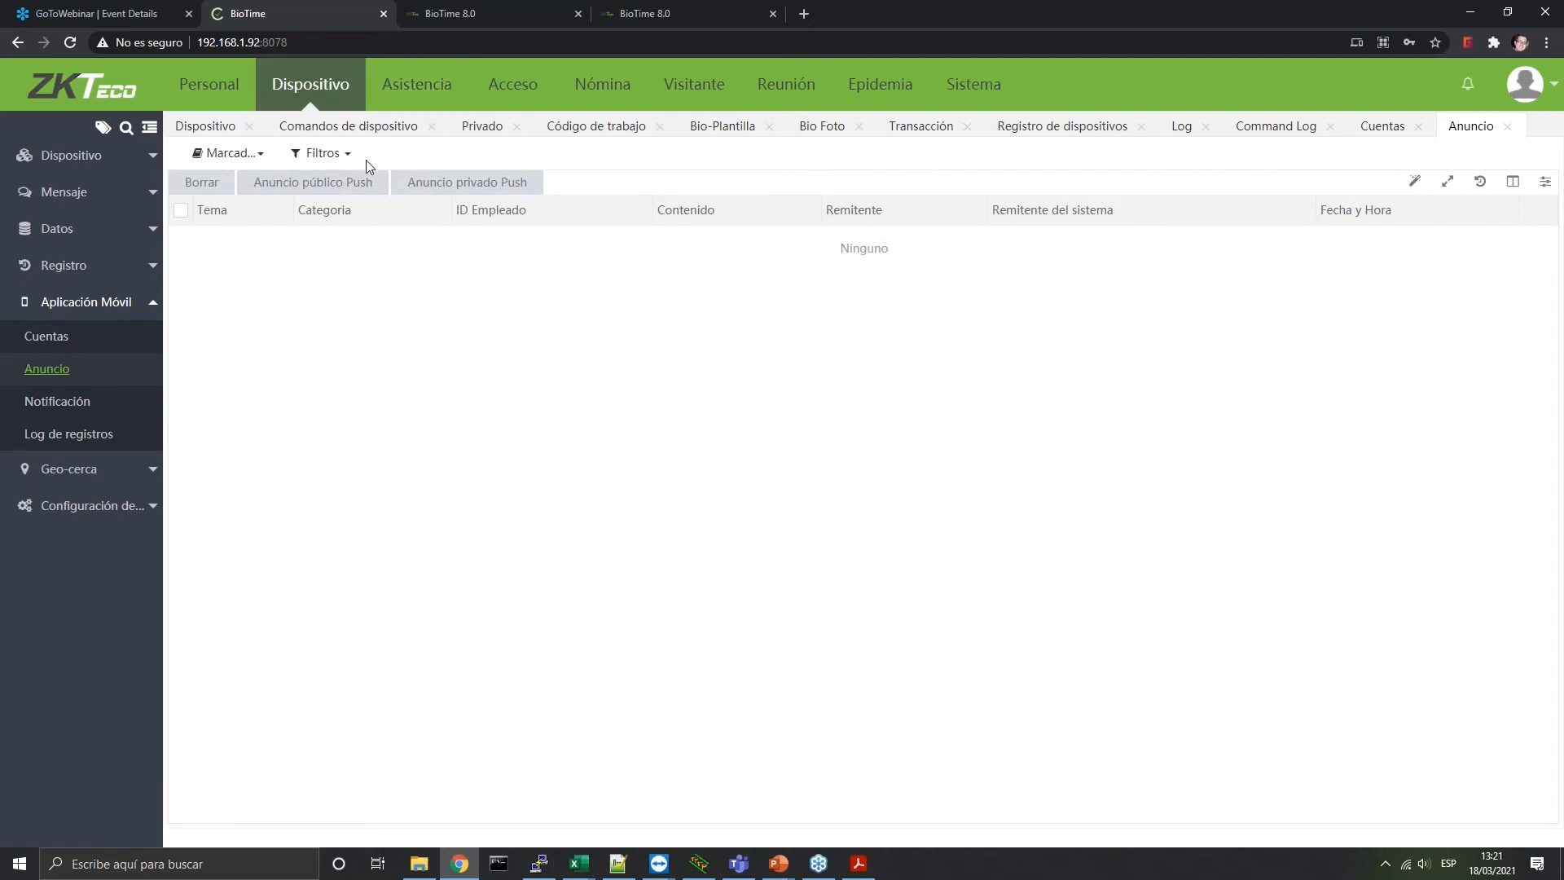
{"action": "left_click", "coordinate": [81, 403]}
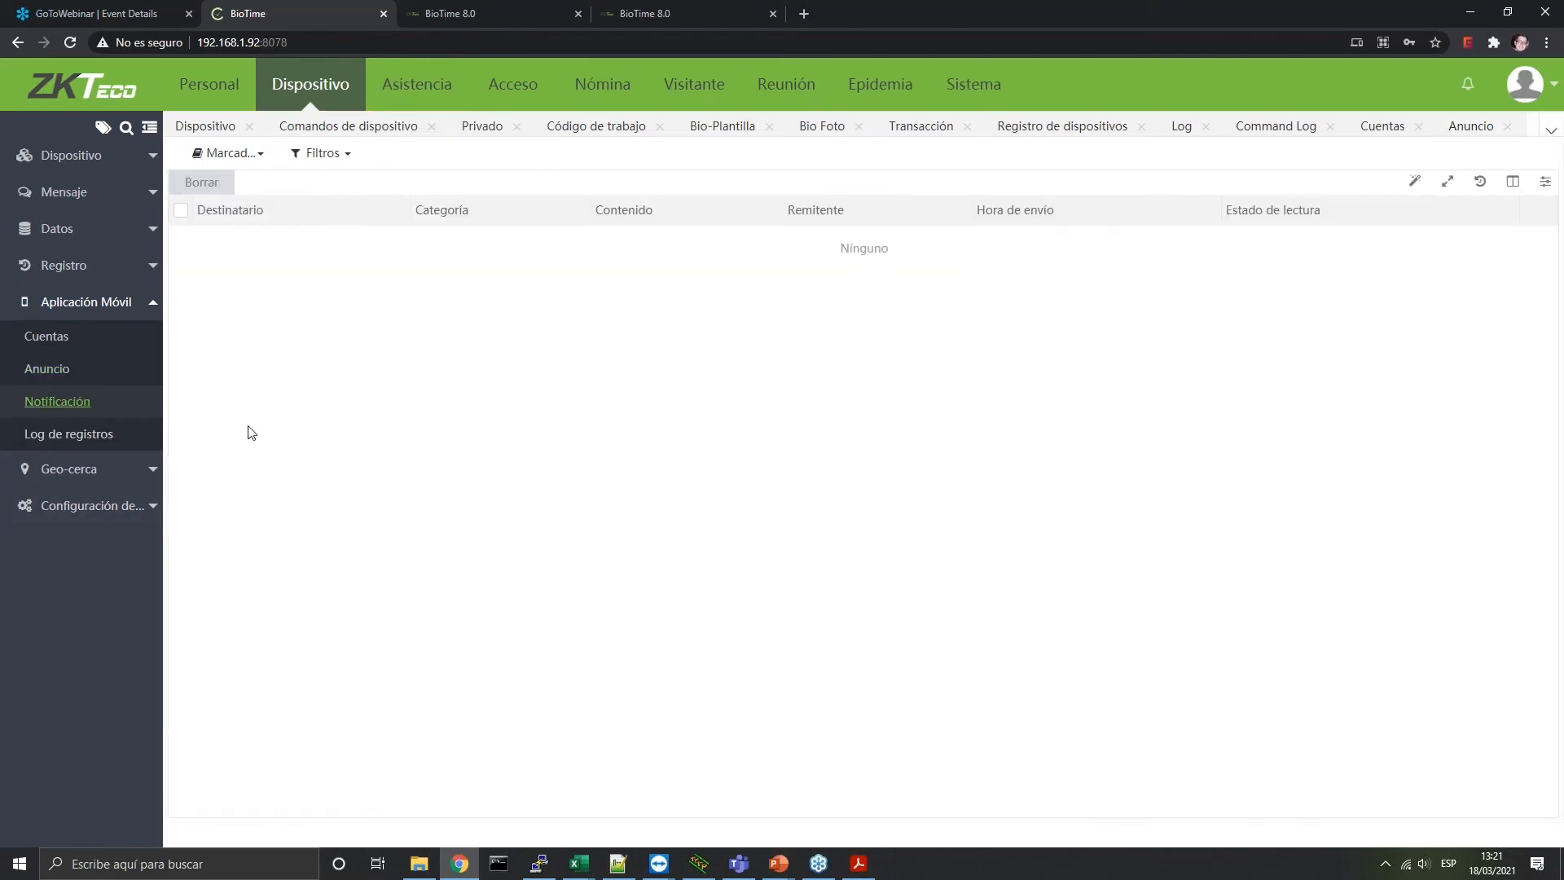
{"action": "left_click", "coordinate": [81, 433]}
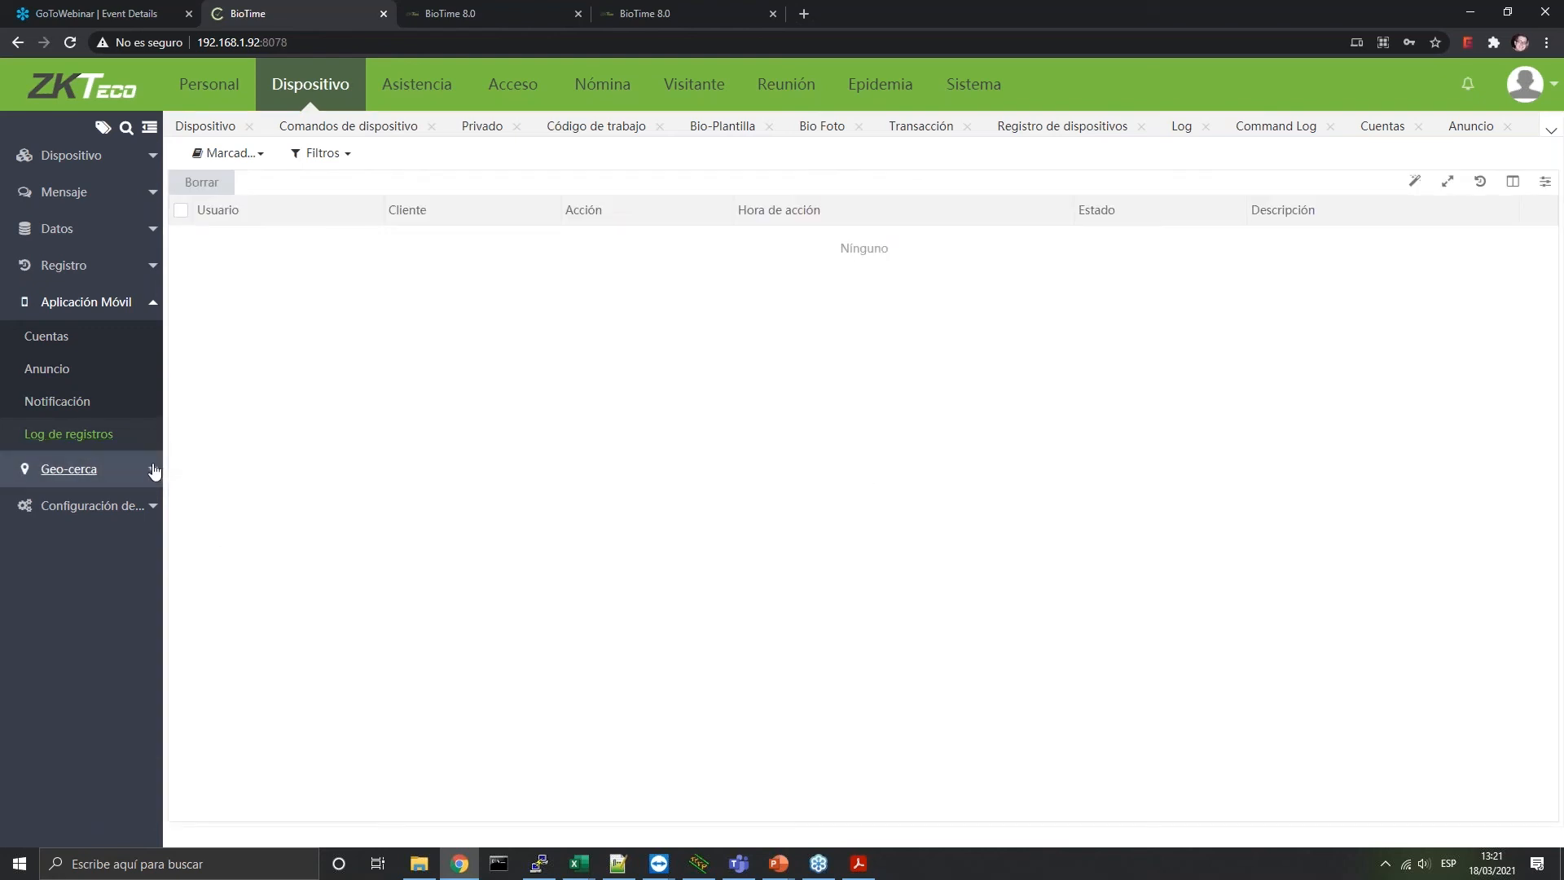
{"action": "left_click", "coordinate": [154, 469]}
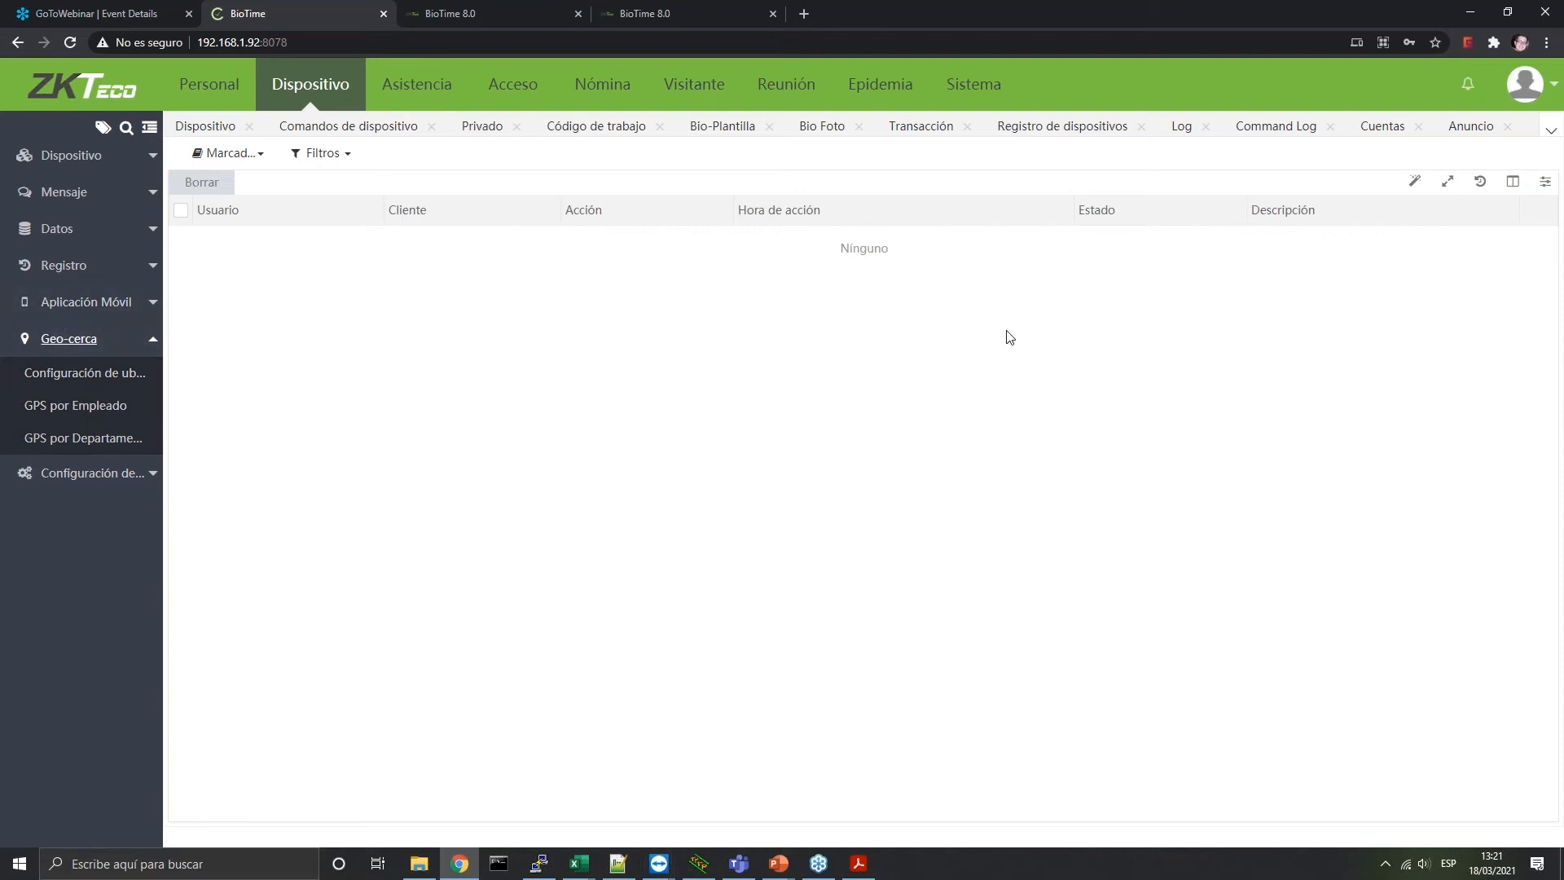
Start a new geofence location in Configuración de ubicación with alias Madrid
{"action": "left_click", "coordinate": [141, 375]}
{"action": "left_click", "coordinate": [196, 184]}
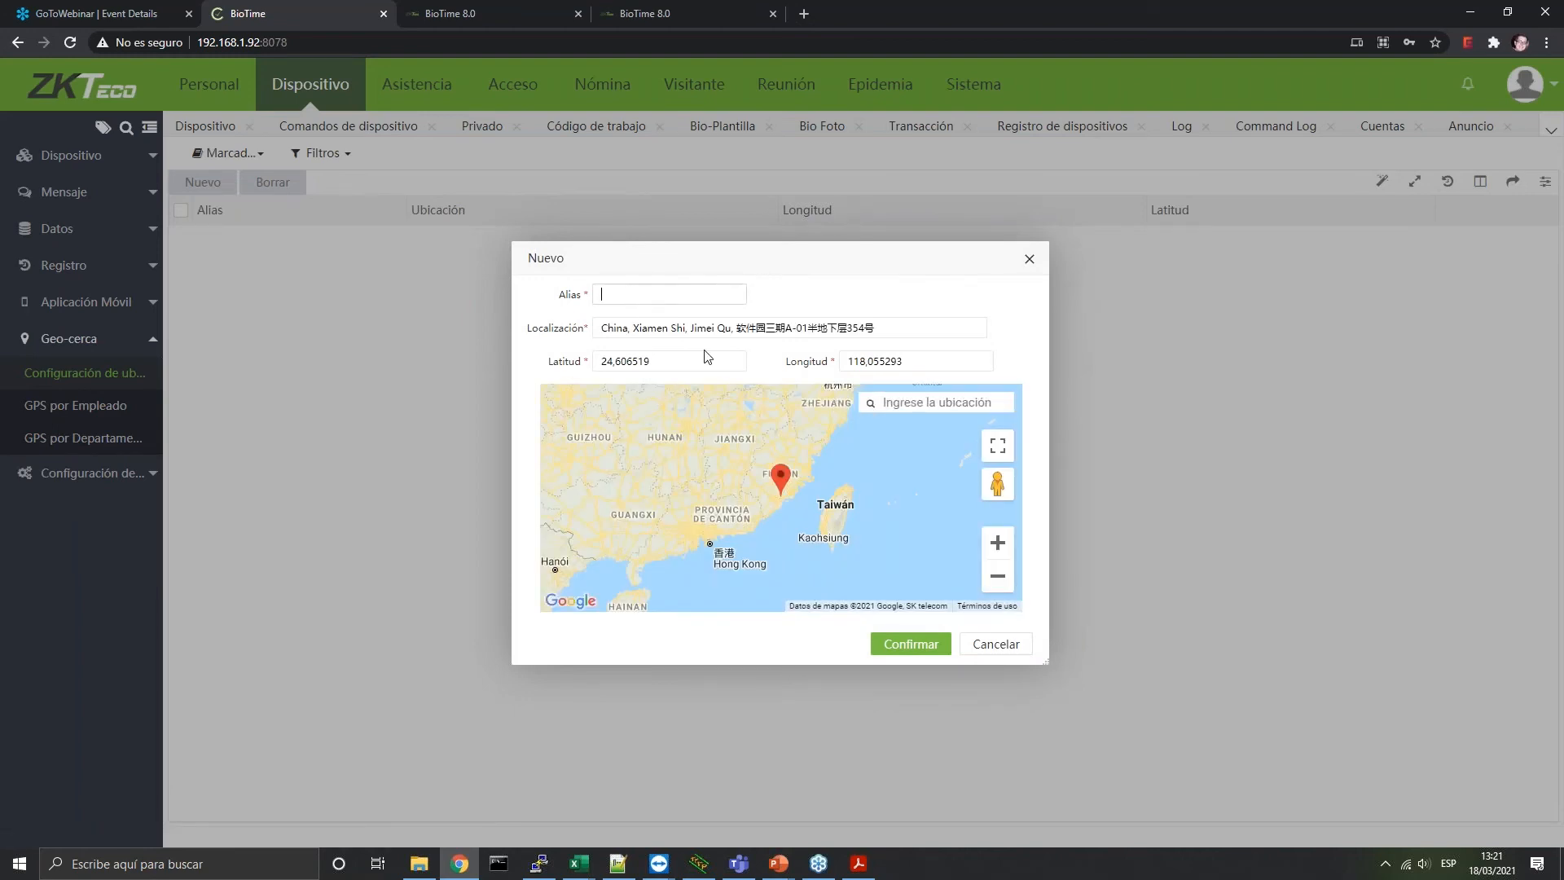
{"action": "type", "text": "Madrid"}
Pan and zoom the map from China over to Spain and the Alcobendas area
{"action": "left_click_drag", "start_coordinate": [630, 501], "coordinate": [909, 532]}
{"action": "left_click_drag", "start_coordinate": [685, 521], "coordinate": [872, 494]}
{"action": "left_click_drag", "start_coordinate": [676, 497], "coordinate": [874, 490]}
{"action": "left_click_drag", "start_coordinate": [614, 459], "coordinate": [872, 522]}
{"action": "left_click_drag", "start_coordinate": [580, 438], "coordinate": [860, 537]}
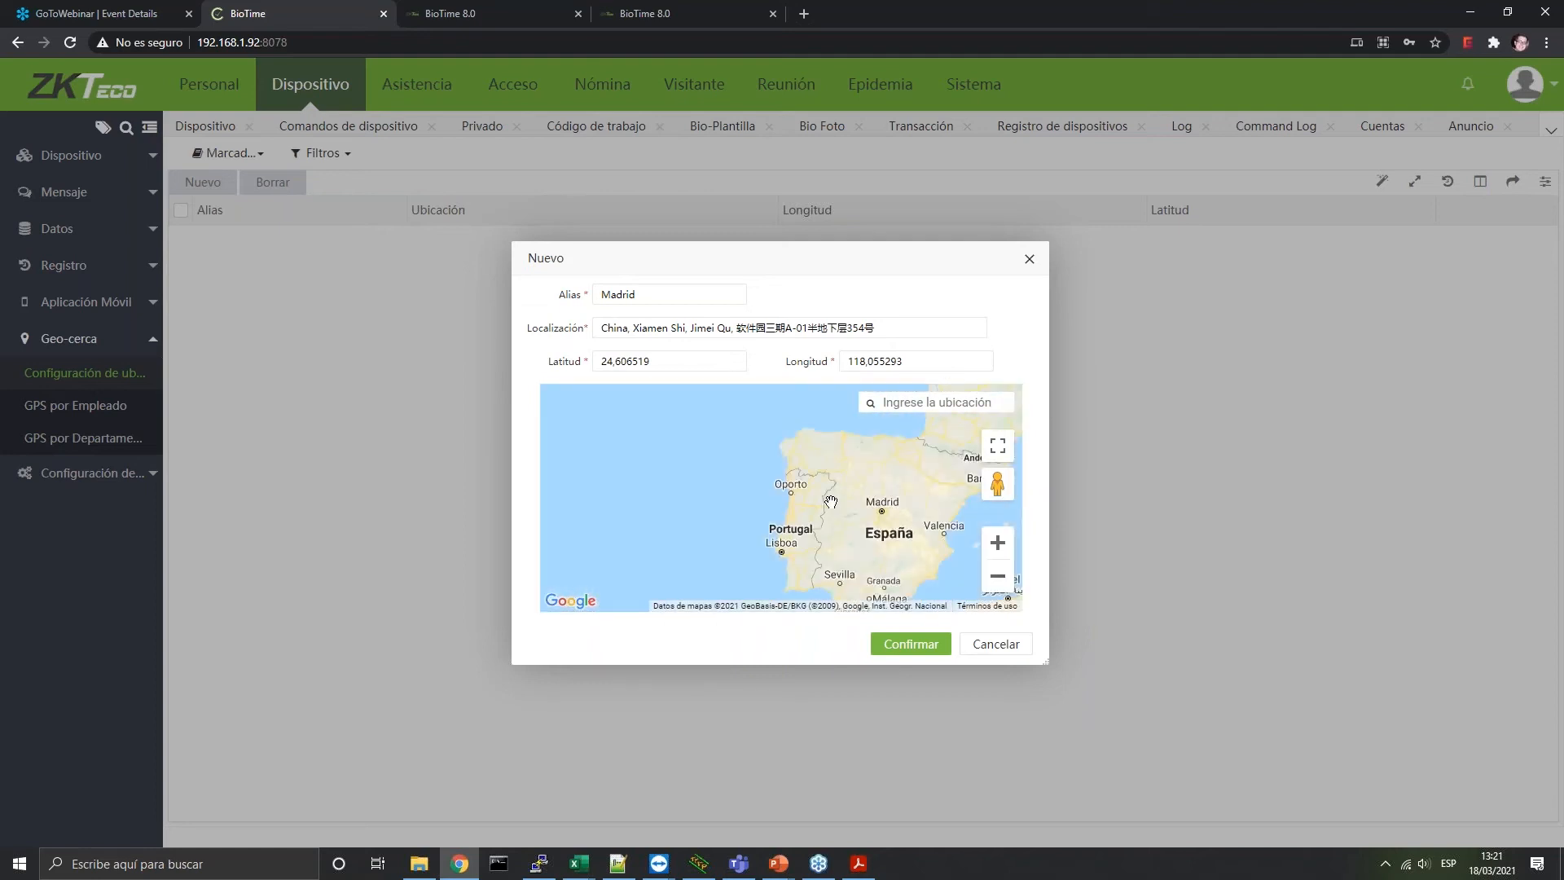
{"action": "left_click", "coordinate": [997, 542]}
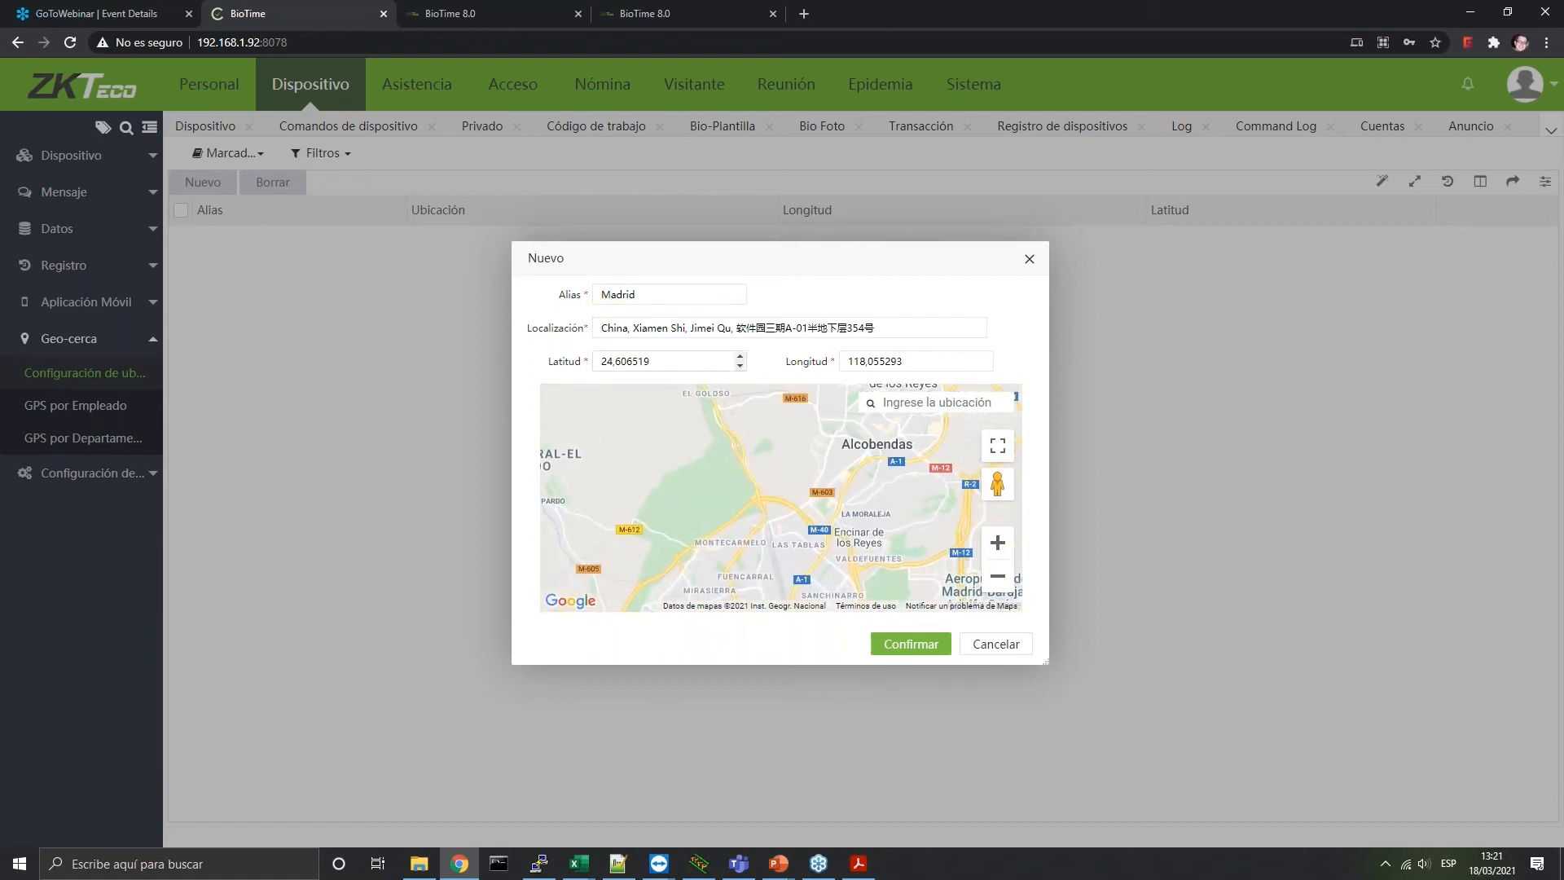
{"action": "left_click_drag", "start_coordinate": [992, 484], "coordinate": [823, 570]}
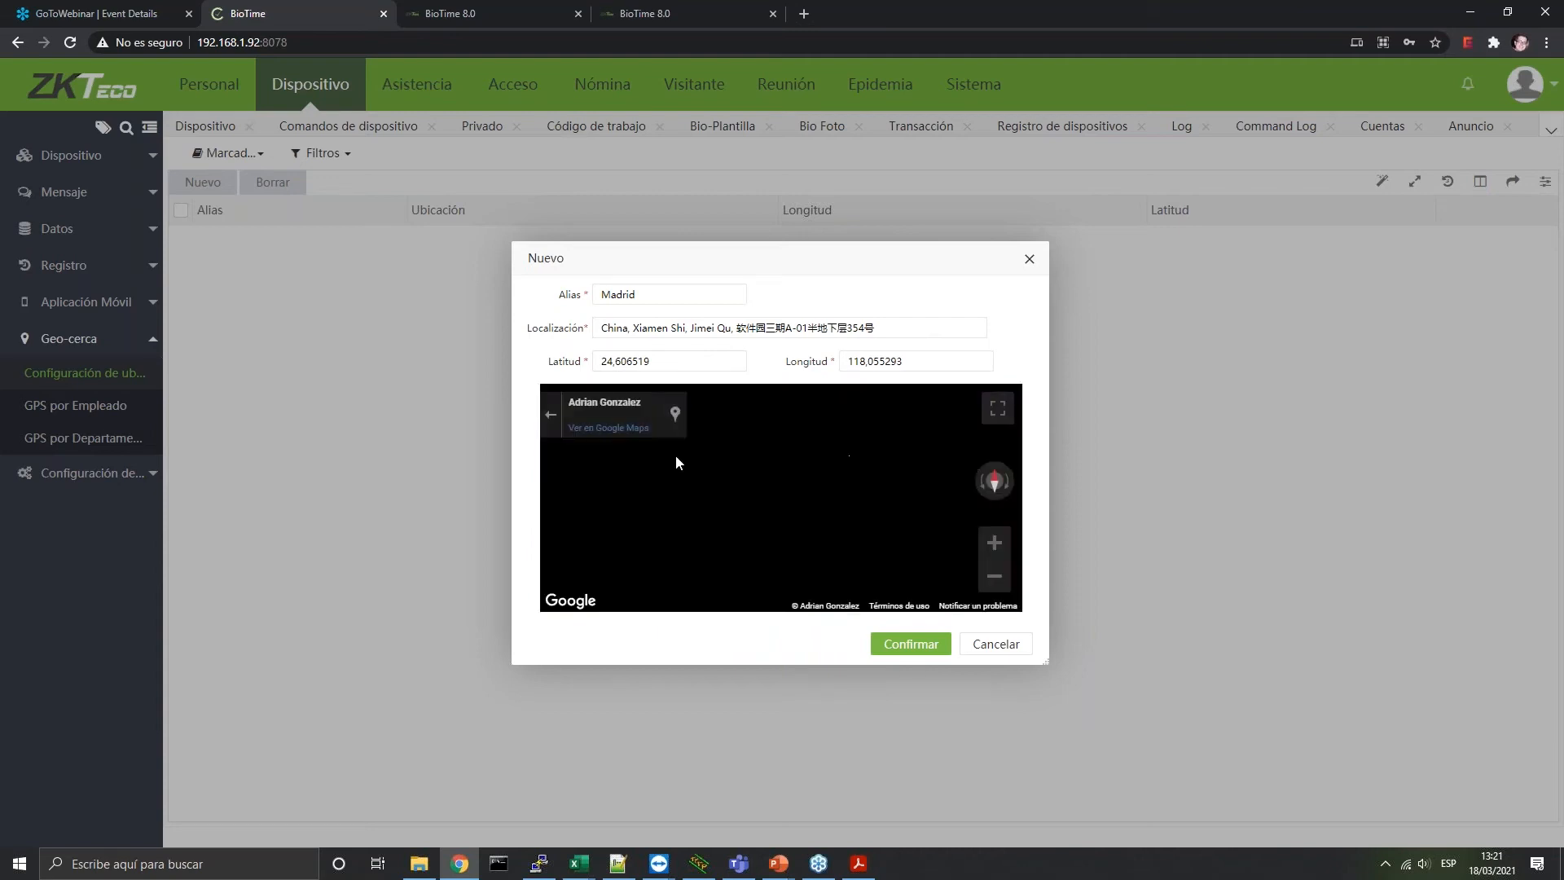
{"action": "left_click", "coordinate": [550, 420]}
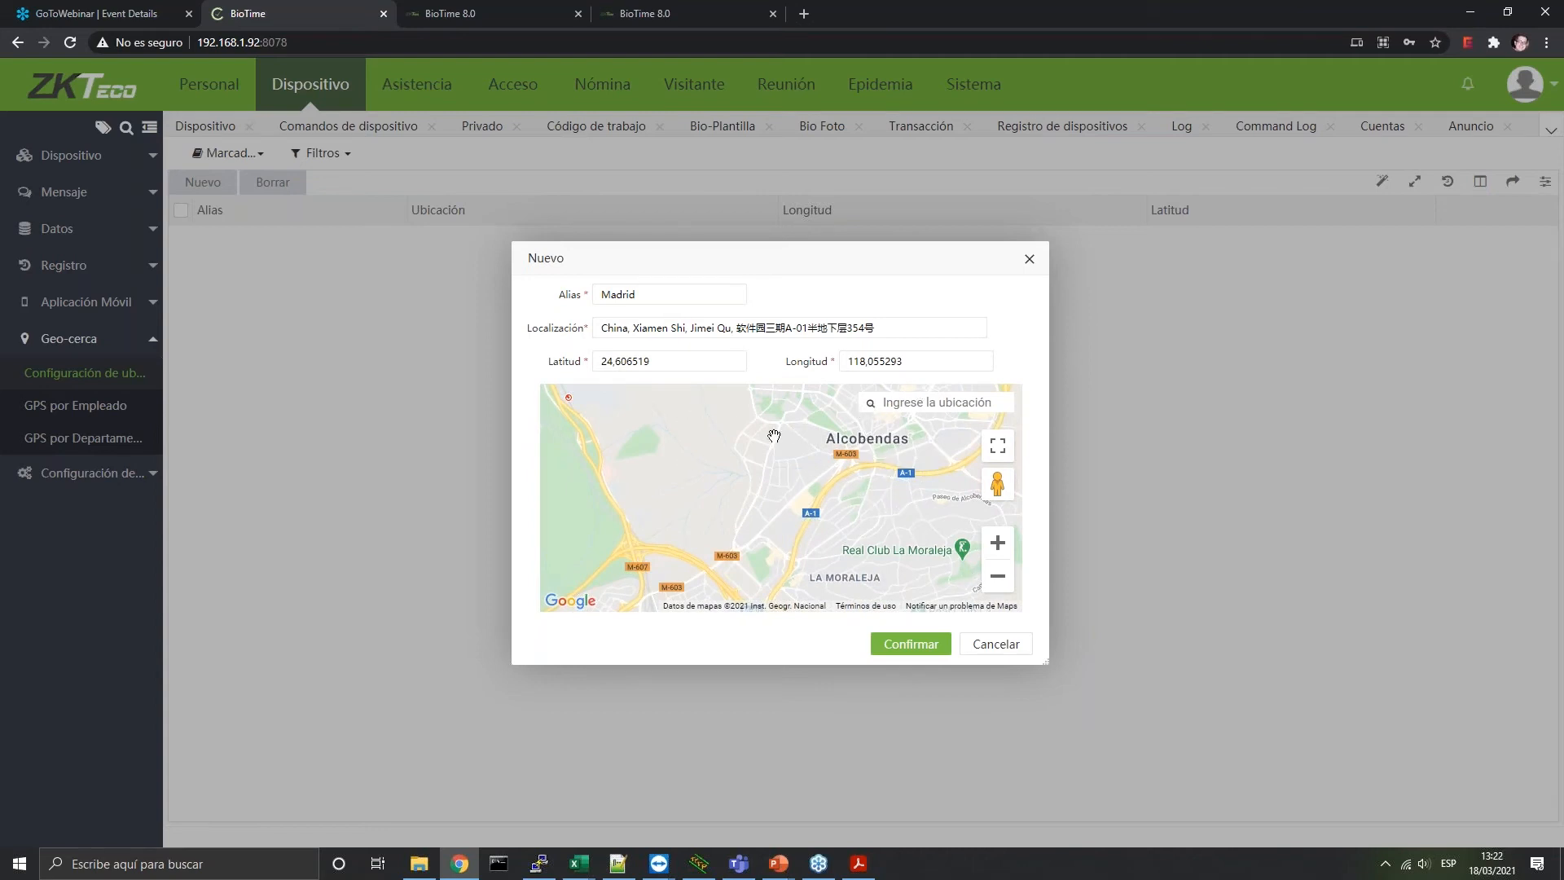
{"action": "left_click", "coordinate": [998, 448]}
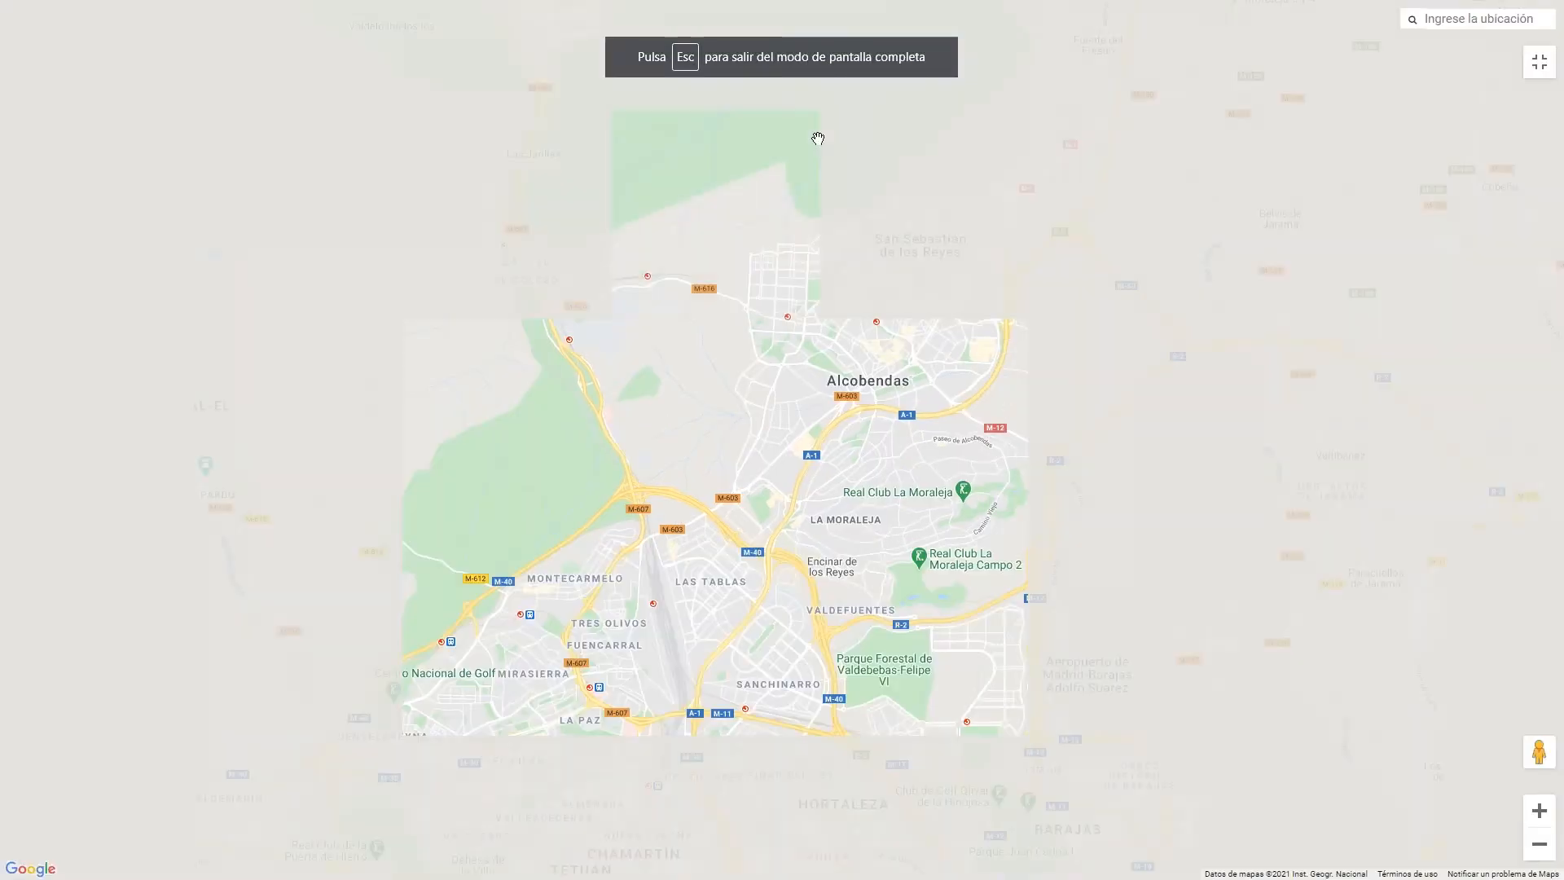
{"action": "key", "text": "Escape"}
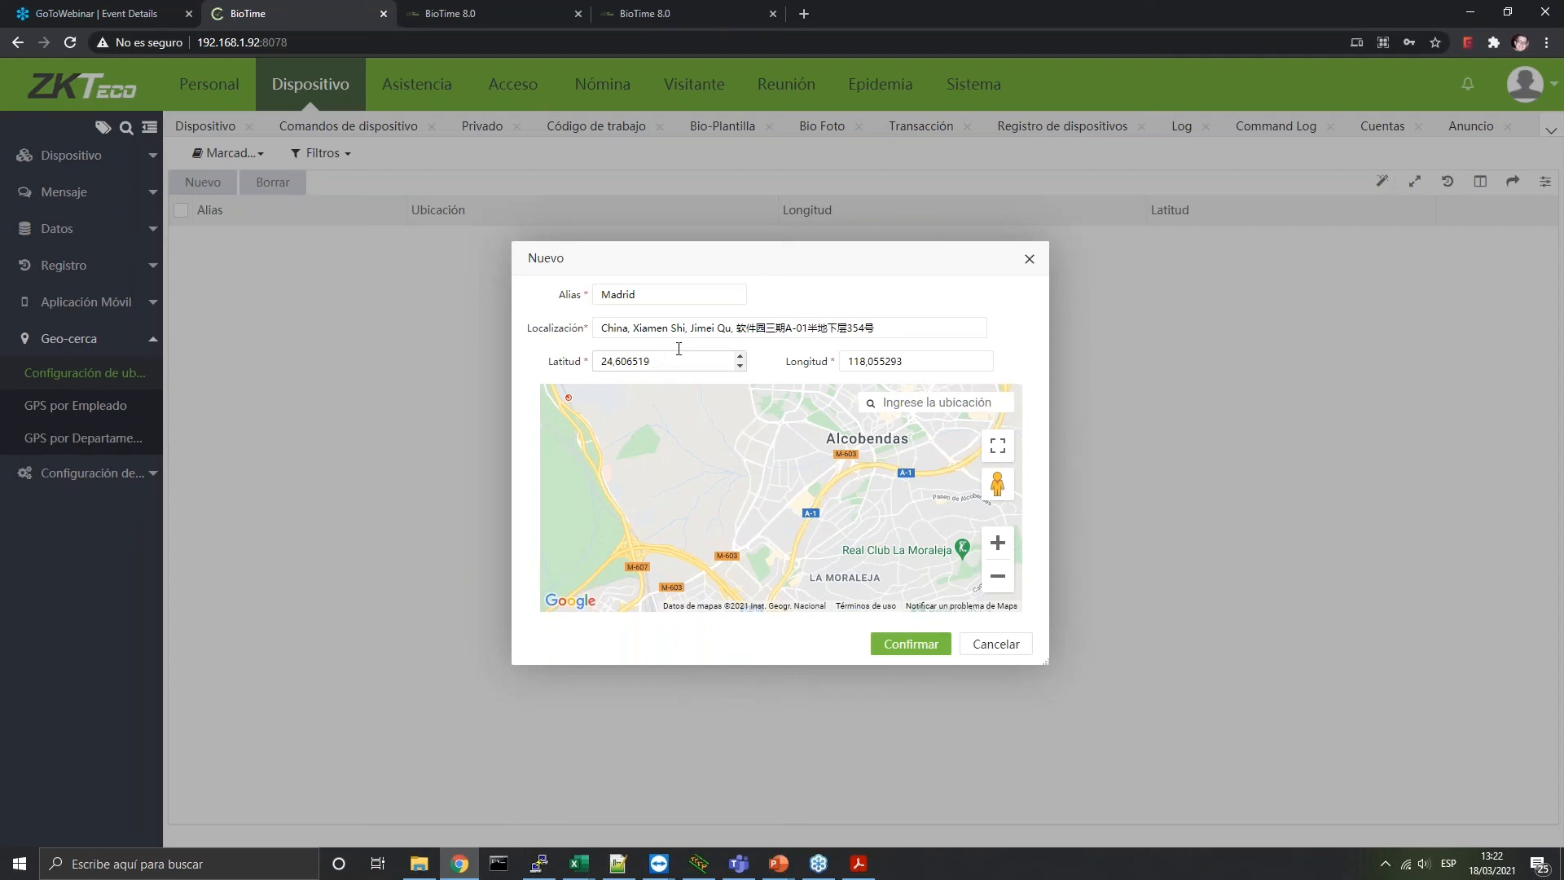
Set Localización to Alcobendas to fill its coordinates, and save the Madrid location
{"action": "left_click_drag", "start_coordinate": [931, 323], "coordinate": [487, 305]}
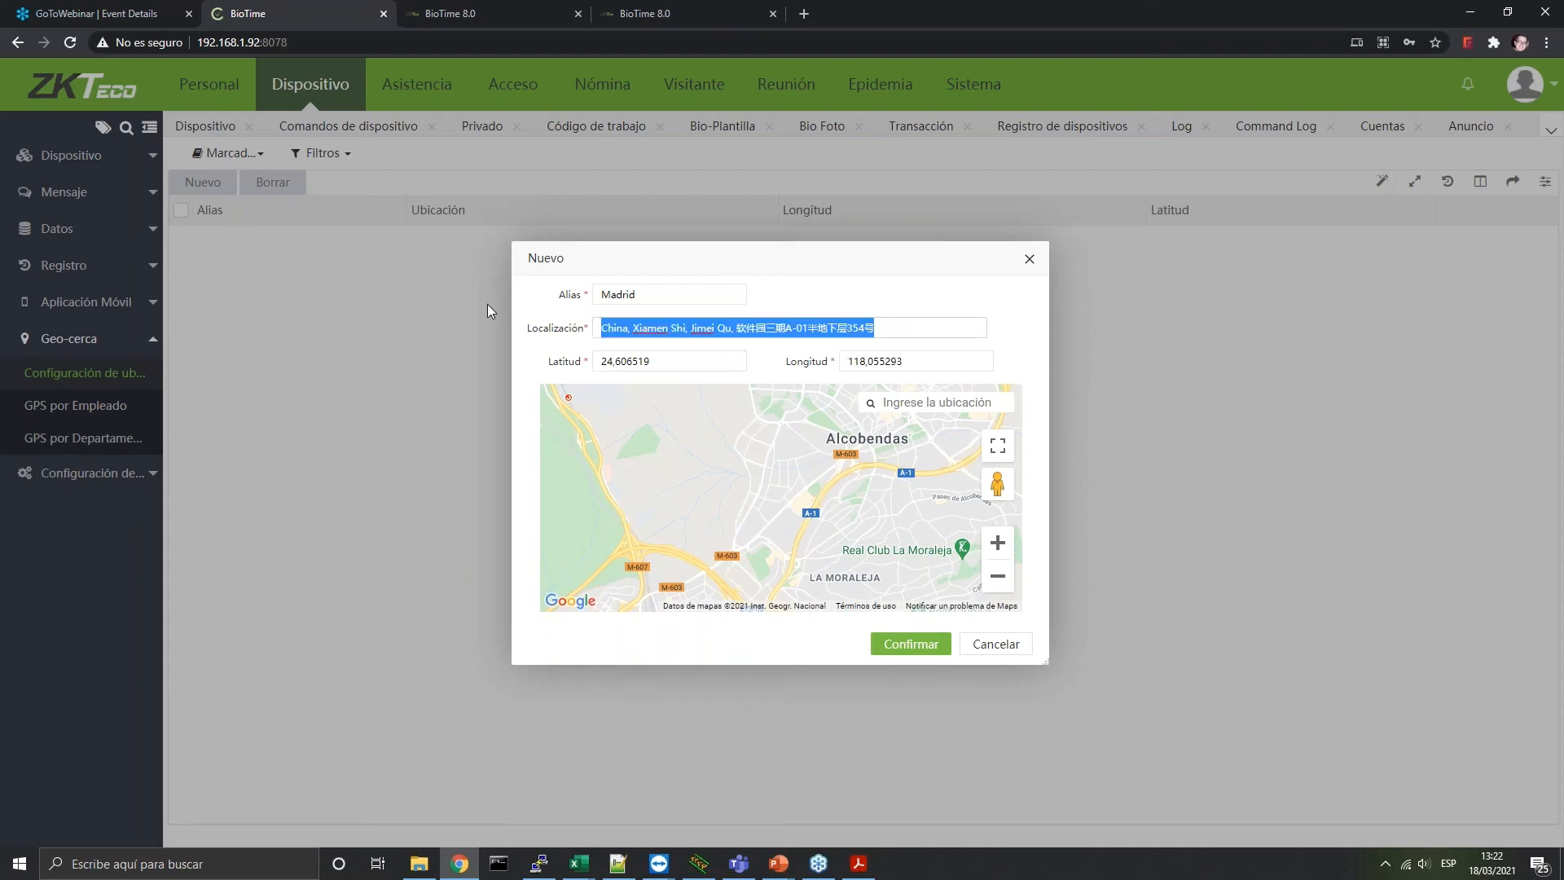
{"action": "type", "text": "Alcobendas"}
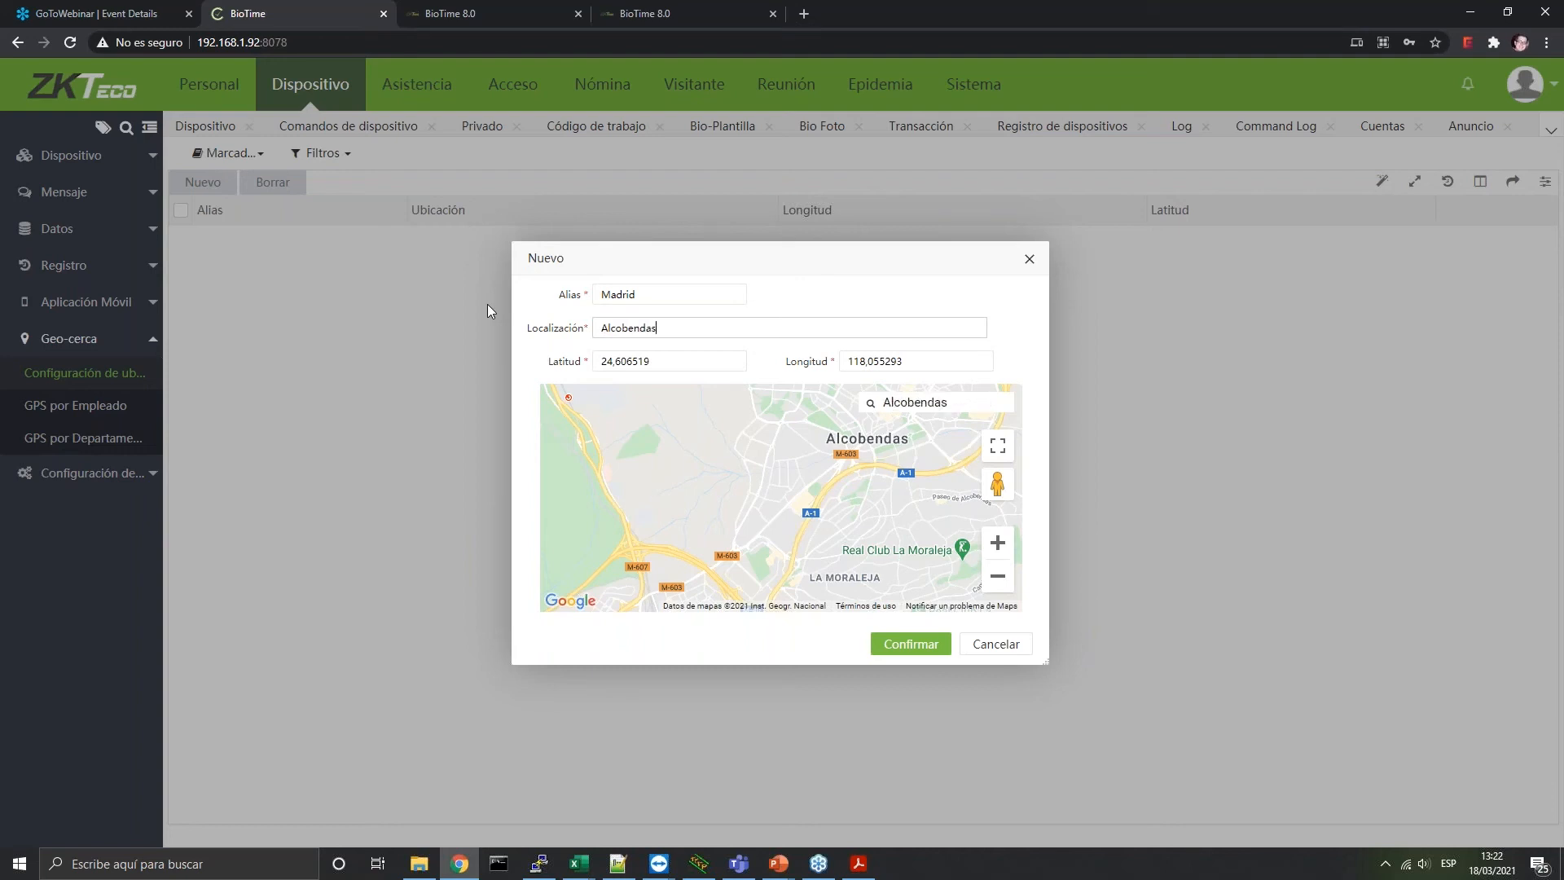
{"action": "key", "text": "Return"}
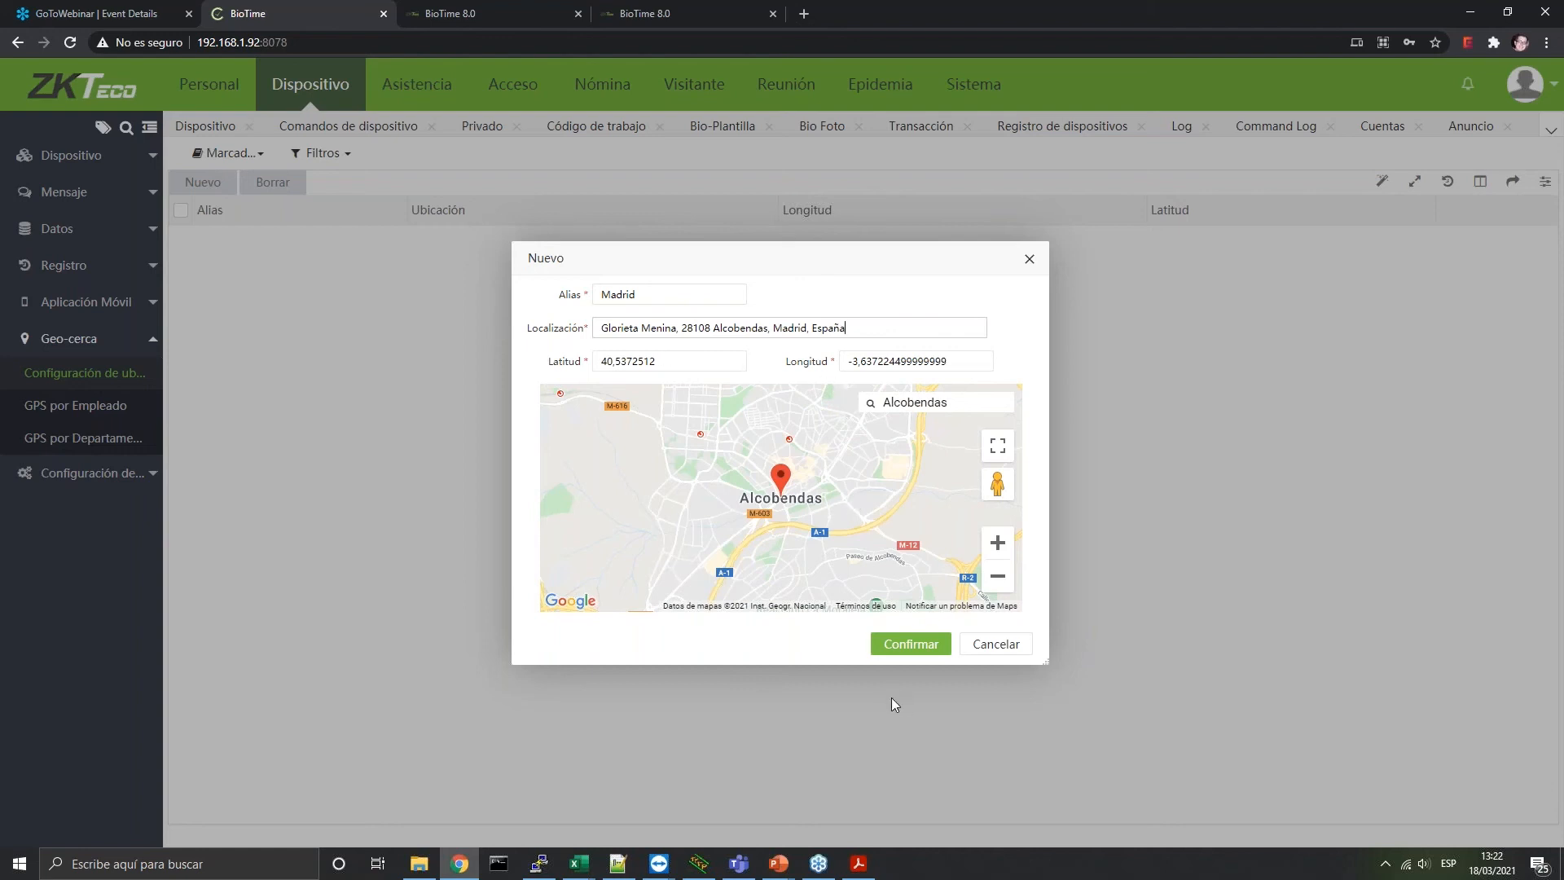
{"action": "left_click", "coordinate": [904, 650]}
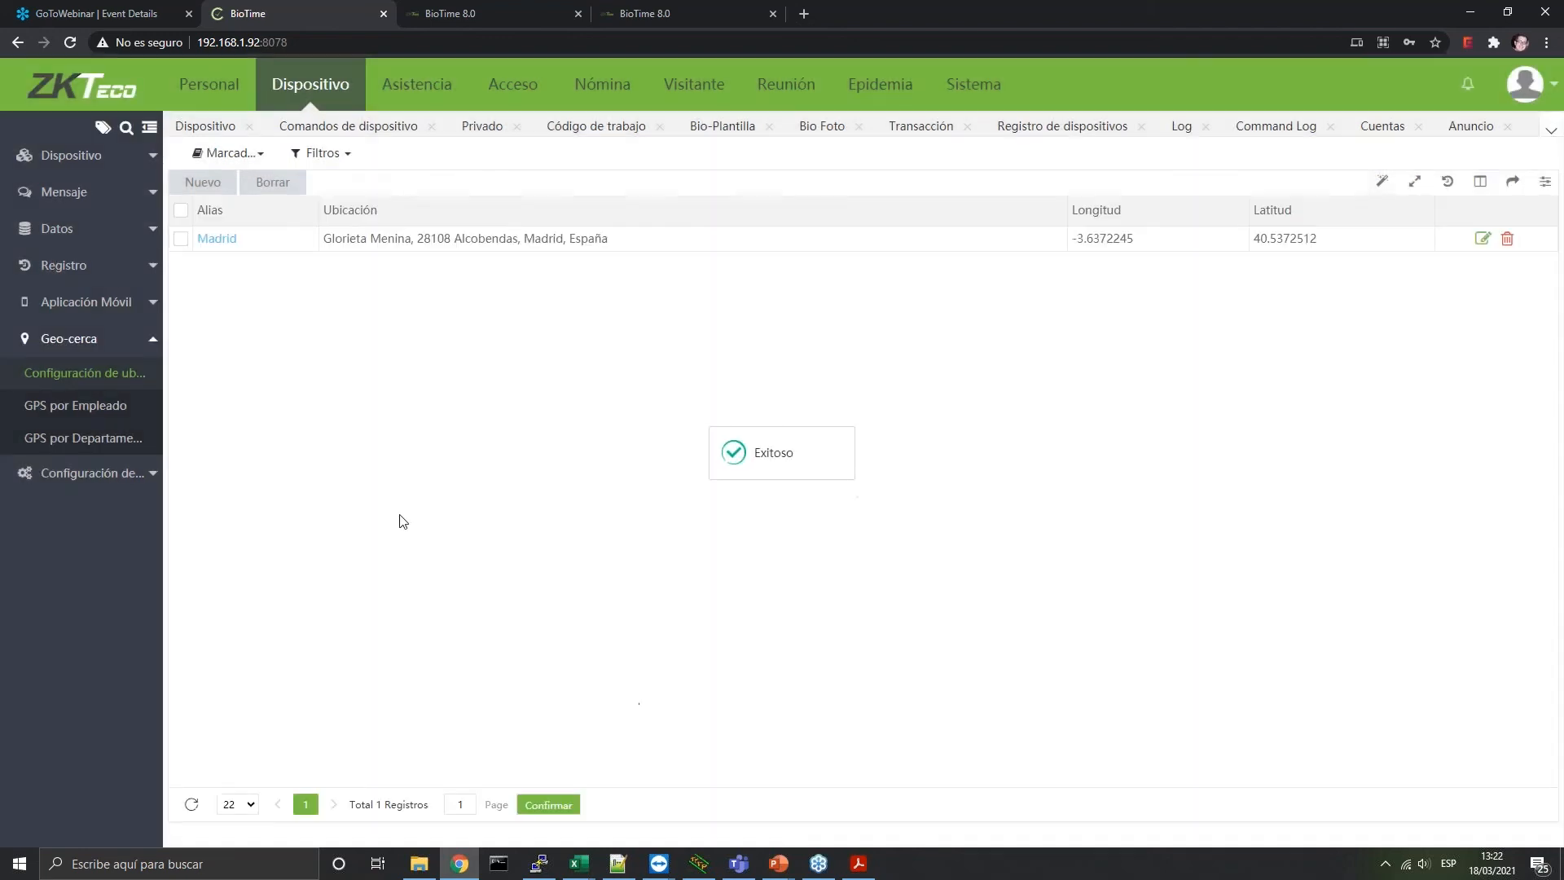
Start a new GPS por Empleado entry with an employee, location Madrid and 50 m distance
{"action": "left_click", "coordinate": [89, 413]}
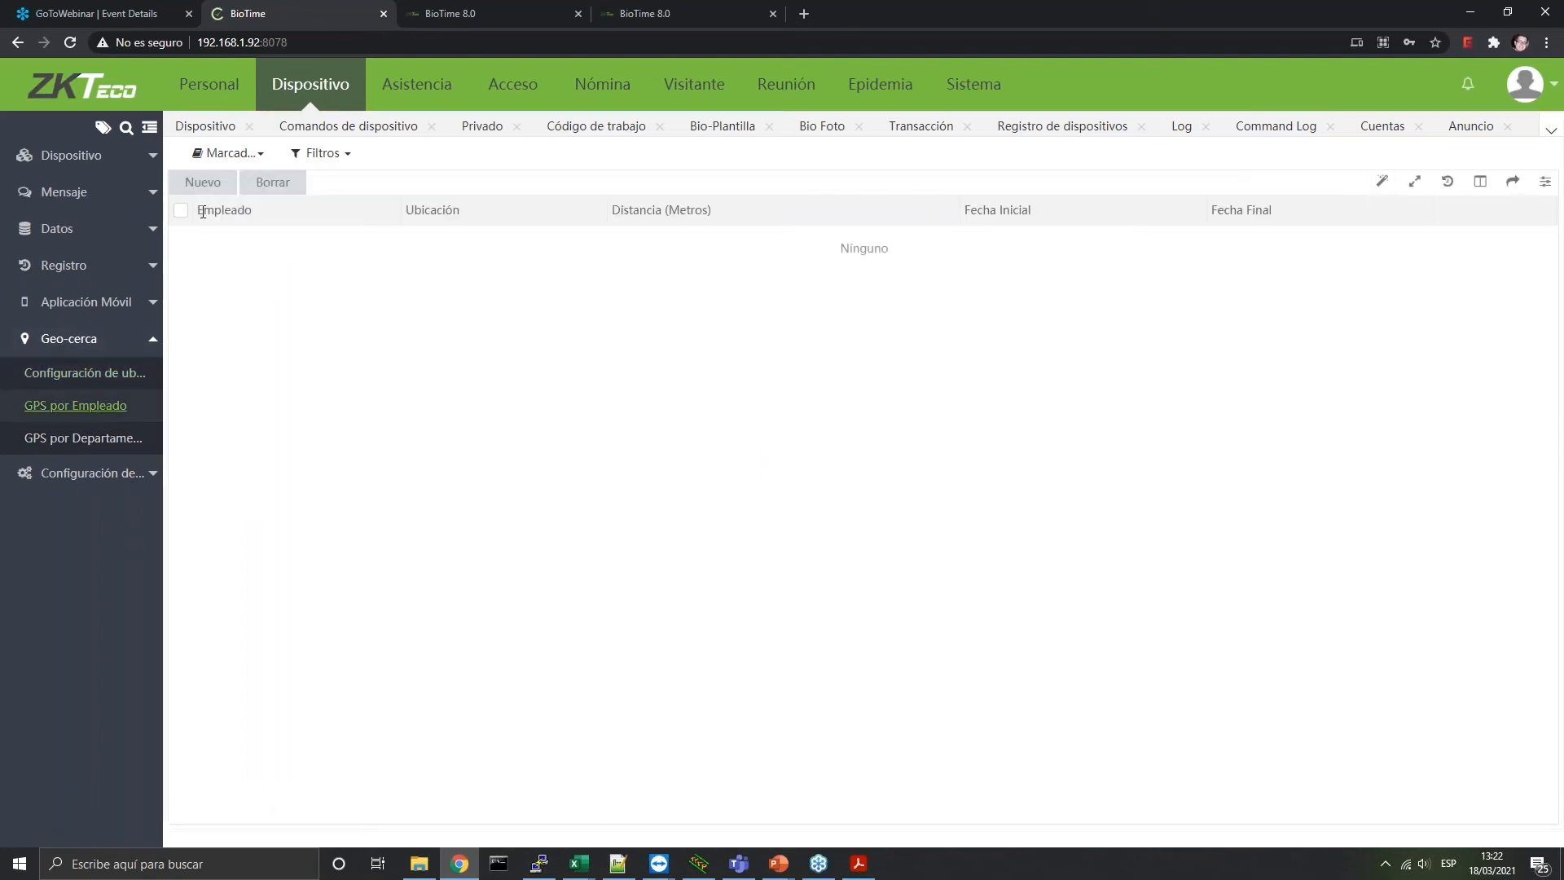
{"action": "left_click", "coordinate": [201, 183]}
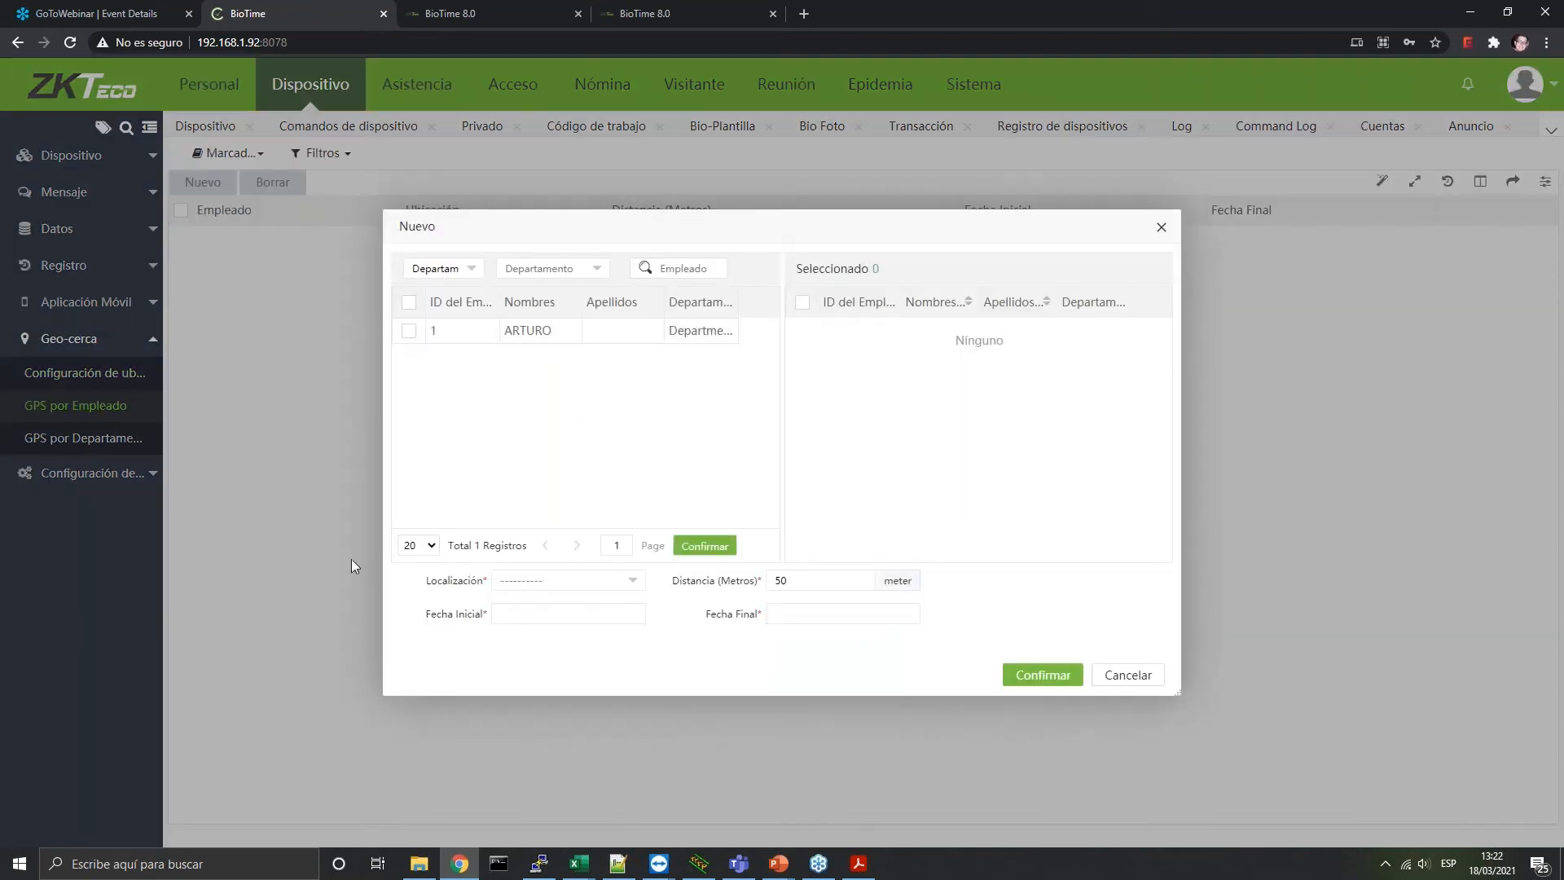
{"action": "left_click", "coordinate": [409, 332]}
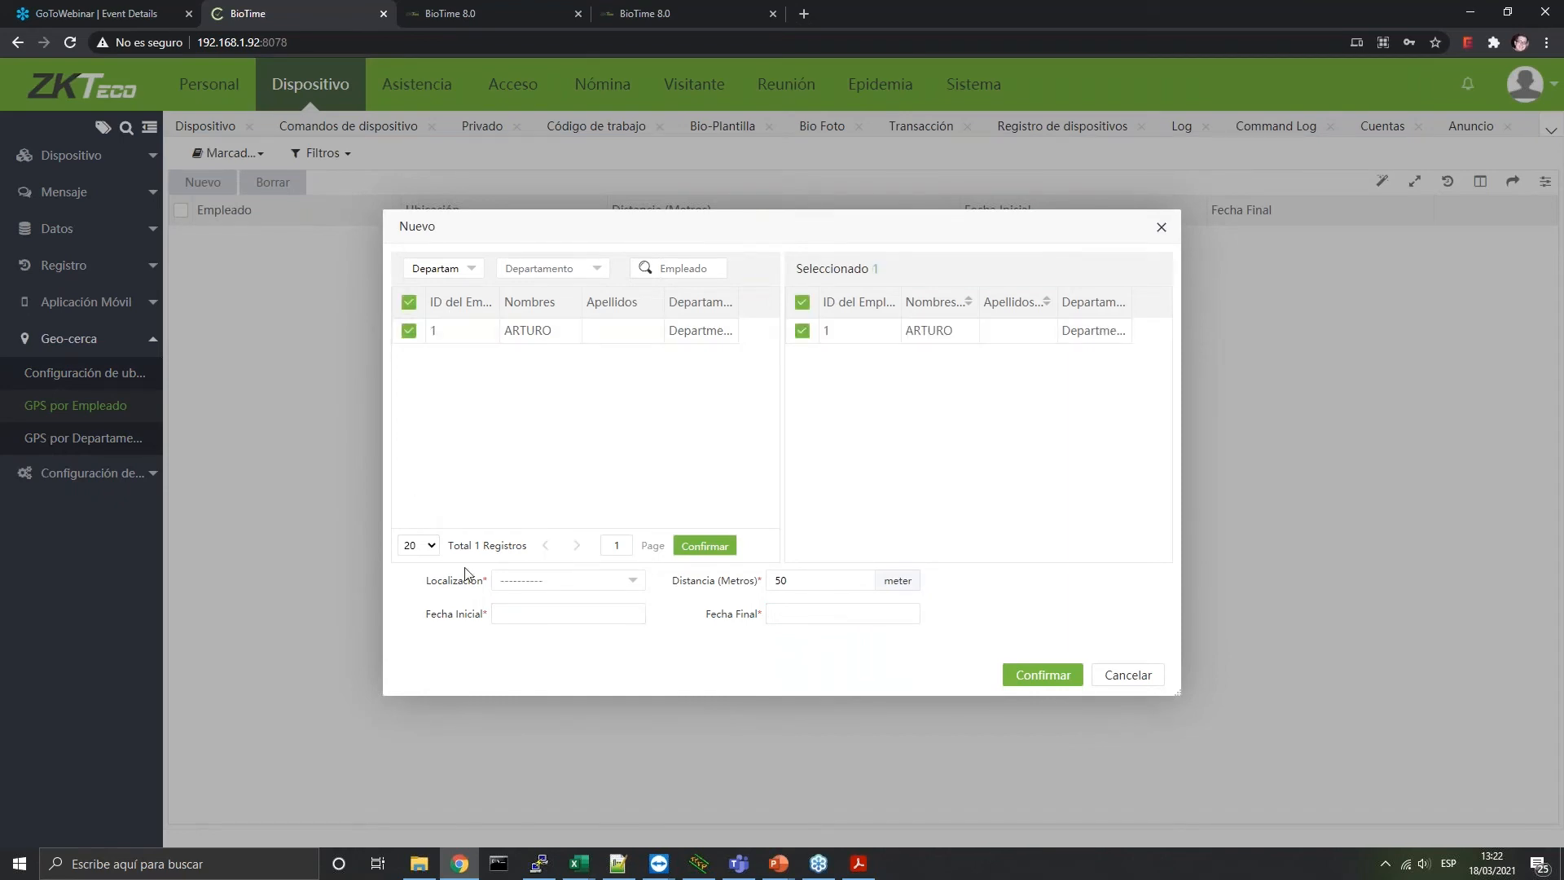
{"action": "left_click", "coordinate": [524, 582]}
{"action": "left_click", "coordinate": [529, 623]}
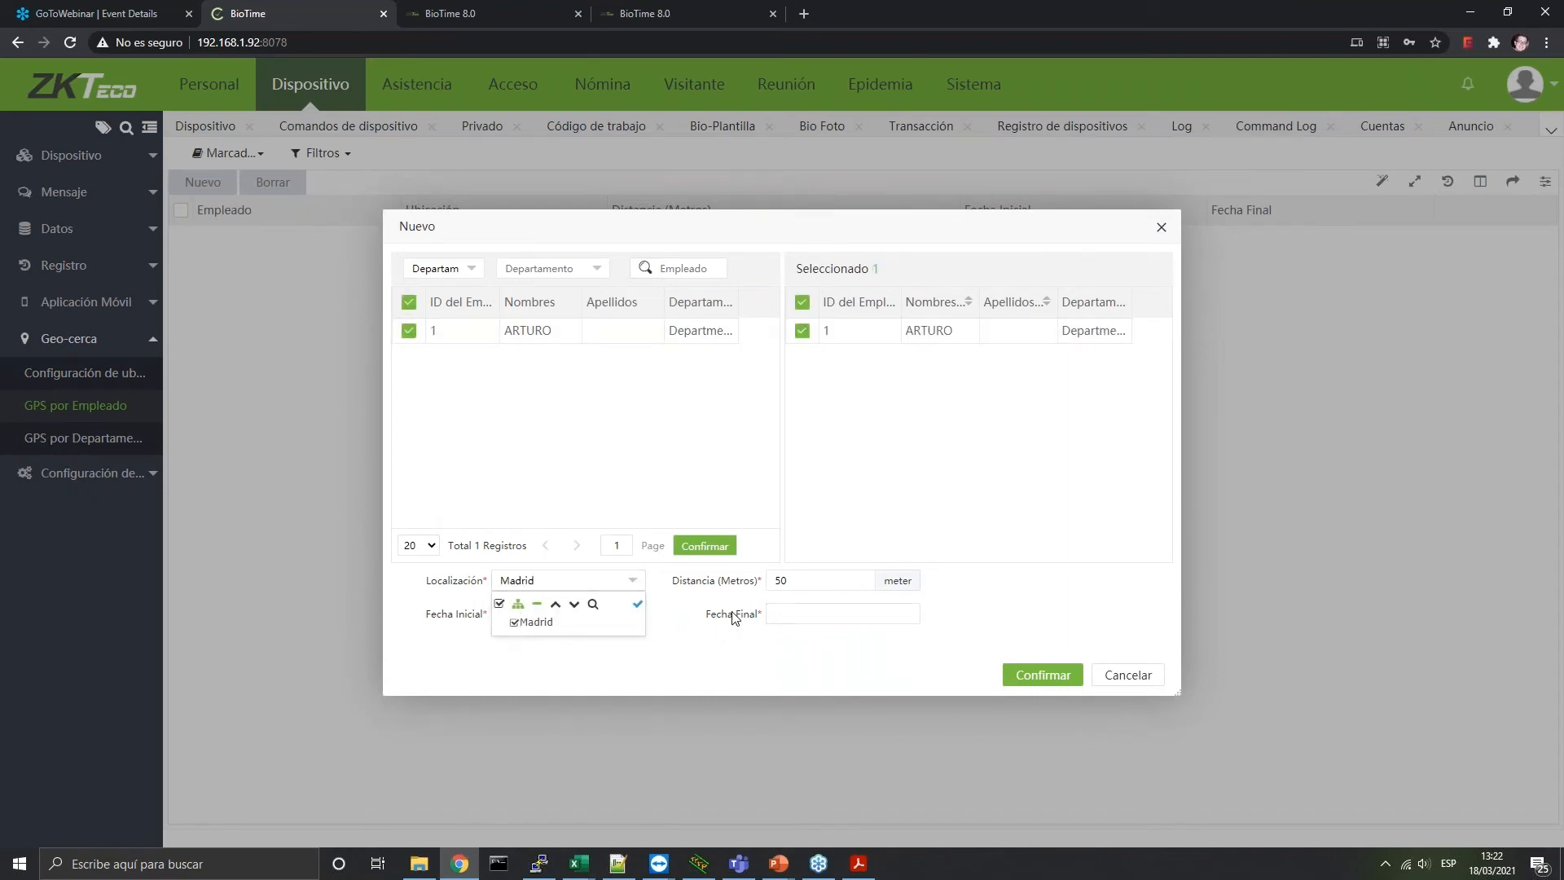
{"action": "left_click", "coordinate": [694, 586]}
{"action": "left_click_drag", "start_coordinate": [809, 582], "coordinate": [729, 584]}
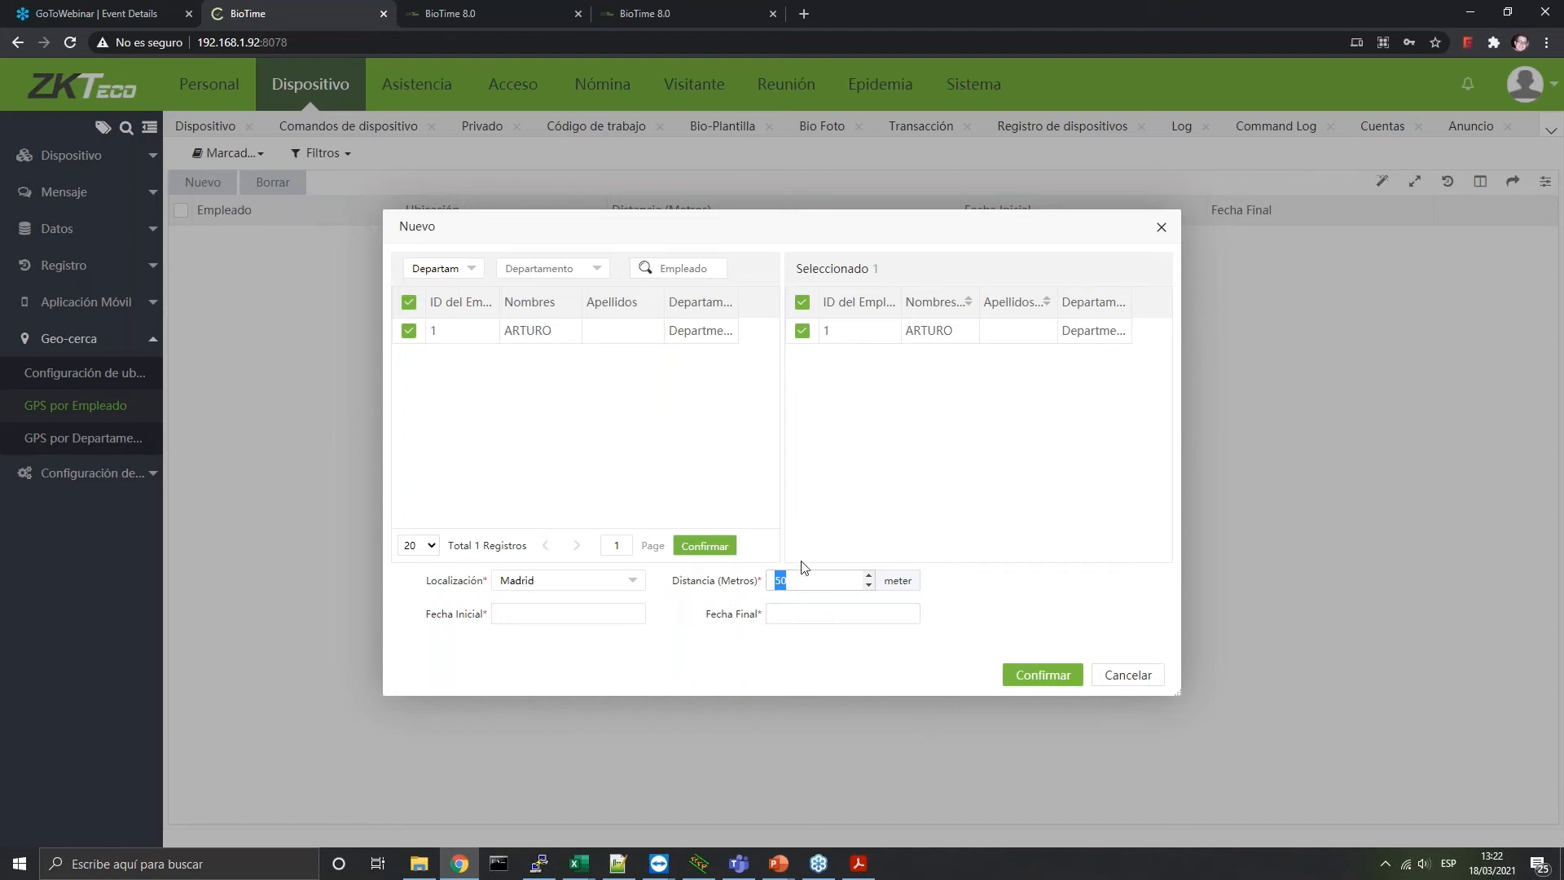
Try to confirm, dismiss the missing-fields warning and cancel the new GPS entry
{"action": "left_click", "coordinate": [1018, 679]}
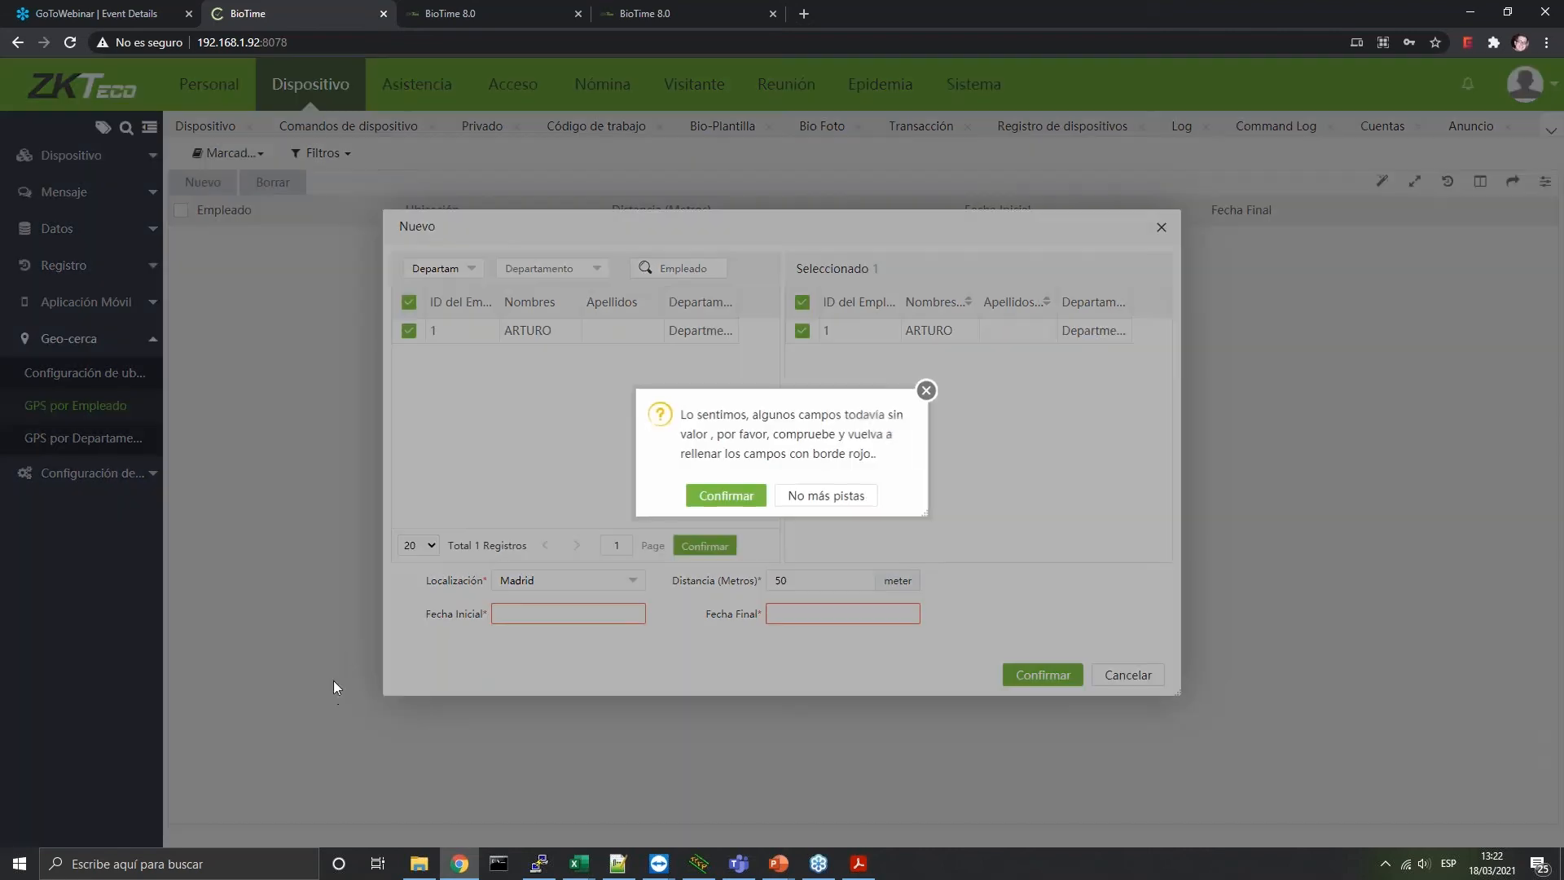
{"action": "left_click", "coordinate": [926, 390]}
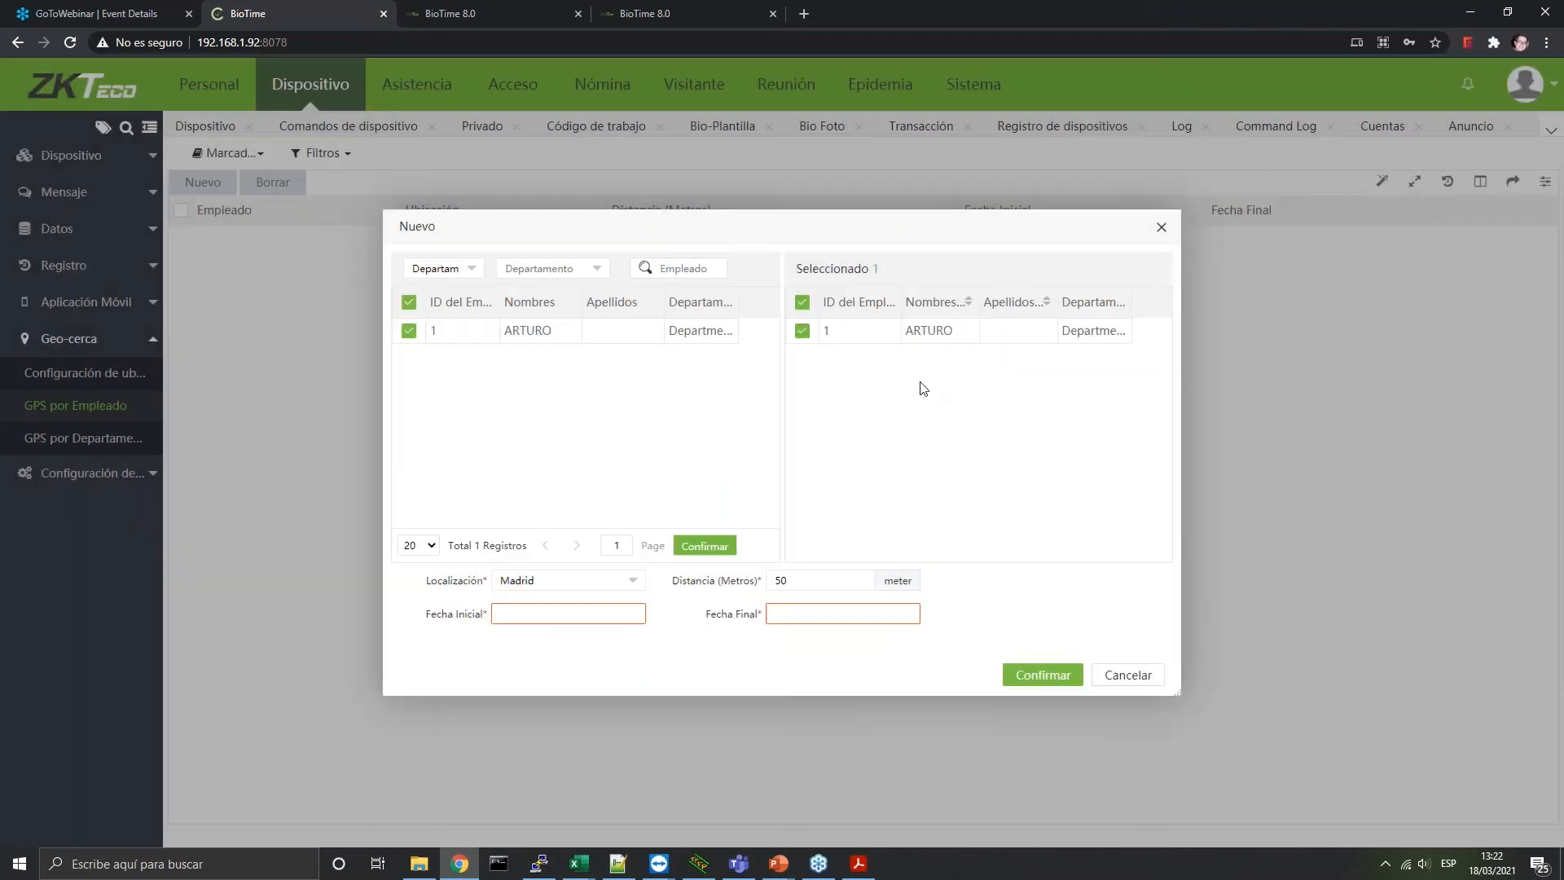
{"action": "left_click", "coordinate": [1127, 674]}
{"action": "left_click", "coordinate": [126, 479]}
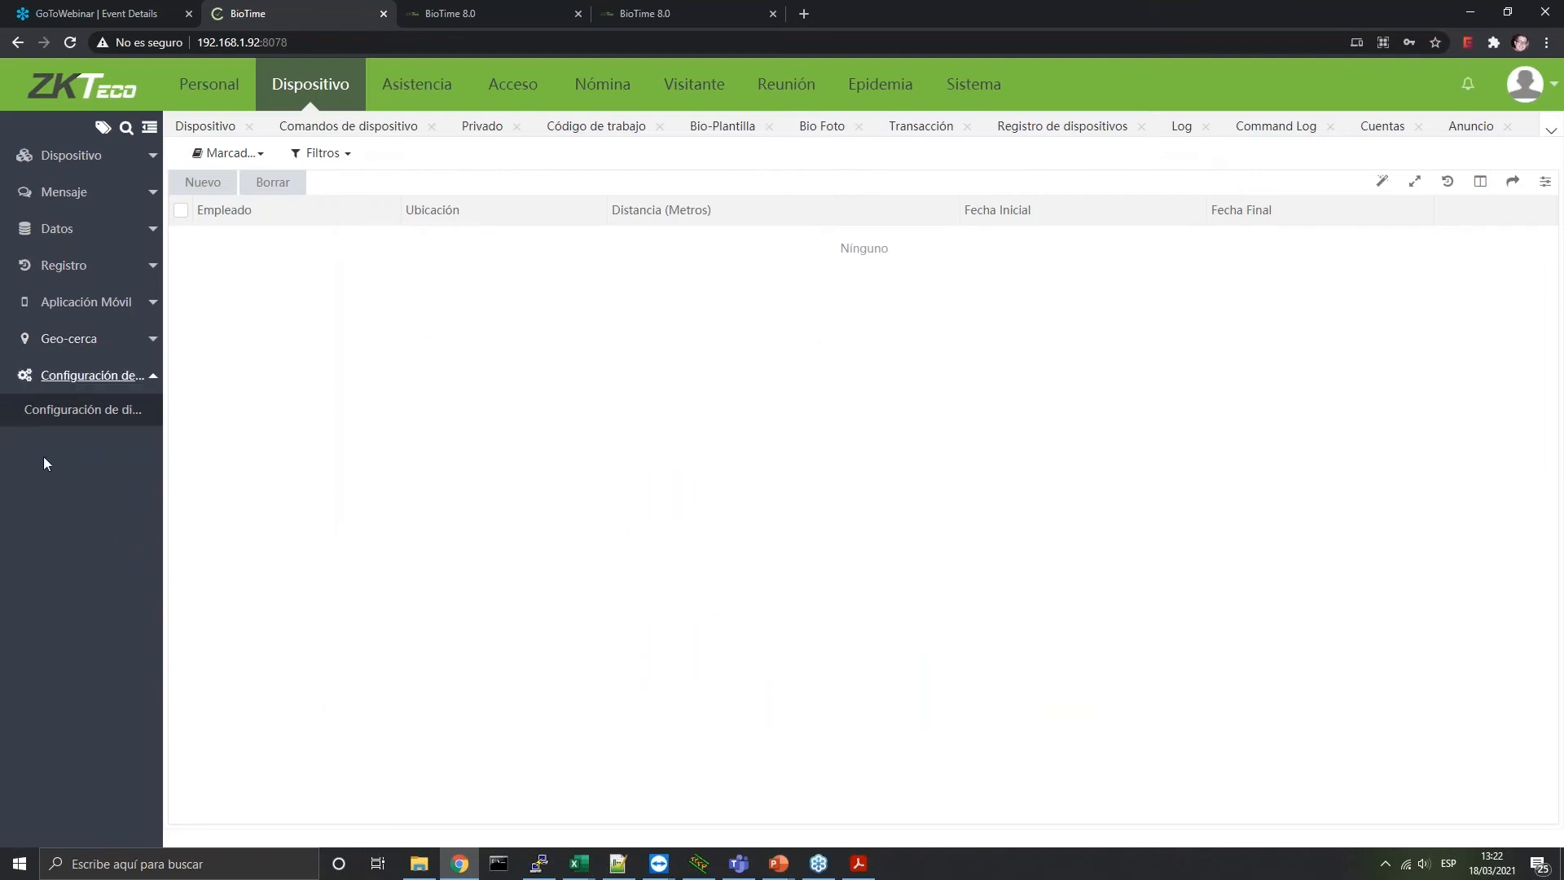
Review device bio-photo approval policy and 9999-day retention, ending on Configuración de comunicación
{"action": "left_click", "coordinate": [106, 420]}
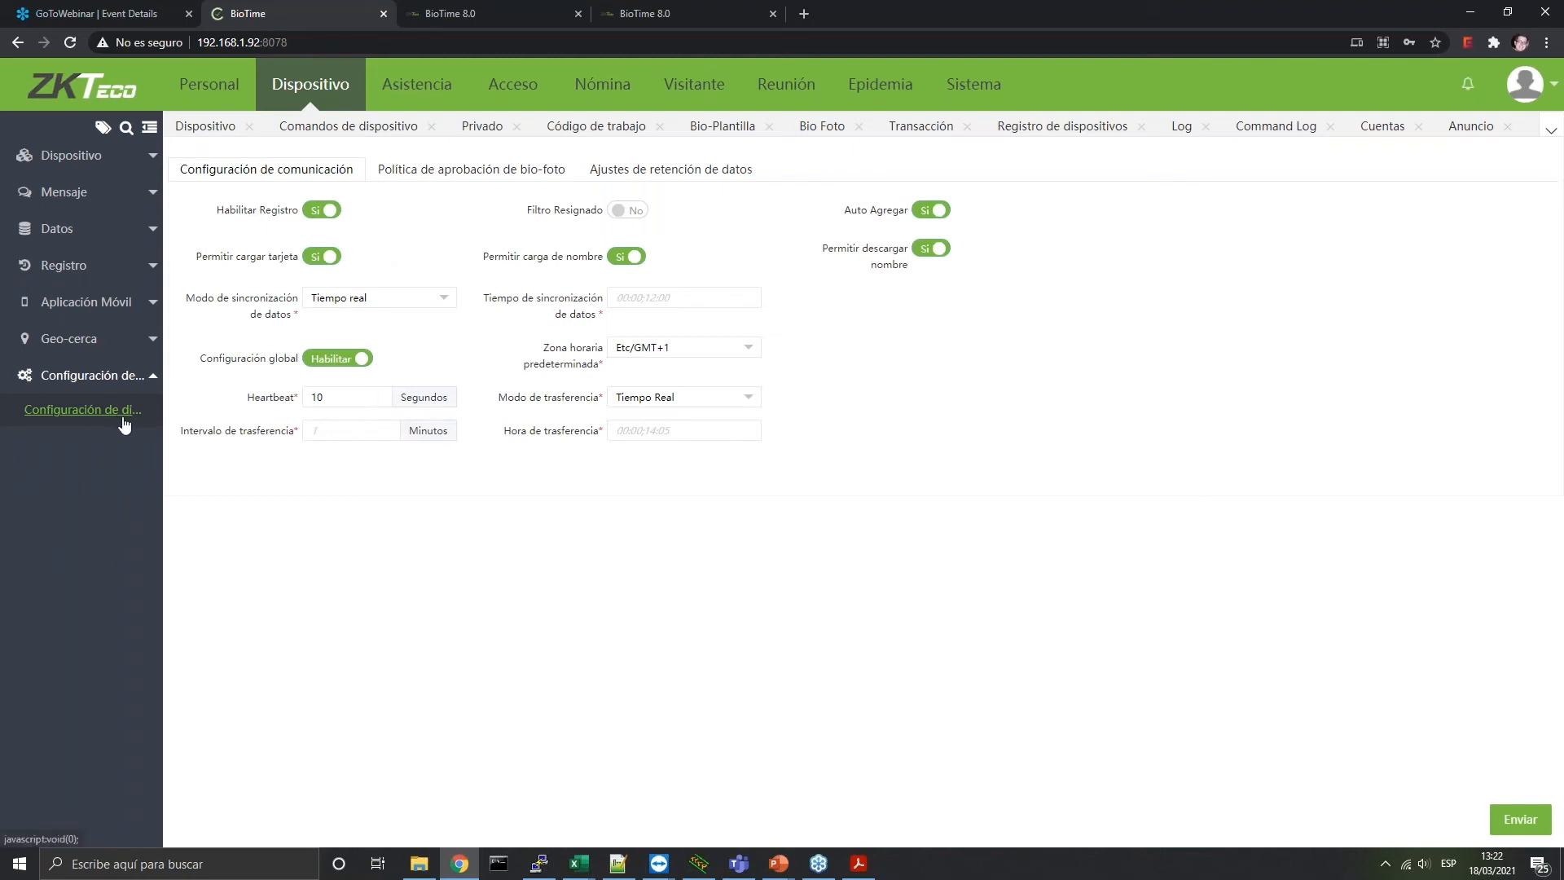
{"action": "left_click", "coordinate": [483, 181]}
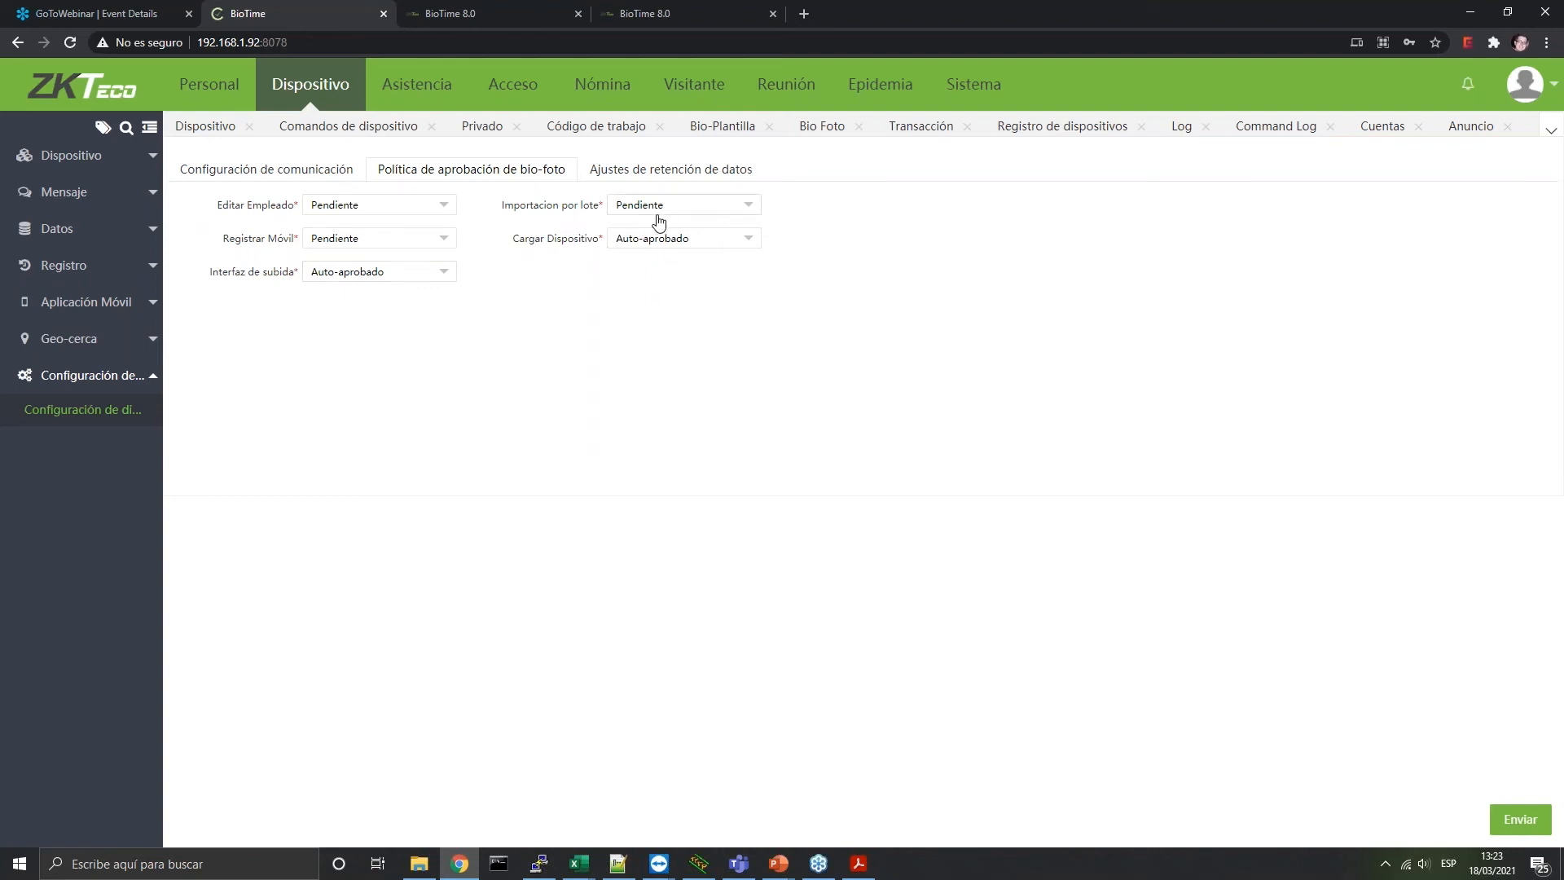
{"action": "left_click", "coordinate": [723, 175]}
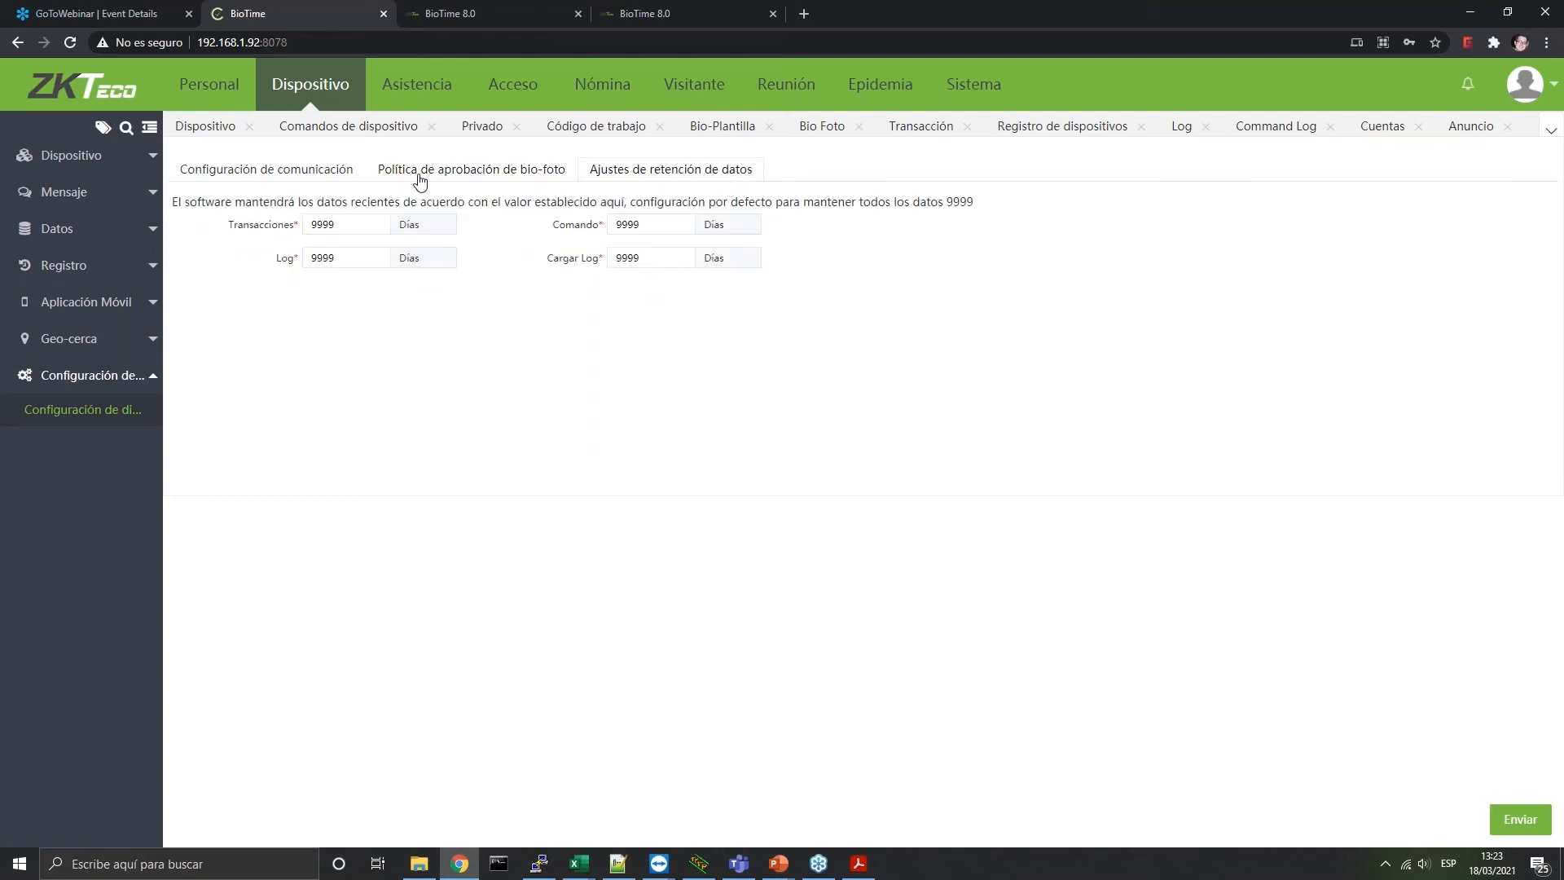
{"action": "left_click", "coordinate": [318, 170]}
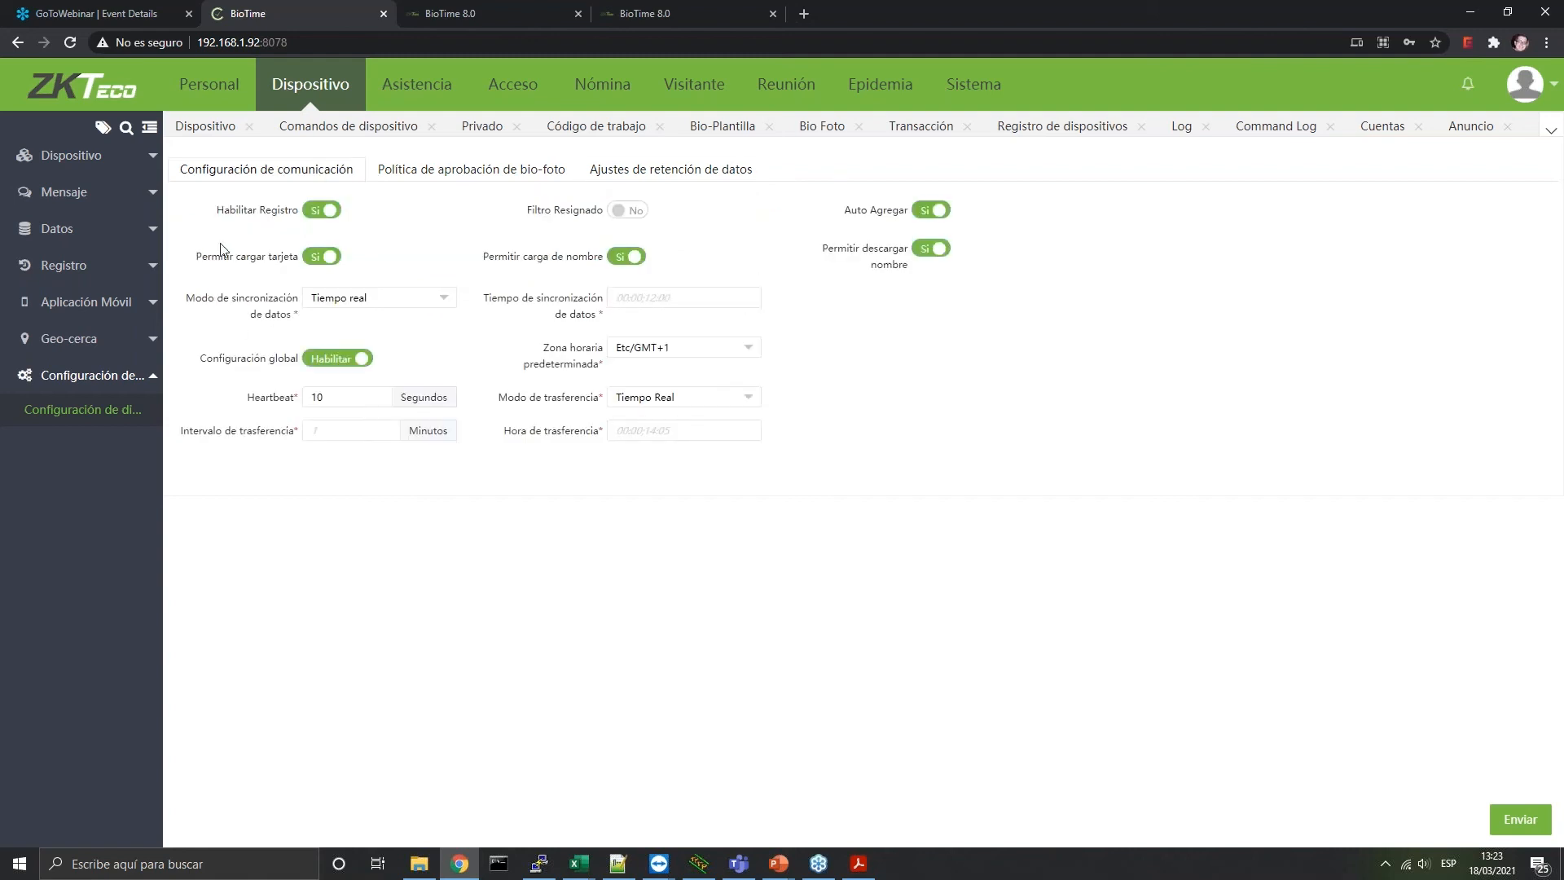
Close the Dispositivo, Comandos de dispositivo, Privado, Código de trabajo, Bio-Plantilla and Bio Foto tabs
{"action": "left_click", "coordinate": [151, 170]}
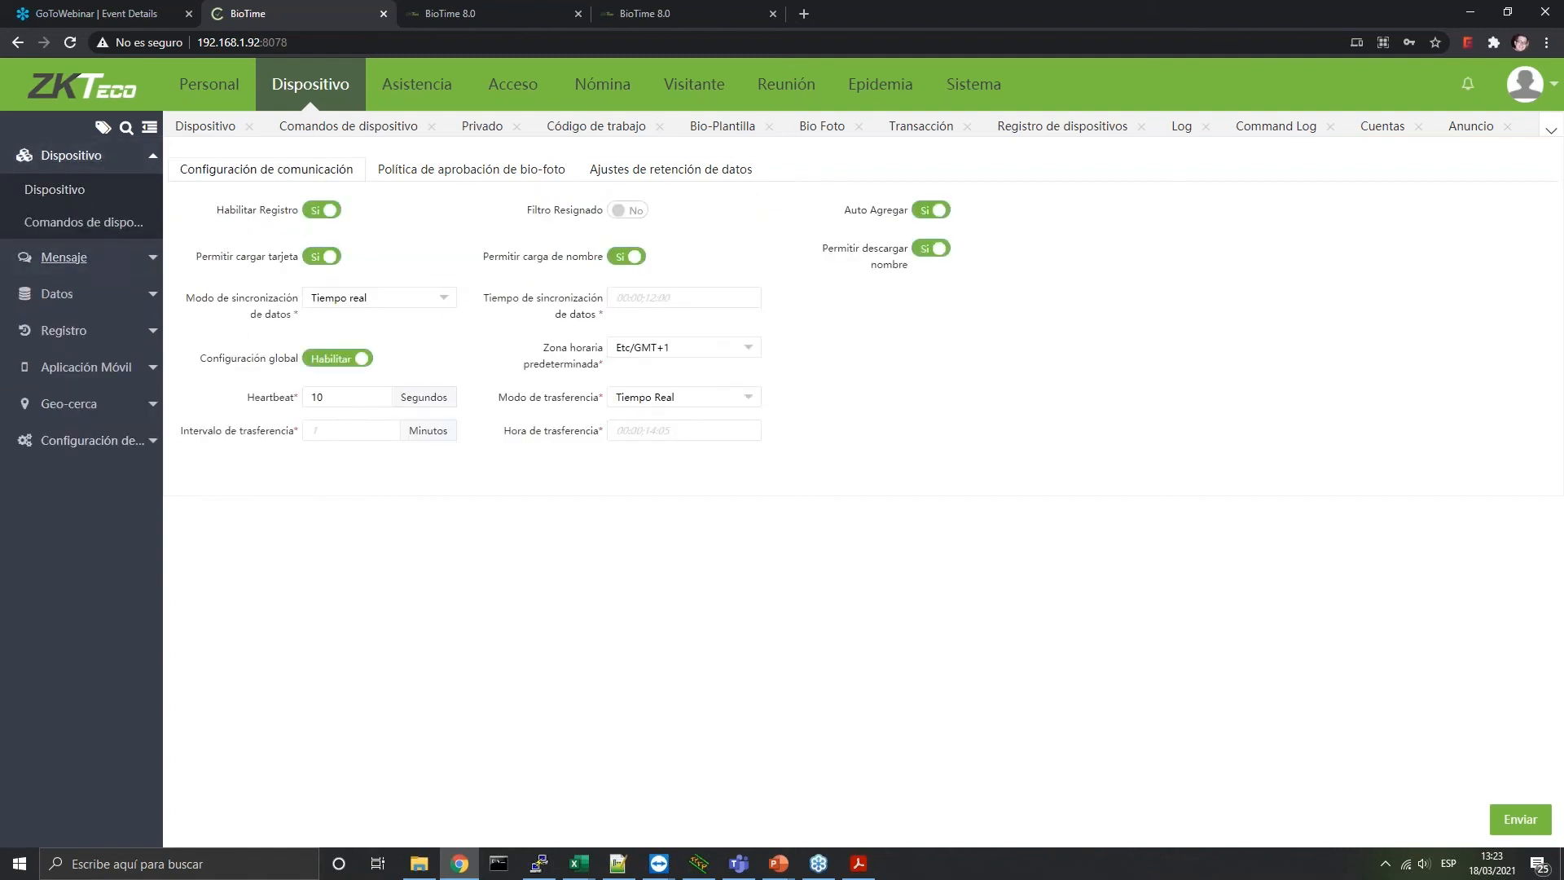
{"action": "left_click", "coordinate": [248, 127]}
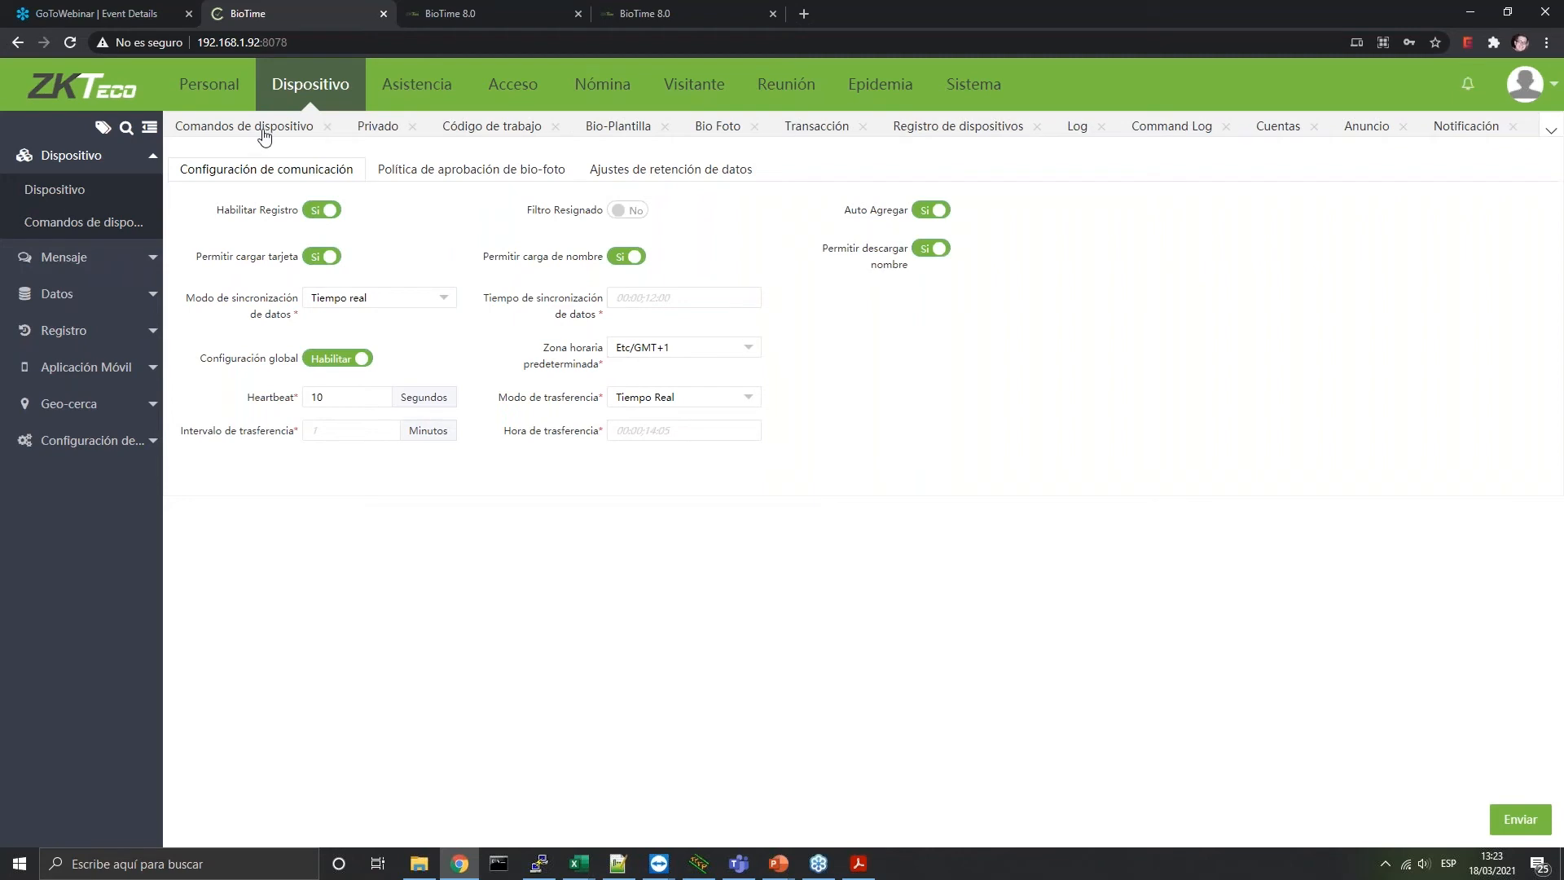
{"action": "left_click", "coordinate": [327, 127]}
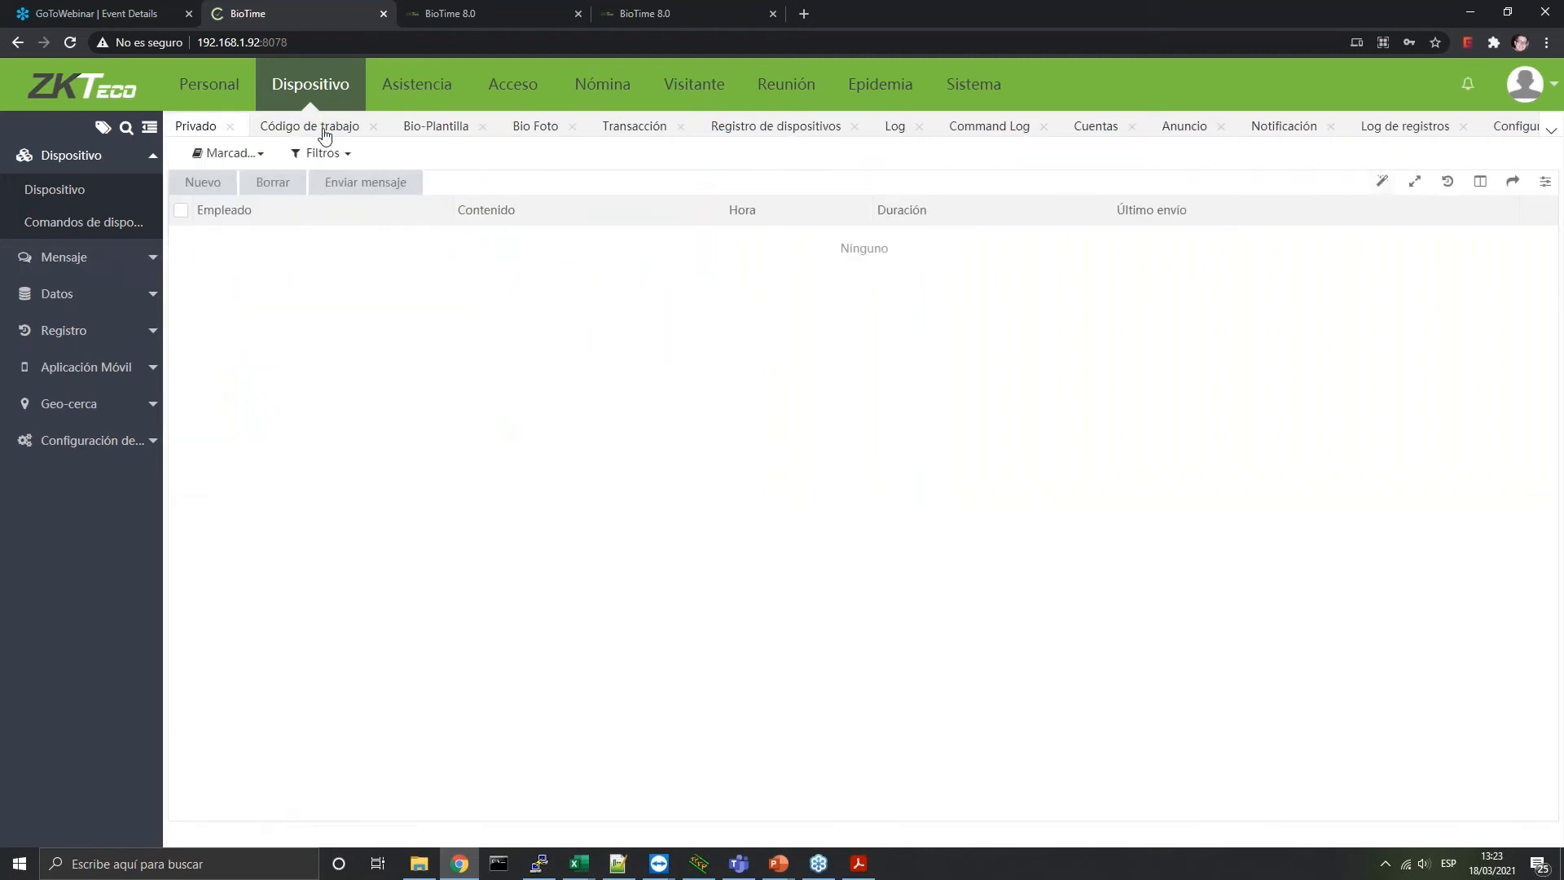
{"action": "left_click", "coordinate": [231, 128]}
{"action": "left_click", "coordinate": [291, 127]}
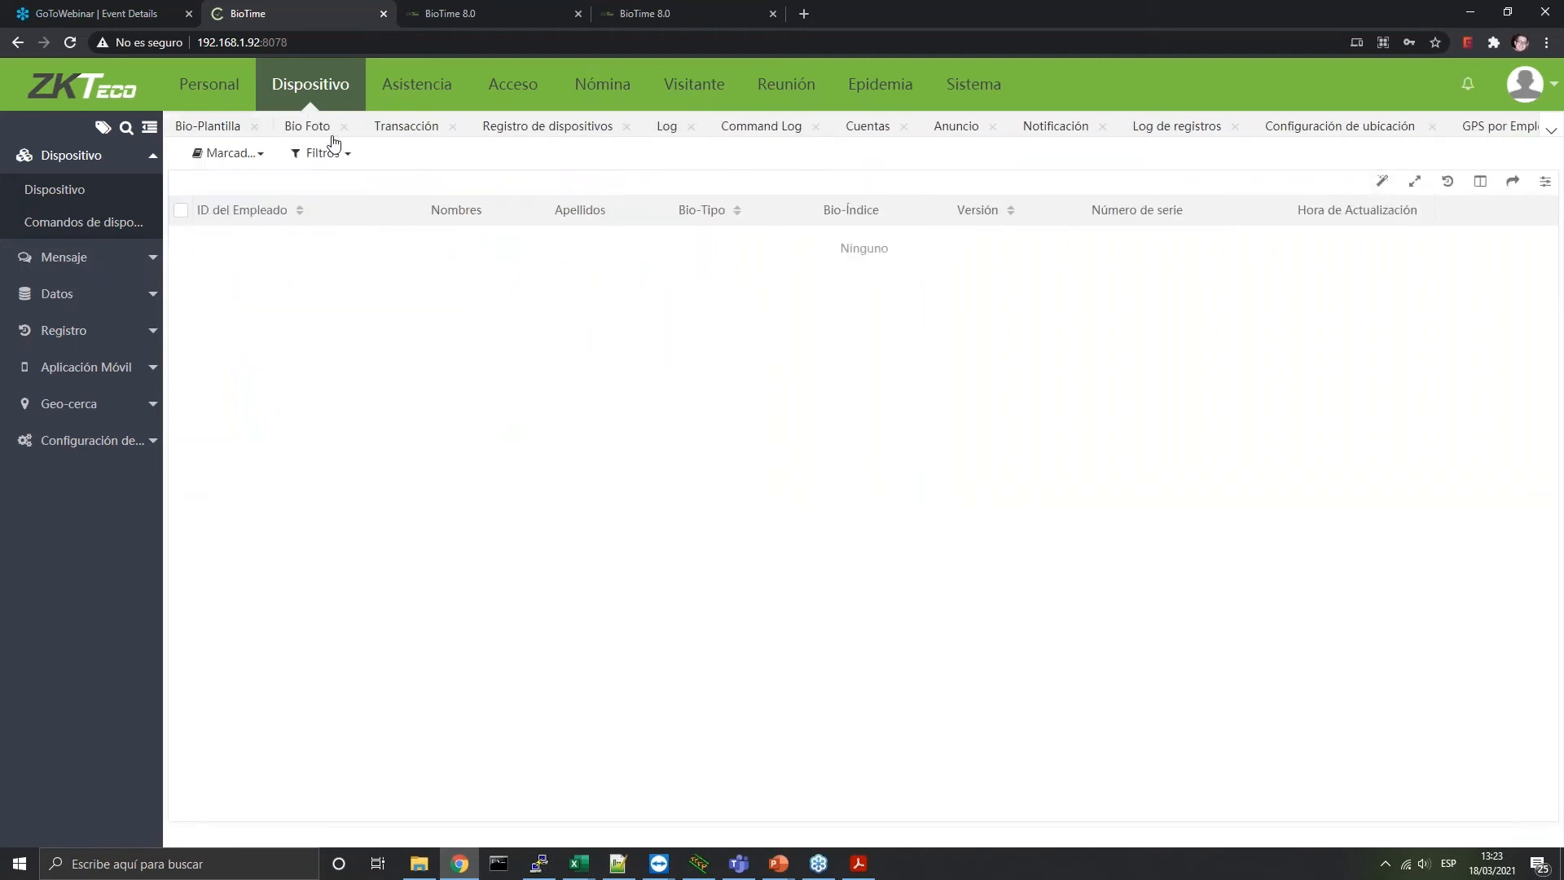
{"action": "left_click", "coordinate": [254, 127]}
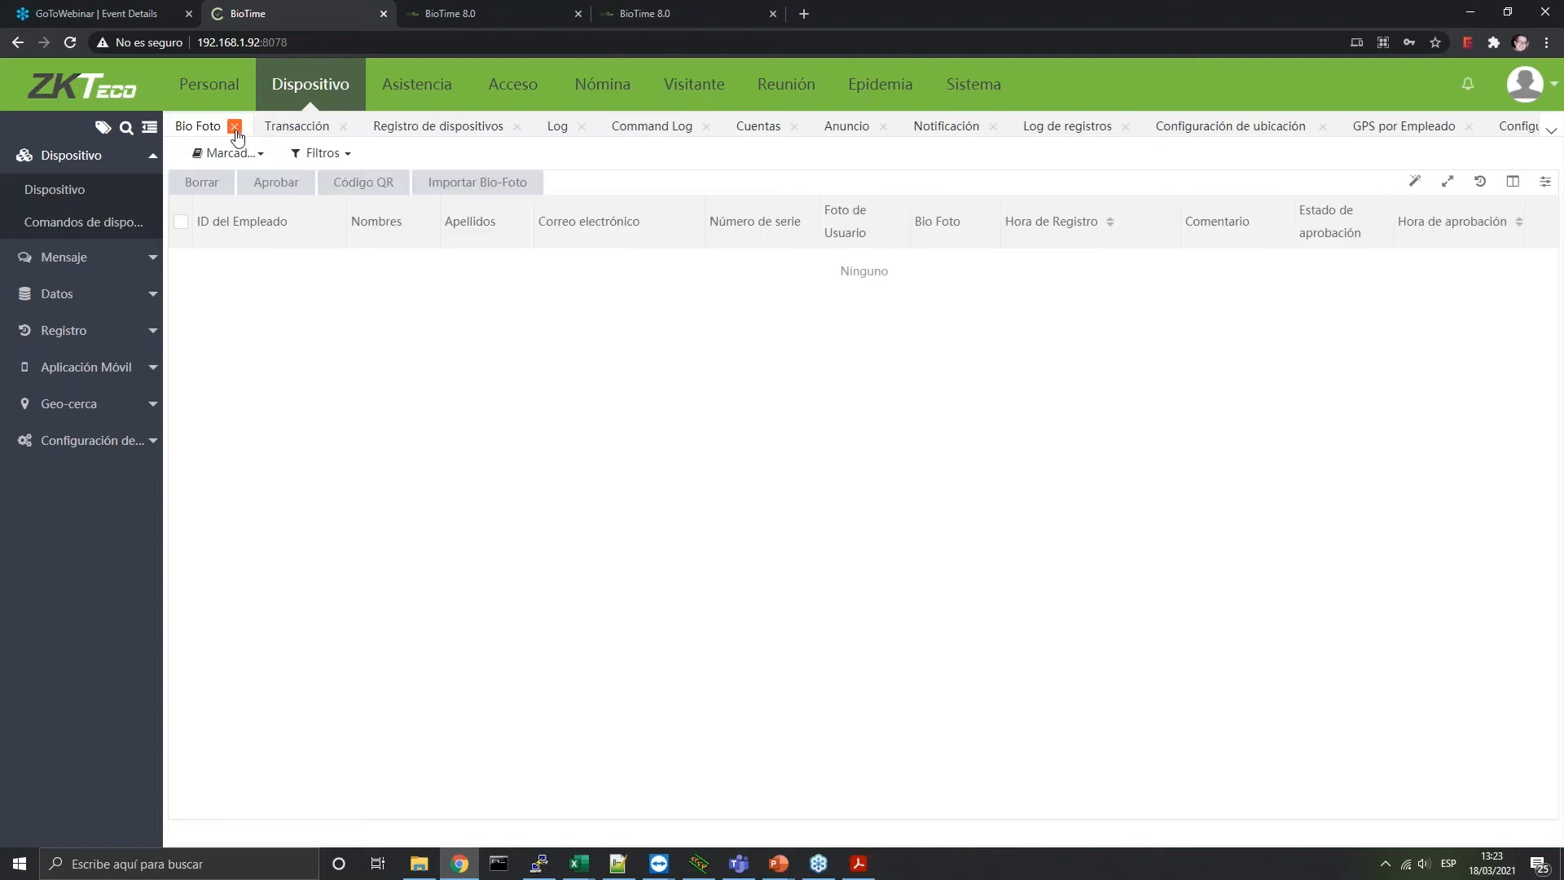
{"action": "left_click", "coordinate": [235, 127]}
{"action": "left_click_drag", "start_coordinate": [453, 86], "coordinate": [445, 86]}
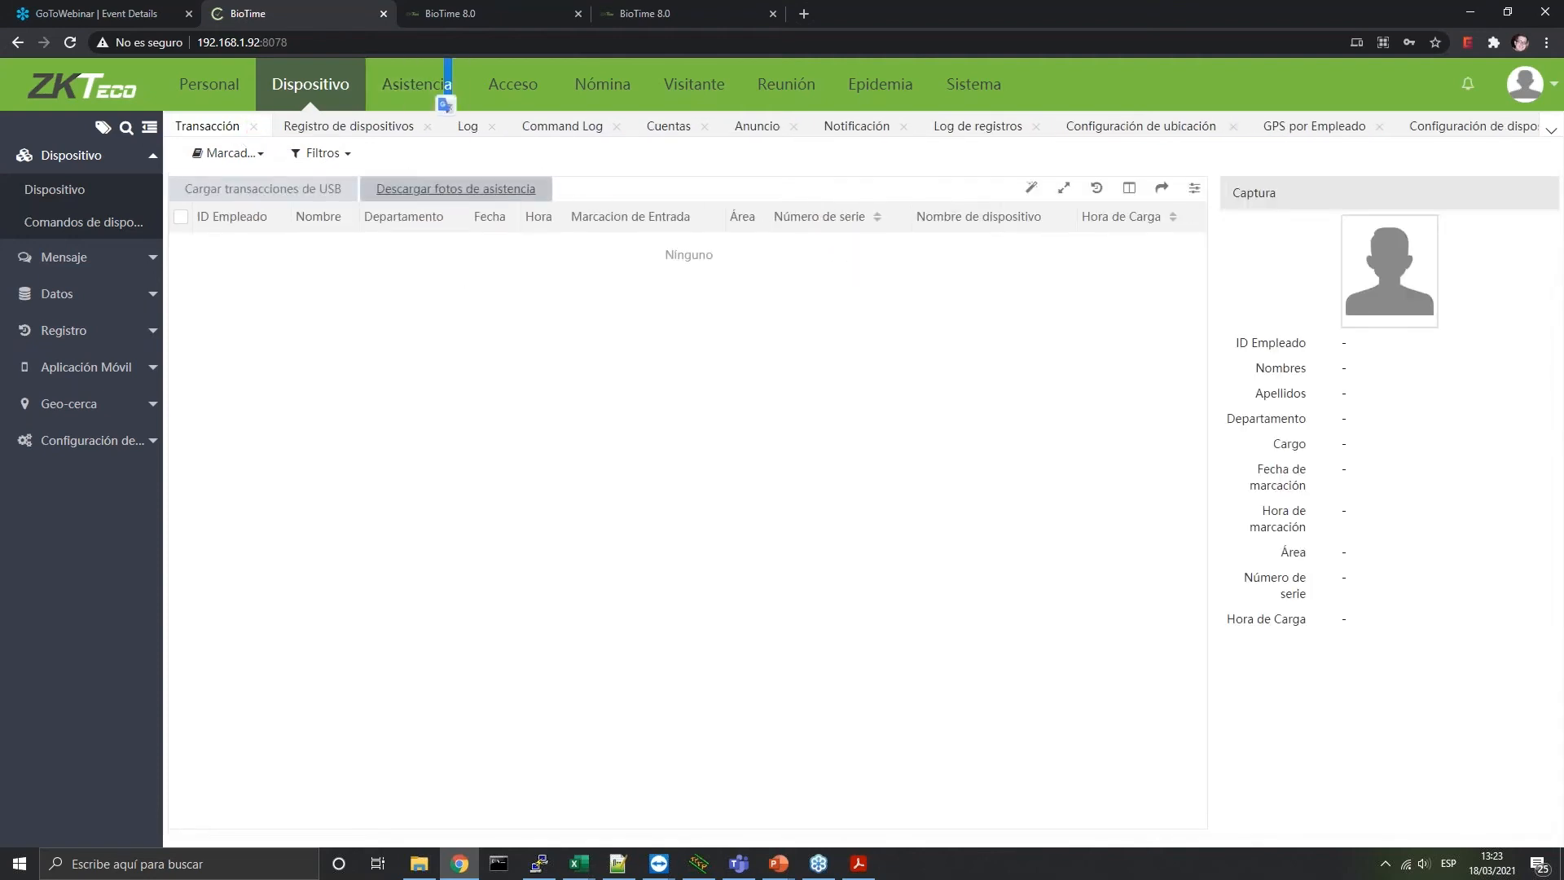
Switch to Asistencia, review its 16 pay codes, then list the 20 fixed codes
{"action": "left_click", "coordinate": [417, 85]}
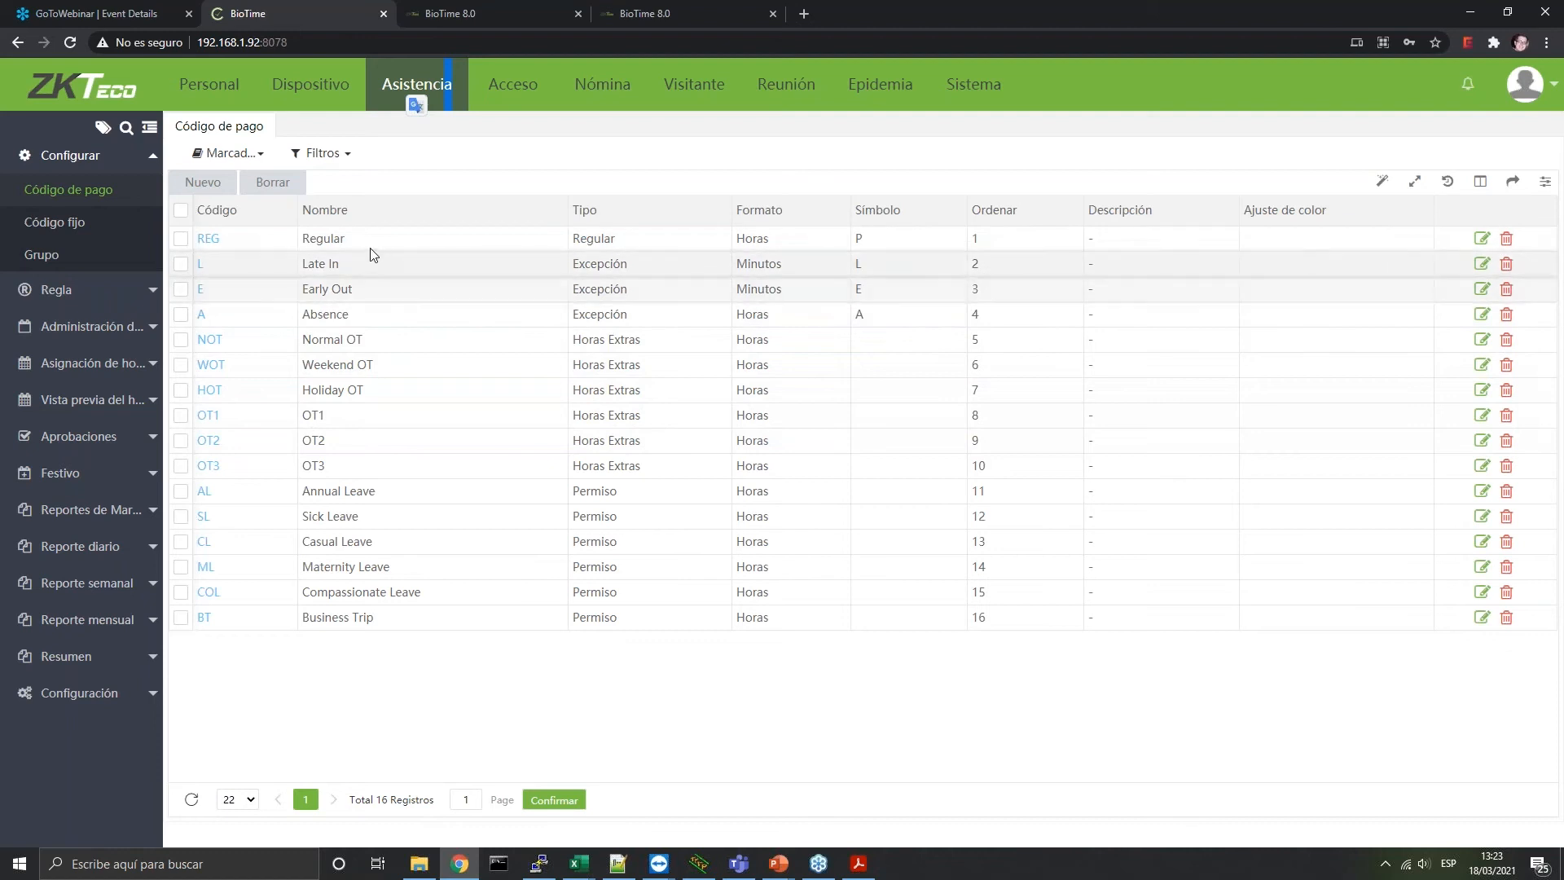
{"action": "left_click", "coordinate": [59, 224]}
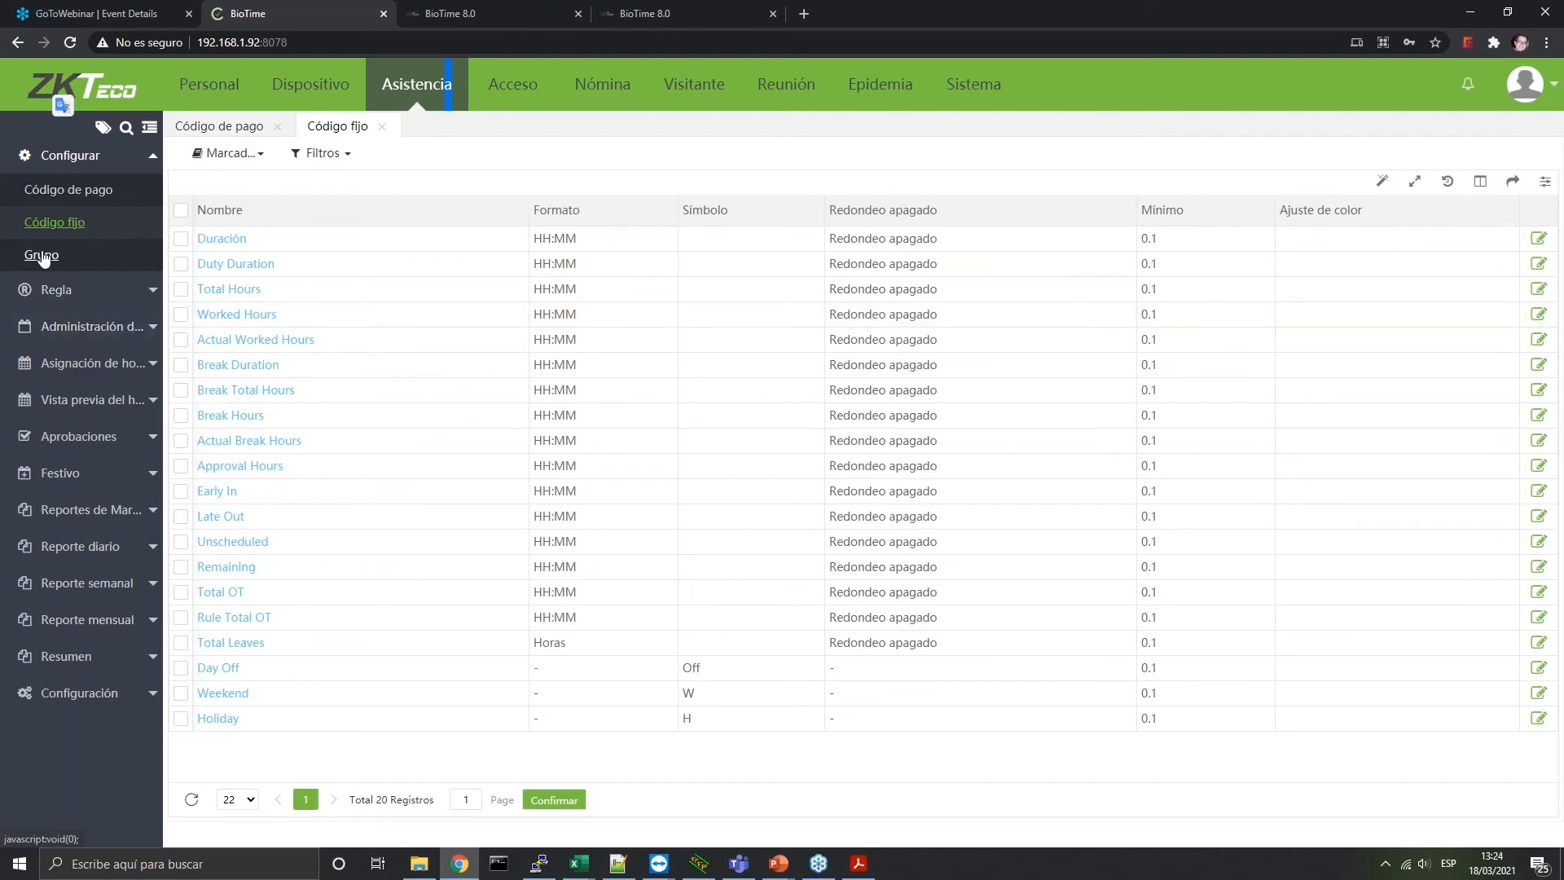
Check the Grupo list (one default group, 0 employees), then bring up Regla Global
{"action": "left_click", "coordinate": [43, 257]}
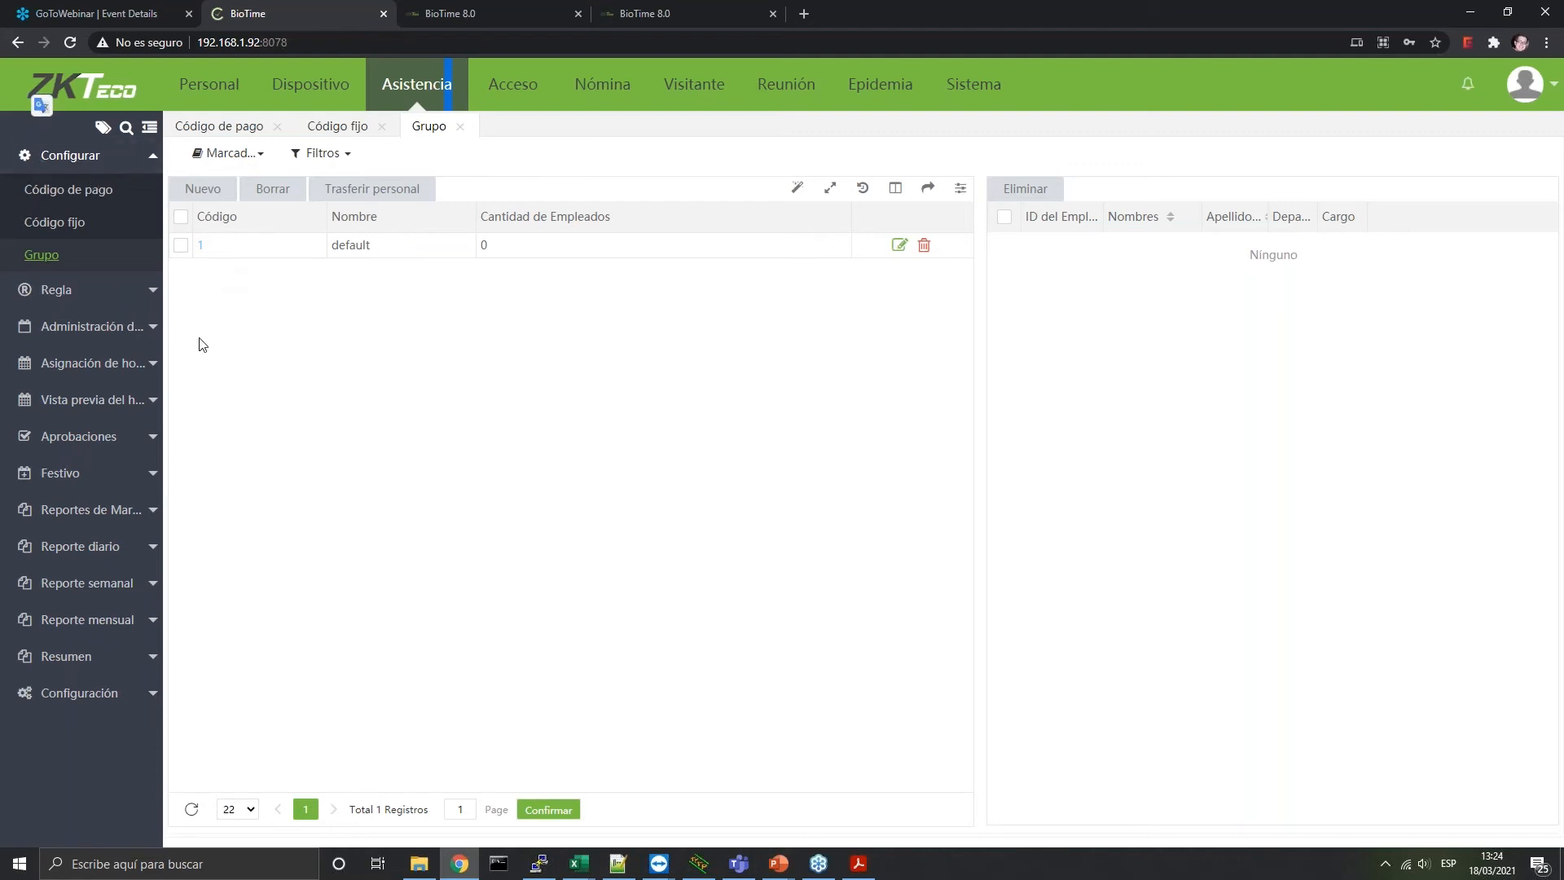
{"action": "left_click", "coordinate": [106, 291]}
{"action": "left_click", "coordinate": [69, 227]}
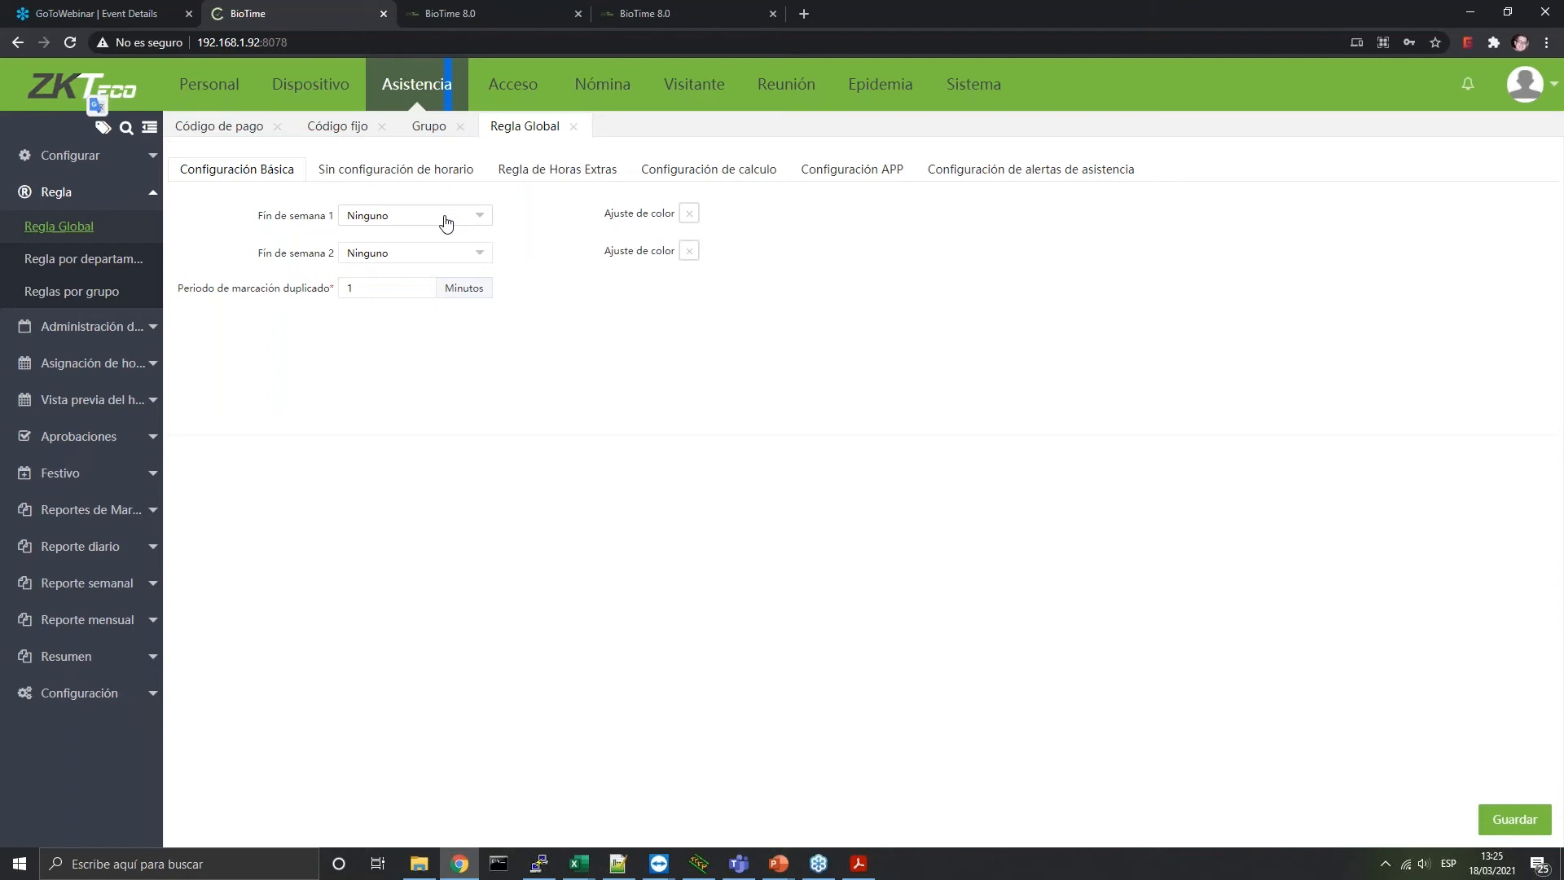
In Sin configuración de horario, set the matching rule to Pares and leave daytime overtime off
{"action": "left_click", "coordinate": [334, 169]}
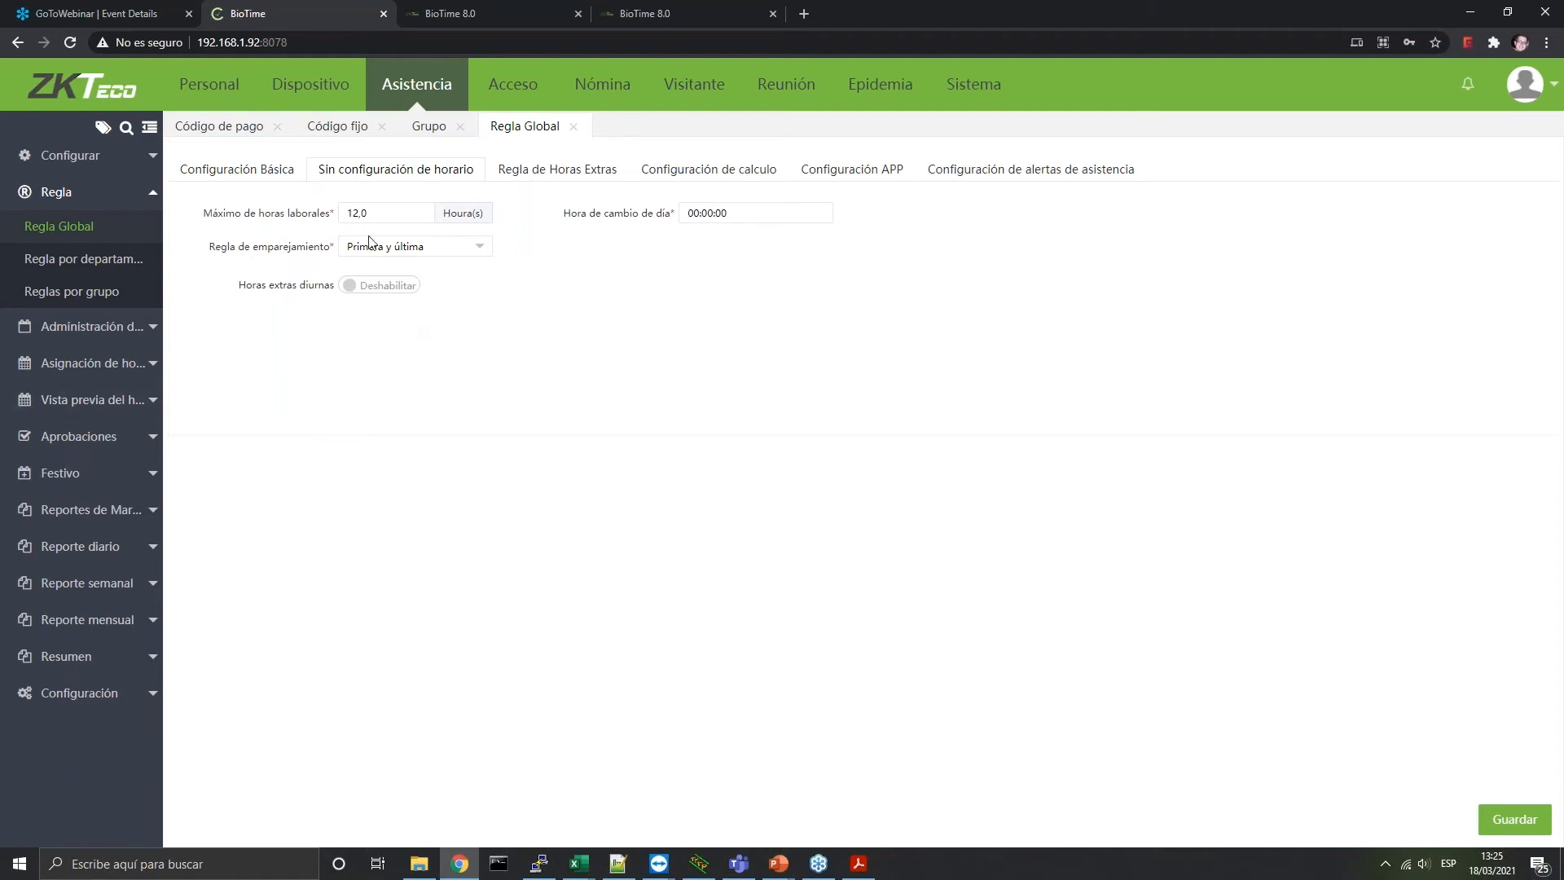
{"action": "left_click", "coordinate": [754, 211]}
{"action": "left_click", "coordinate": [390, 247]}
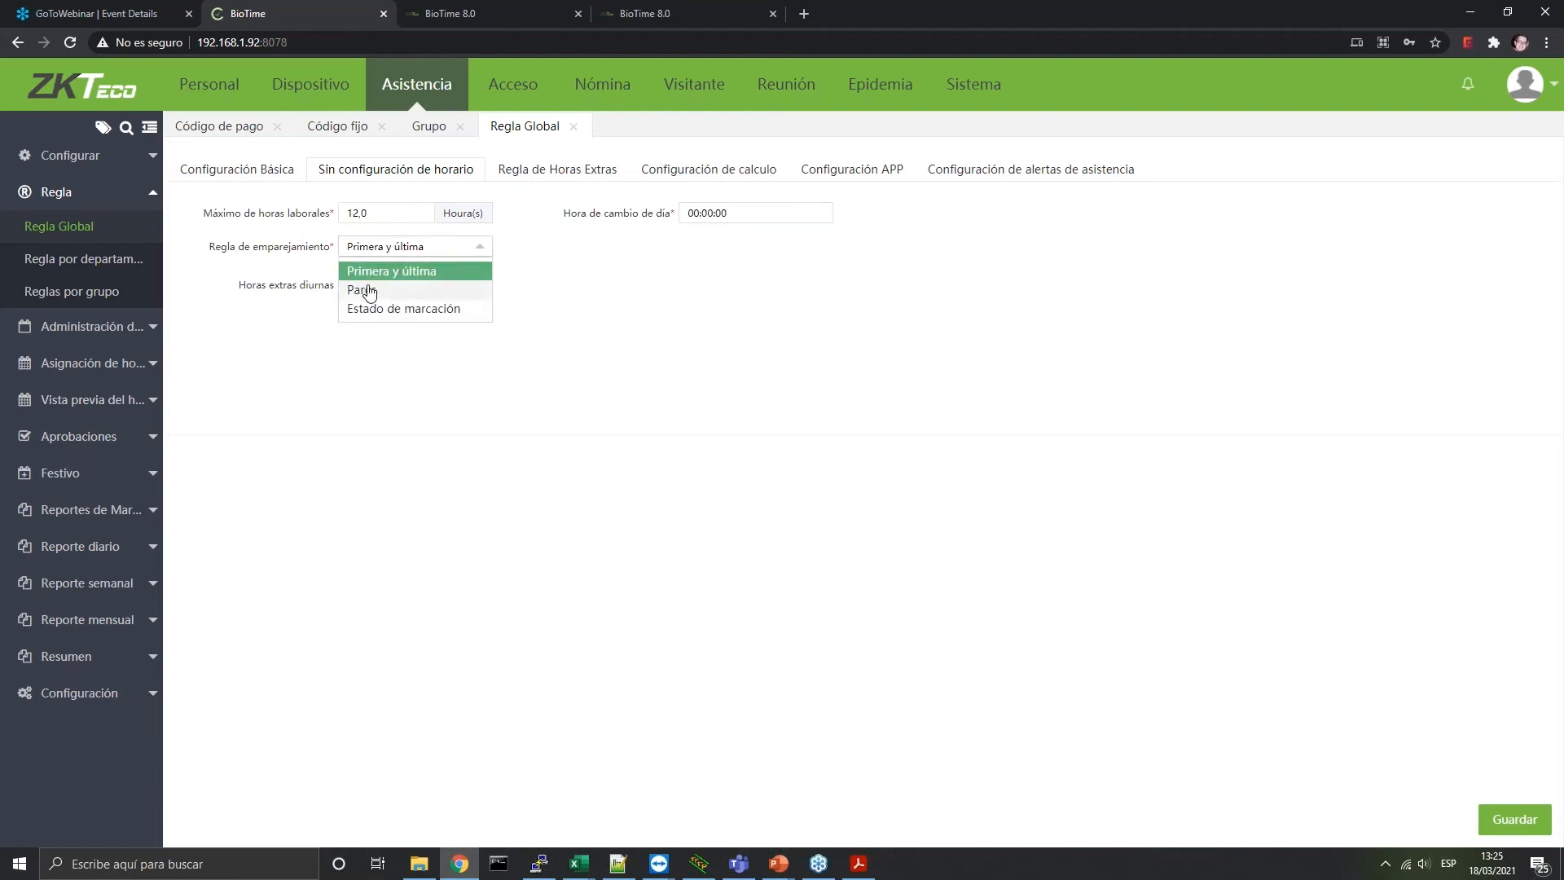
{"action": "left_click", "coordinate": [369, 291]}
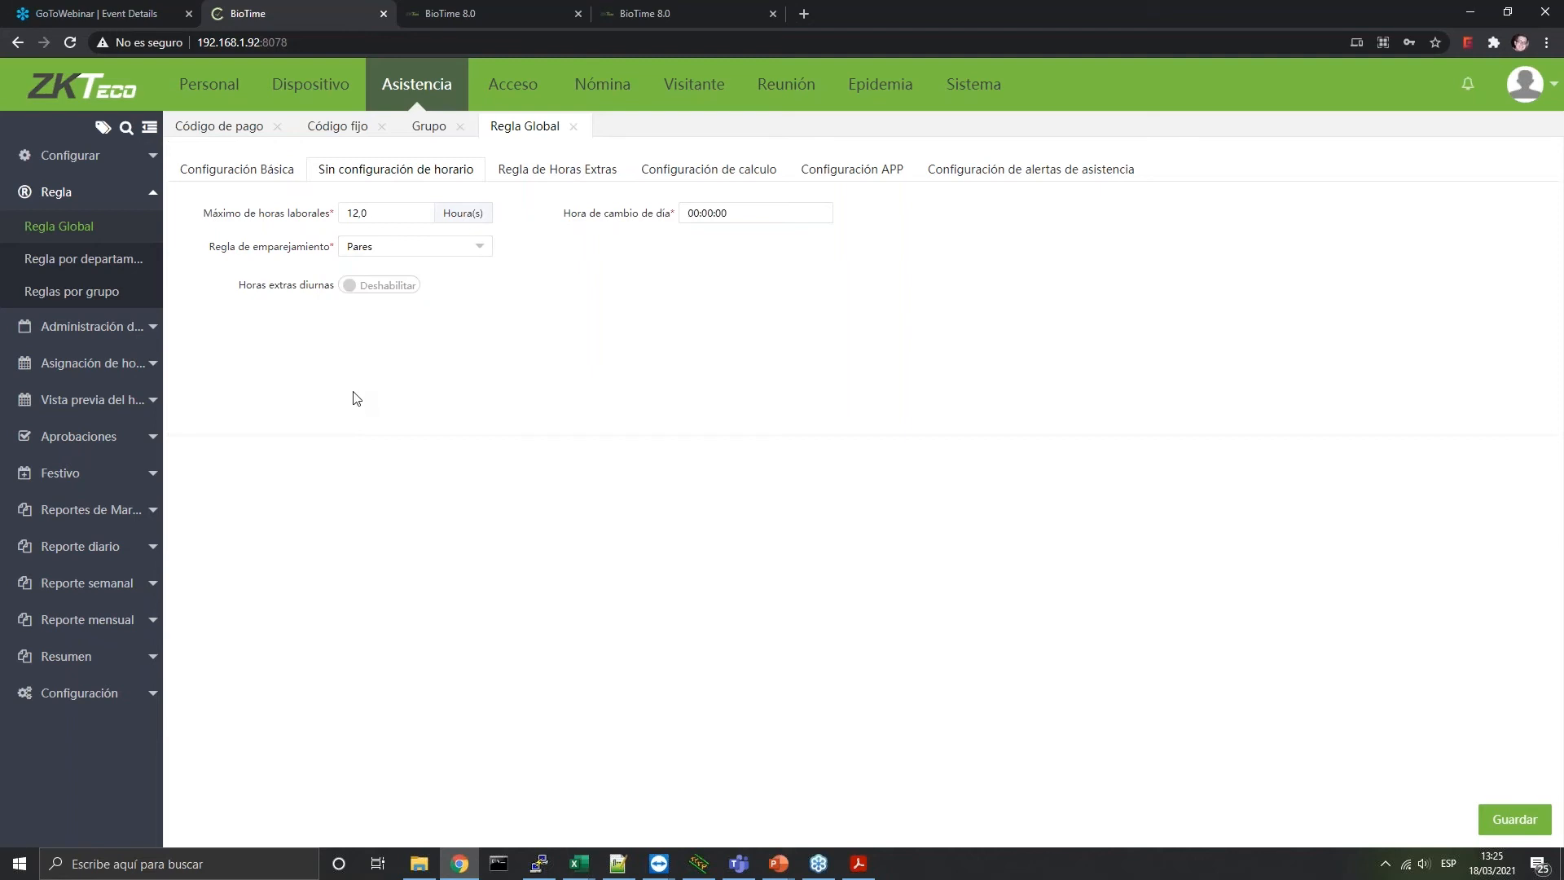
{"action": "left_click", "coordinate": [347, 288]}
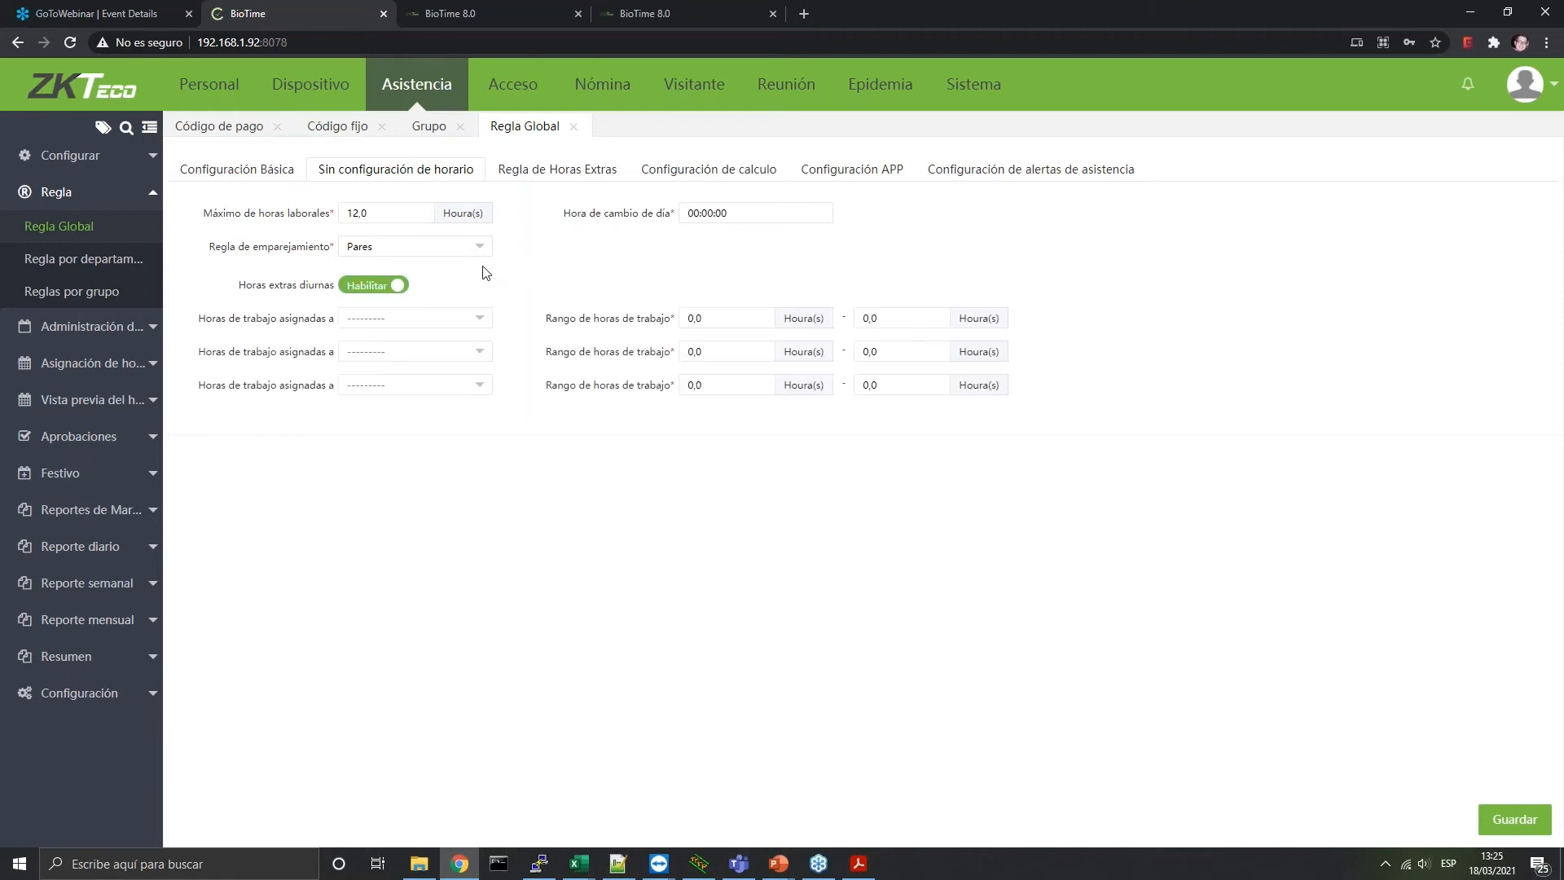
{"action": "left_click", "coordinate": [441, 327]}
{"action": "left_click", "coordinate": [382, 361]}
{"action": "left_click", "coordinate": [391, 319]}
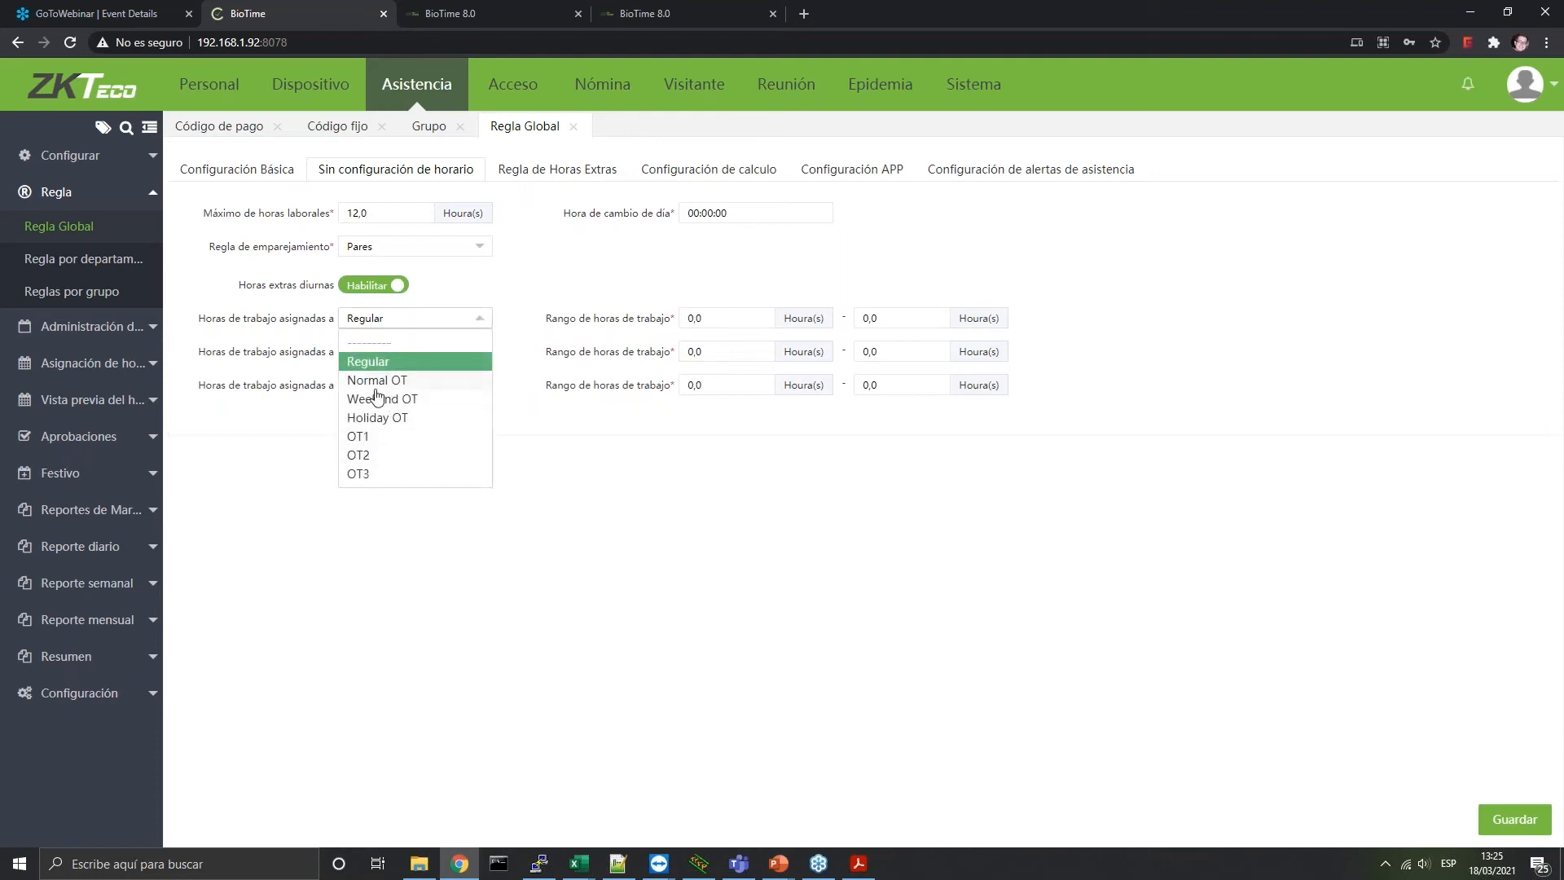
{"action": "left_click", "coordinate": [385, 296]}
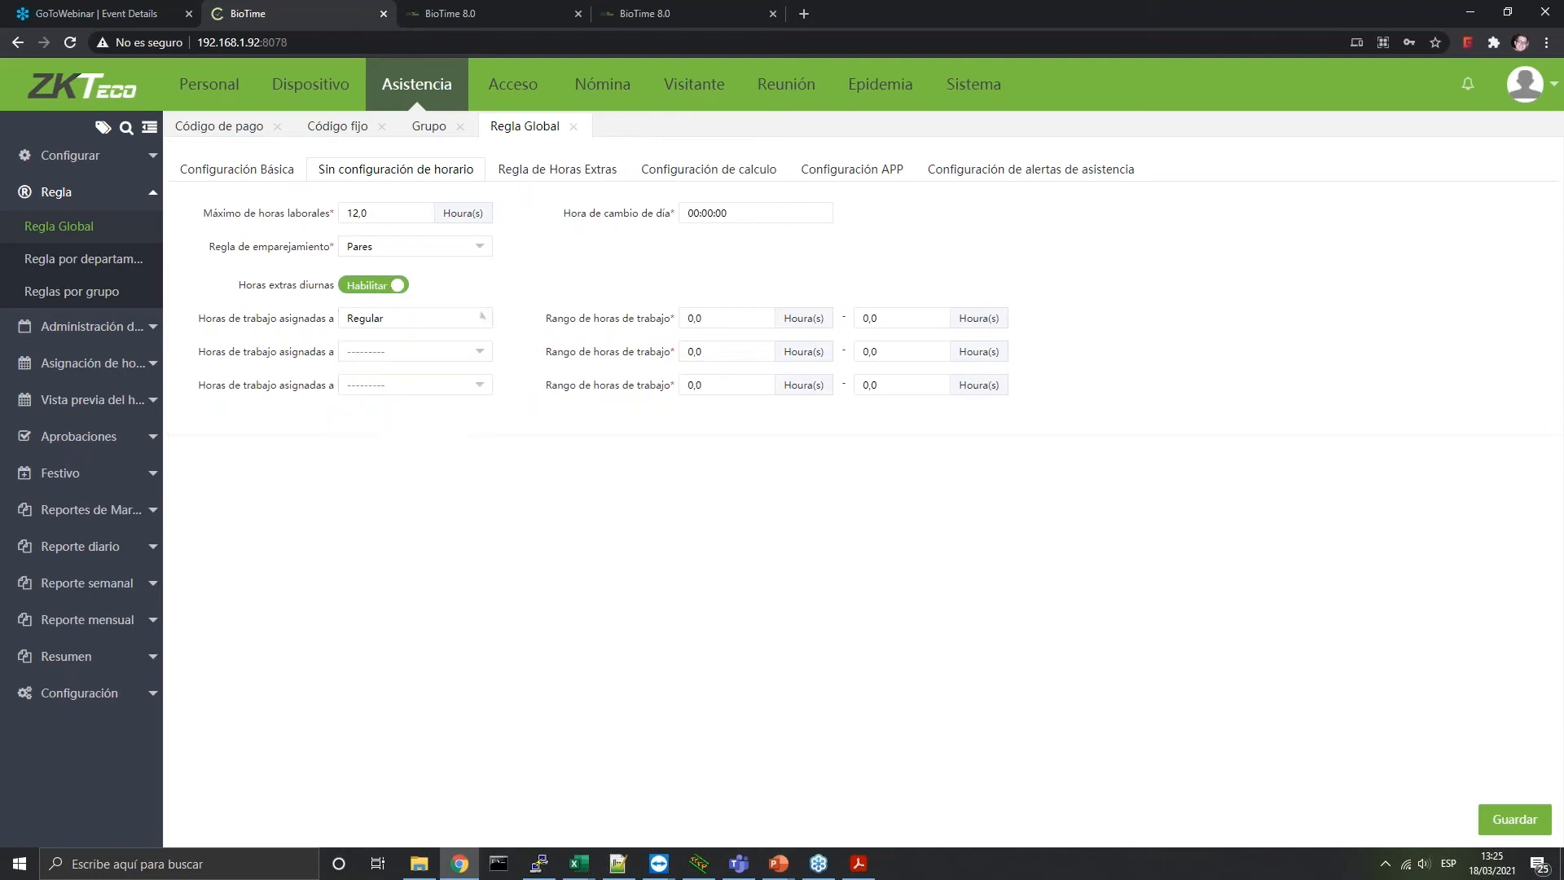
{"action": "left_click", "coordinate": [383, 287]}
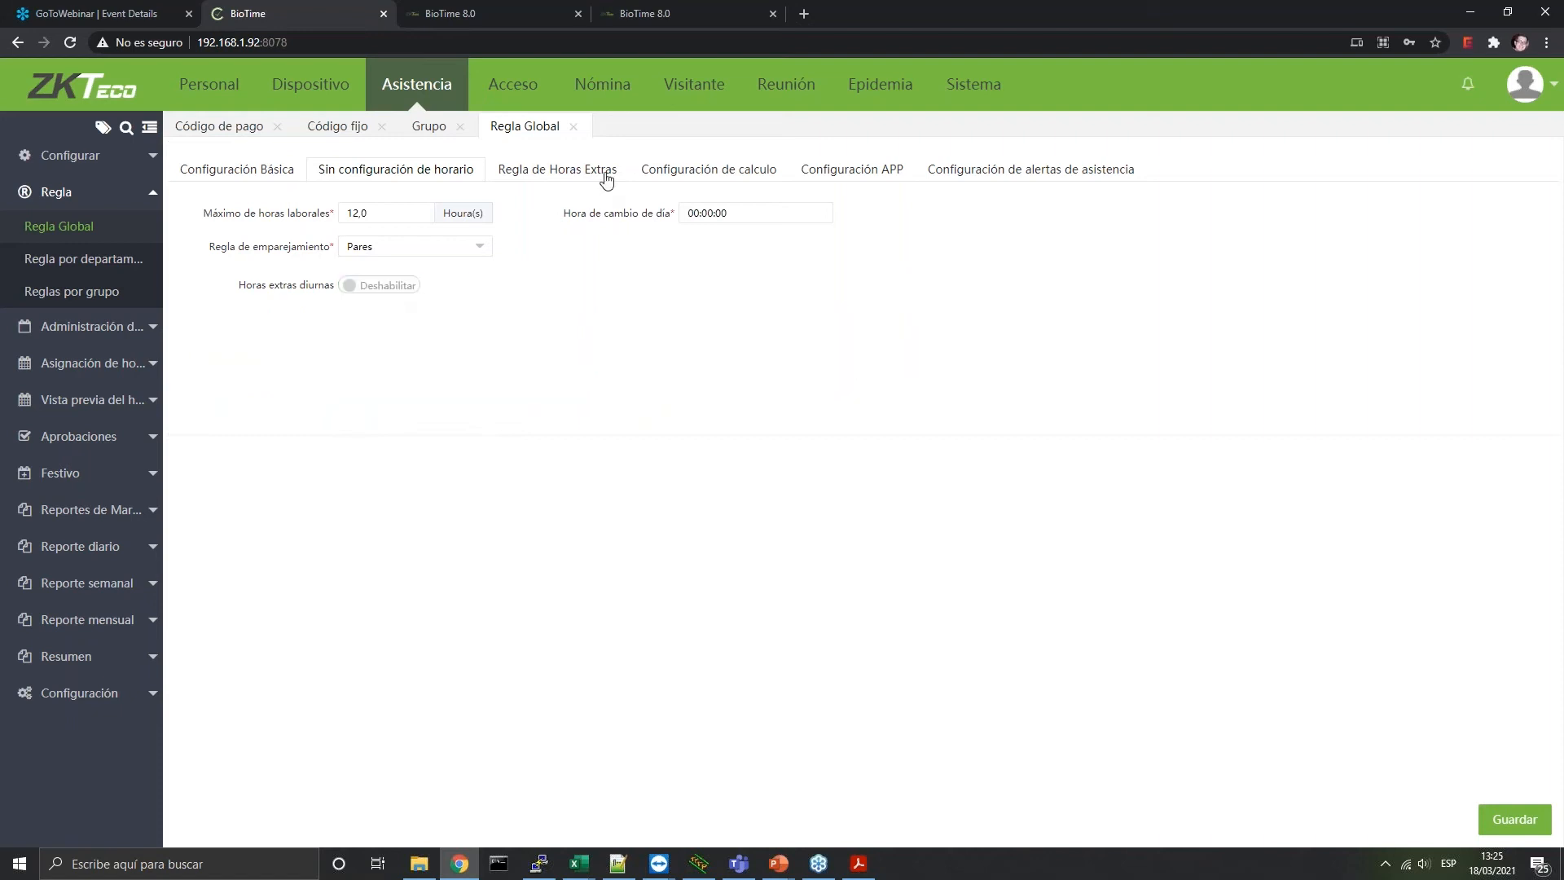
Keep Calcular HE as the overtime rule with weekend and holiday overtime both disabled
{"action": "left_click", "coordinate": [603, 171]}
{"action": "left_click", "coordinate": [466, 222]}
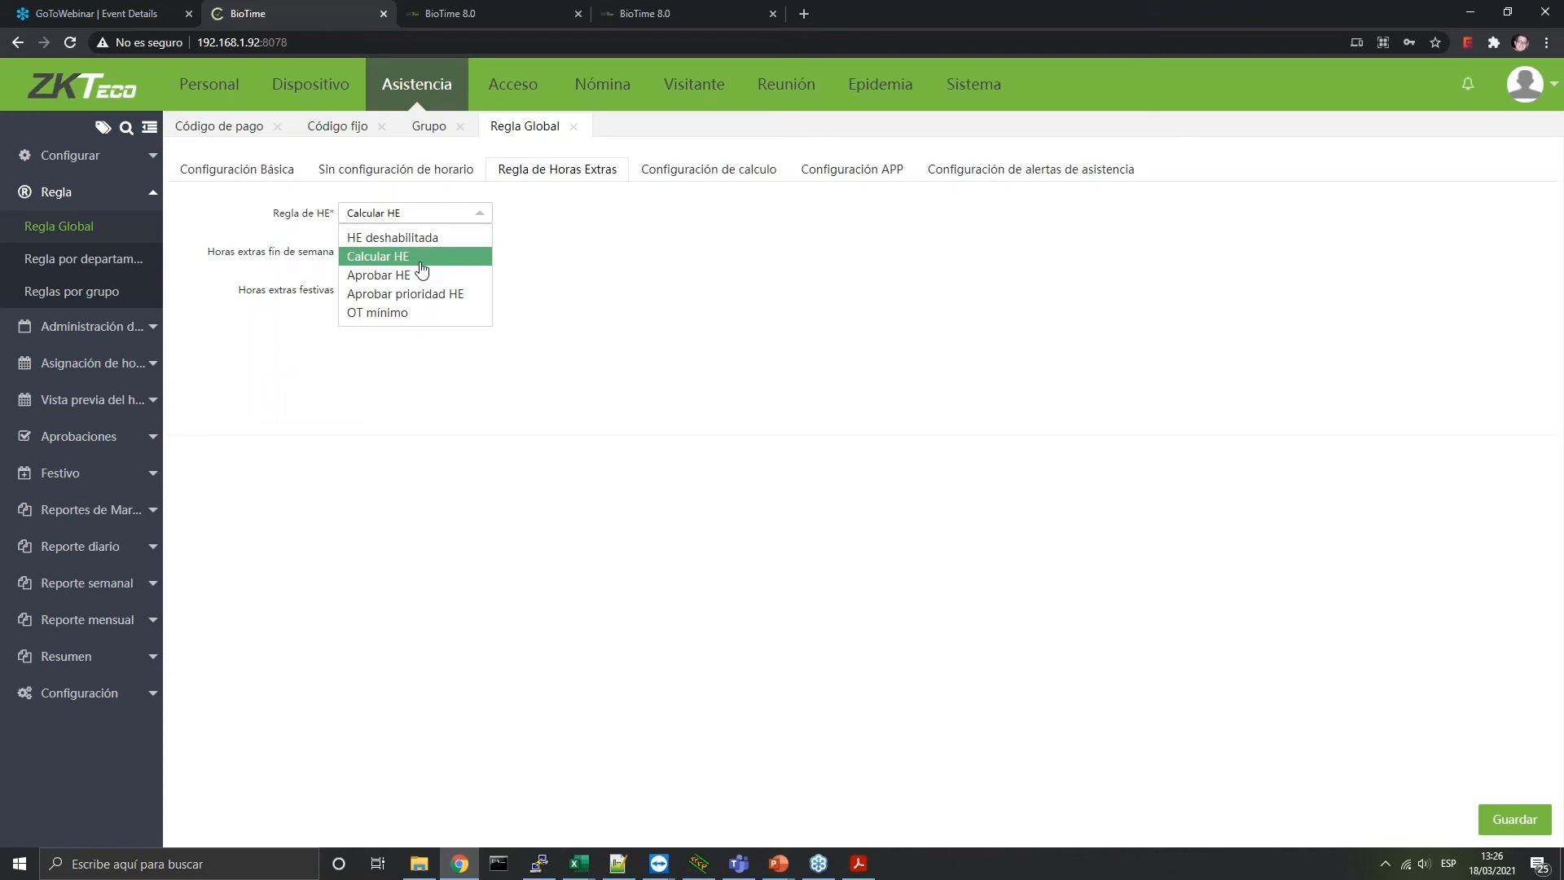
{"action": "left_click", "coordinate": [499, 451]}
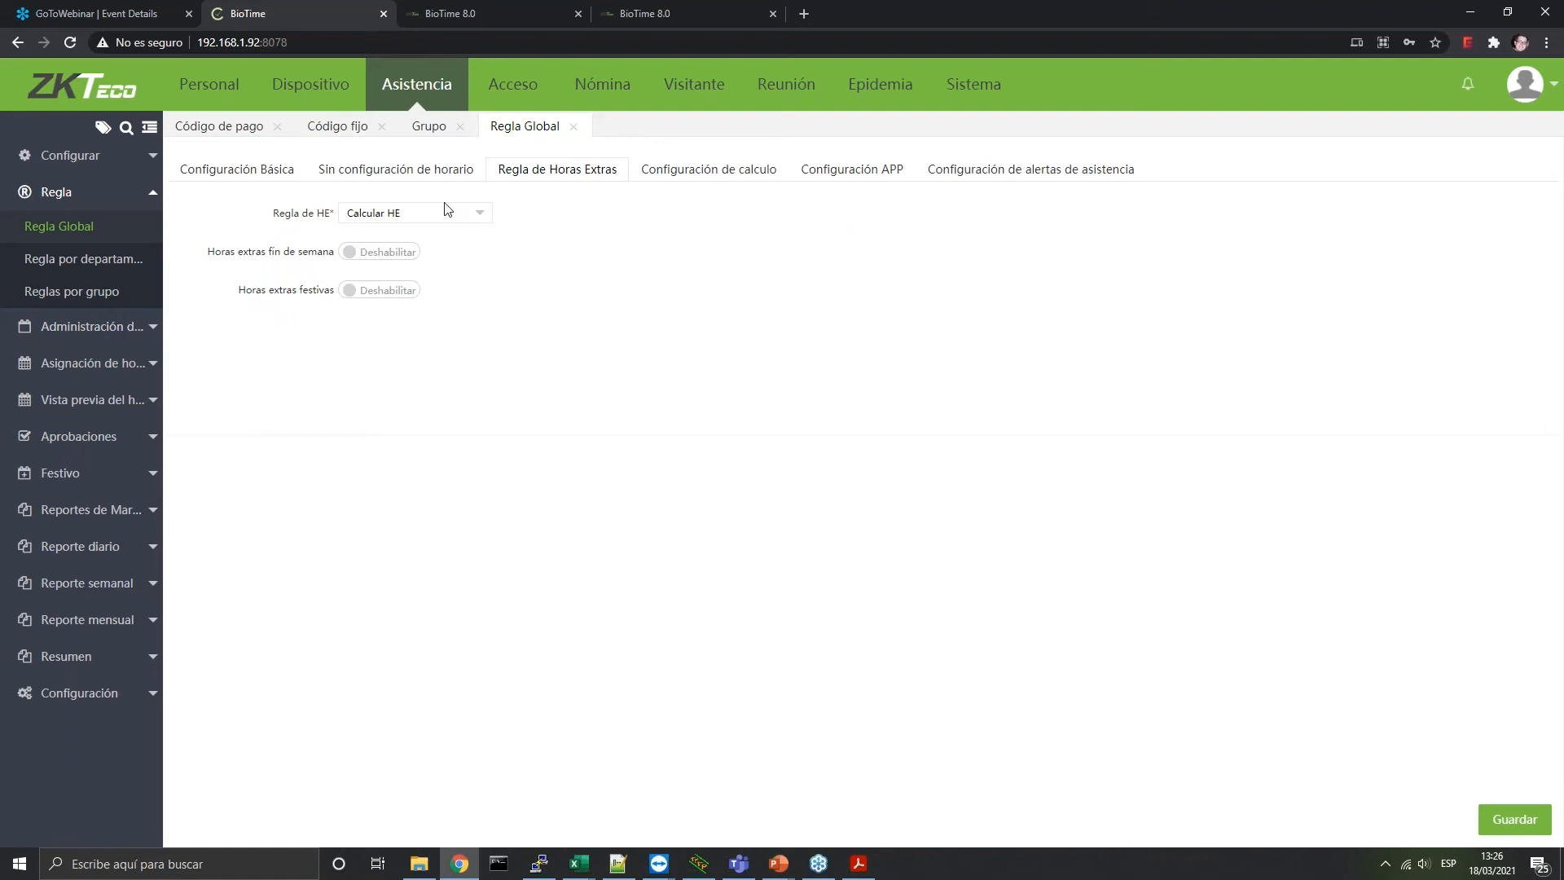
{"action": "left_click", "coordinate": [346, 252]}
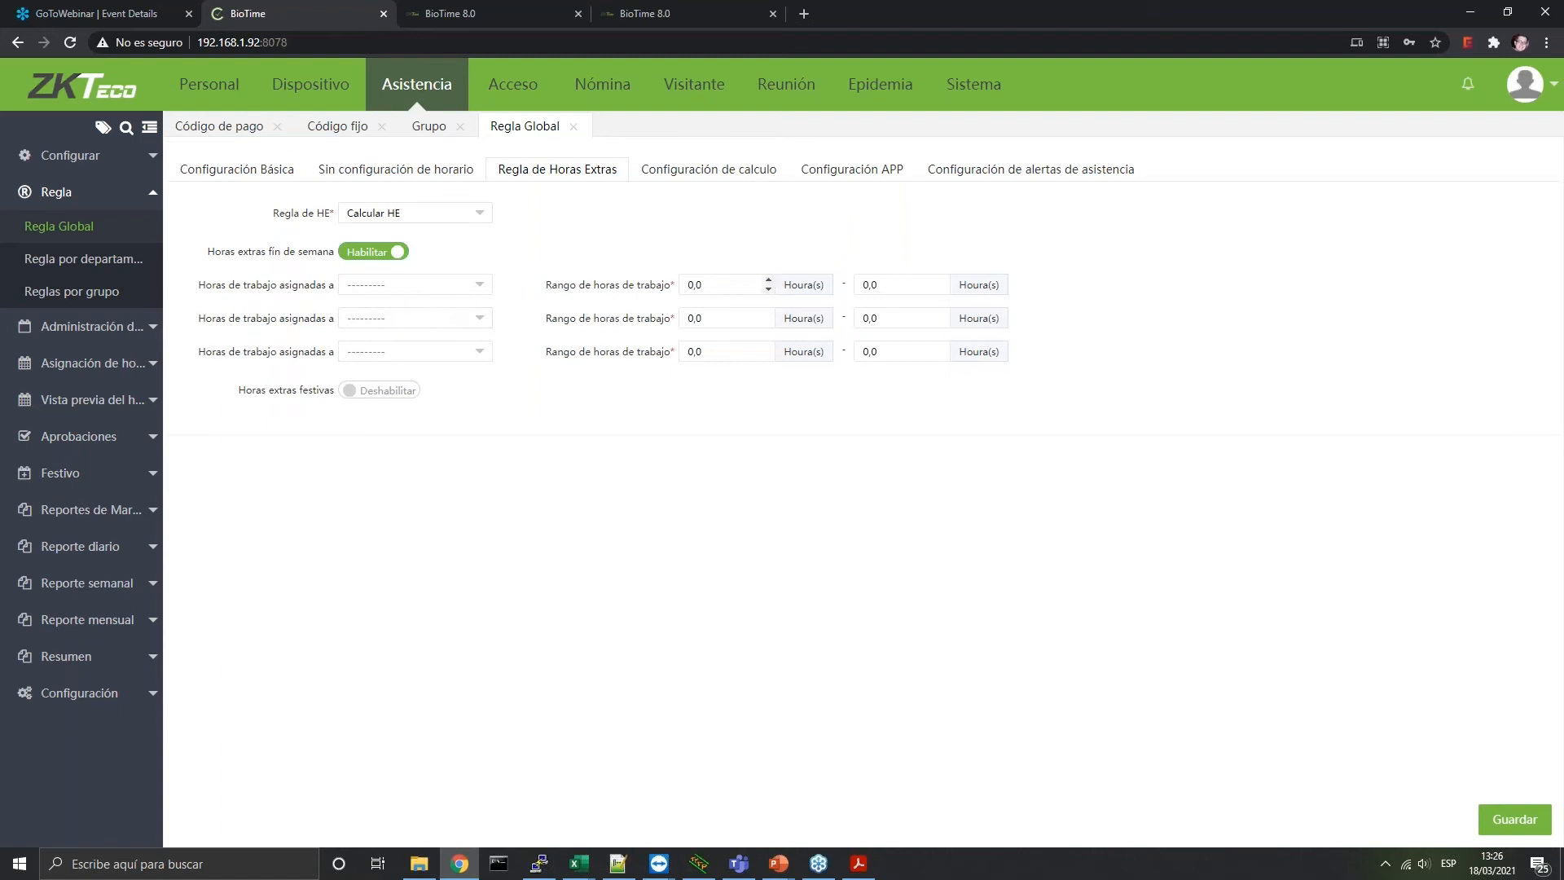
{"action": "left_click", "coordinate": [394, 389]}
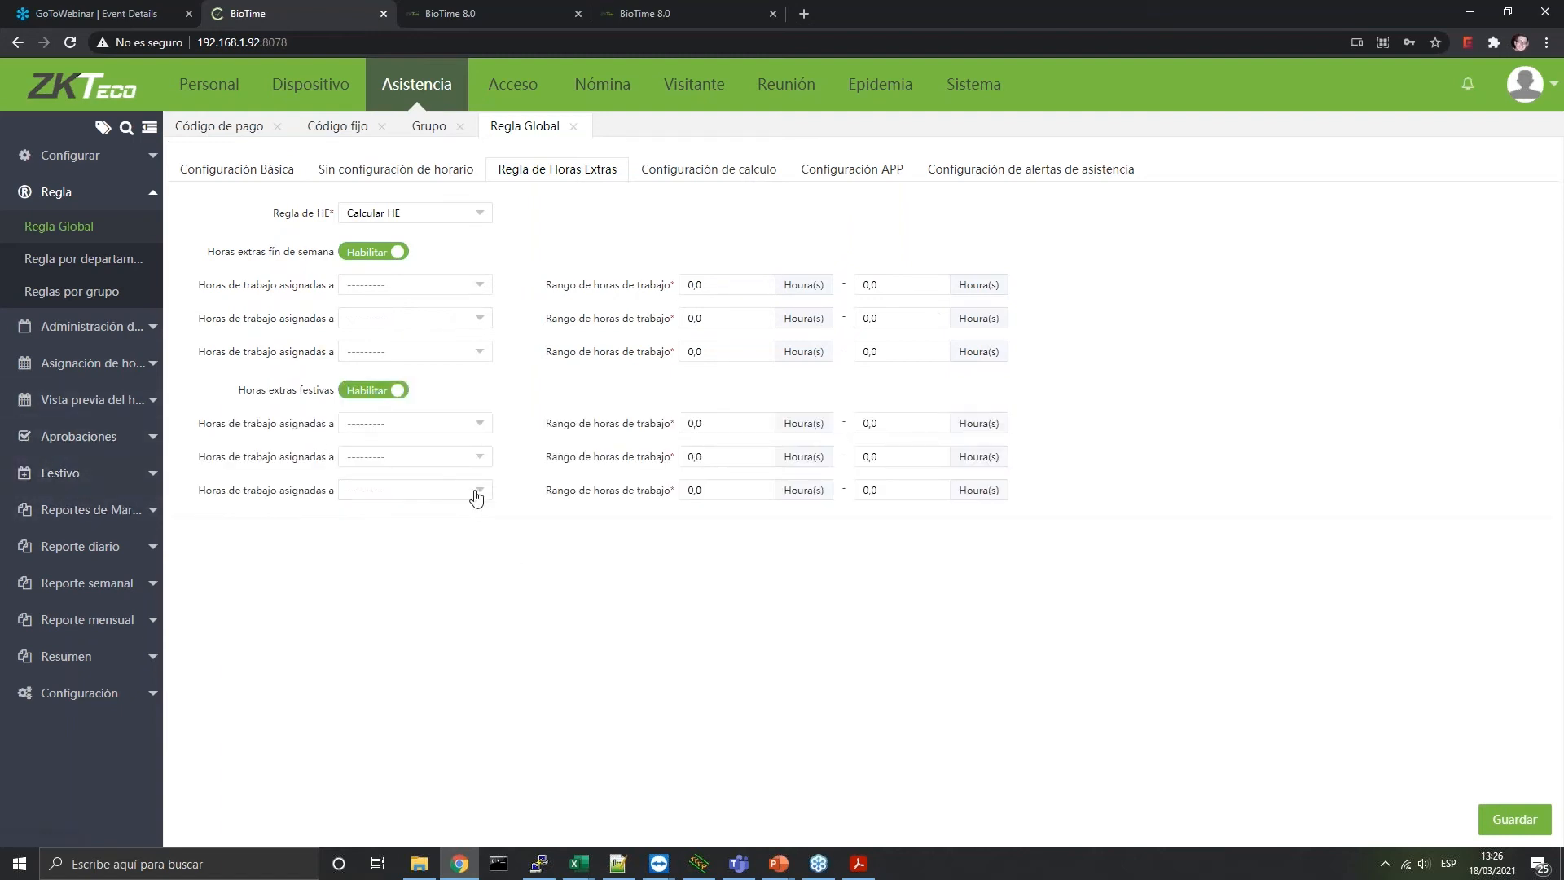
{"action": "left_click", "coordinate": [398, 391]}
{"action": "left_click", "coordinate": [386, 249]}
{"action": "left_click", "coordinate": [743, 173]}
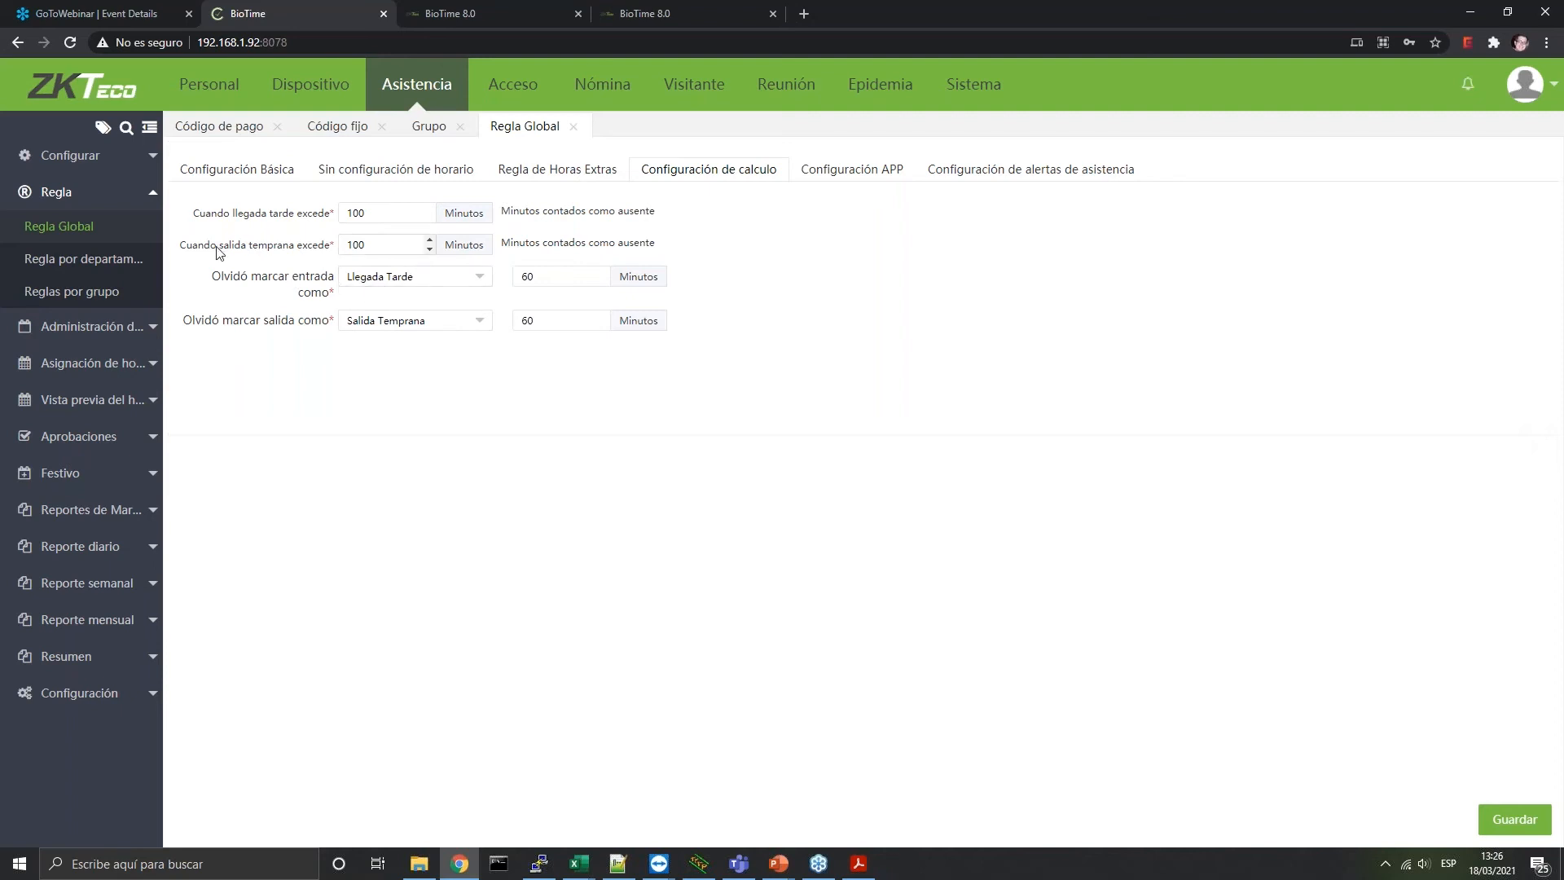
Make a forgotten check-in count as No completado
{"action": "left_click_drag", "start_coordinate": [374, 207], "coordinate": [318, 263]}
{"action": "left_click", "coordinate": [261, 246]}
{"action": "left_click", "coordinate": [402, 277]}
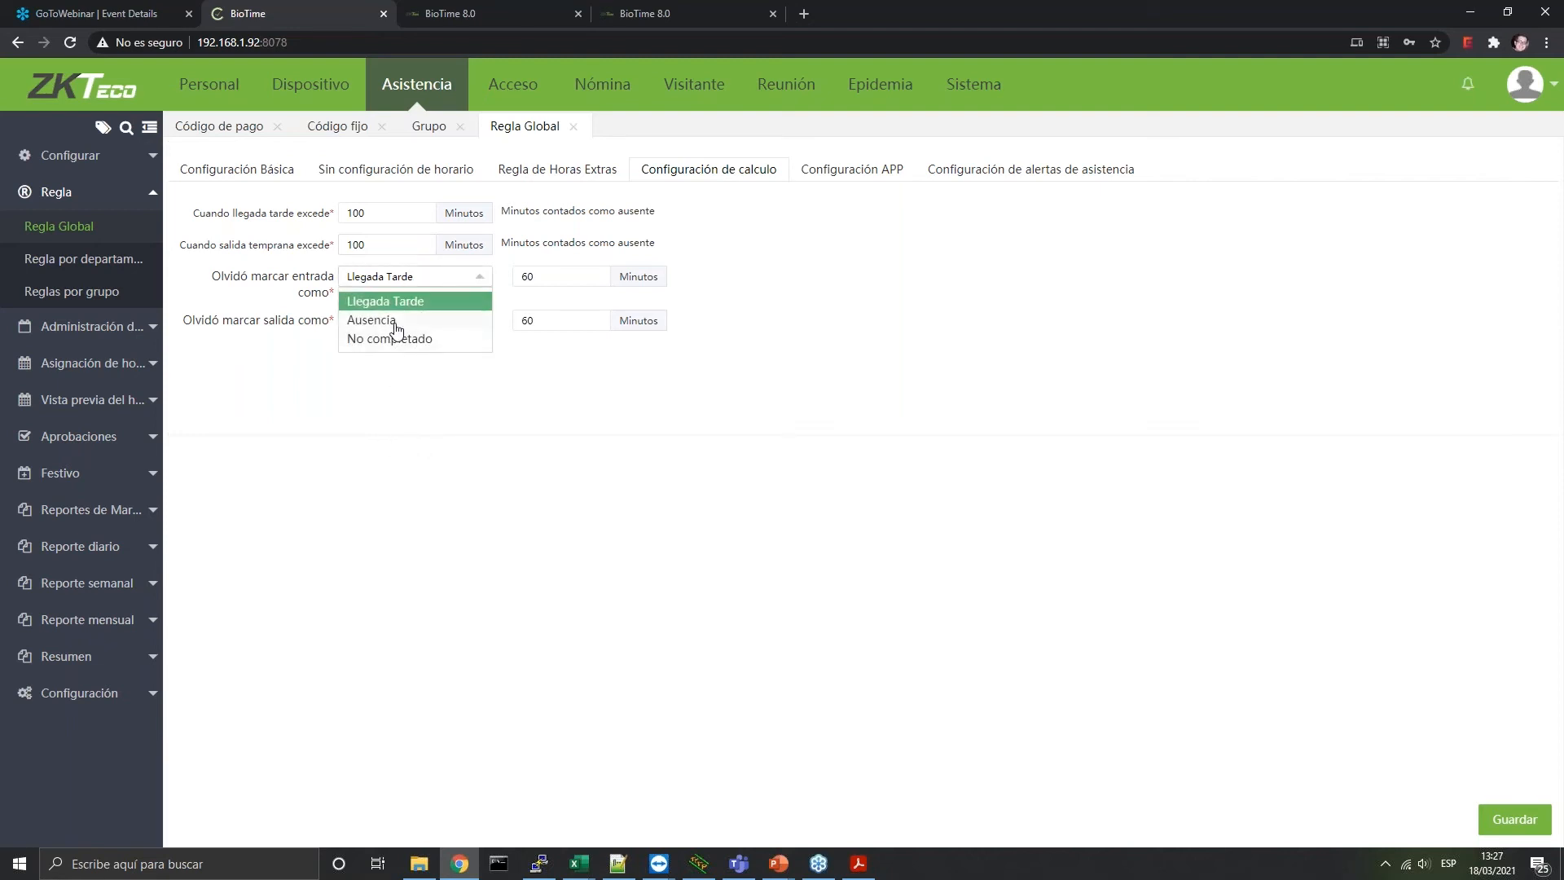
{"action": "left_click", "coordinate": [396, 323]}
{"action": "left_click", "coordinate": [466, 279]}
{"action": "left_click", "coordinate": [426, 342]}
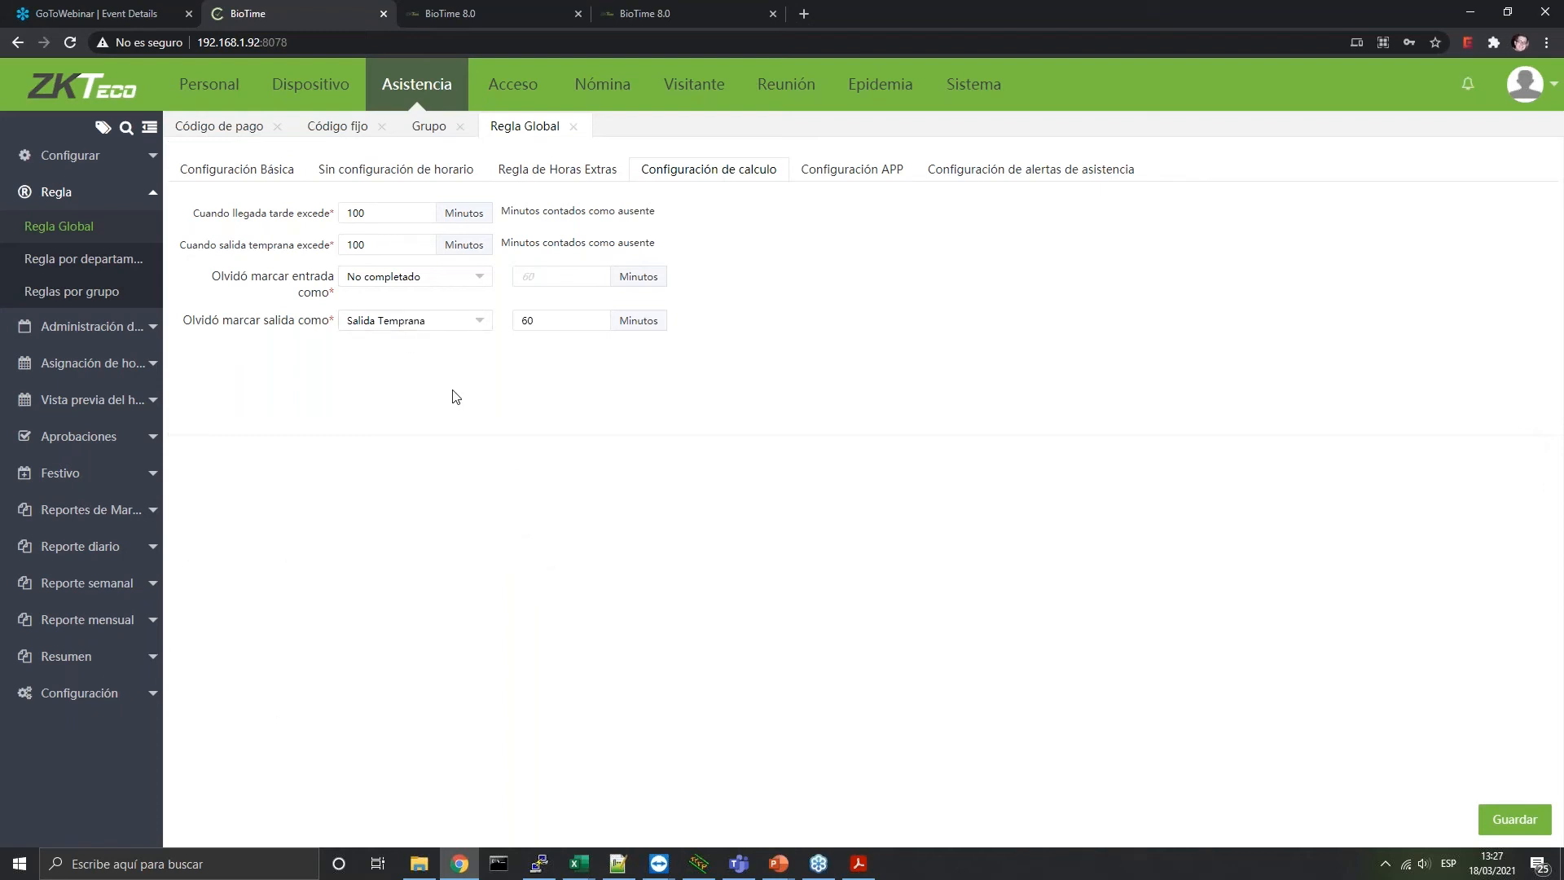
Make a forgotten check-out count as No completado, setting its minutes value to 0
{"action": "left_click", "coordinate": [398, 323]}
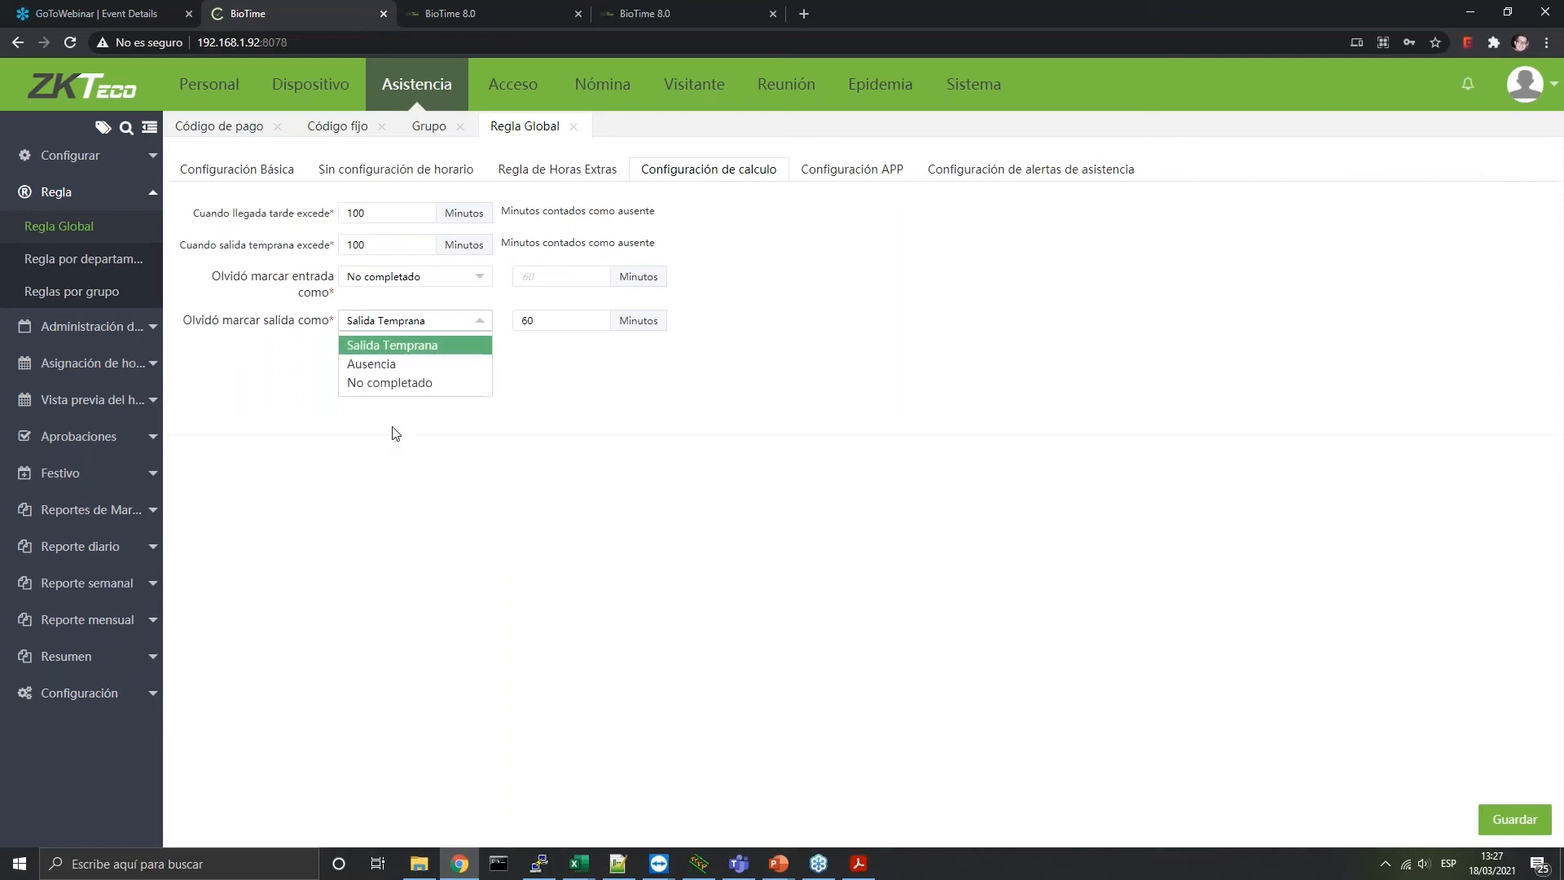
{"action": "left_click", "coordinate": [421, 352]}
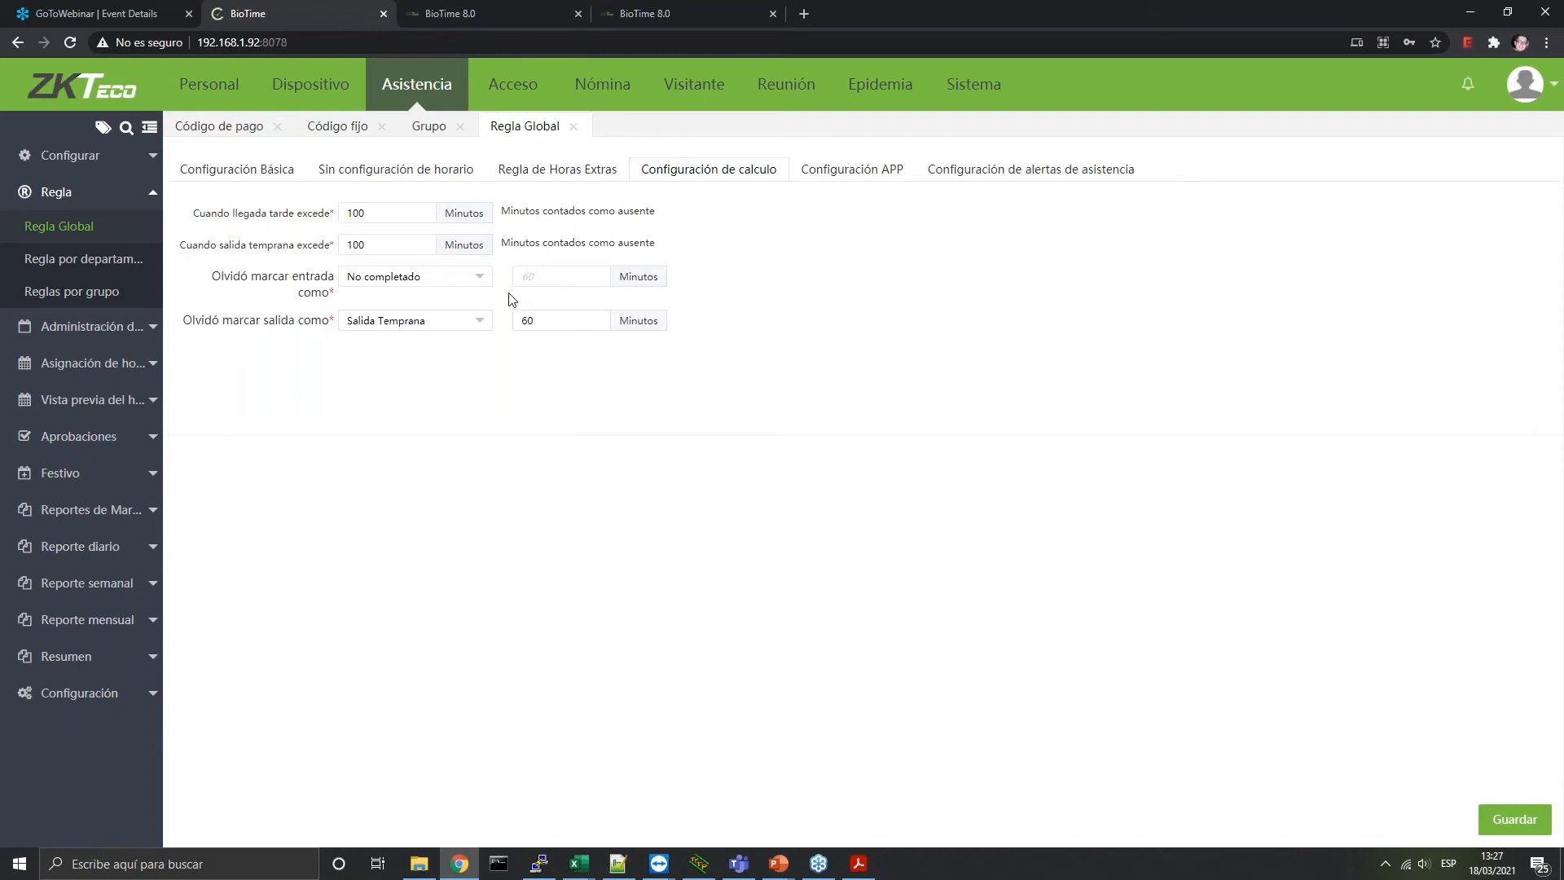
{"action": "double_click", "coordinate": [552, 321]}
{"action": "type", "text": "0"}
{"action": "left_click", "coordinate": [429, 326]}
{"action": "left_click", "coordinate": [467, 367]}
{"action": "left_click", "coordinate": [423, 321]}
{"action": "left_click", "coordinate": [379, 389]}
{"action": "left_click", "coordinate": [852, 175]}
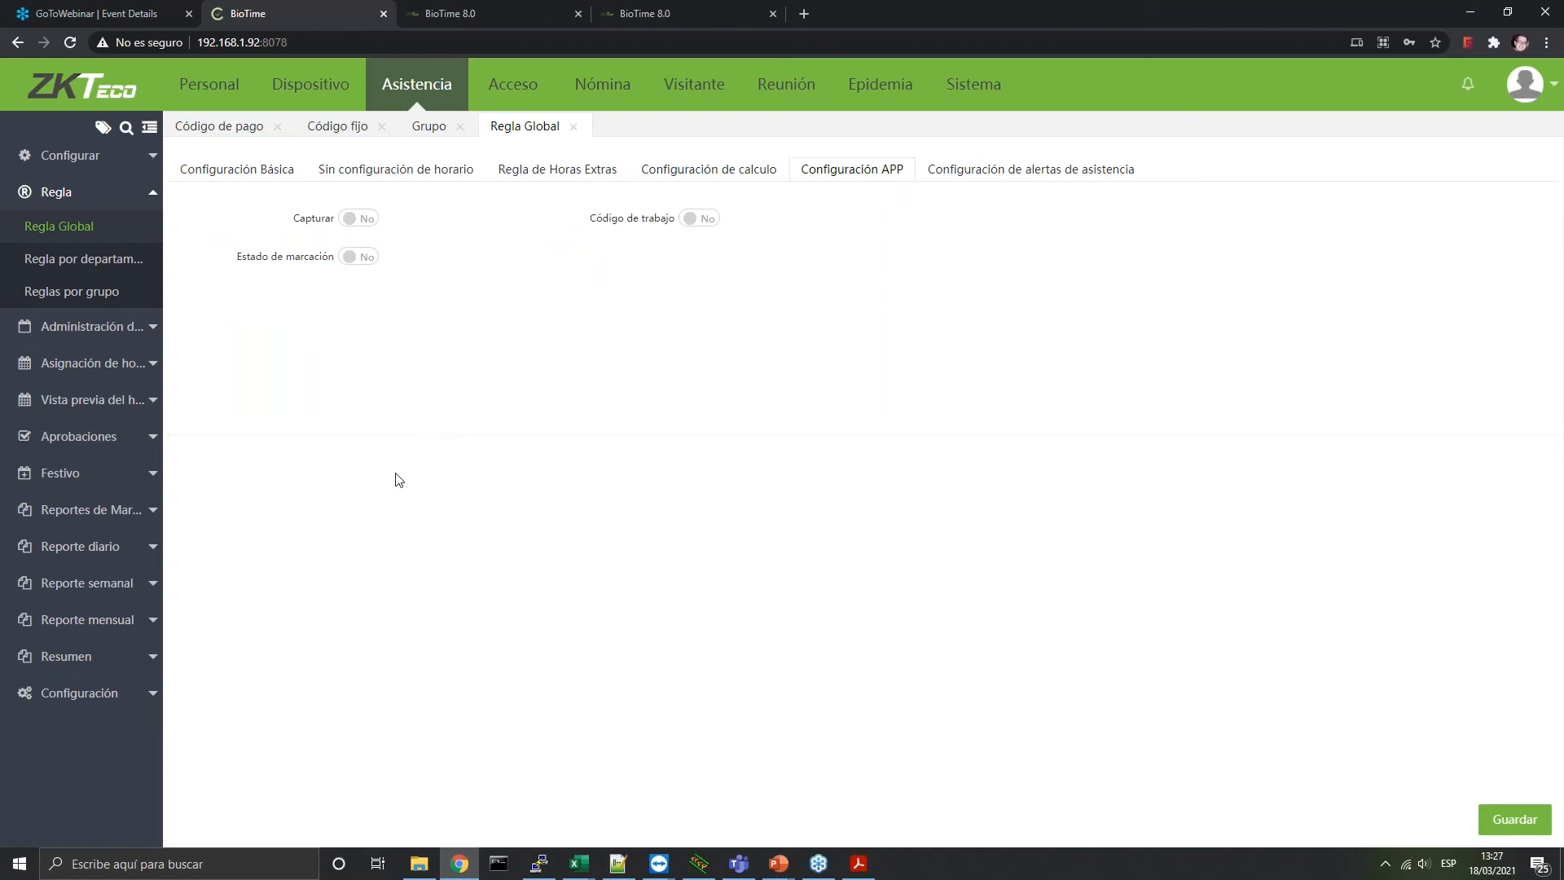
Keep the Capturar photo option switched off, then view the attendance alert settings
{"action": "left_click", "coordinate": [370, 230]}
{"action": "left_click", "coordinate": [360, 218]}
{"action": "left_click", "coordinate": [1043, 181]}
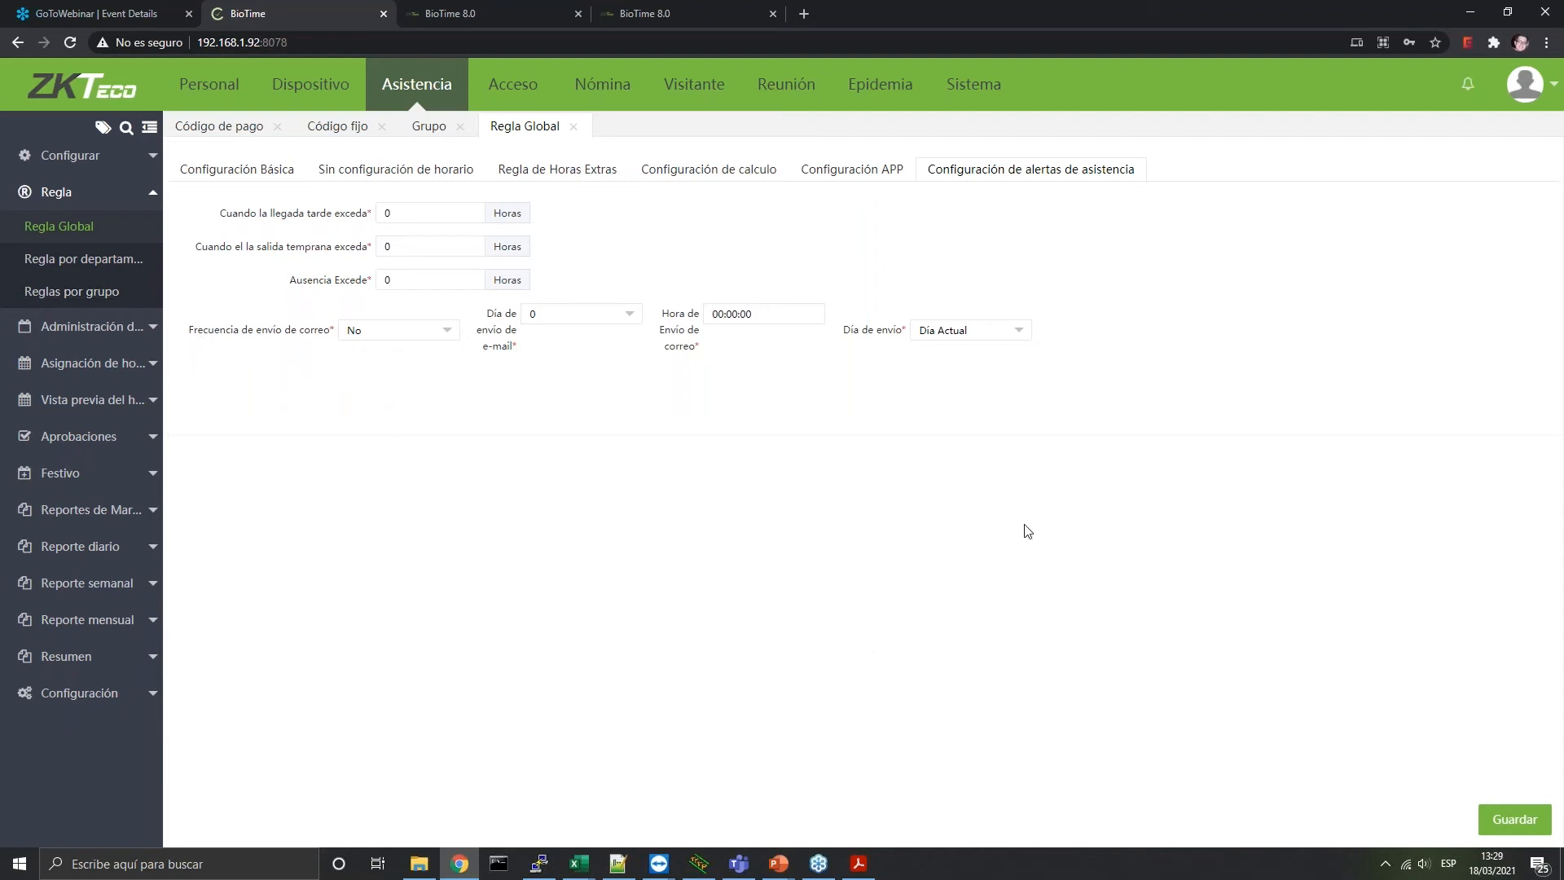
Leave alert e-mail frequency at No, review department and group rules, and expand Administración de horarios
{"action": "left_click", "coordinate": [420, 334]}
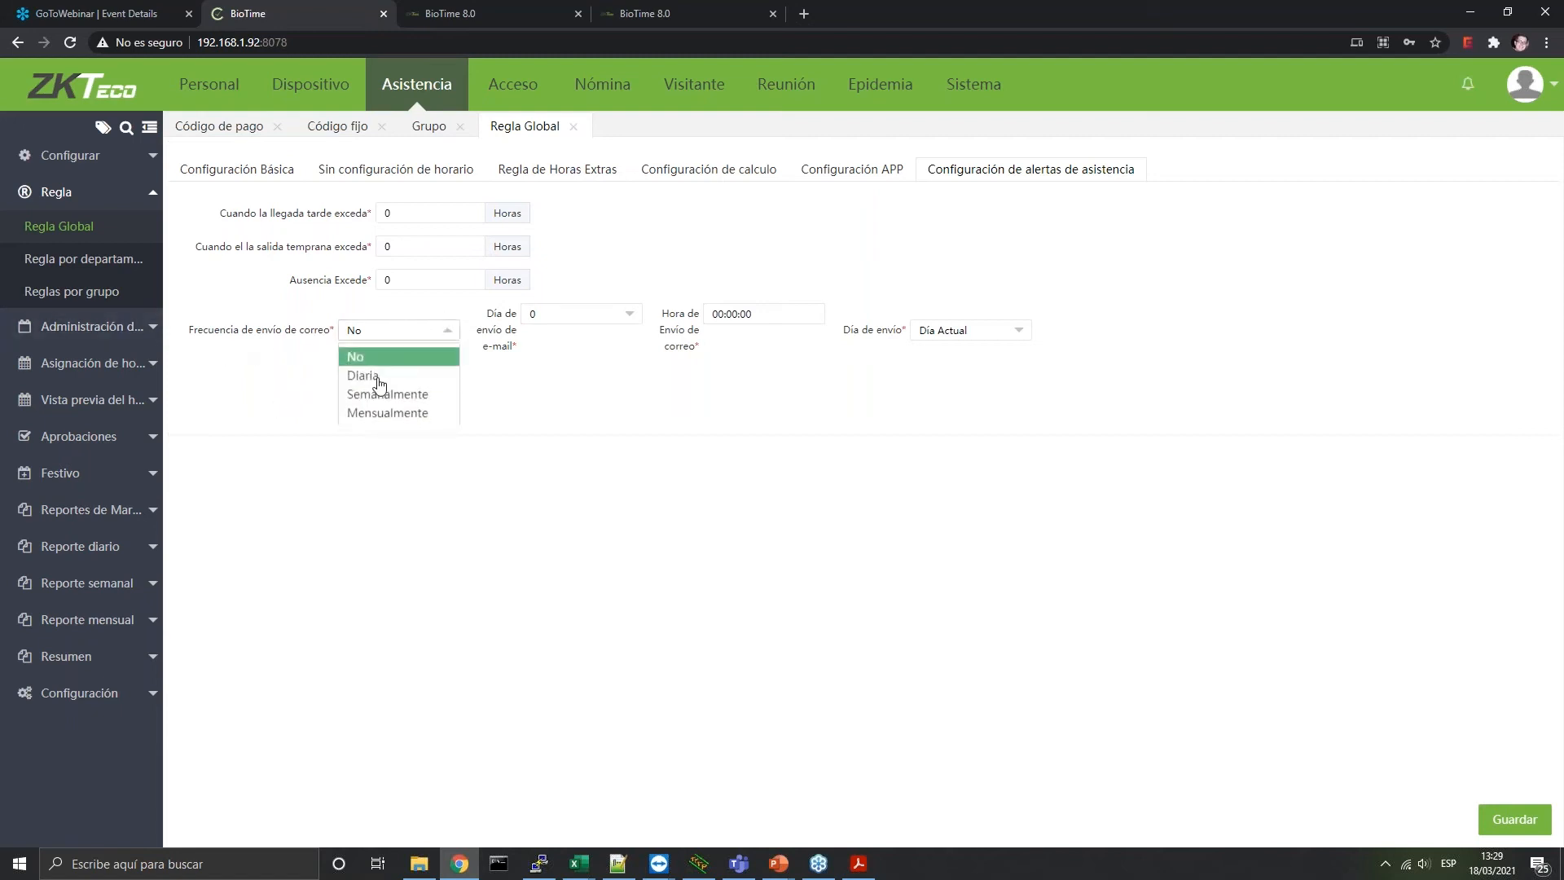
{"action": "left_click", "coordinate": [324, 621]}
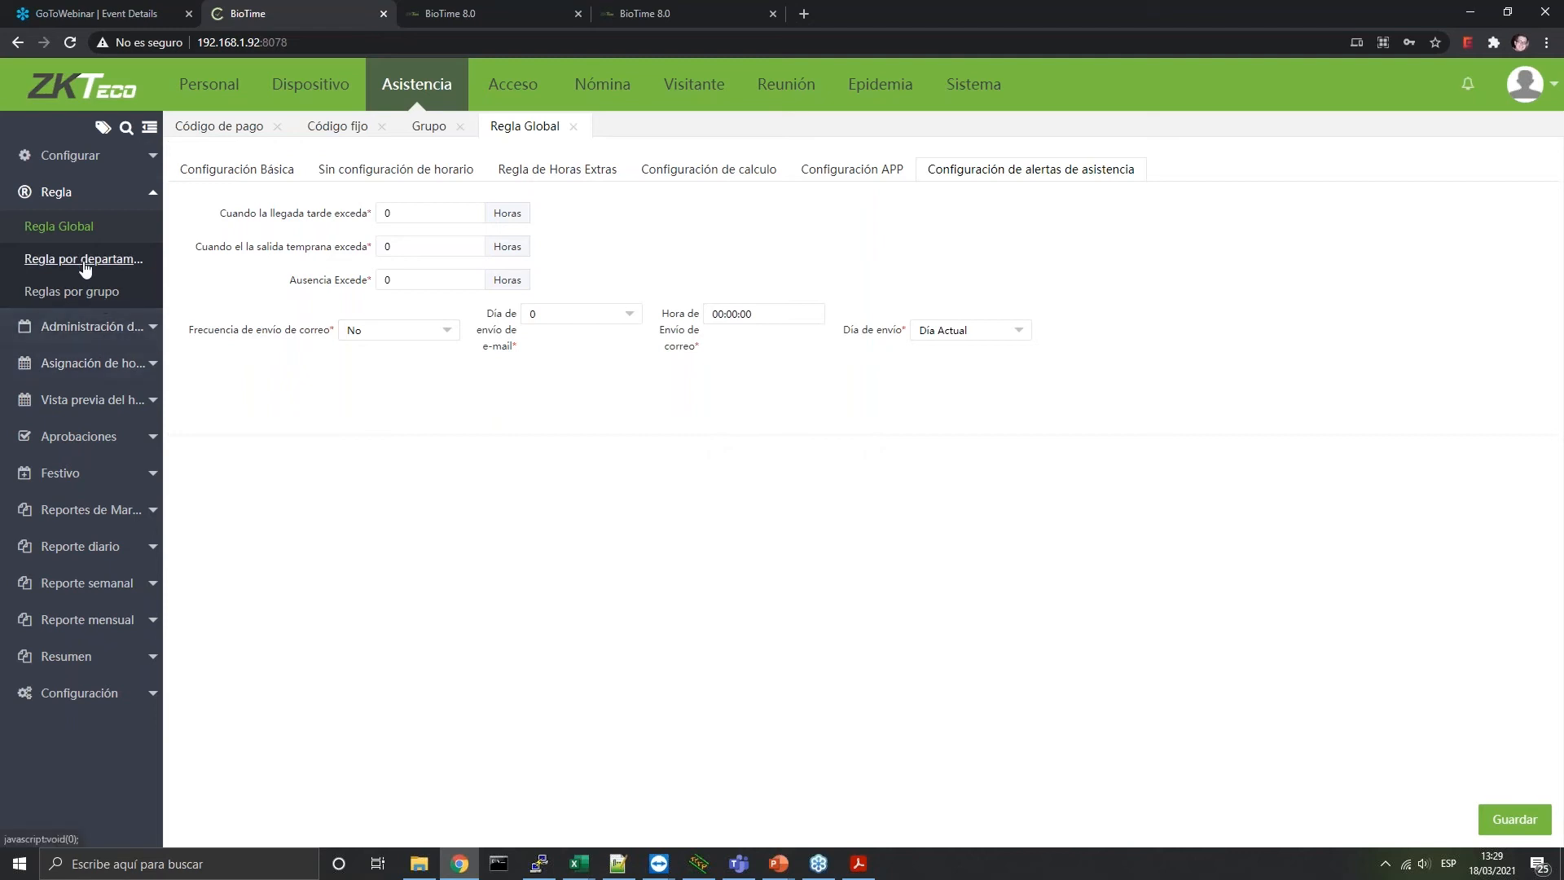
{"action": "left_click", "coordinate": [131, 259]}
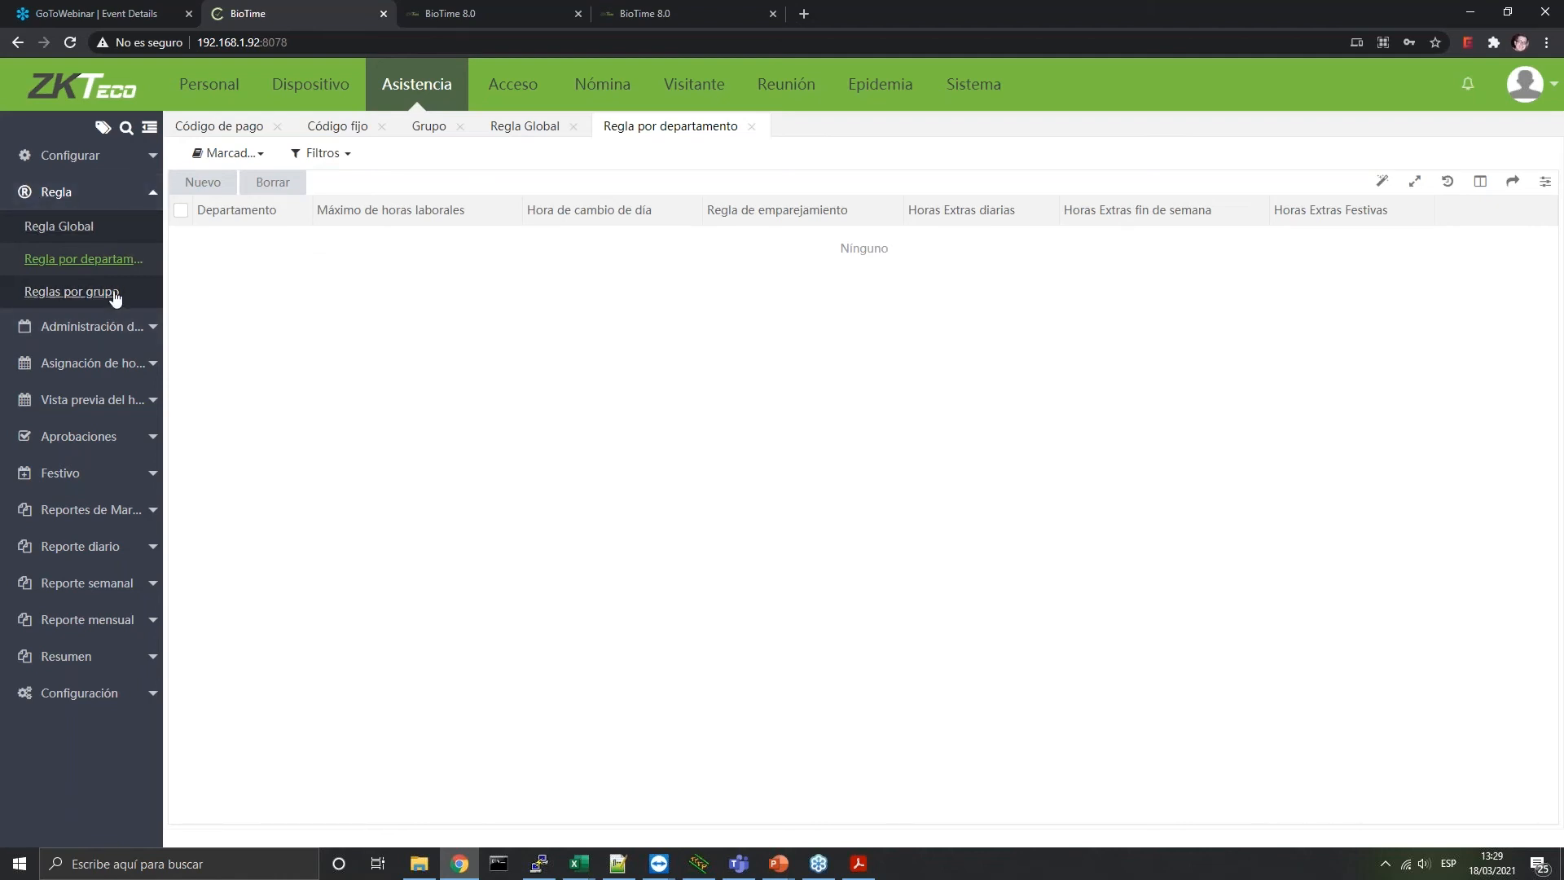
{"action": "left_click", "coordinate": [115, 296]}
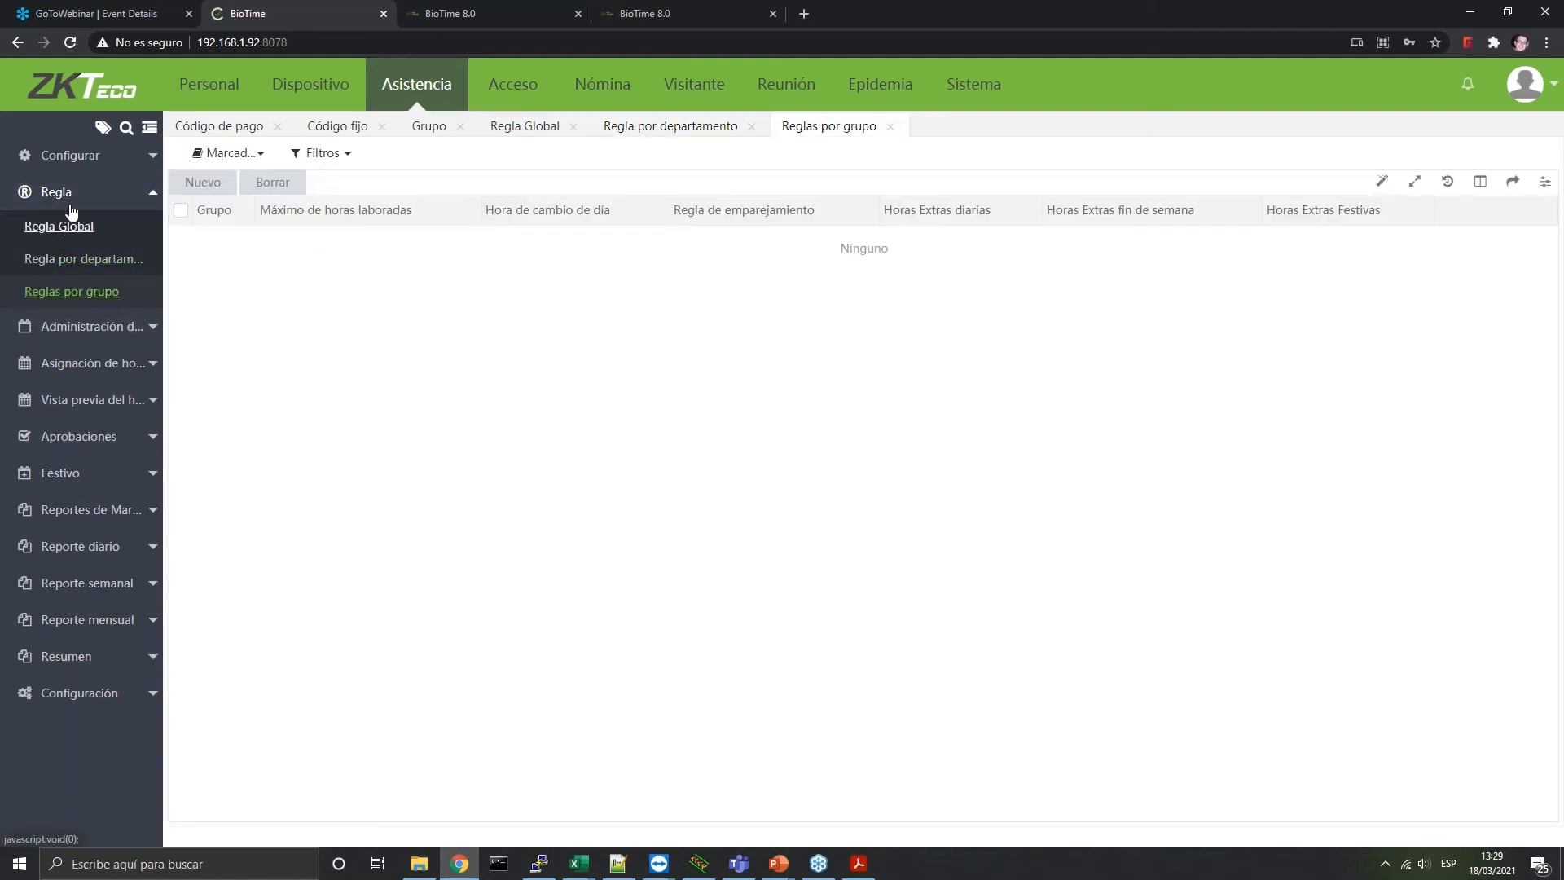
{"action": "left_click", "coordinate": [72, 205]}
{"action": "left_click", "coordinate": [83, 236]}
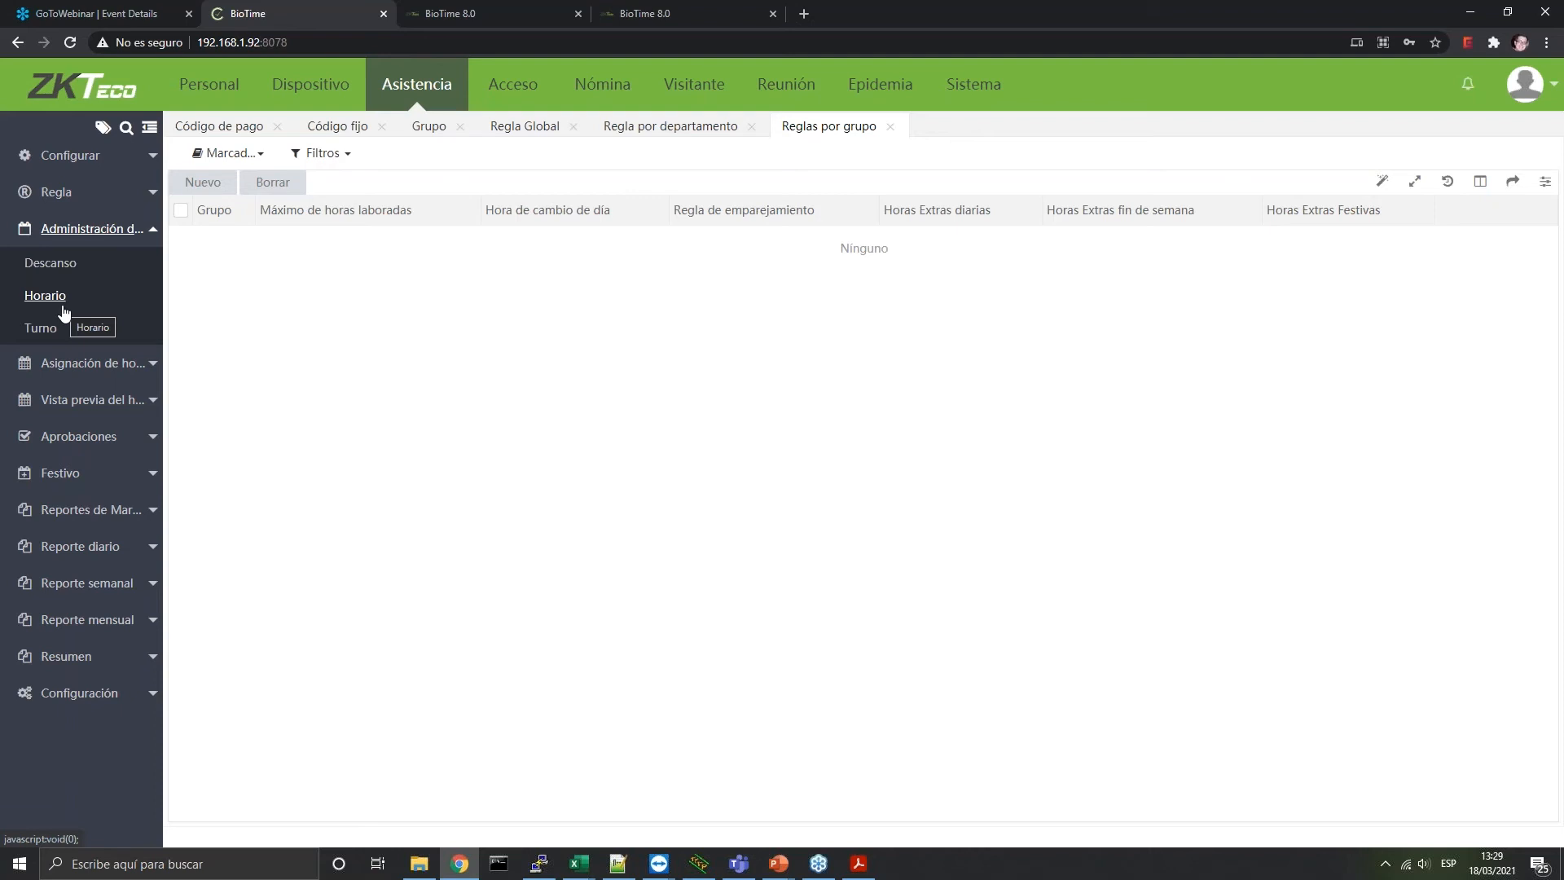
Start a new break from the Descanso list
{"action": "left_click", "coordinate": [71, 264]}
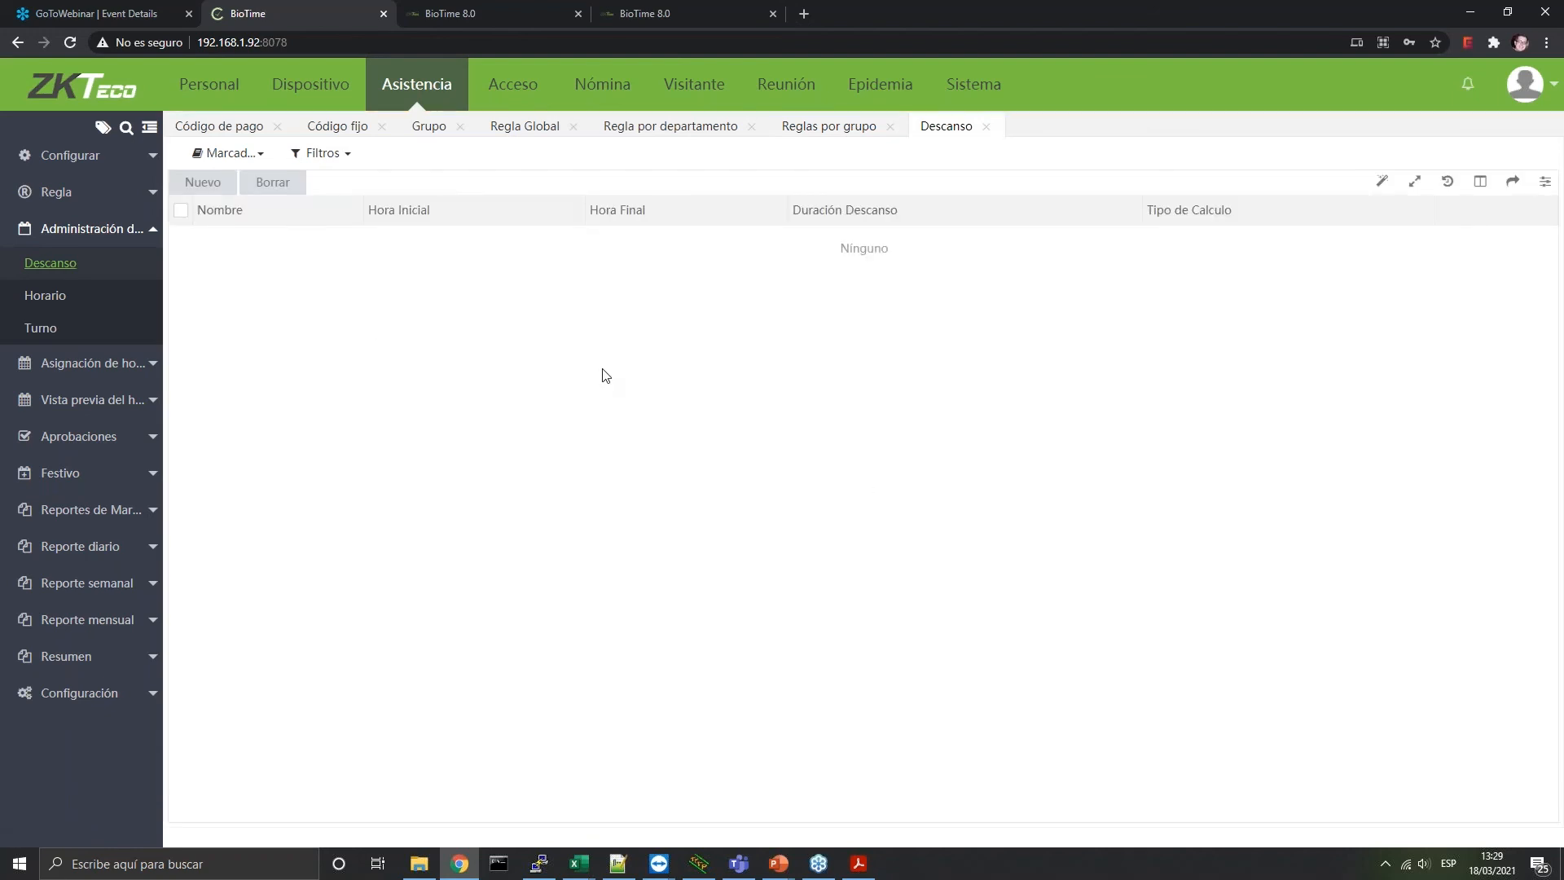
{"action": "left_click", "coordinate": [204, 182]}
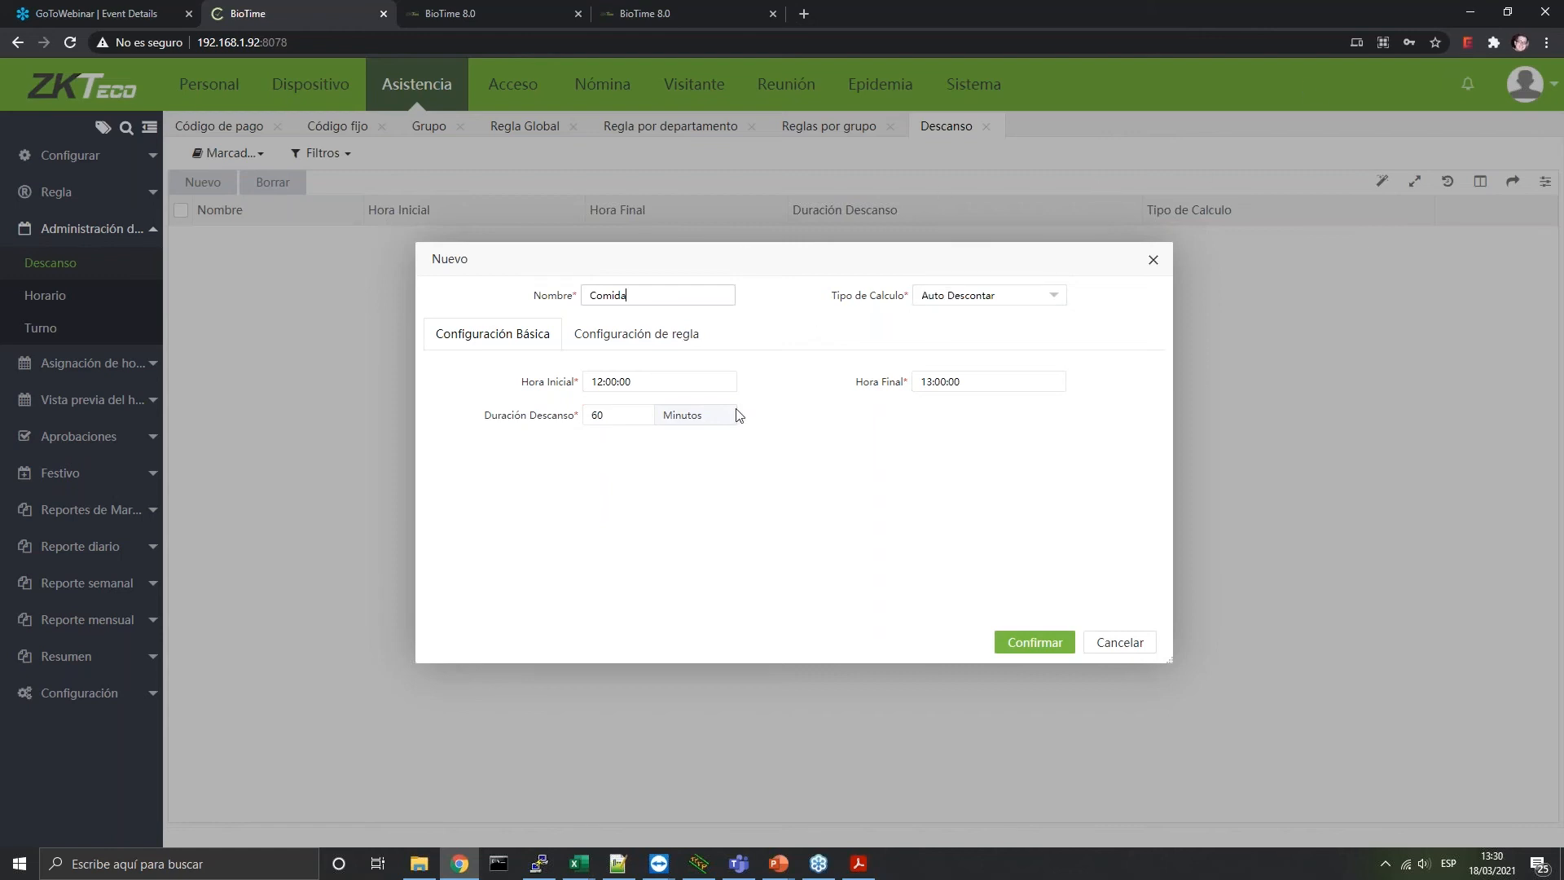
{"action": "left_click", "coordinate": [944, 298]}
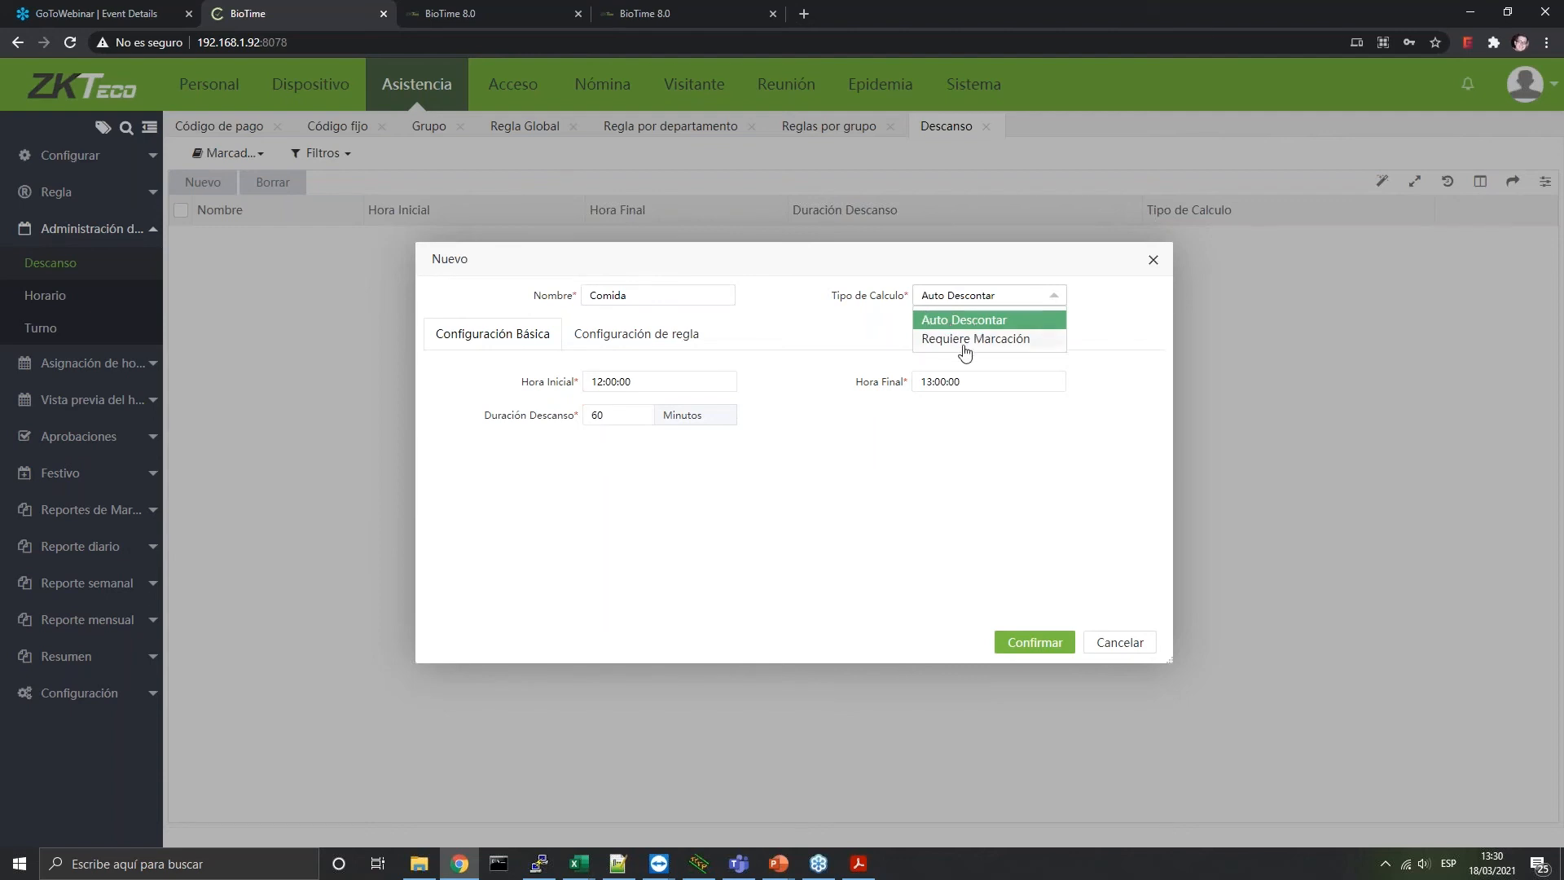
{"action": "left_click", "coordinate": [977, 324]}
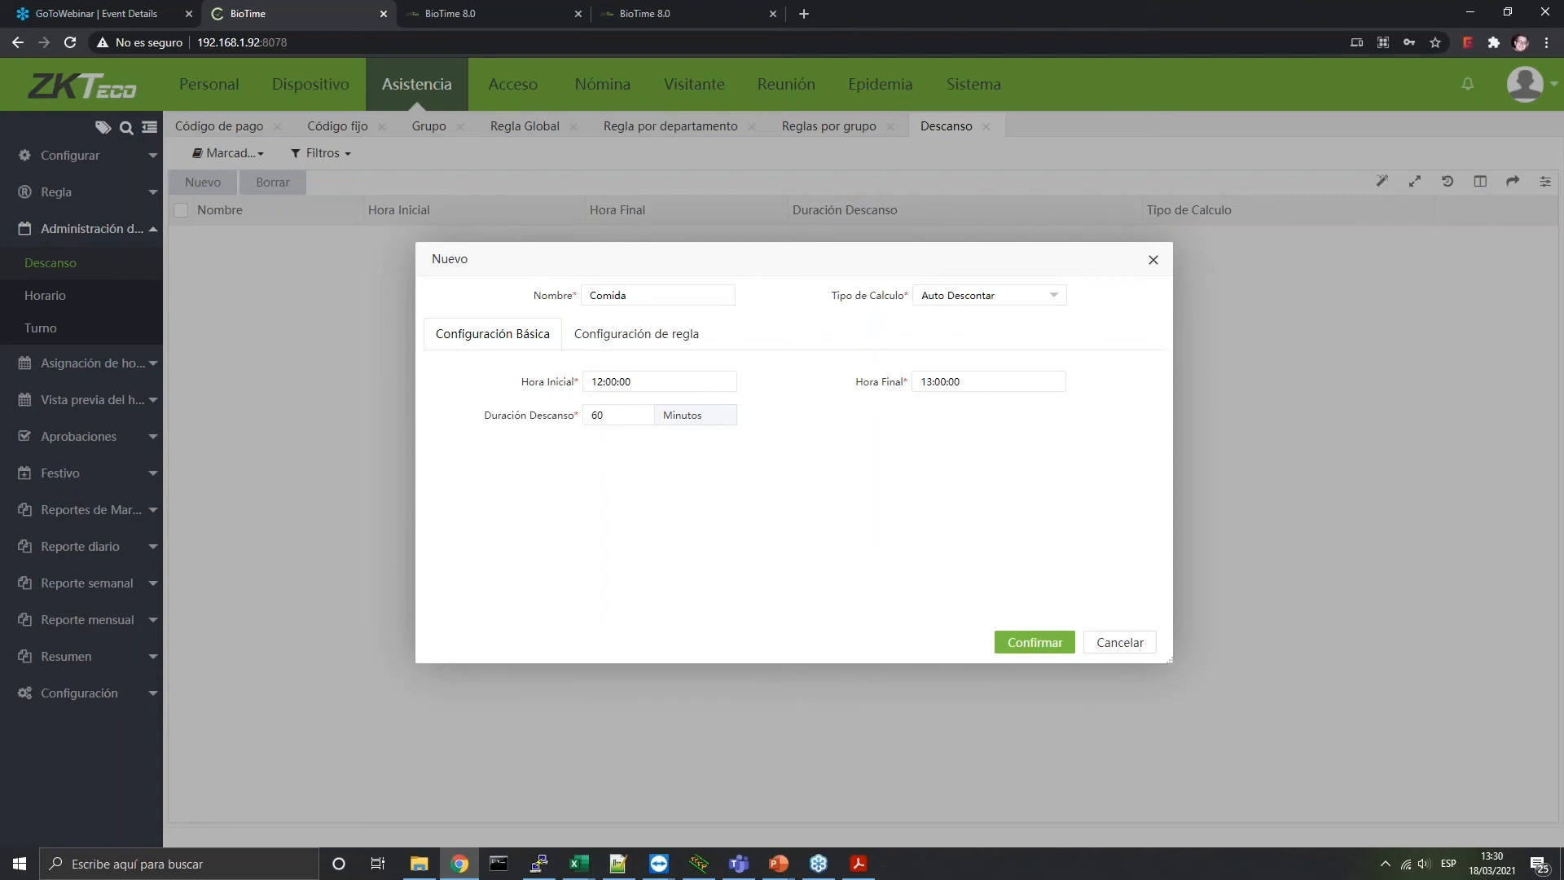
Set the break to run from 14:00:00 to 15:00:00
{"action": "left_click", "coordinate": [594, 383]}
{"action": "left_click", "coordinate": [626, 577]}
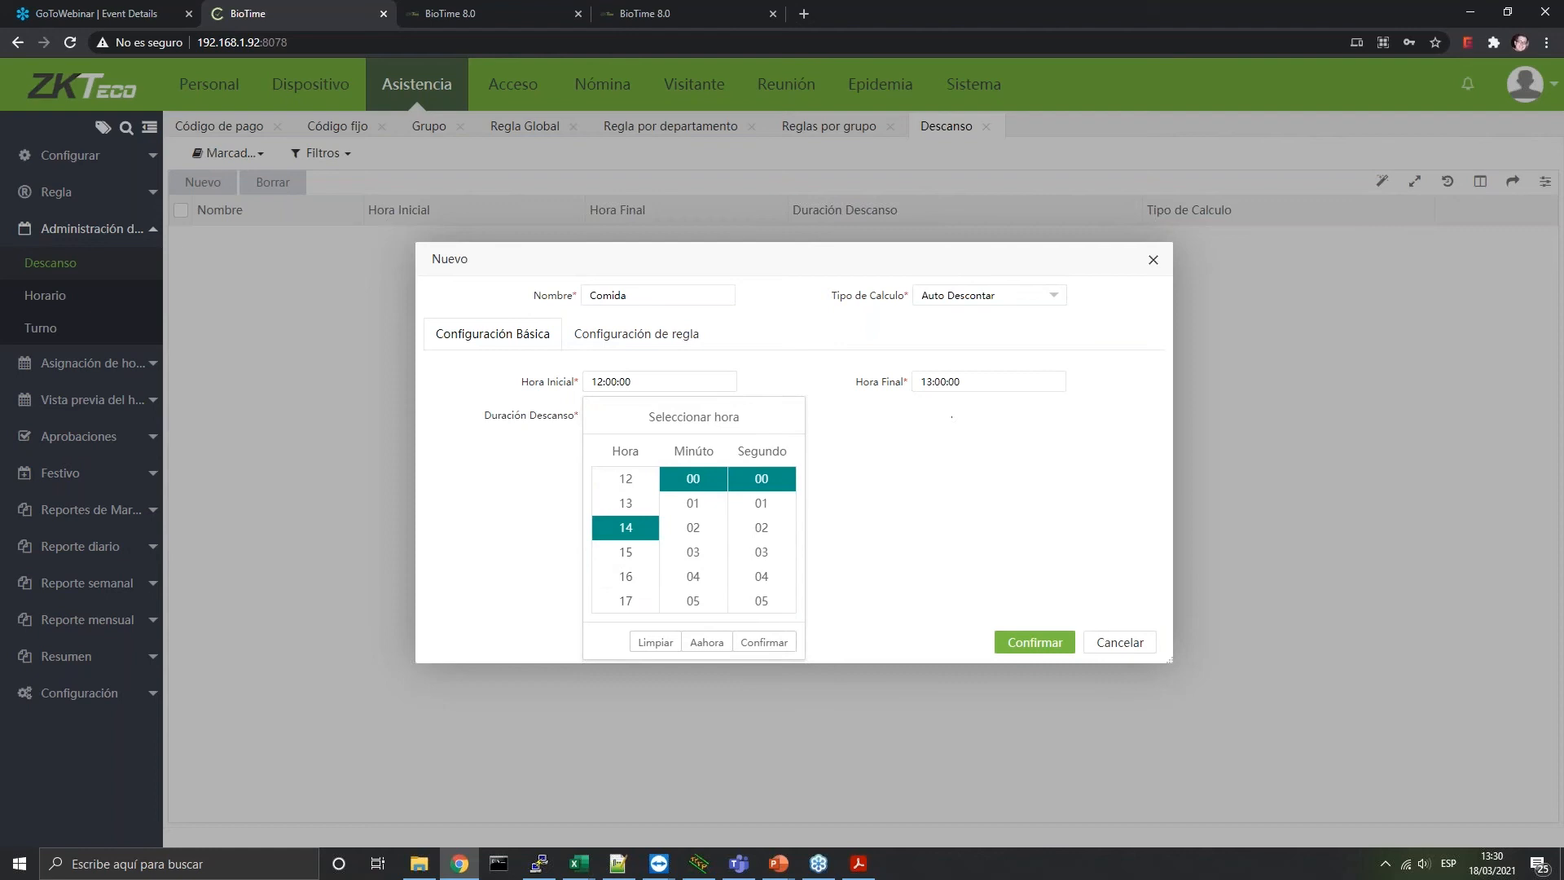
{"action": "left_click", "coordinate": [764, 644]}
{"action": "left_click", "coordinate": [922, 383]}
{"action": "left_click", "coordinate": [957, 585]}
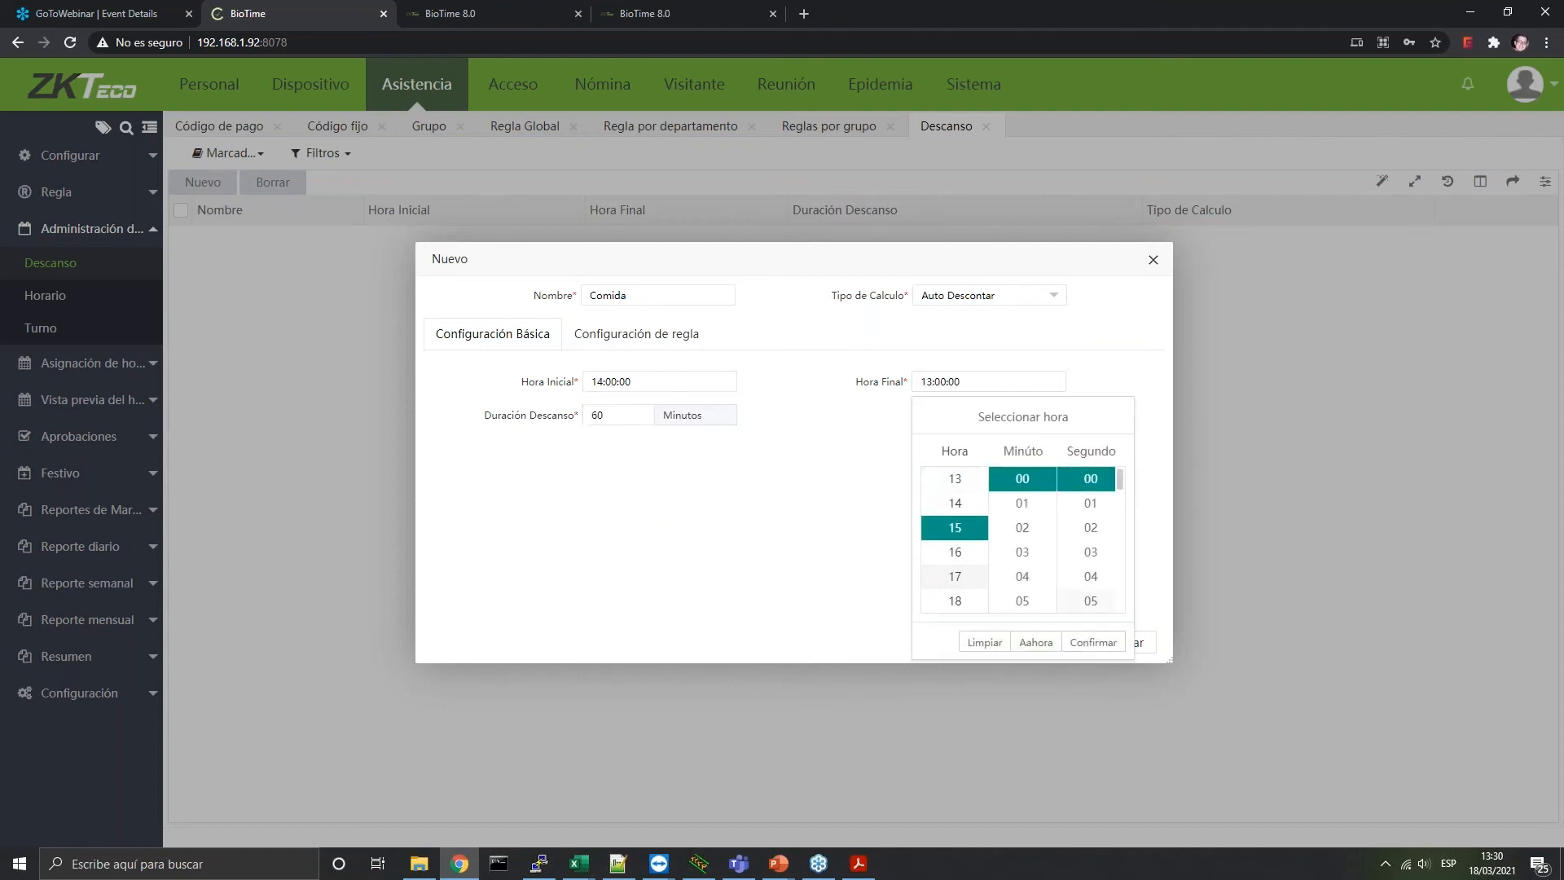
{"action": "left_click", "coordinate": [1089, 649]}
Set the break's calculation type to Requiere Marcación
{"action": "left_click", "coordinate": [597, 333]}
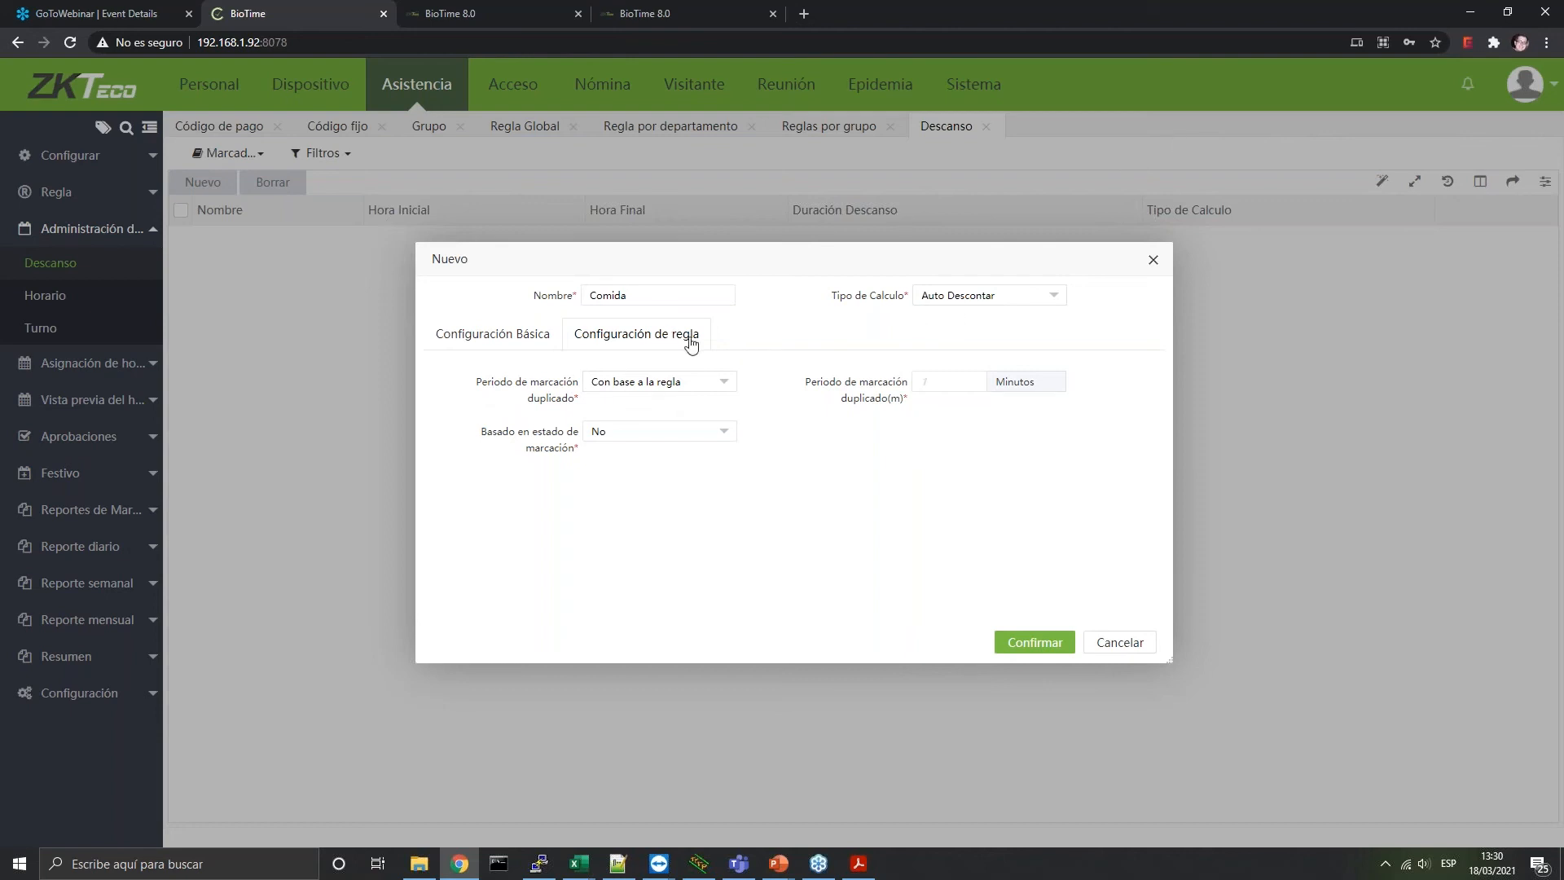
{"action": "left_click", "coordinate": [987, 298]}
{"action": "left_click", "coordinate": [961, 345]}
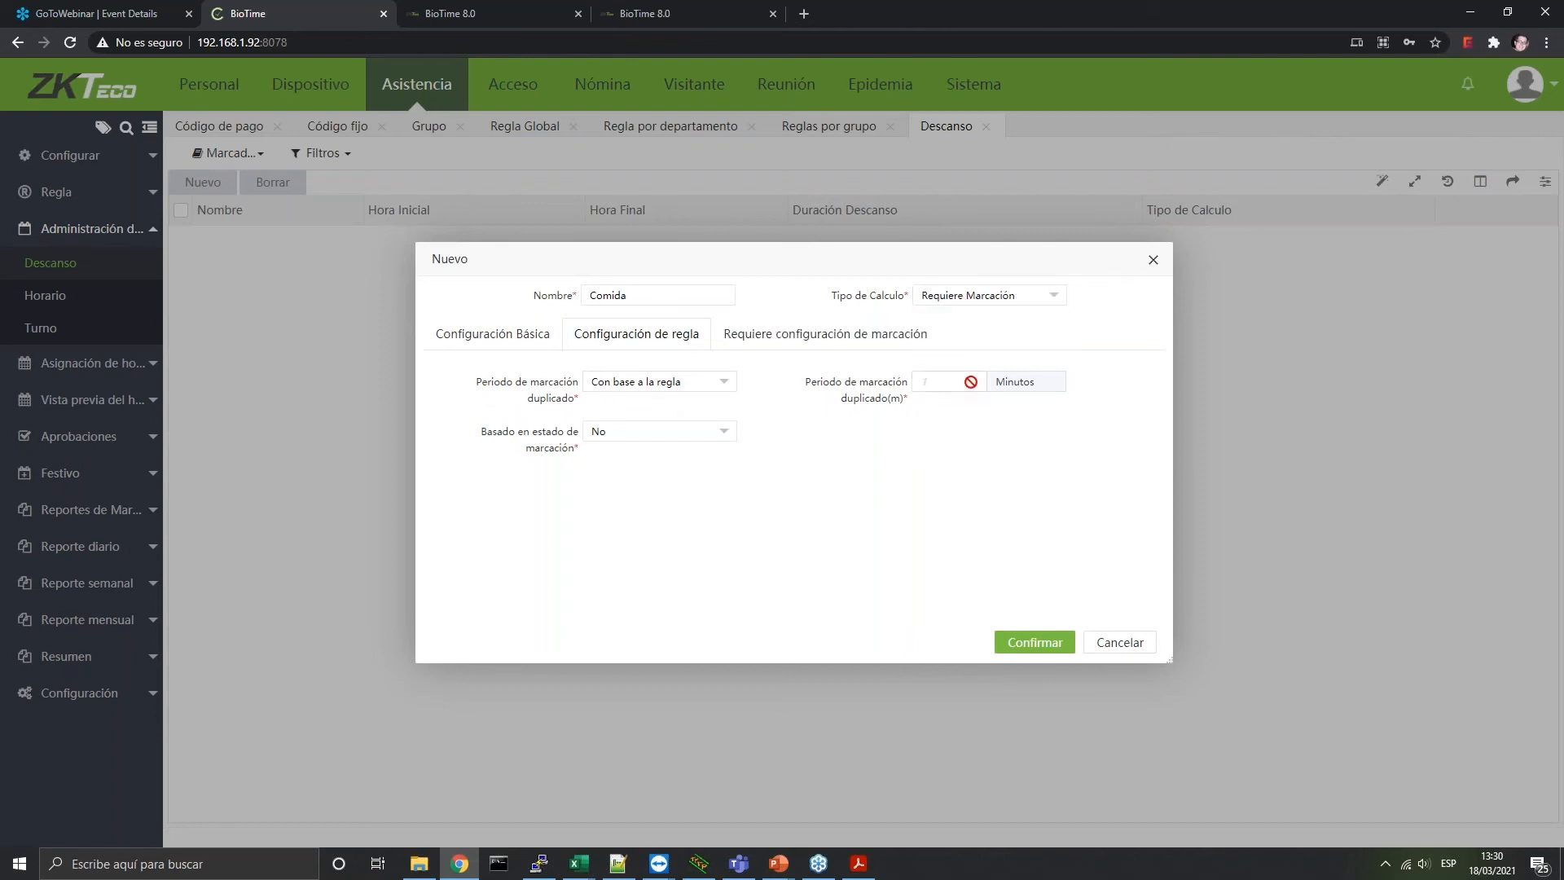
Switch on Entrada Temprana and Salida tarde for the Comida break
{"action": "left_click", "coordinate": [795, 336]}
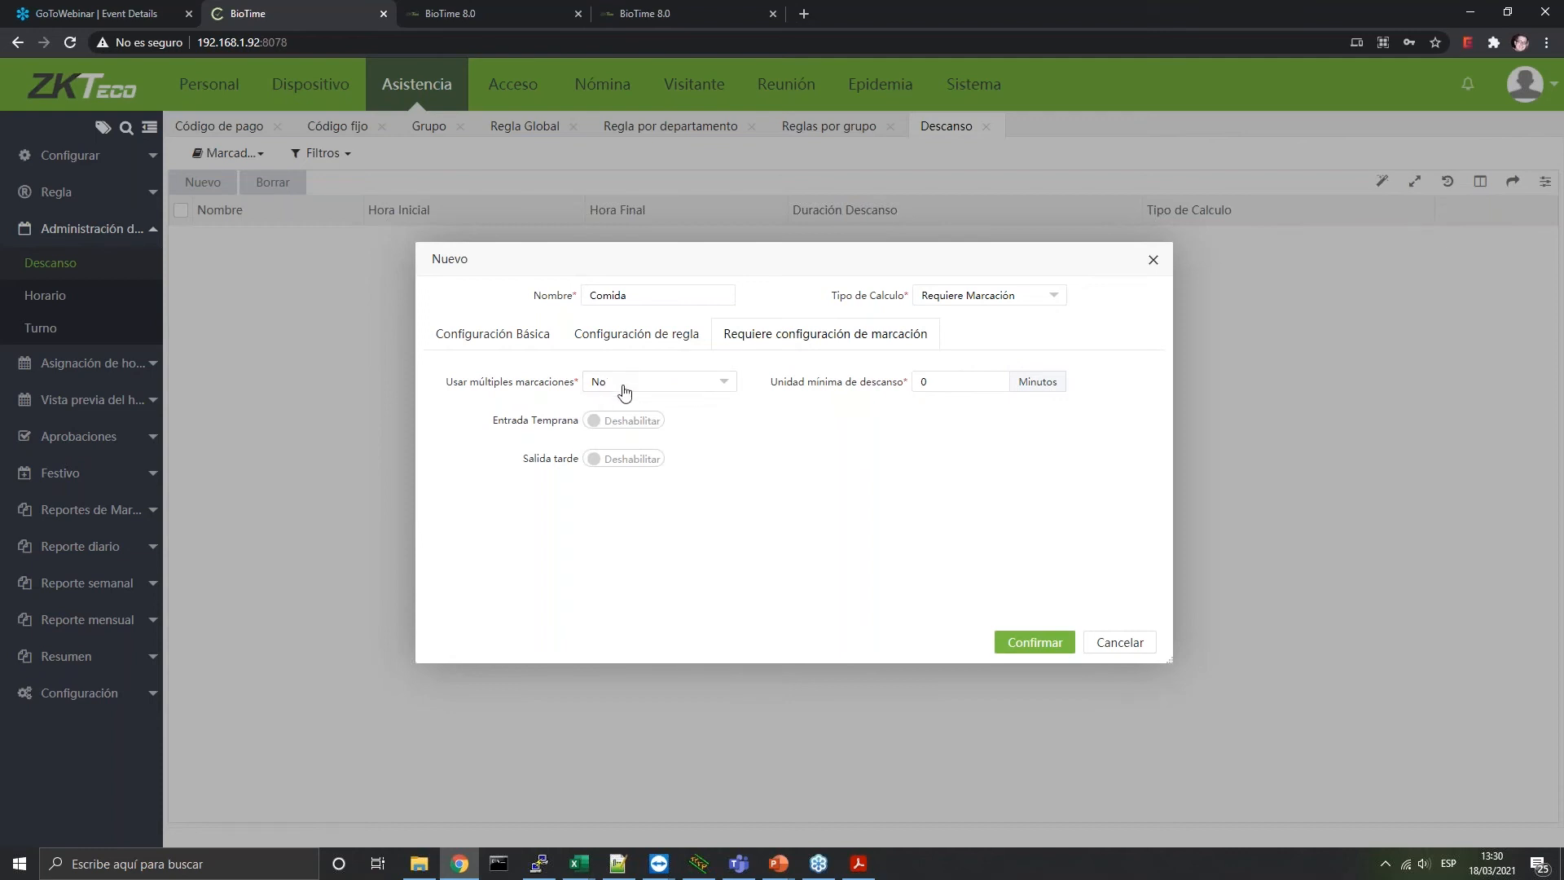
{"action": "left_click", "coordinate": [611, 430]}
{"action": "left_click", "coordinate": [620, 490]}
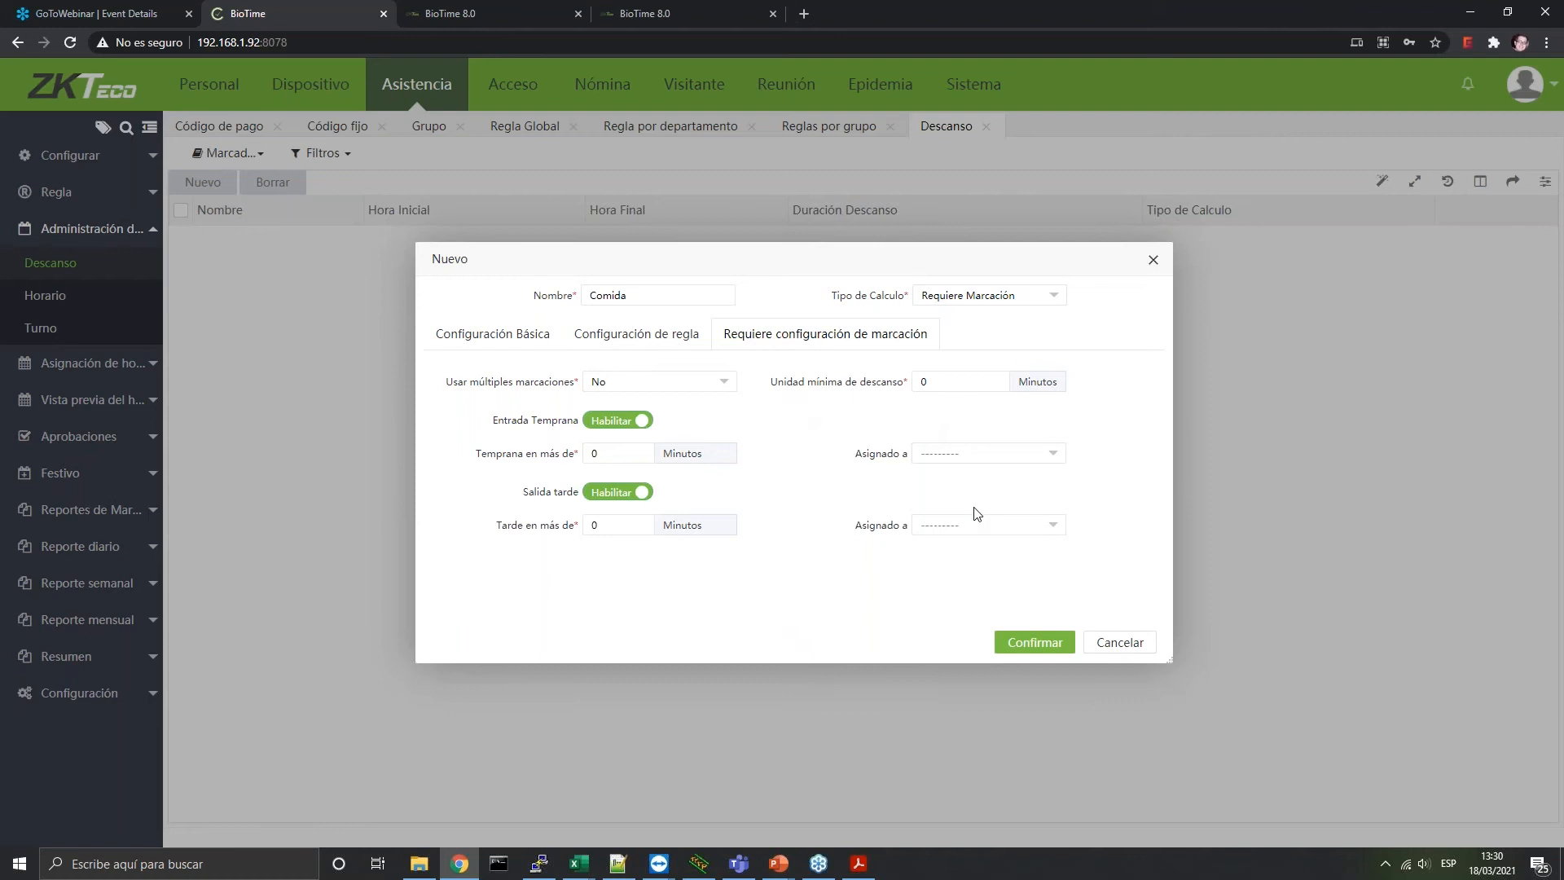
Leave the early-entry and late-exit assignments unchanged and save the Comida break
{"action": "left_click", "coordinate": [957, 454]}
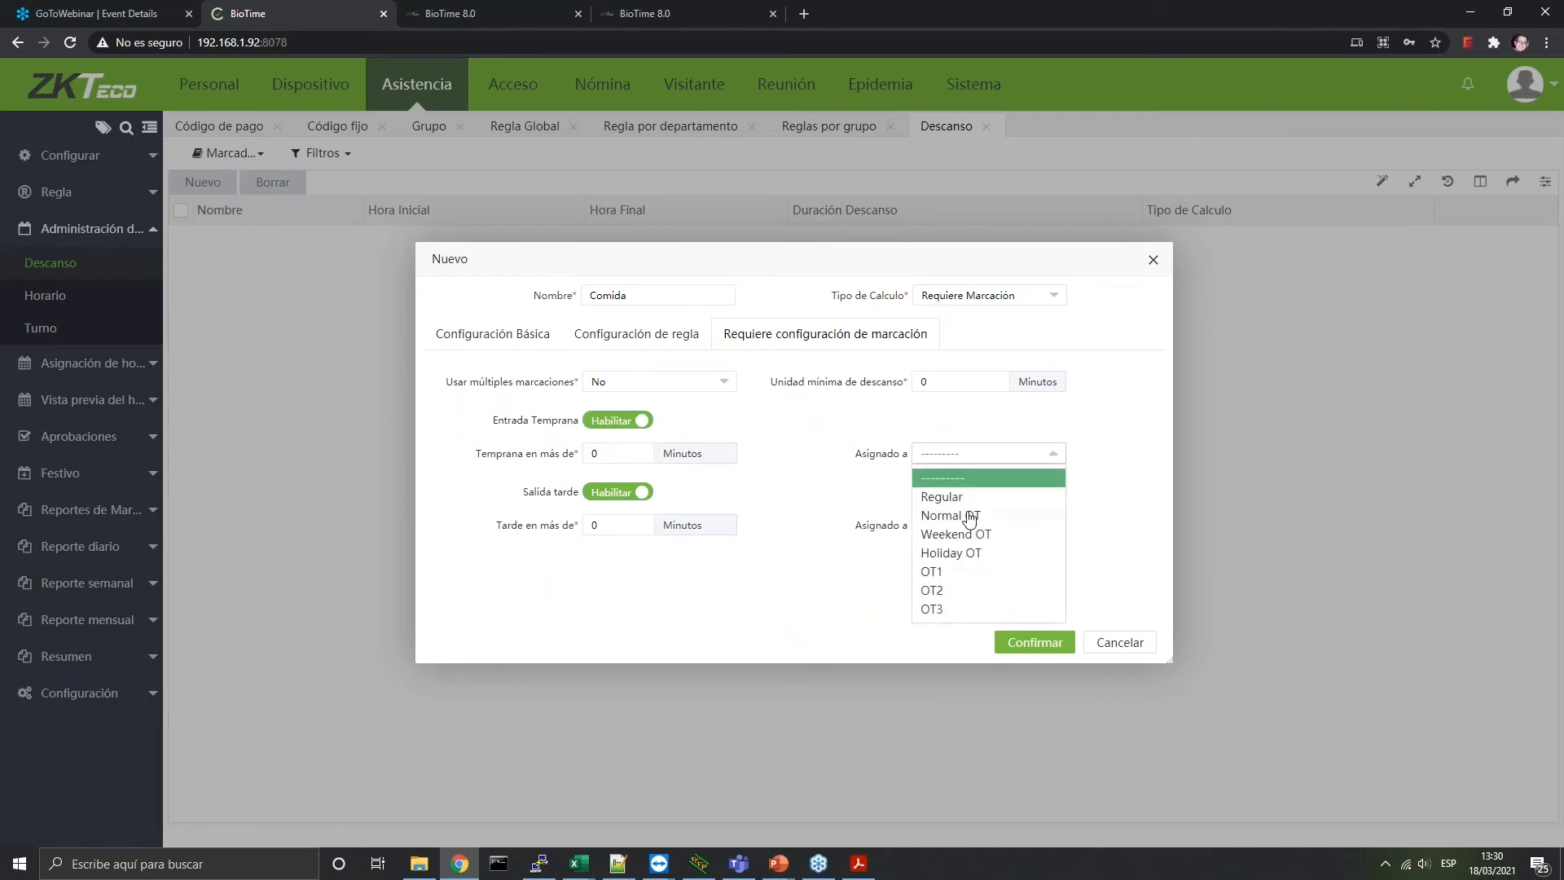
{"action": "left_click", "coordinate": [812, 494]}
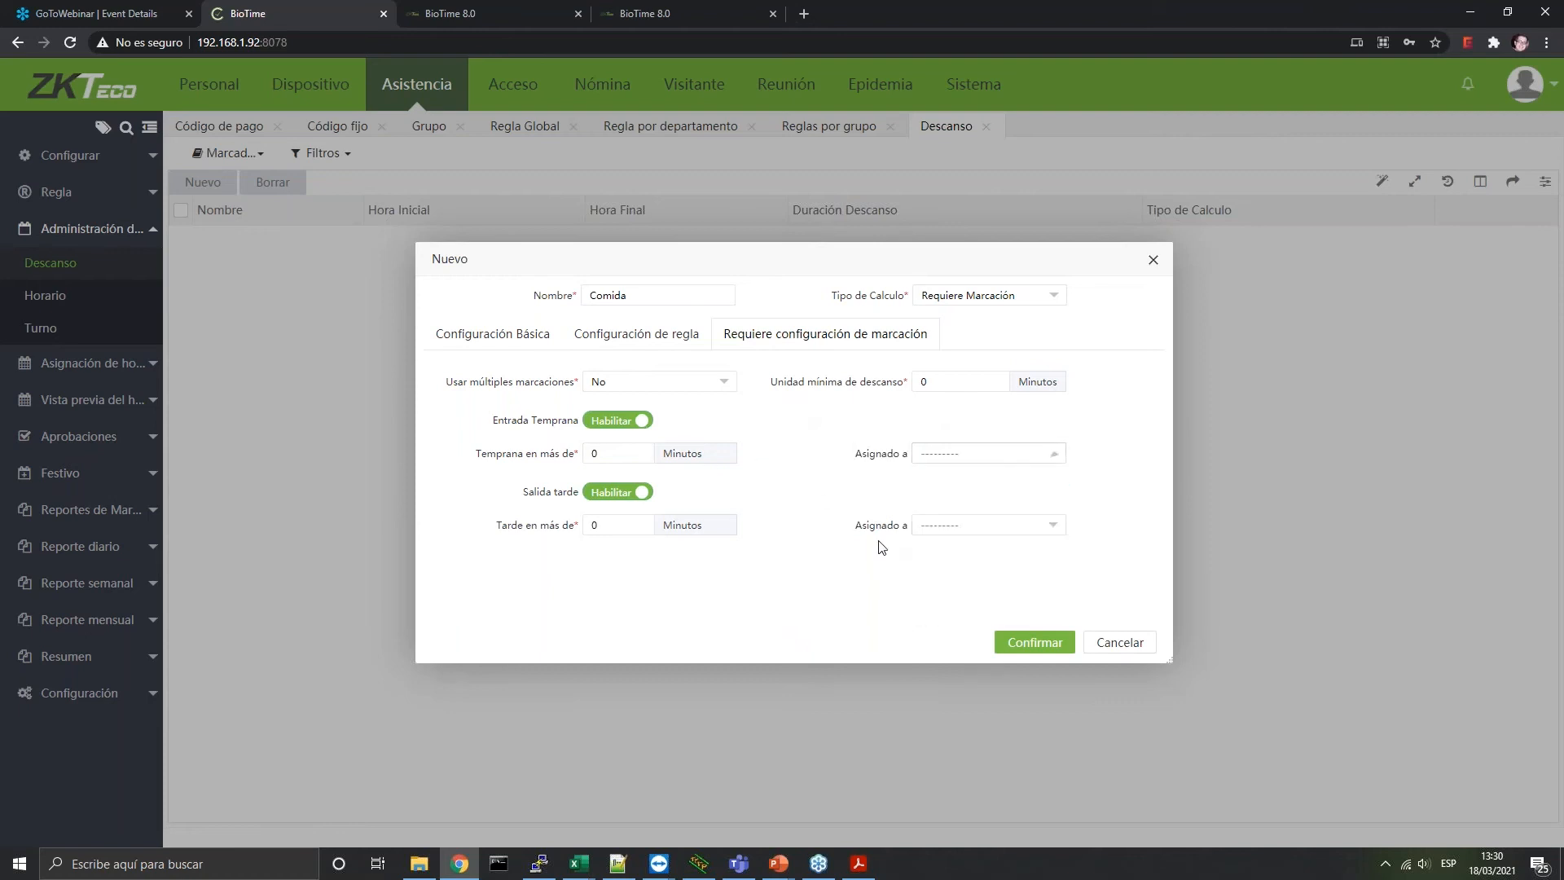
{"action": "left_click", "coordinate": [963, 456]}
{"action": "left_click", "coordinate": [1008, 525]}
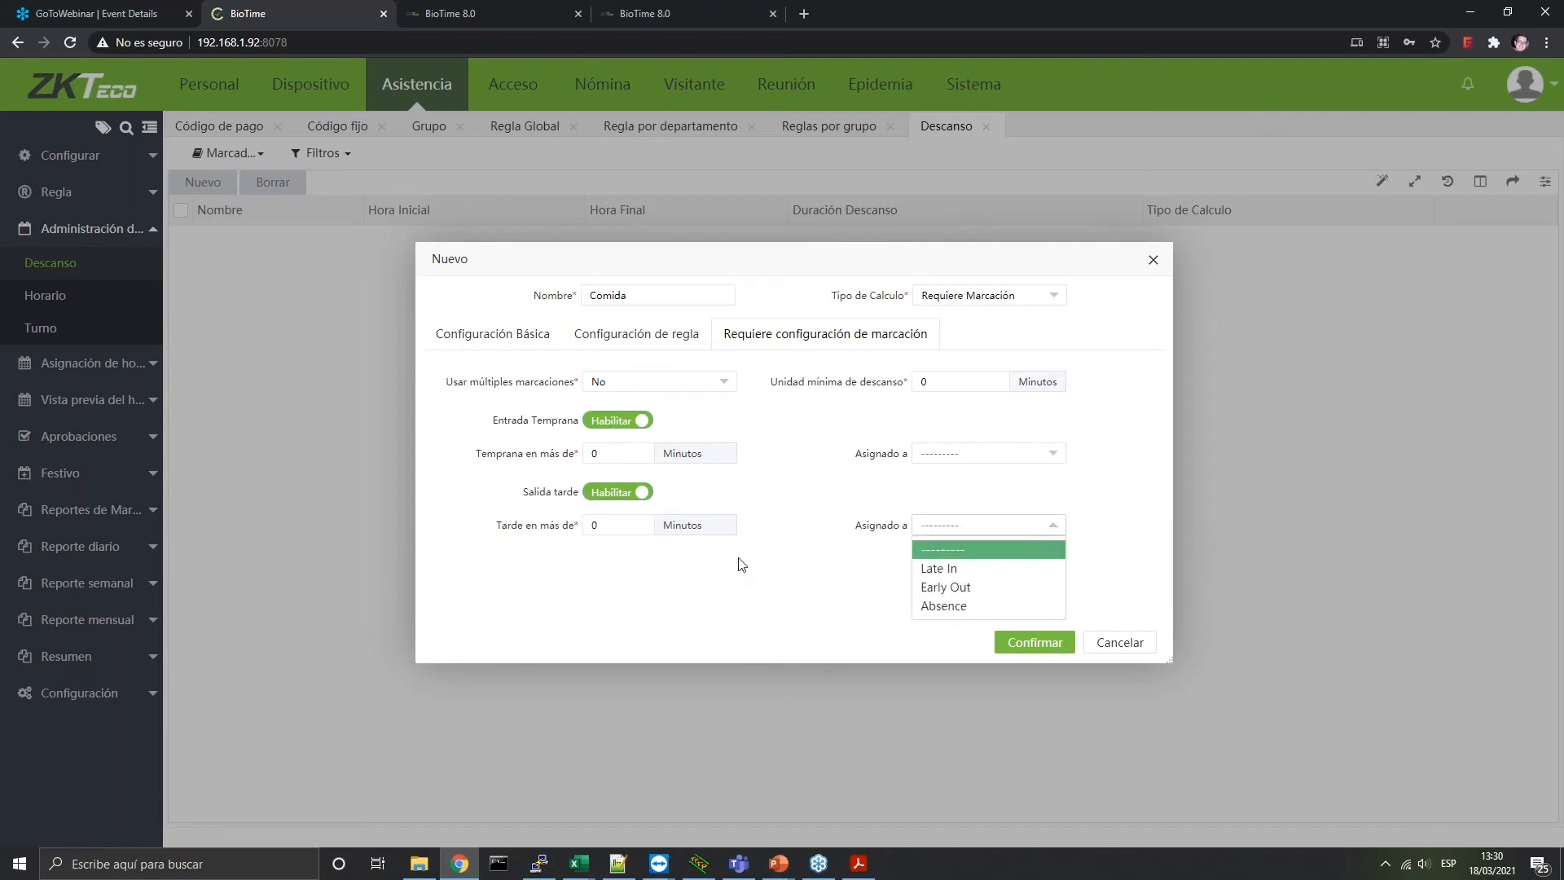
{"action": "left_click", "coordinate": [815, 561]}
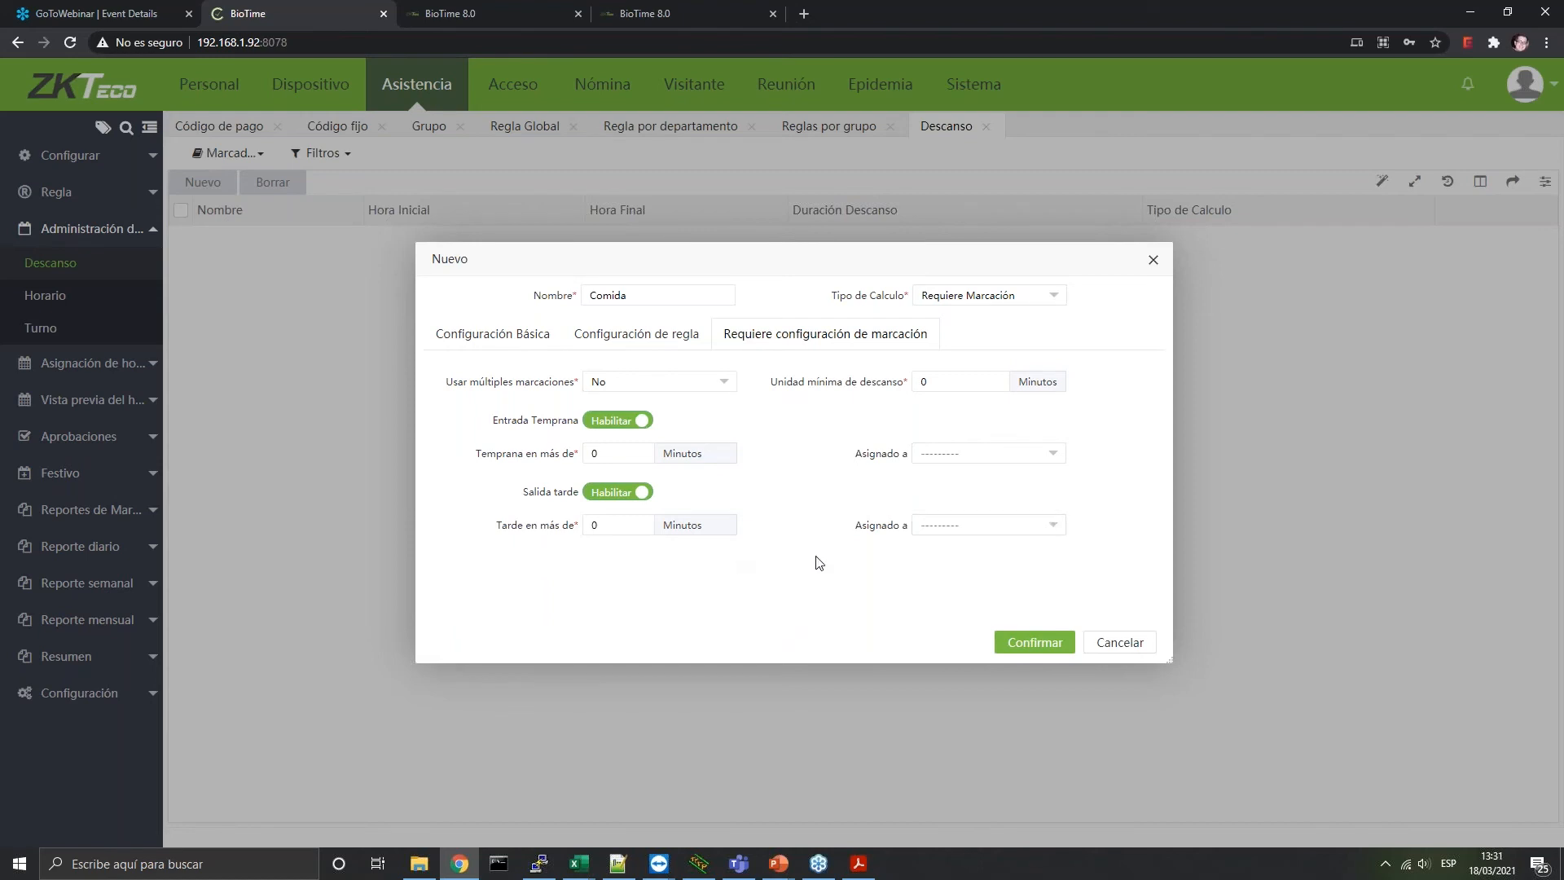
{"action": "left_click", "coordinate": [631, 337]}
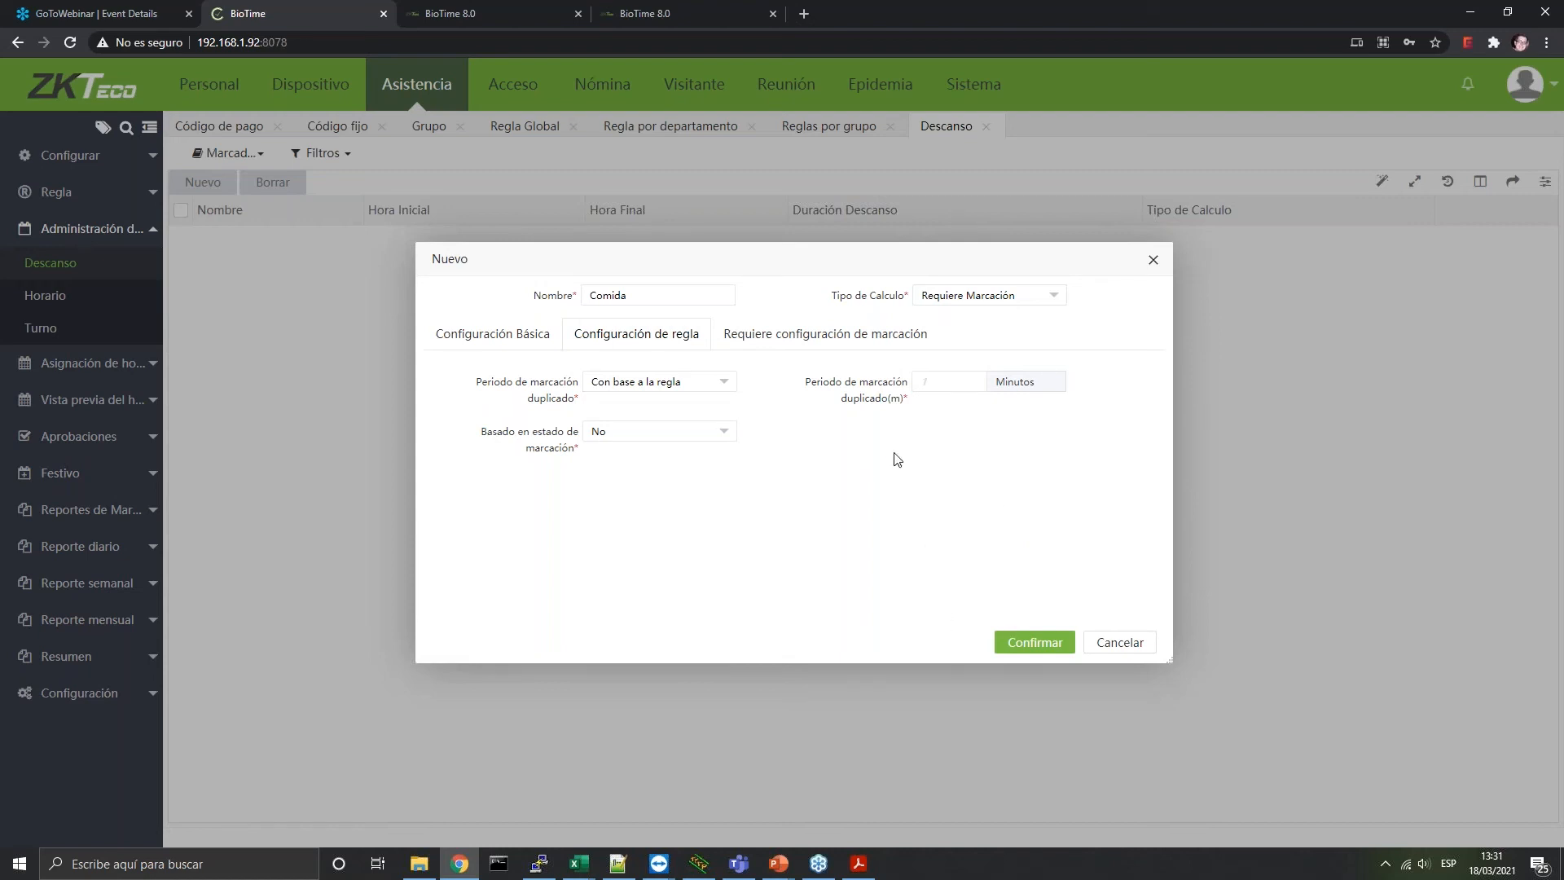
{"action": "left_click", "coordinate": [1033, 643]}
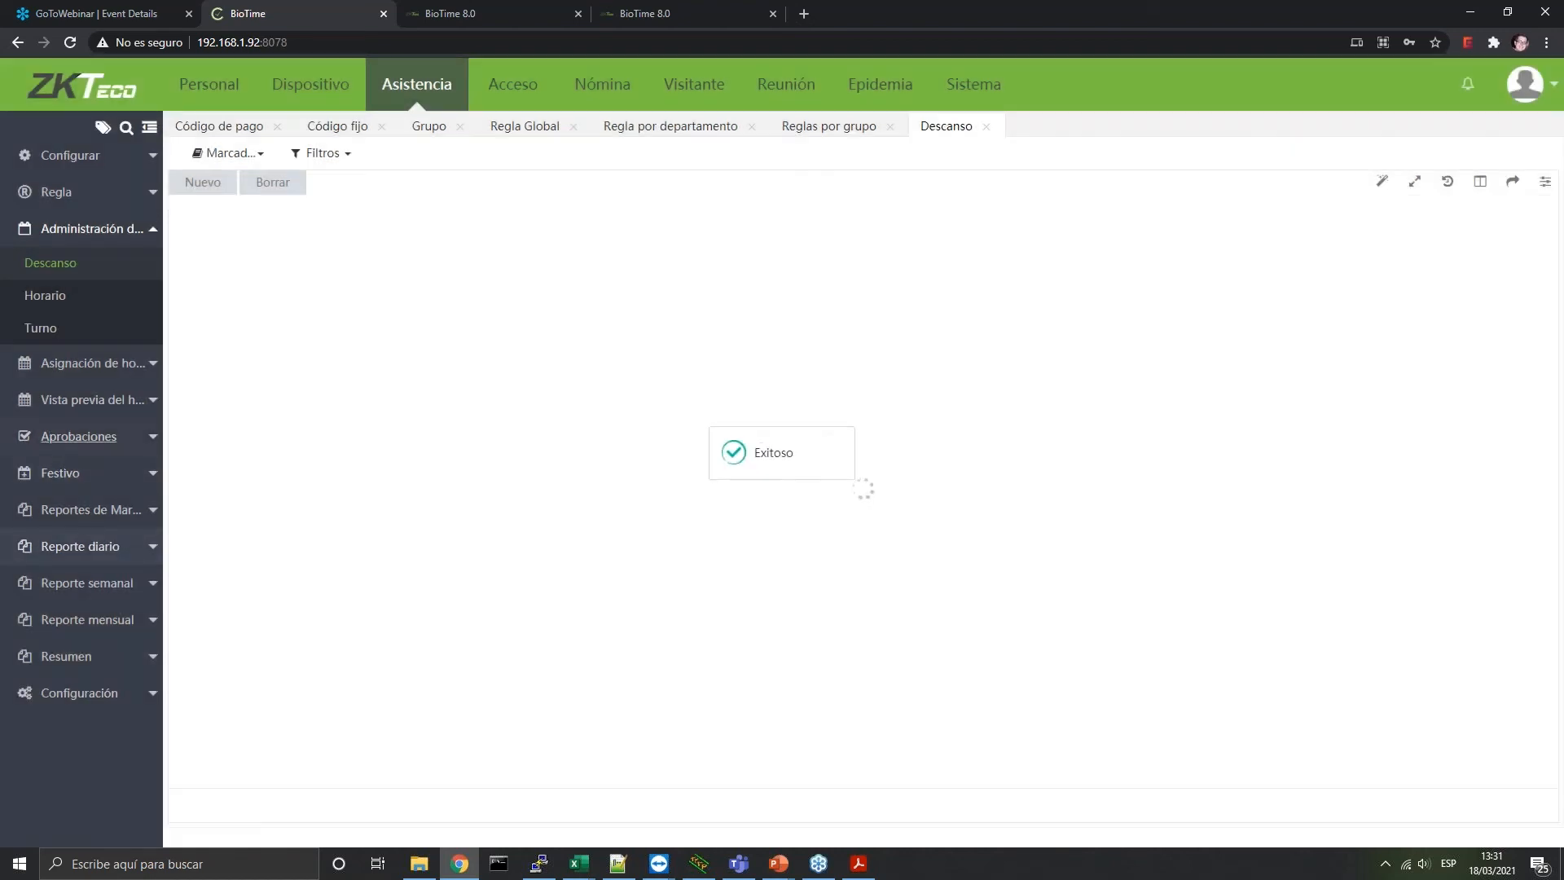
{"action": "left_click", "coordinate": [37, 296]}
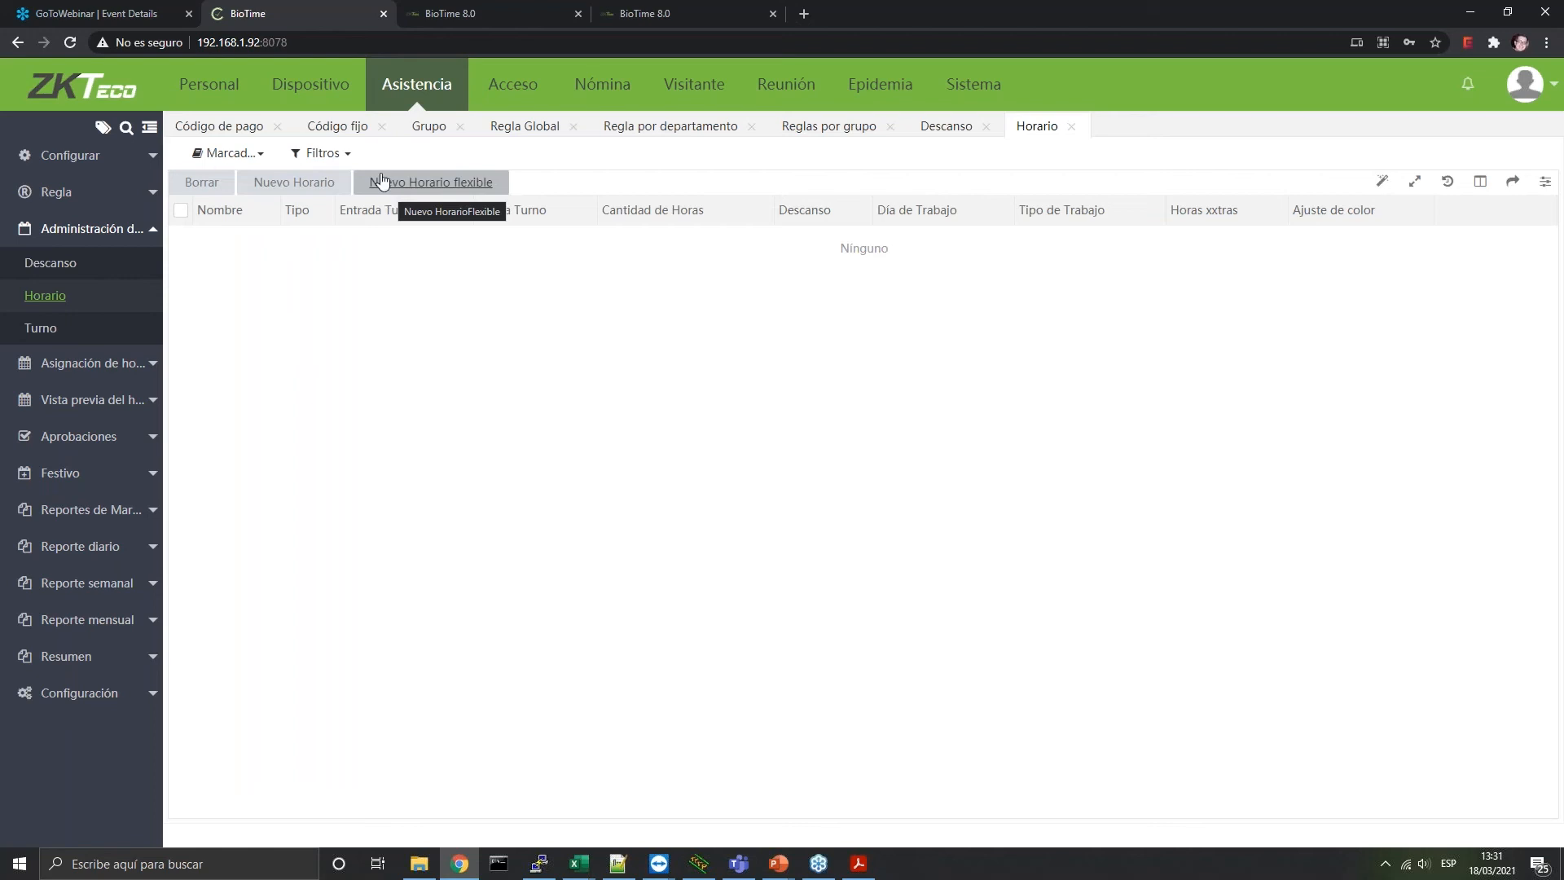
{"action": "left_click", "coordinate": [308, 196]}
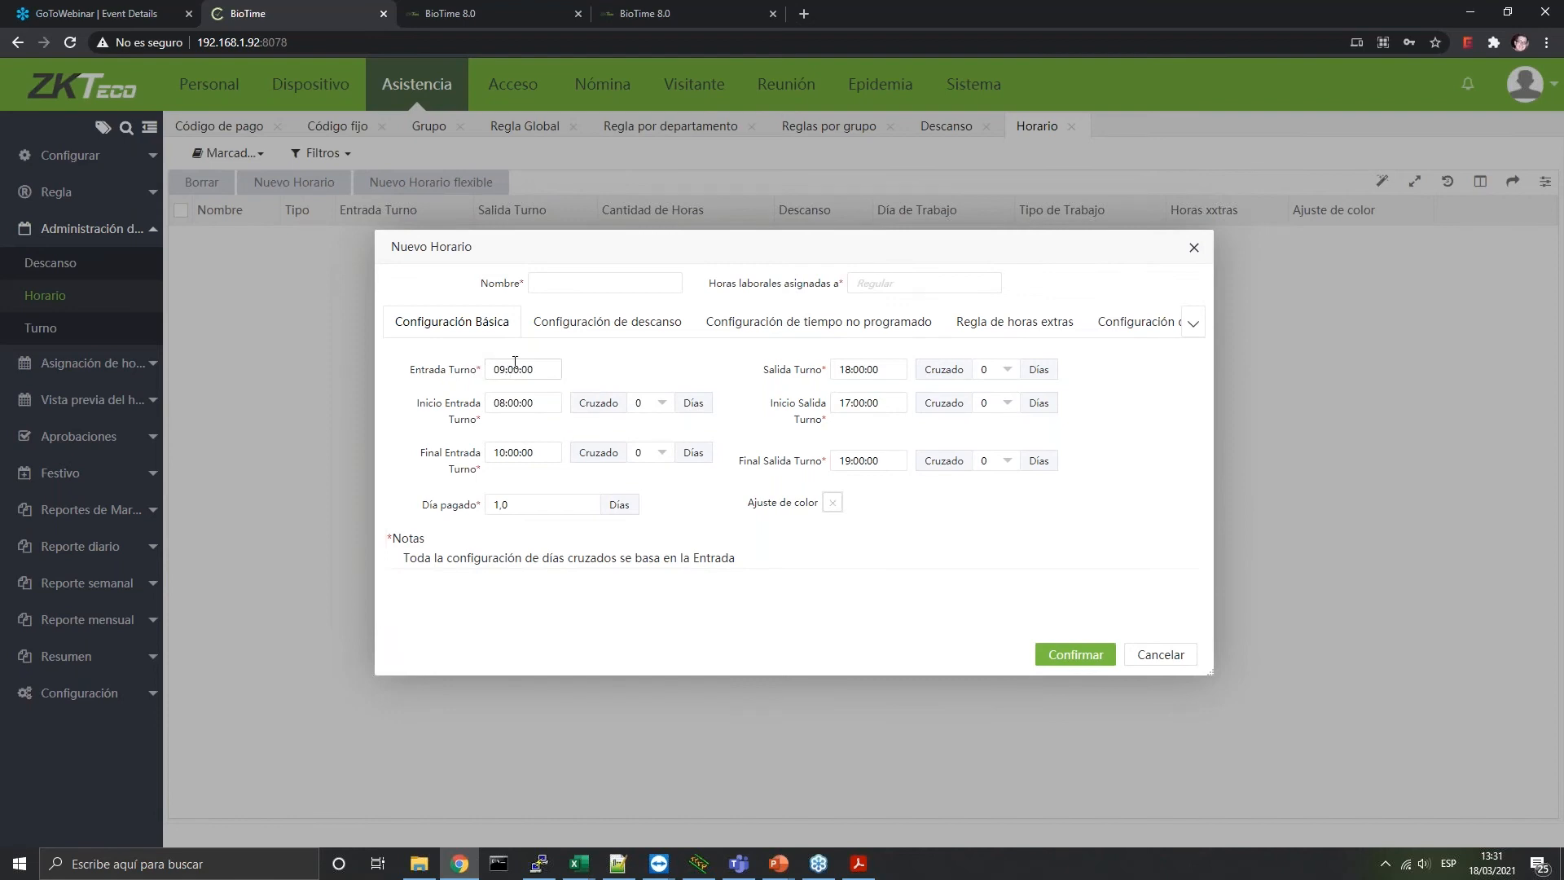
{"action": "left_click", "coordinate": [539, 369]}
{"action": "key", "text": "Tab"}
{"action": "left_click", "coordinate": [540, 402]}
{"action": "left_click", "coordinate": [536, 449]}
{"action": "left_click", "coordinate": [896, 403]}
{"action": "left_click", "coordinate": [855, 461]}
Attach the Comida break to the schedule and count early entry as Regular hours
{"action": "left_click", "coordinate": [610, 332]}
{"action": "left_click", "coordinate": [457, 405]}
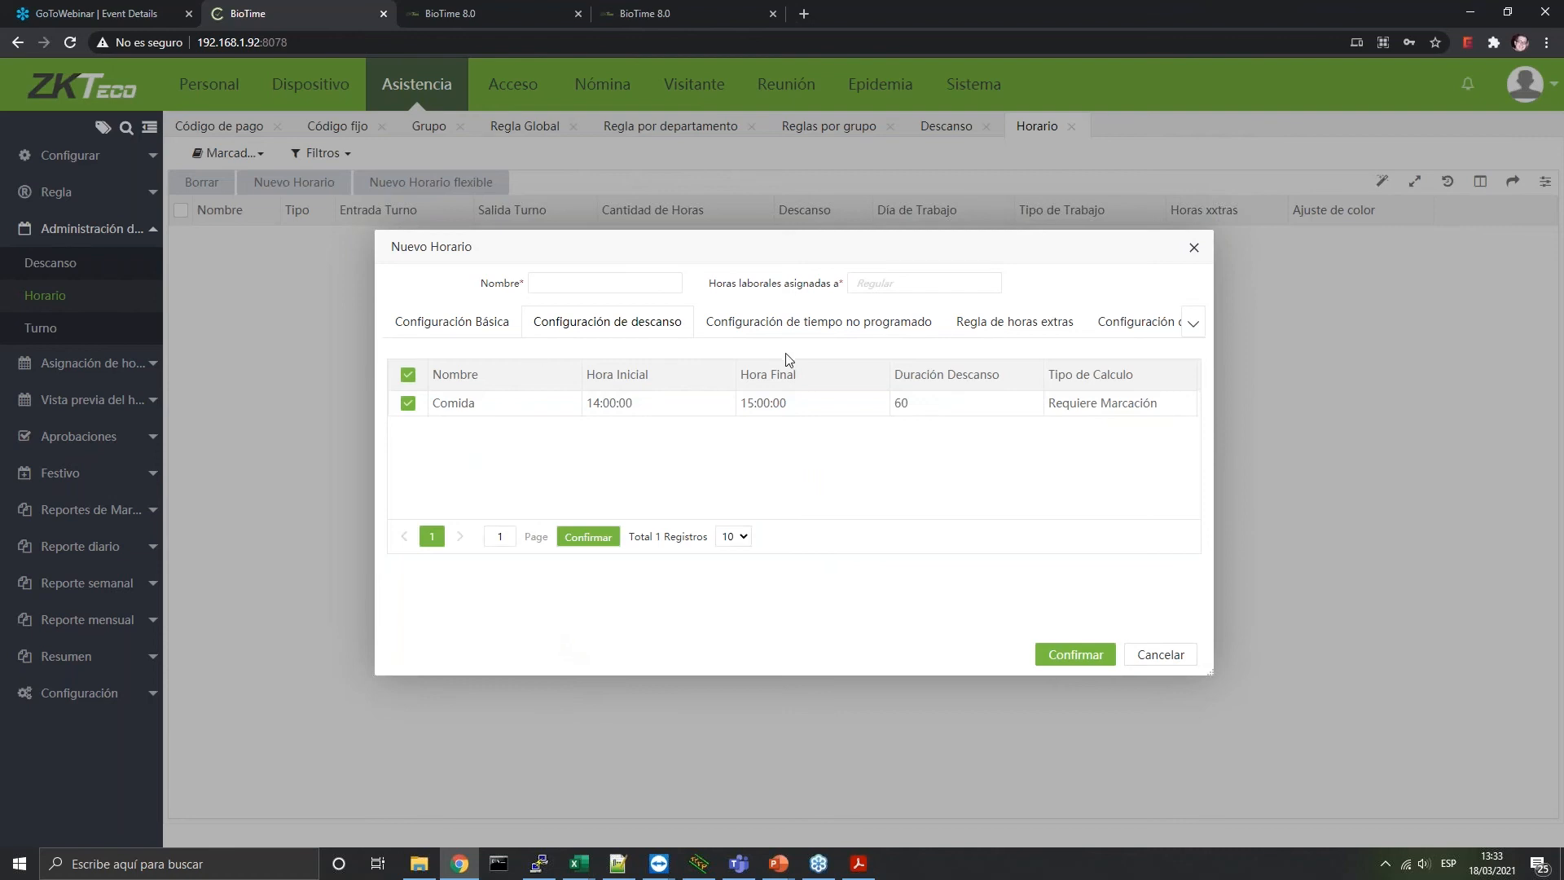
{"action": "left_click", "coordinate": [781, 325]}
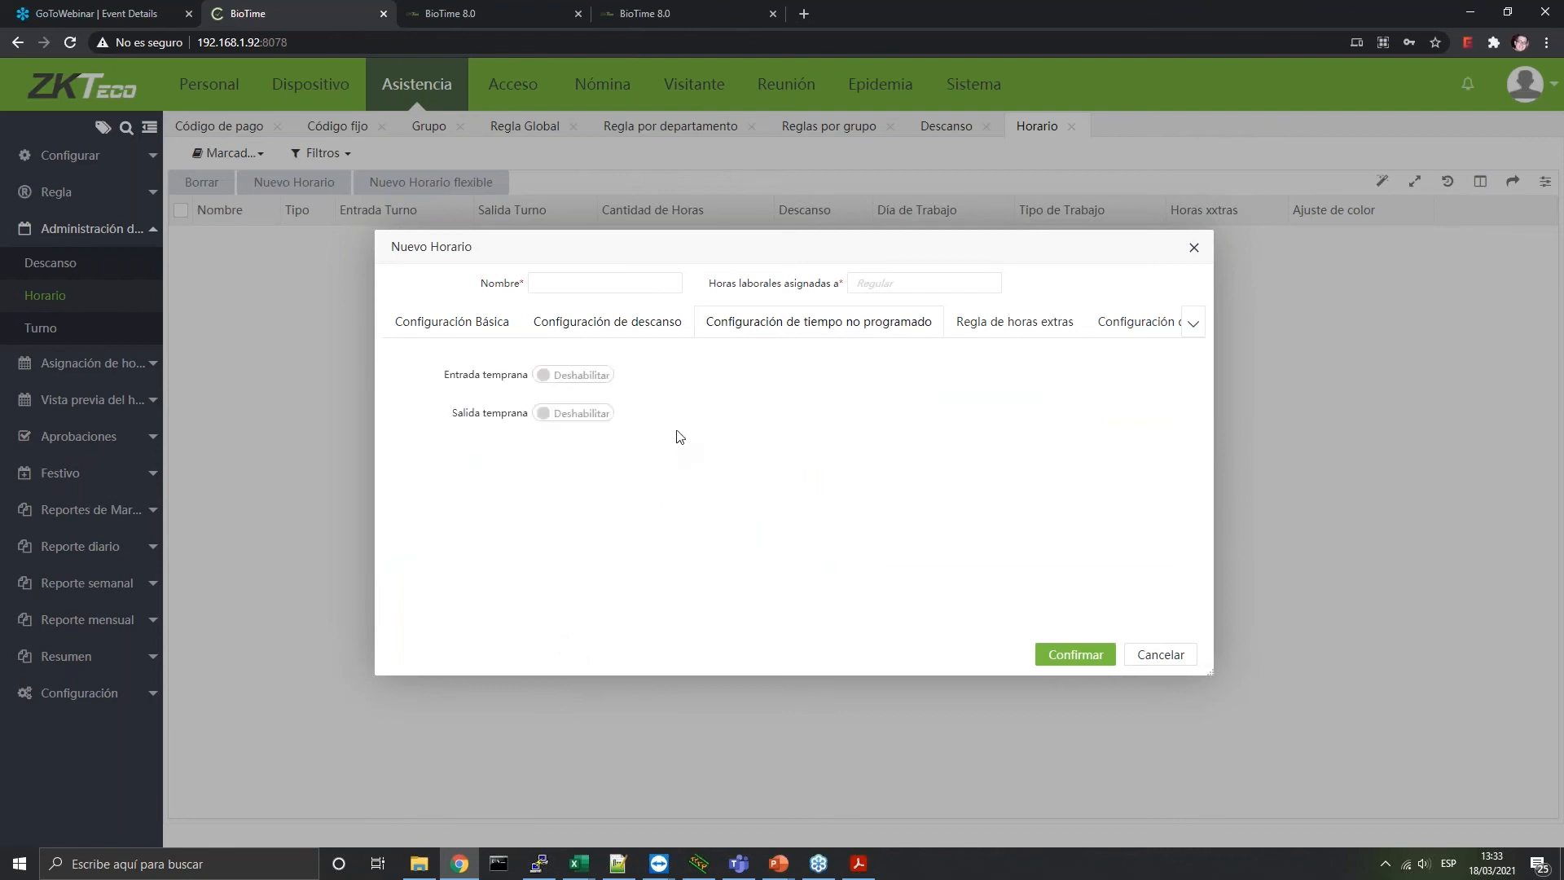
{"action": "left_click", "coordinate": [580, 376]}
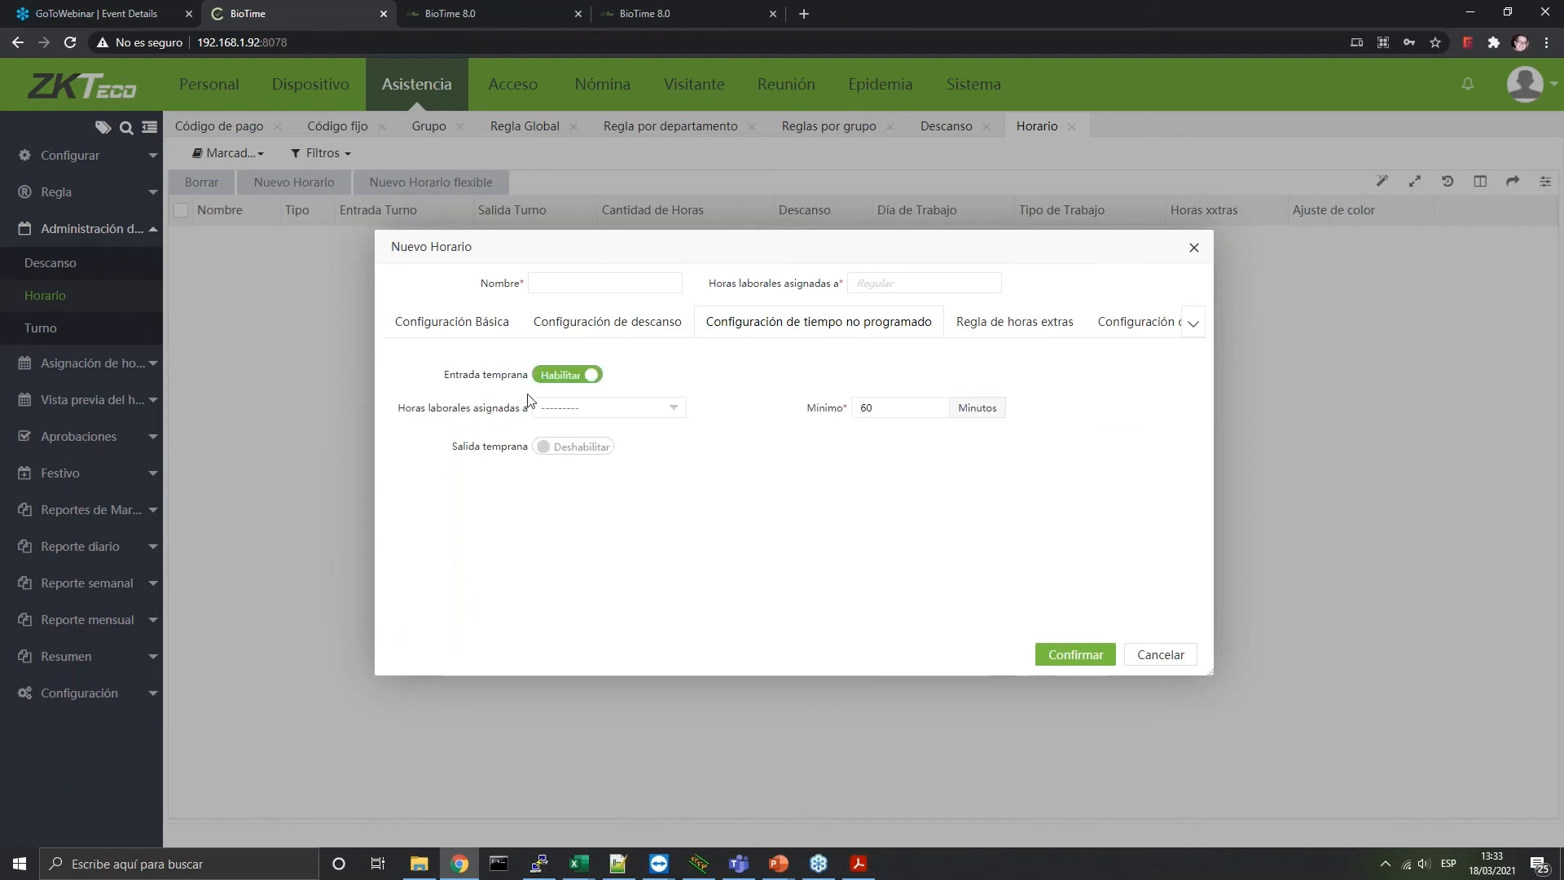
{"action": "left_click", "coordinate": [645, 415]}
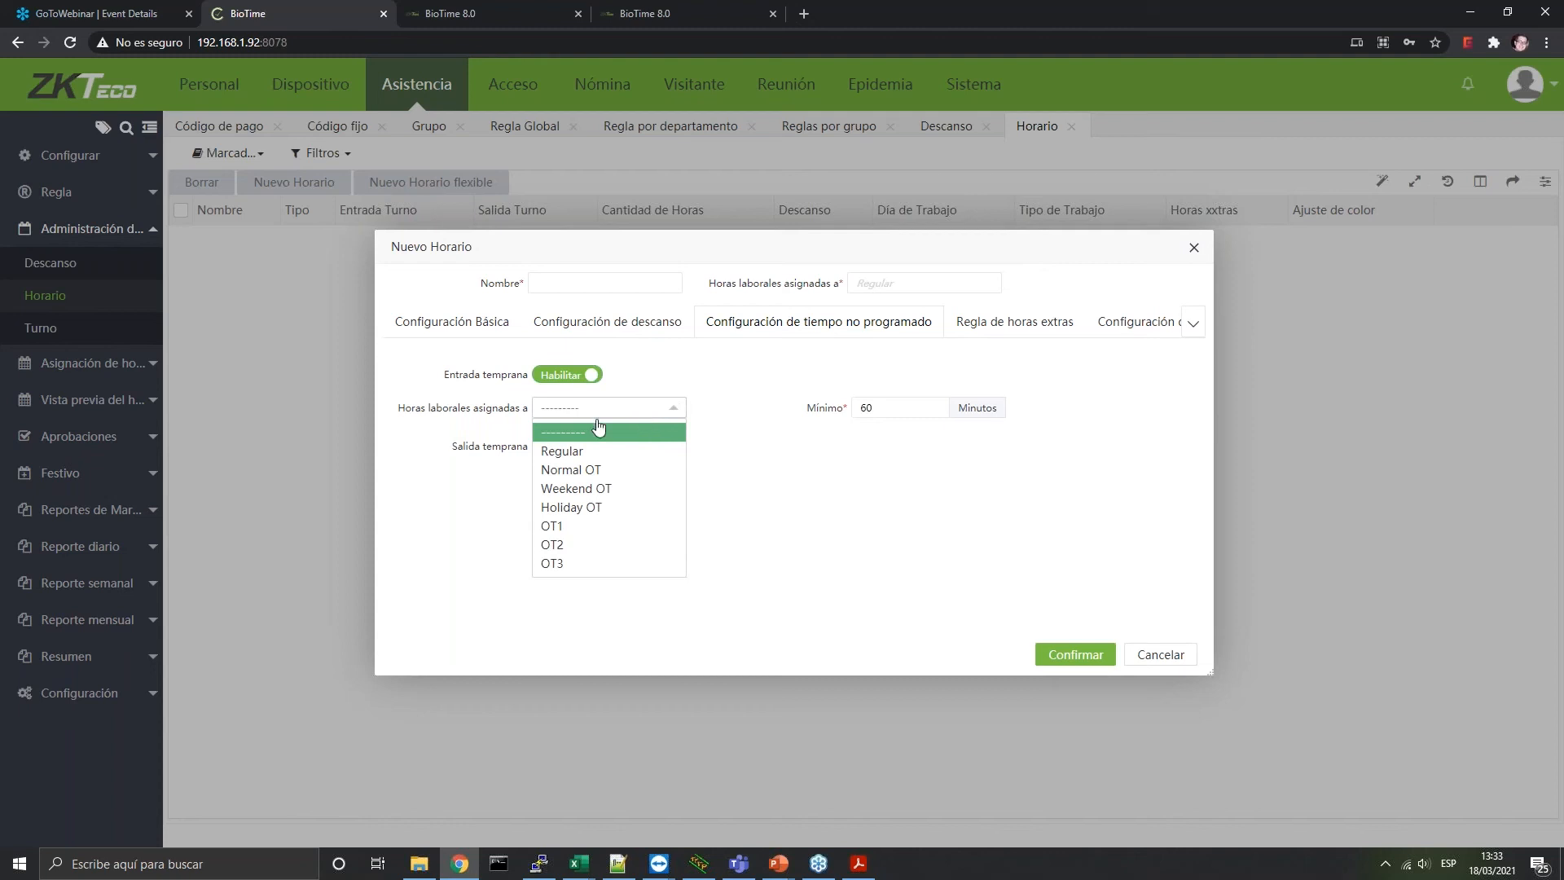
{"action": "left_click", "coordinate": [576, 451]}
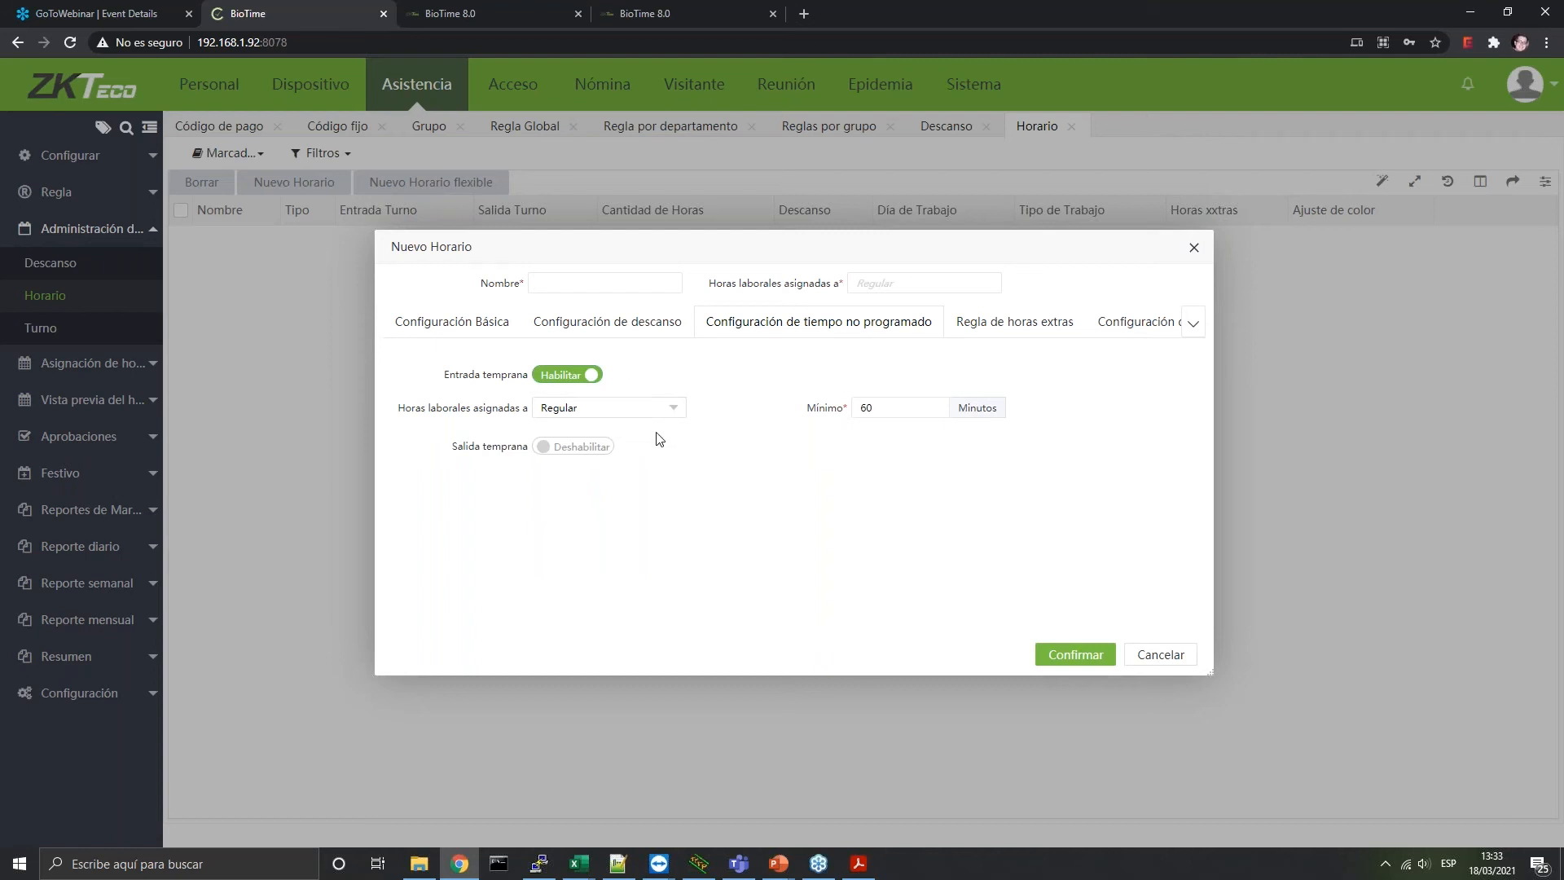
{"action": "left_click", "coordinate": [636, 415]}
{"action": "left_click", "coordinate": [634, 417]}
Count early exit as Regular hours and set both early entry and exit minimums to 0
{"action": "left_click", "coordinate": [577, 448]}
{"action": "left_click", "coordinate": [611, 485]}
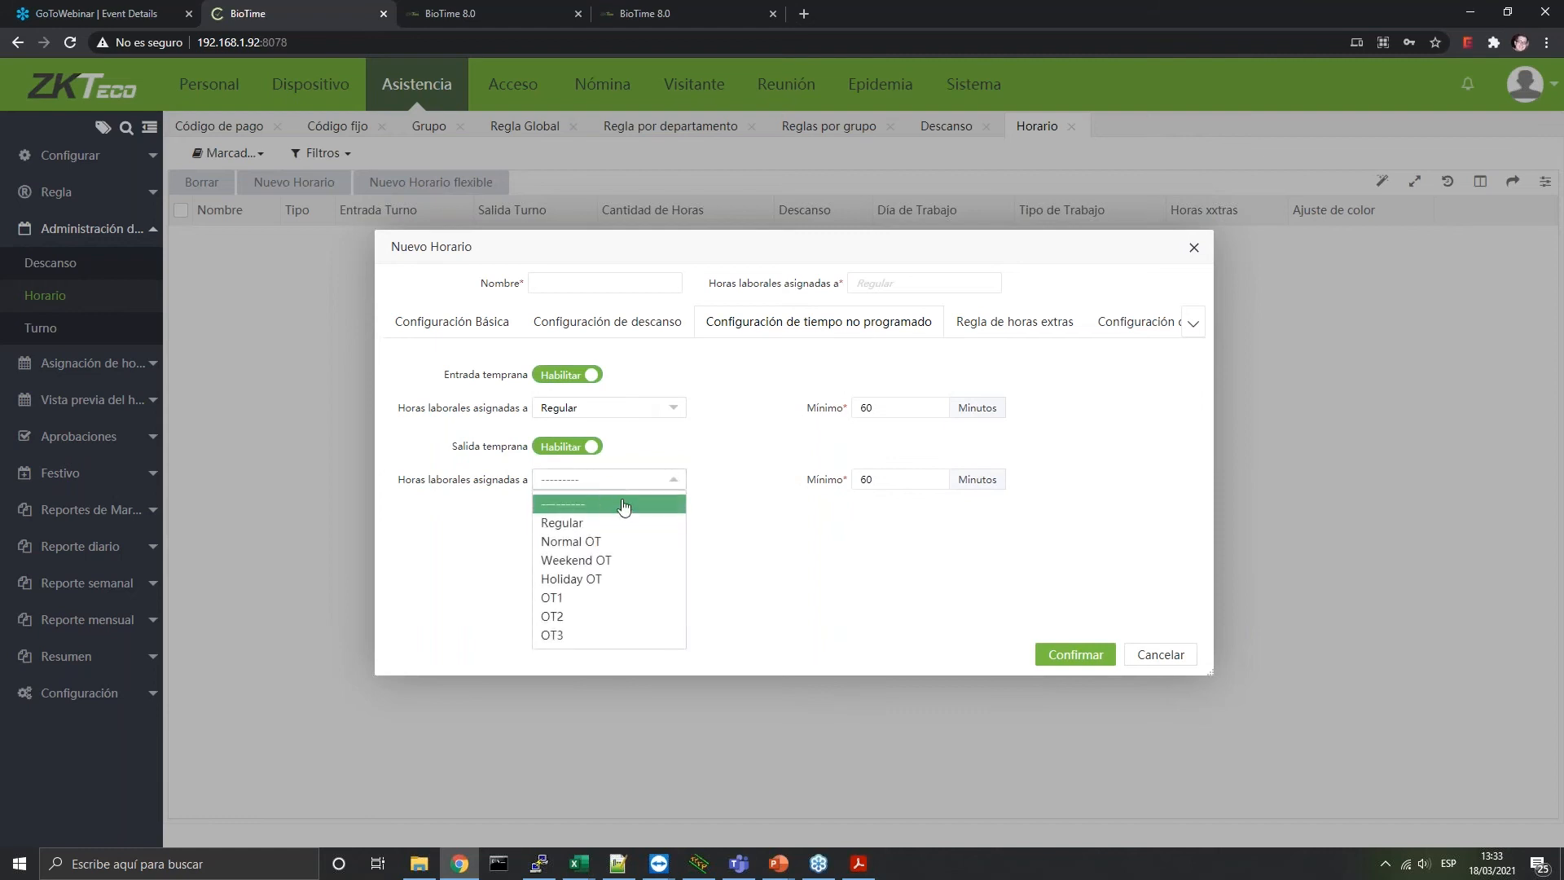
{"action": "left_click", "coordinate": [595, 523]}
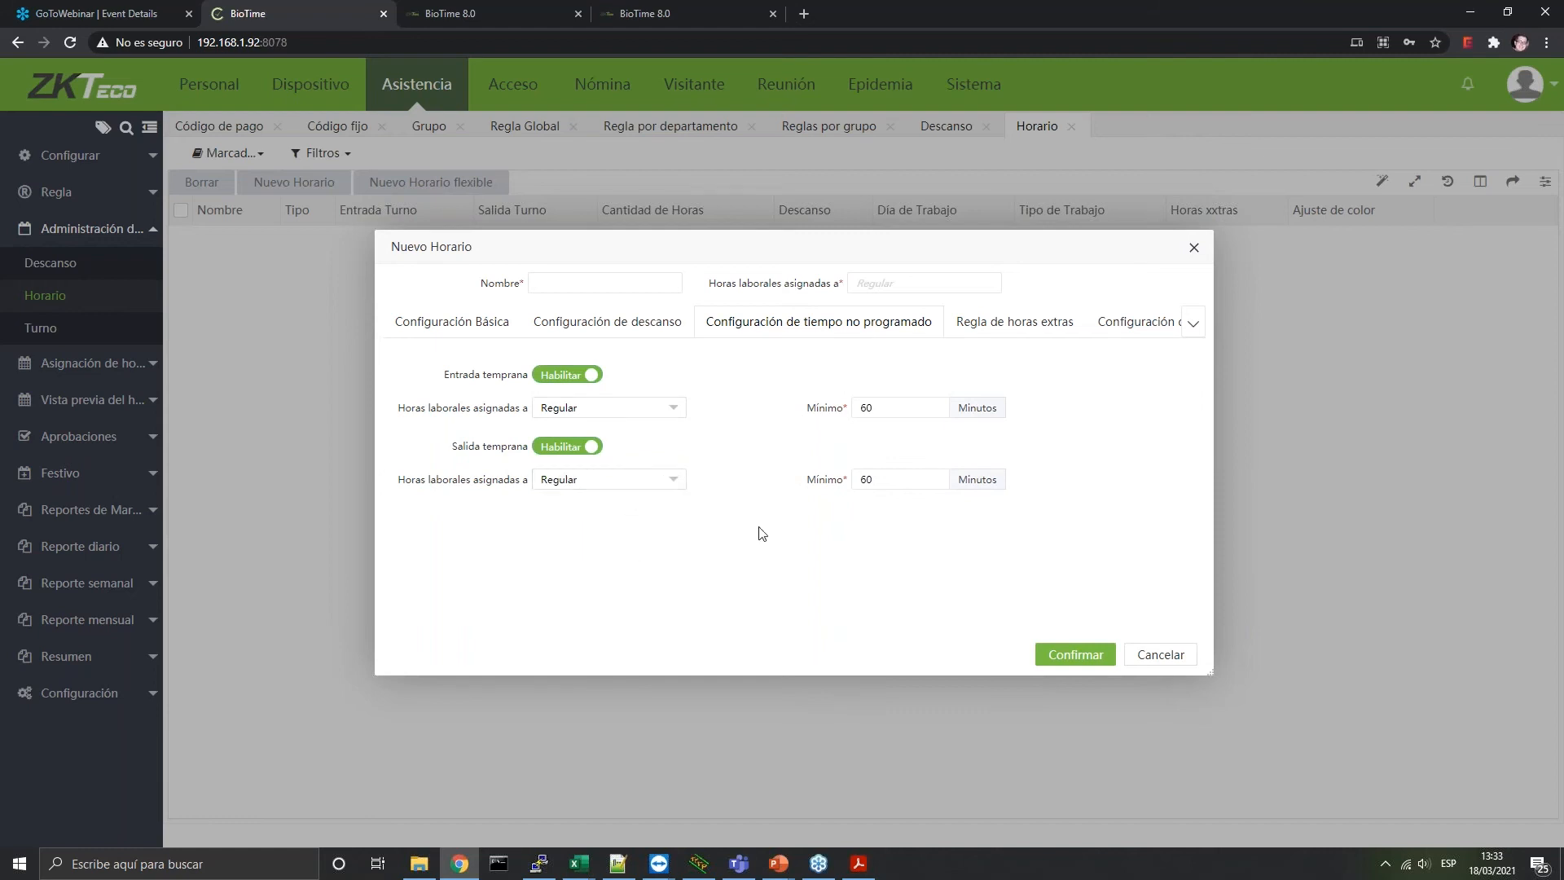
{"action": "left_click_drag", "start_coordinate": [929, 407], "coordinate": [794, 419]}
{"action": "type", "text": "0"}
{"action": "left_click_drag", "start_coordinate": [900, 481], "coordinate": [788, 482]}
{"action": "type", "text": "0"}
Enable Max OT and overtime bands, making the first band Normal OT from 8 to 10 hours
{"action": "left_click", "coordinate": [955, 317]}
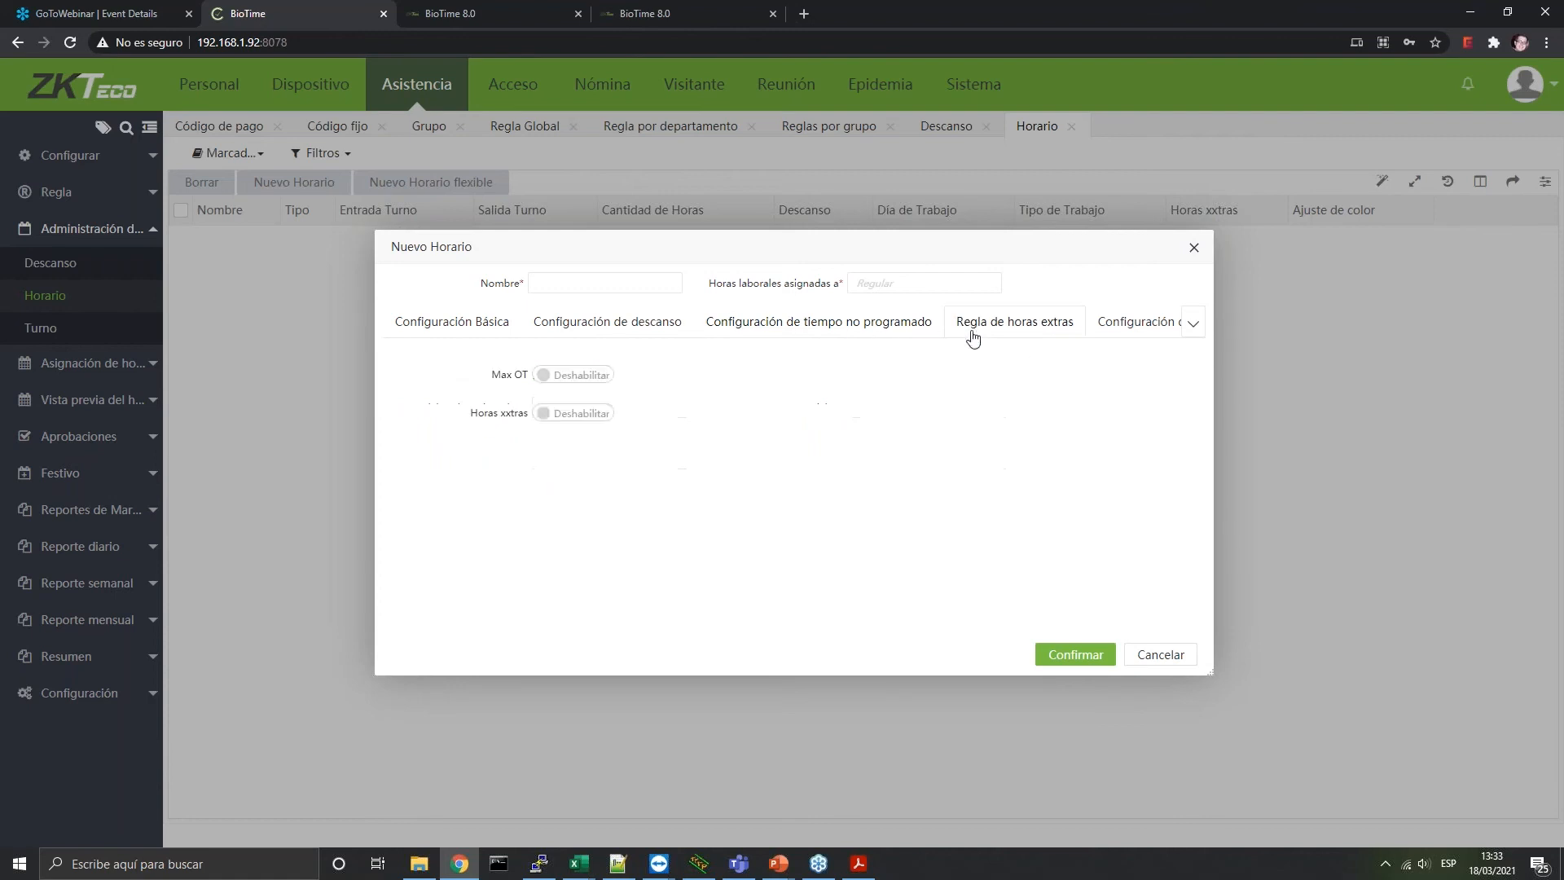
{"action": "left_click", "coordinate": [569, 377]}
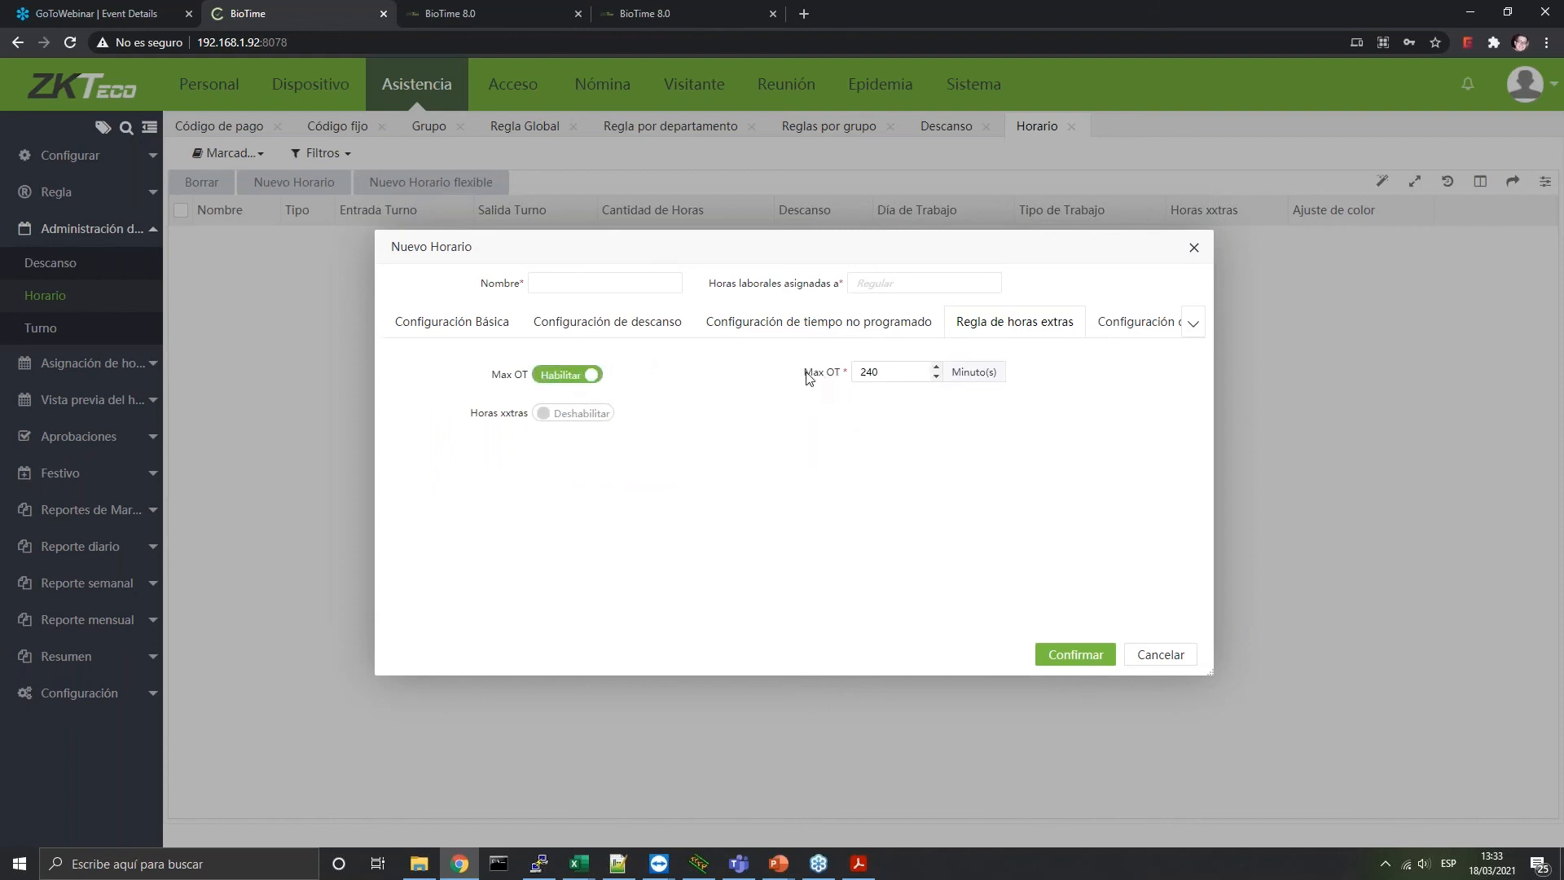
{"action": "left_click", "coordinate": [580, 413]}
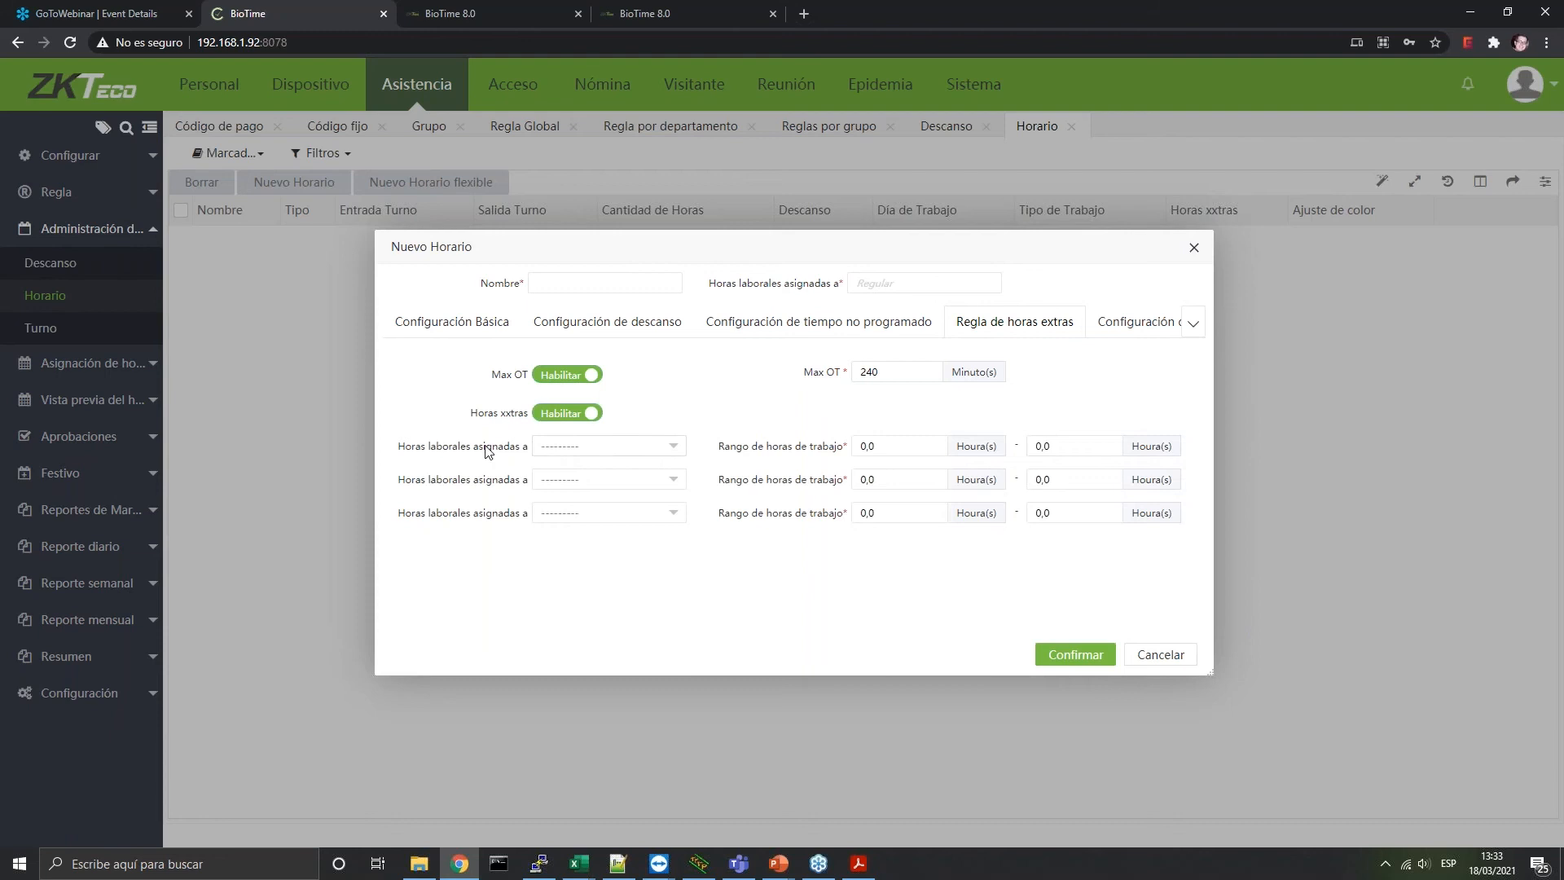
{"action": "left_click", "coordinate": [574, 448]}
{"action": "left_click", "coordinate": [571, 489]}
{"action": "double_click", "coordinate": [890, 447]}
{"action": "type", "text": "8"}
{"action": "double_click", "coordinate": [1108, 446]}
{"action": "type", "text": "10"}
Set the second overtime band to OT2 from 10 to 12 hours
{"action": "left_click", "coordinate": [578, 480]}
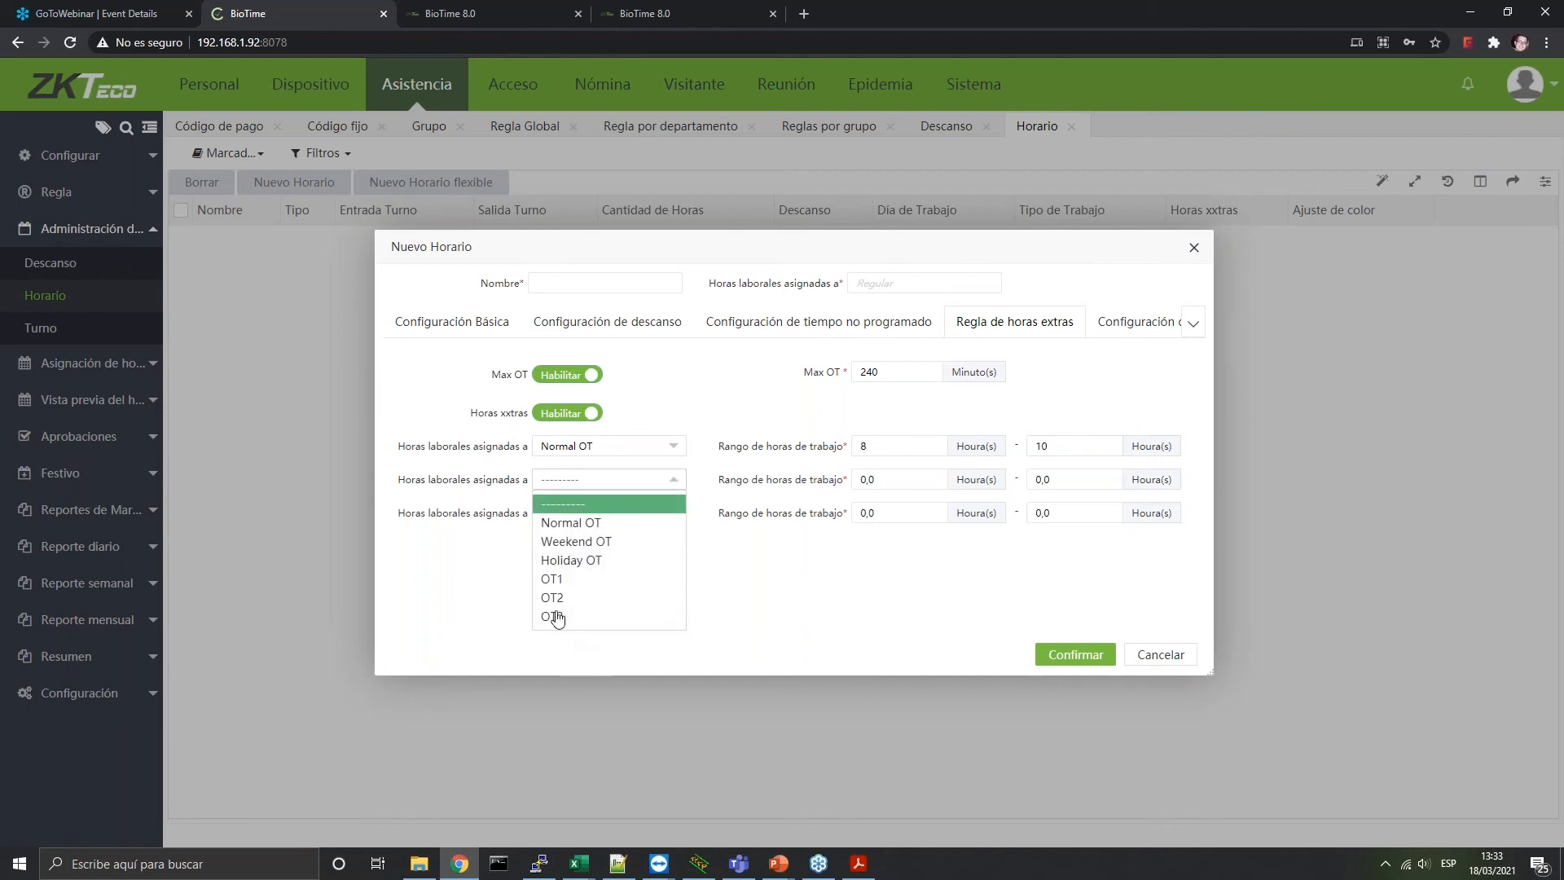
{"action": "left_click", "coordinate": [556, 598]}
{"action": "left_click", "coordinate": [908, 480]}
{"action": "type", "text": "10"}
{"action": "key", "text": "Tab"}
{"action": "type", "text": "12"}
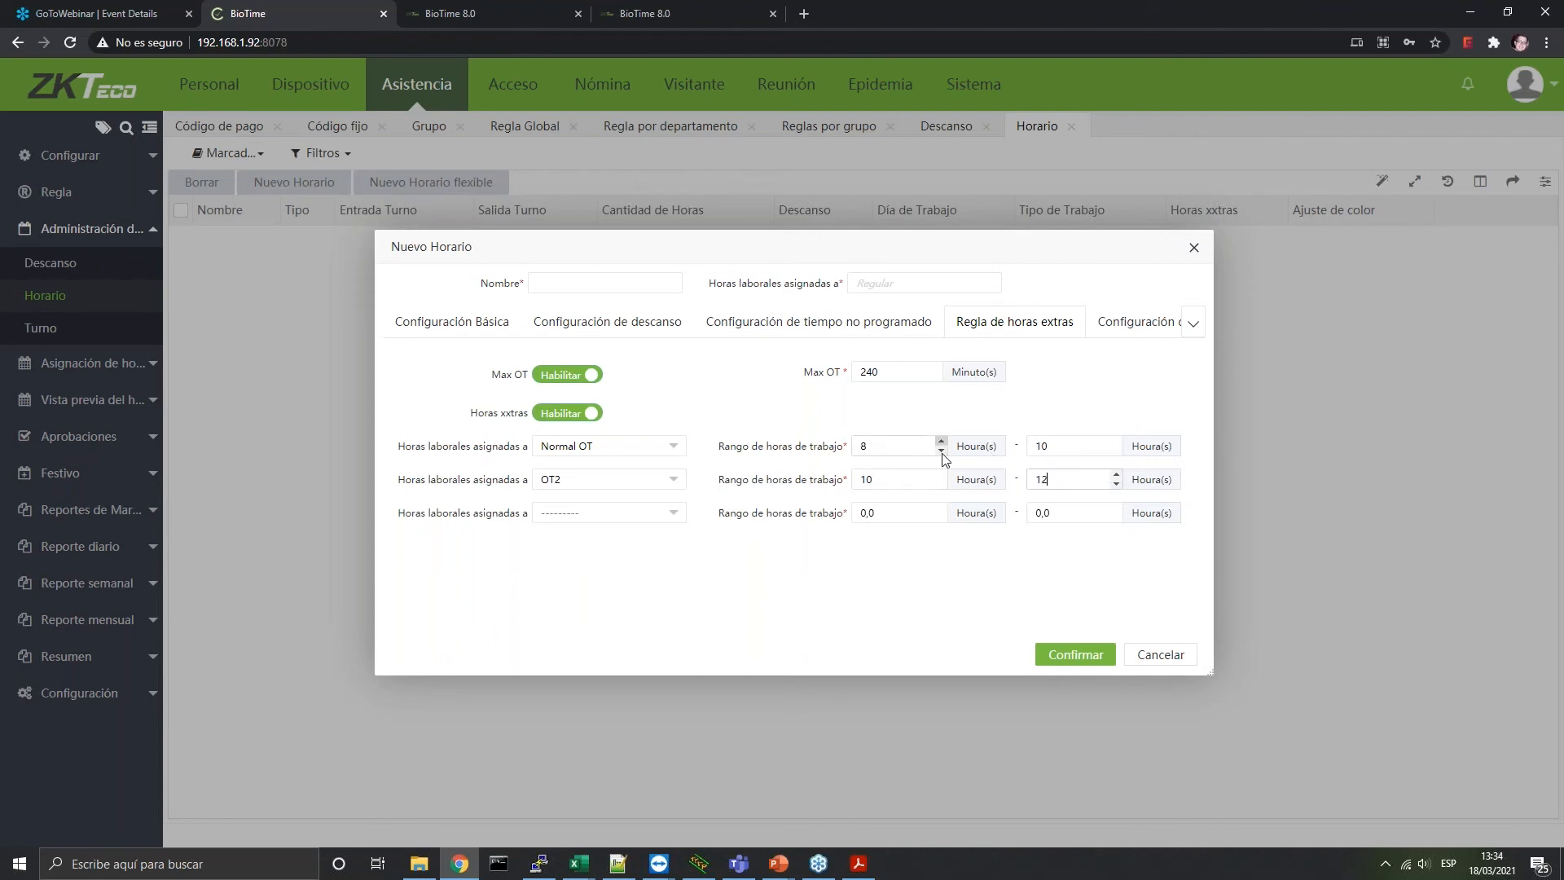
Set the third band to OT3 from 12 to 16 hours and Max OT to 500 minutes
{"action": "left_click", "coordinate": [632, 512]}
{"action": "left_click", "coordinate": [632, 515]}
{"action": "left_click", "coordinate": [632, 516]}
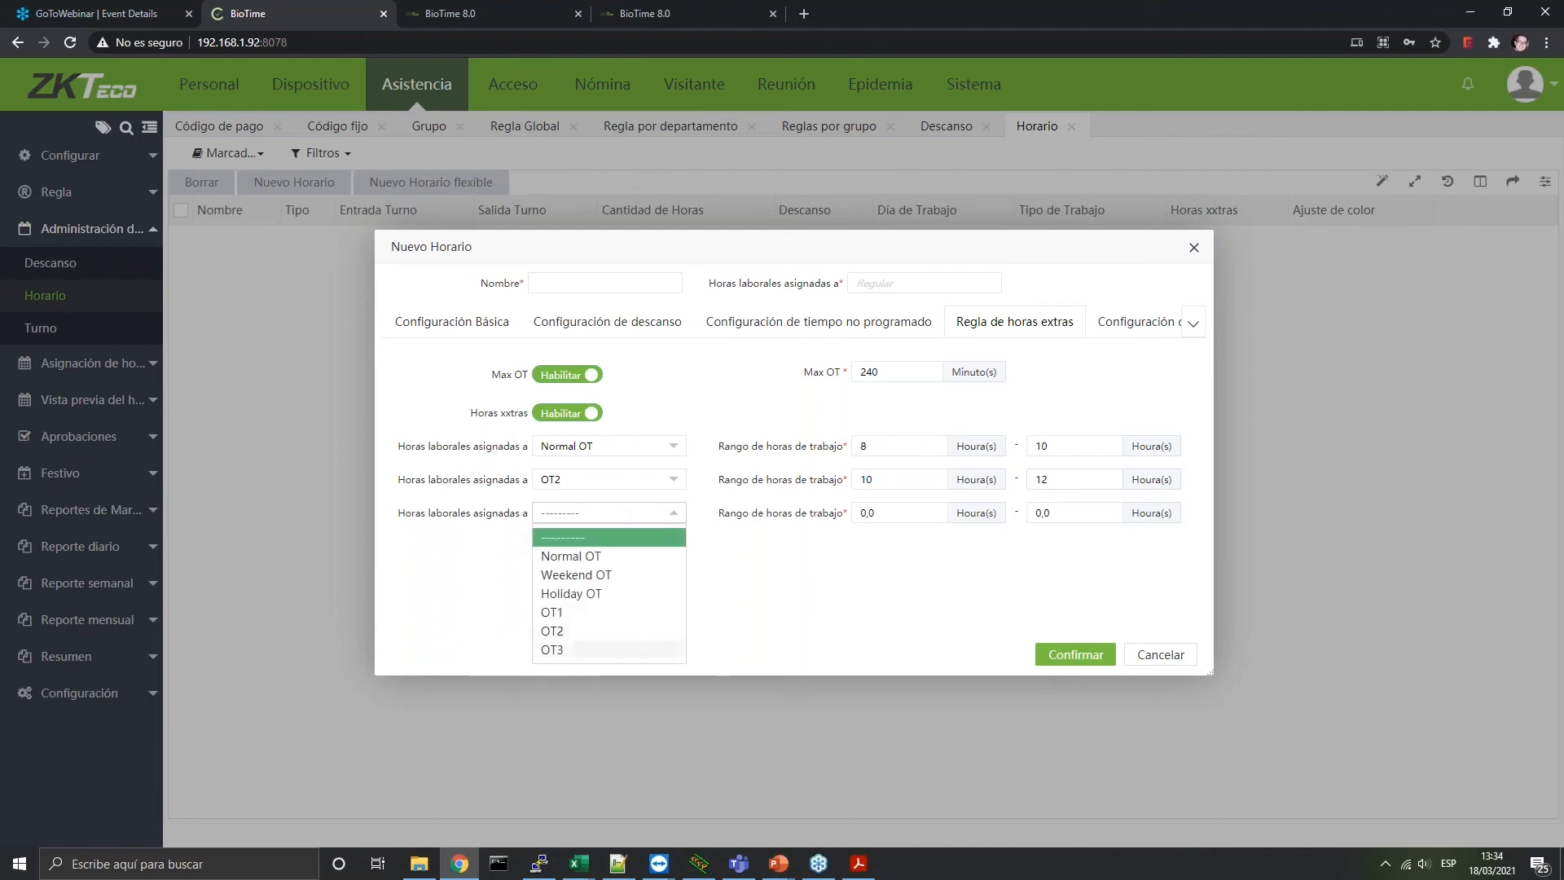
{"action": "left_click", "coordinate": [580, 651]}
{"action": "left_click_drag", "start_coordinate": [886, 513], "coordinate": [756, 509]}
{"action": "type", "text": "12"}
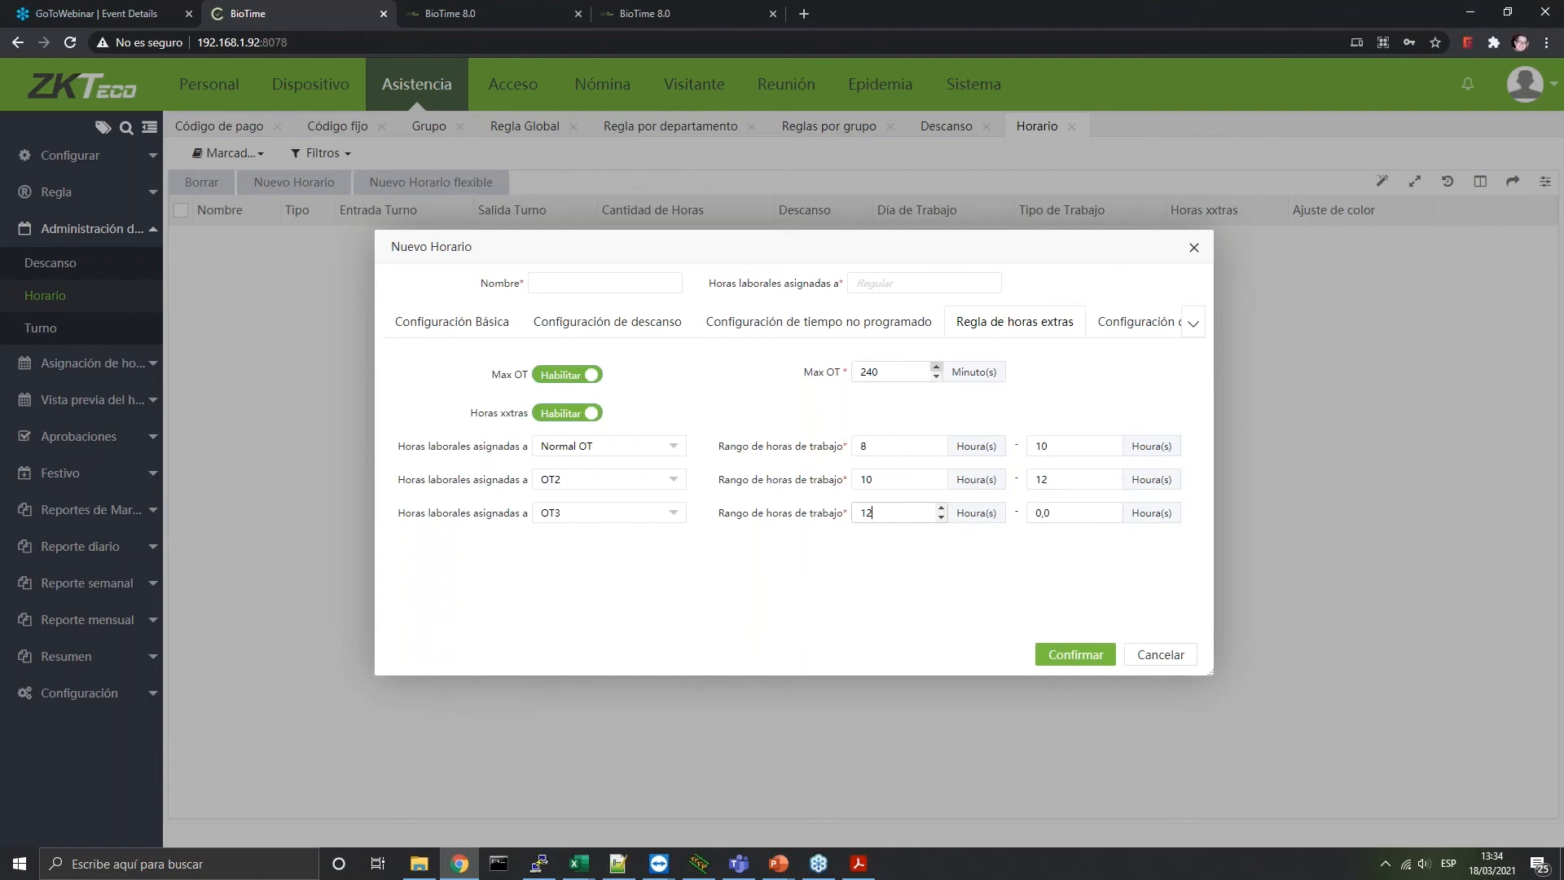
{"action": "left_click", "coordinate": [1098, 531]}
{"action": "double_click", "coordinate": [1080, 509]}
{"action": "left_click_drag", "start_coordinate": [882, 372], "coordinate": [612, 398]}
{"action": "type", "text": "500"}
{"action": "left_click_drag", "start_coordinate": [1058, 517], "coordinate": [918, 496]}
{"action": "type", "text": "16"}
{"action": "left_click", "coordinate": [1139, 325]}
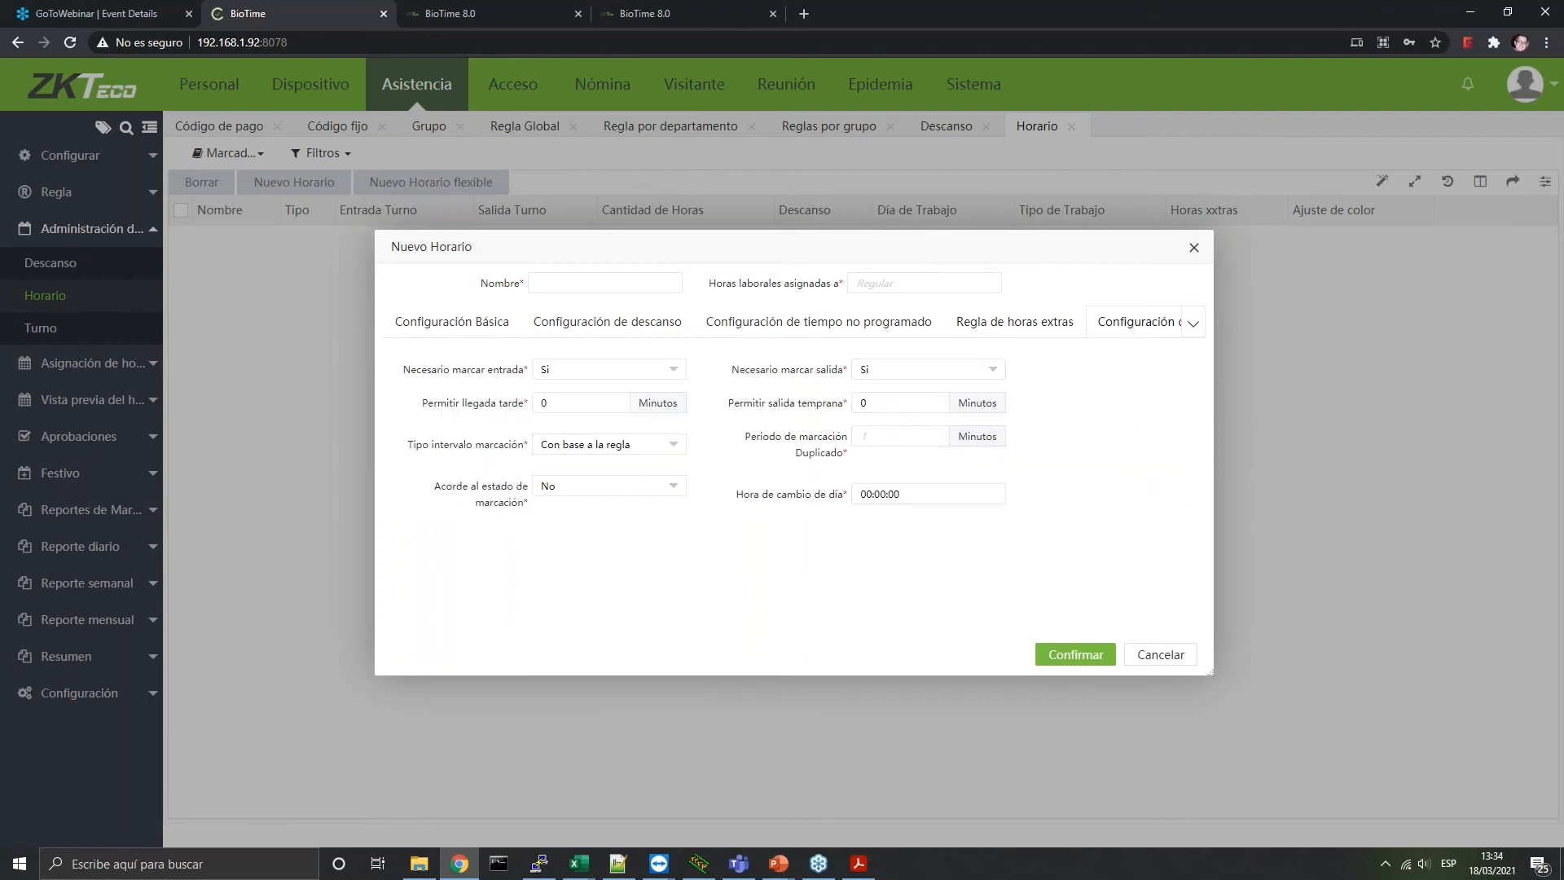
In Configuración de regla, set Permitir llegada tarde and Permitir salida temprana to 10 minutes each
{"action": "left_click", "coordinate": [1194, 326]}
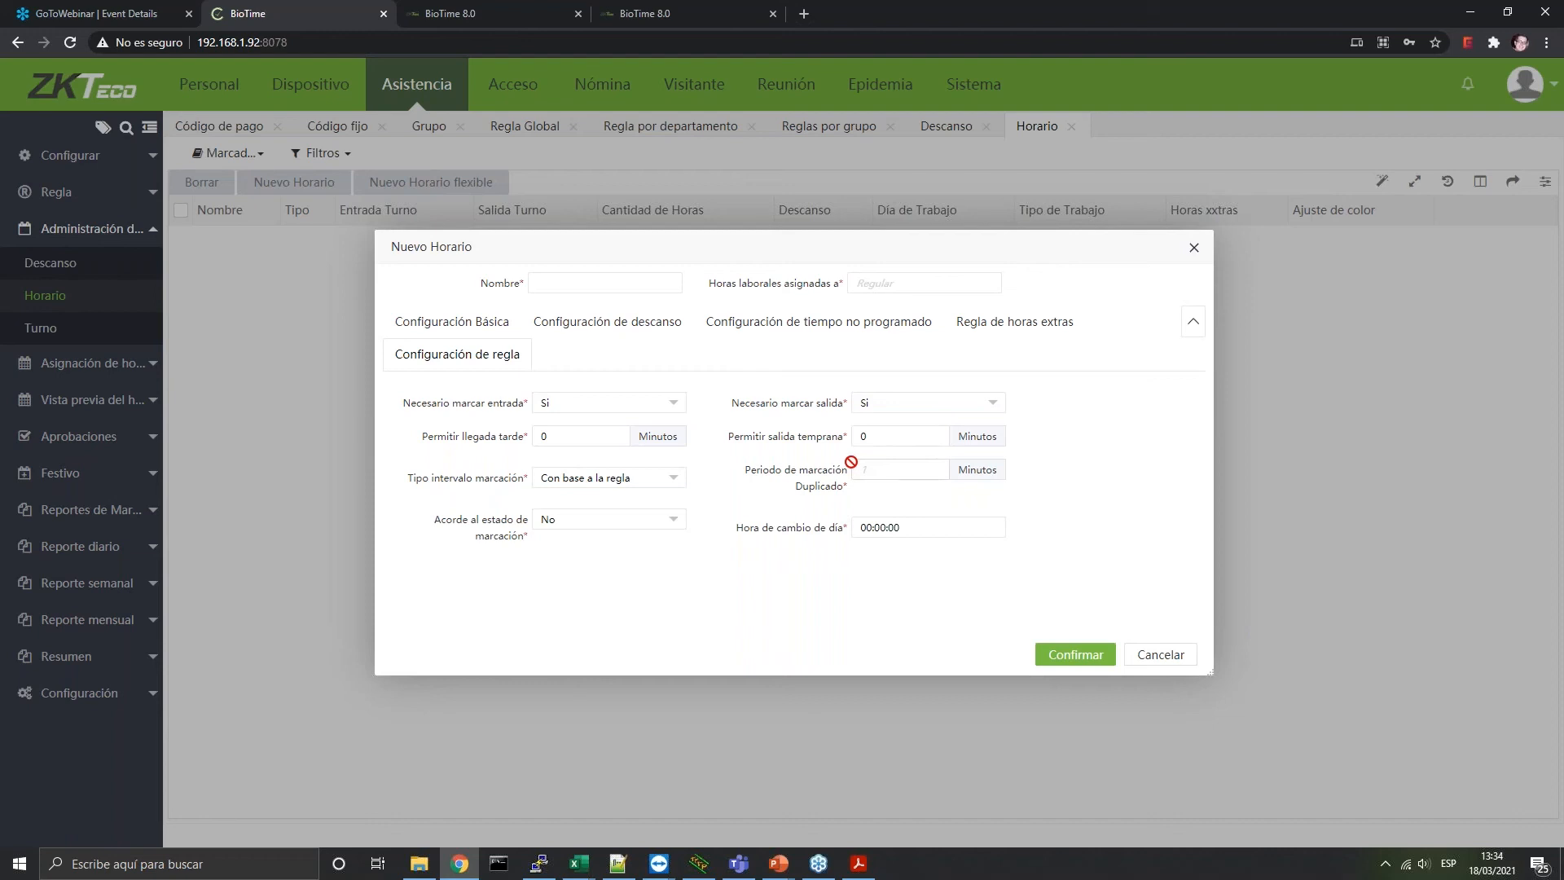
{"action": "double_click", "coordinate": [623, 436]}
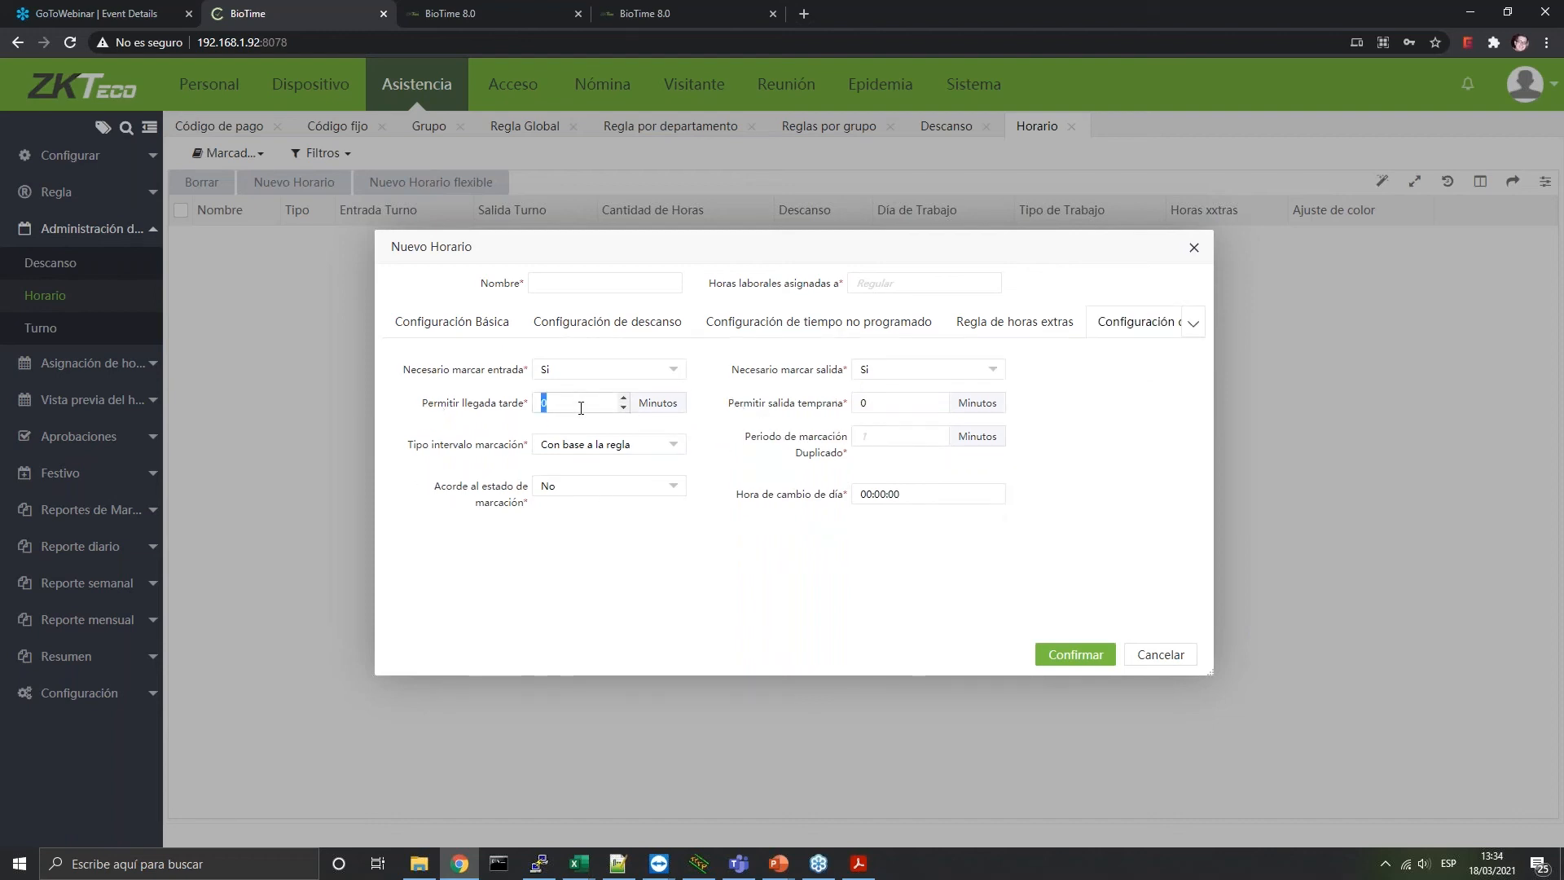
{"action": "type", "text": "10"}
{"action": "double_click", "coordinate": [876, 402]}
{"action": "type", "text": "10"}
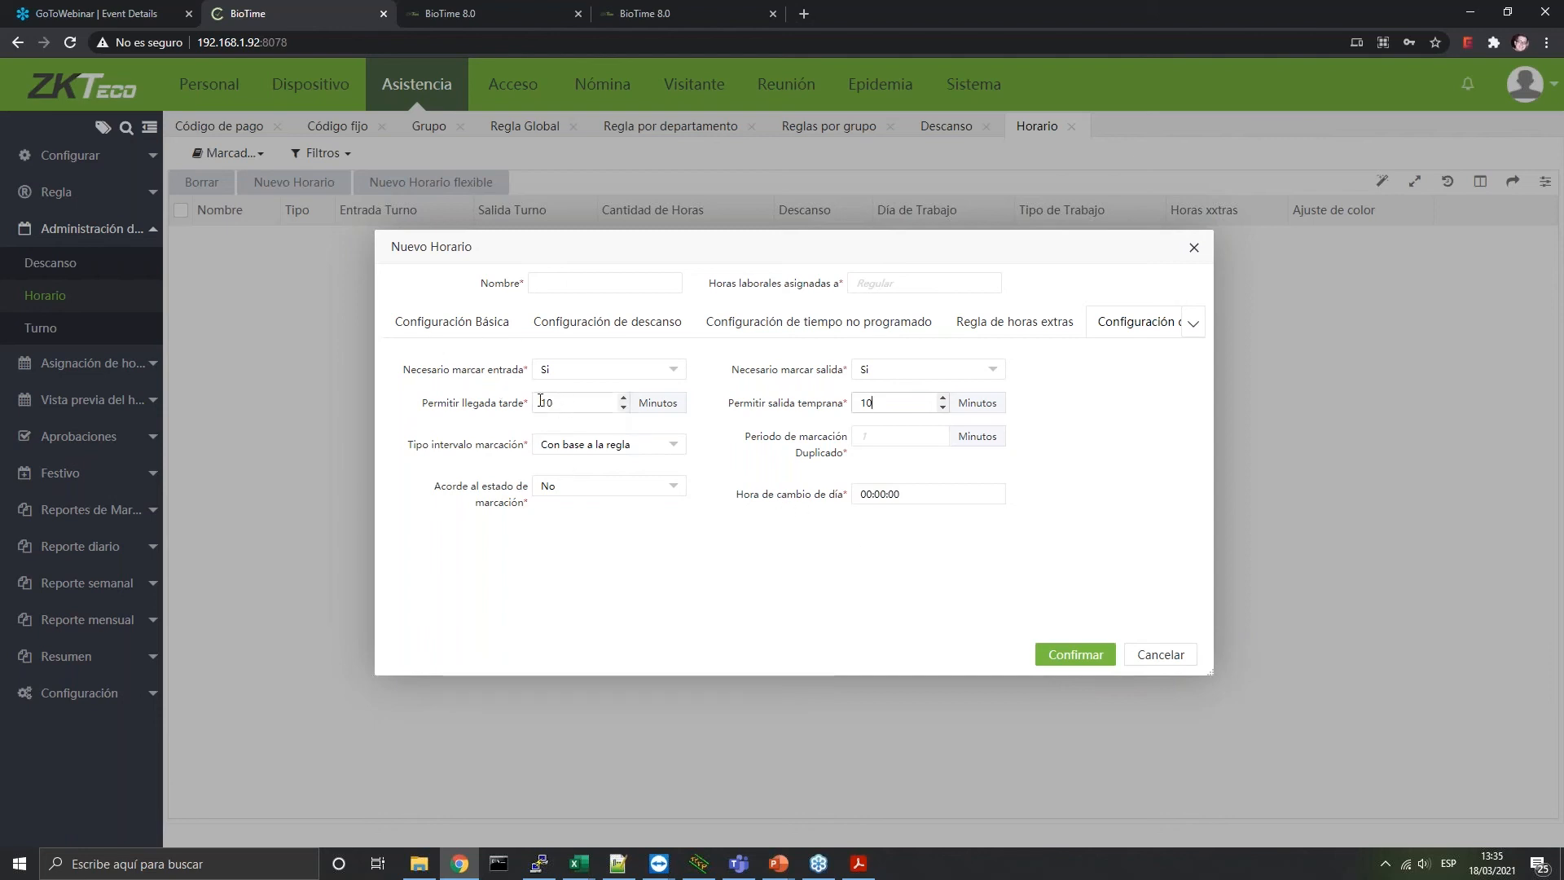
{"action": "double_click", "coordinate": [567, 404]}
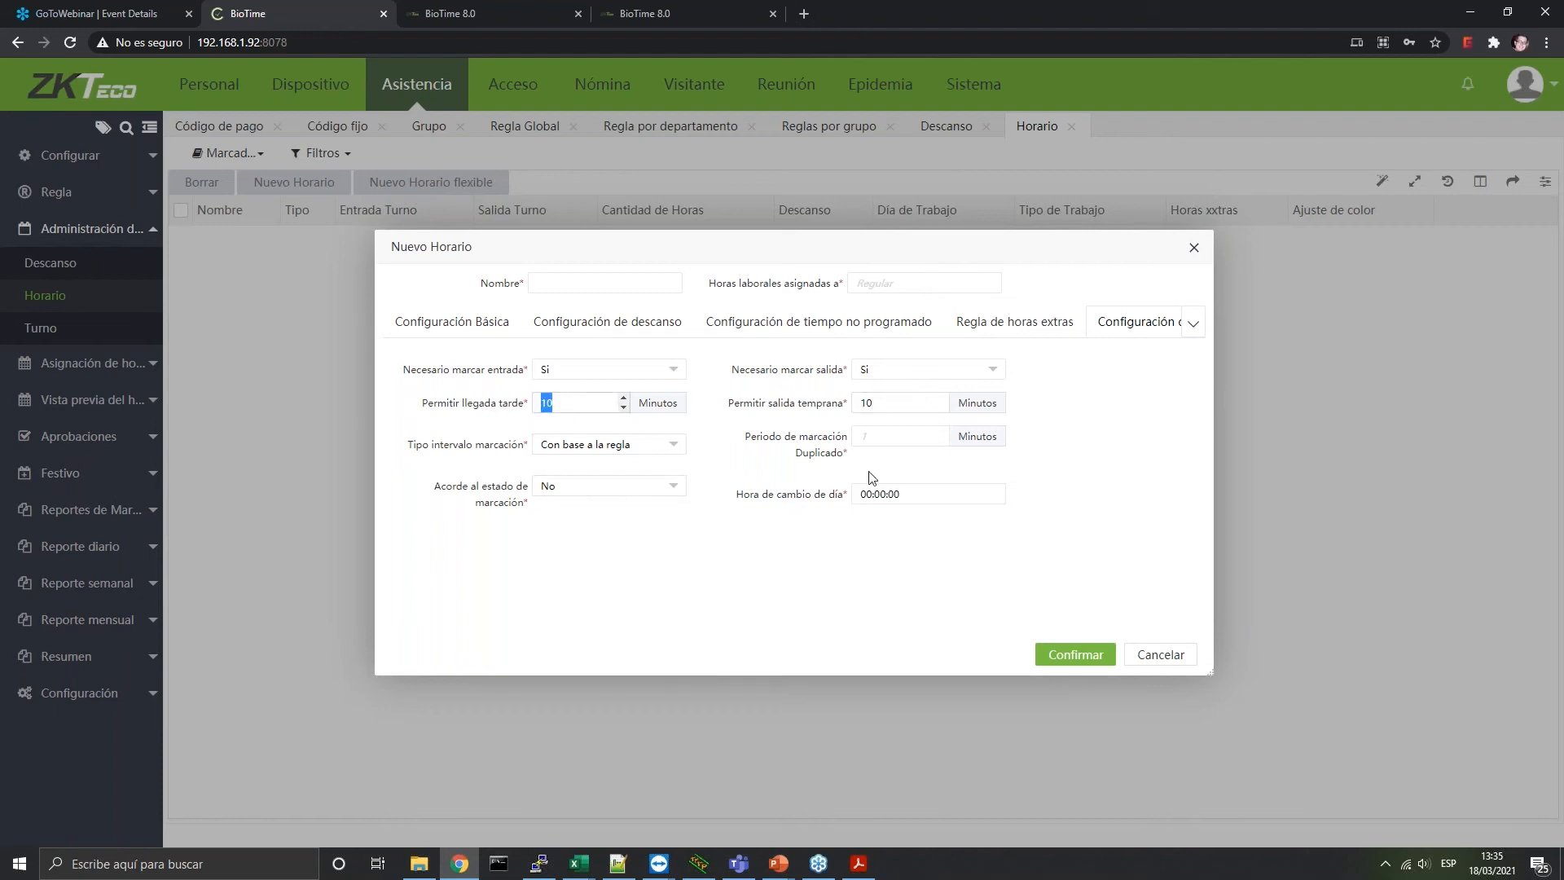
{"action": "key", "text": "Tab"}
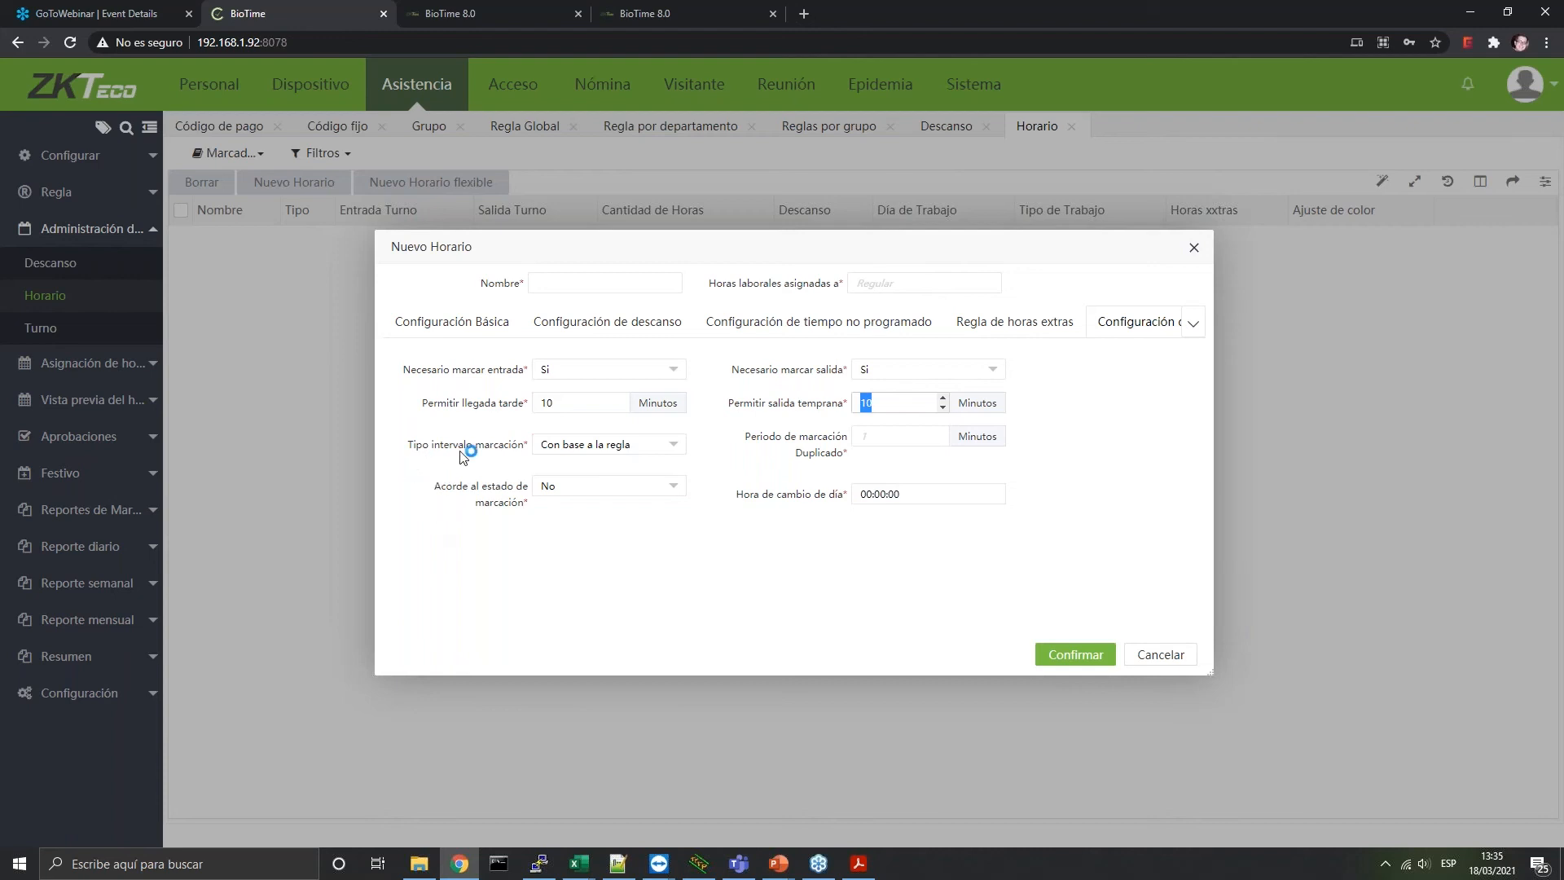
Change Tipo intervalo marcación to Usuario definido and select the Duplicado punch period value
{"action": "left_click", "coordinate": [608, 447]}
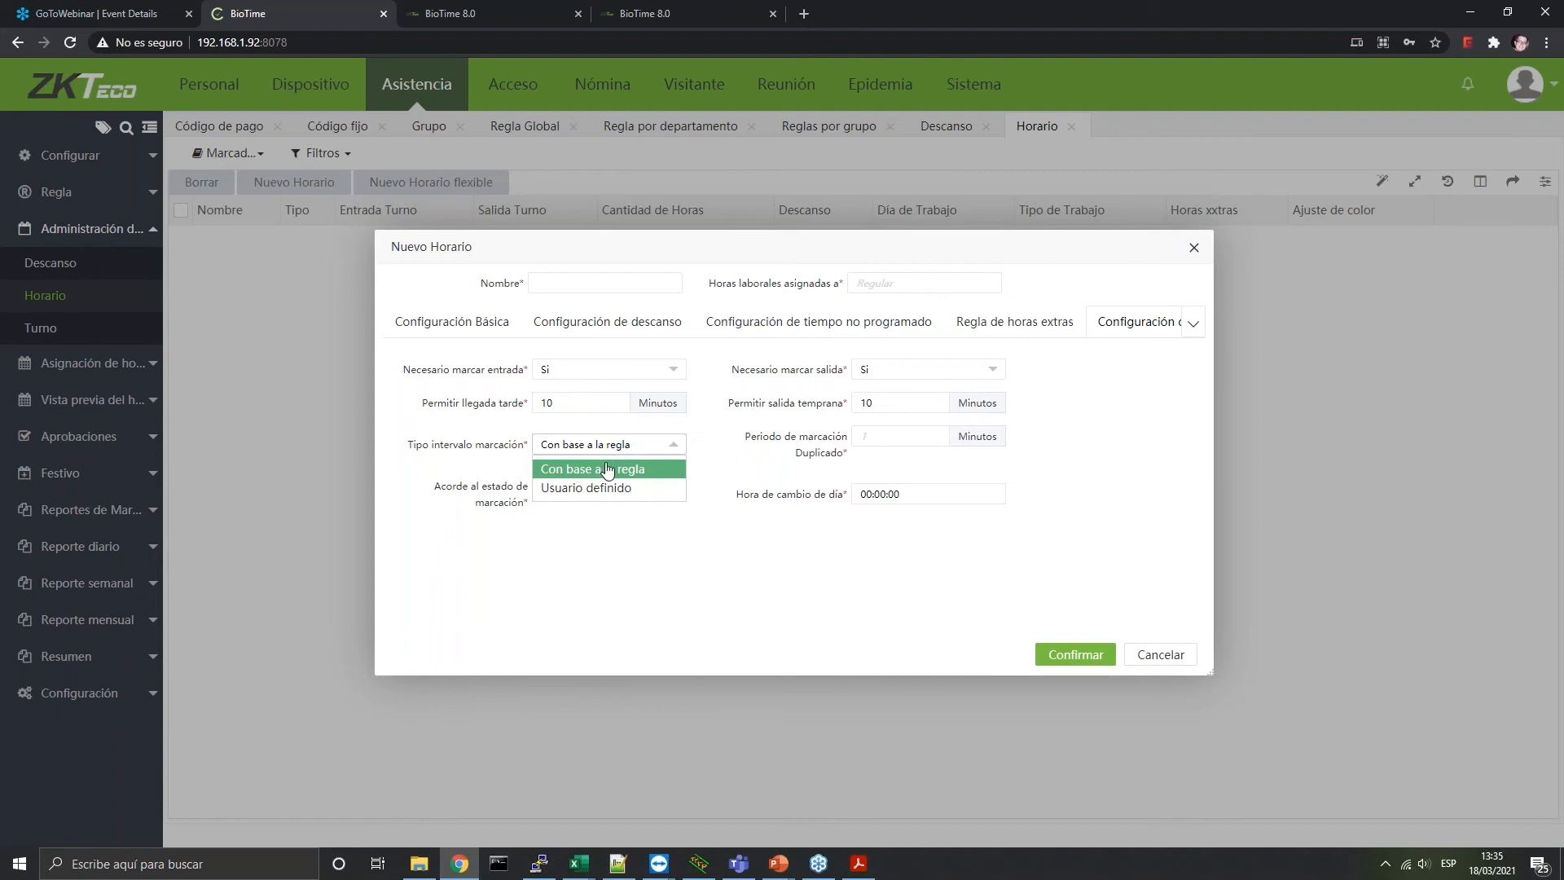
{"action": "left_click", "coordinate": [603, 469]}
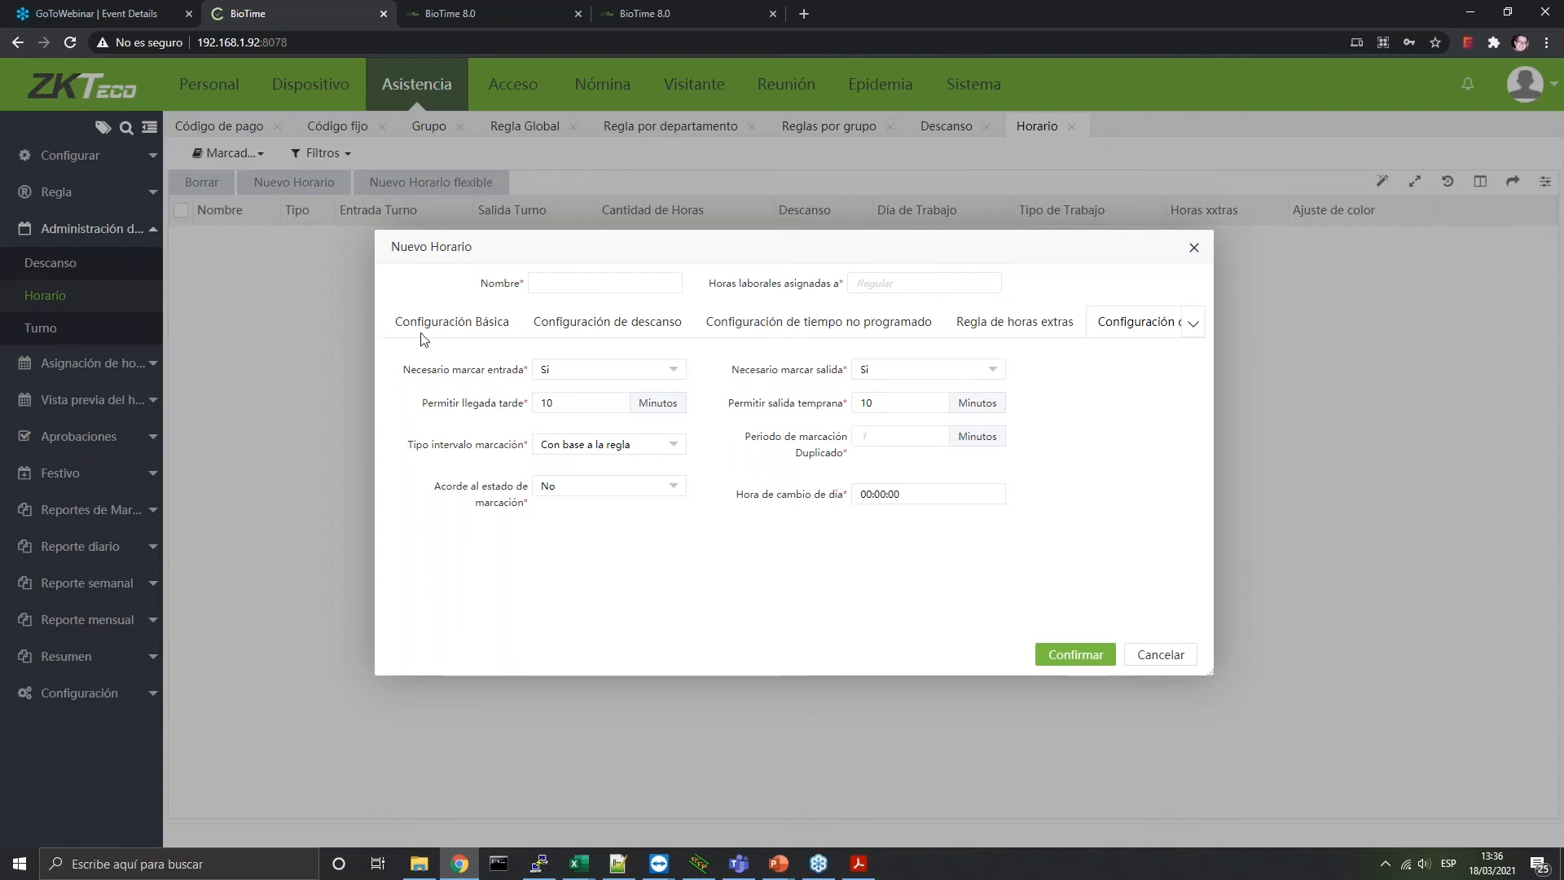
{"action": "left_click", "coordinate": [603, 452]}
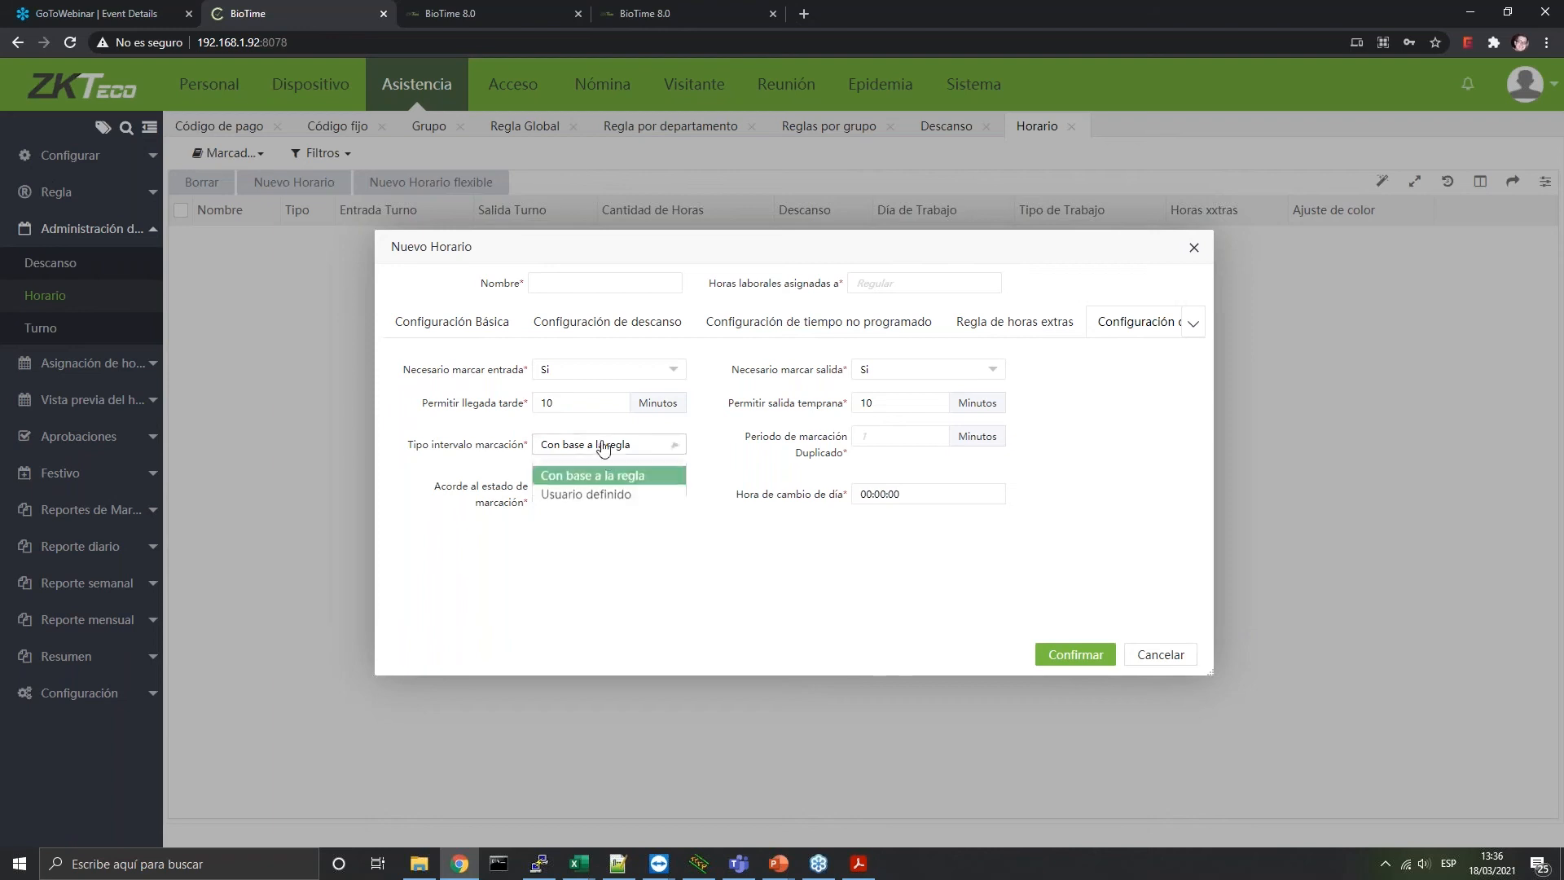
{"action": "left_click", "coordinate": [586, 491]}
{"action": "left_click", "coordinate": [892, 437]}
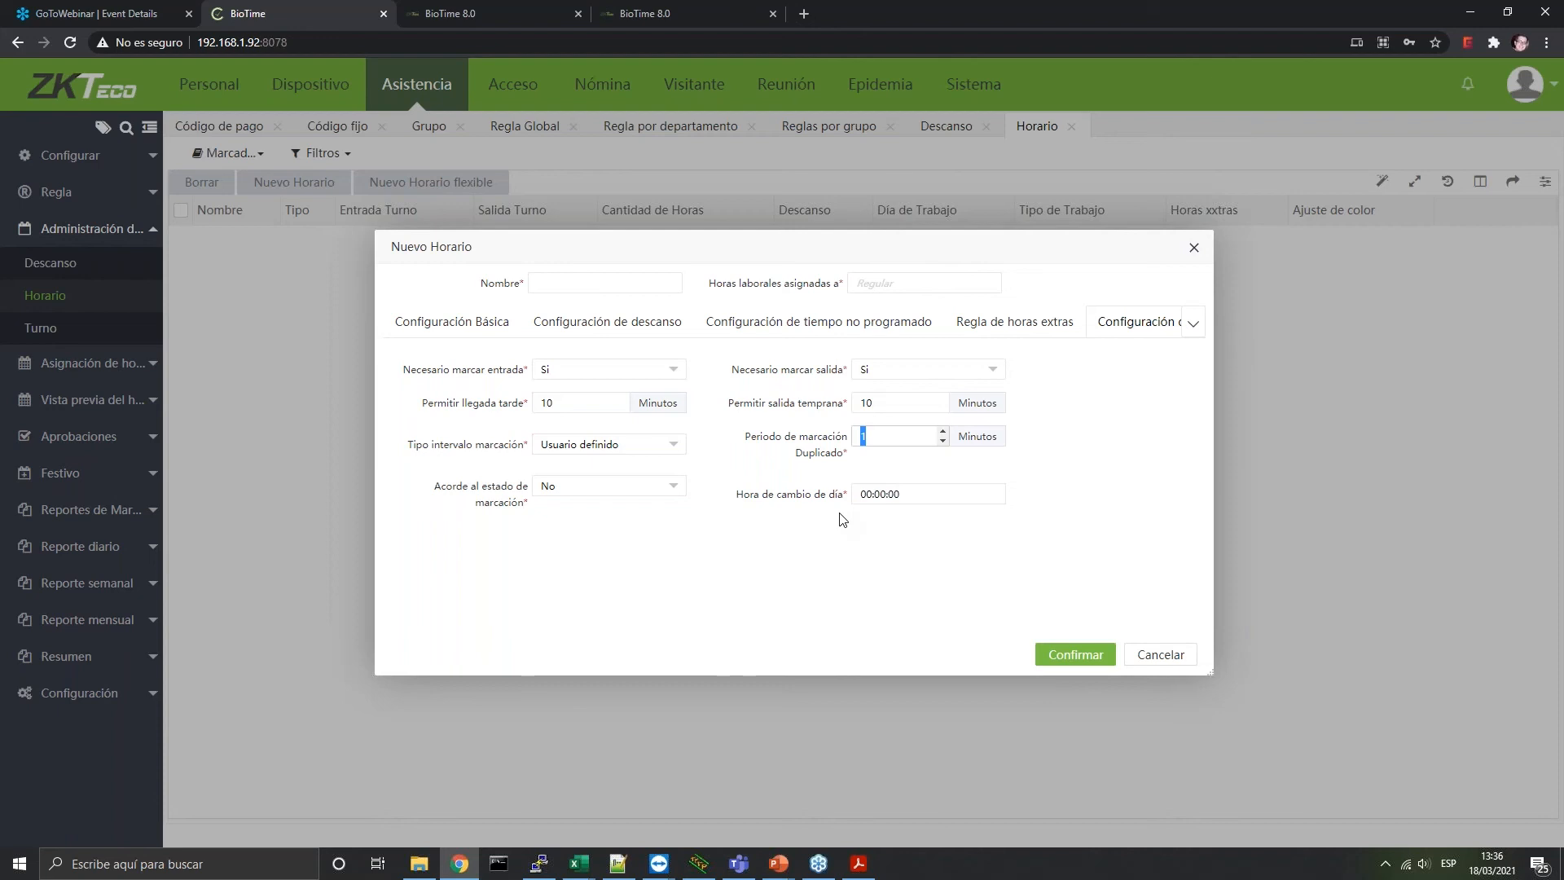
Keep Acorde al estado de marcación at No, select the day-change time, and go back to Configuración Básica
{"action": "left_click", "coordinate": [559, 488]}
{"action": "left_click", "coordinate": [548, 513]}
{"action": "left_click", "coordinate": [904, 492]}
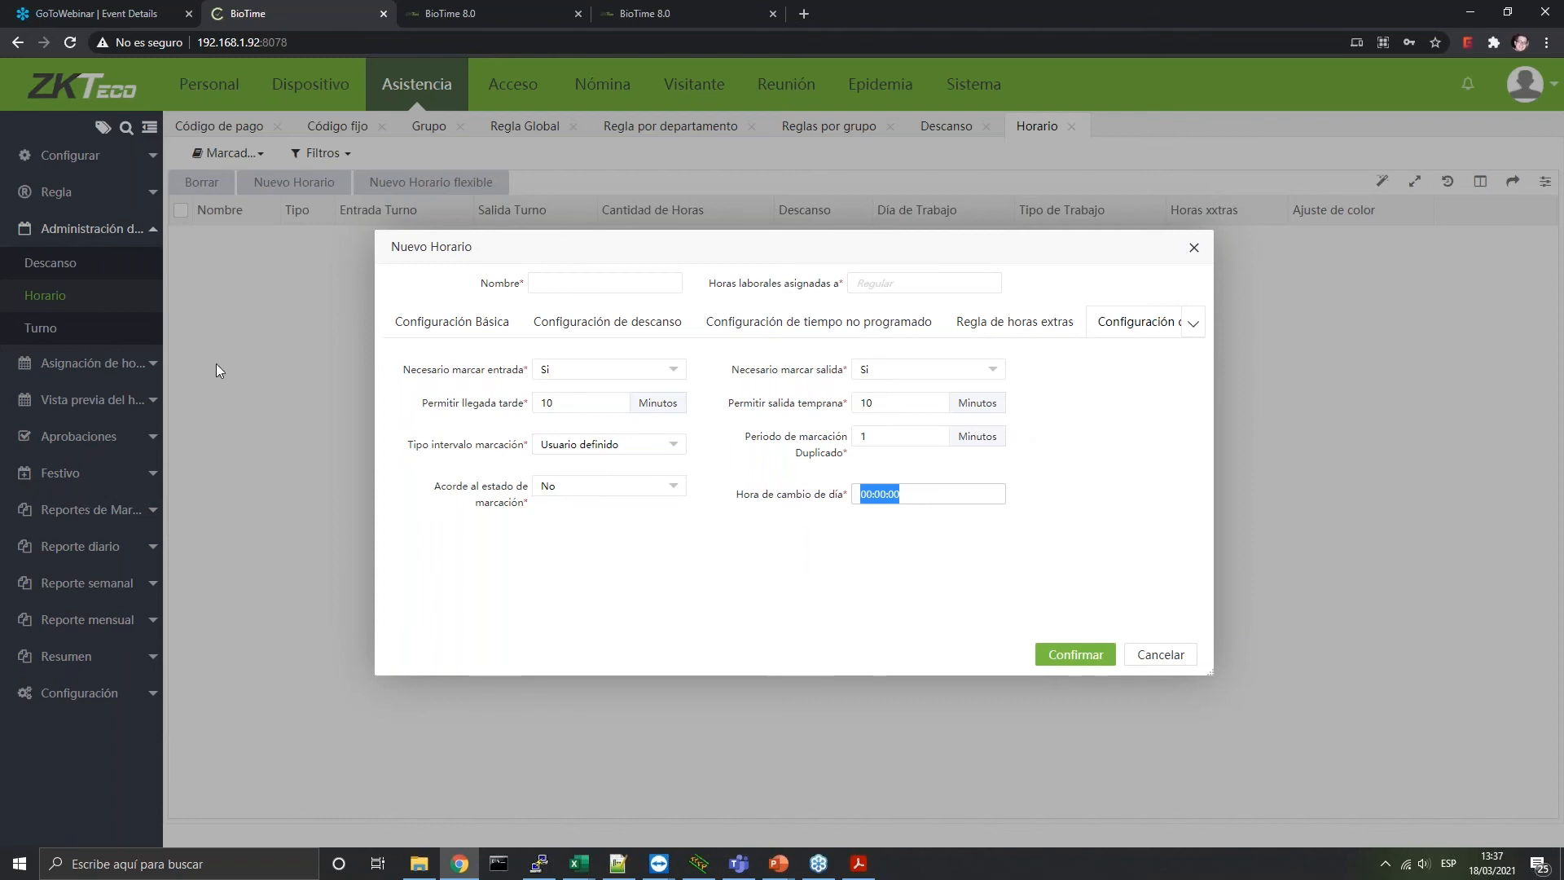
{"action": "left_click", "coordinate": [462, 348]}
{"action": "left_click_drag", "start_coordinate": [463, 347], "coordinate": [475, 356]}
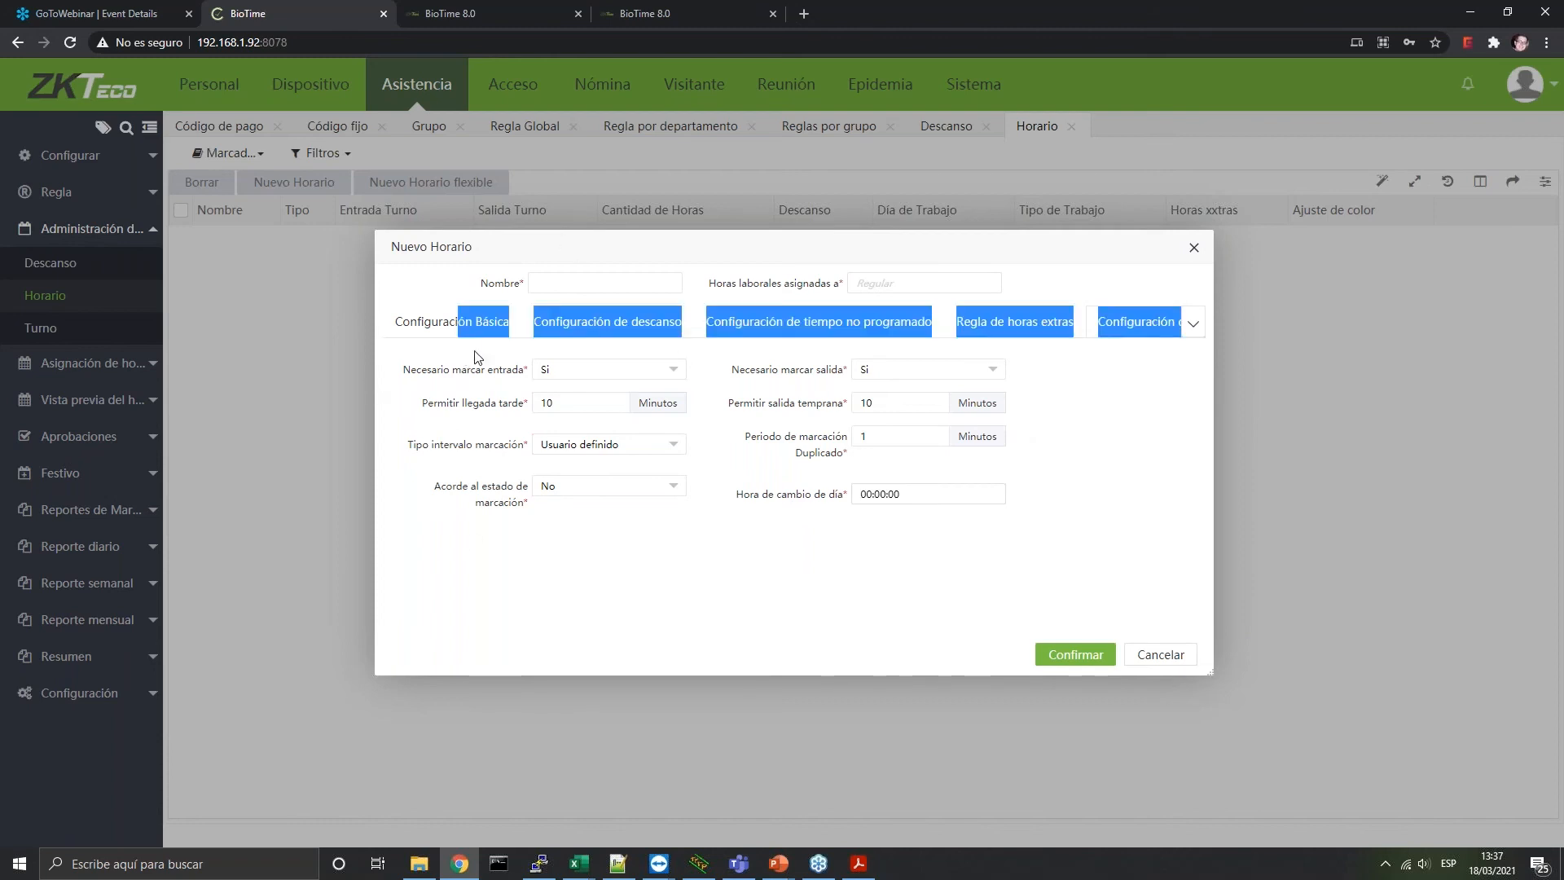
{"action": "left_click", "coordinate": [454, 330]}
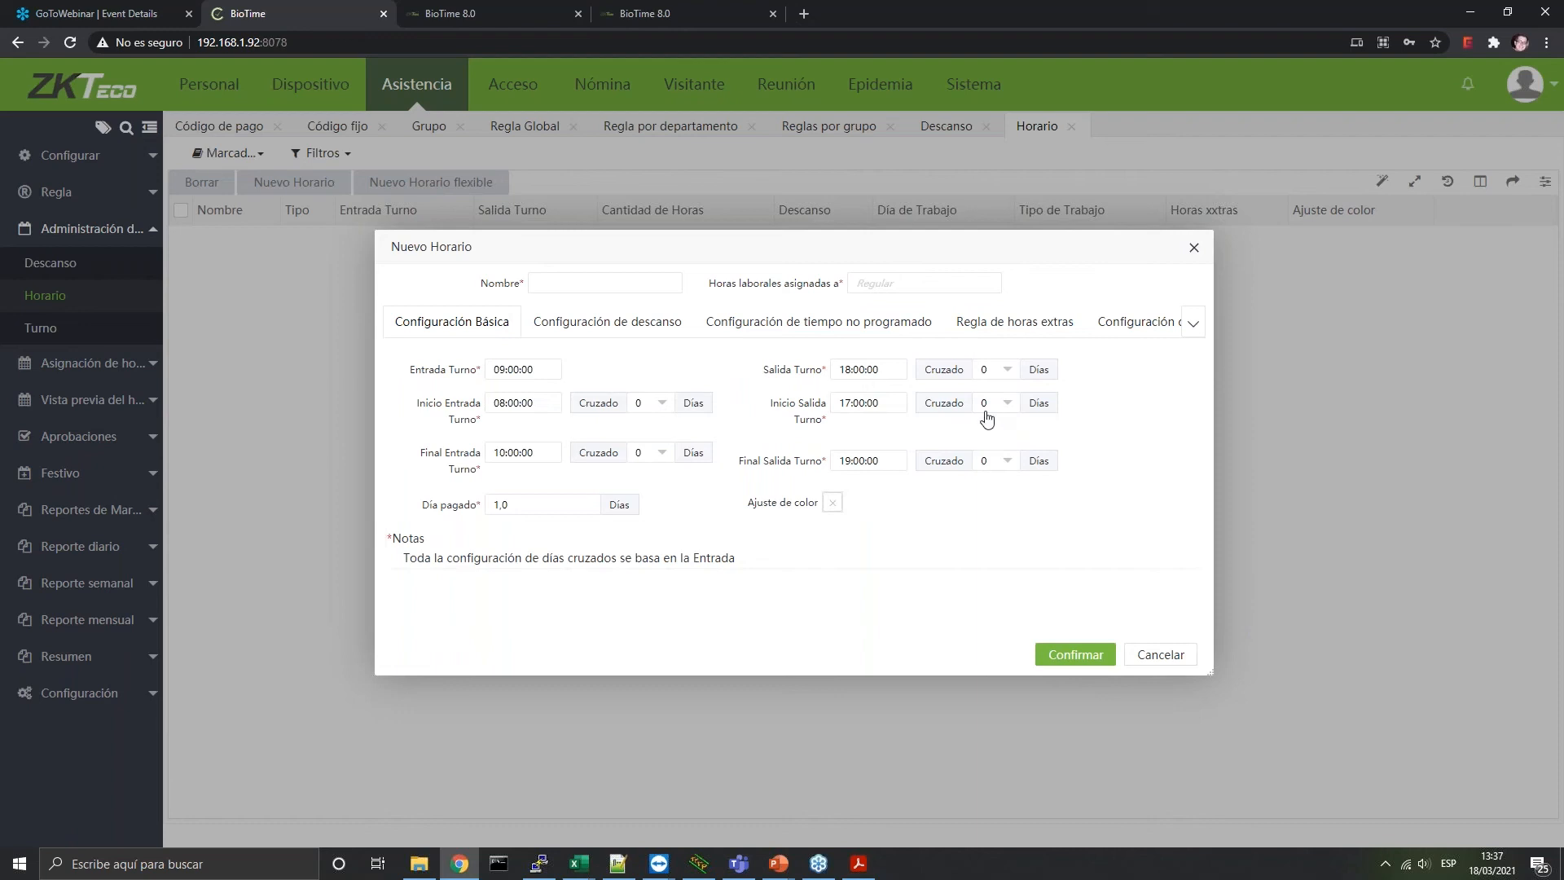
Review the timetable's punch-marking and break settings, then return to the basic shift times
{"action": "left_click", "coordinate": [1162, 325]}
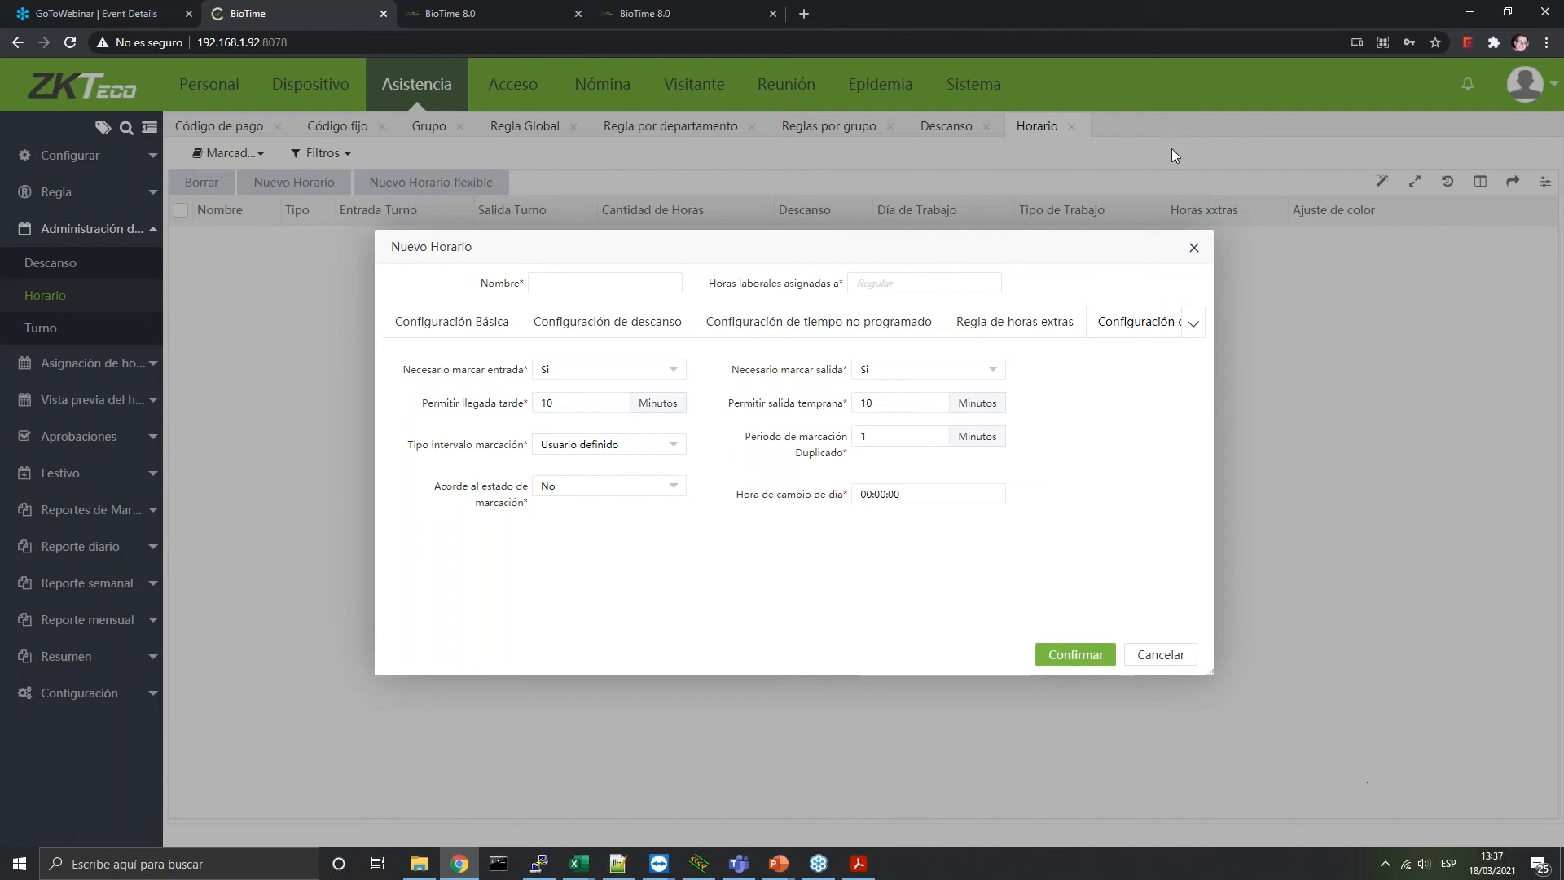
{"action": "left_click", "coordinate": [1065, 661]}
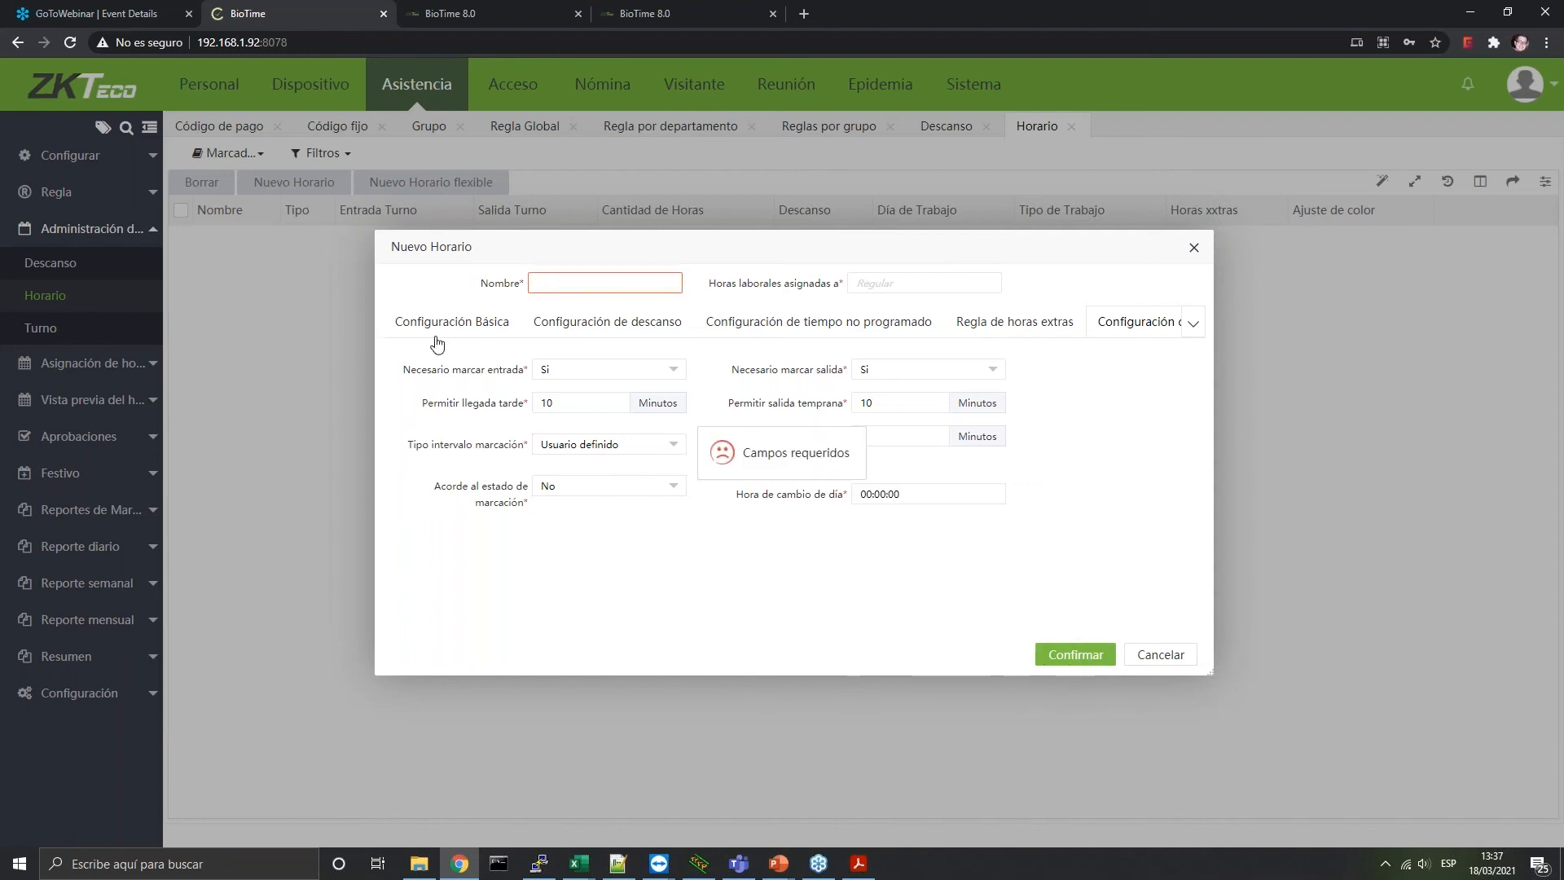
{"action": "left_click", "coordinate": [595, 320]}
{"action": "left_click", "coordinate": [607, 287]}
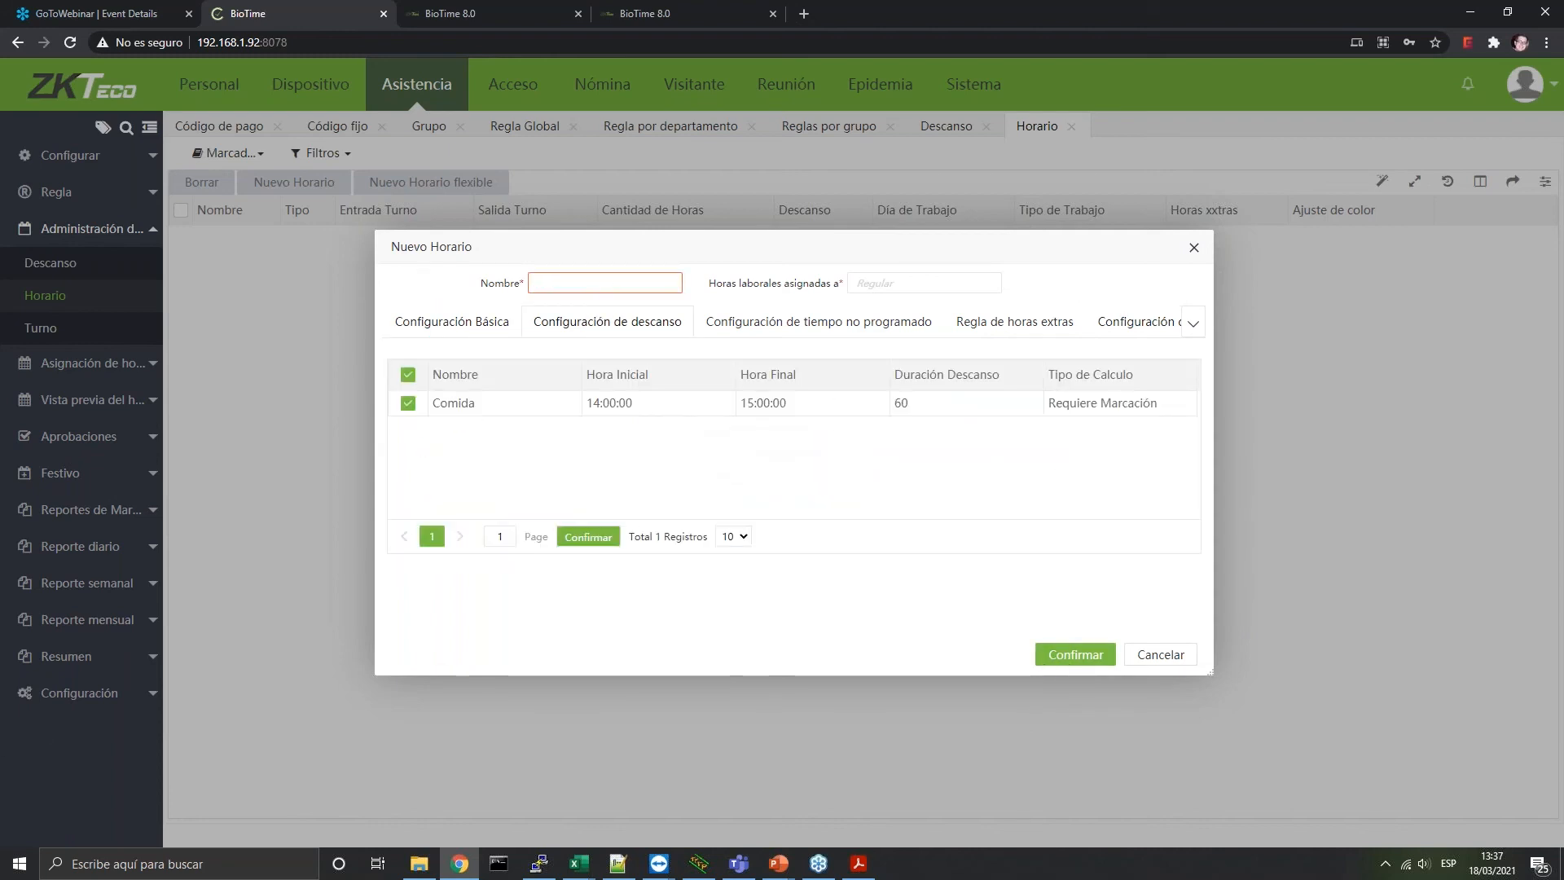
{"action": "left_click", "coordinate": [475, 330]}
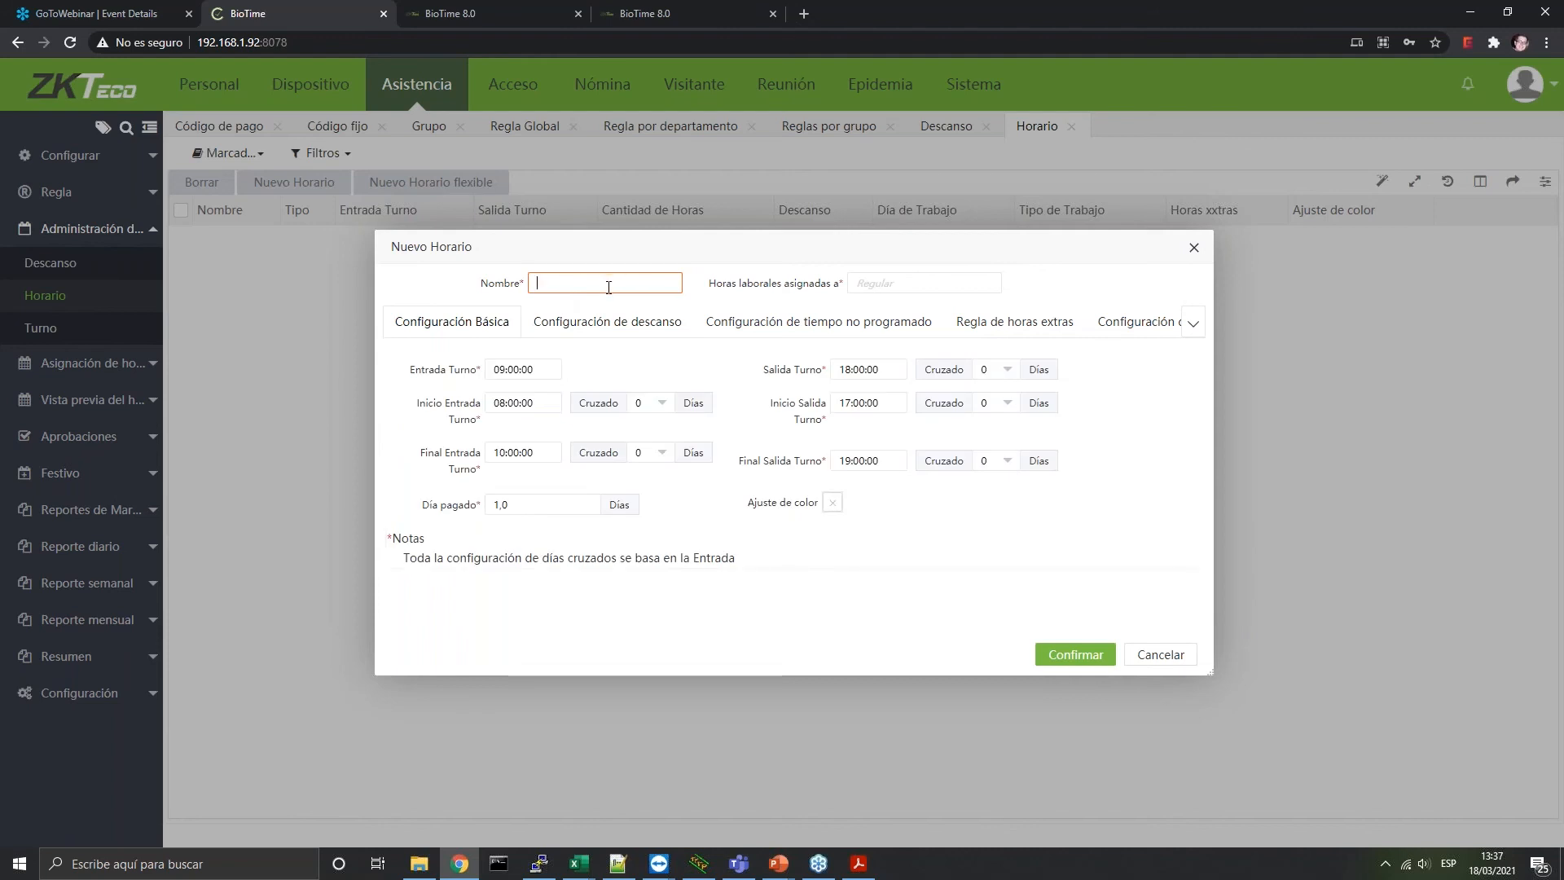
Name the timetable Horario 1, save it, and bring up the Turno shift list
{"action": "type", "text": "Horario 1"}
{"action": "left_click", "coordinate": [1093, 656]}
{"action": "left_click", "coordinate": [39, 336]}
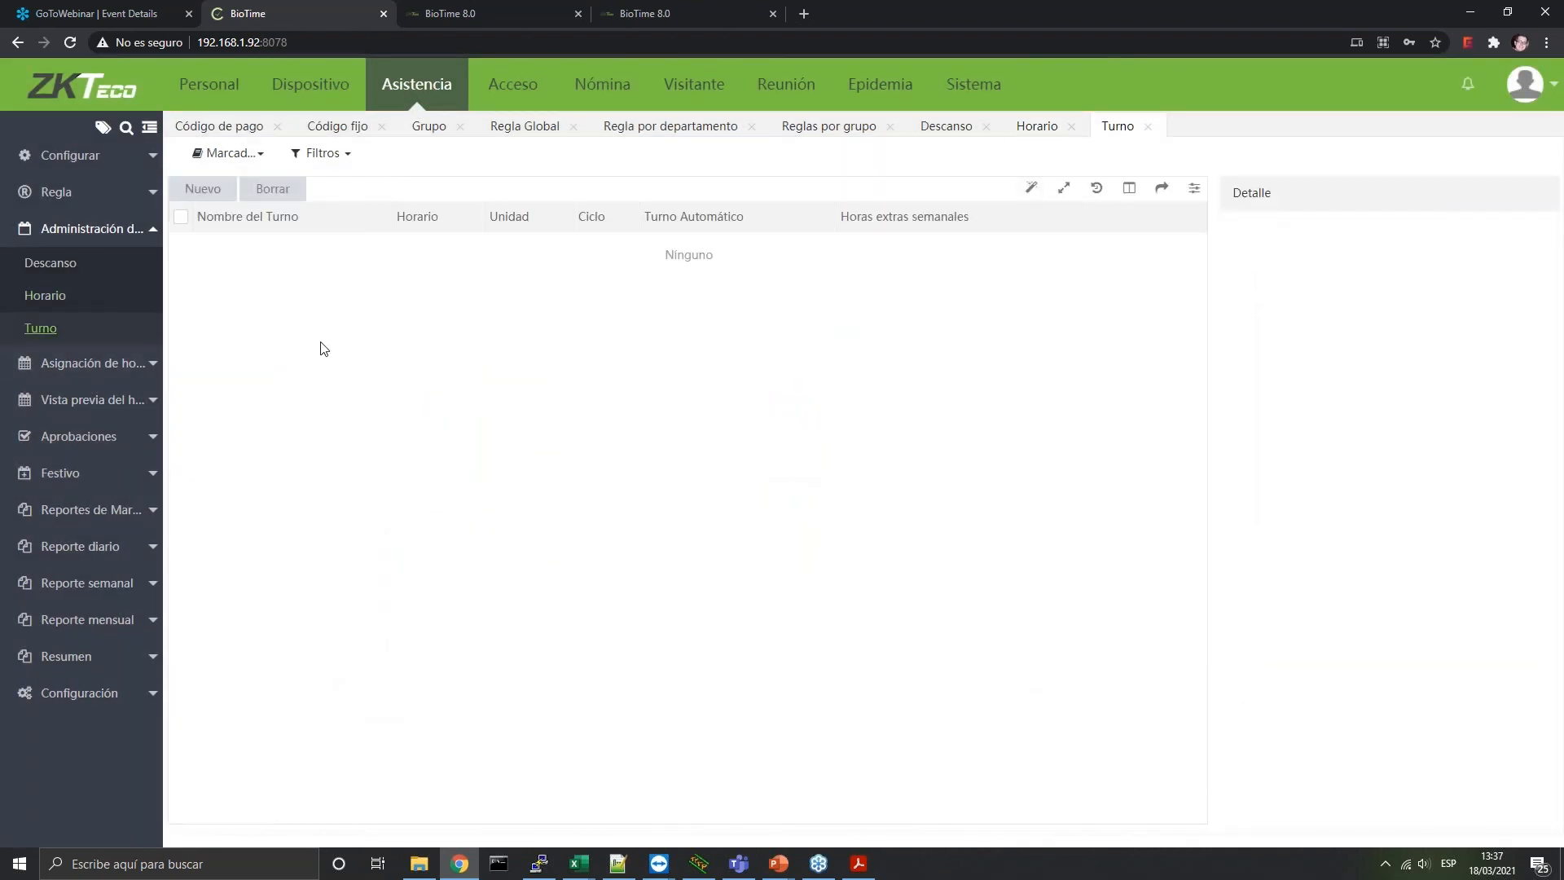
Create shift Turno 1 and drag Horario 1 across the Lun–Vie cells of week 1
{"action": "left_click", "coordinate": [202, 189]}
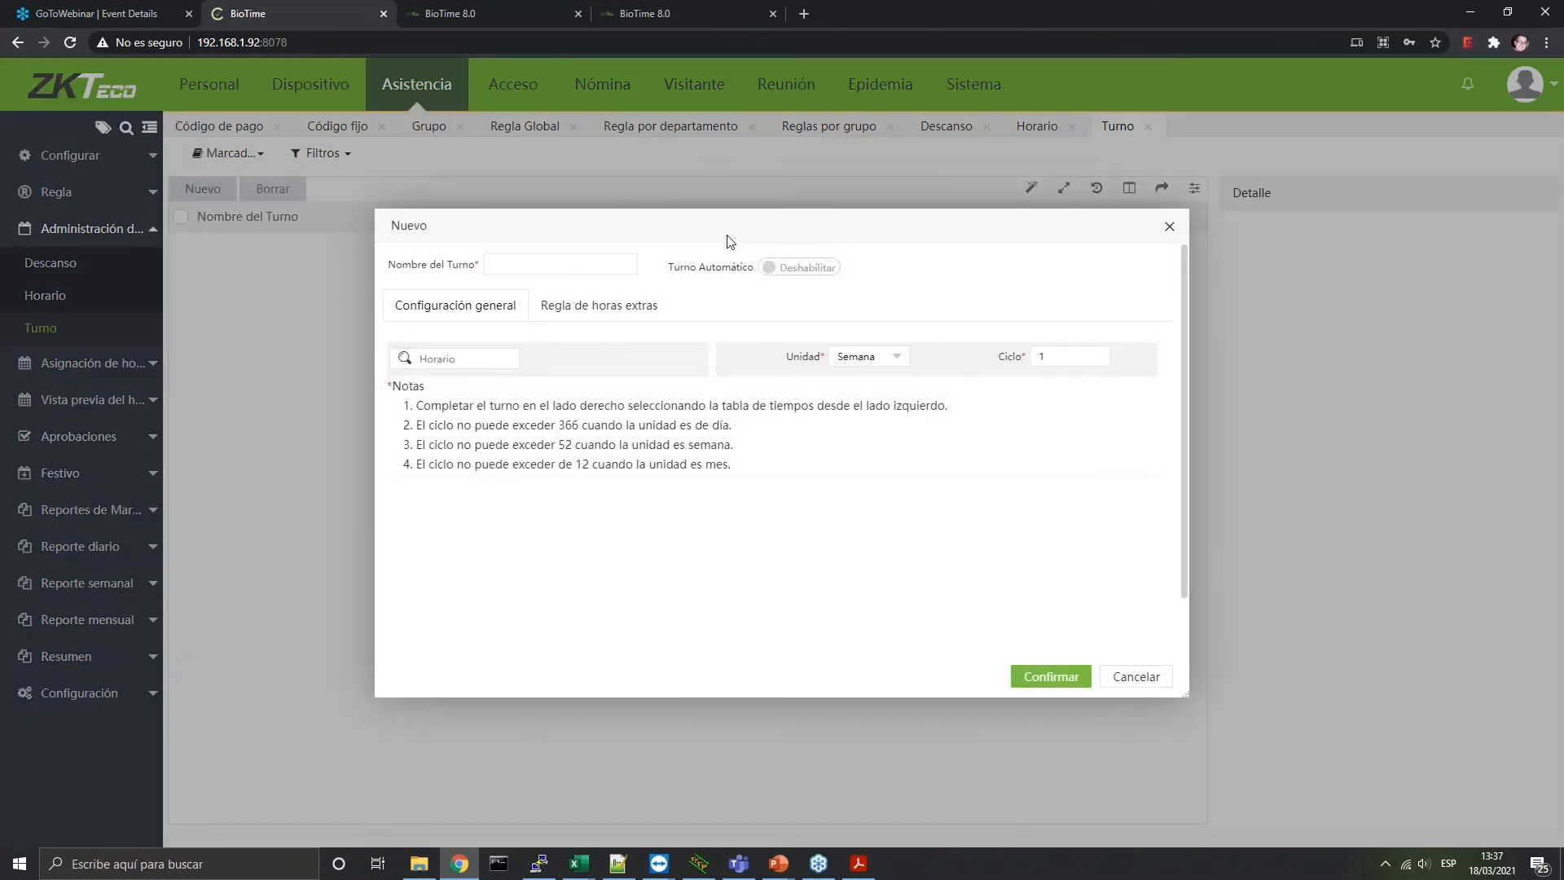
{"action": "type", "text": "Turno 1"}
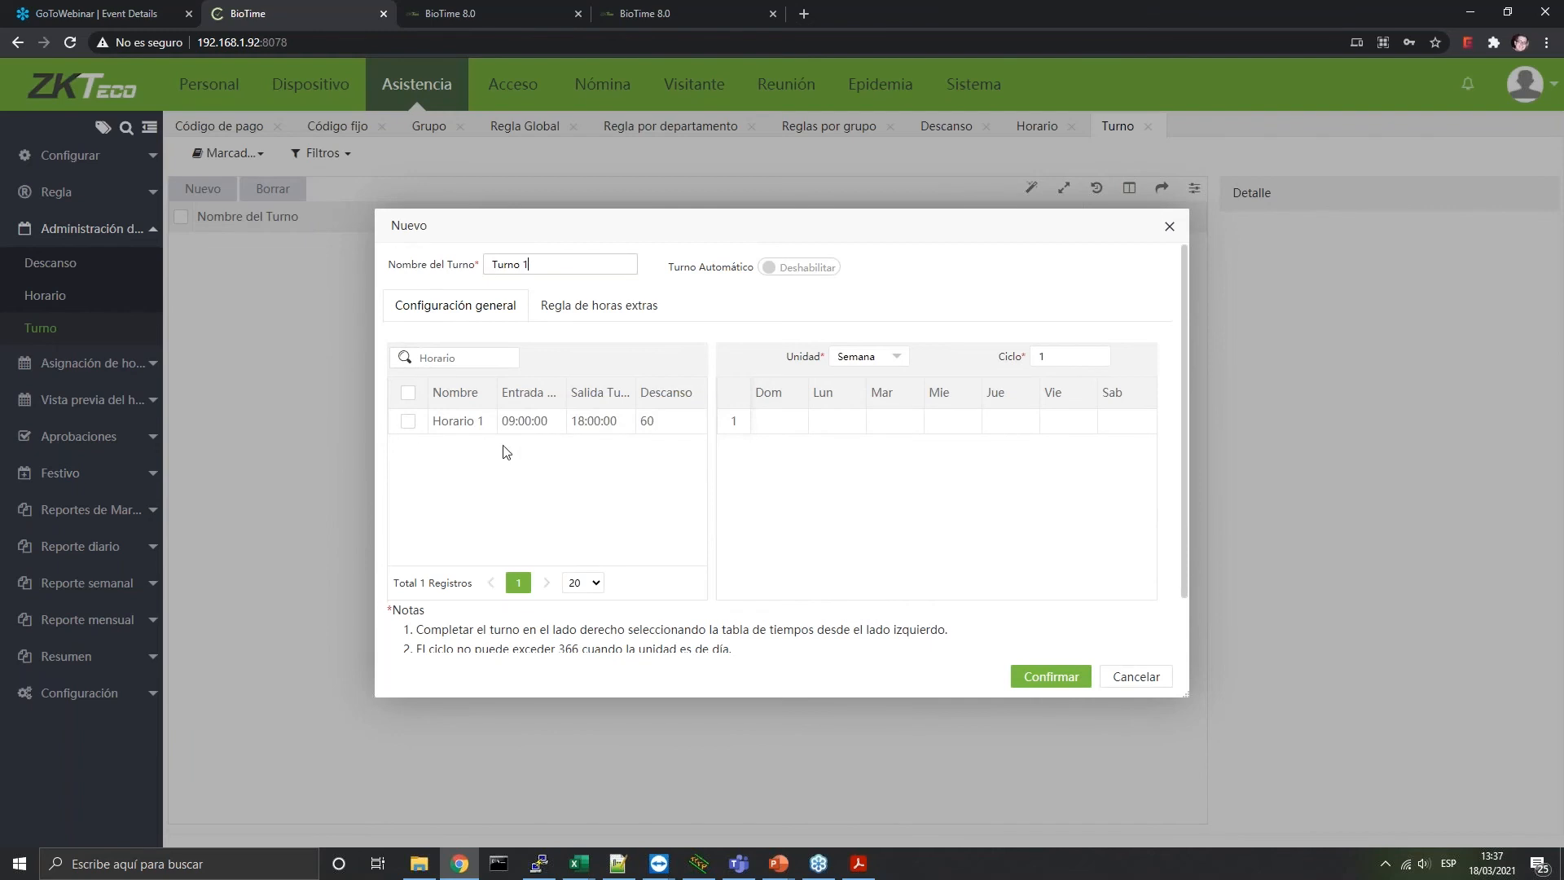
{"action": "left_click", "coordinate": [408, 421]}
{"action": "left_click_drag", "start_coordinate": [859, 428], "coordinate": [1060, 421]}
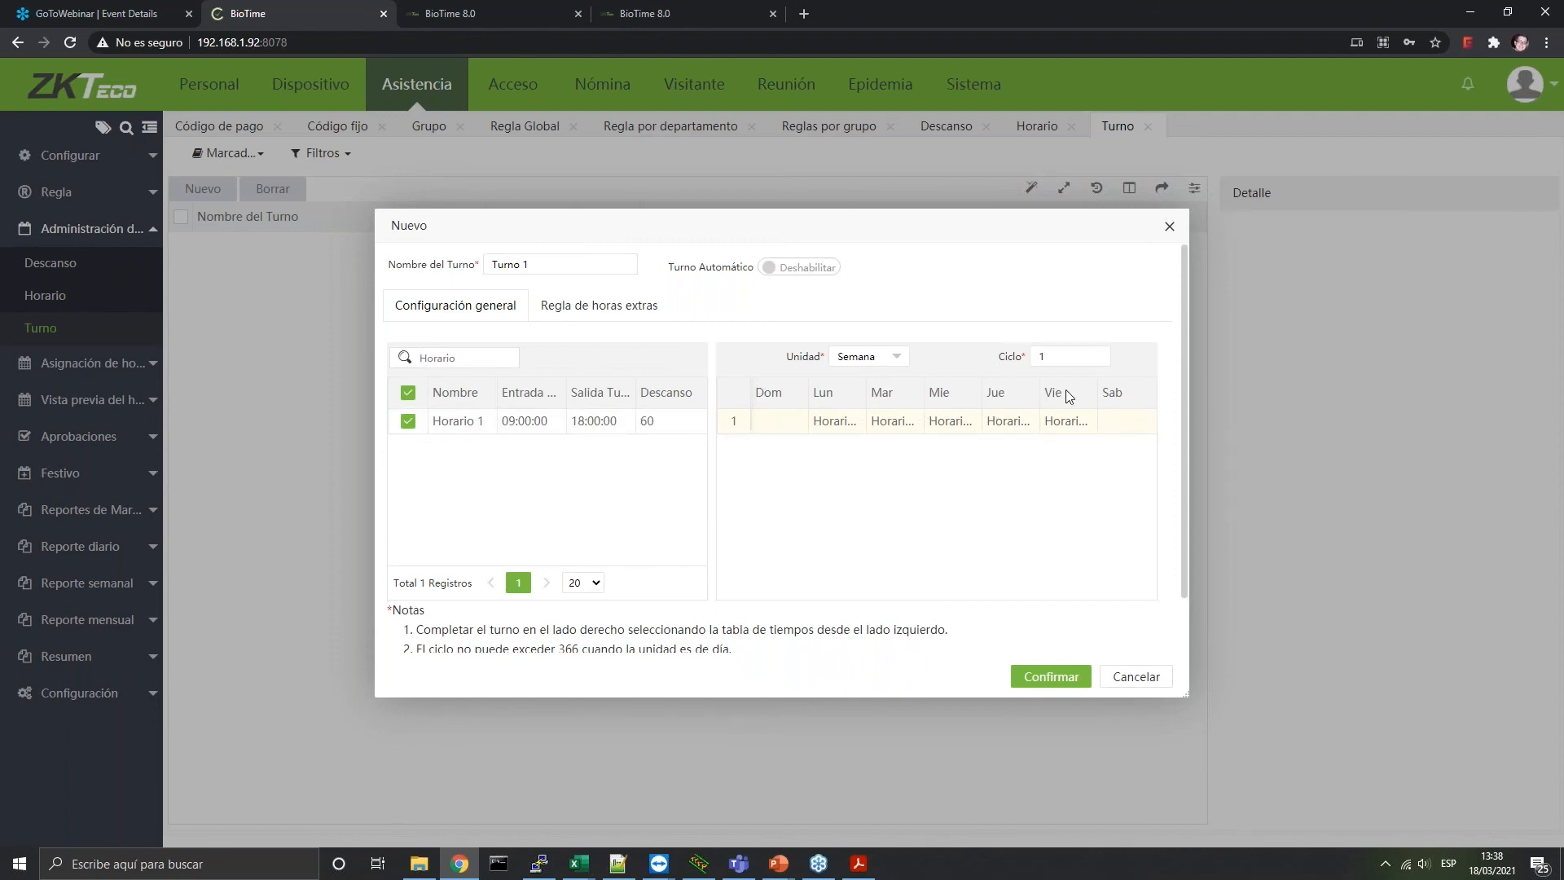
Switch Turno 1 to a daily cycle of 31 and assign Horario 1 to days 2, 3, 4, 6, 7 and 8
{"action": "left_click", "coordinate": [868, 362]}
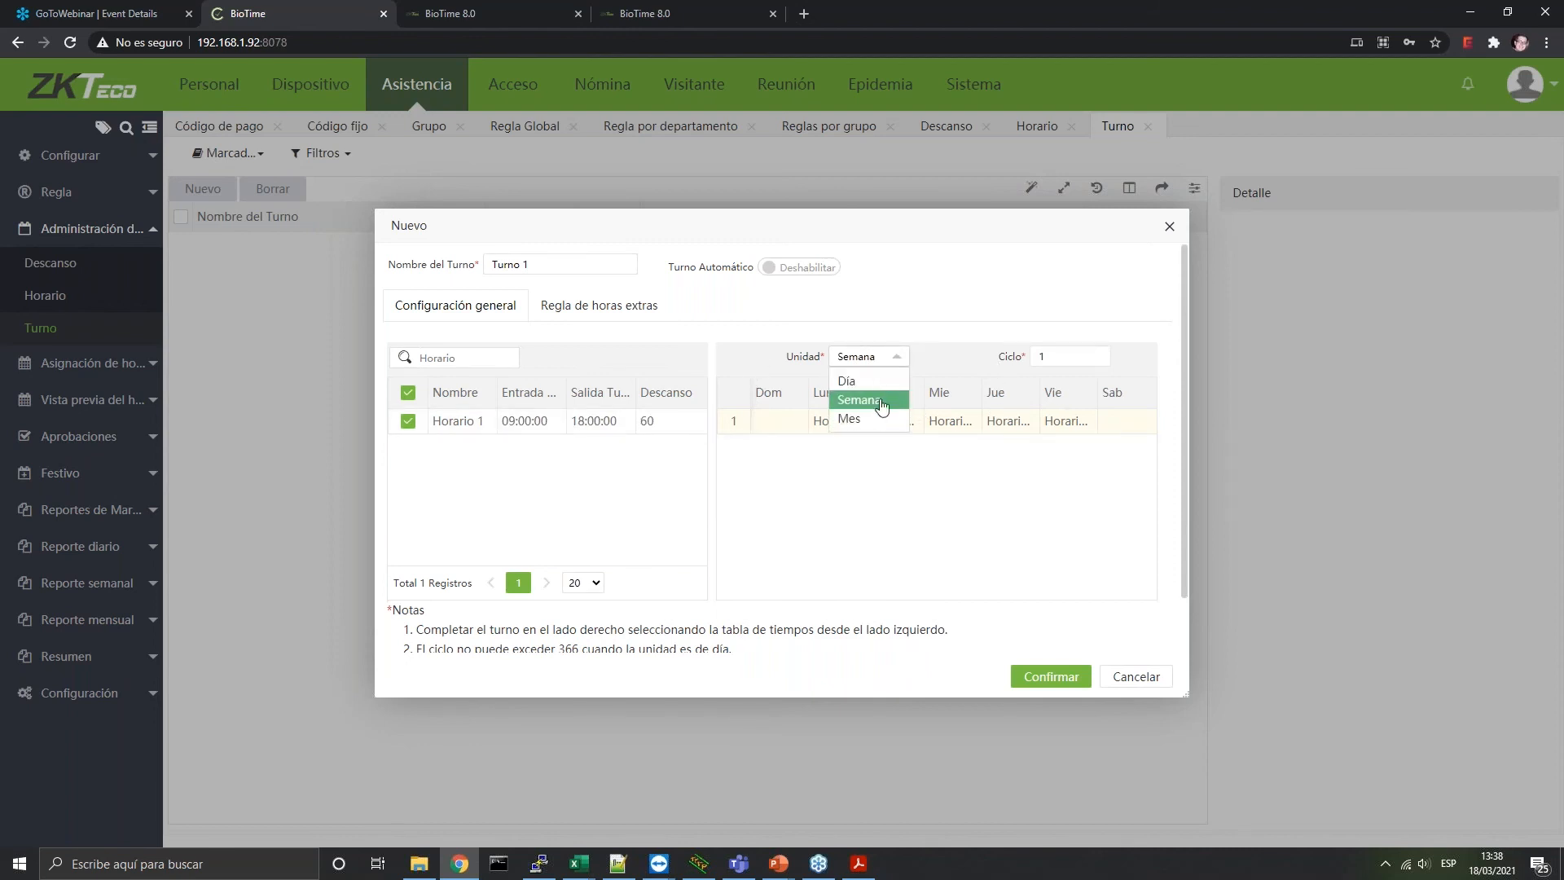
{"action": "left_click", "coordinate": [857, 383]}
{"action": "double_click", "coordinate": [1047, 358]}
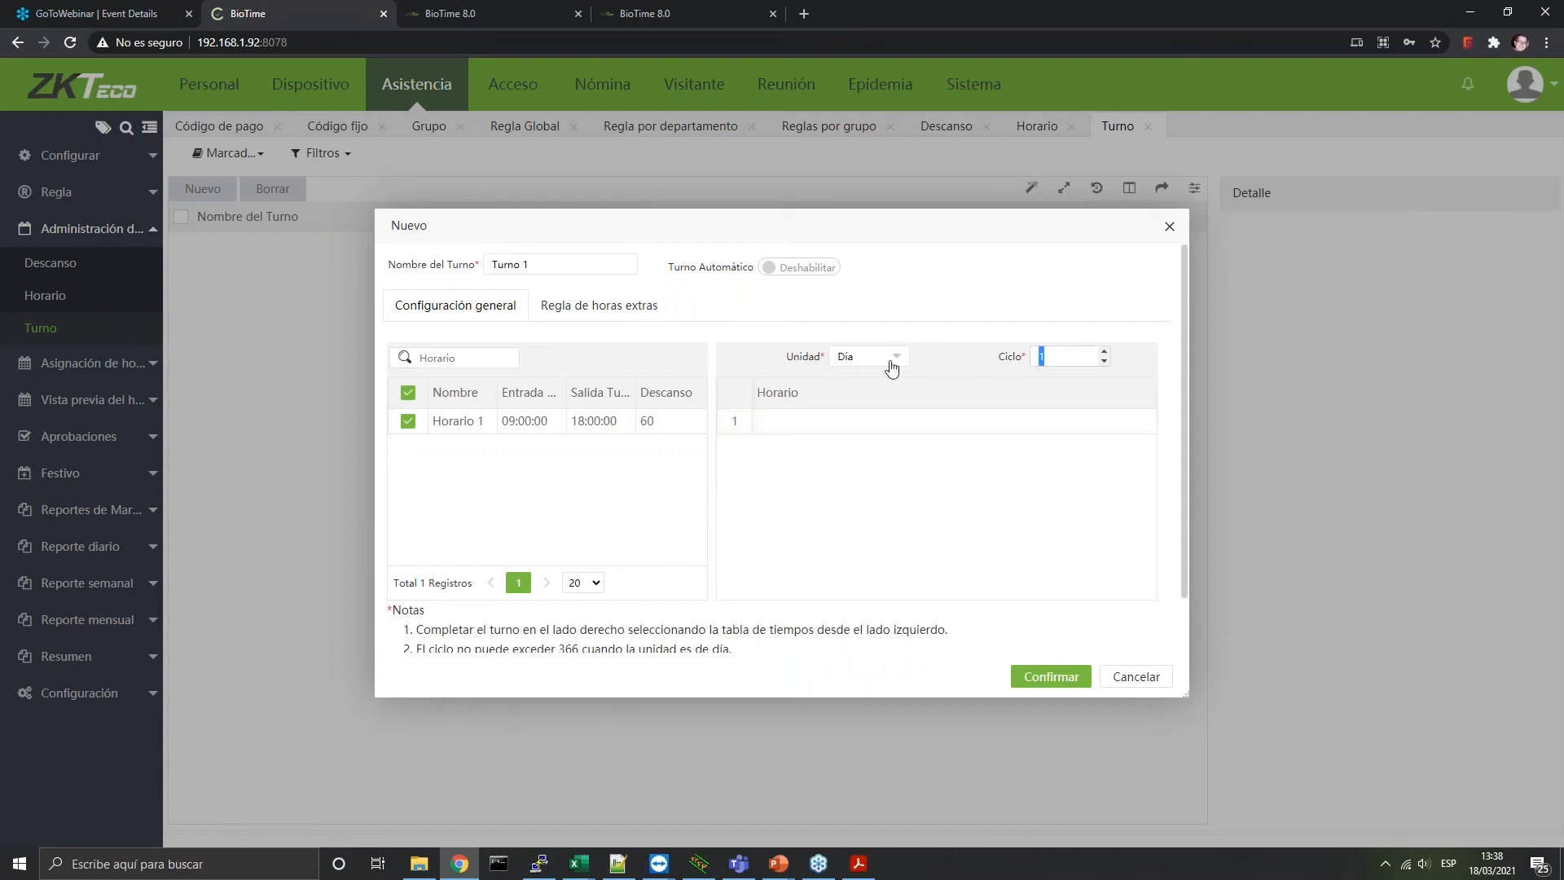
{"action": "type", "text": "3"}
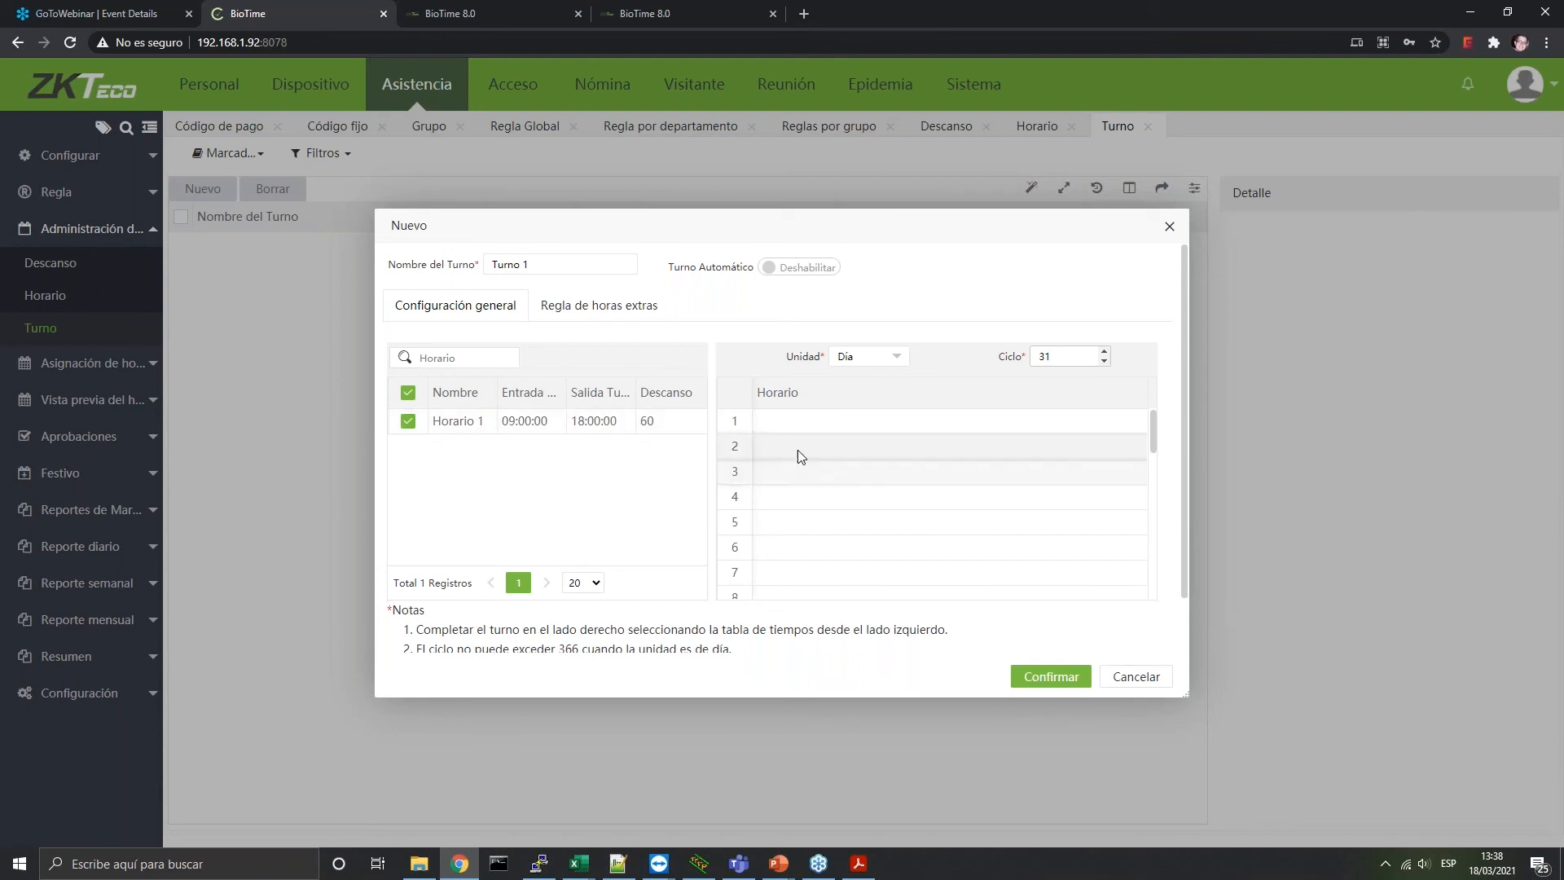
{"action": "left_click", "coordinate": [798, 448]}
{"action": "left_click", "coordinate": [806, 473]}
{"action": "left_click", "coordinate": [817, 503]}
{"action": "left_click", "coordinate": [806, 550]}
{"action": "left_click", "coordinate": [799, 595]}
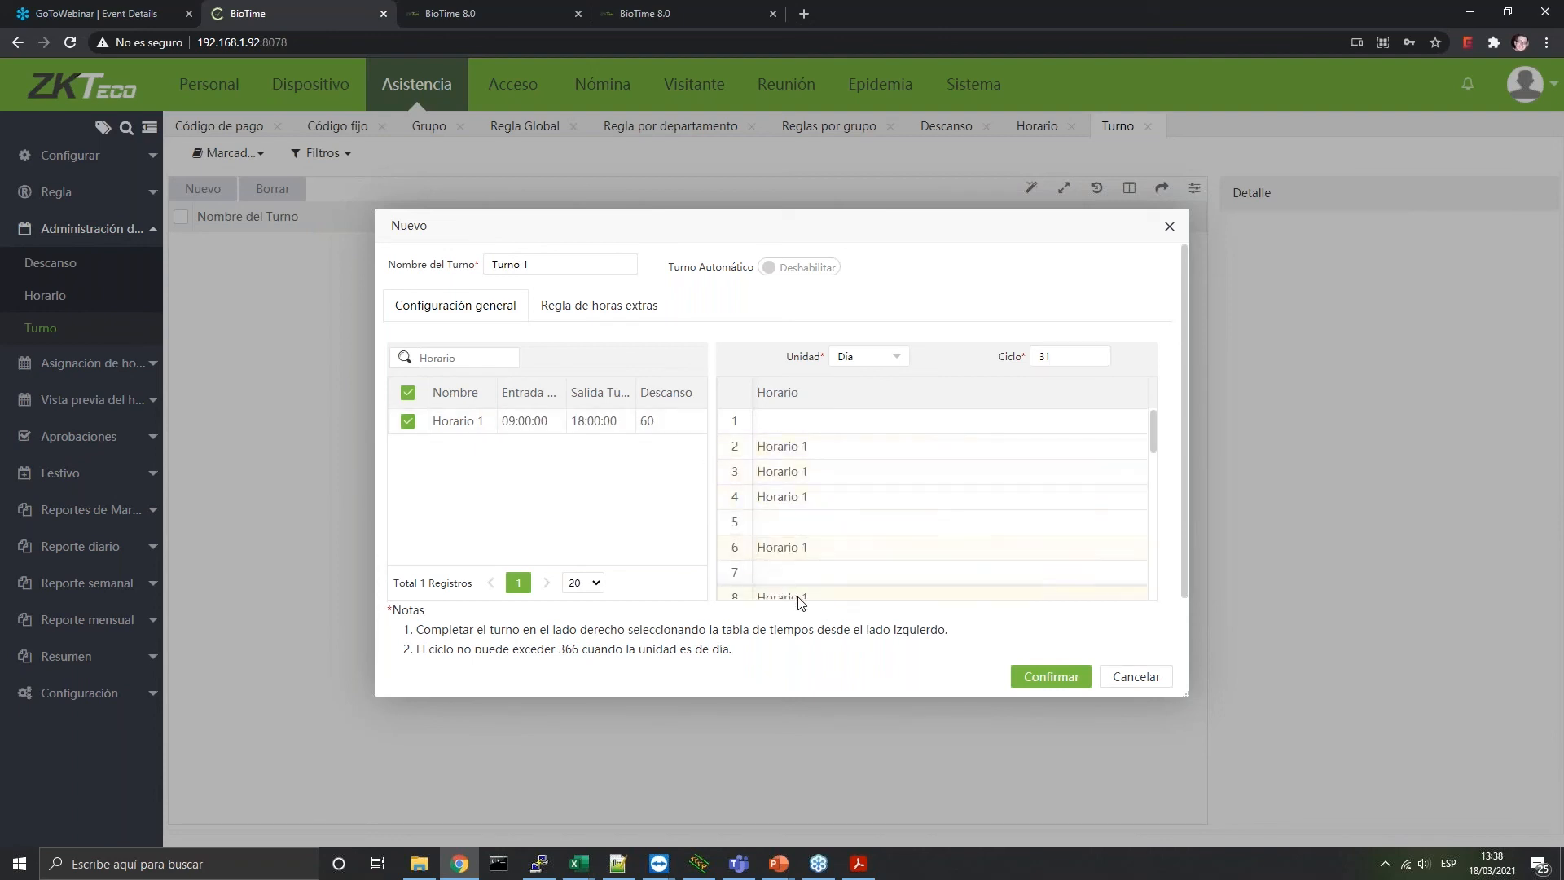
{"action": "left_click", "coordinate": [825, 574]}
Change the cycle unit to Mes with a 12-month cycle length
{"action": "left_click", "coordinate": [870, 358]}
{"action": "left_click", "coordinate": [859, 418]}
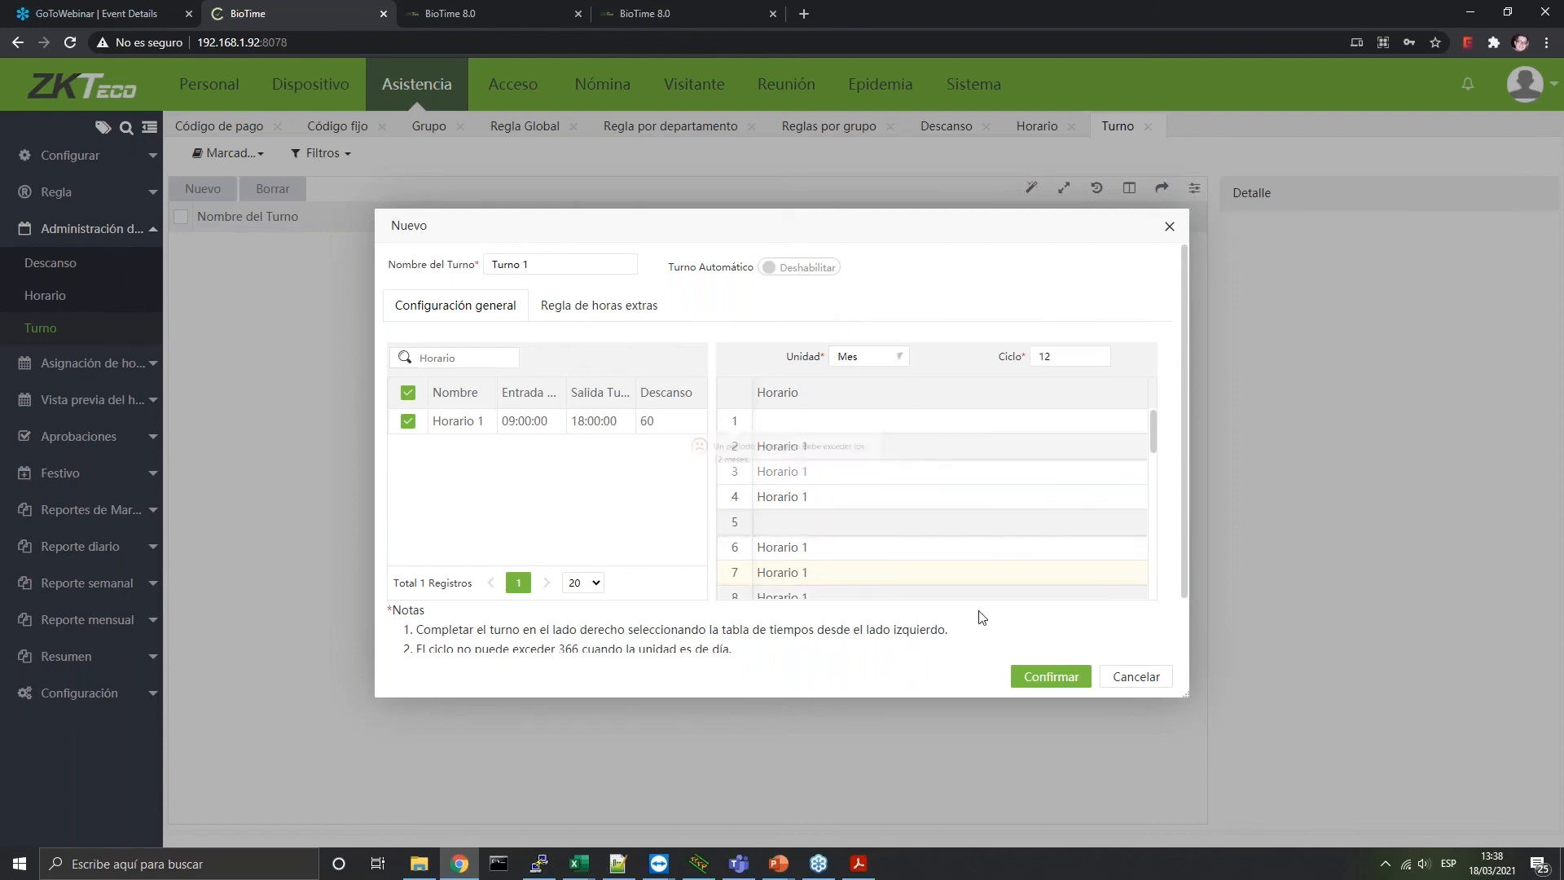
{"action": "double_click", "coordinate": [1045, 356]}
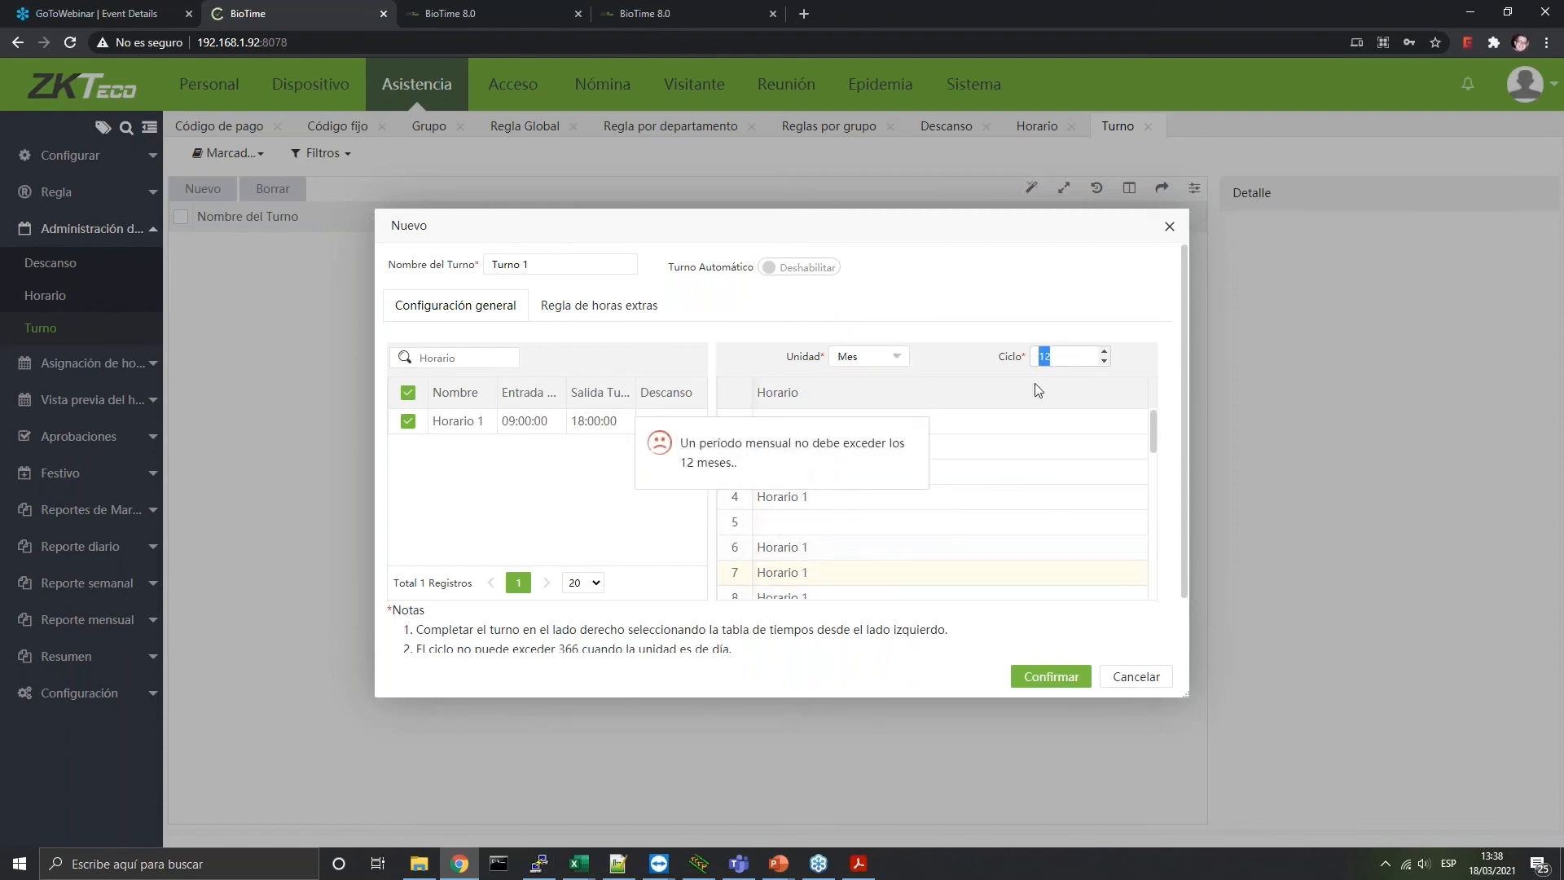
{"action": "type", "text": "12"}
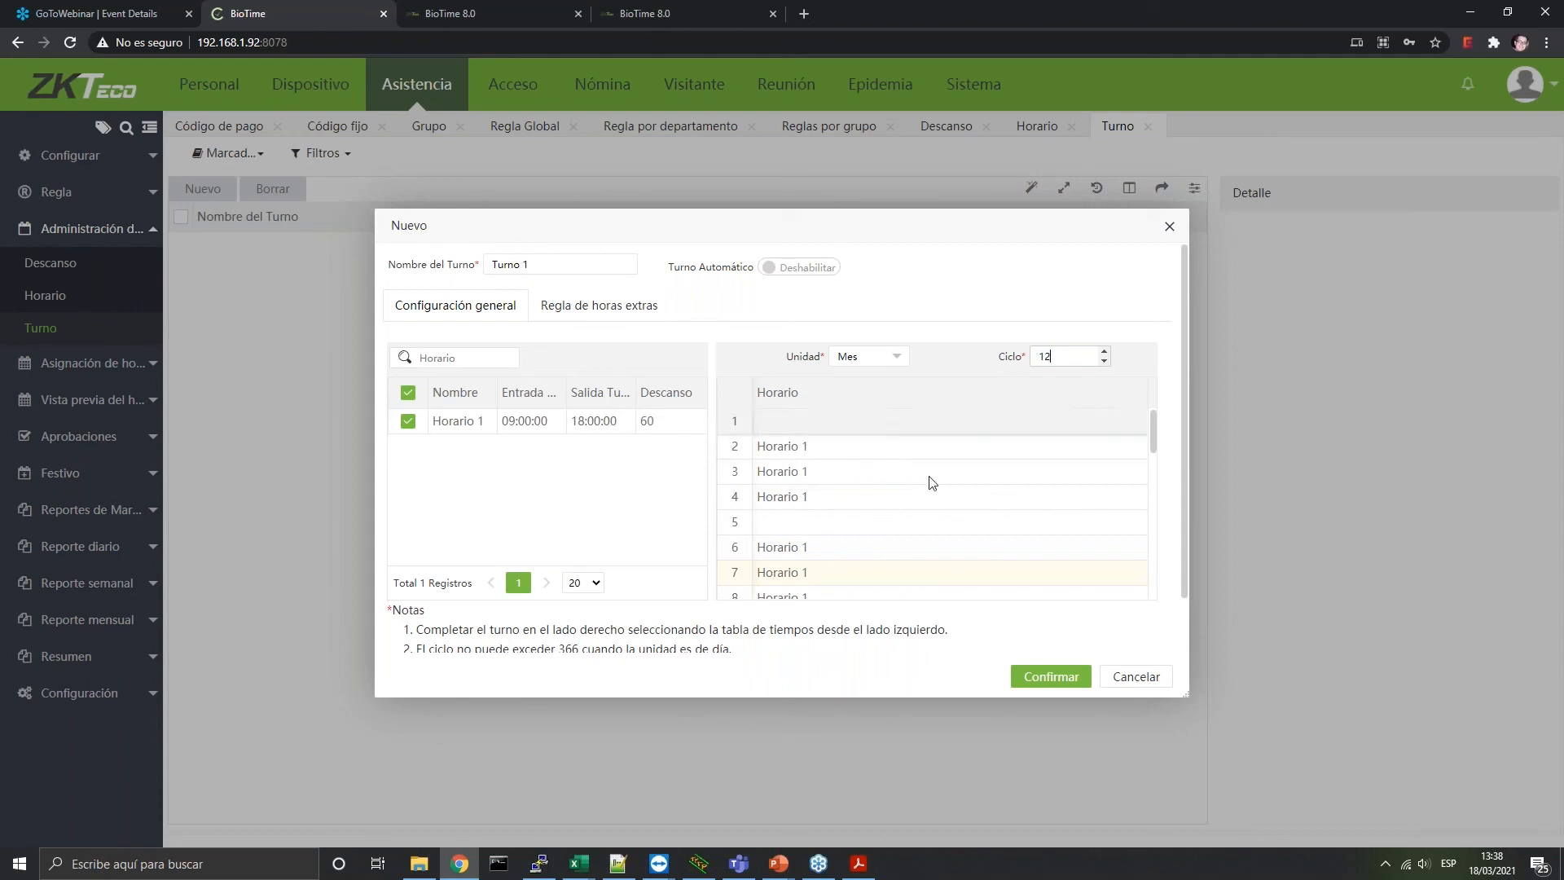
{"action": "left_click", "coordinate": [826, 450]}
{"action": "left_click", "coordinate": [789, 479]}
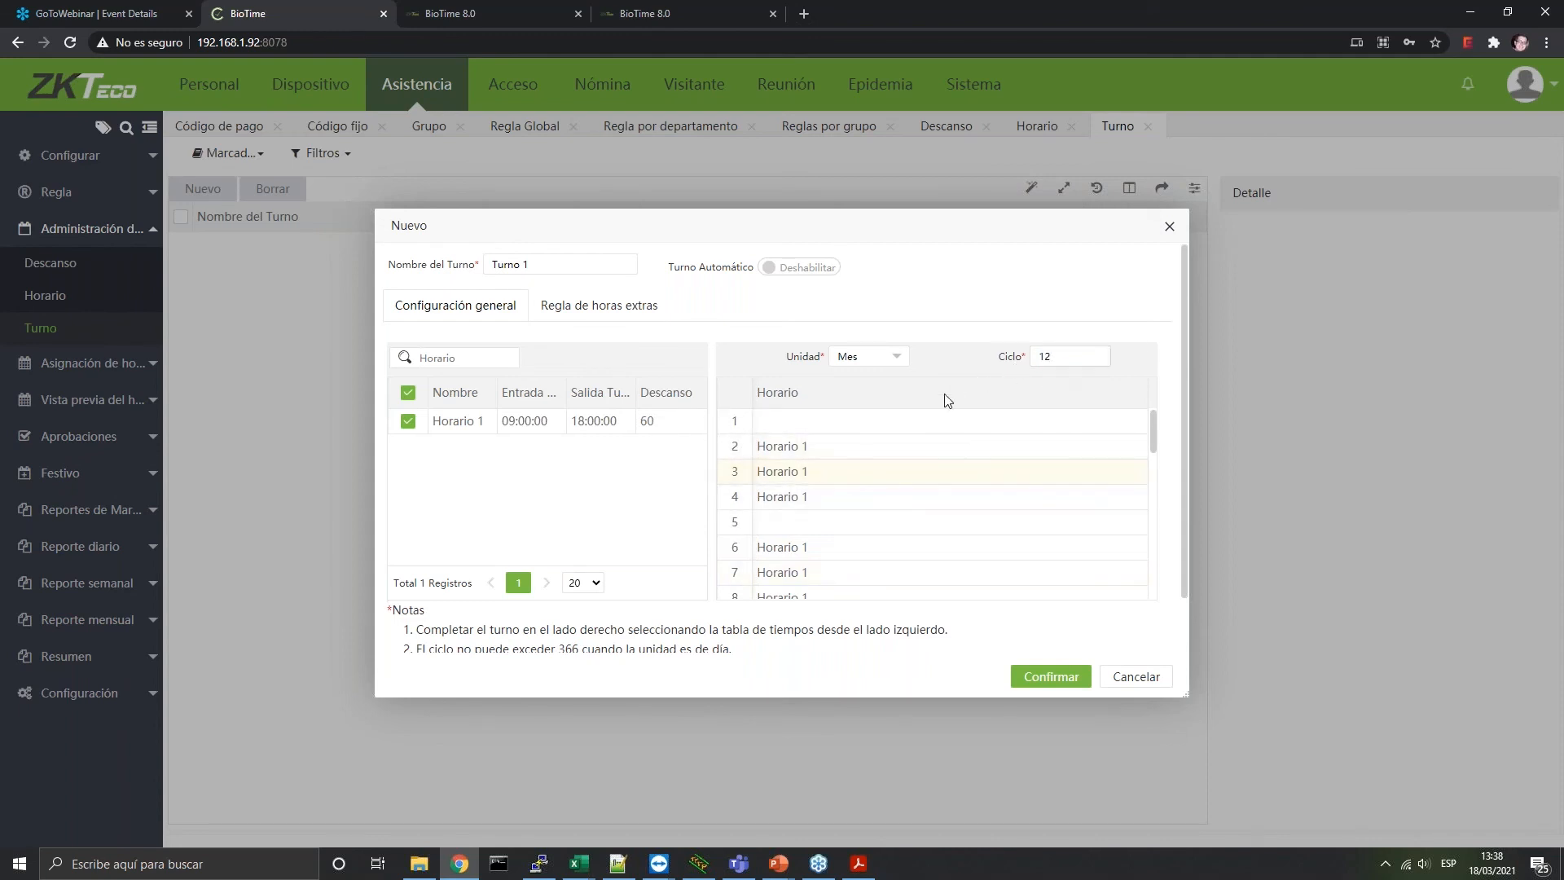
{"action": "left_click_drag", "start_coordinate": [1151, 431], "coordinate": [1153, 383]}
Reset the cycle unit to Semana with a cycle of 1
{"action": "left_click", "coordinate": [884, 358]}
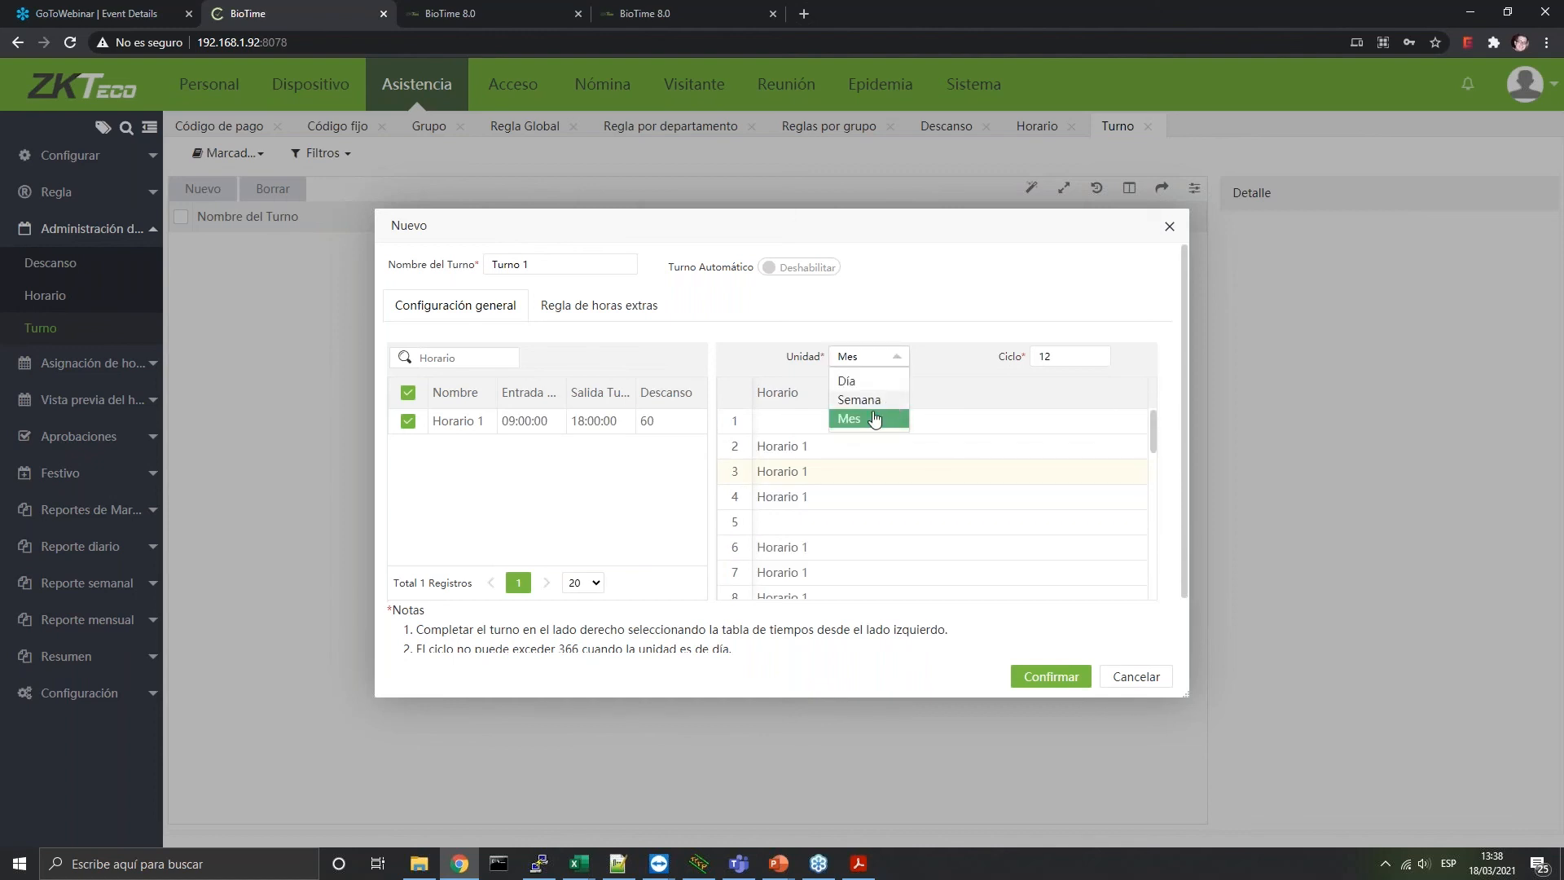
{"action": "left_click", "coordinate": [859, 399]}
{"action": "double_click", "coordinate": [1046, 356]}
{"action": "type", "text": "1"}
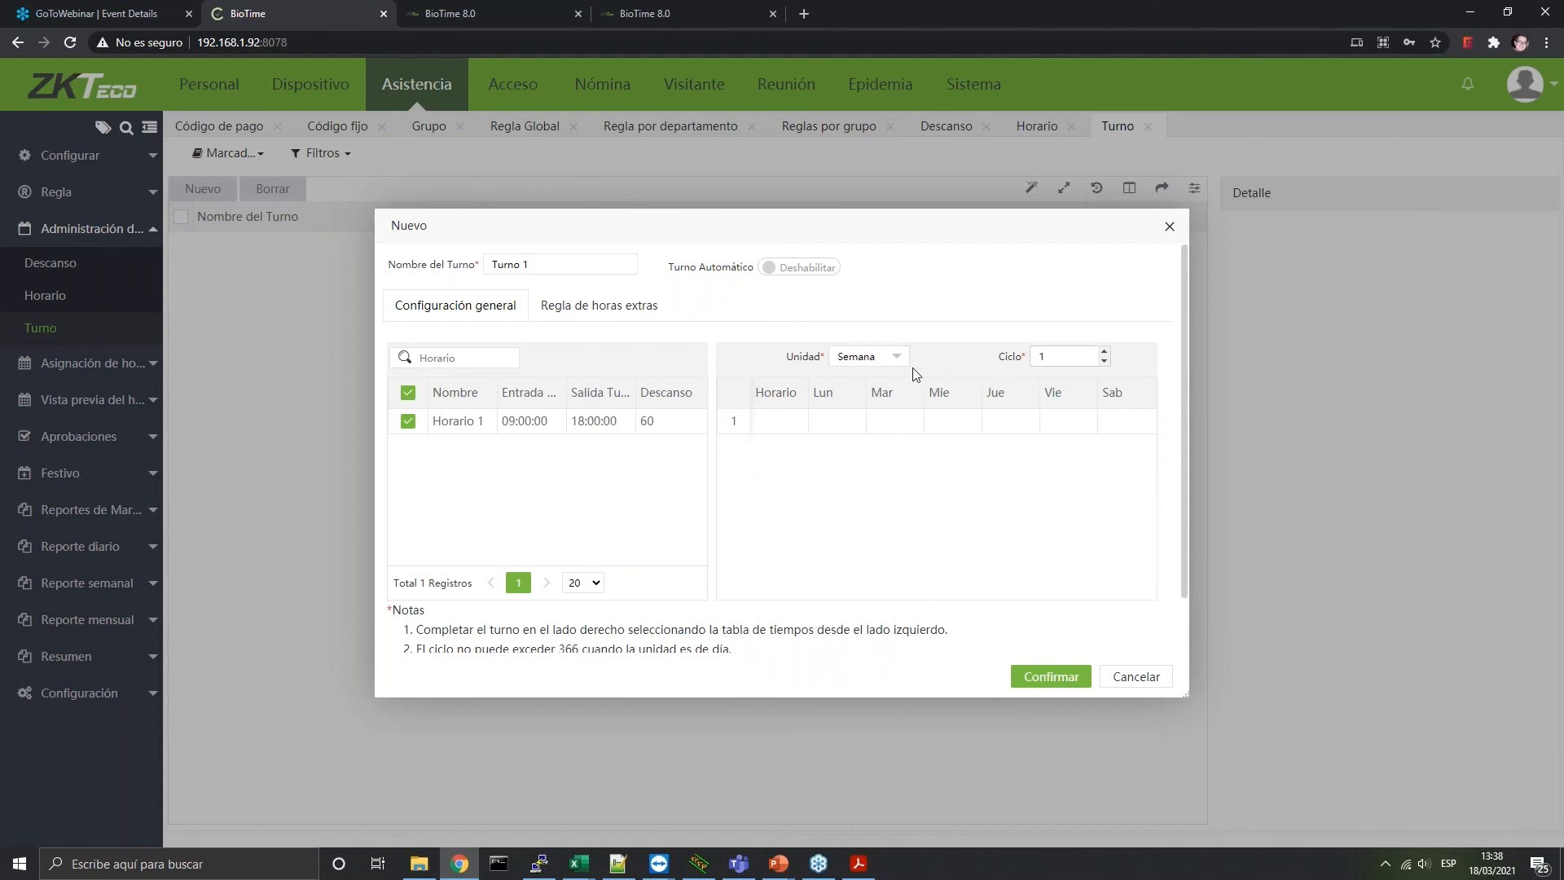
Try a four-week cycle, placing Horario 1 on scattered days across weeks 1, 2 and 4
{"action": "left_click_drag", "start_coordinate": [1062, 363], "coordinate": [981, 362]}
{"action": "type", "text": "4"}
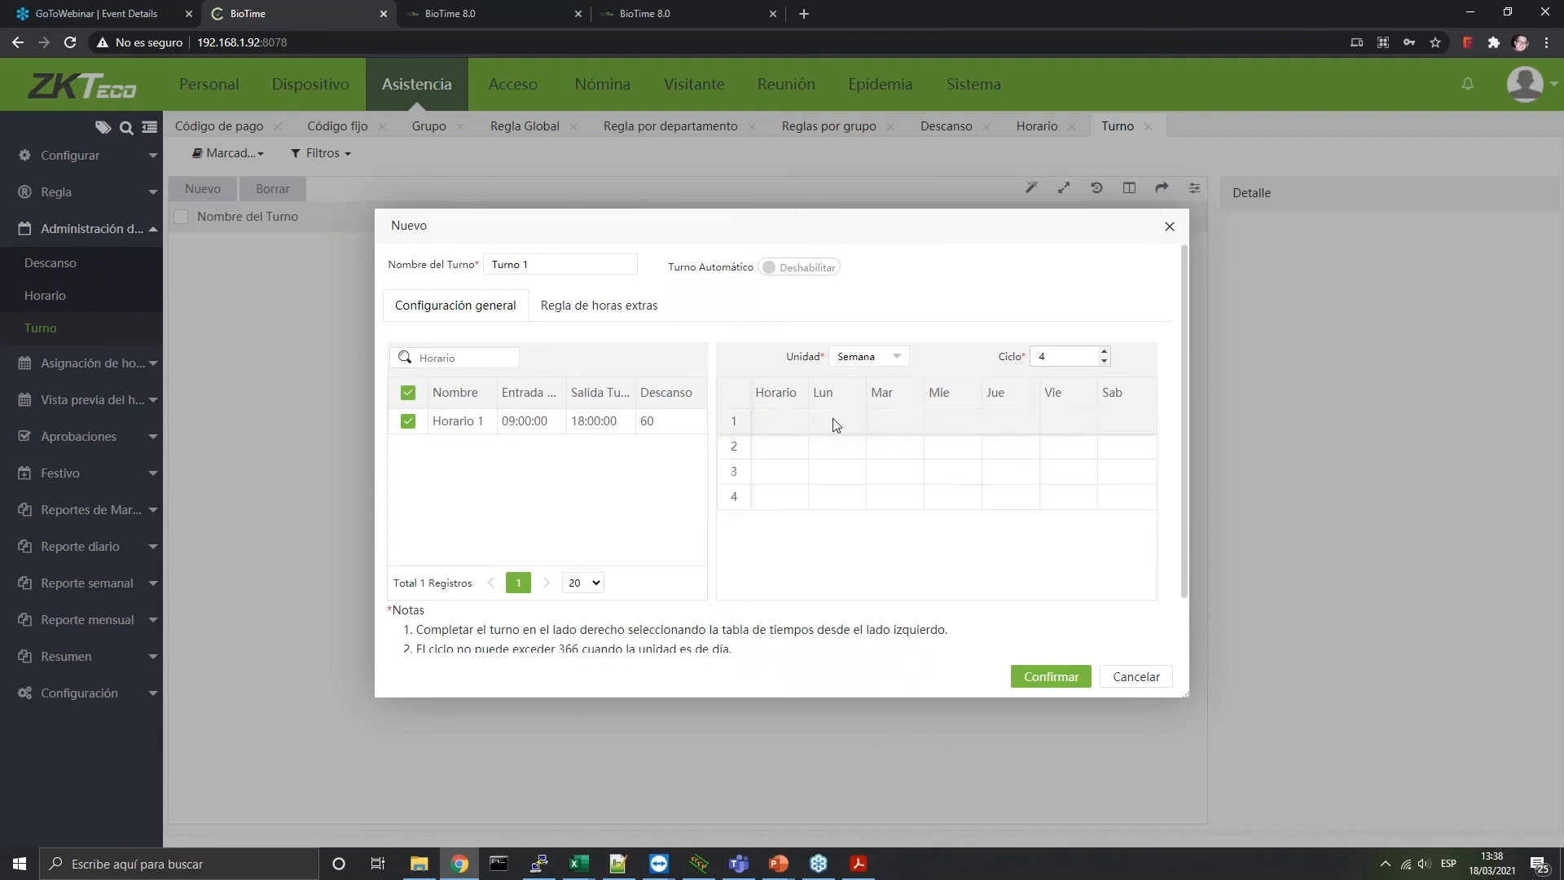
{"action": "left_click", "coordinate": [832, 420]}
{"action": "left_click", "coordinate": [836, 446]}
{"action": "left_click", "coordinate": [935, 450]}
{"action": "left_click", "coordinate": [1022, 451]}
{"action": "left_click", "coordinate": [1050, 496]}
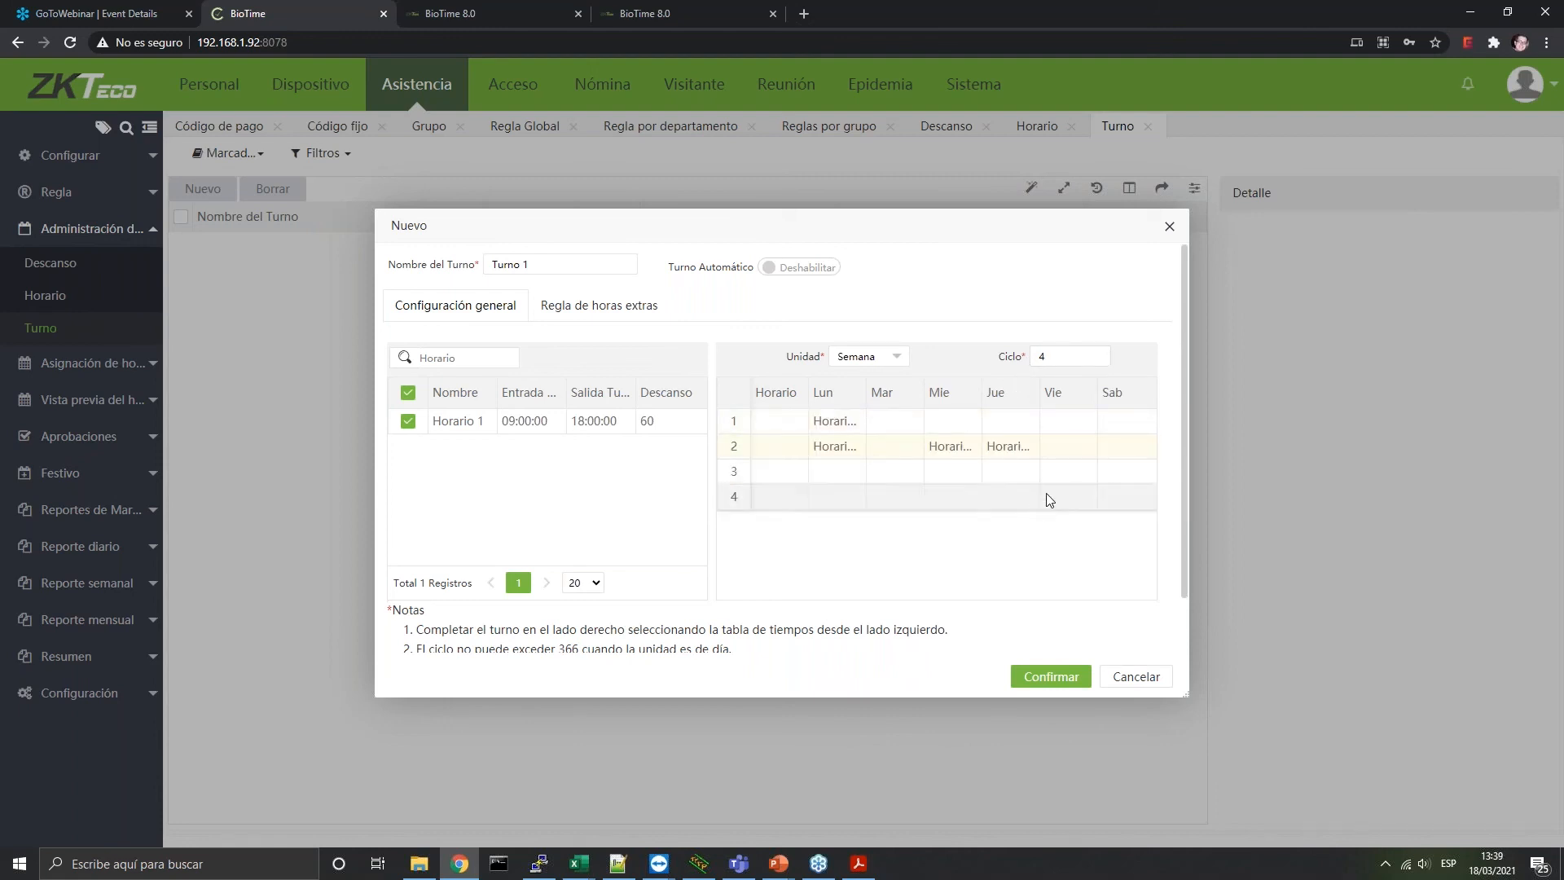
{"action": "left_click", "coordinate": [936, 497]}
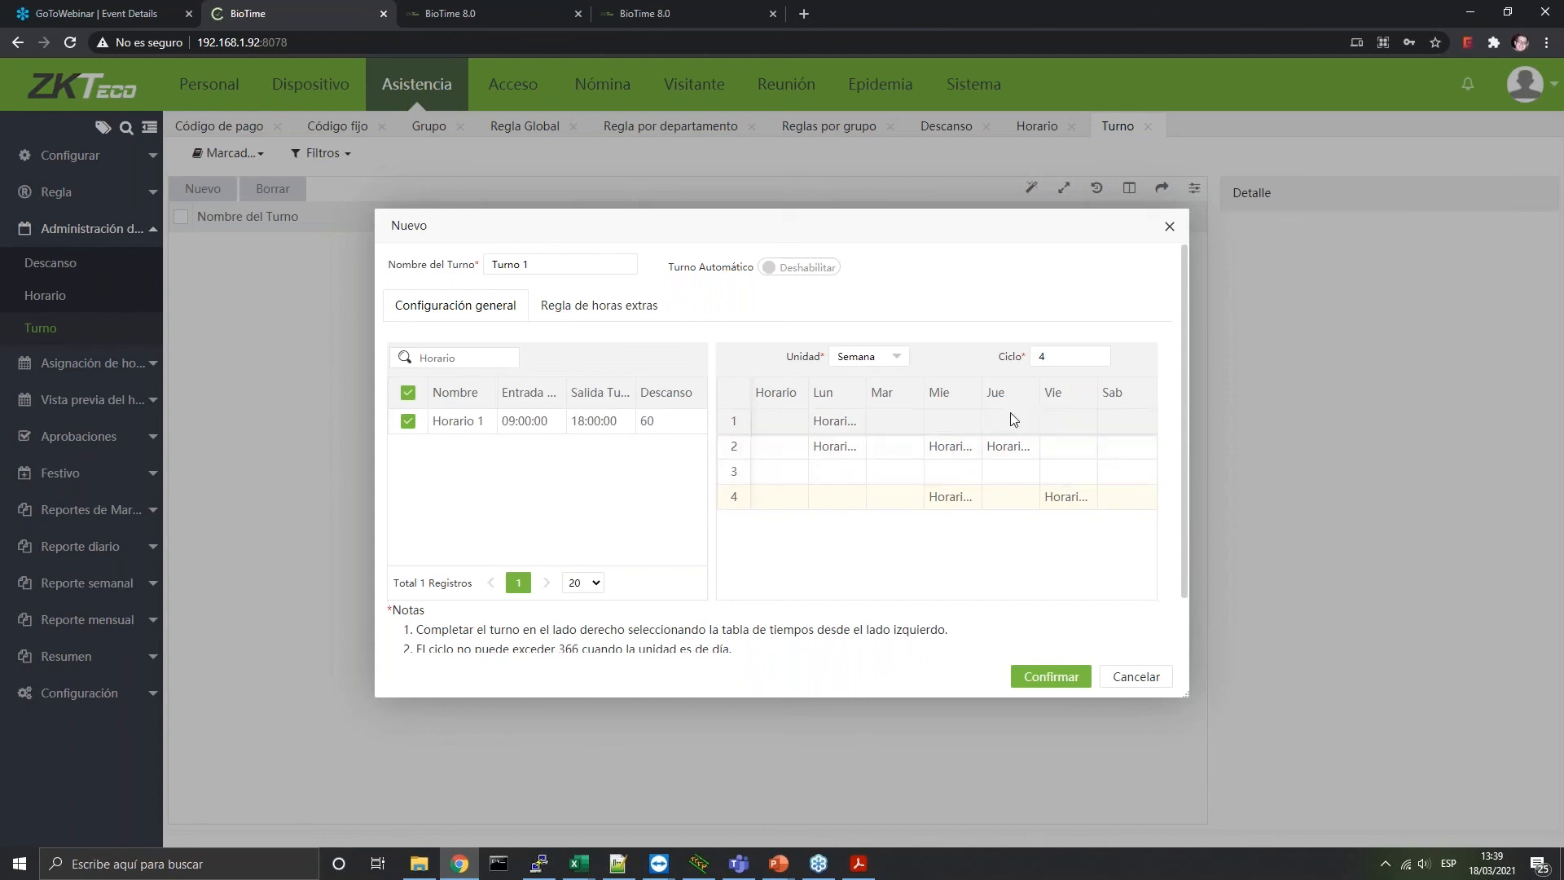
Return to a single-week cycle and assign Horario 1 to Tuesday through Friday
{"action": "double_click", "coordinate": [1045, 357]}
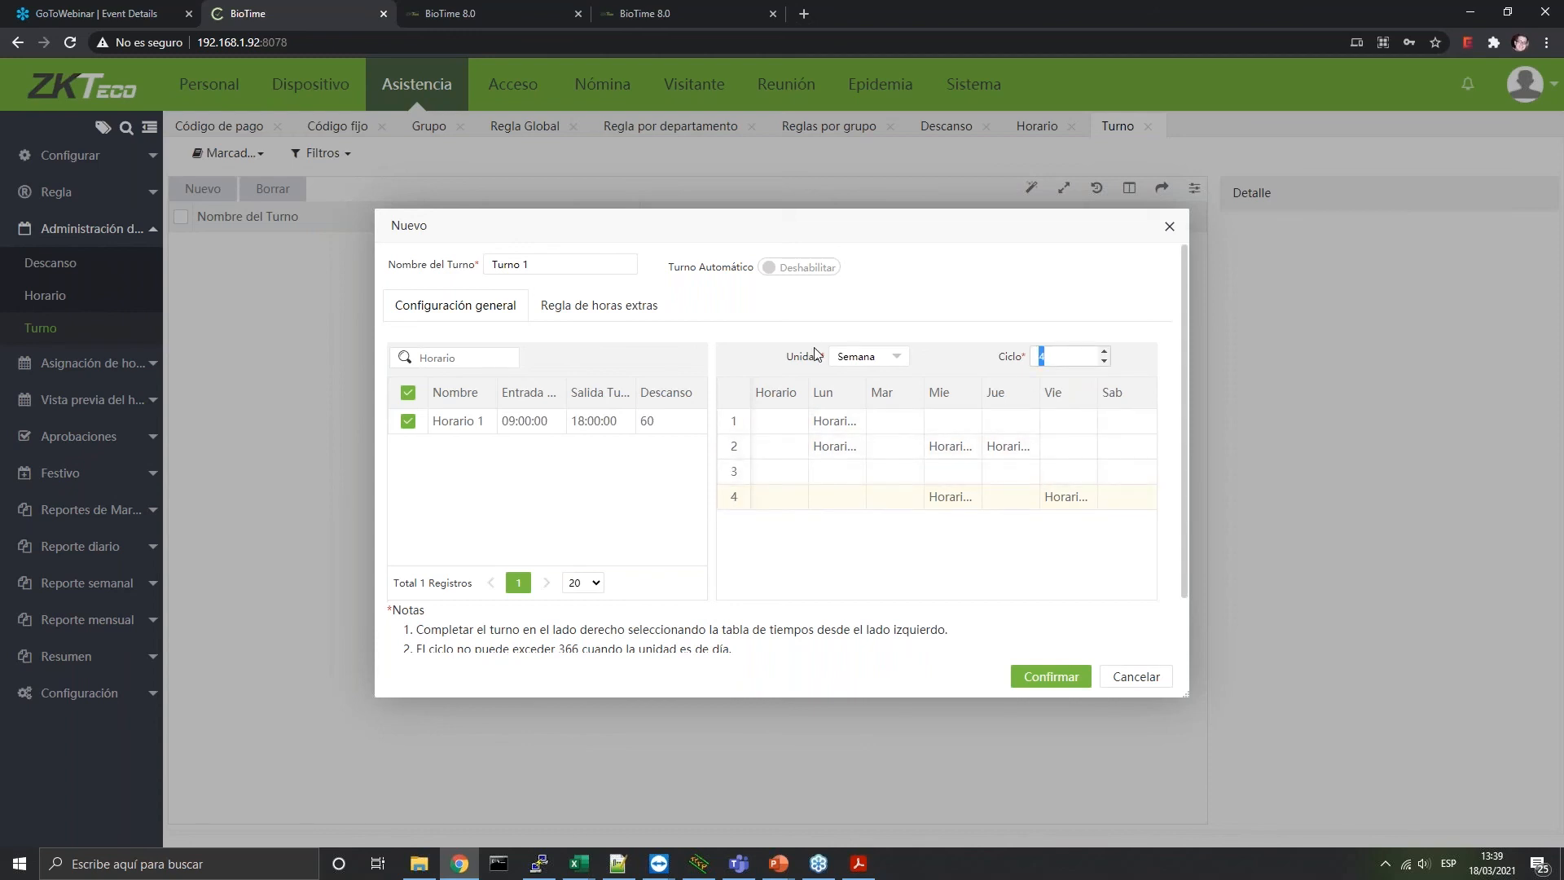
{"action": "left_click", "coordinate": [892, 421]}
{"action": "left_click", "coordinate": [951, 422]}
{"action": "left_click", "coordinate": [1022, 429]}
{"action": "left_click", "coordinate": [1063, 422]}
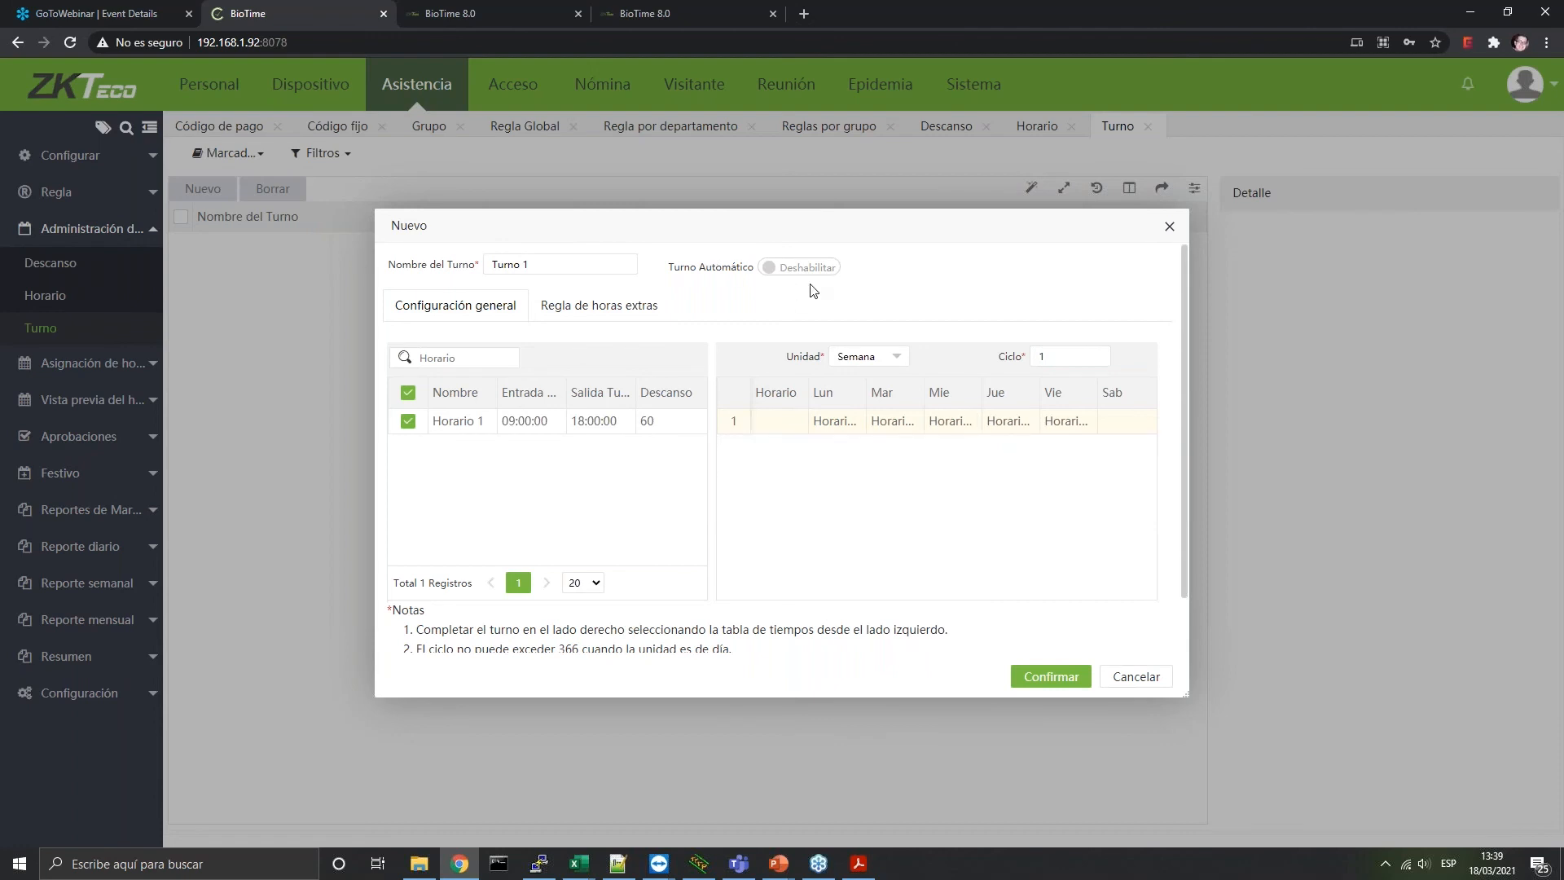
Enable Turno Automático and weekly overtime rules, then cancel the draft Turno 1
{"action": "left_click", "coordinate": [768, 267]}
{"action": "left_click", "coordinate": [820, 432]}
{"action": "left_click", "coordinate": [650, 314]}
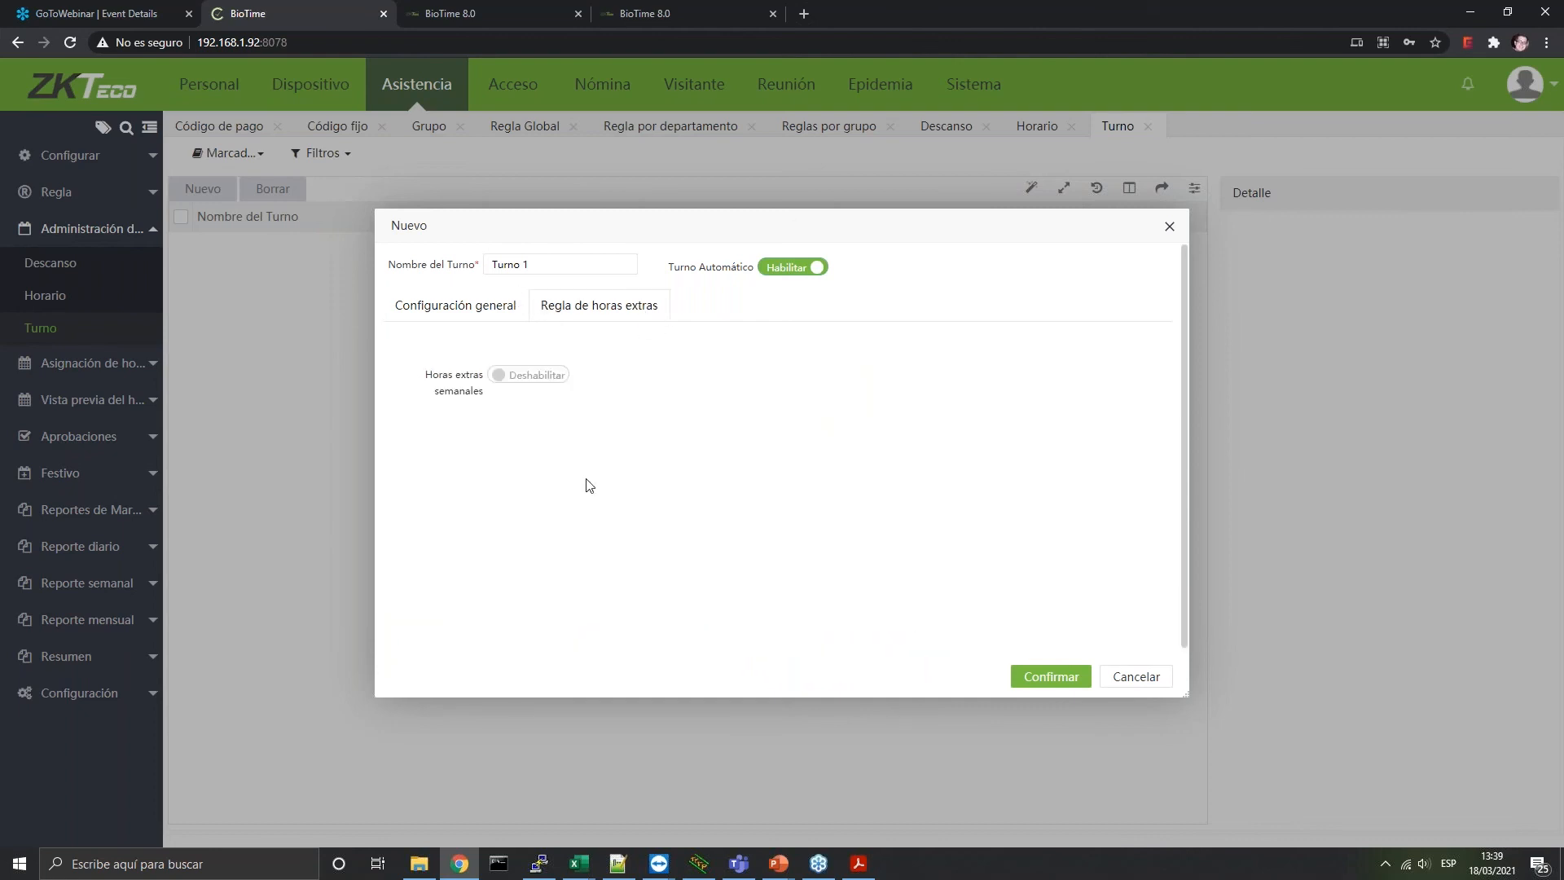
{"action": "left_click", "coordinate": [534, 378]}
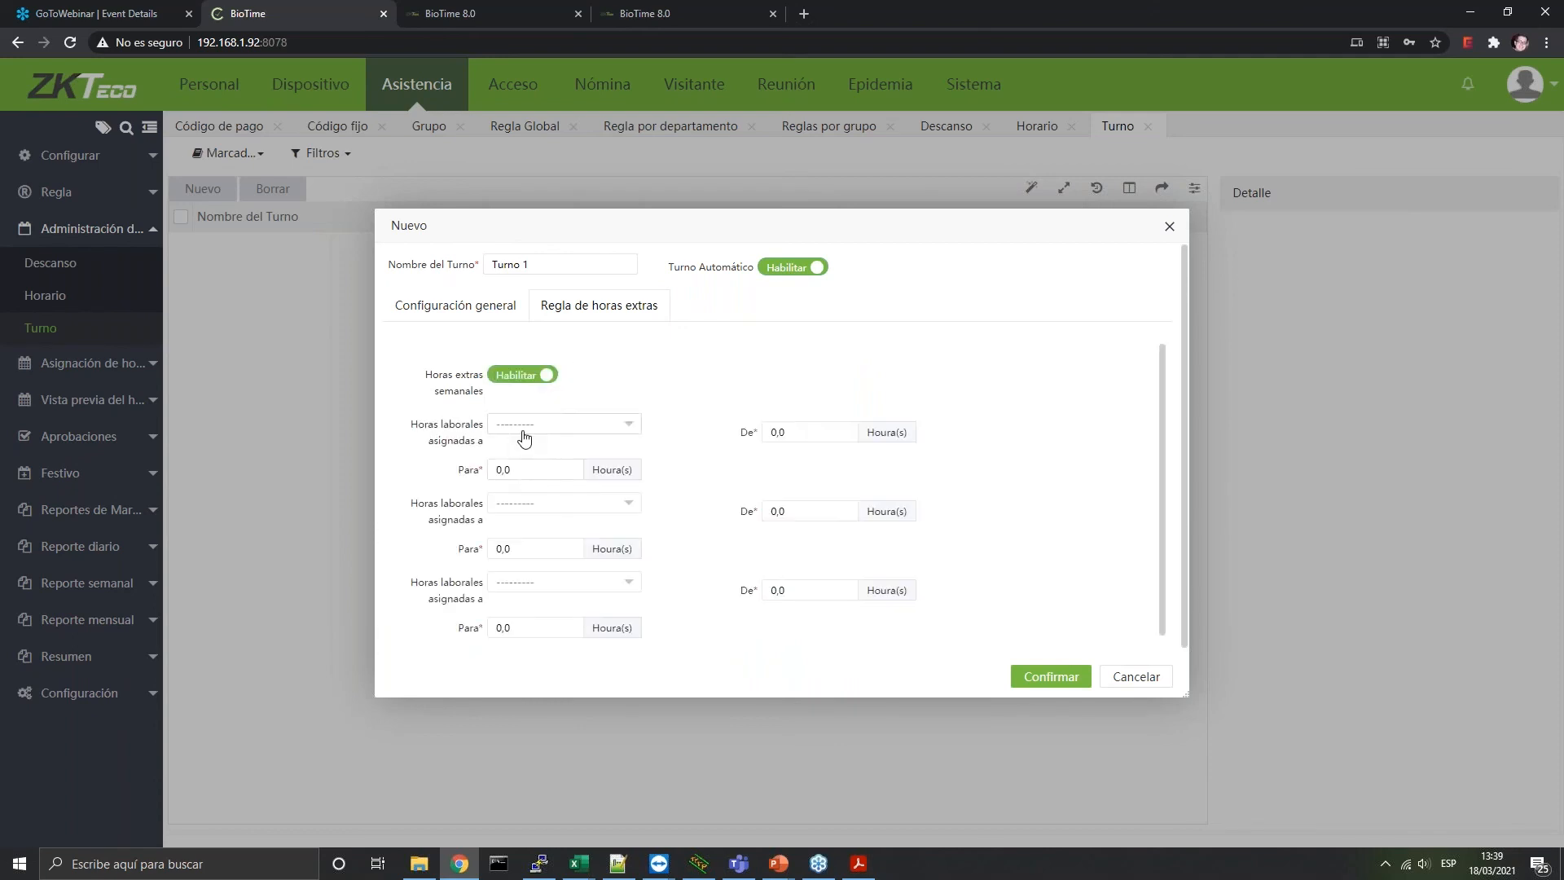
{"action": "scroll", "coordinate": [605, 512], "scroll_direction": "down", "scroll_amount": 3}
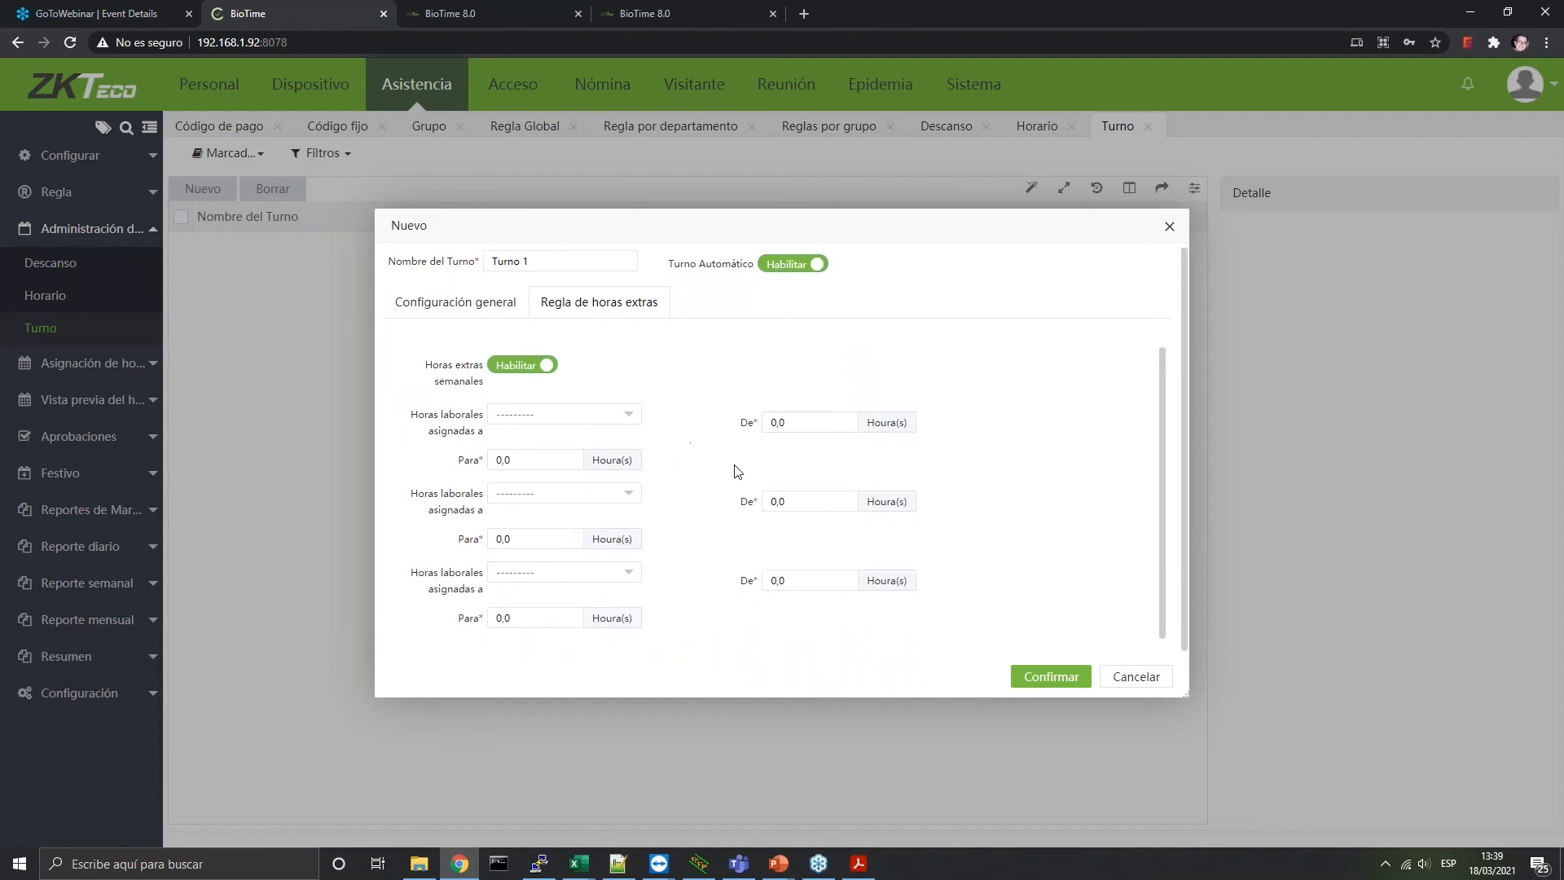
{"action": "left_click", "coordinate": [1160, 681]}
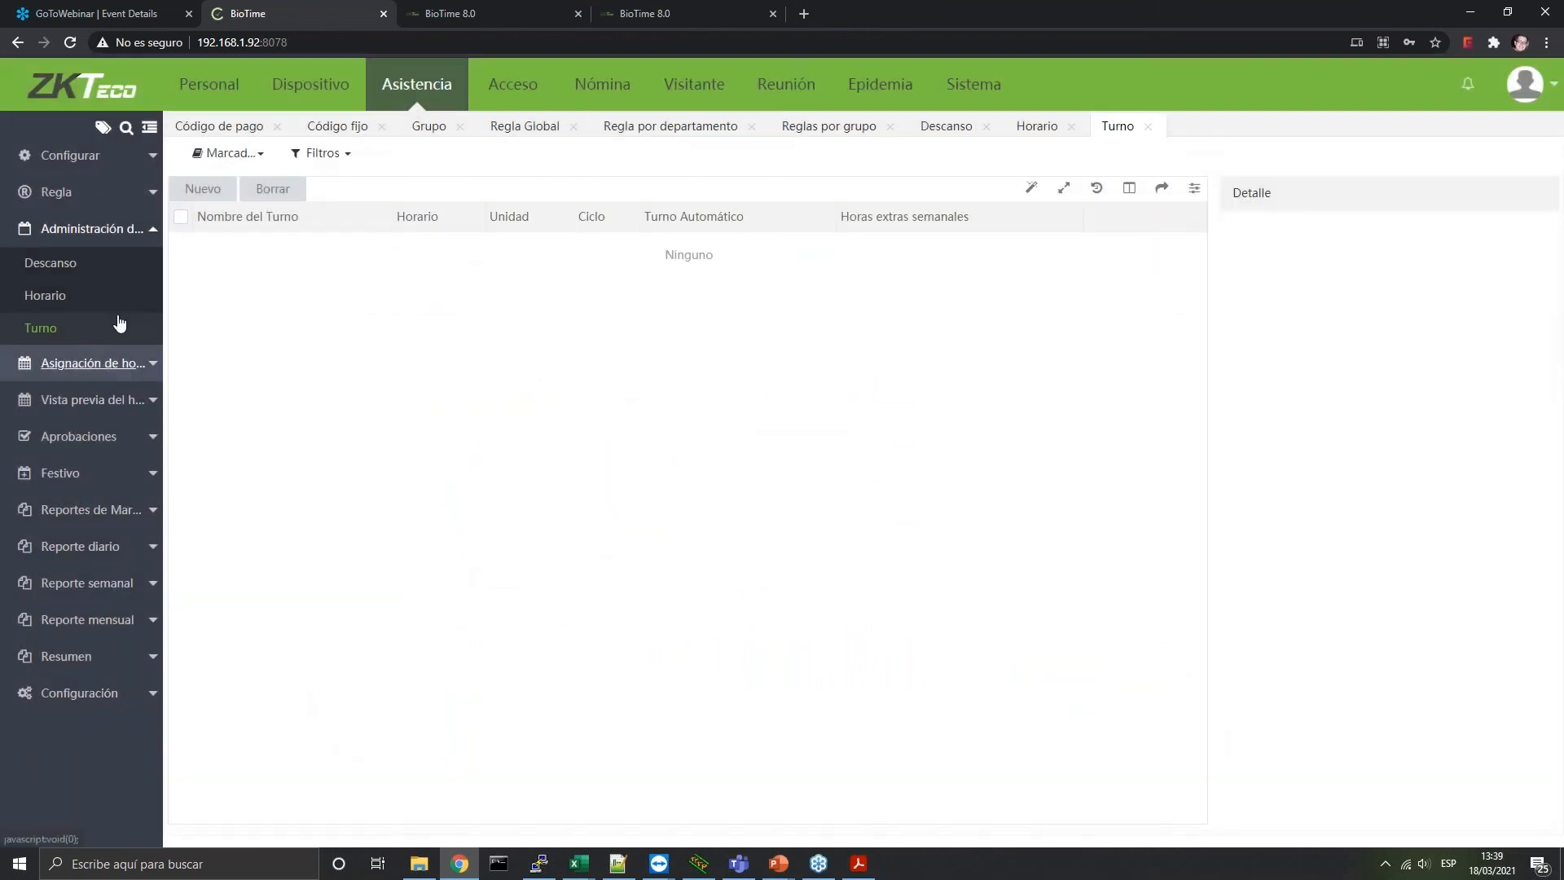
Check Horario por departamento, cancel the empty assignment form, and return to Administración > Turno
{"action": "left_click", "coordinate": [115, 363]}
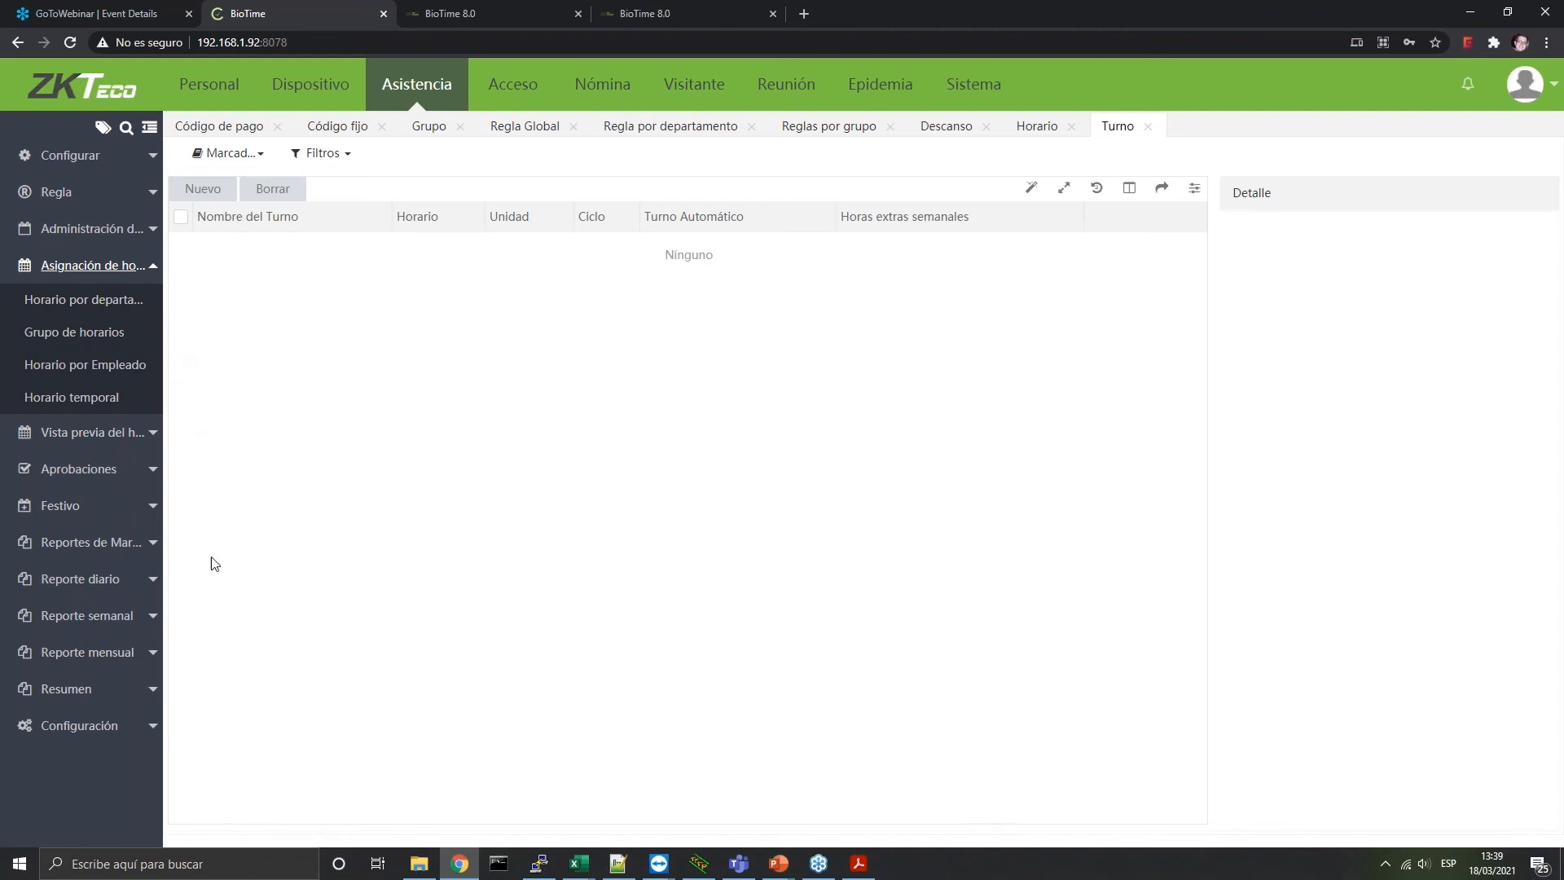
{"action": "left_click", "coordinate": [116, 306]}
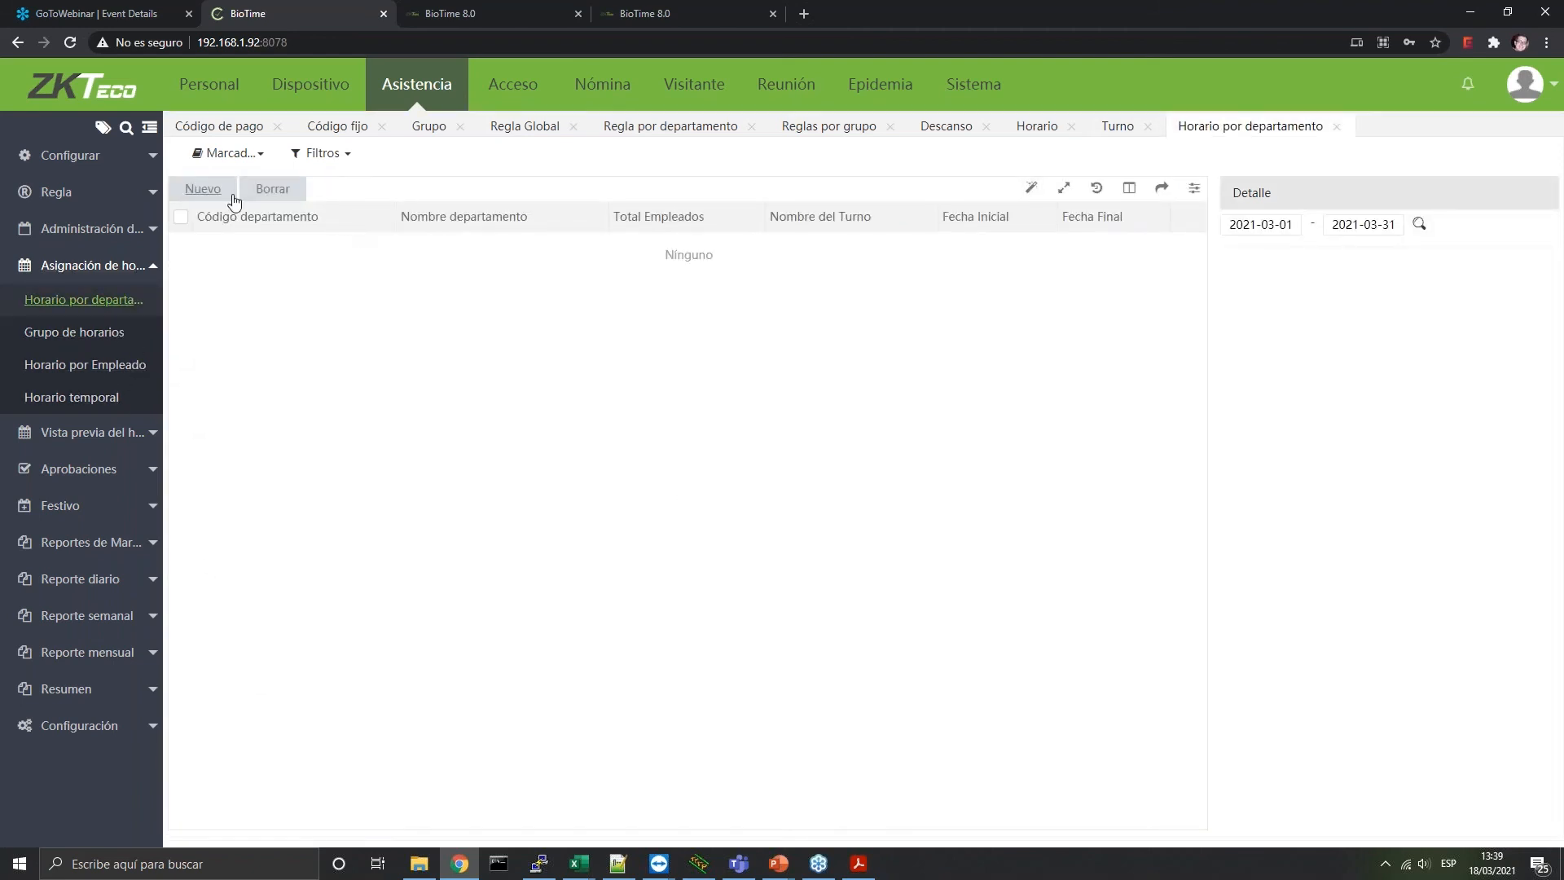
{"action": "left_click", "coordinate": [232, 194]}
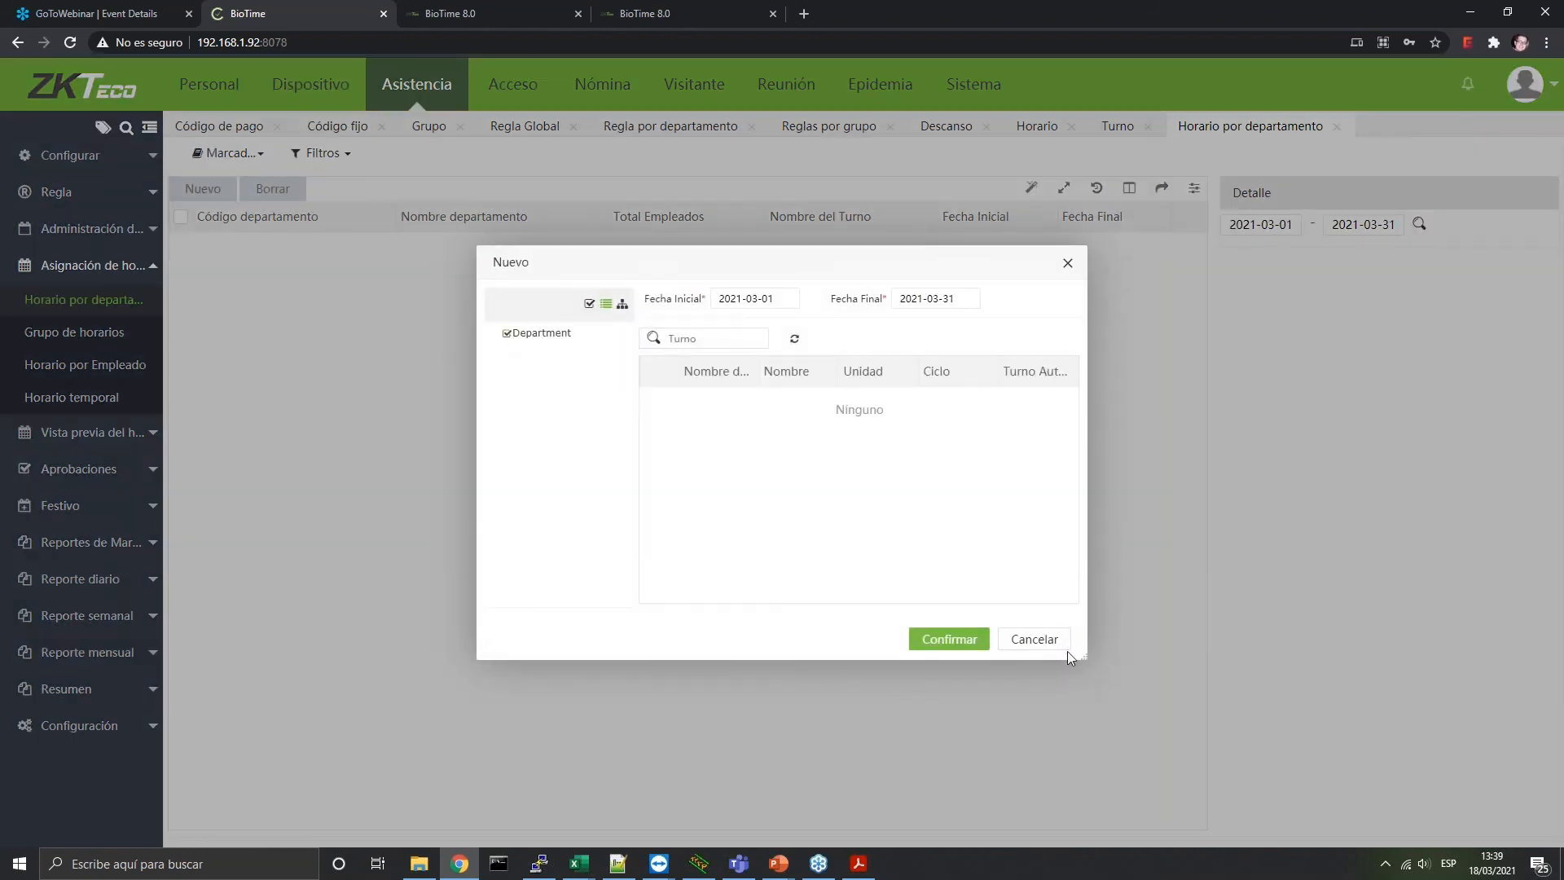
{"action": "left_click", "coordinate": [283, 259]}
{"action": "left_click", "coordinate": [133, 236]}
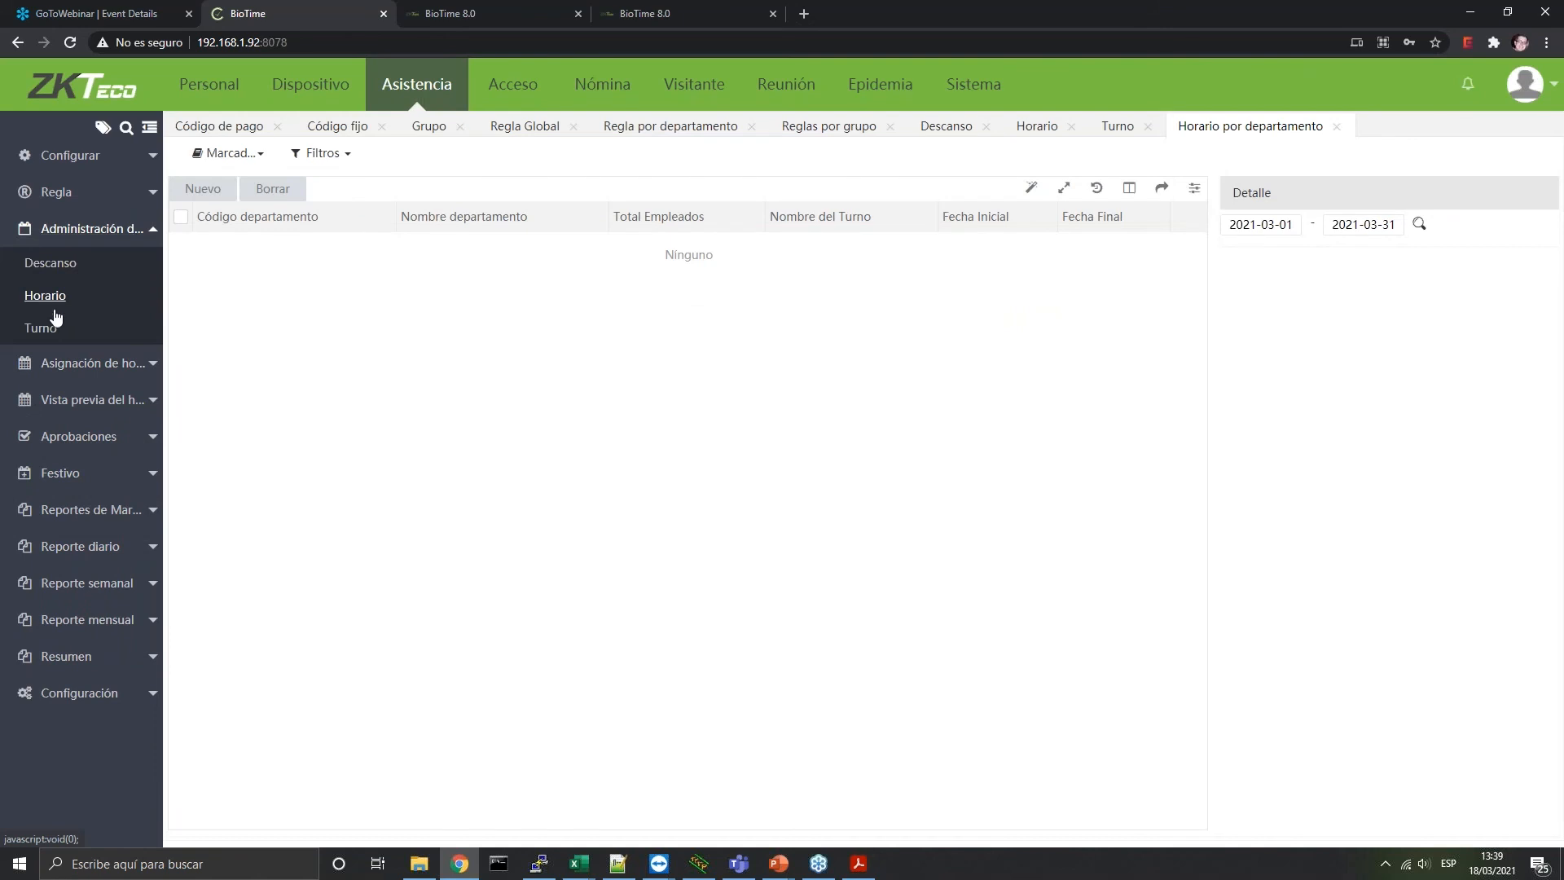
{"action": "left_click", "coordinate": [52, 303]}
{"action": "left_click", "coordinate": [51, 334]}
Create and confirm shift Turno 1 with Horario 1 on Lun–Vie in a one-week cycle
{"action": "left_click", "coordinate": [196, 188]}
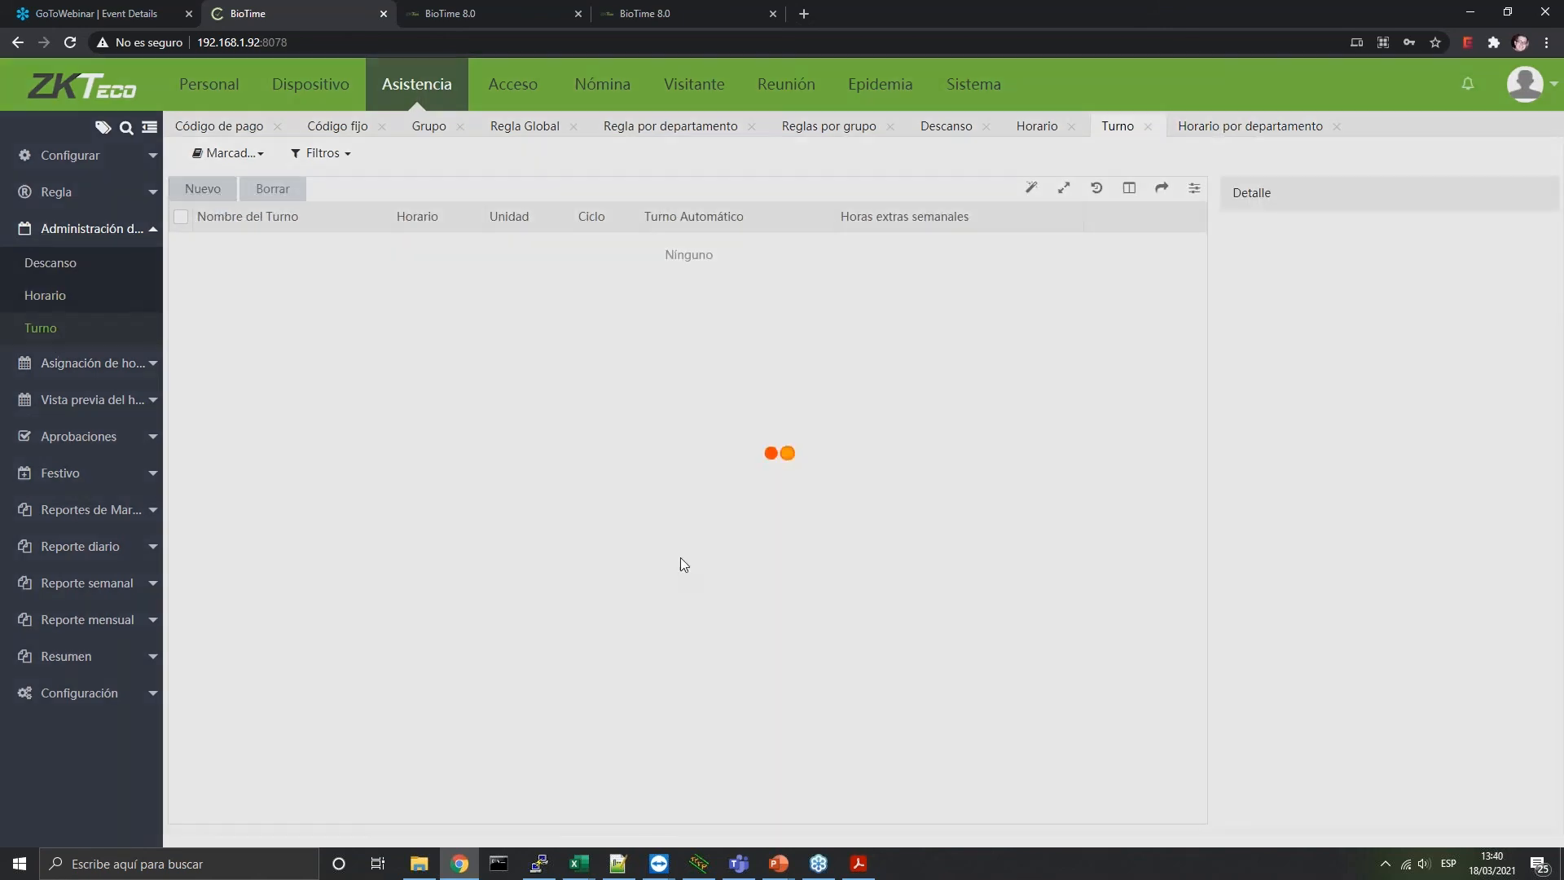
{"action": "left_click", "coordinate": [535, 260]}
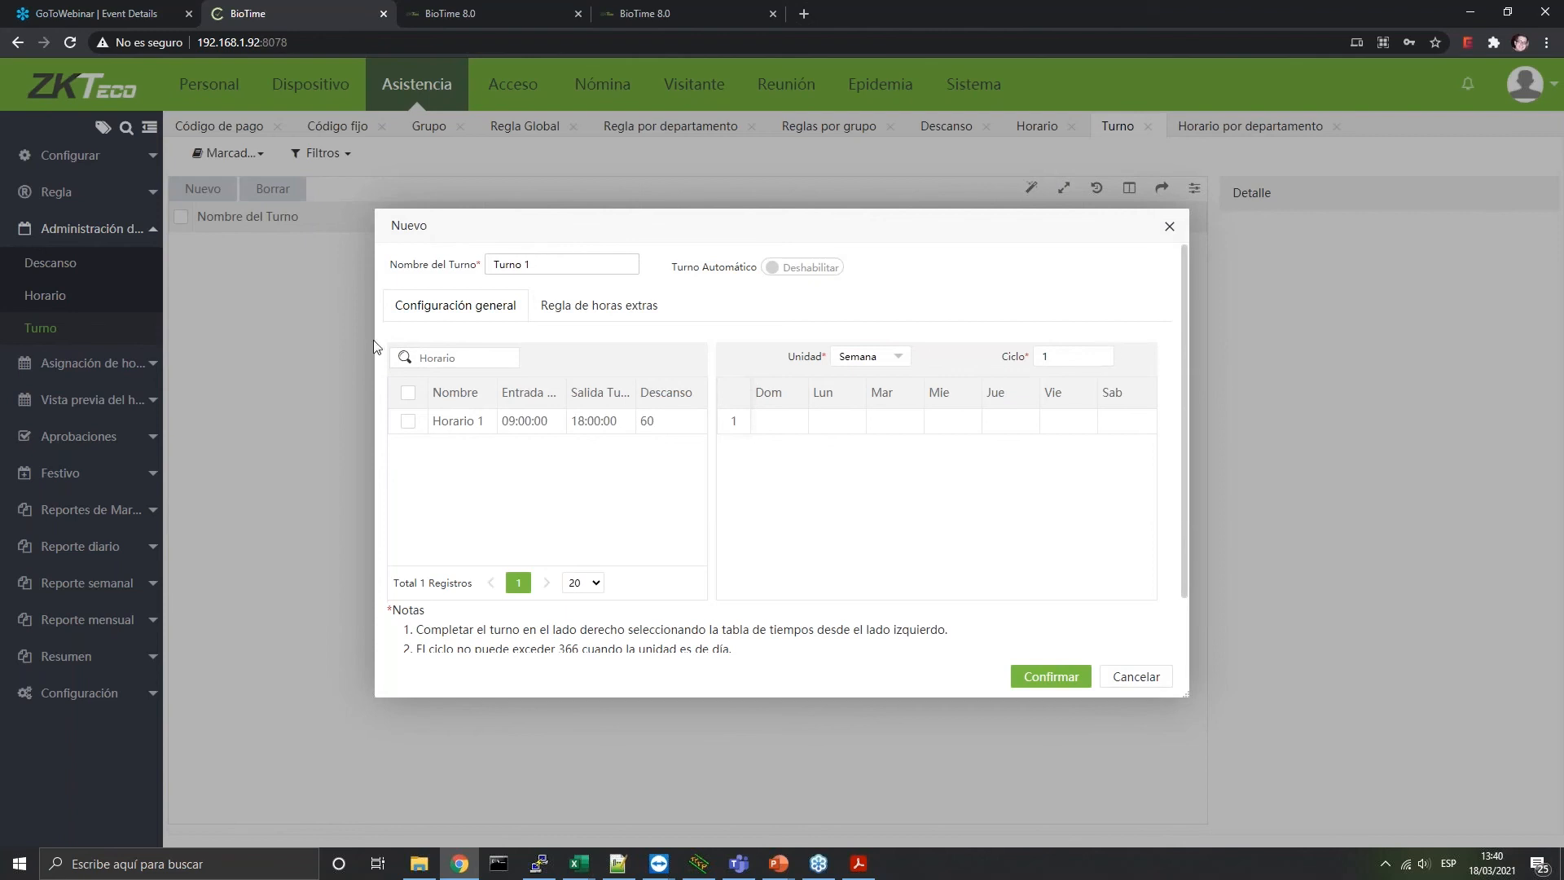
{"action": "left_click", "coordinate": [408, 420]}
{"action": "left_click_drag", "start_coordinate": [851, 424], "coordinate": [1067, 420]}
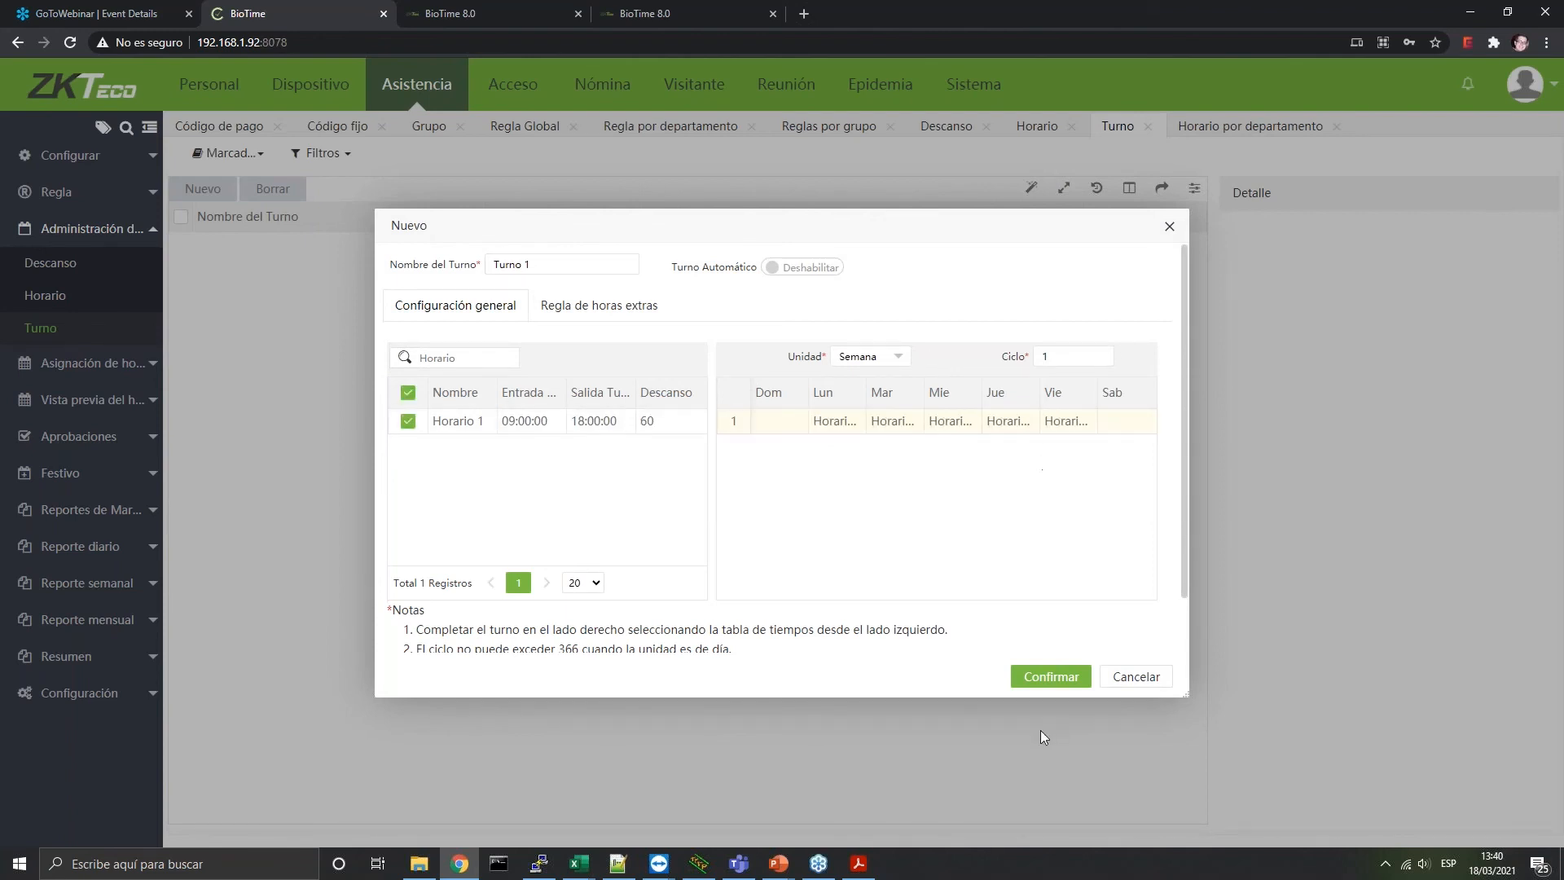
{"action": "left_click", "coordinate": [1071, 676]}
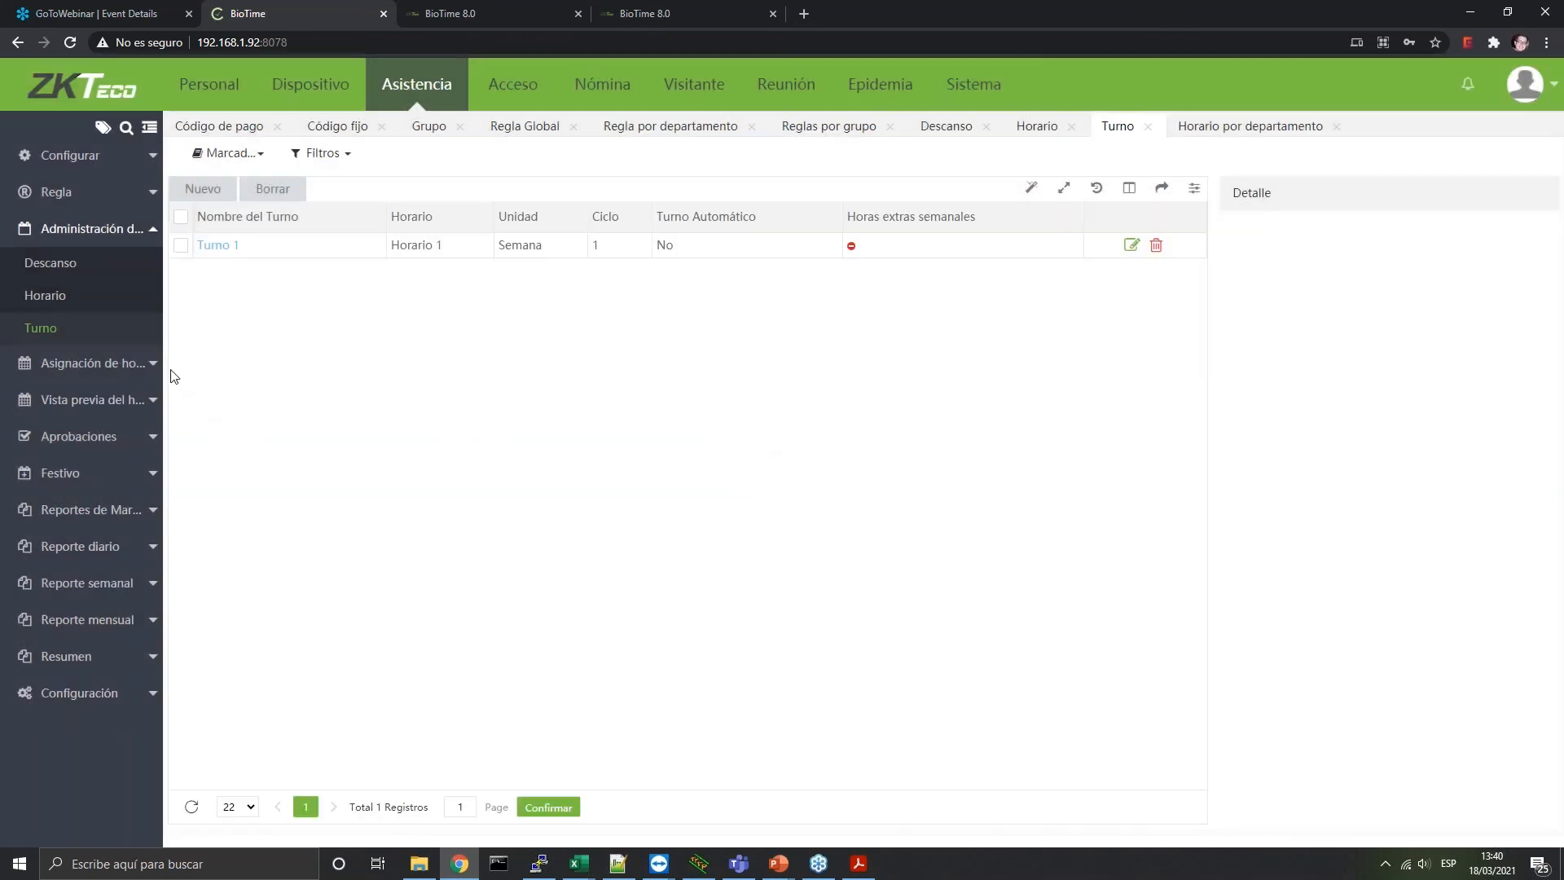
{"action": "left_click", "coordinate": [122, 362]}
Add a department schedule using Turno 1, ending 2025-03-31, and confirm it
{"action": "left_click", "coordinate": [77, 300]}
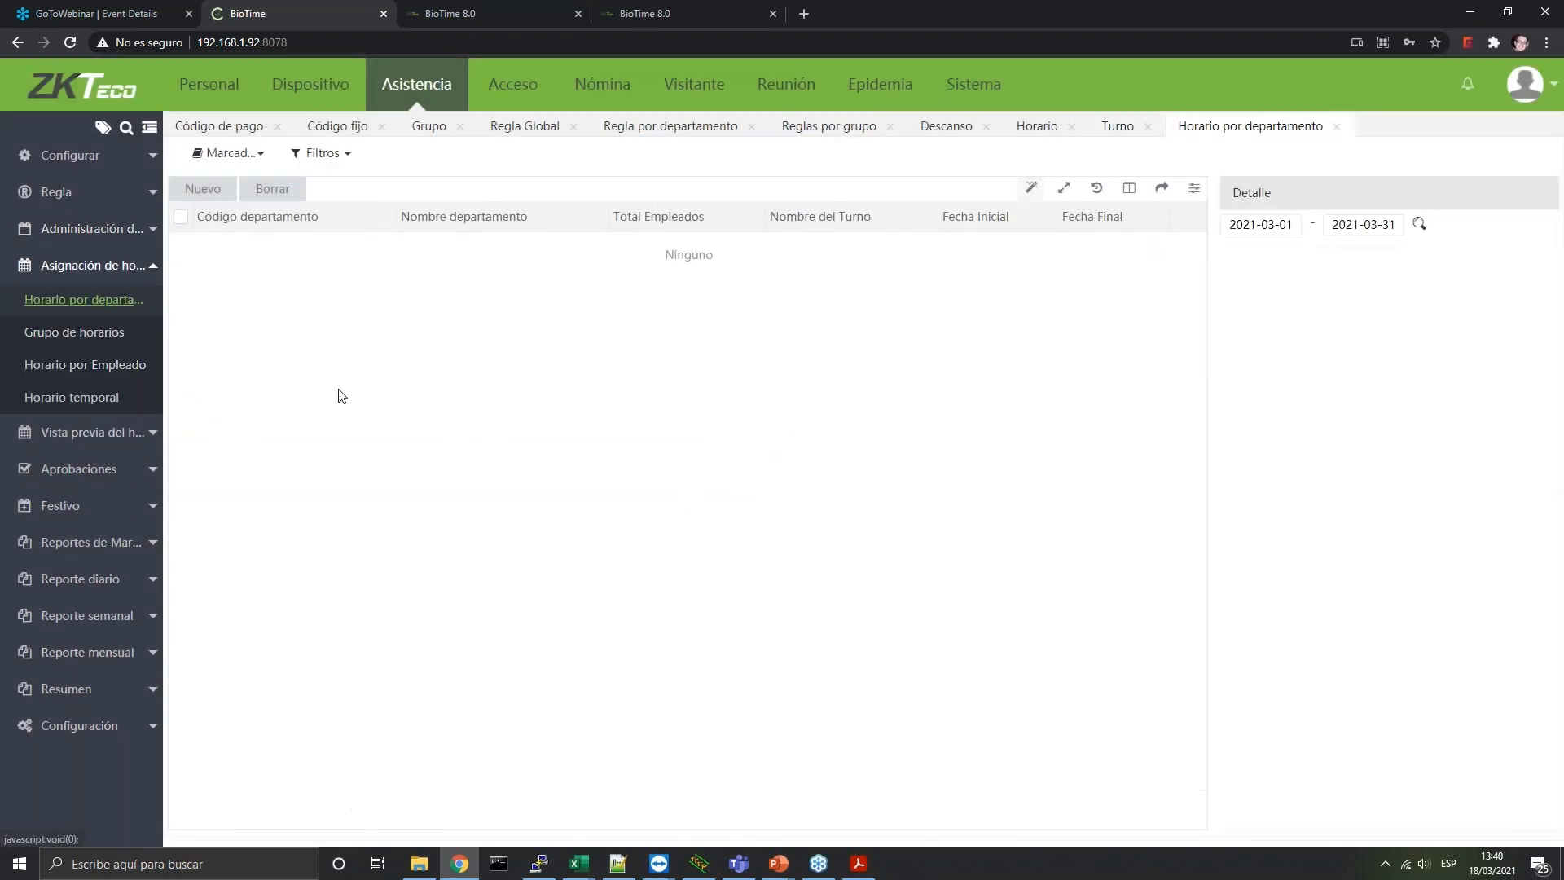
{"action": "left_click", "coordinate": [203, 188]}
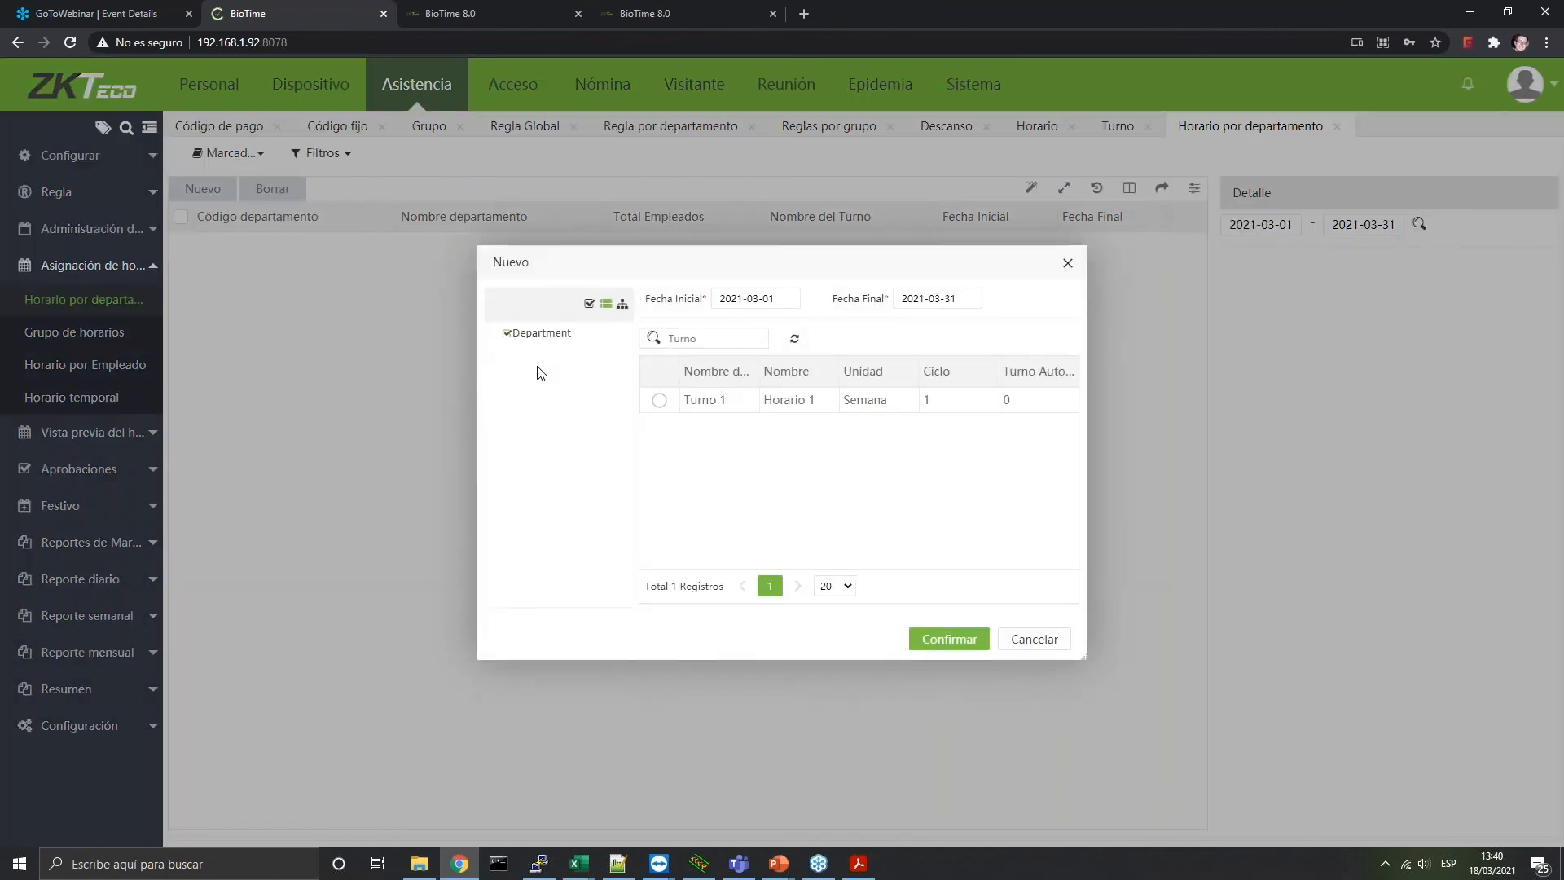
{"action": "left_click", "coordinate": [659, 400]}
{"action": "left_click", "coordinate": [919, 298]}
{"action": "left_click", "coordinate": [1091, 334]}
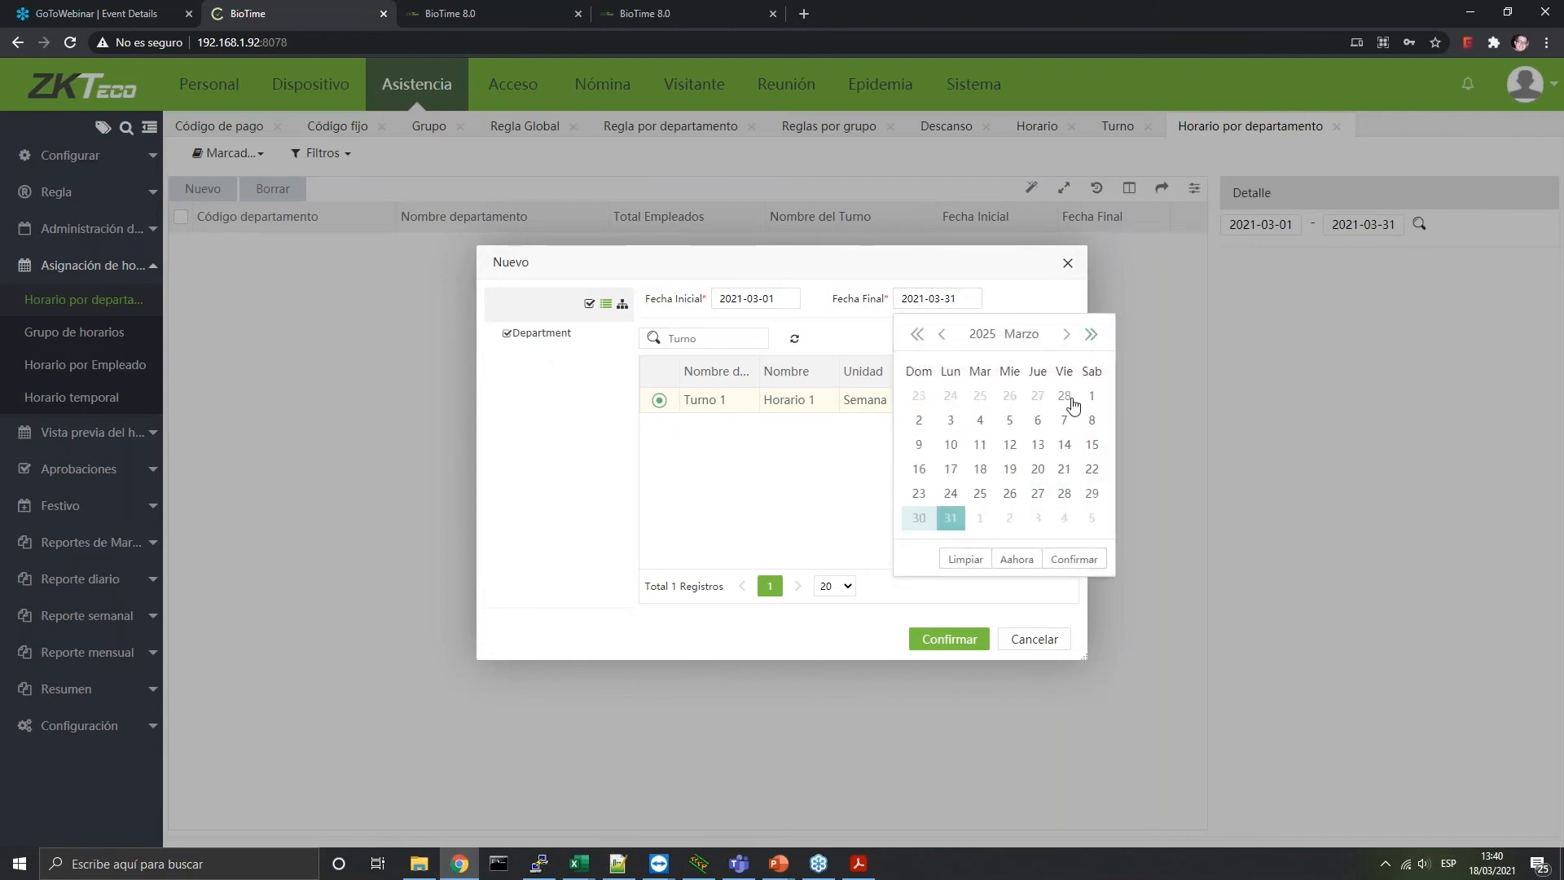
{"action": "left_click", "coordinate": [950, 519]}
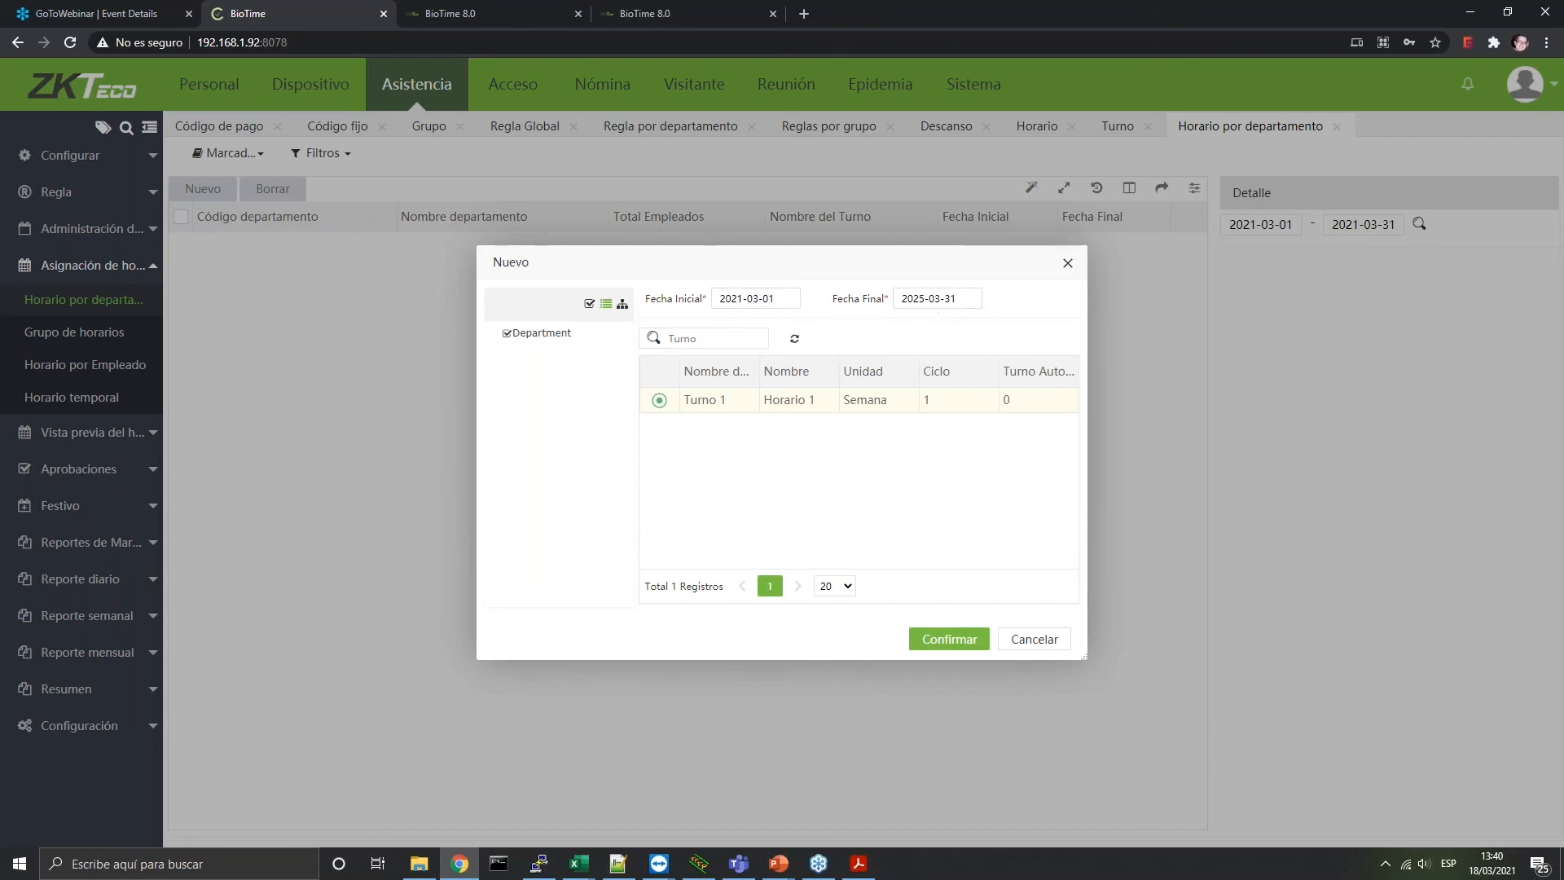
{"action": "left_click", "coordinate": [957, 636]}
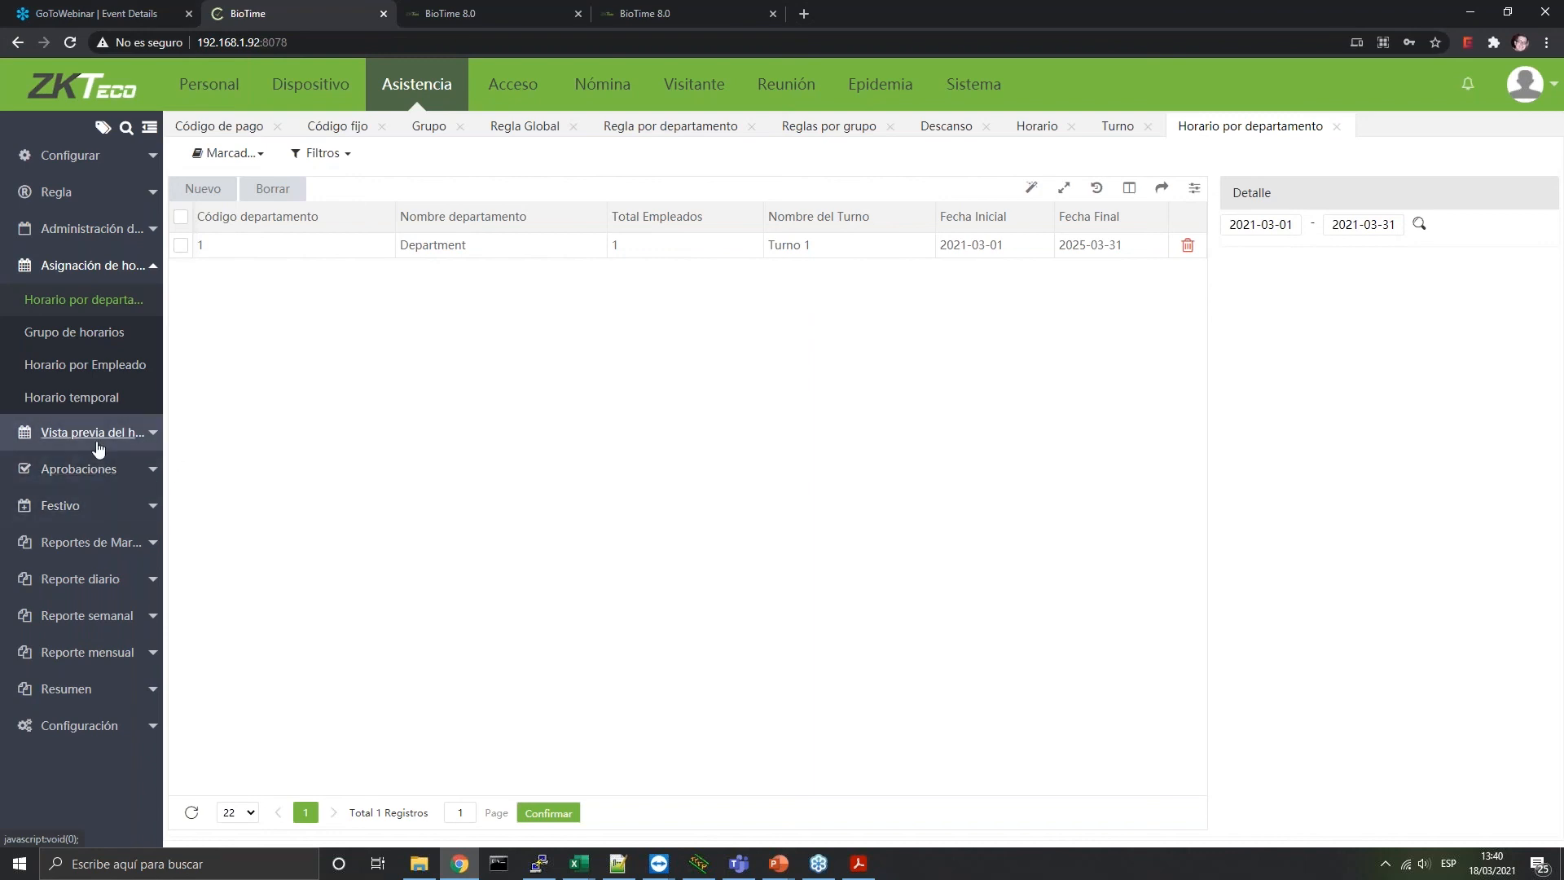
Show the Department's scheduled timetable overview and widen the table to full frame
{"action": "left_click", "coordinate": [138, 433]}
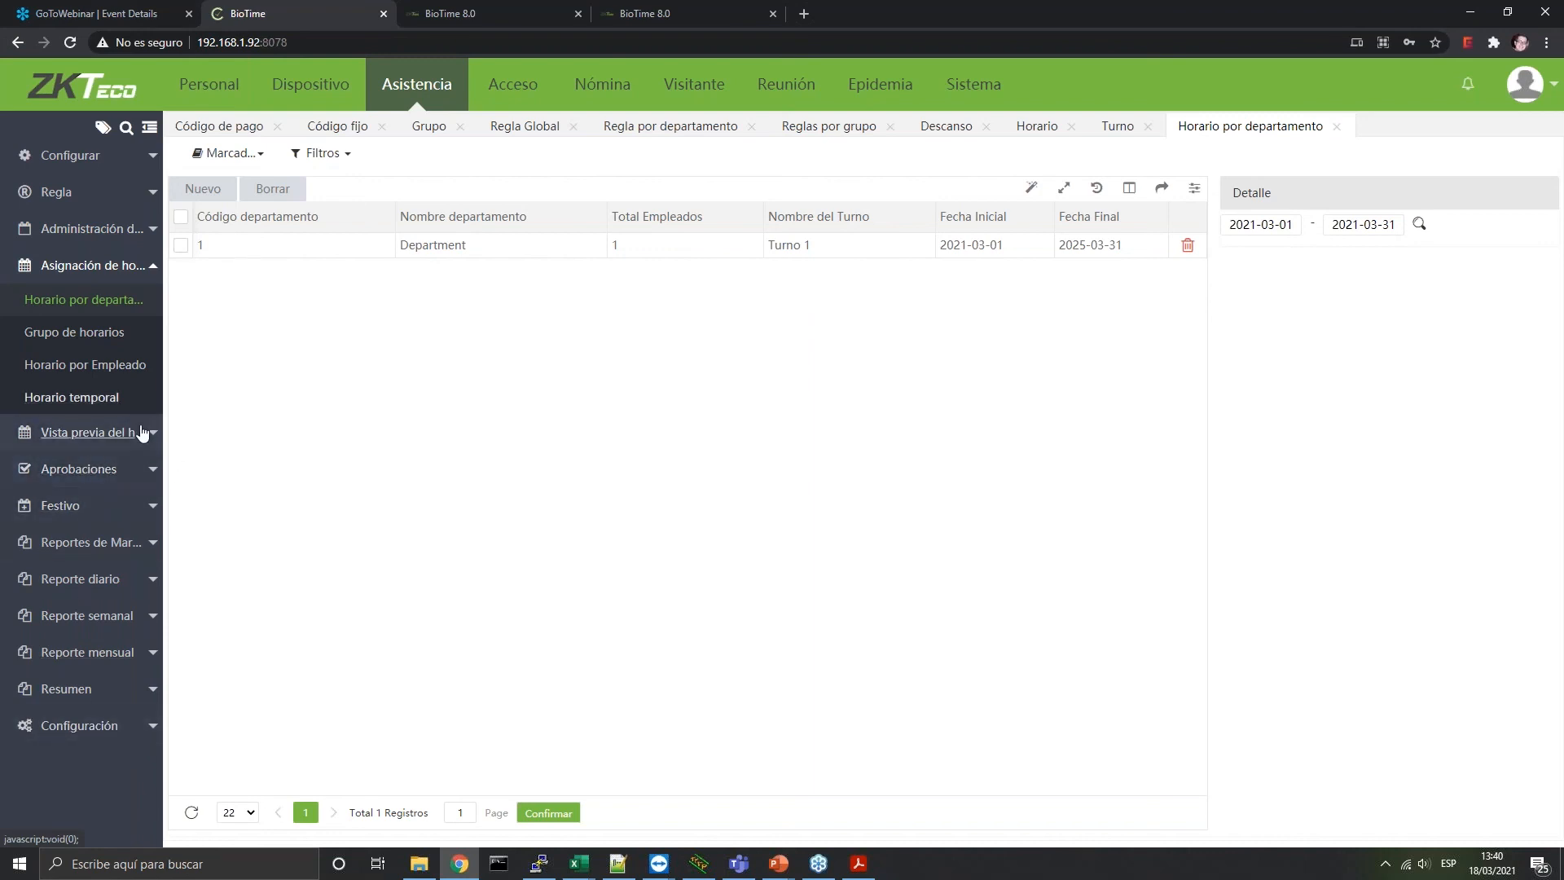
{"action": "left_click", "coordinate": [108, 340]}
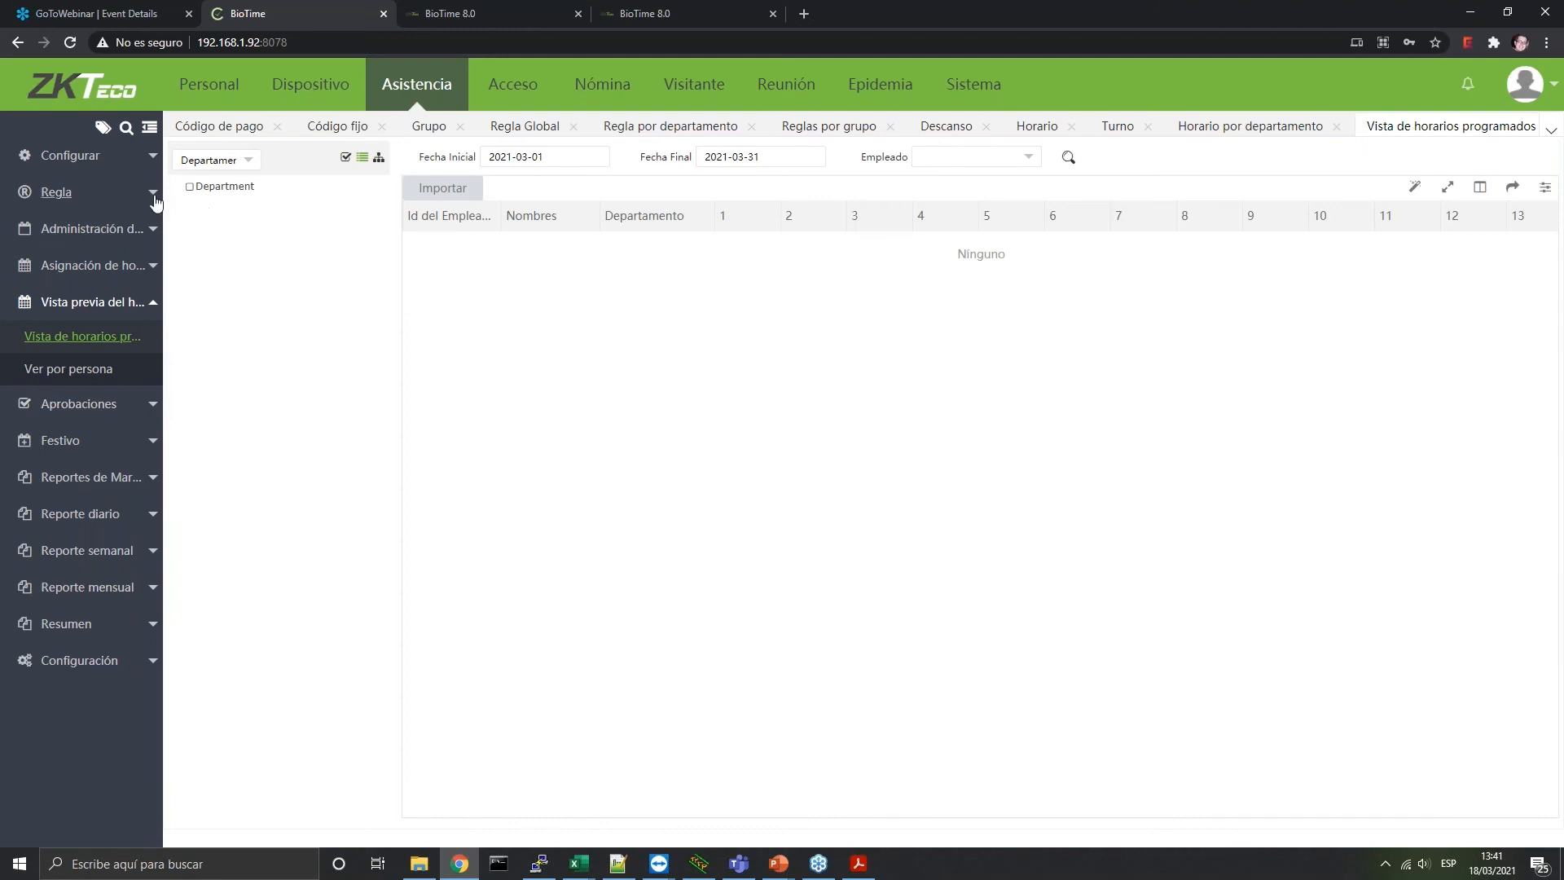
{"action": "left_click", "coordinate": [189, 187]}
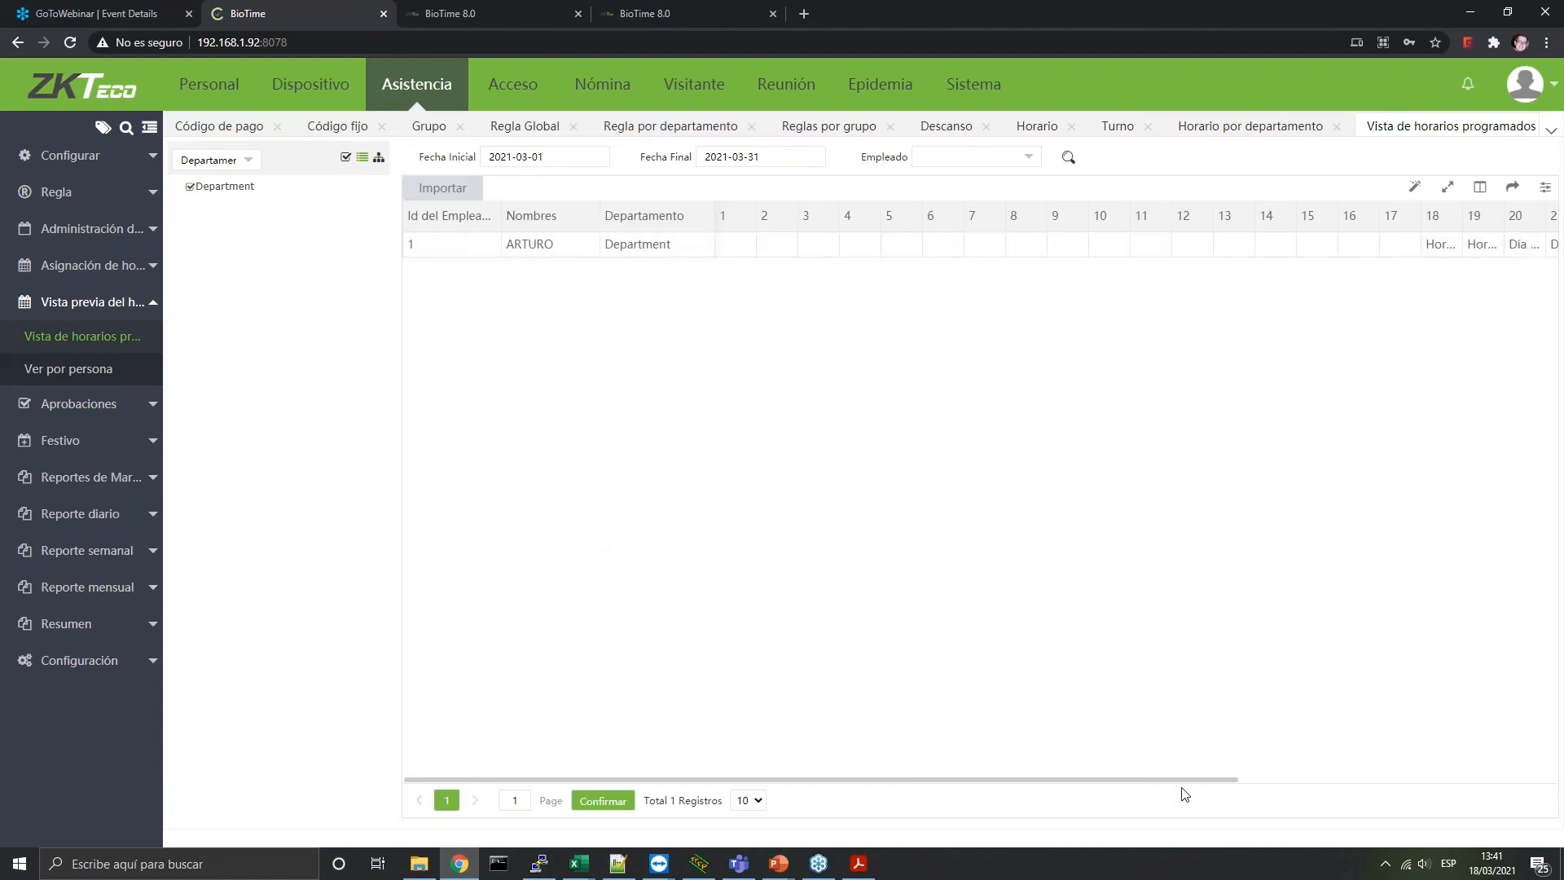
{"action": "left_click_drag", "start_coordinate": [1146, 779], "coordinate": [1466, 780]}
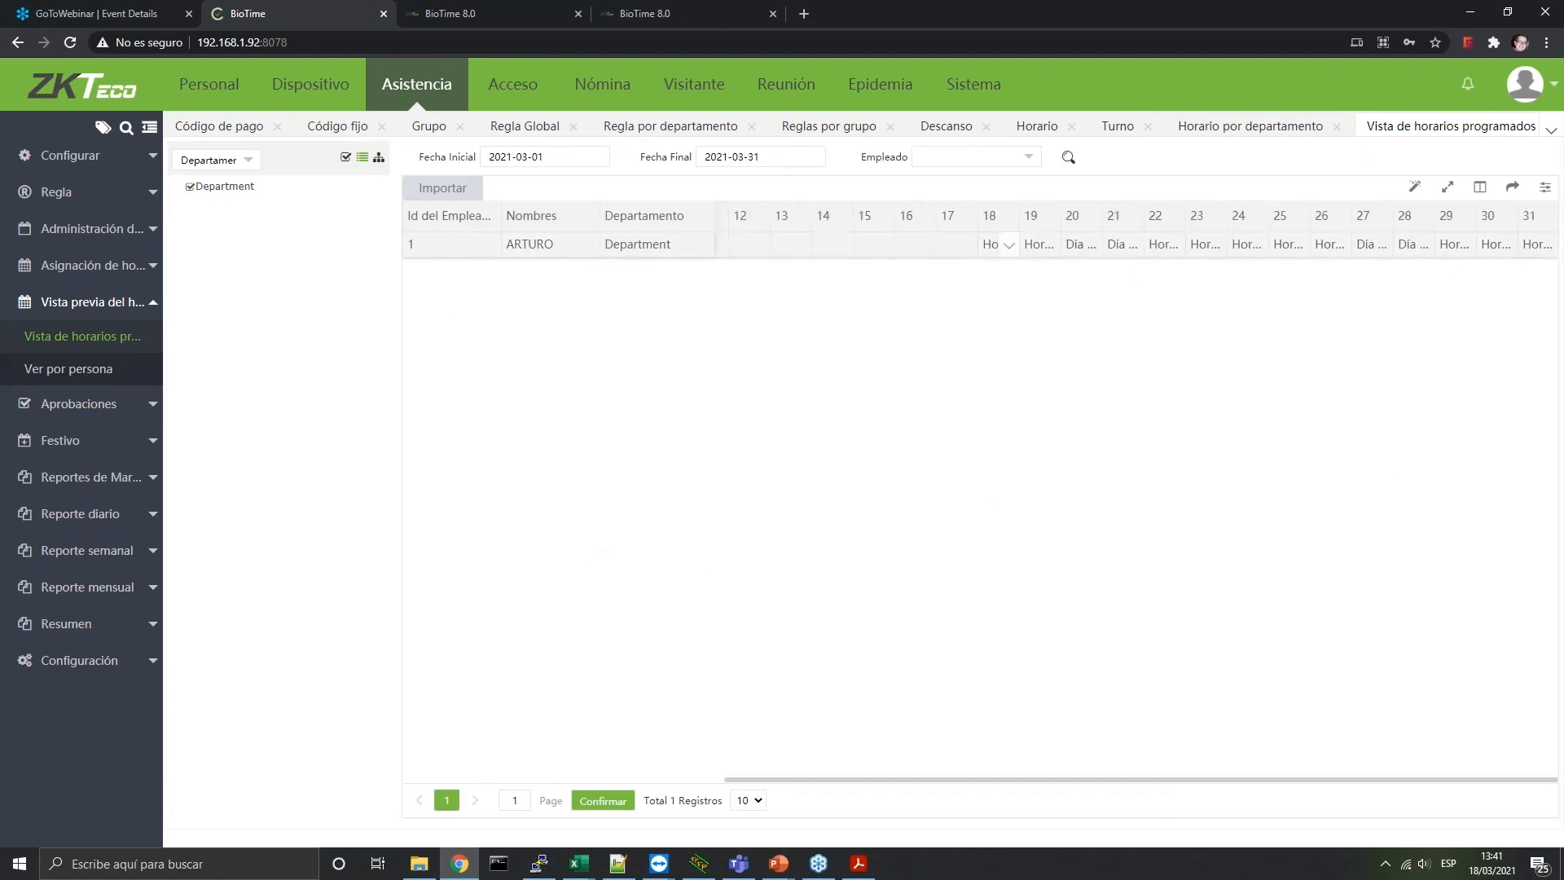
{"action": "left_click", "coordinate": [1447, 187]}
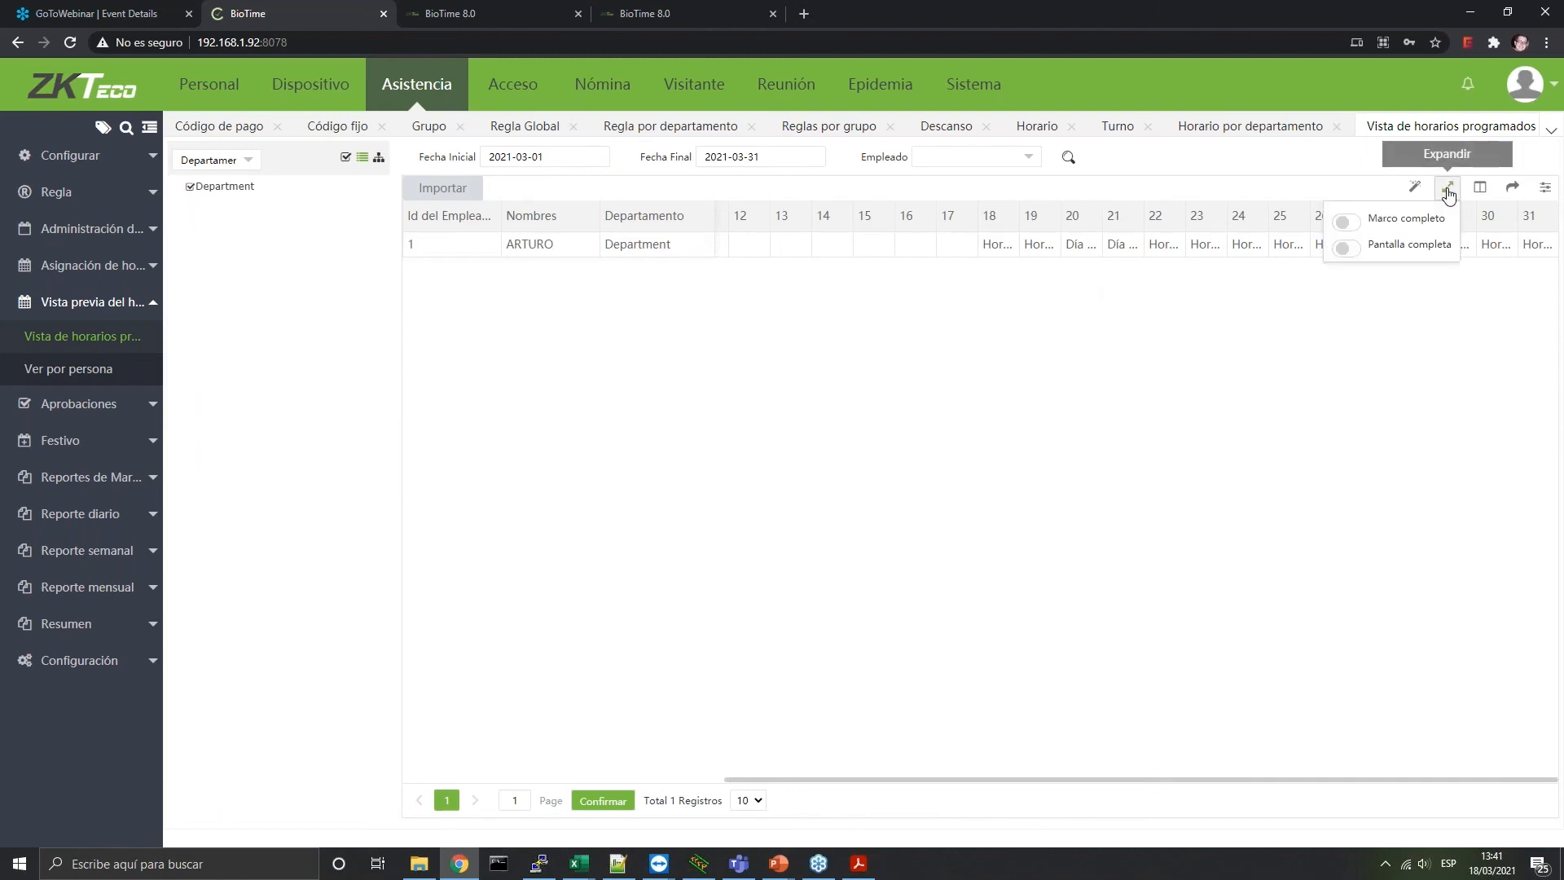
{"action": "left_click", "coordinate": [1352, 224]}
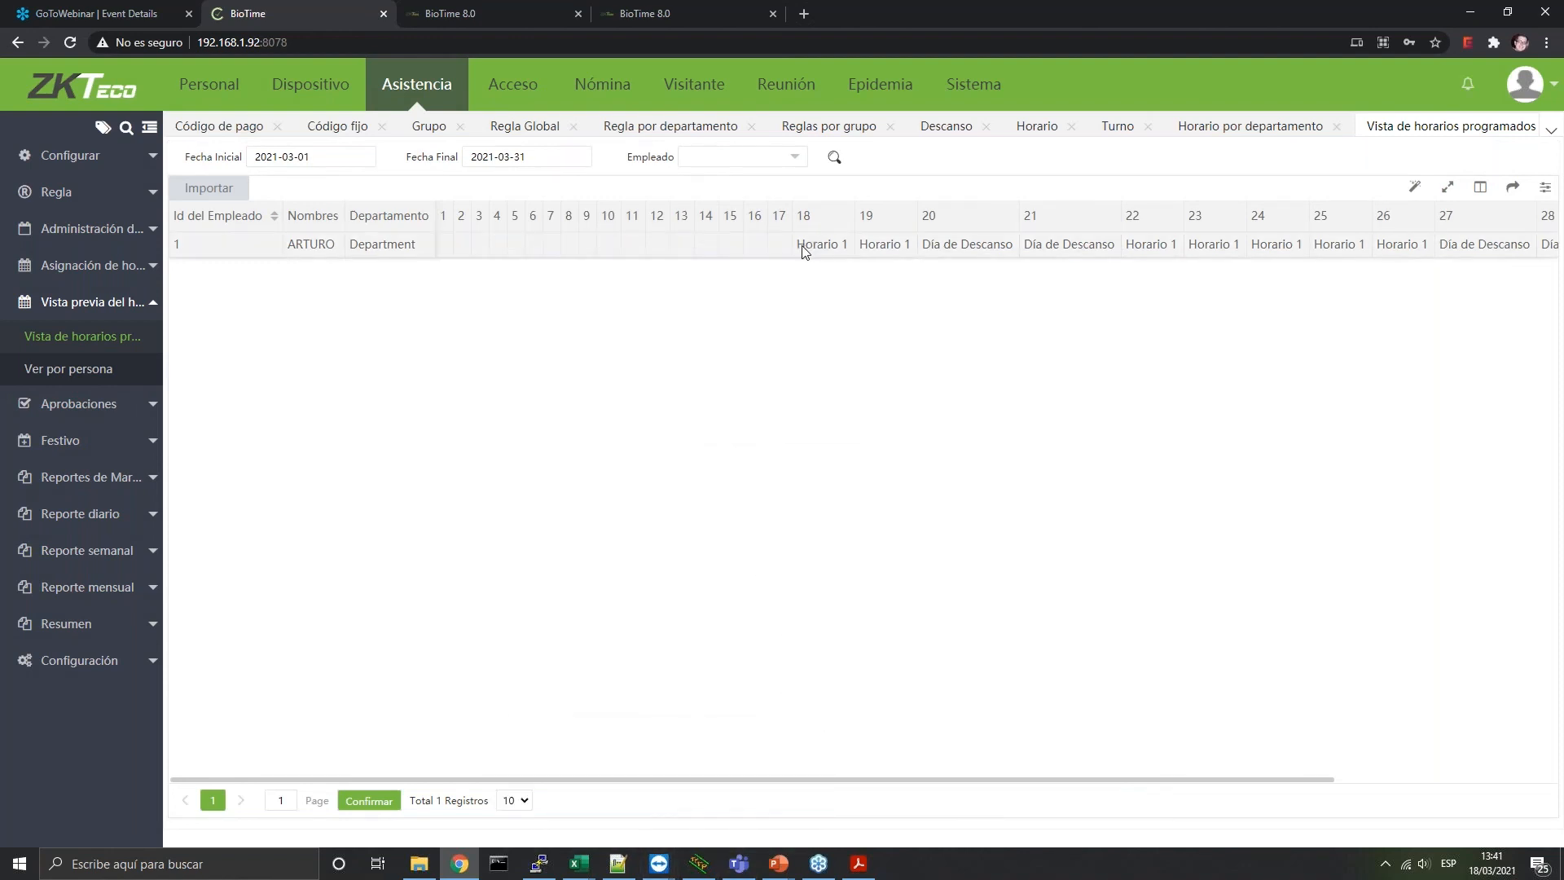
View the employee's March 2021 calendar and expand Aprobaciones in the sidebar
{"action": "left_click", "coordinate": [79, 370]}
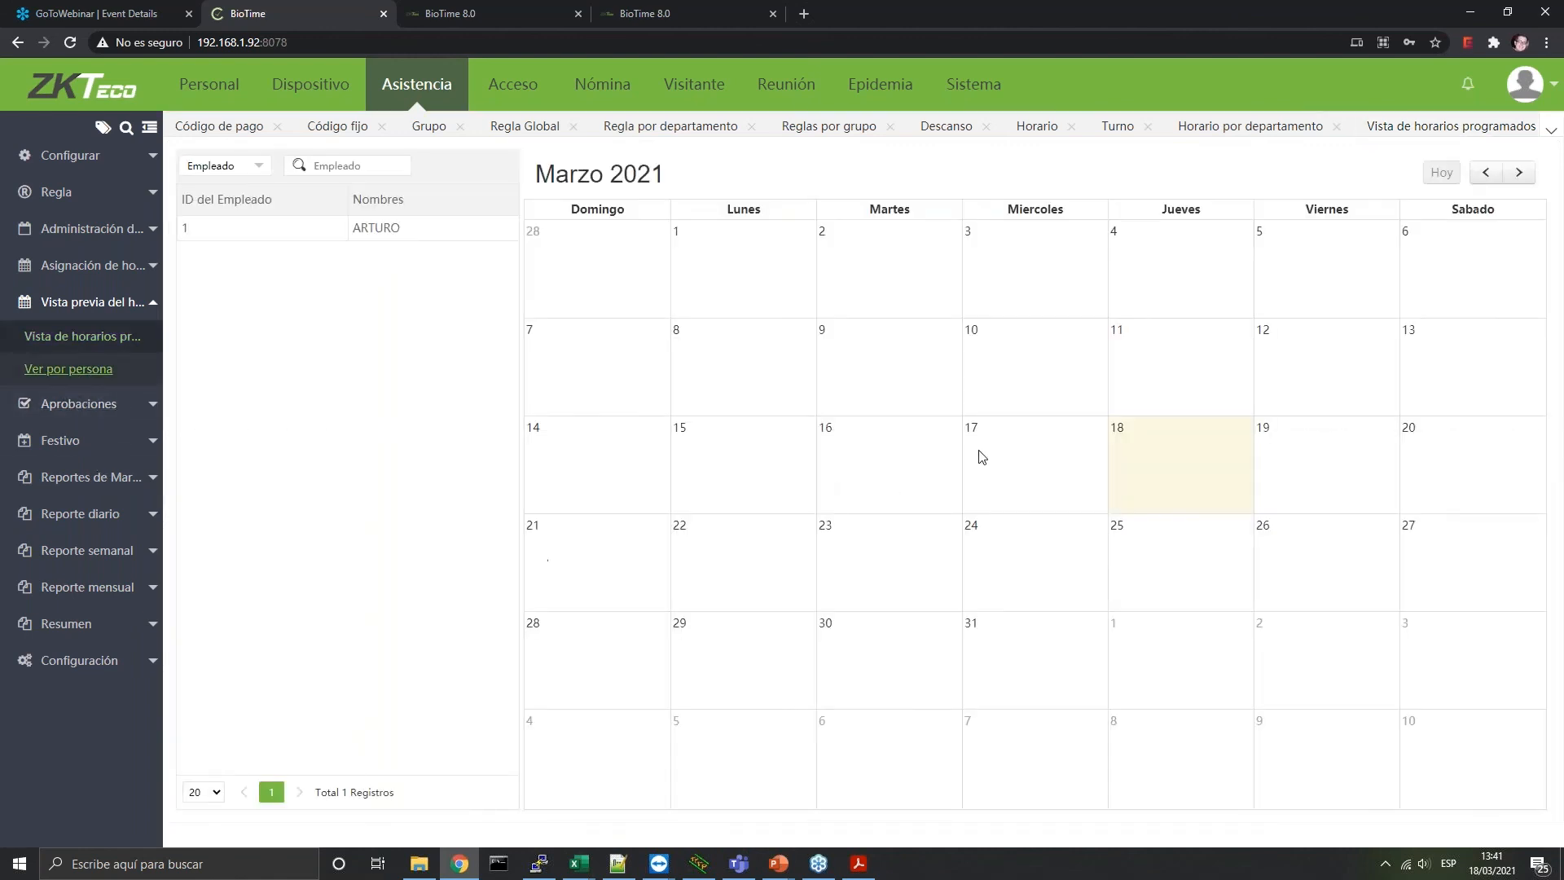
{"action": "left_click", "coordinate": [208, 229]}
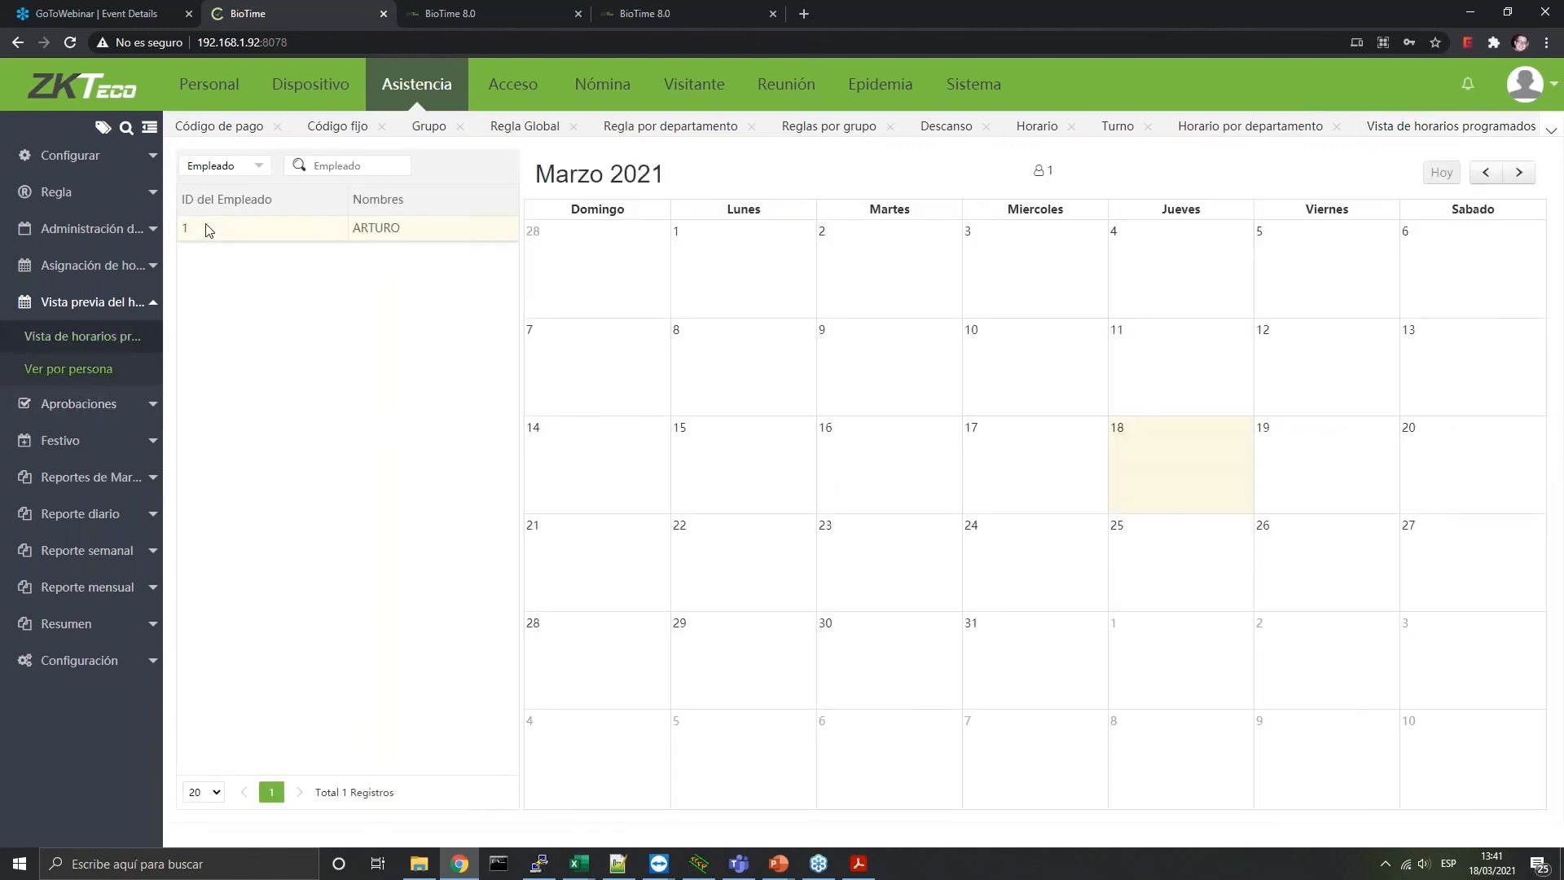
{"action": "left_click", "coordinate": [67, 412]}
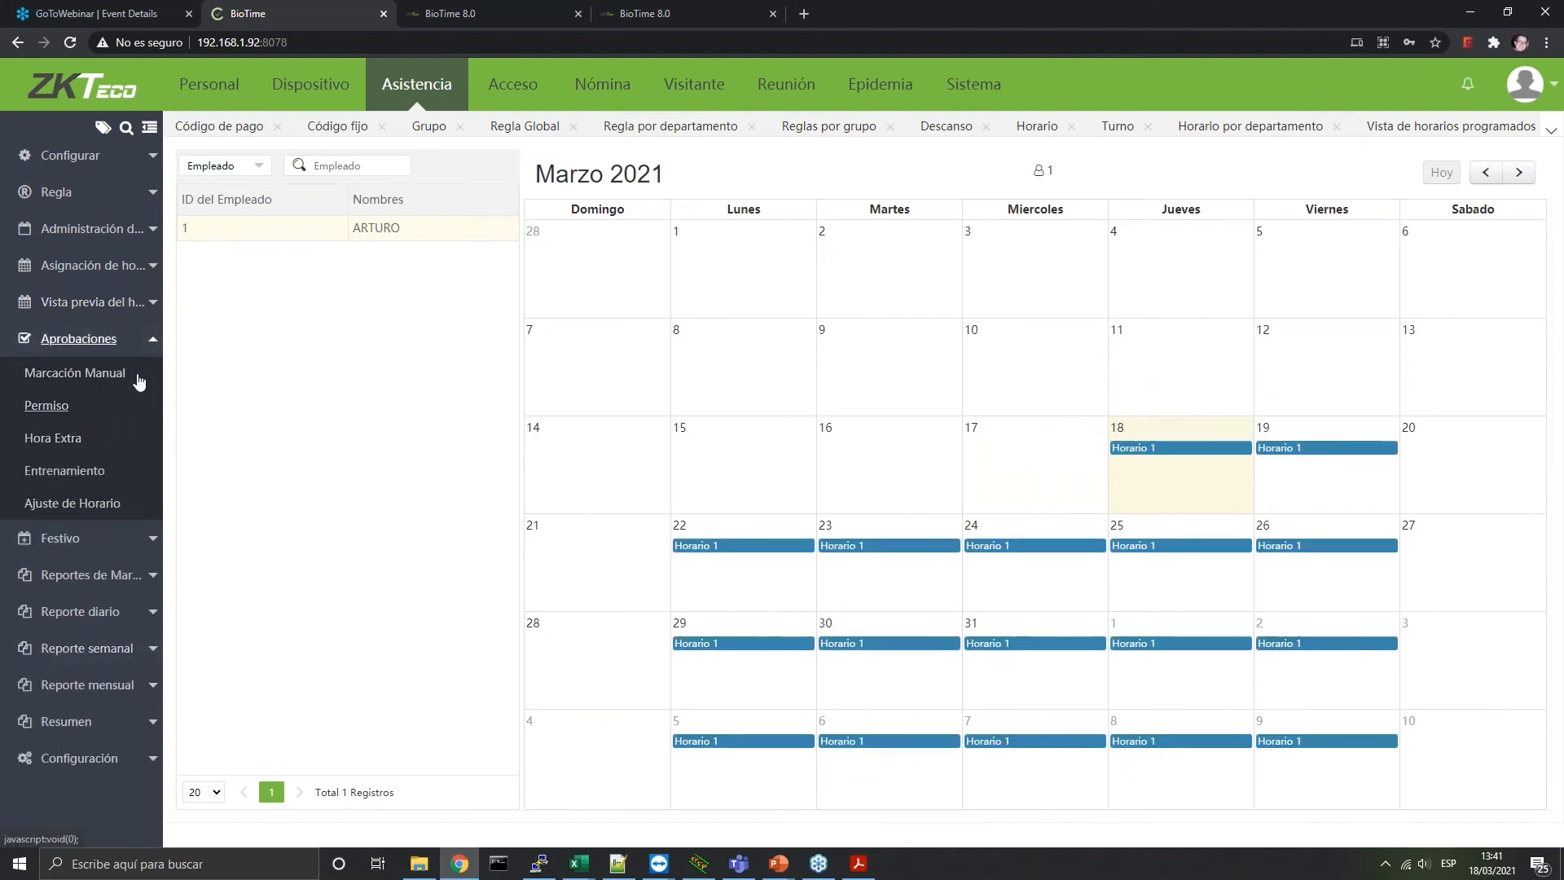
Browse Marcación Manual, then start a leave request, check its pay codes, and cancel it
{"action": "left_click", "coordinate": [101, 381]}
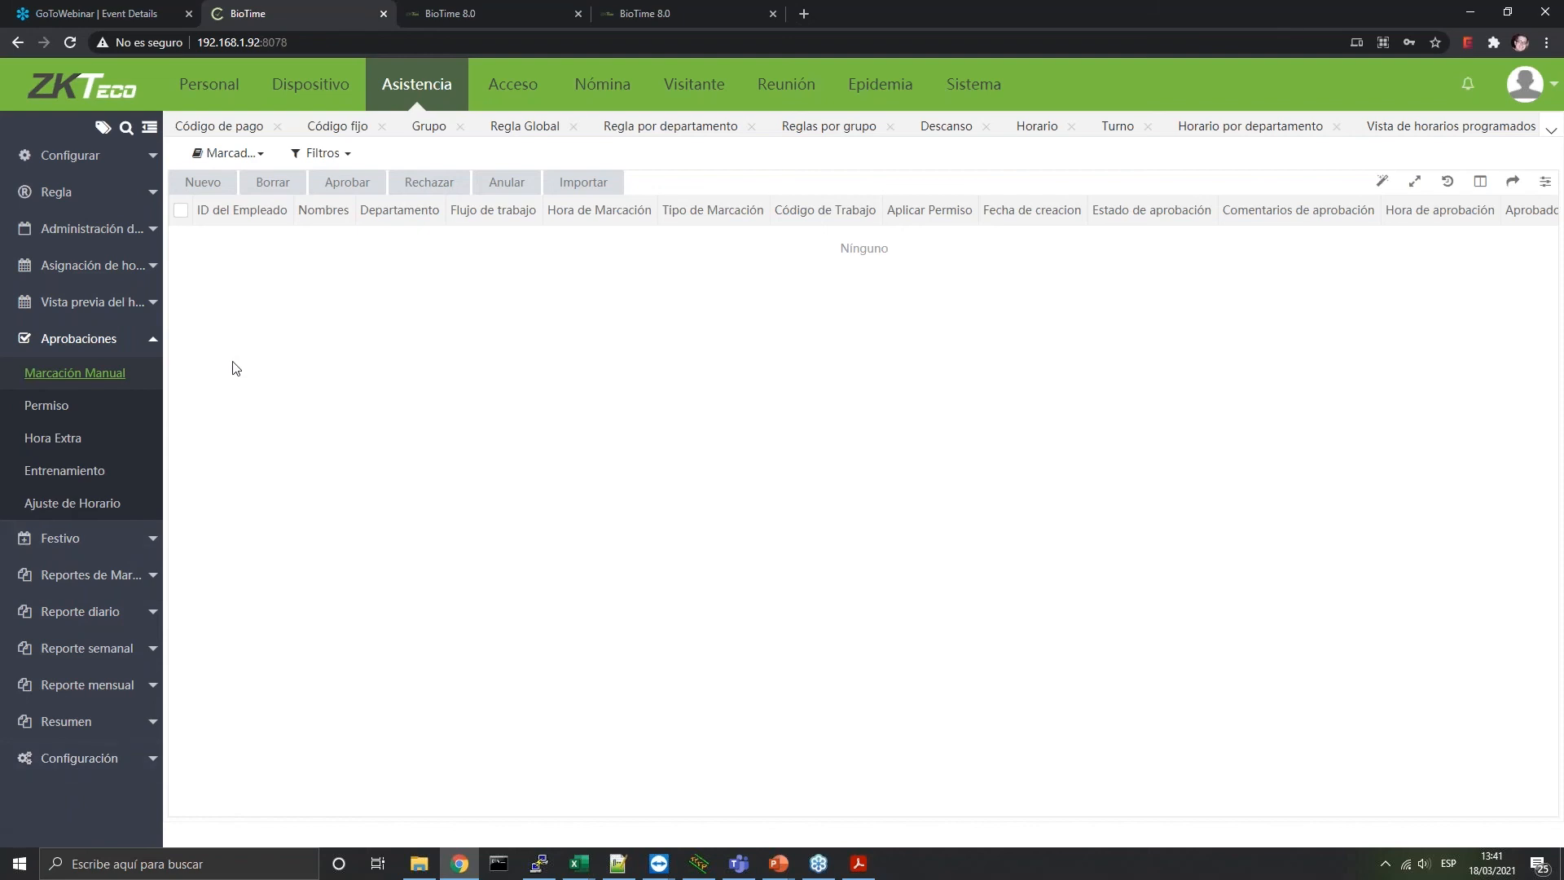
{"action": "left_click", "coordinate": [59, 414]}
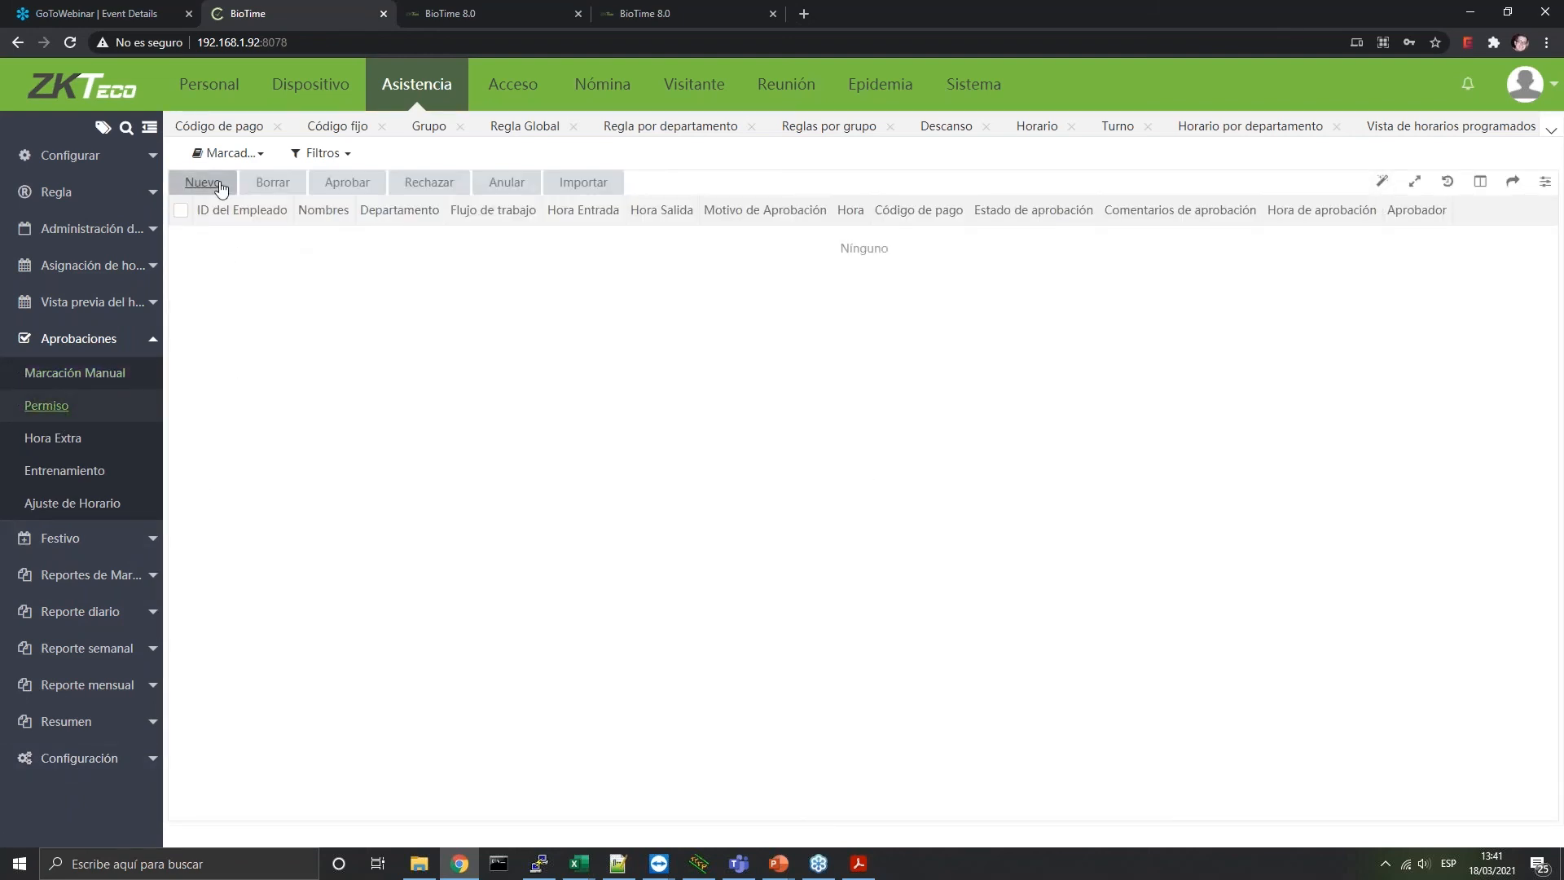
{"action": "left_click", "coordinate": [202, 181]}
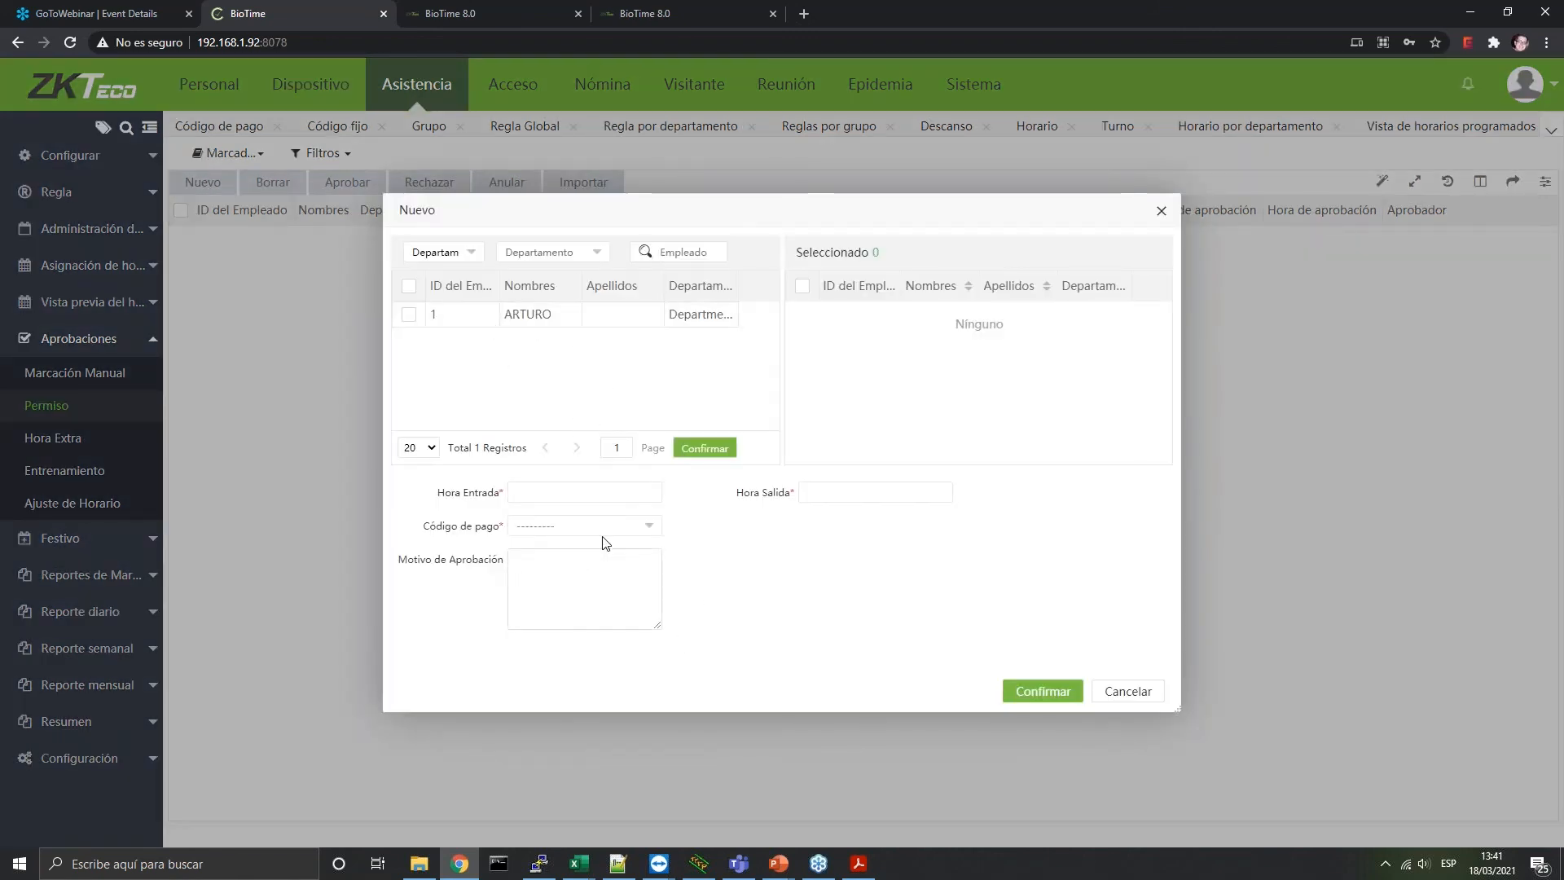
{"action": "left_click", "coordinate": [647, 529]}
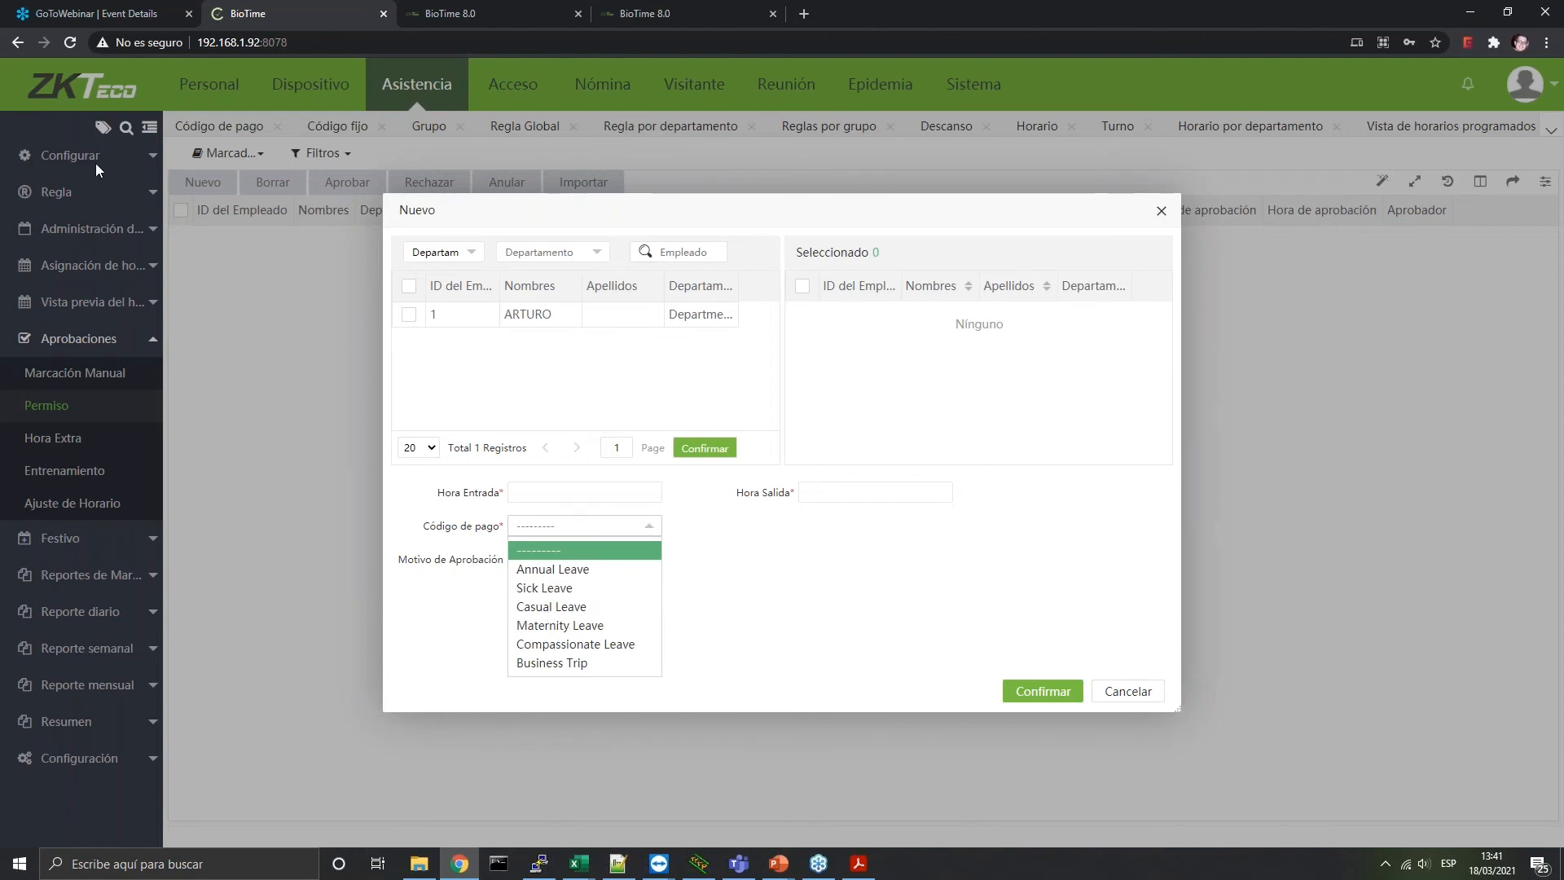
{"action": "left_click", "coordinate": [1128, 692]}
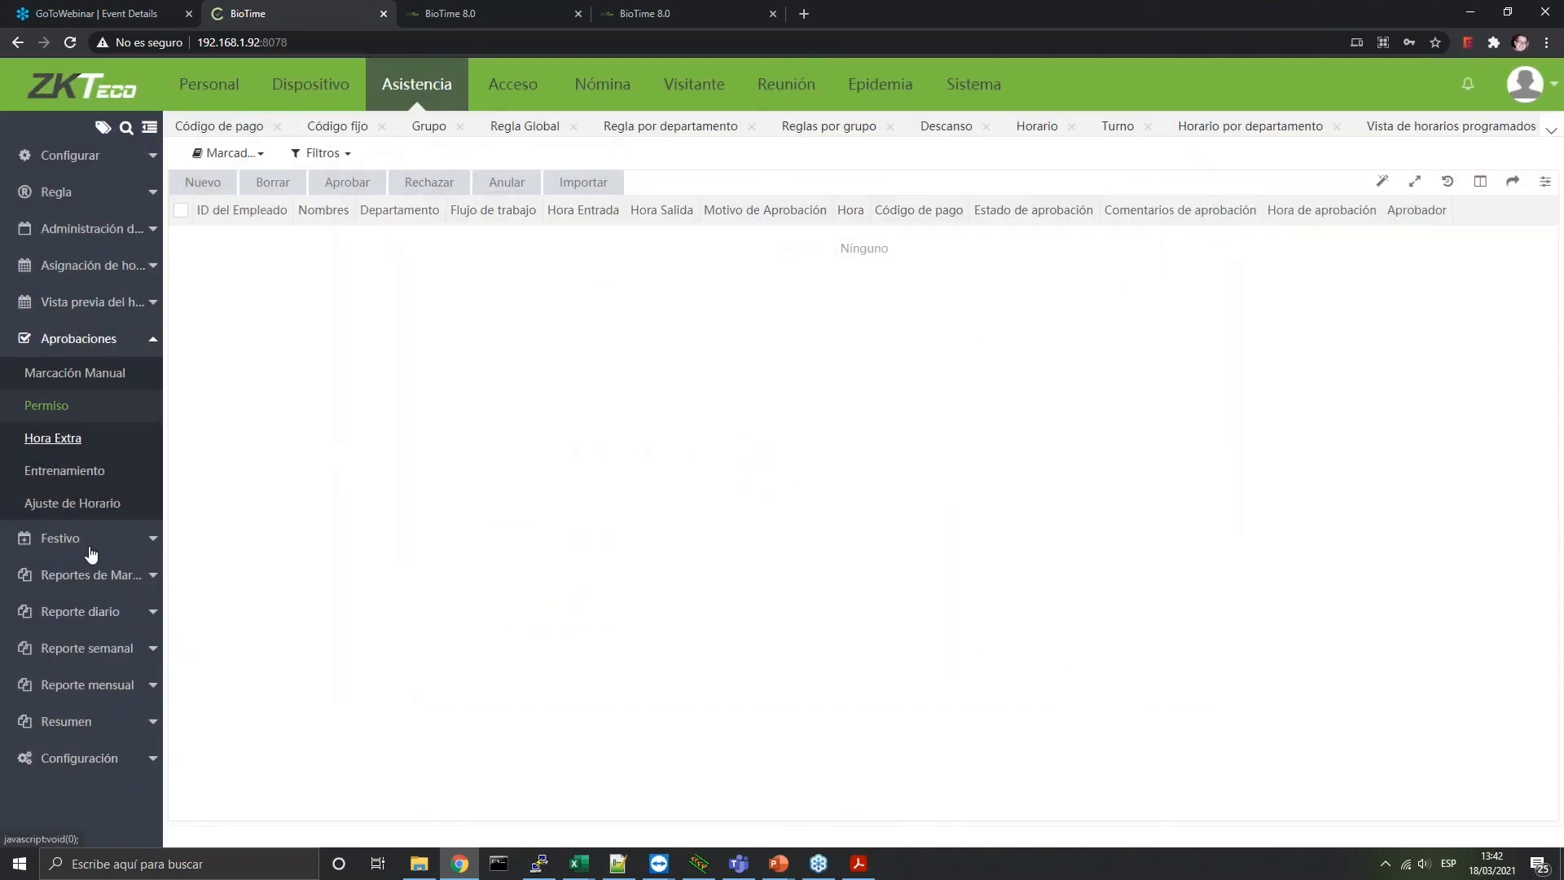
Look through the Hora Extra, Entrenamiento, Ajuste de Horario and Festivo lists
{"action": "left_click", "coordinate": [57, 437]}
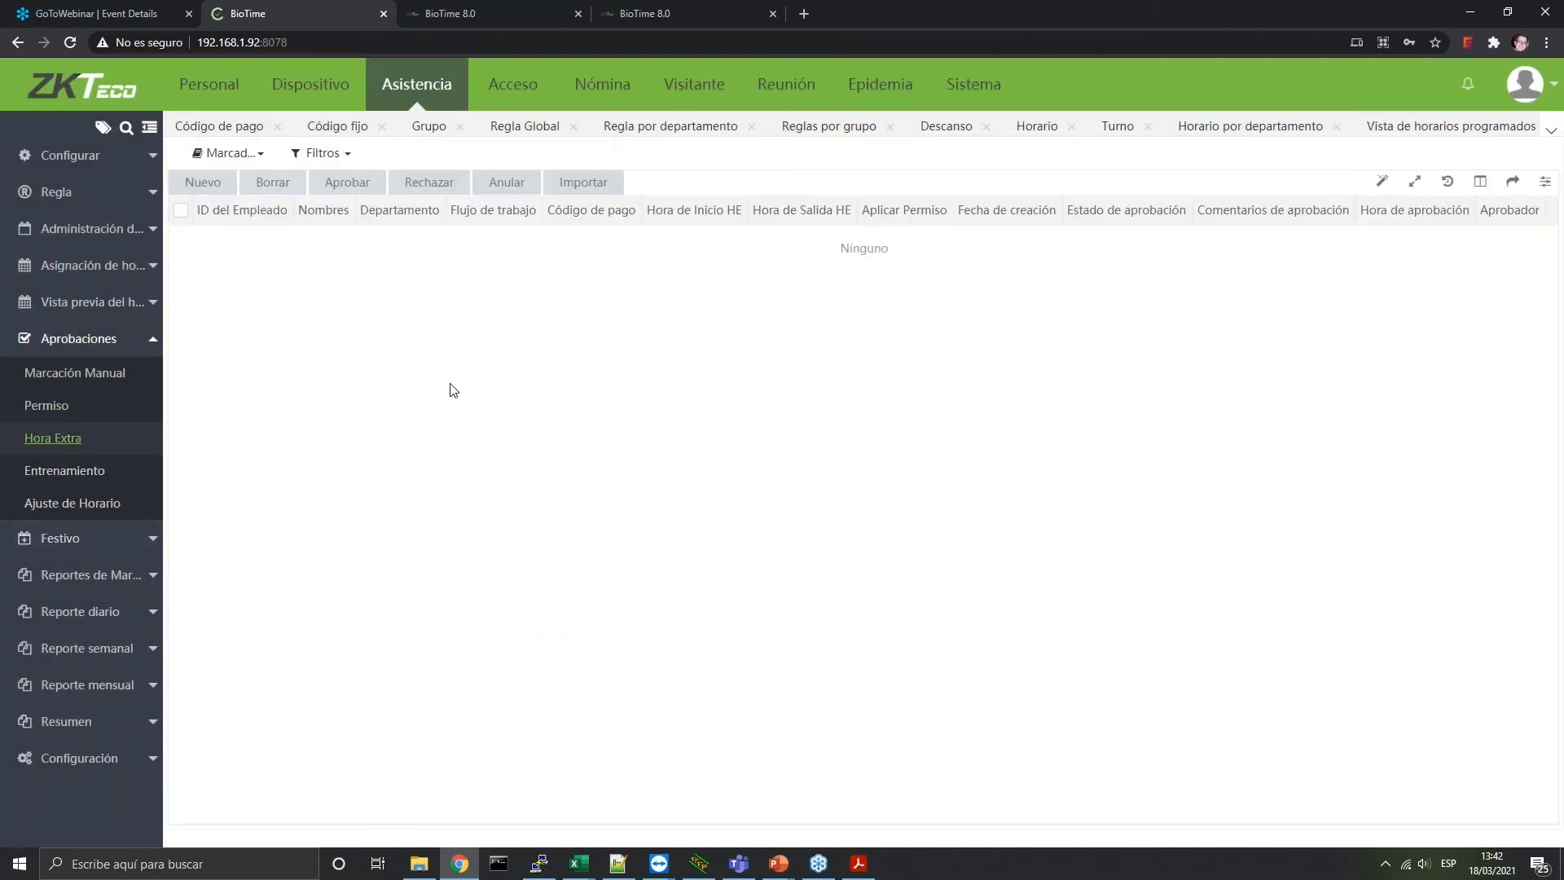
{"action": "left_click", "coordinate": [88, 480]}
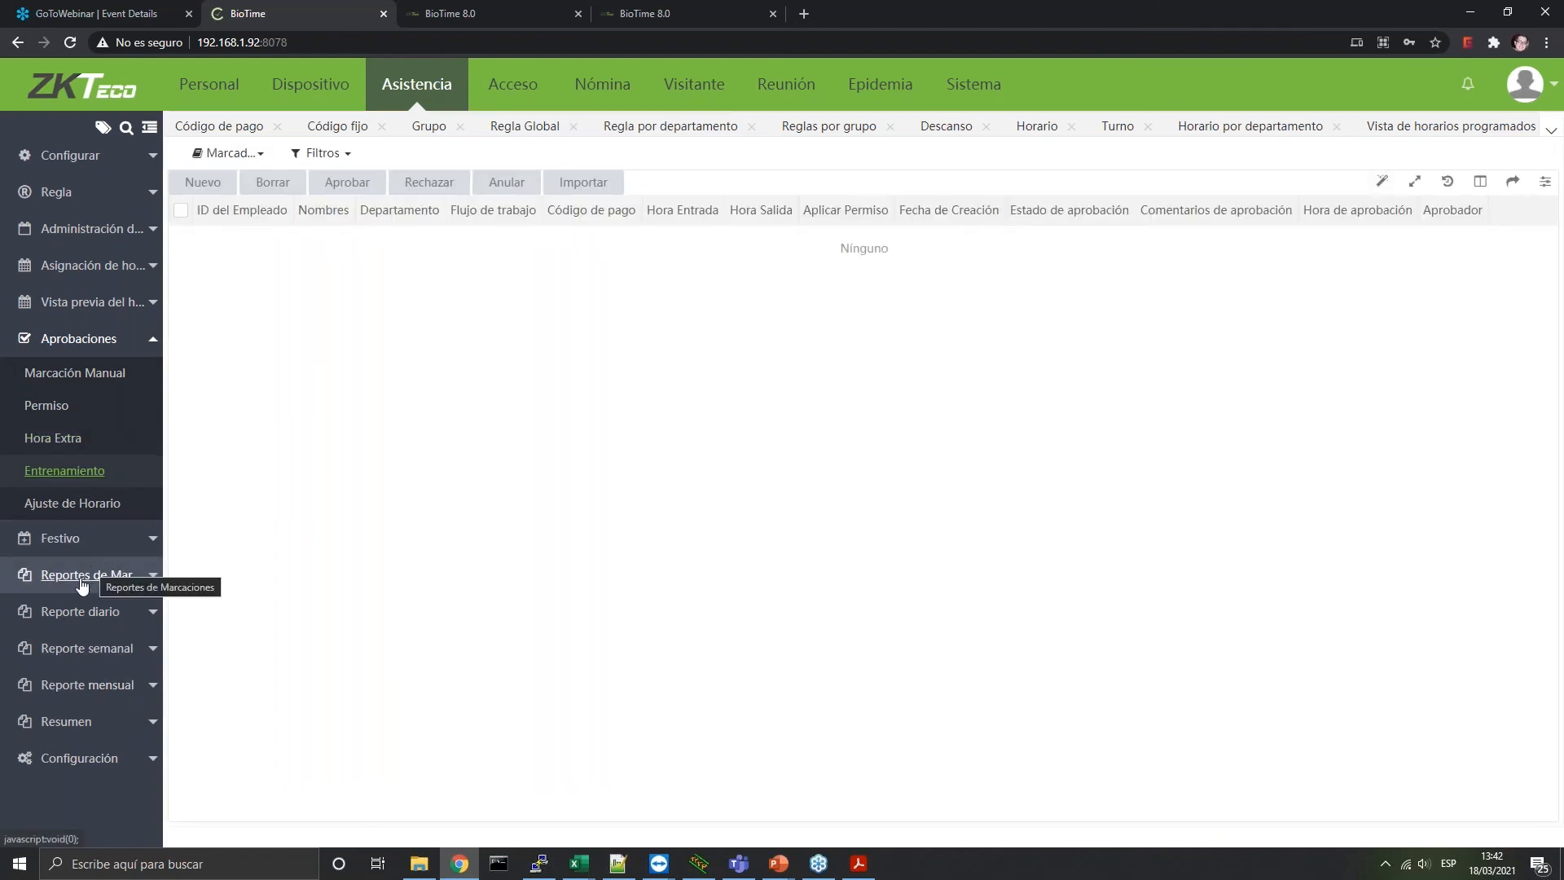
{"action": "left_click", "coordinate": [60, 503]}
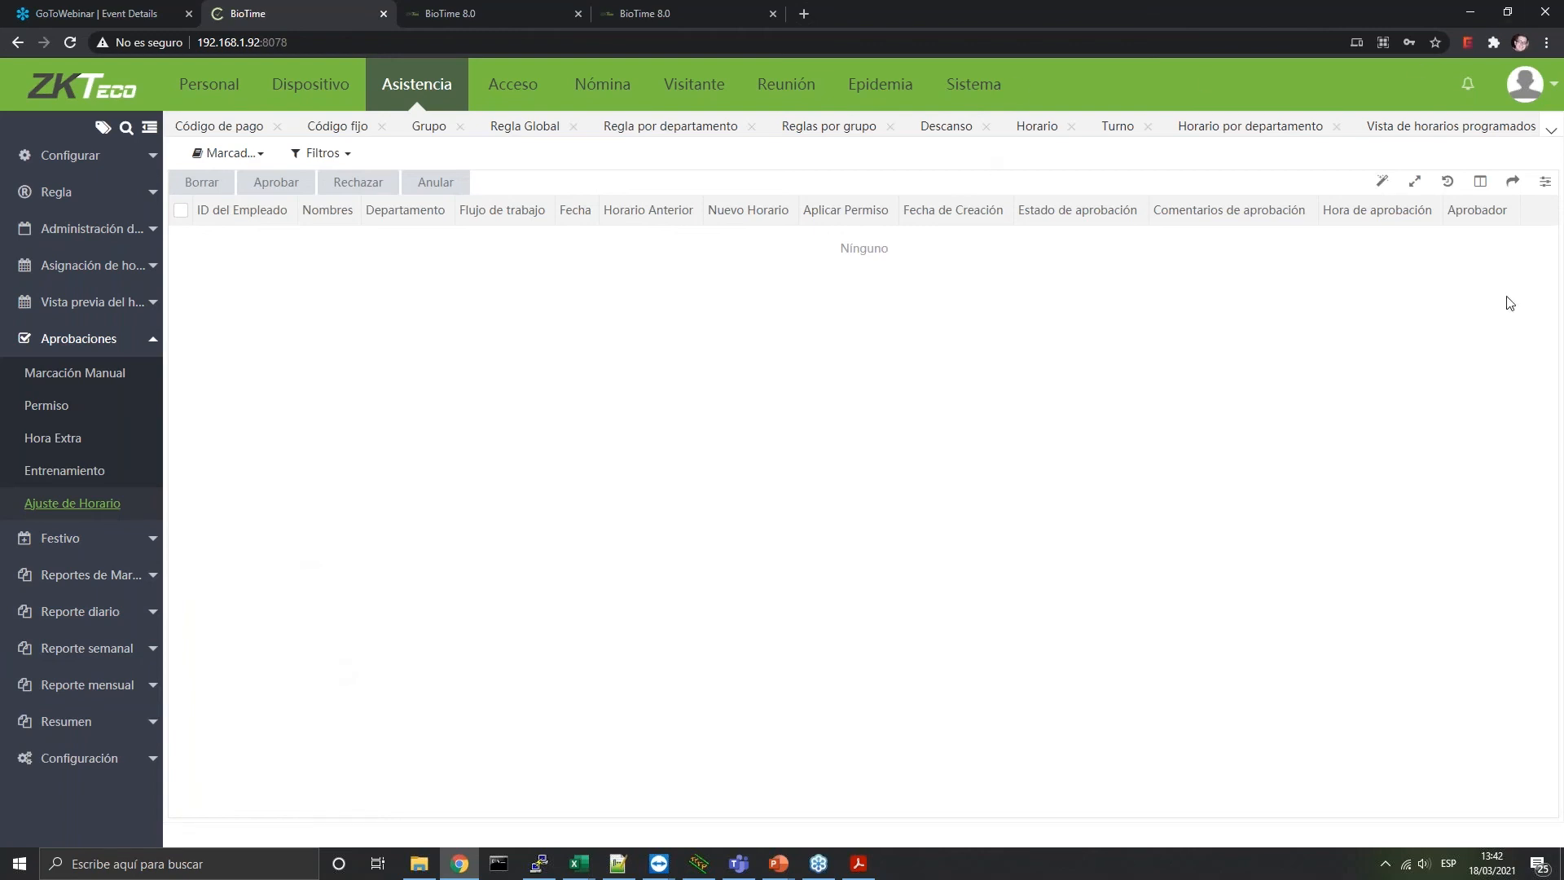
{"action": "left_click", "coordinate": [114, 540]}
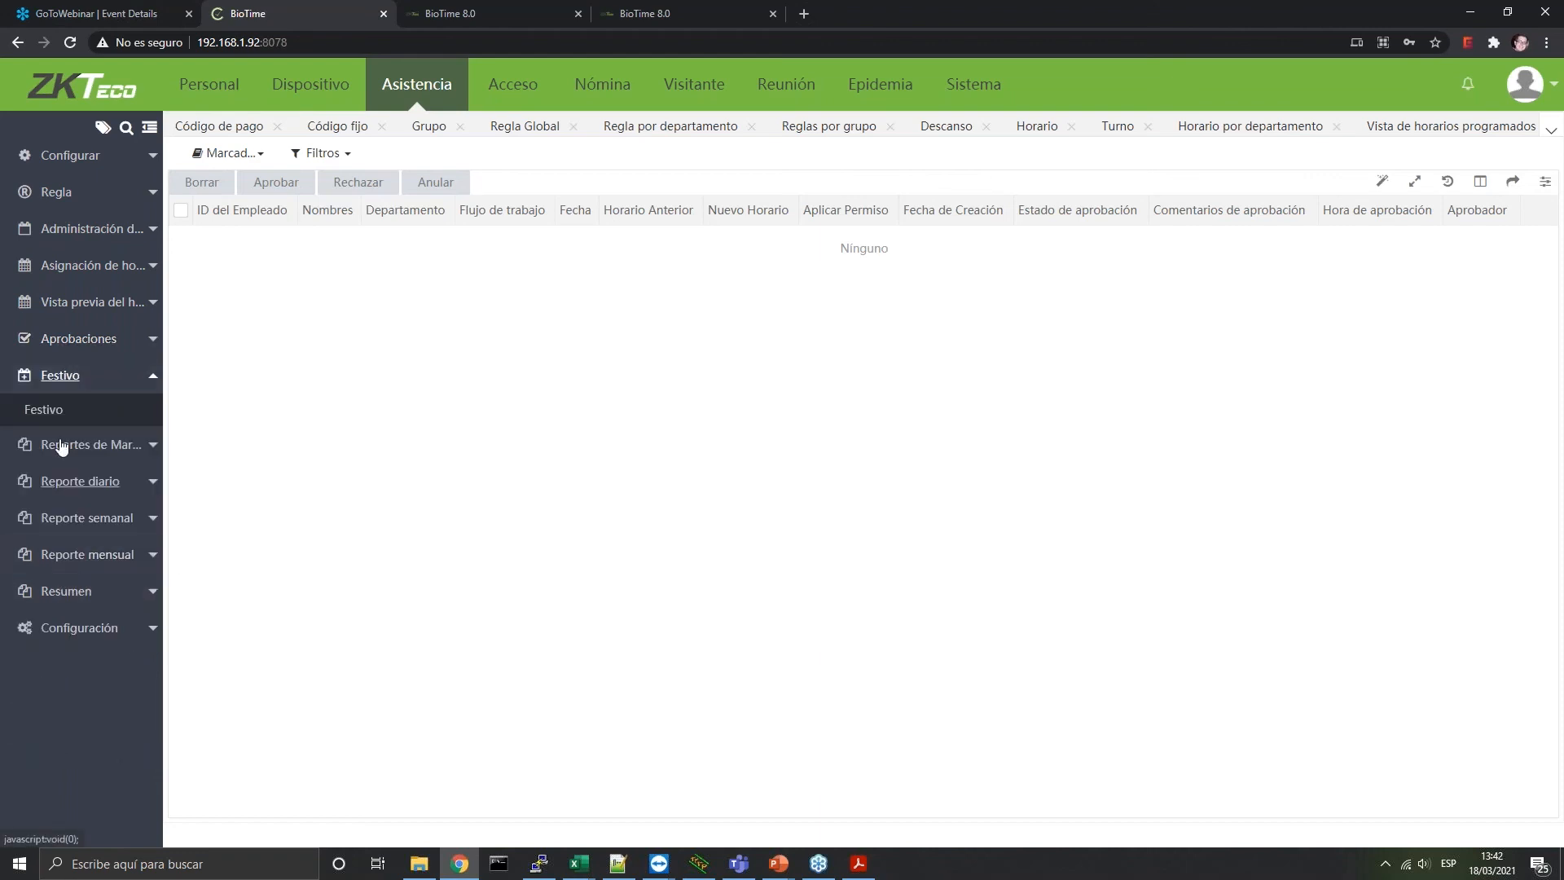
{"action": "left_click", "coordinate": [70, 408]}
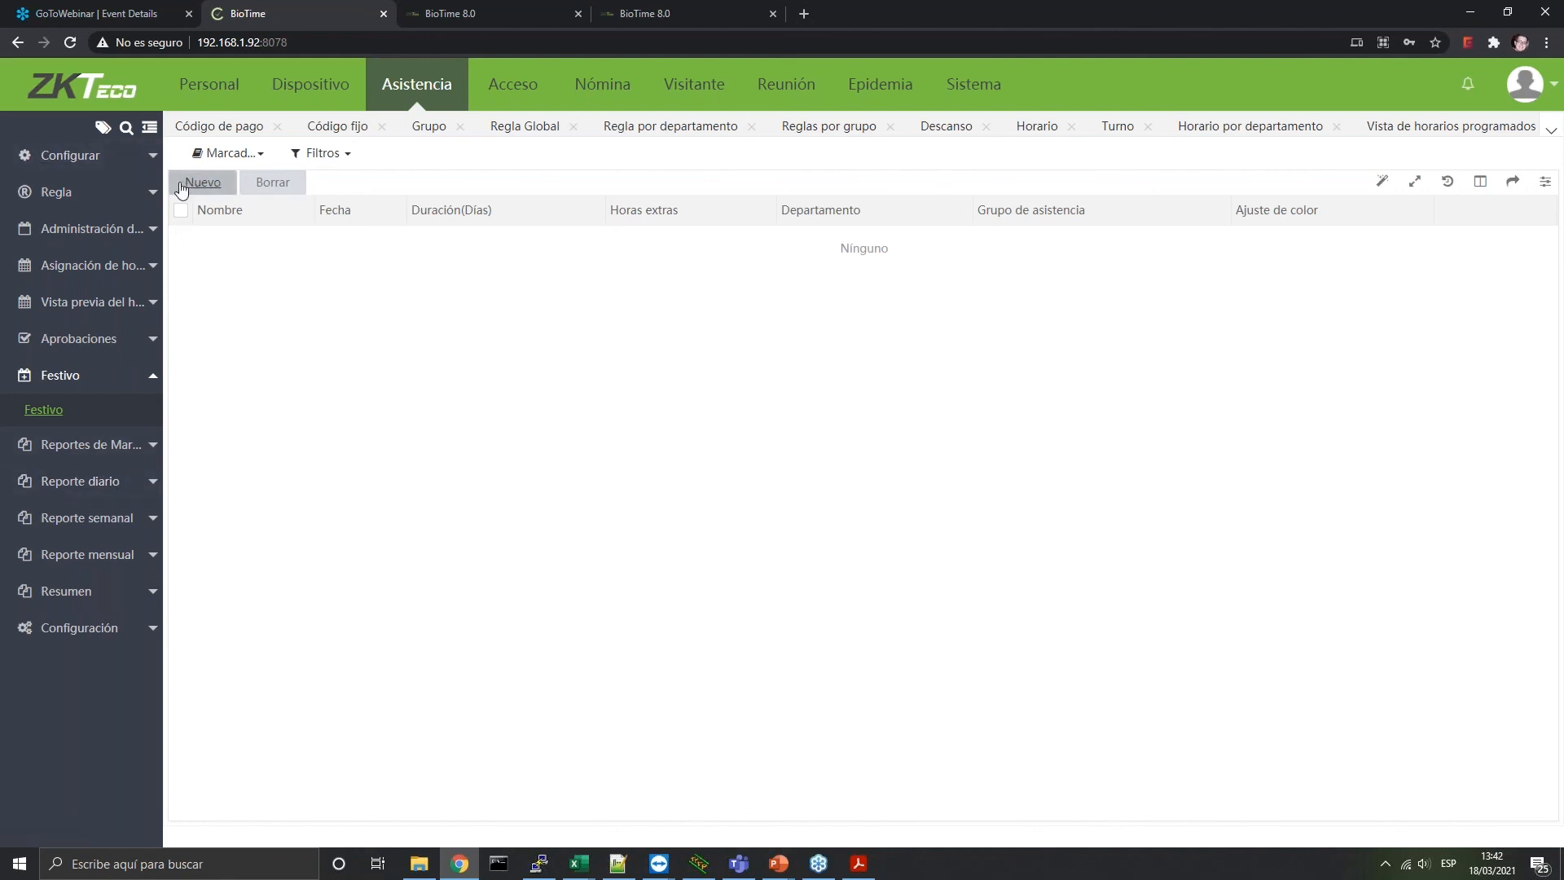
Open Reporte diario > Horas trabajadas for 2021-03-01 to 2021-03-18
{"action": "left_click", "coordinate": [155, 451]}
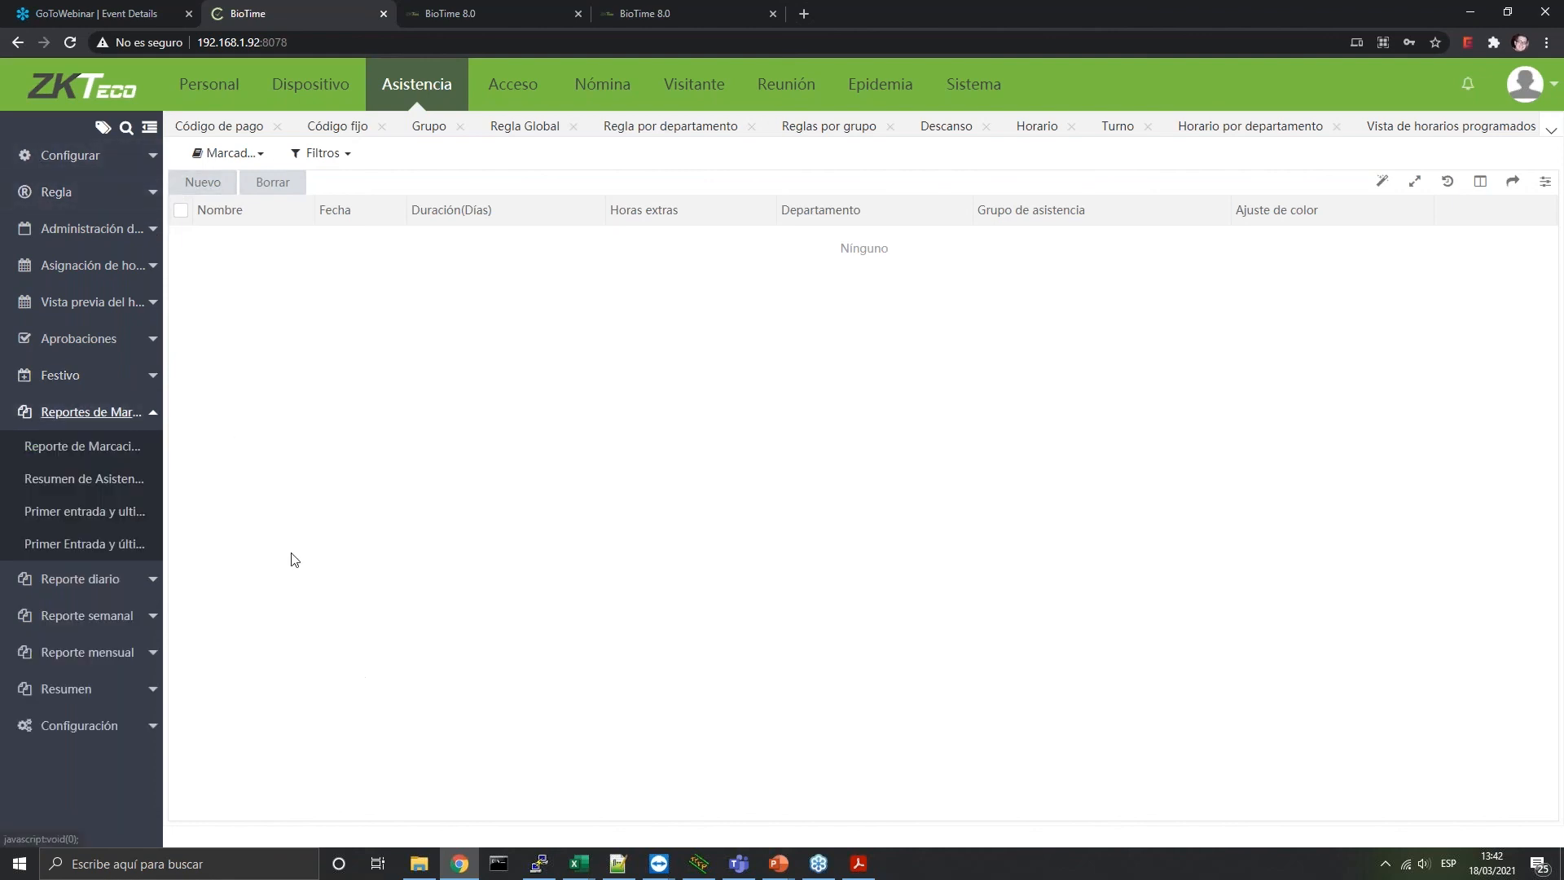
{"action": "left_click", "coordinate": [110, 587]}
{"action": "left_click", "coordinate": [70, 515]}
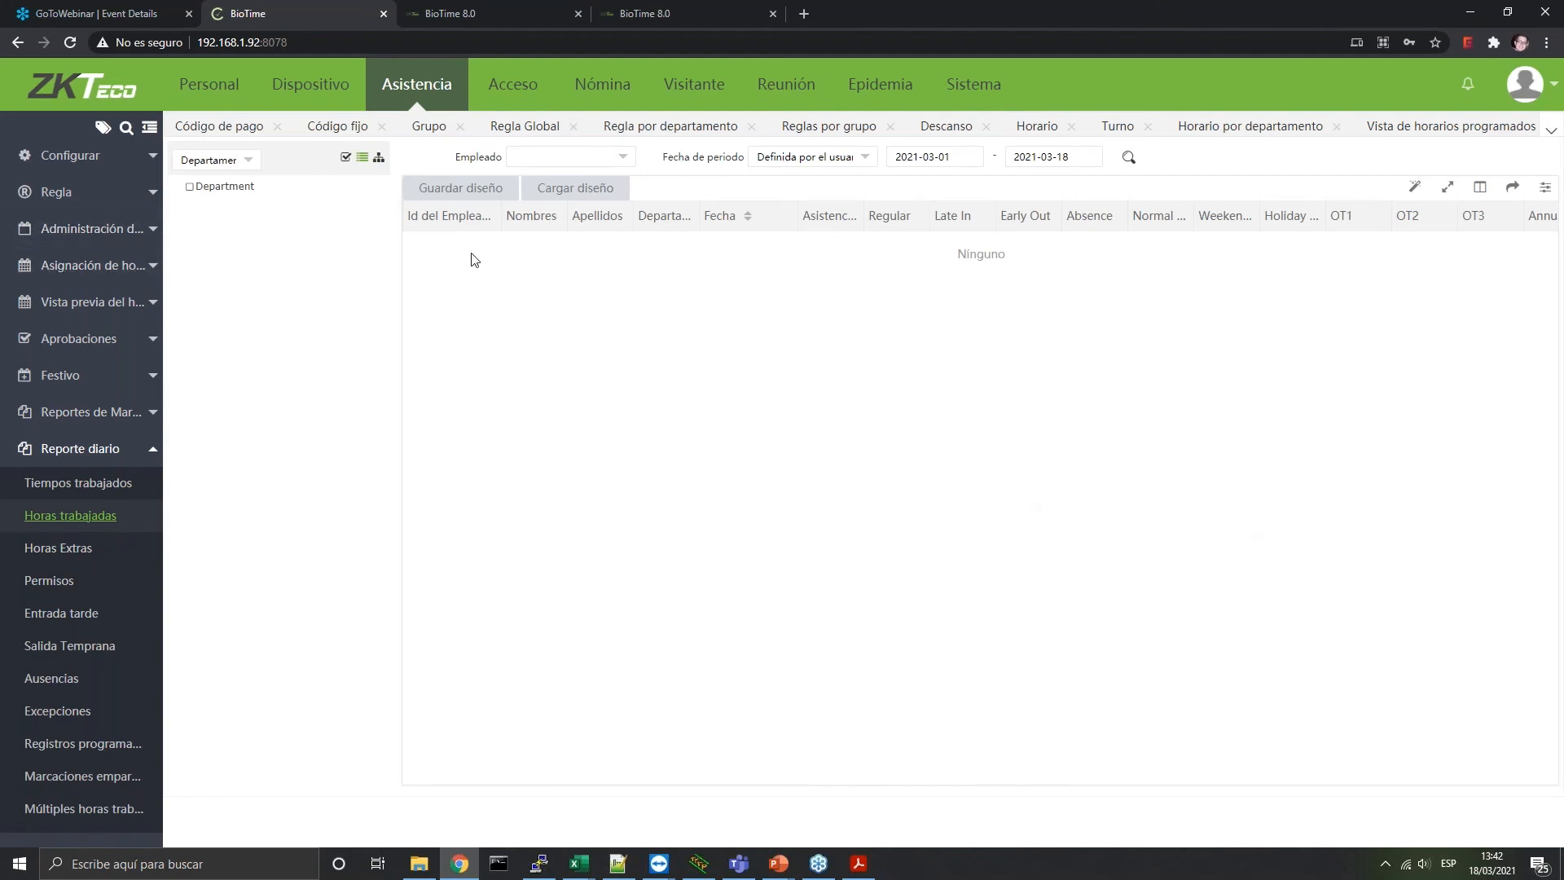
Run the worked-hours report for the Department's single selected employee, 2021-03-01 to 2021-03-18
{"action": "left_click", "coordinate": [190, 188]}
{"action": "left_click", "coordinate": [606, 156]}
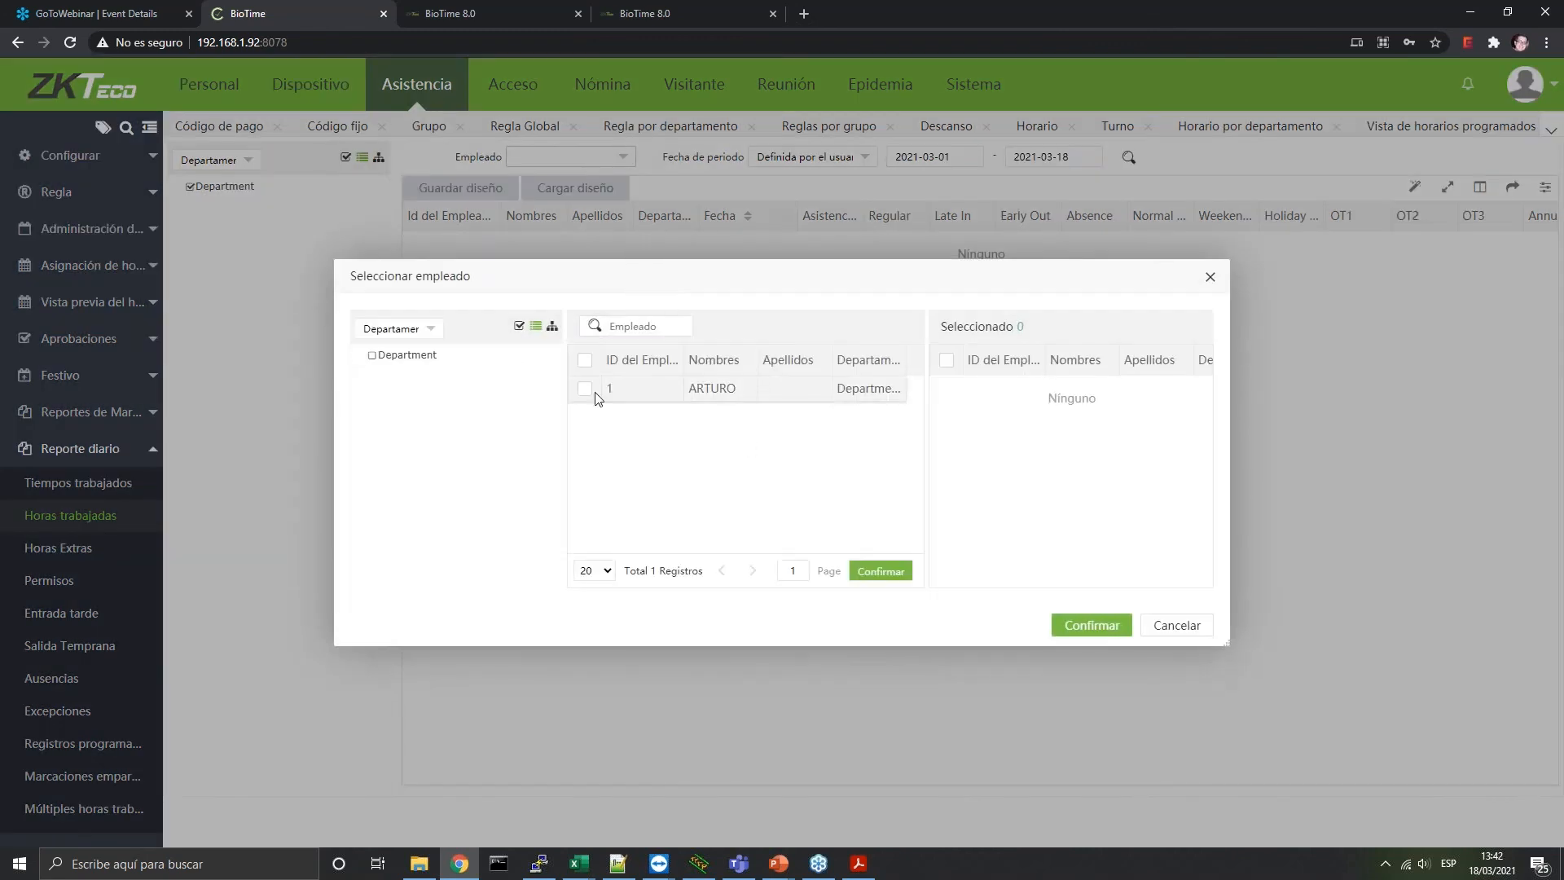
{"action": "left_click", "coordinate": [584, 388]}
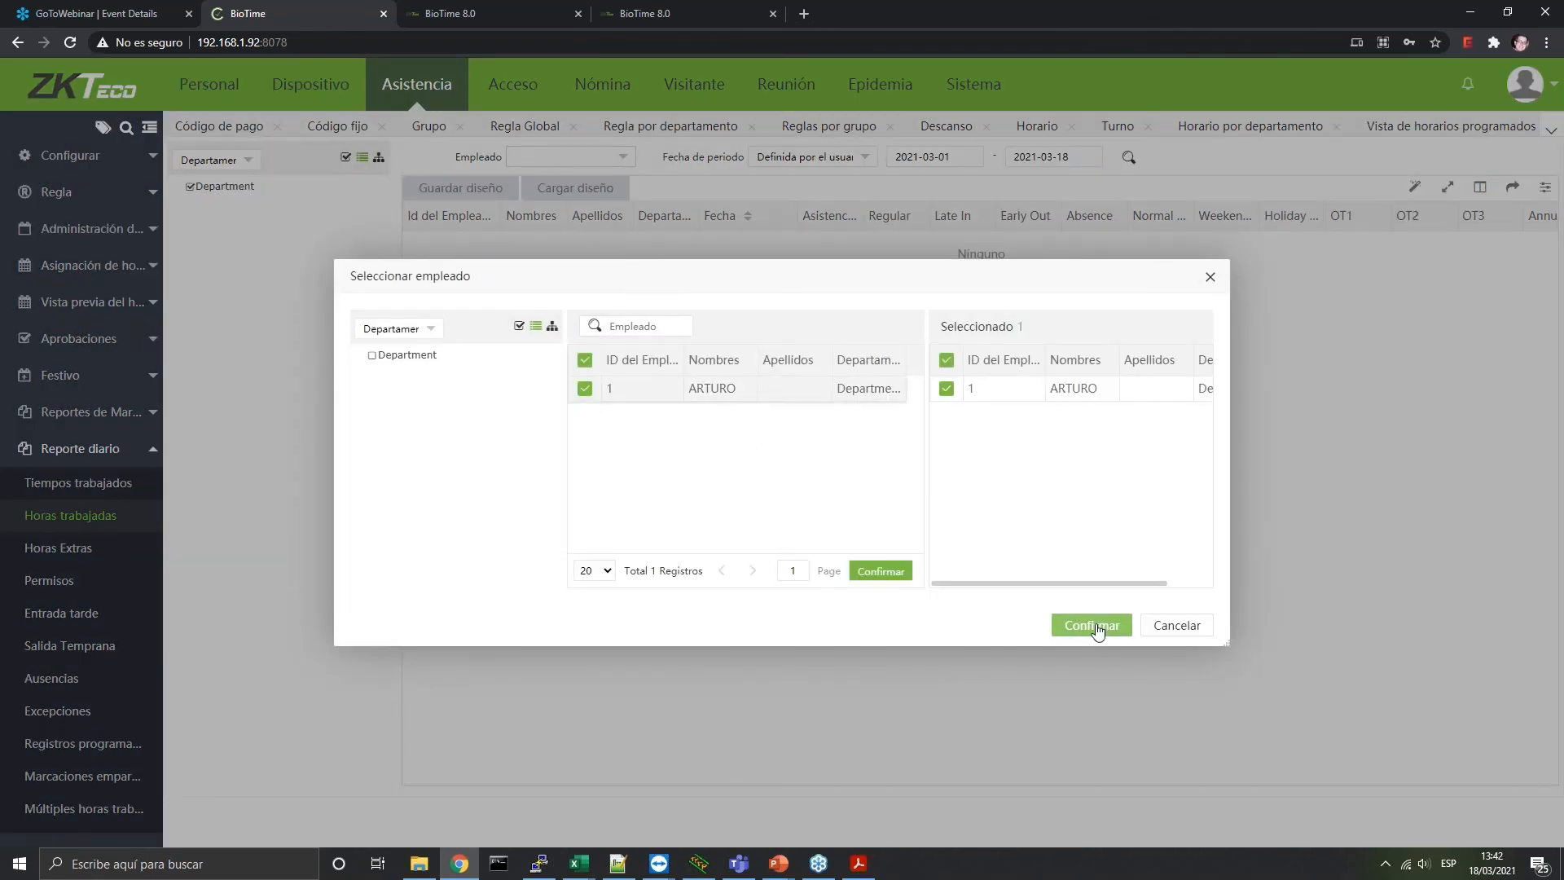
{"action": "left_click", "coordinate": [1082, 626]}
{"action": "left_click", "coordinate": [1050, 154]}
{"action": "left_click", "coordinate": [1127, 160]}
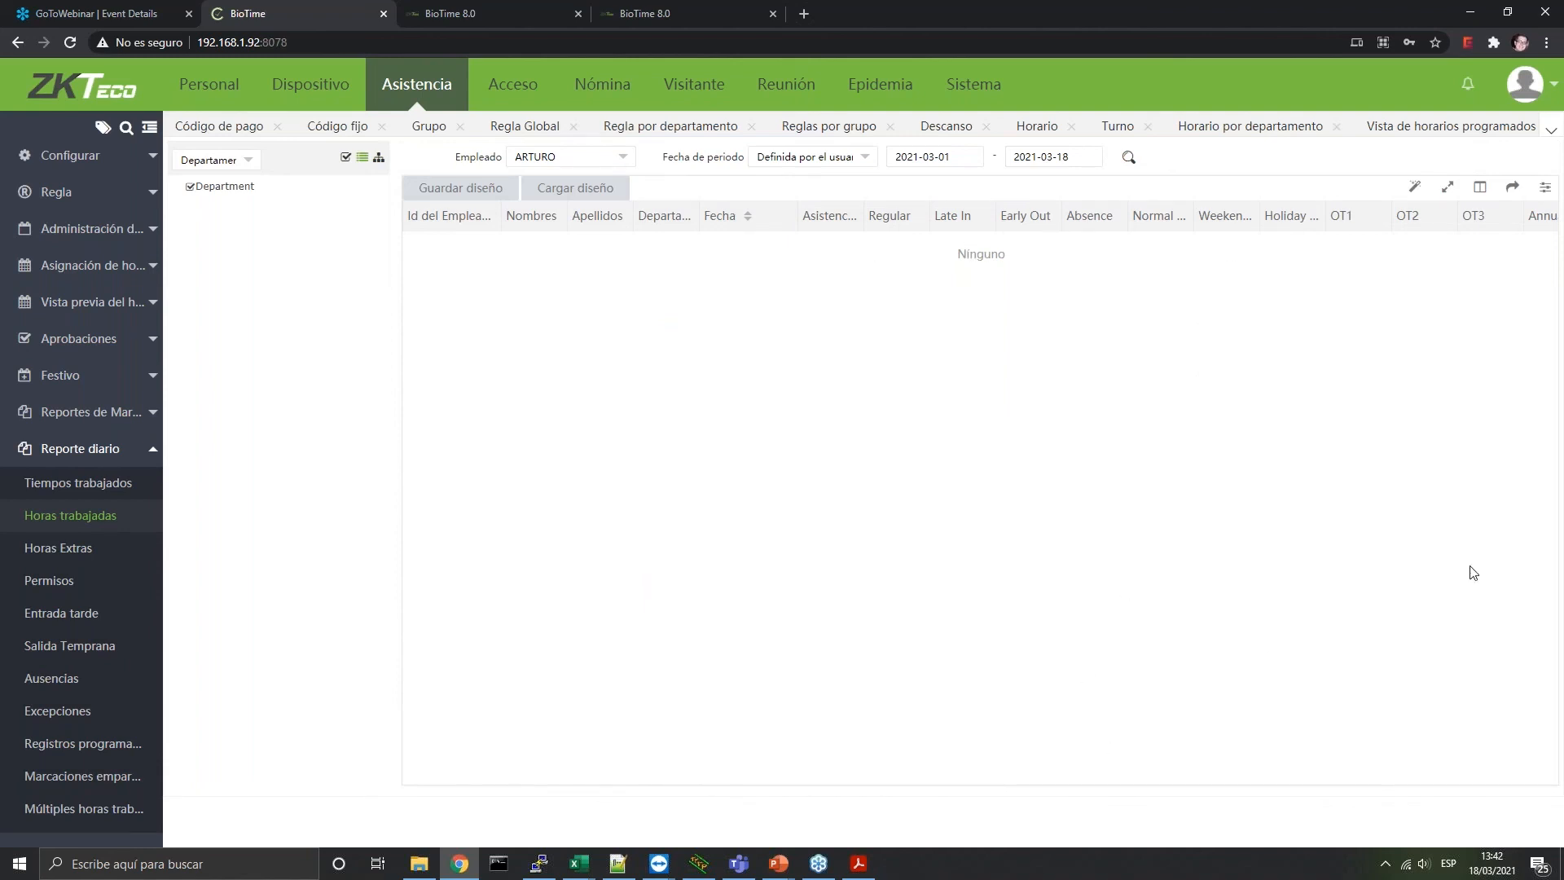
Try the Expandir > Marco completo view, restore normal width, and browse the Columnas chooser unchanged
{"action": "left_click", "coordinate": [1444, 189]}
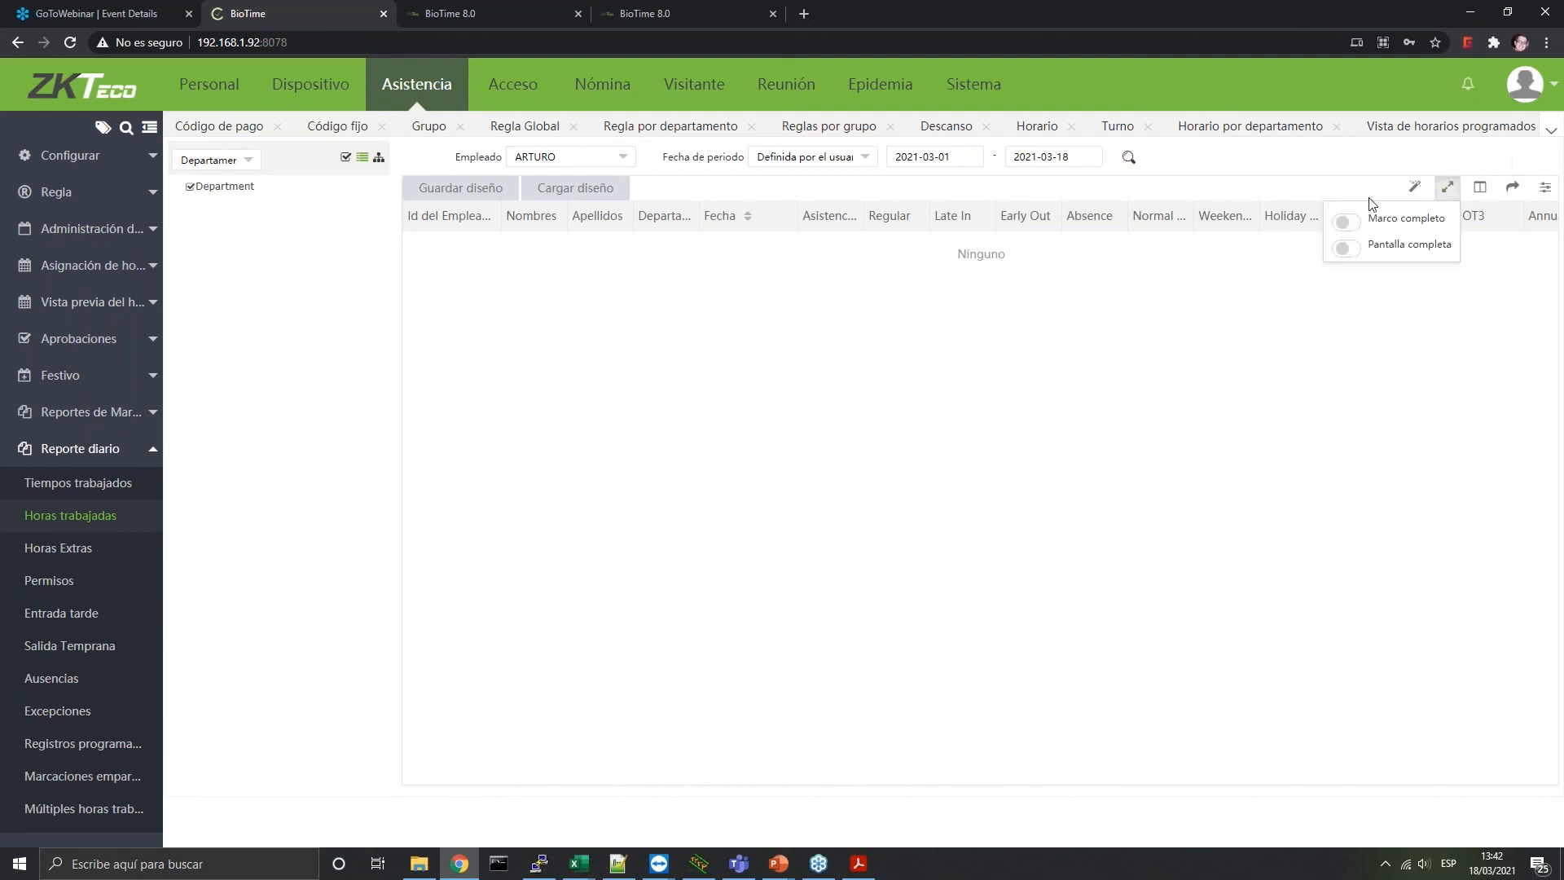
{"action": "left_click", "coordinate": [1424, 218]}
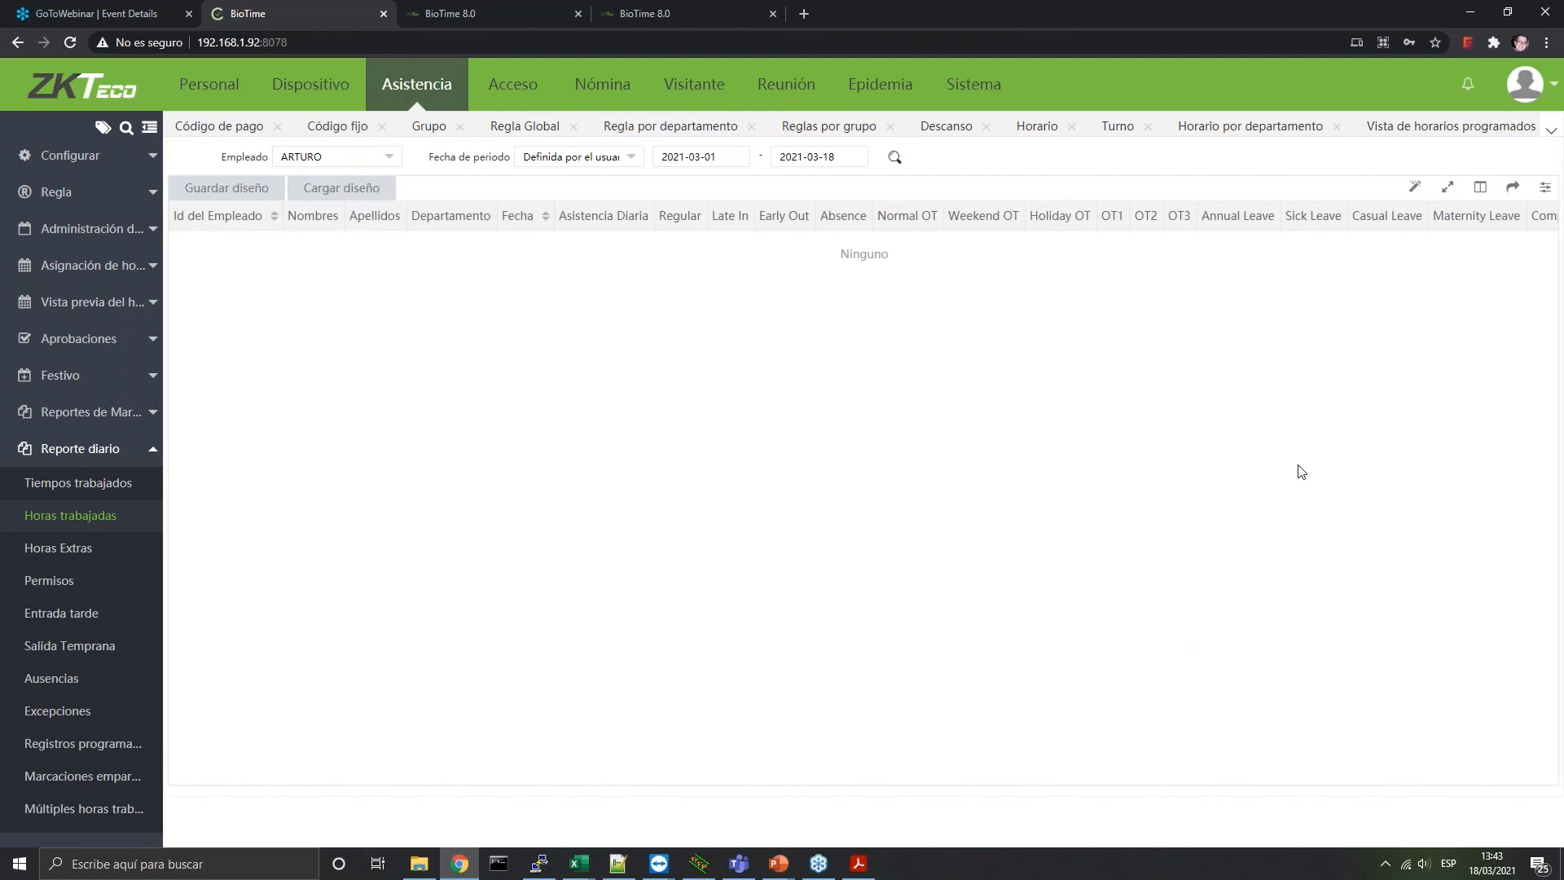
{"action": "left_click", "coordinate": [1443, 189]}
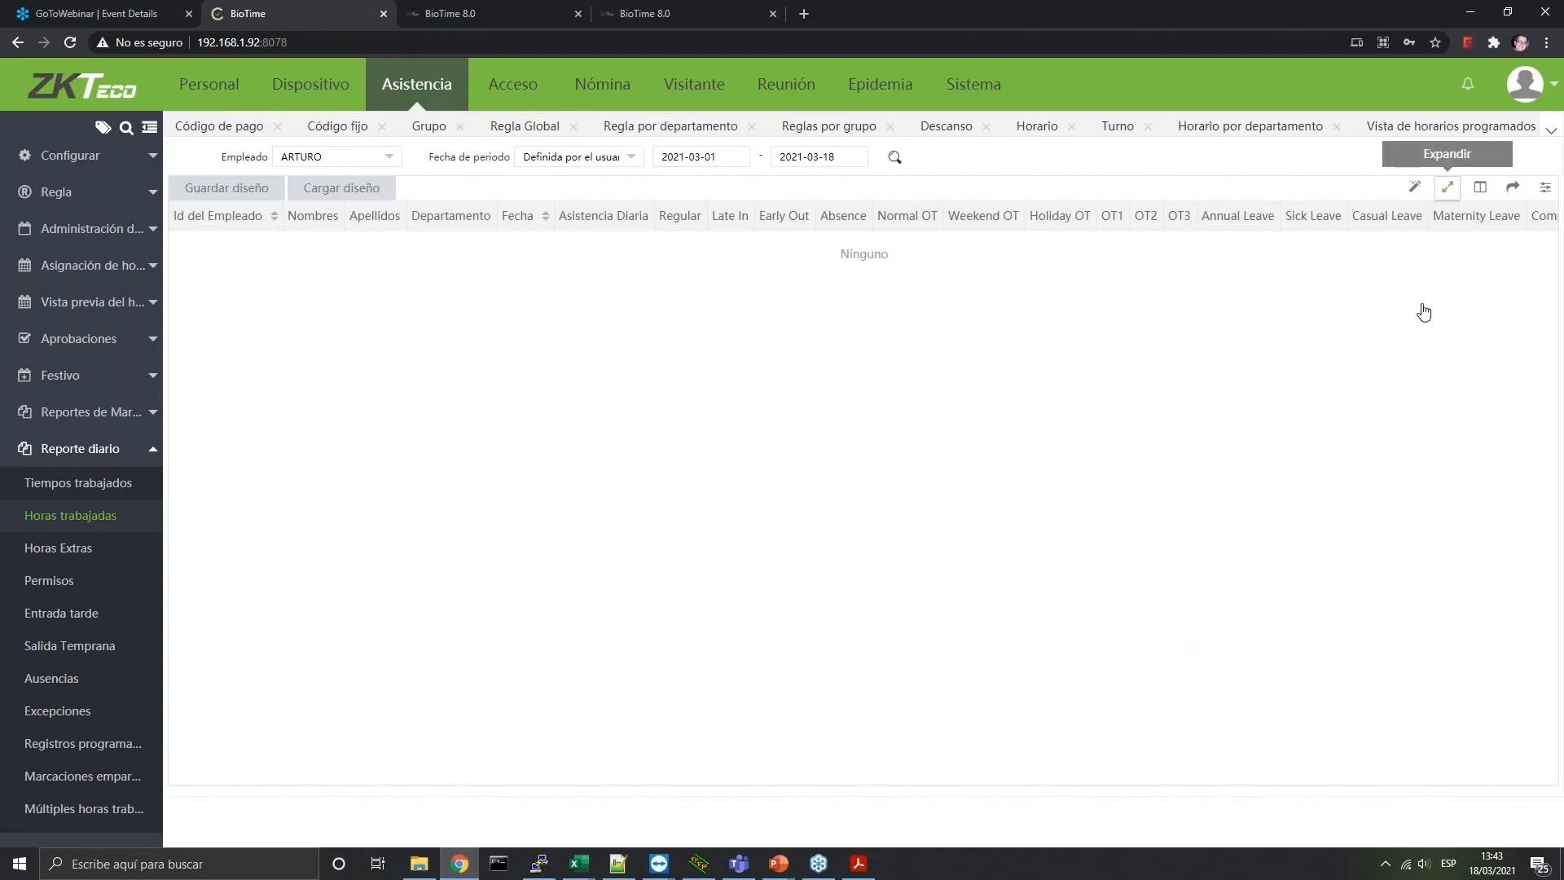
{"action": "left_click", "coordinate": [1408, 218]}
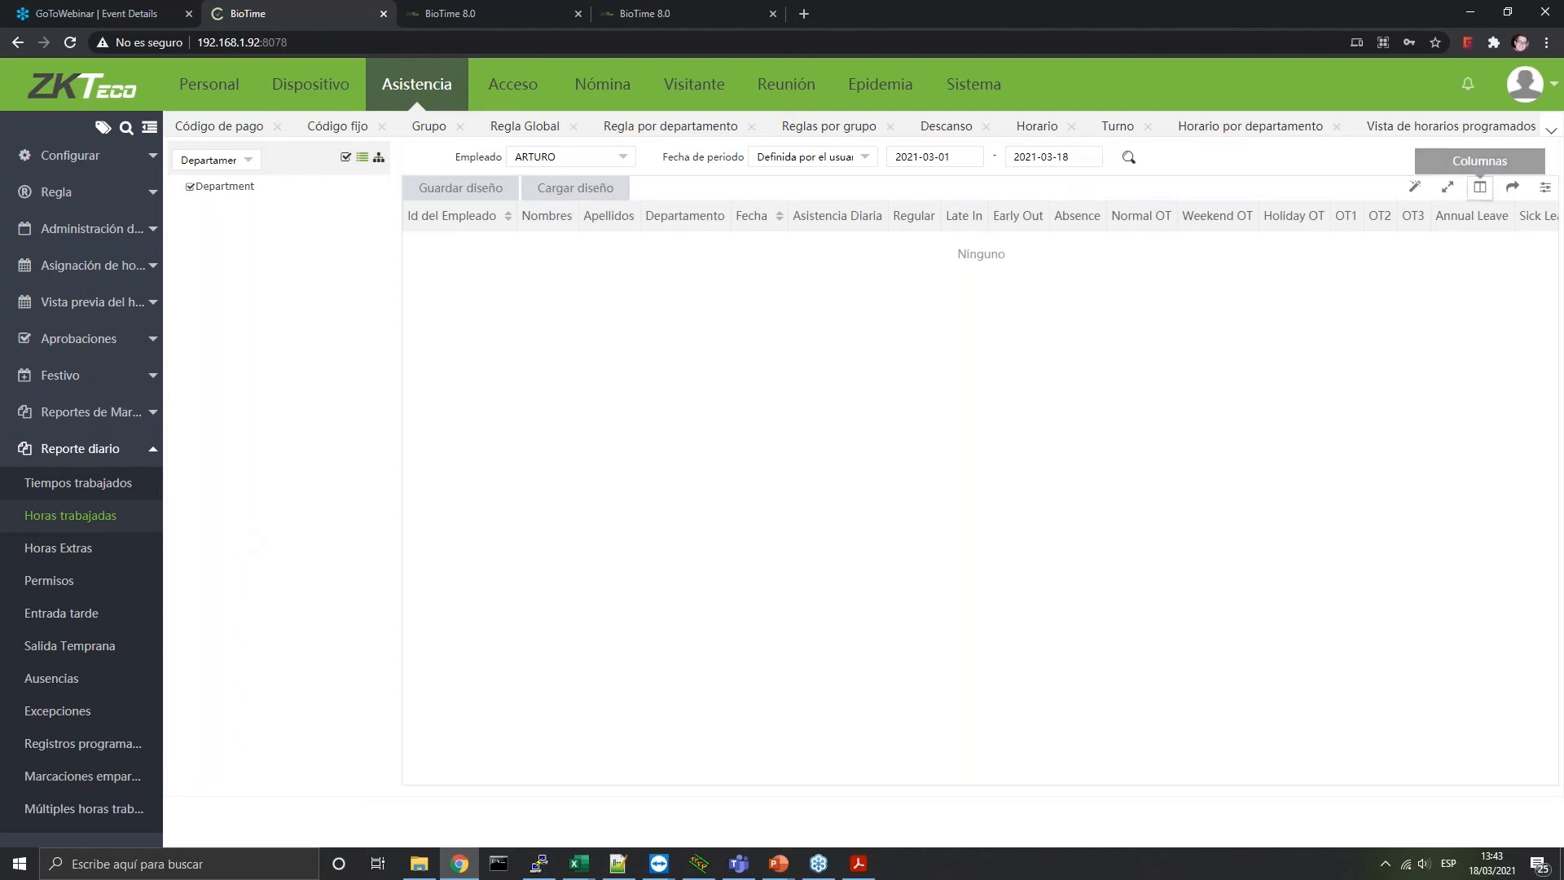
{"action": "left_click", "coordinate": [1480, 187]}
{"action": "scroll", "coordinate": [1395, 358], "scroll_direction": "down", "scroll_amount": 5}
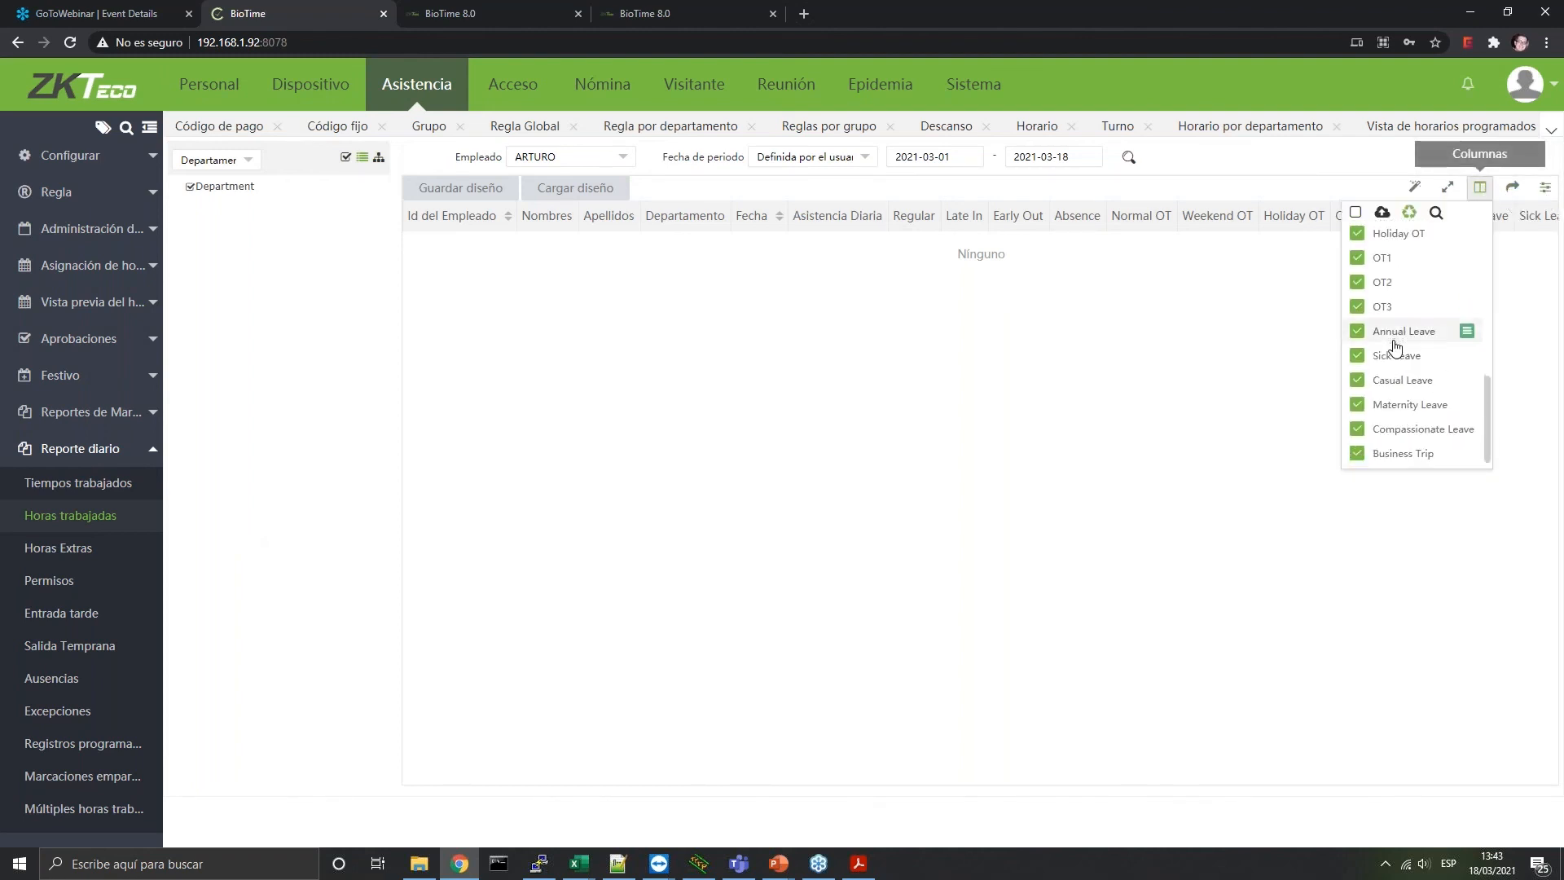
{"action": "left_click", "coordinate": [692, 664]}
{"action": "scroll", "coordinate": [73, 600], "scroll_direction": "down", "scroll_amount": 2}
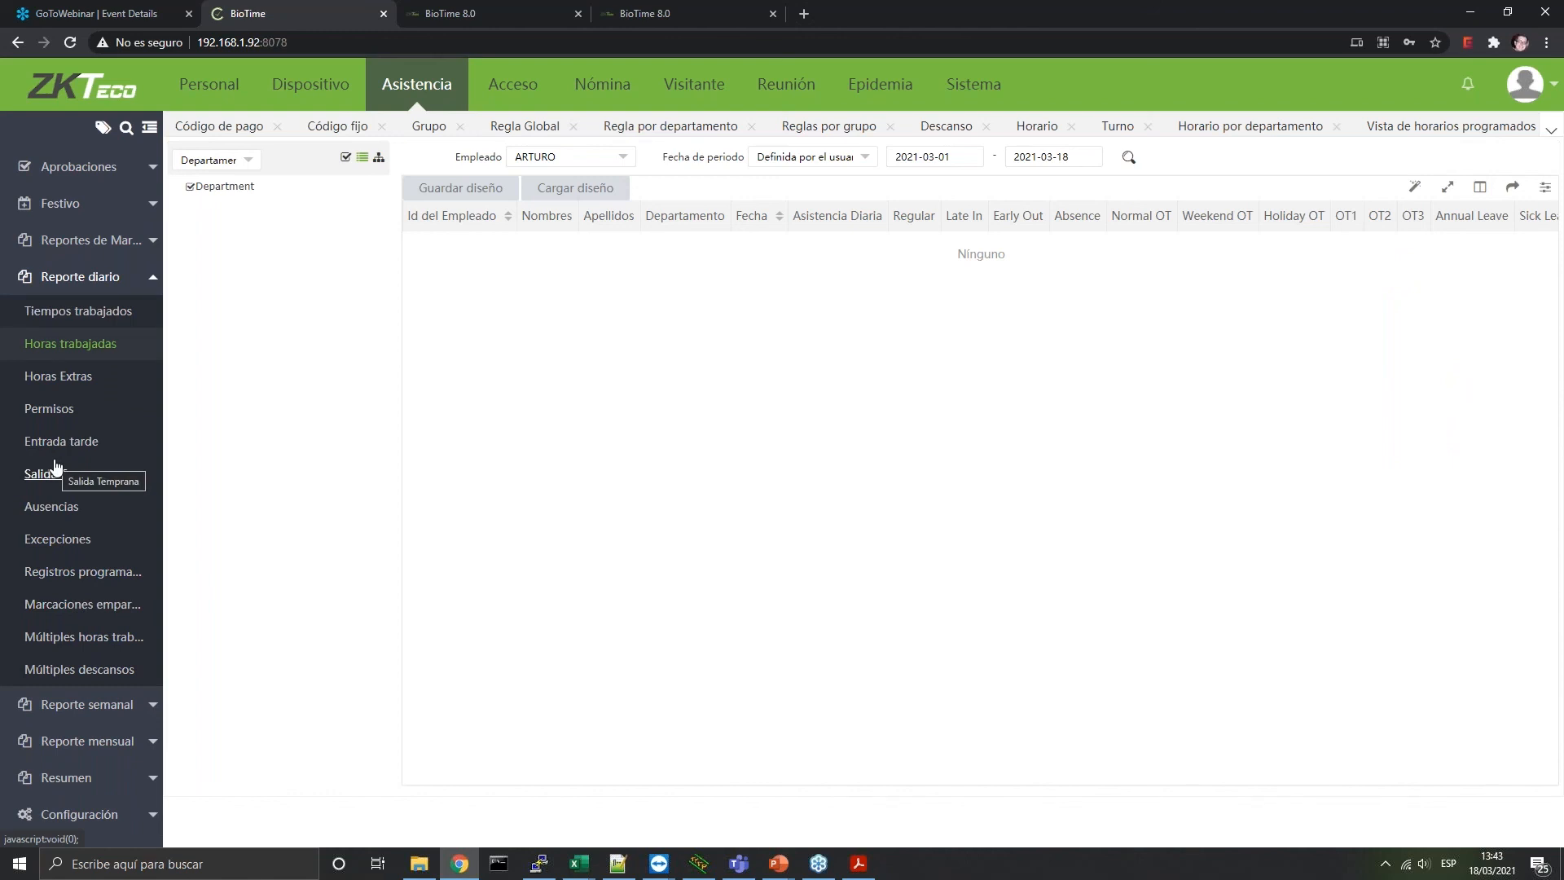
Review the attendance Cálculo and date/time display settings, then switch to the Acceso module
{"action": "left_click", "coordinate": [104, 822]}
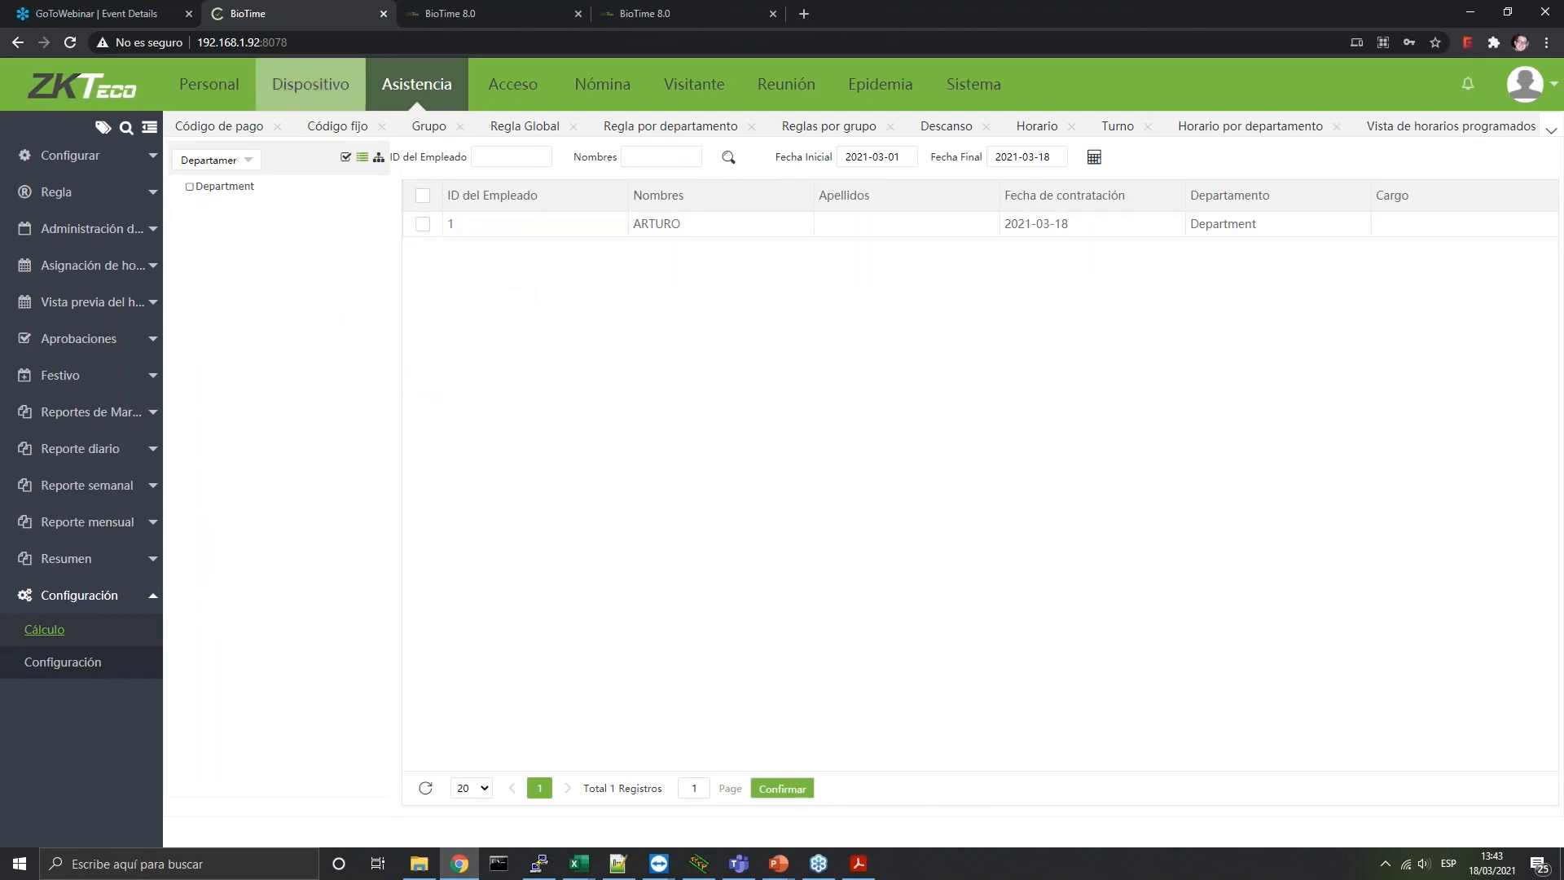
{"action": "left_click", "coordinate": [80, 662]}
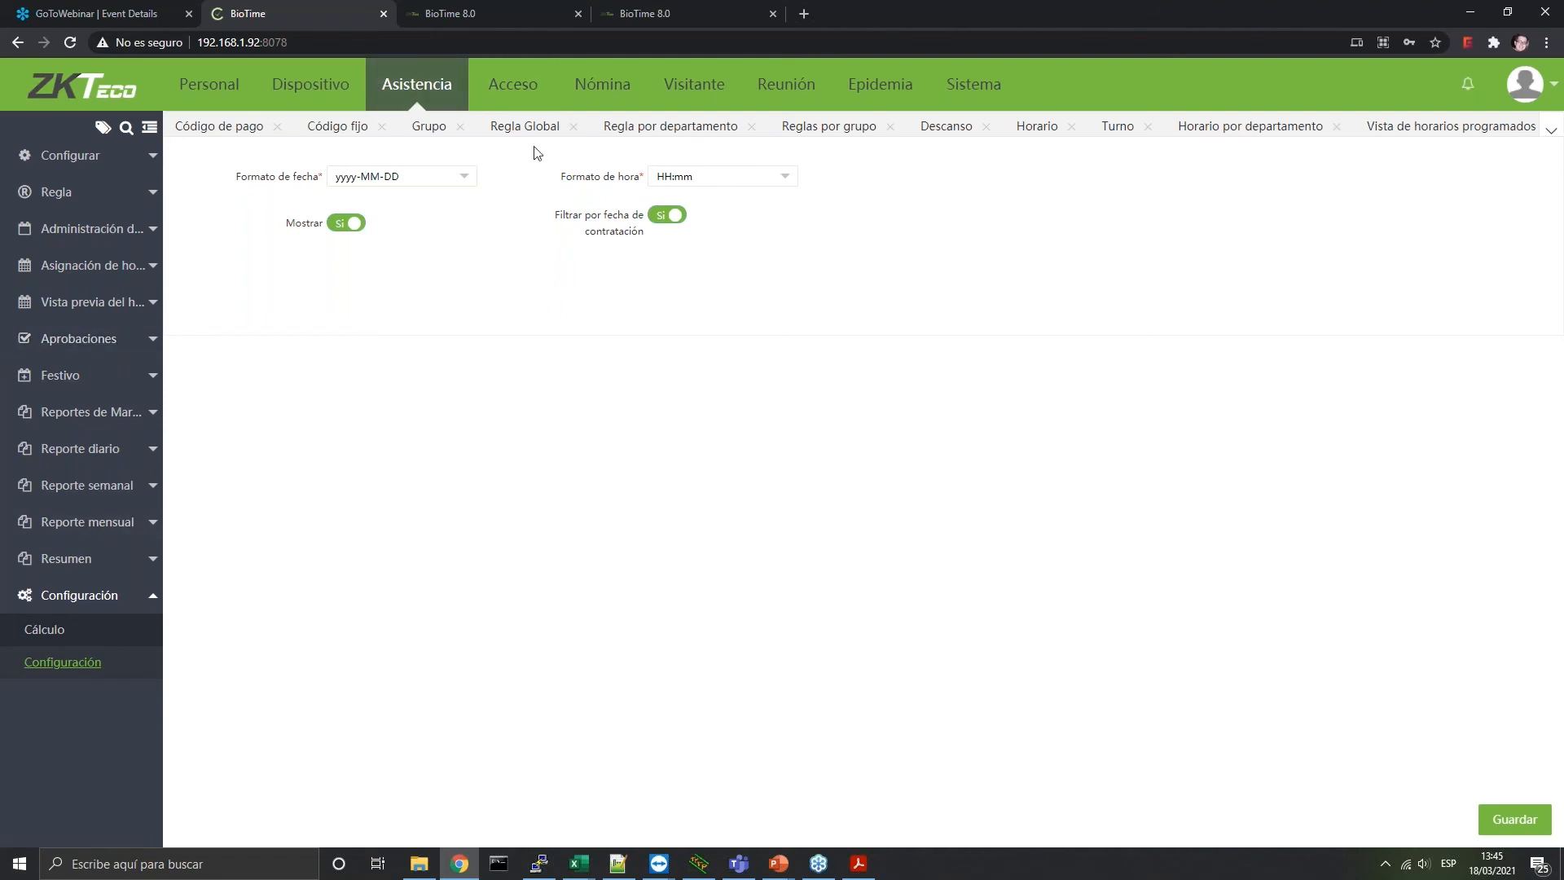
{"action": "left_click", "coordinate": [521, 86]}
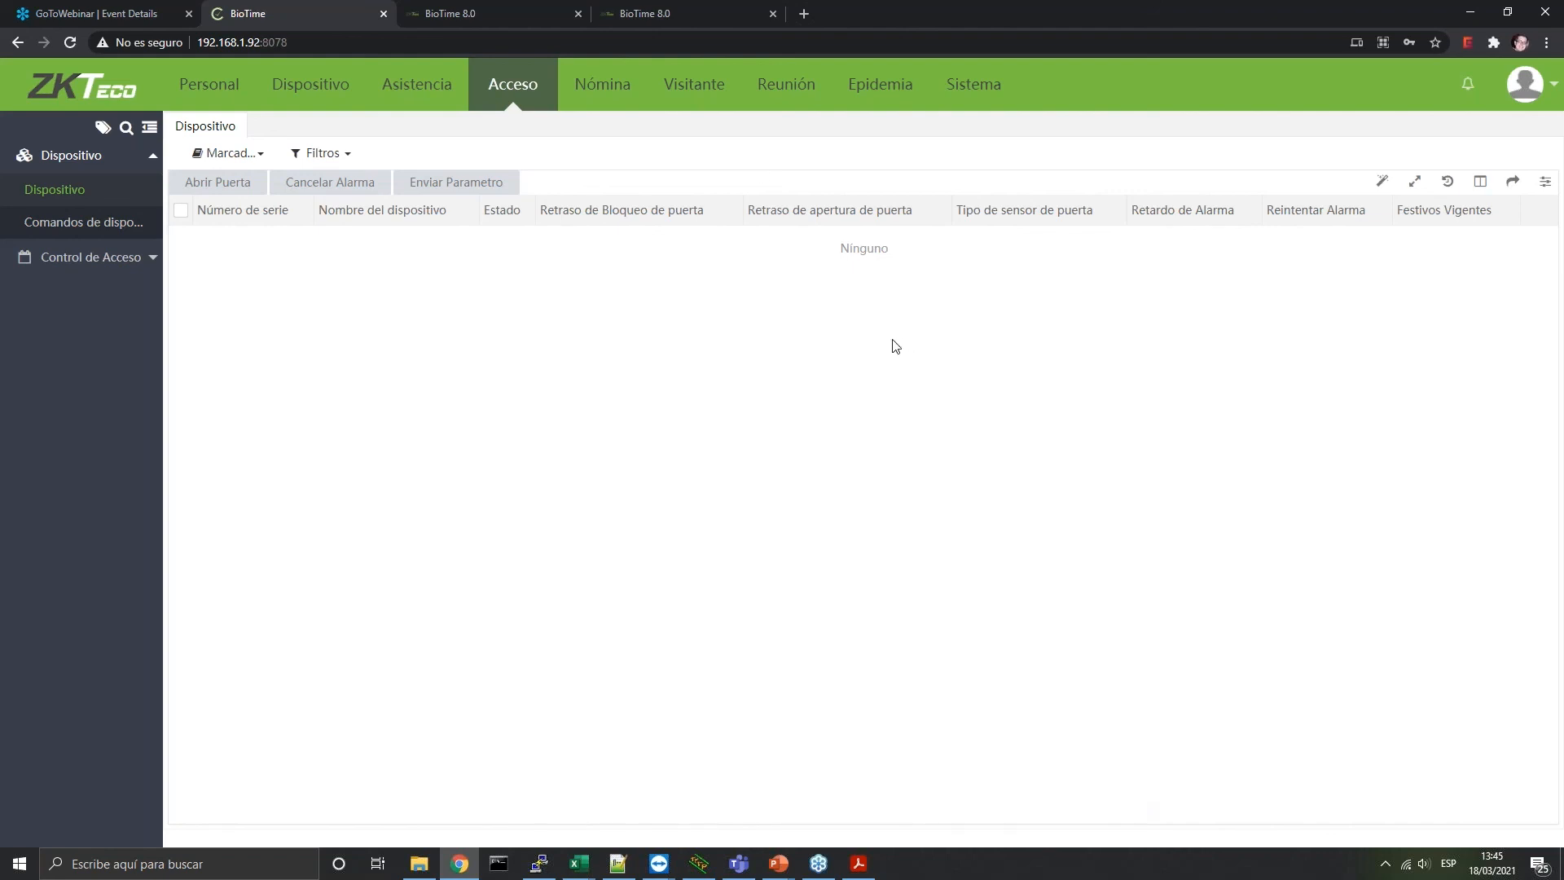
Browse the access time schedules, Grupos, Combinación and Privilegios lists
{"action": "left_click", "coordinate": [106, 259]}
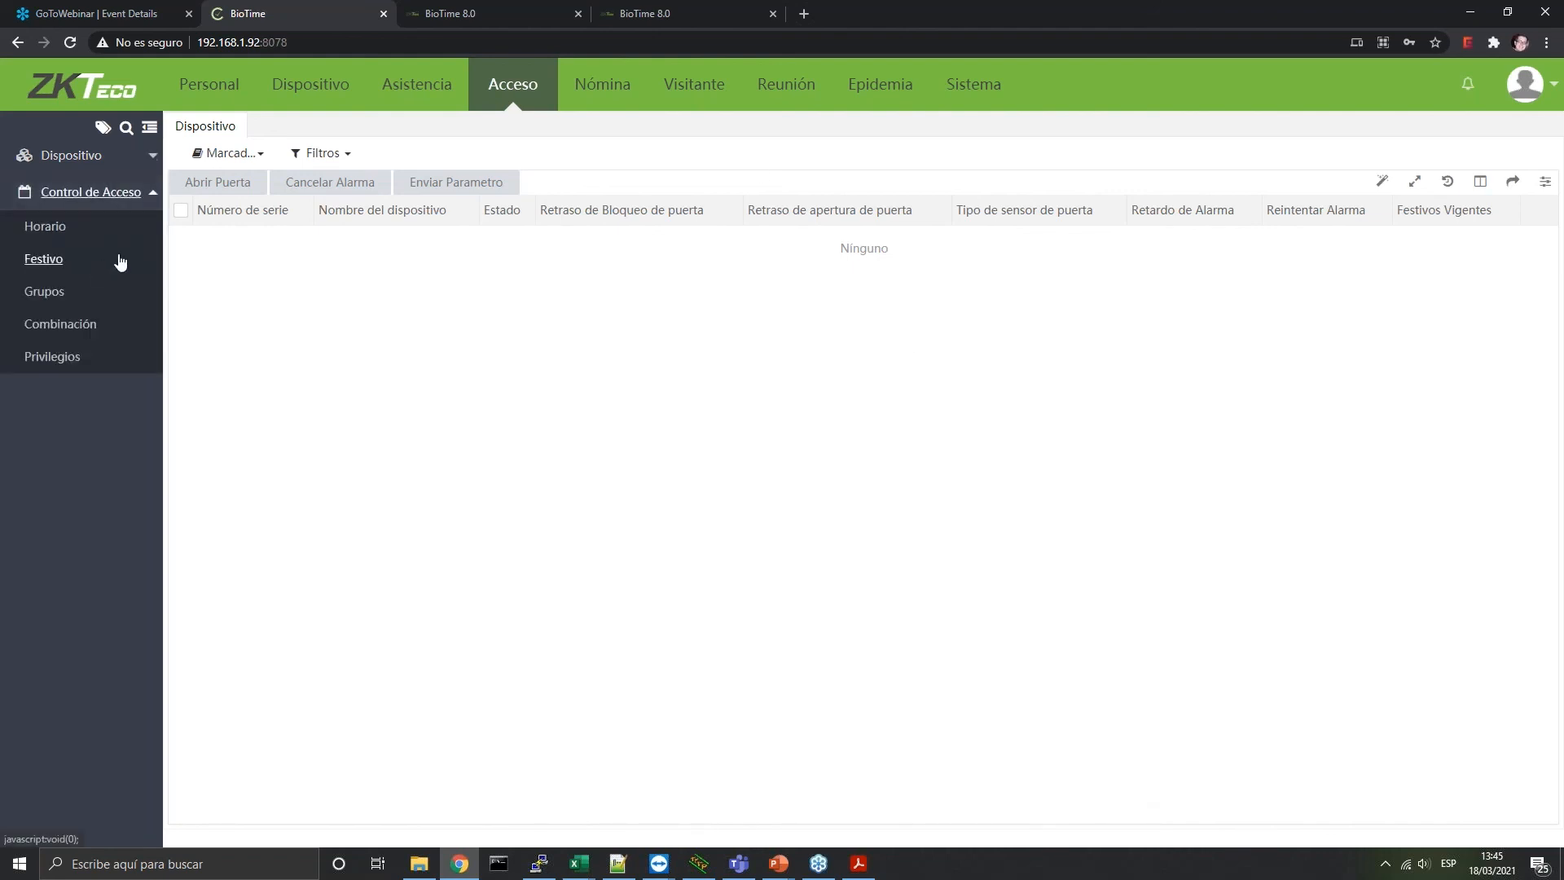
{"action": "left_click", "coordinate": [57, 231]}
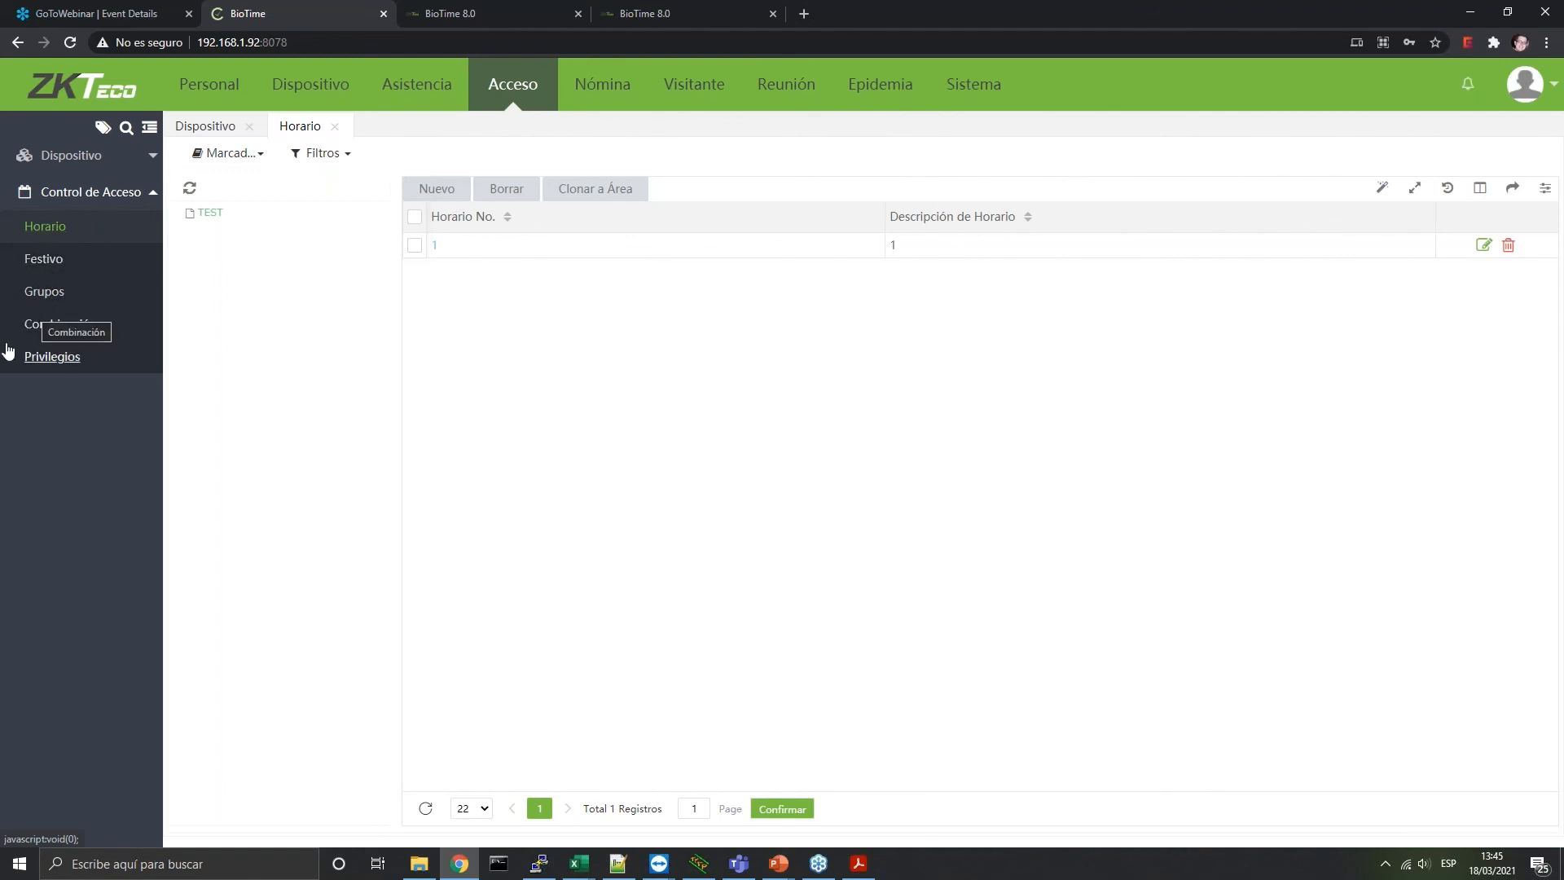
{"action": "left_click", "coordinate": [54, 295]}
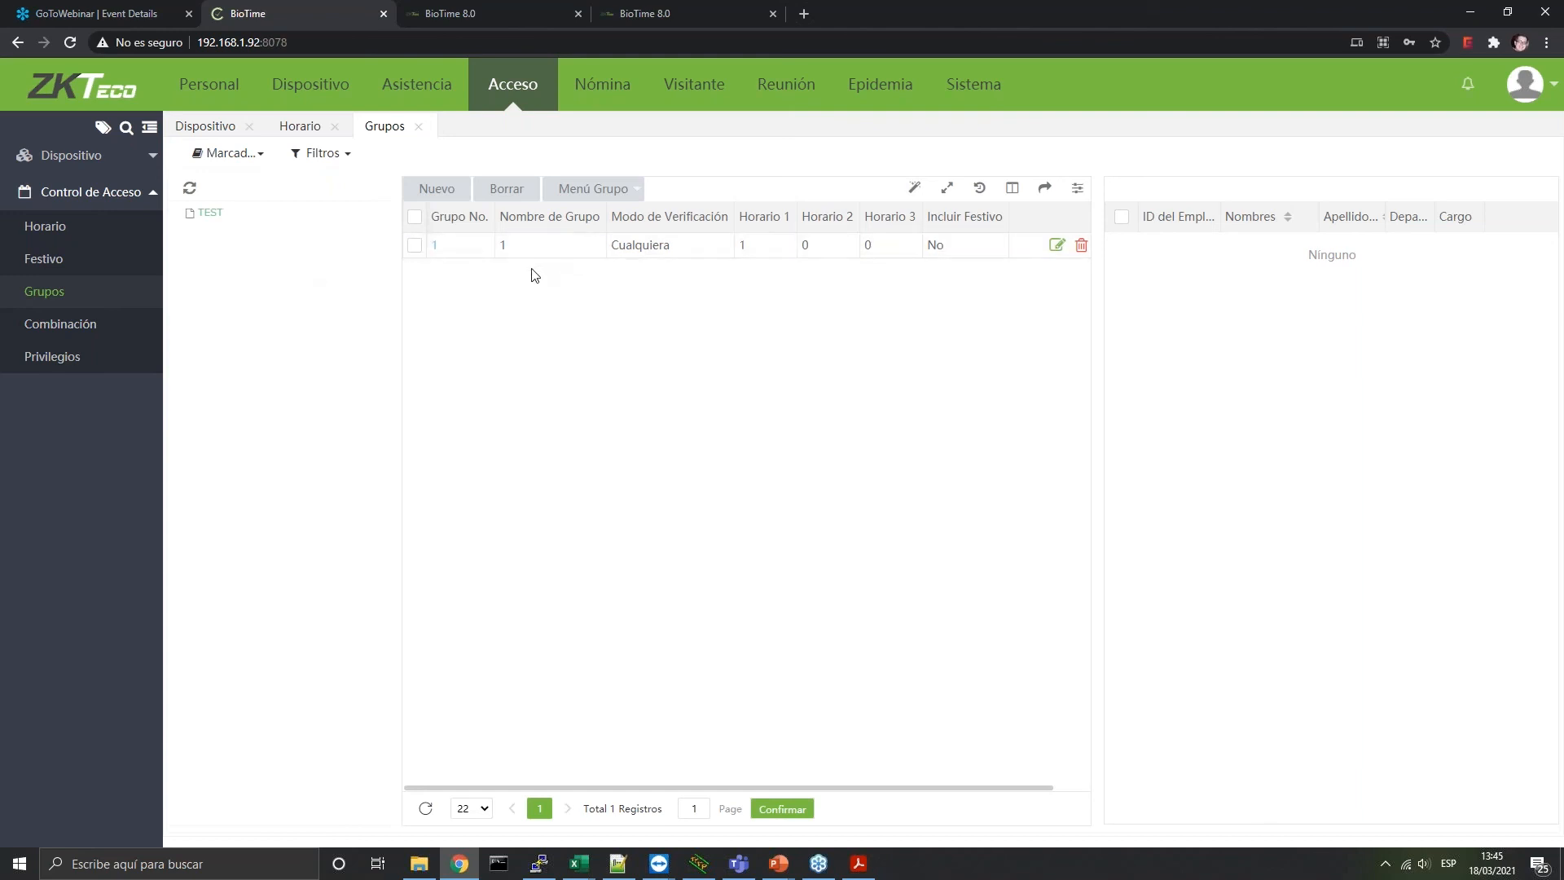
{"action": "left_click", "coordinate": [50, 326]}
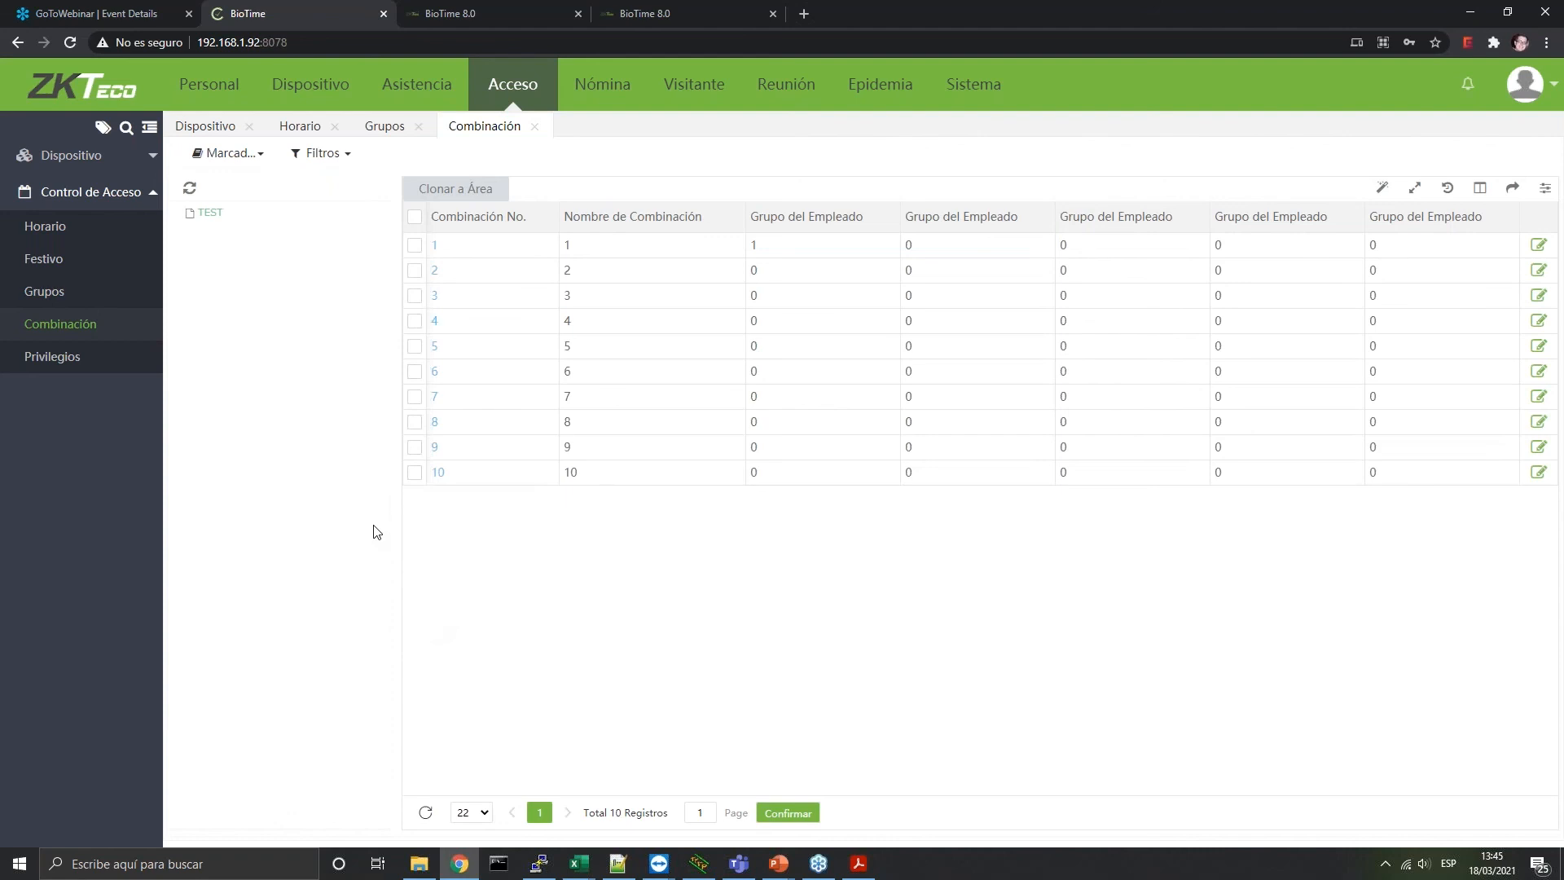
{"action": "left_click", "coordinate": [66, 354]}
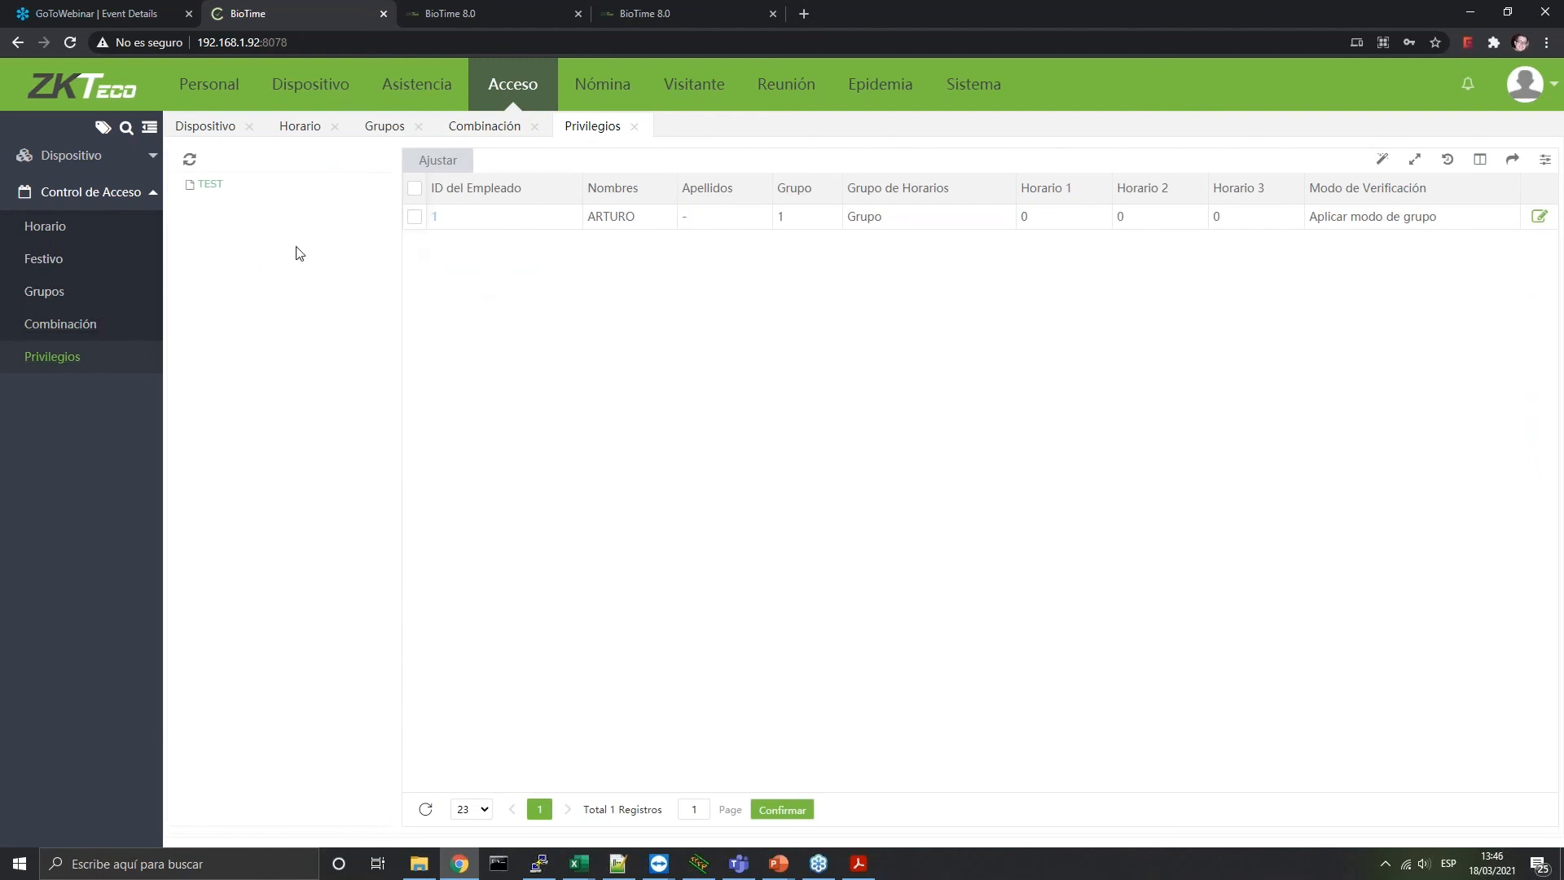
Inspect an employee's privilege settings without saving, then open the Nómina payroll module
{"action": "left_click", "coordinate": [434, 217]}
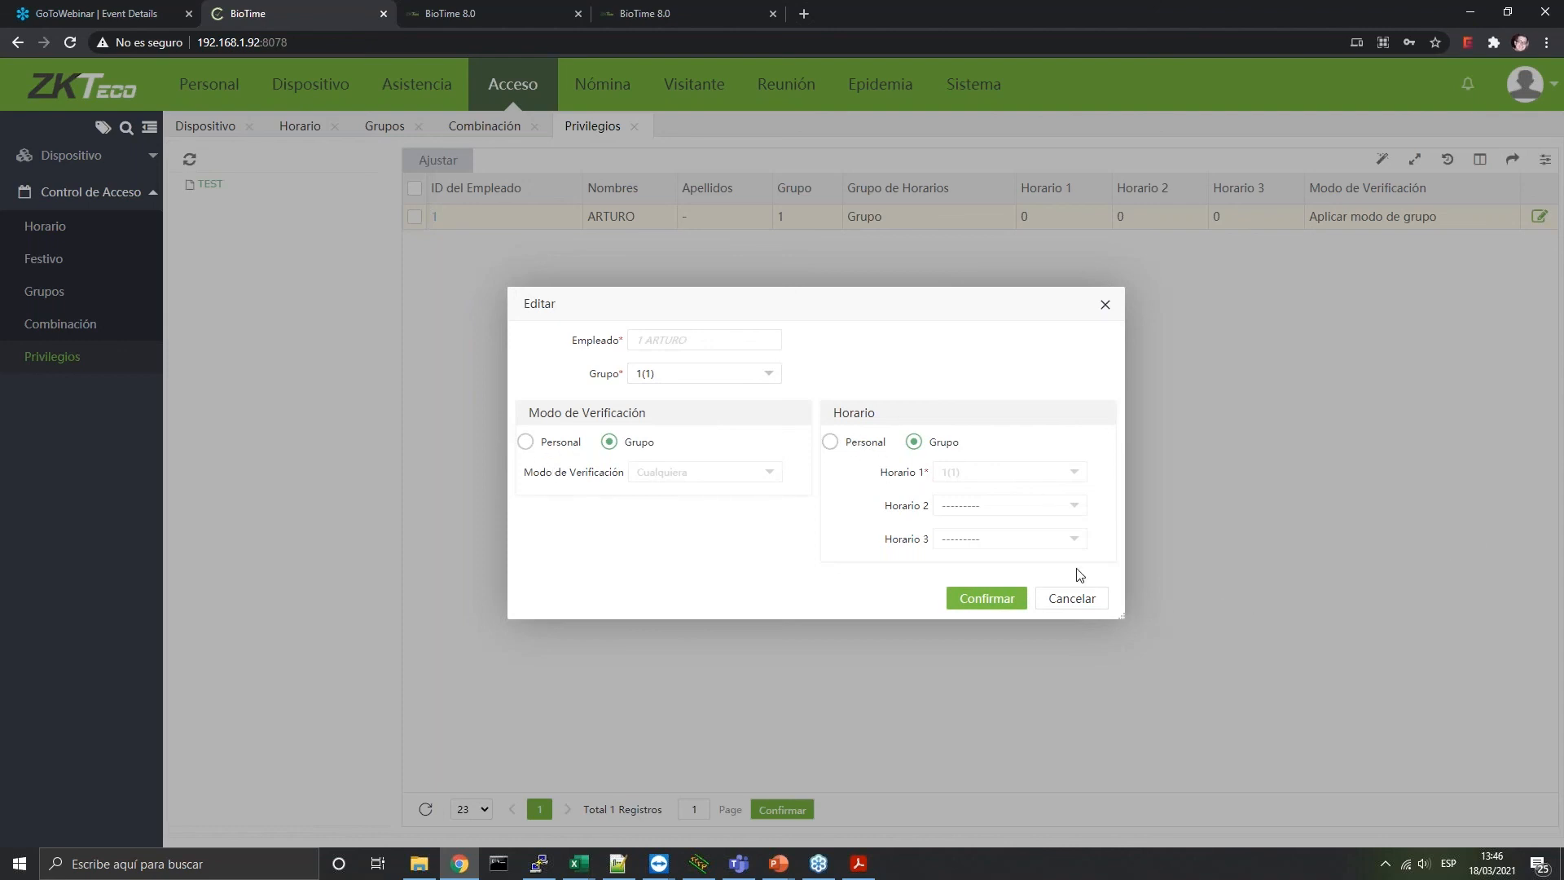
{"action": "left_click", "coordinate": [1074, 599]}
{"action": "left_click", "coordinate": [597, 88]}
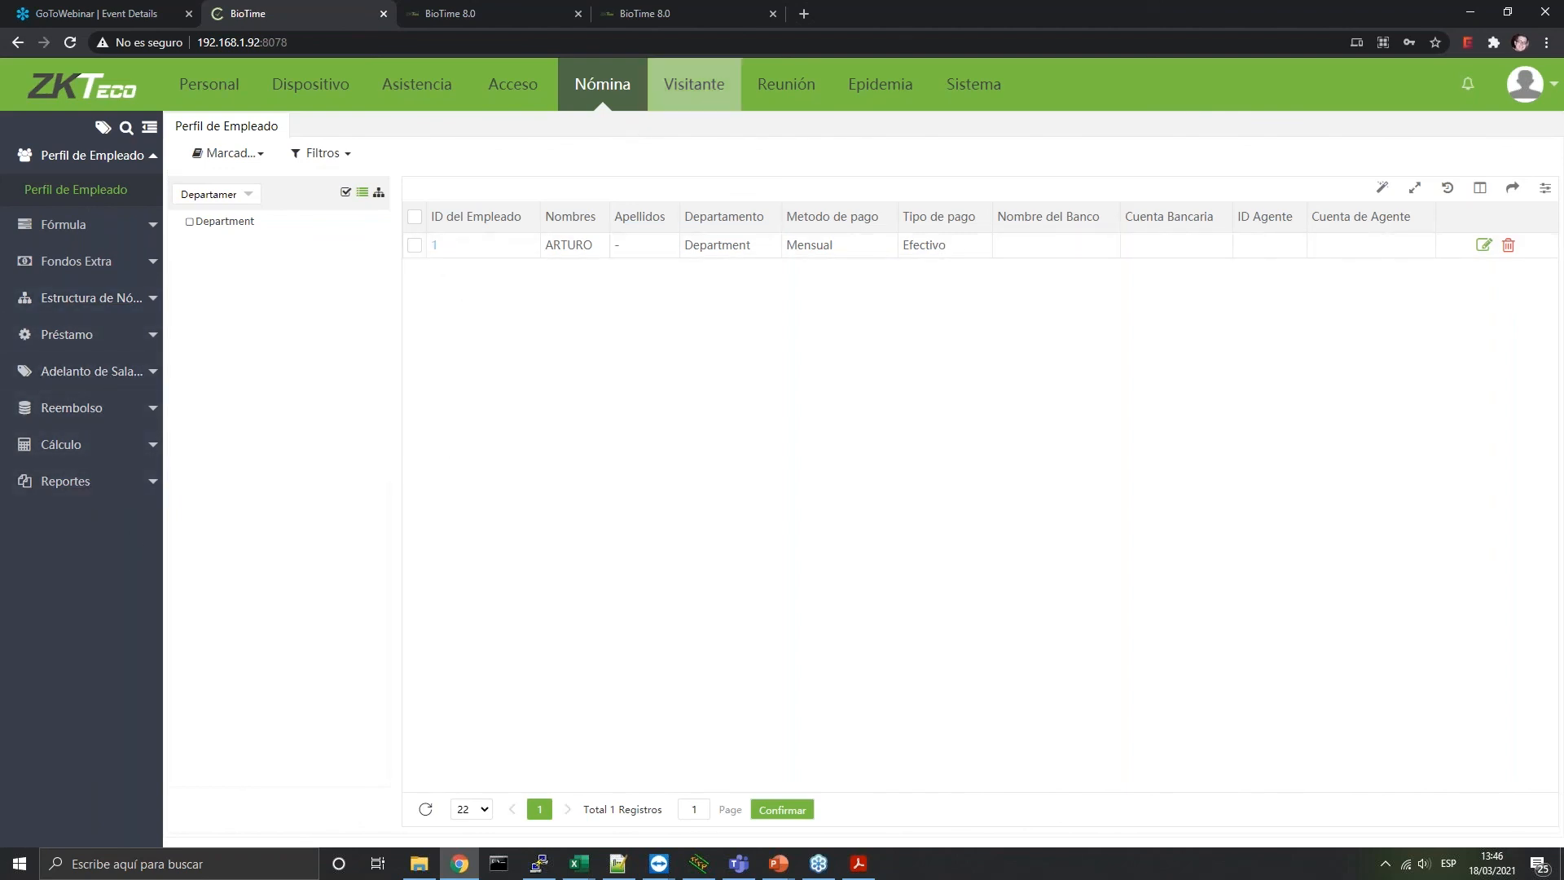
Check a new visitor form's Grupo de acceso options, cancel it, and open the Reserva list
{"action": "left_click", "coordinate": [683, 94]}
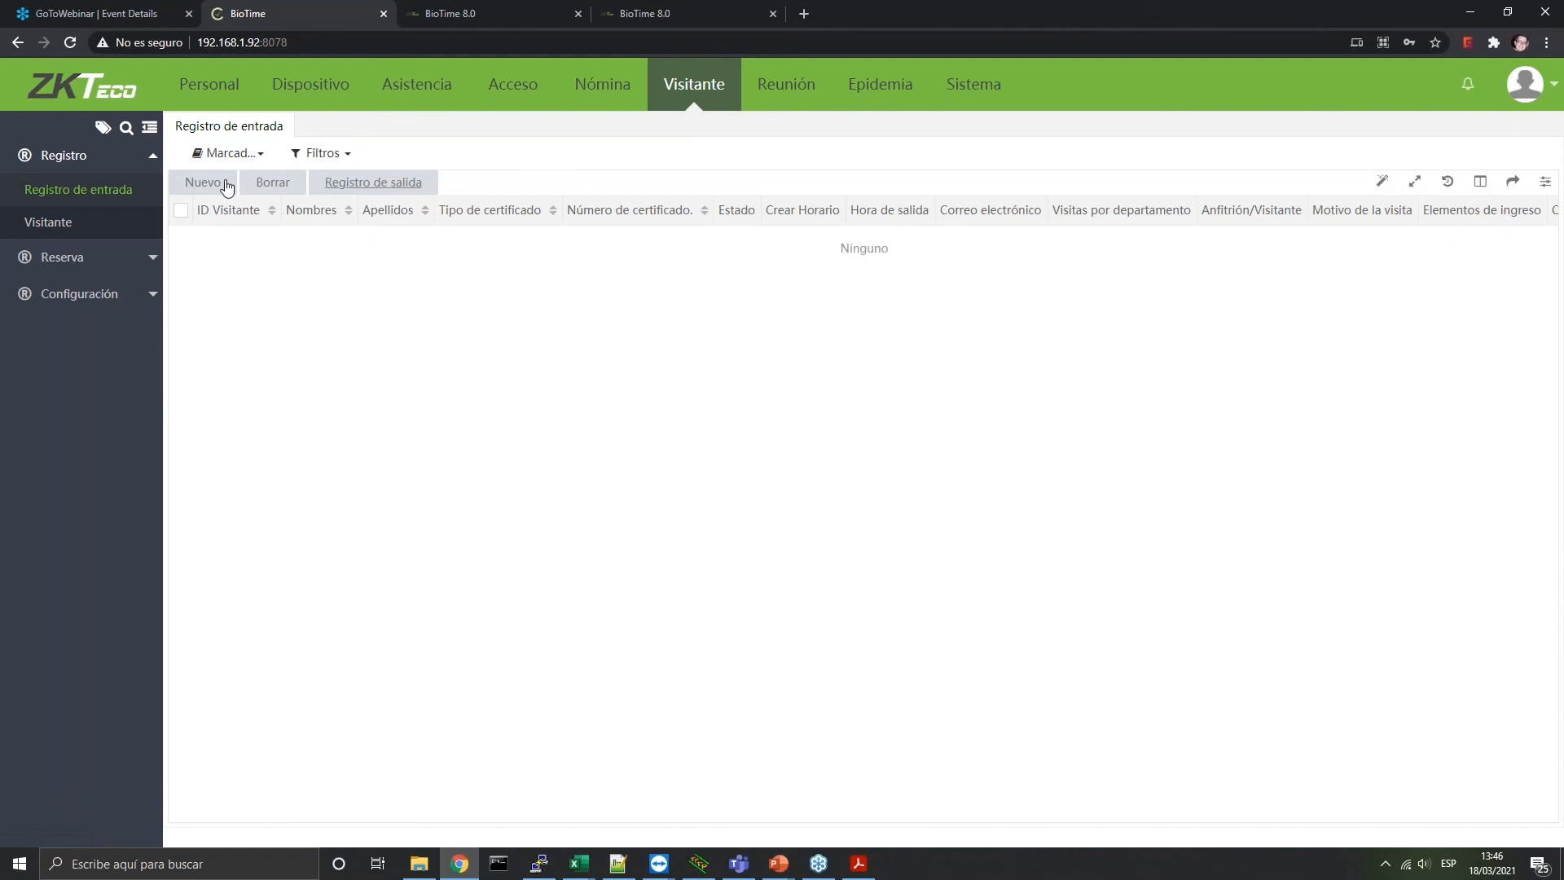
{"action": "left_click", "coordinate": [225, 184]}
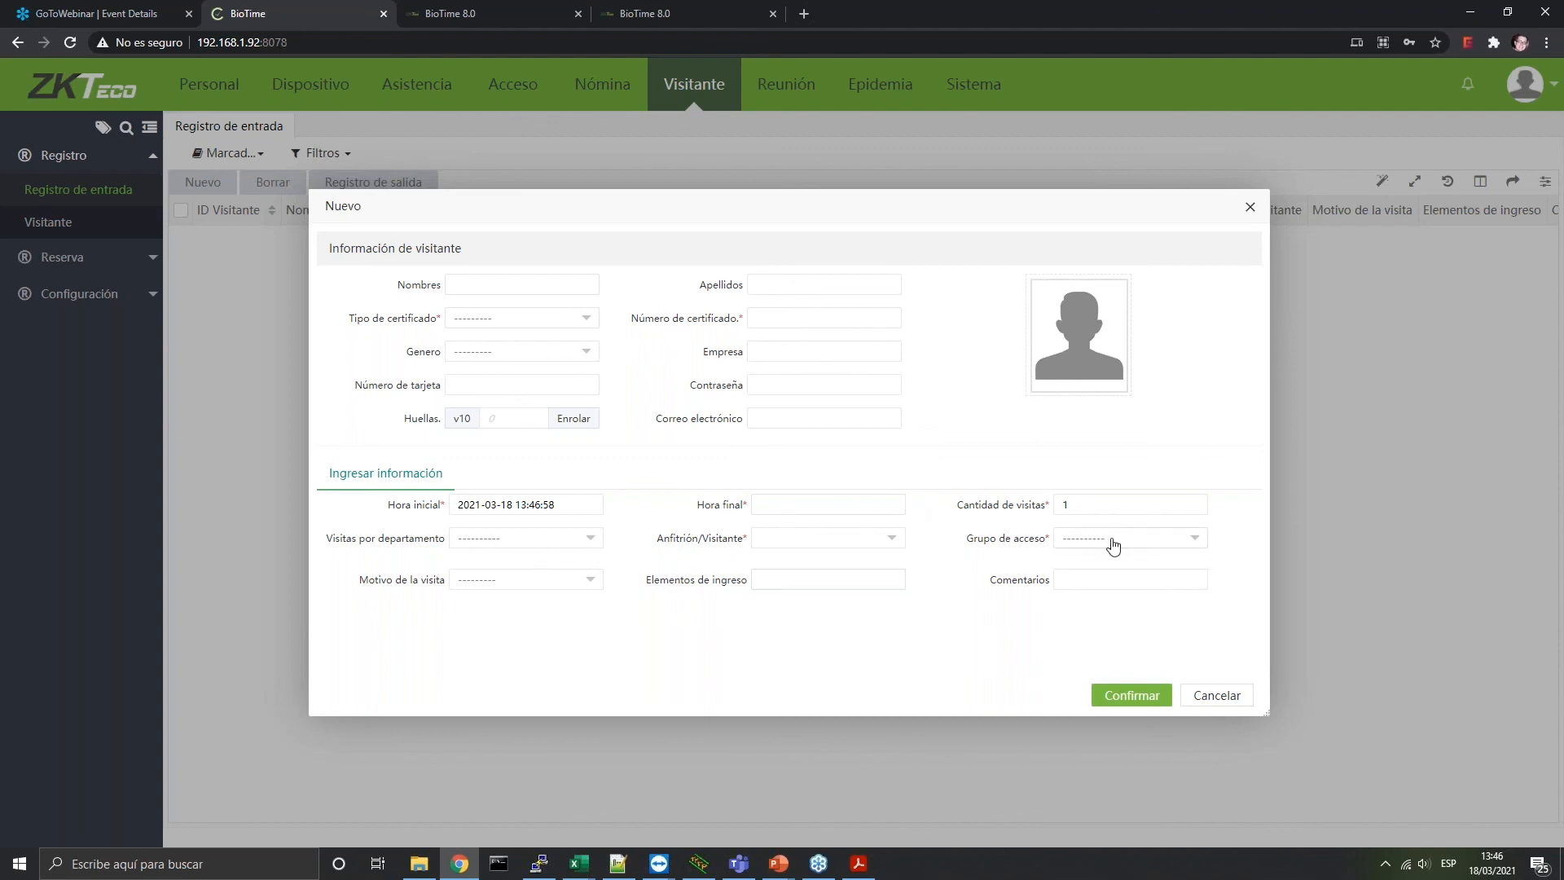
{"action": "left_click", "coordinate": [1189, 539]}
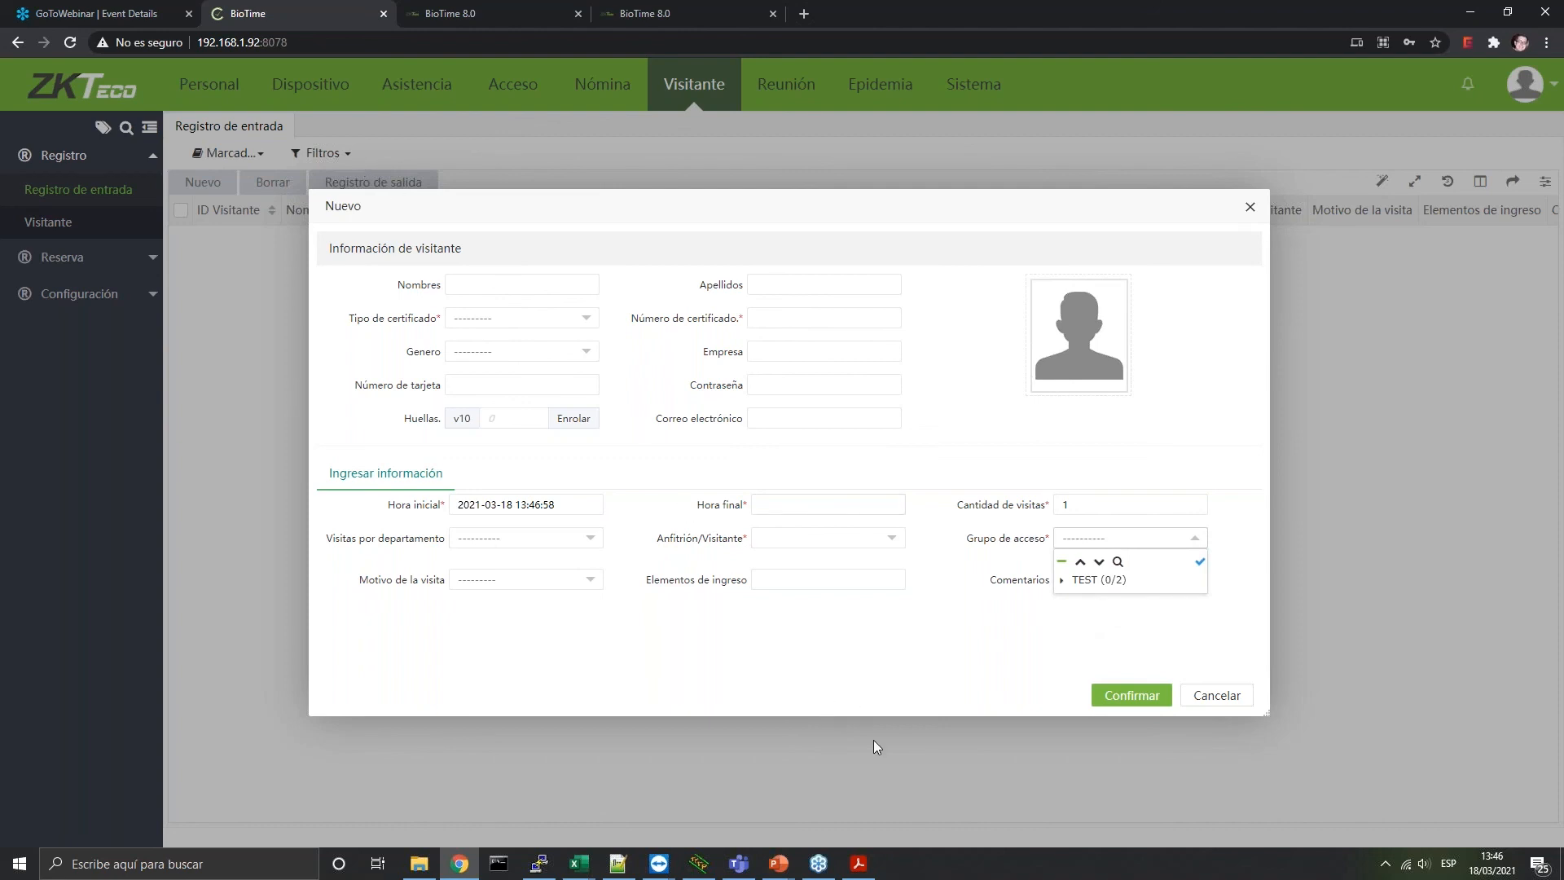
{"action": "left_click", "coordinate": [1216, 695]}
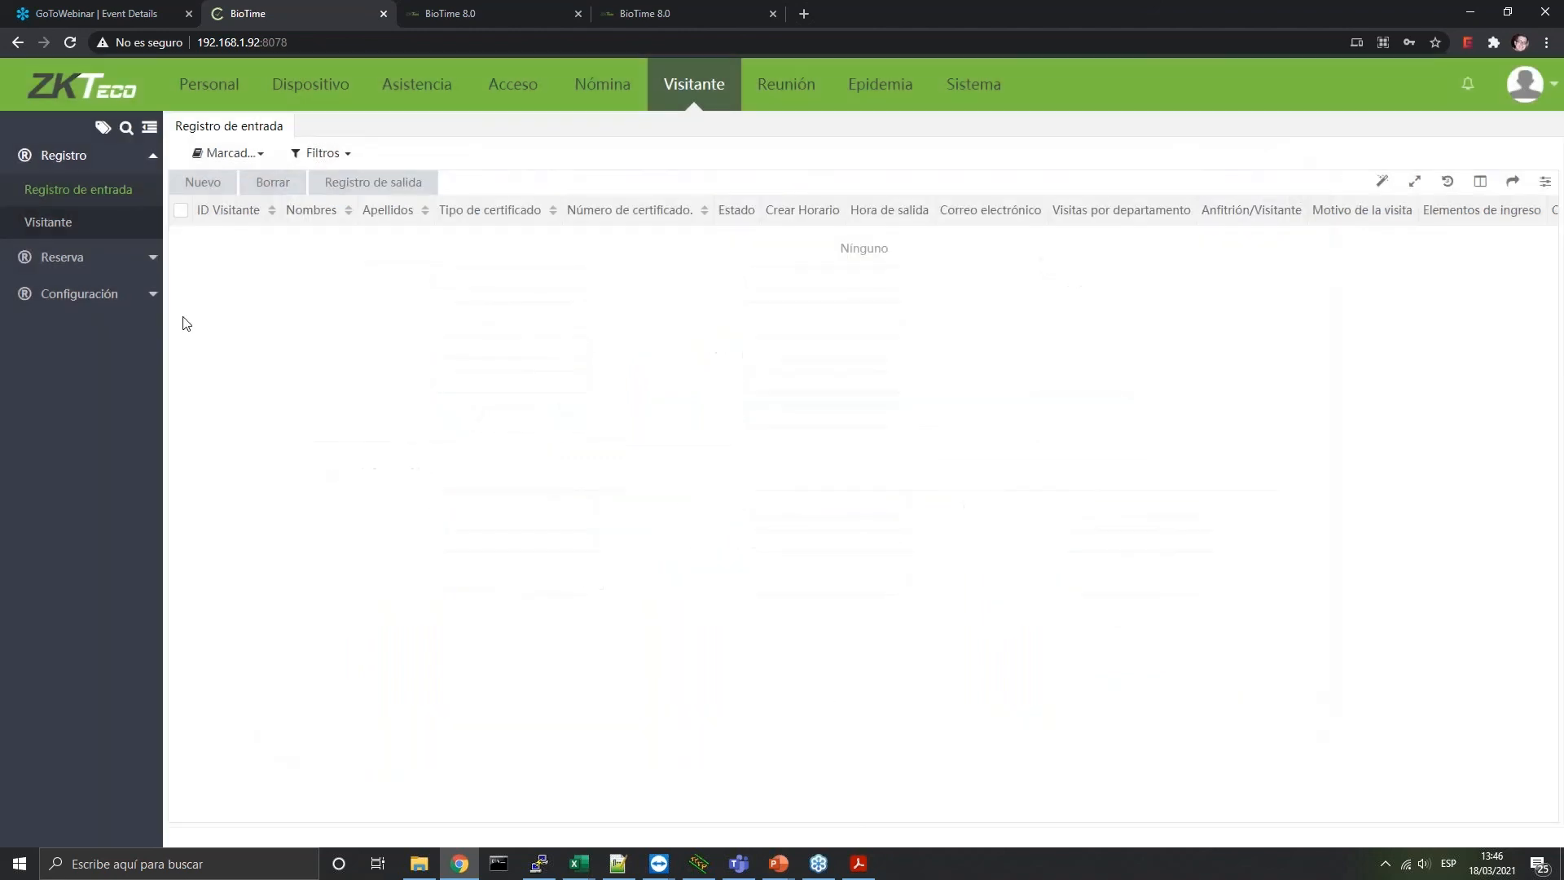
{"action": "left_click", "coordinate": [37, 258]}
{"action": "left_click", "coordinate": [57, 229]}
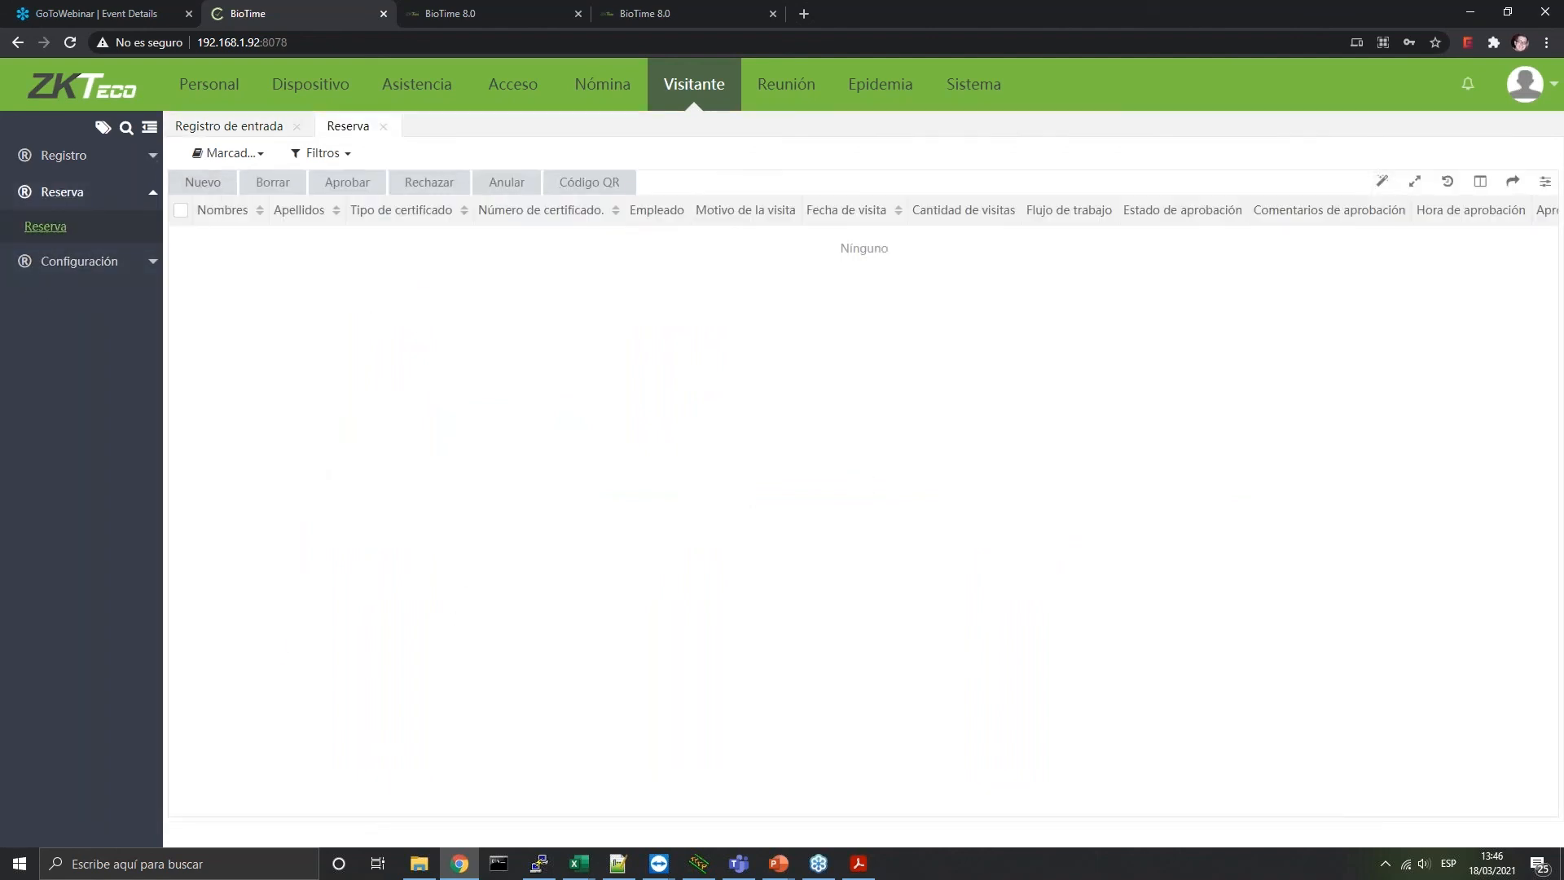
View the reservation QR code, close it, and switch to the Reunión module's Sala list
{"action": "left_click", "coordinate": [587, 185]}
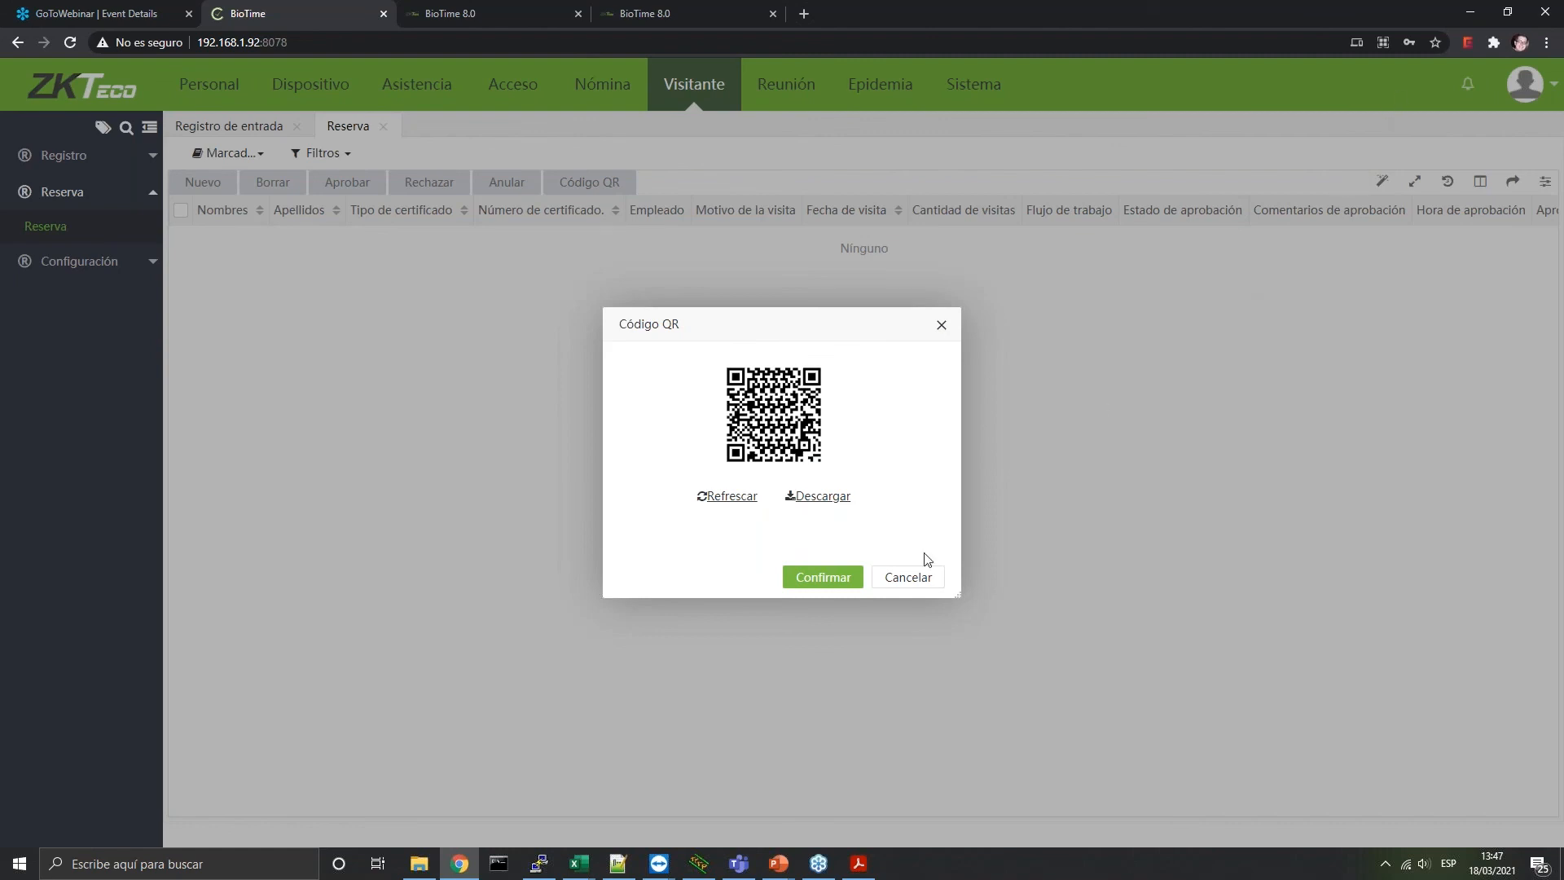
{"action": "left_click", "coordinate": [909, 576]}
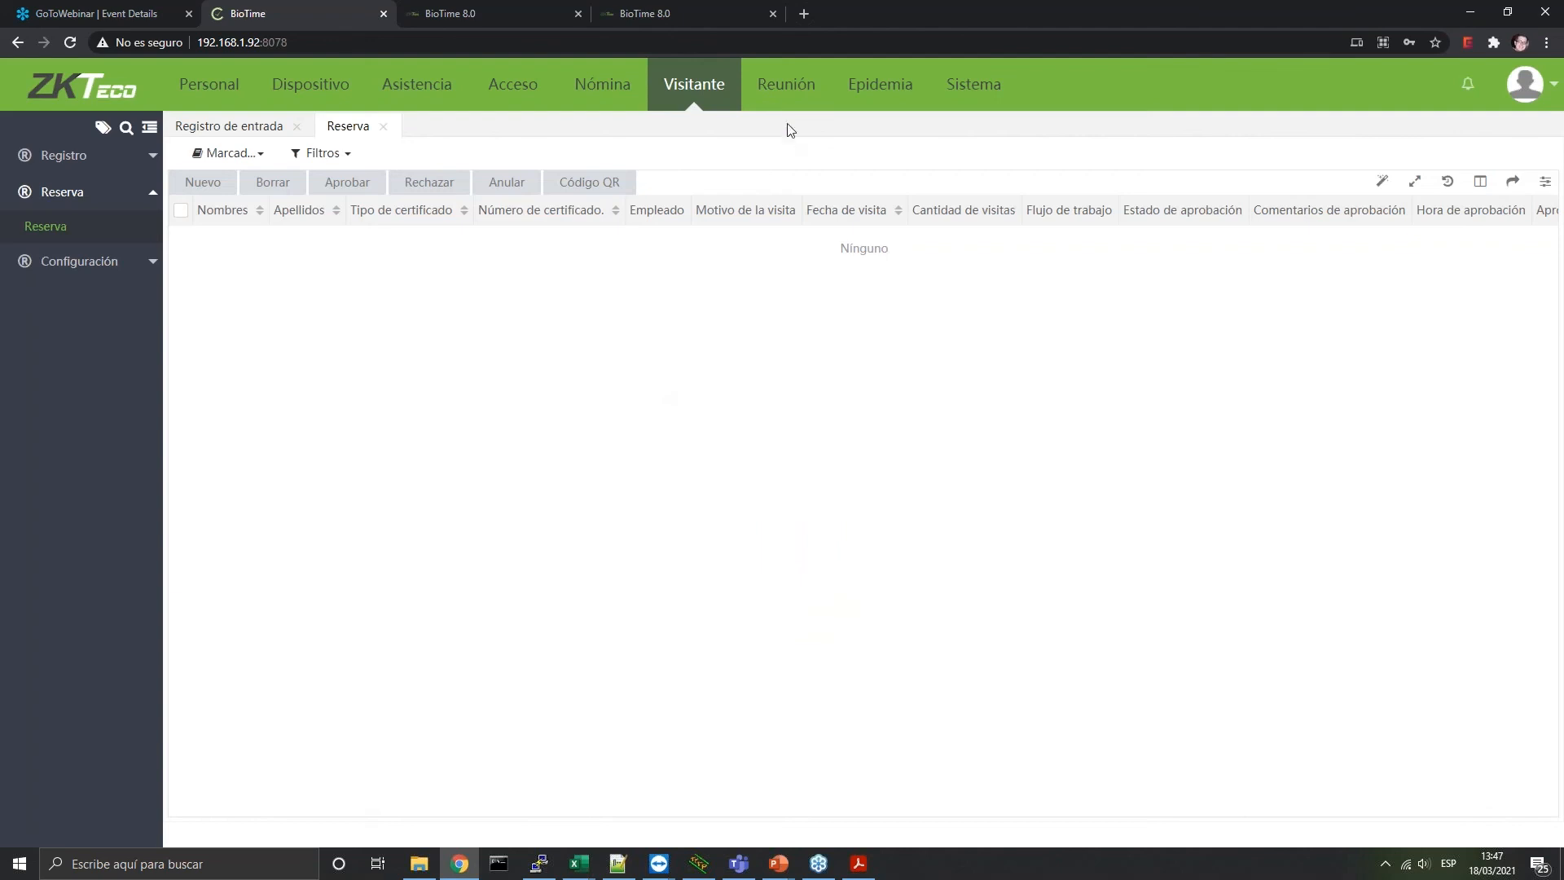
{"action": "left_click", "coordinate": [794, 85]}
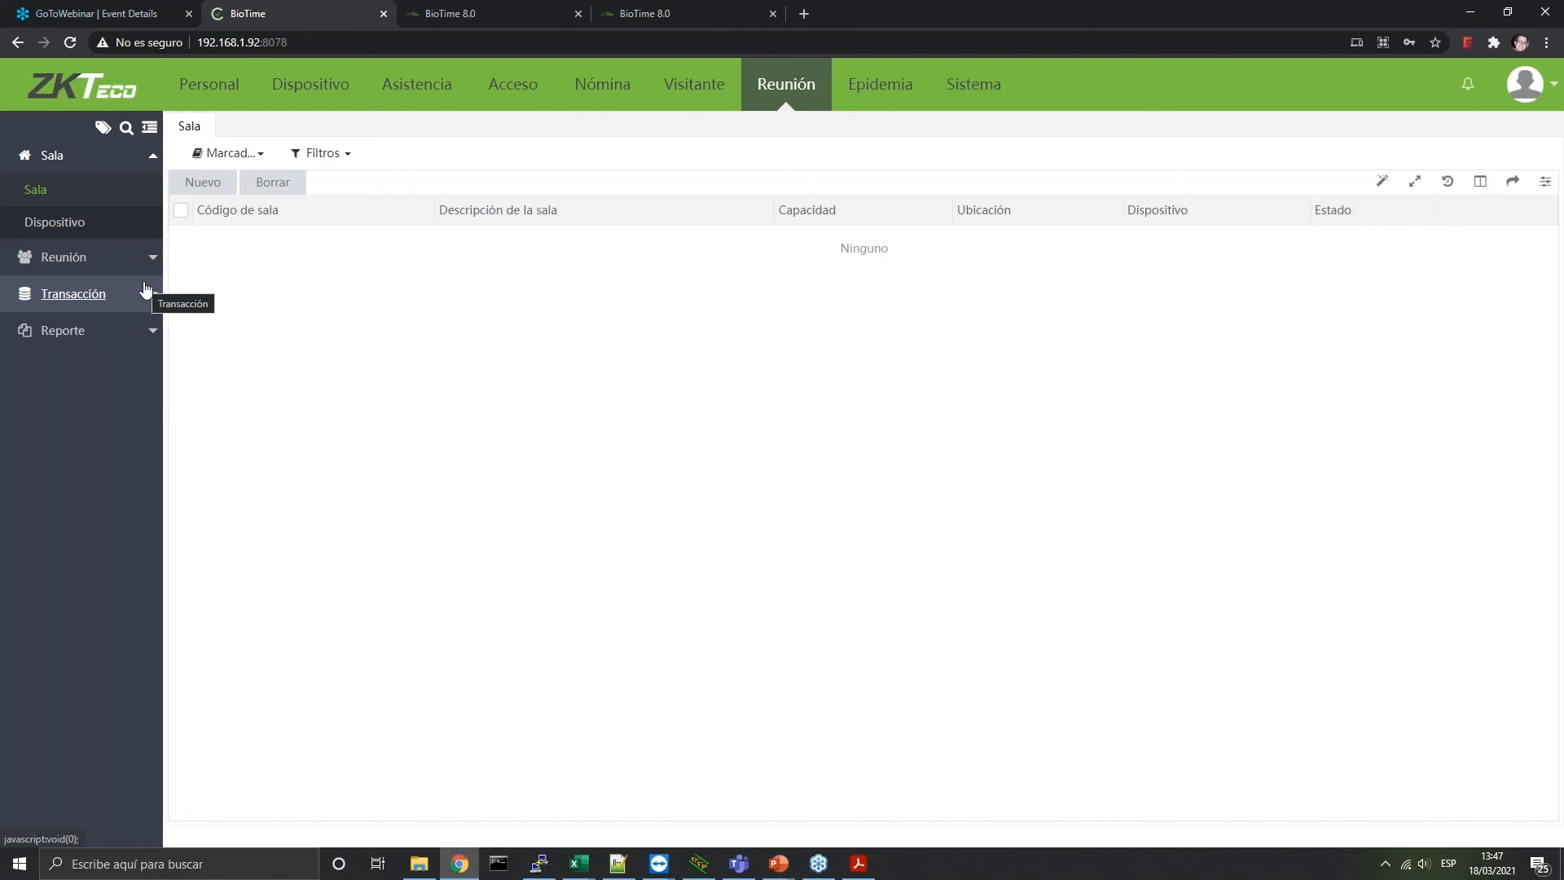
In Epidemia, open the Detalle diario, Empleados Inusuales and Resumen del departamento reports
{"action": "left_click", "coordinate": [97, 259]}
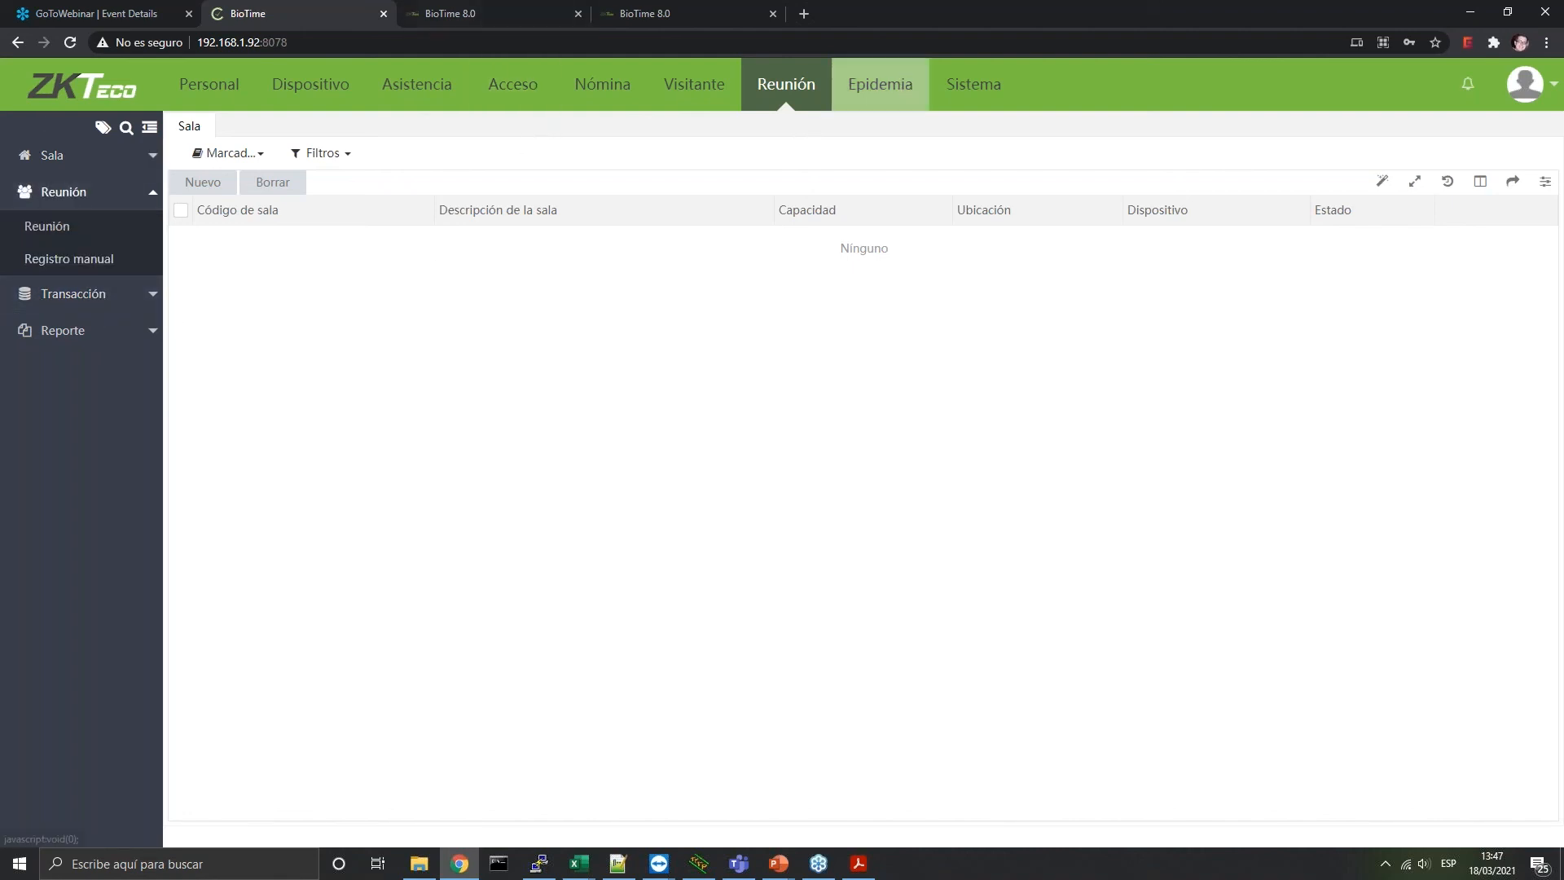
{"action": "left_click", "coordinate": [879, 84]}
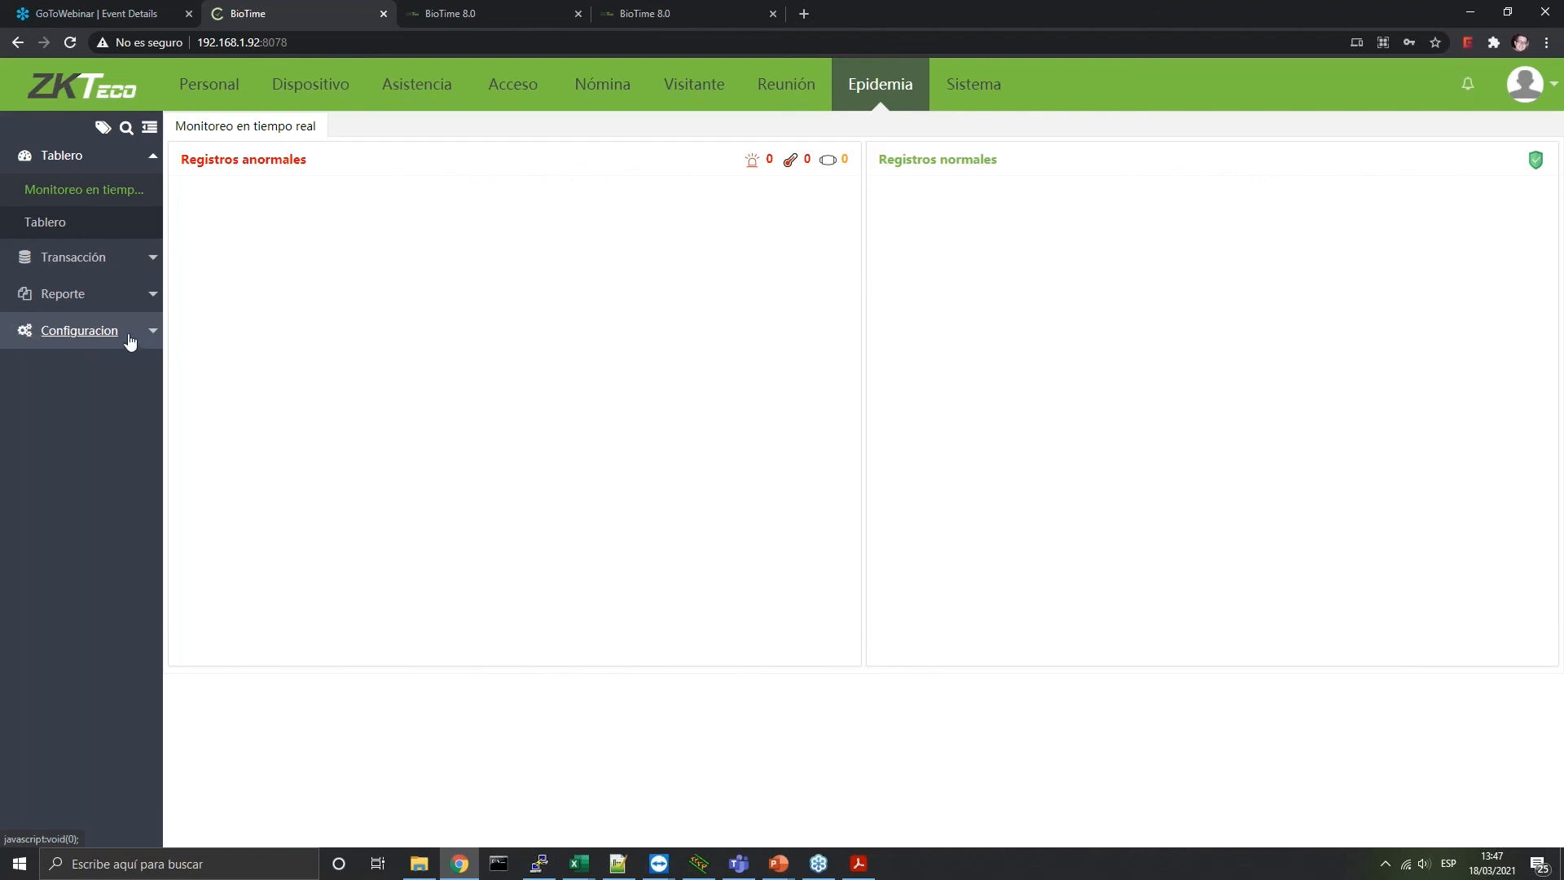
{"action": "left_click", "coordinate": [123, 293]}
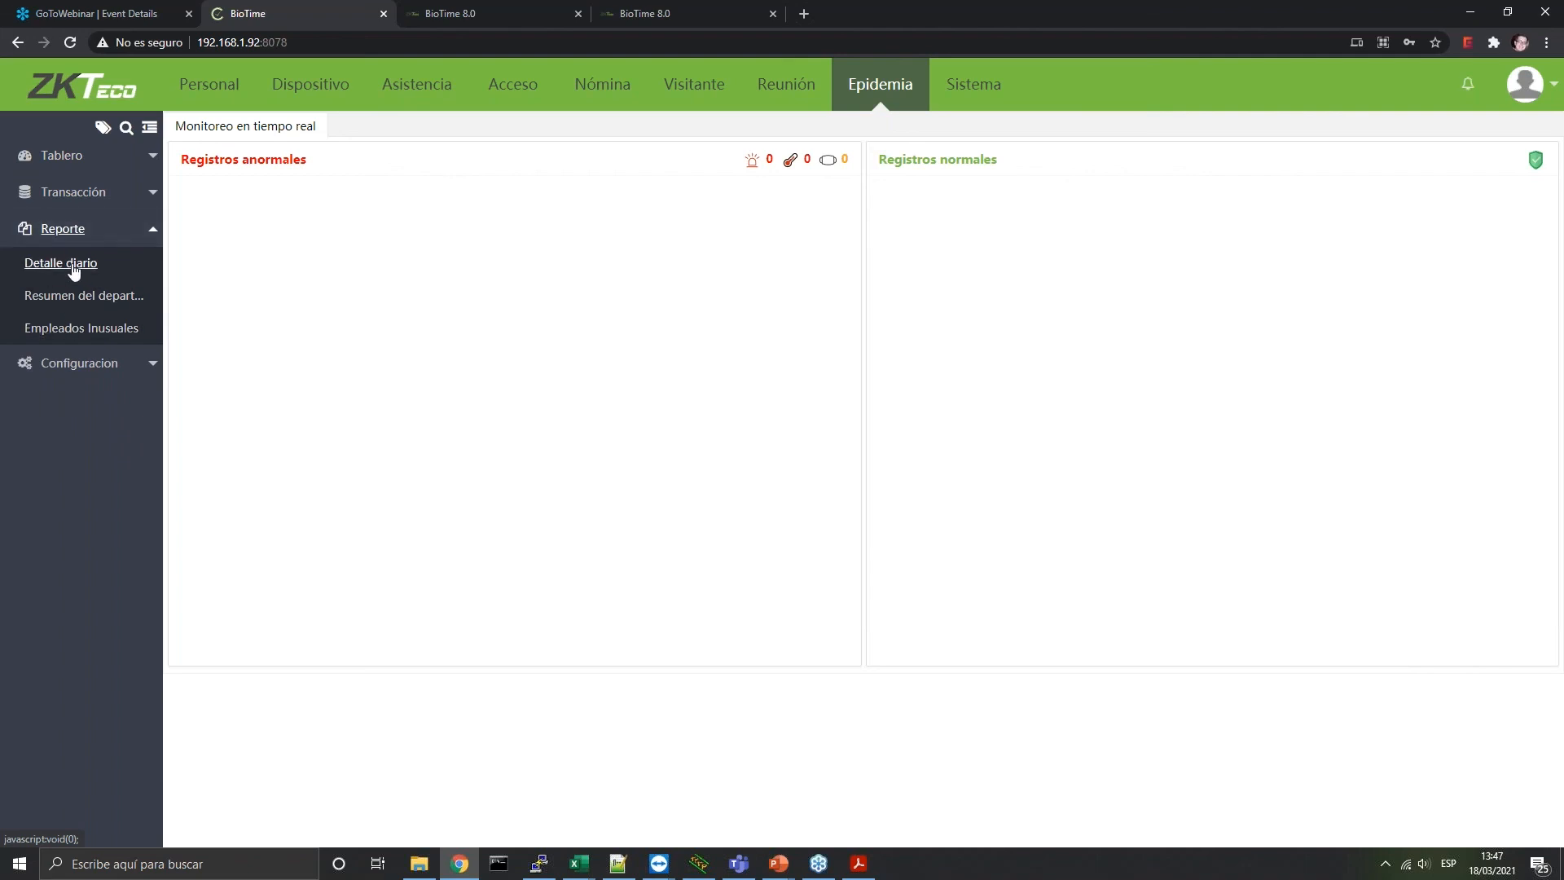
{"action": "left_click", "coordinate": [73, 269]}
{"action": "left_click", "coordinate": [82, 330]}
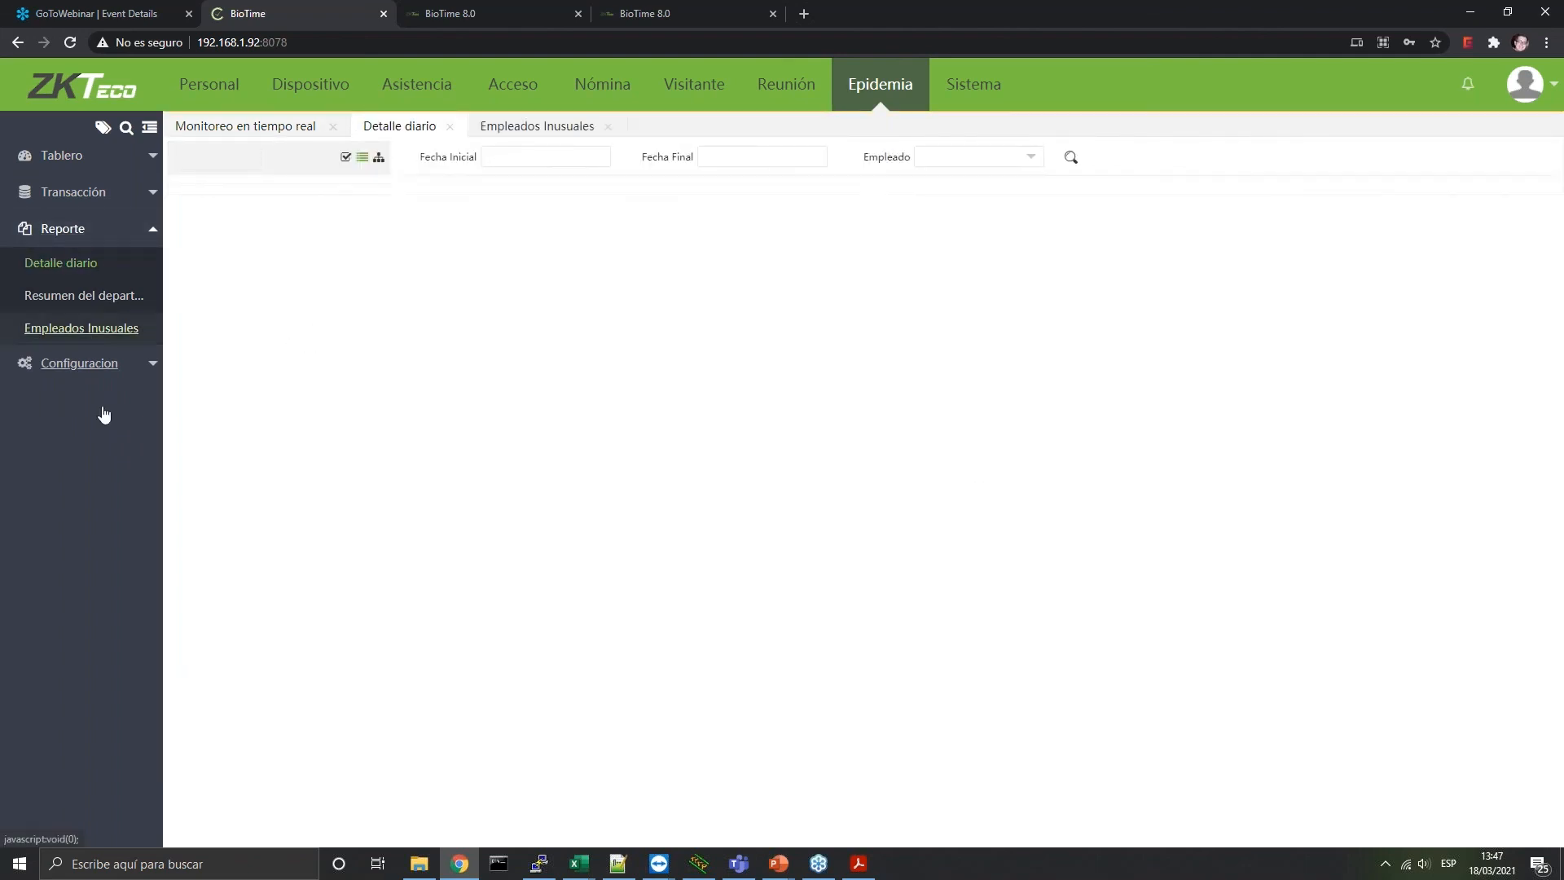
{"action": "left_click", "coordinate": [122, 300]}
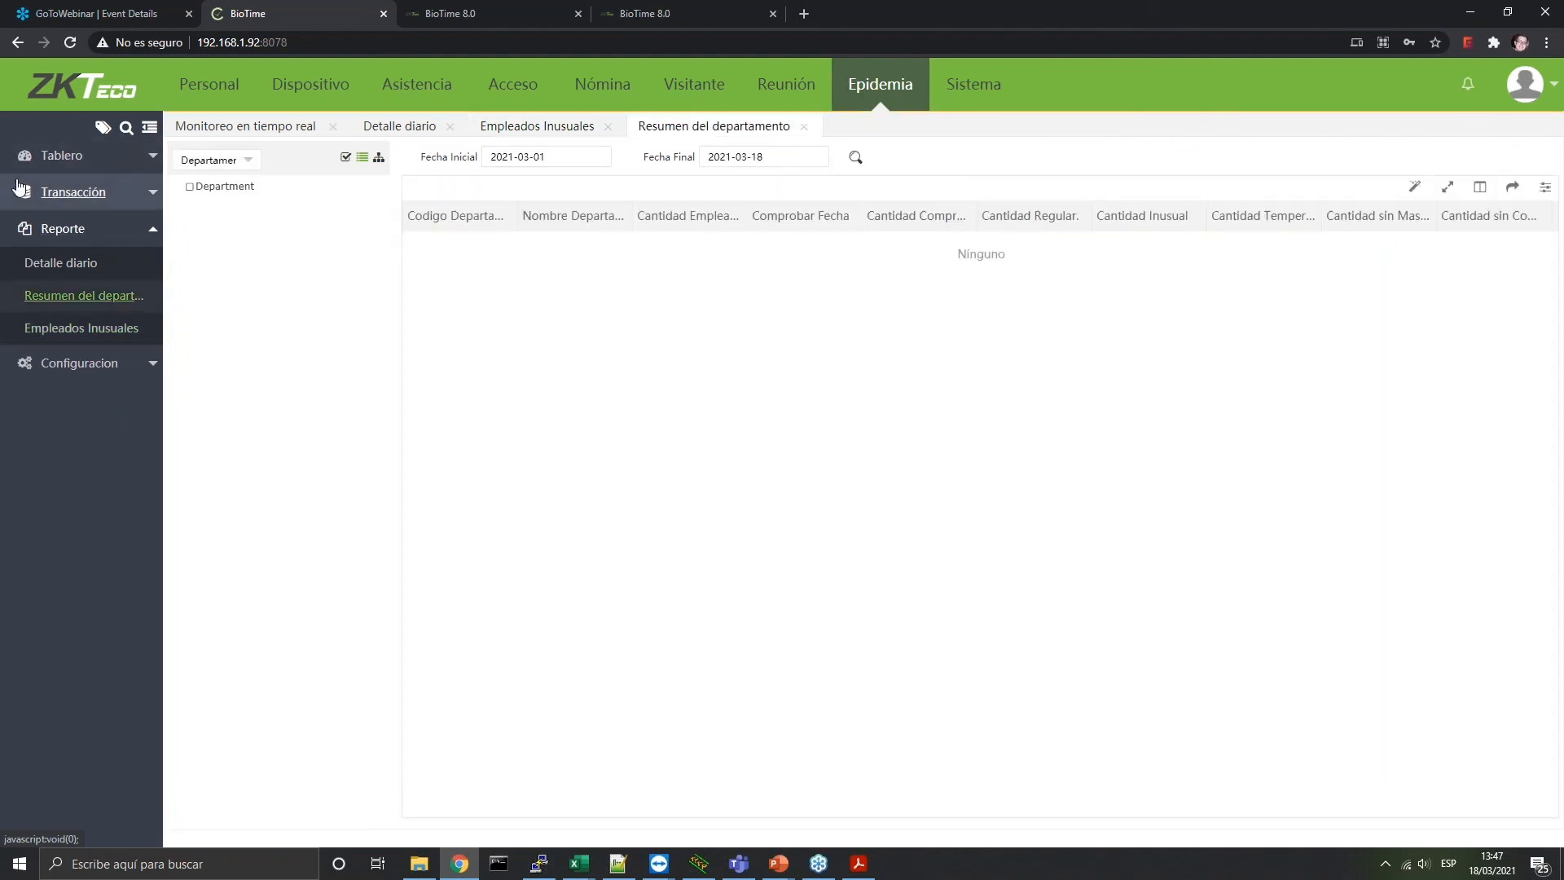
In Sistema, view backup records and the automatic backup storage path, closing the settings unsaved
{"action": "left_click", "coordinate": [968, 89]}
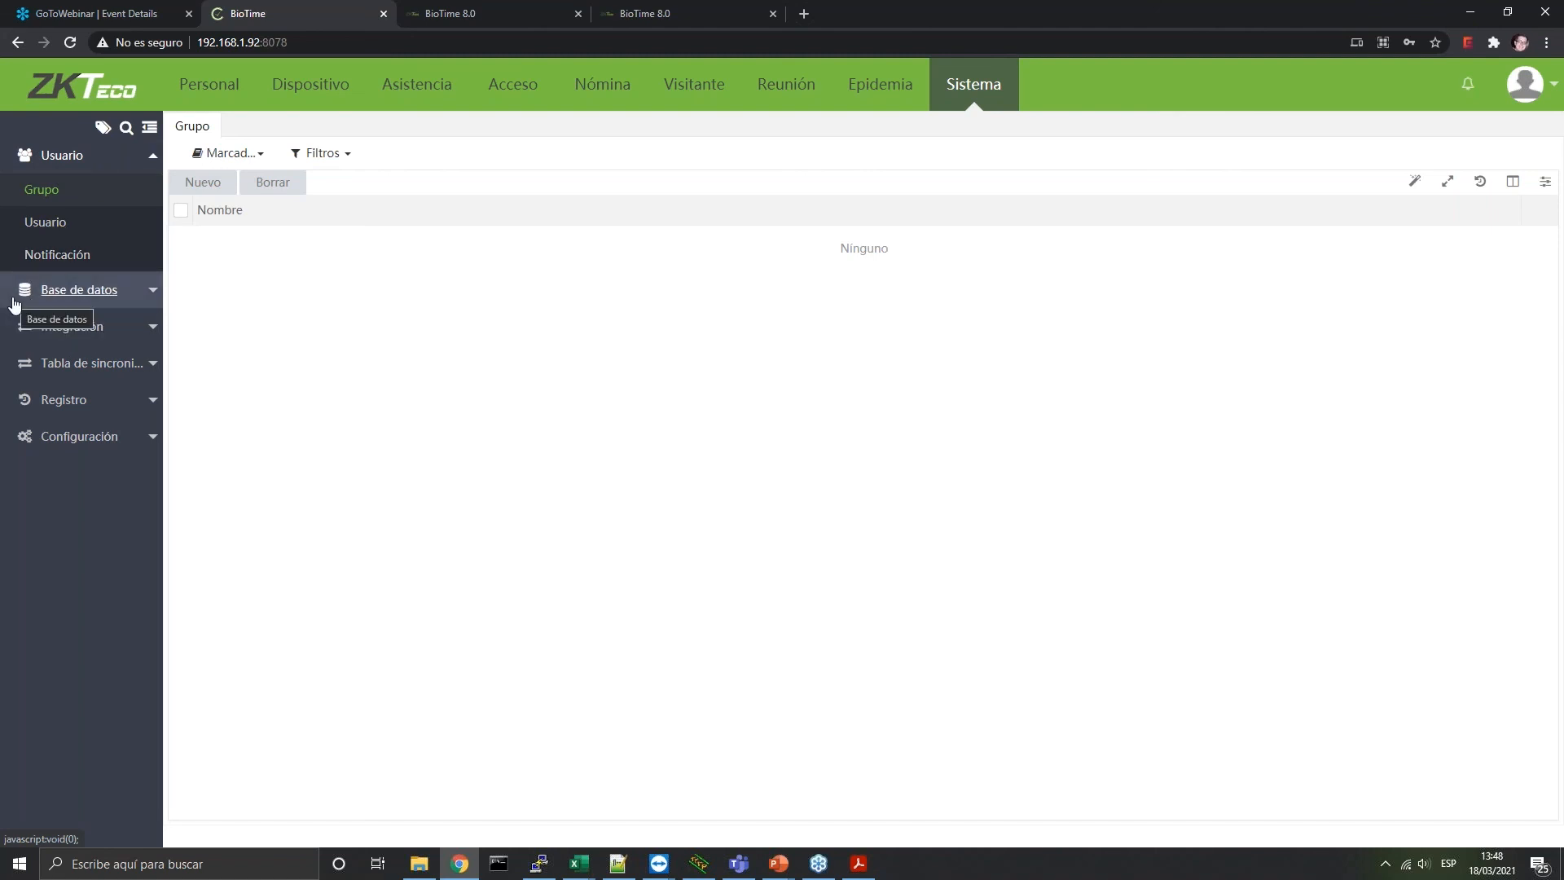
{"action": "left_click", "coordinate": [102, 303]}
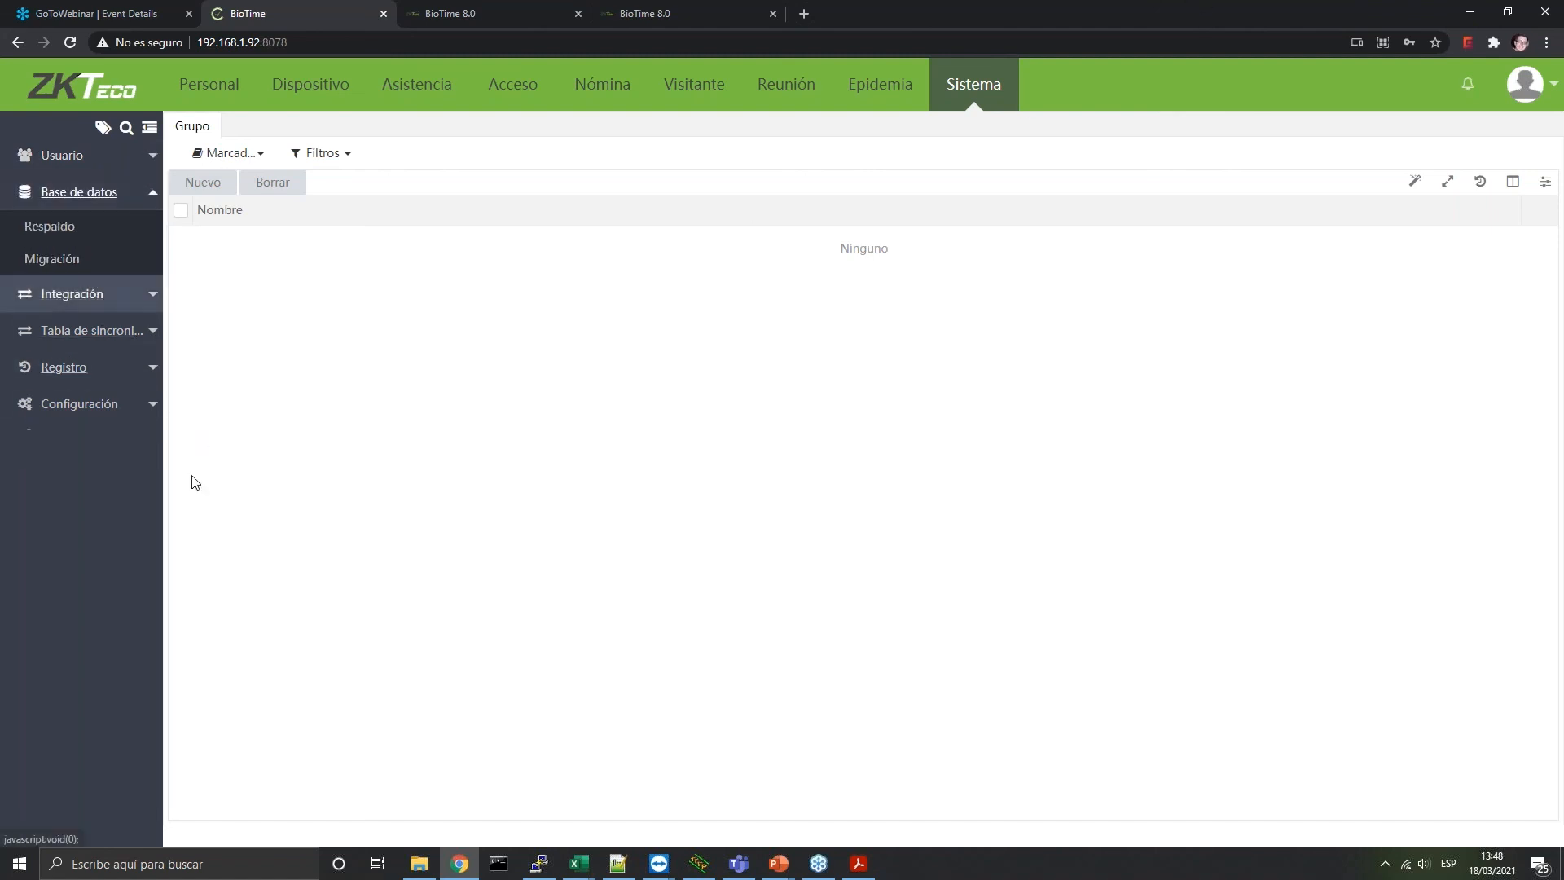
{"action": "left_click", "coordinate": [45, 230]}
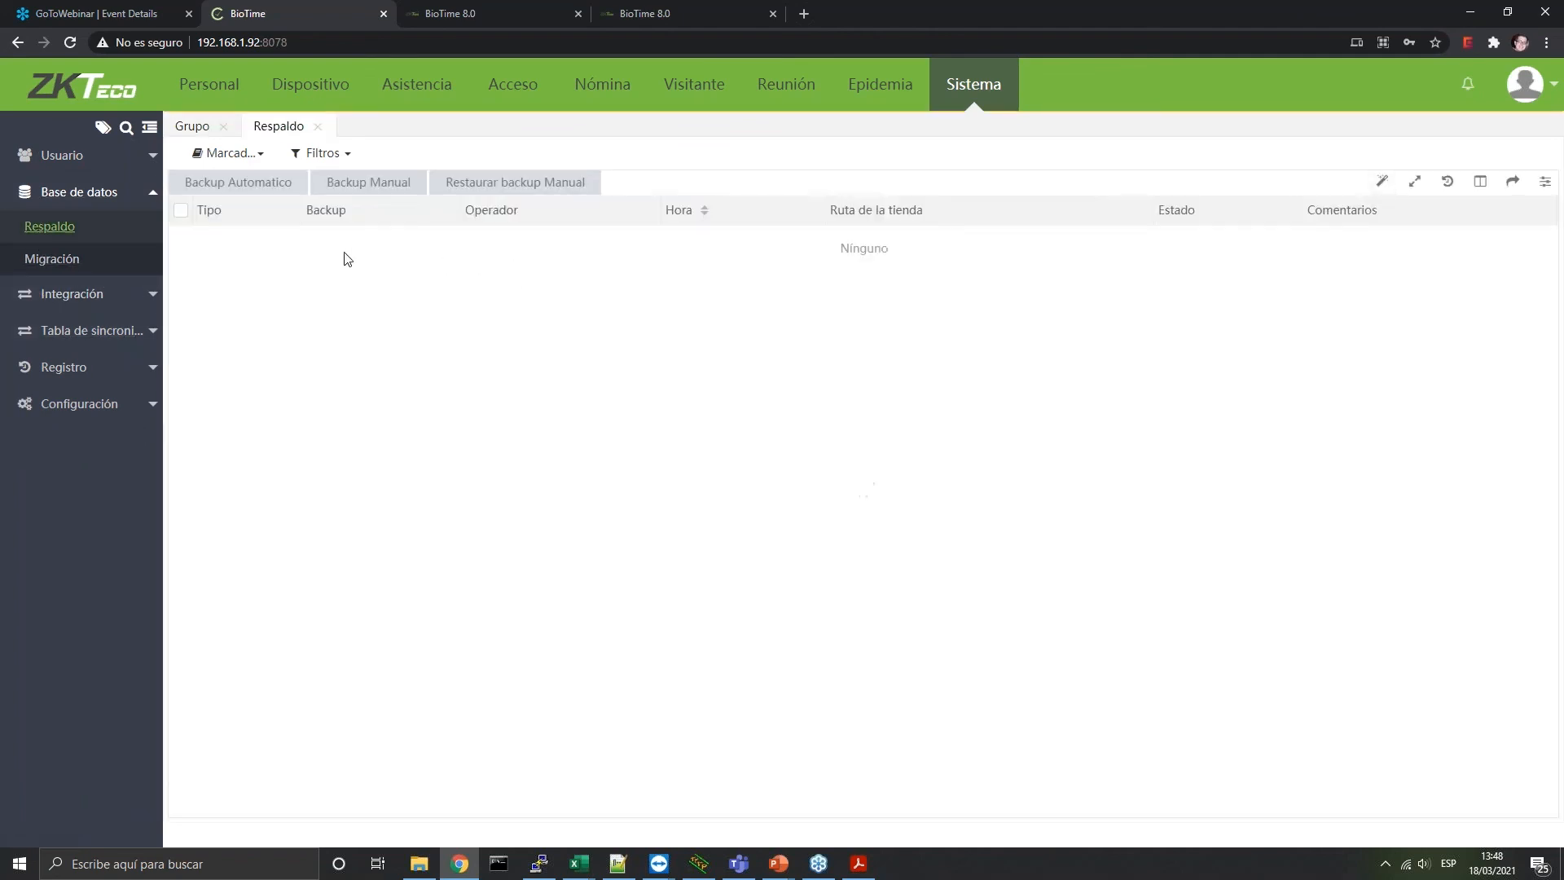
{"action": "left_click", "coordinate": [268, 184]}
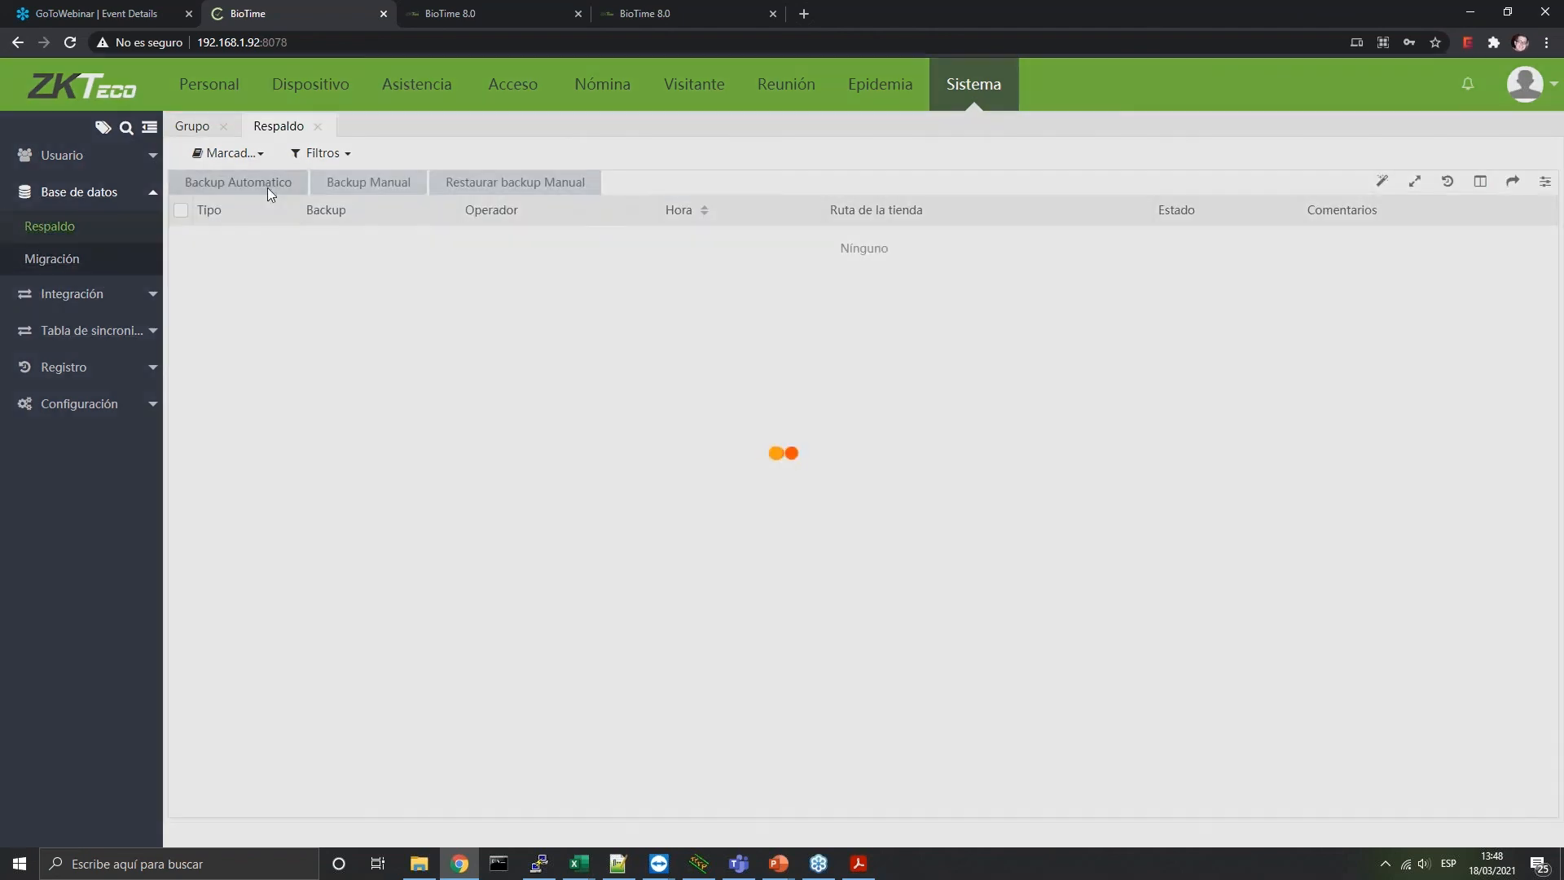
{"action": "left_click_drag", "start_coordinate": [703, 406], "coordinate": [927, 418]}
{"action": "left_click", "coordinate": [1033, 585]}
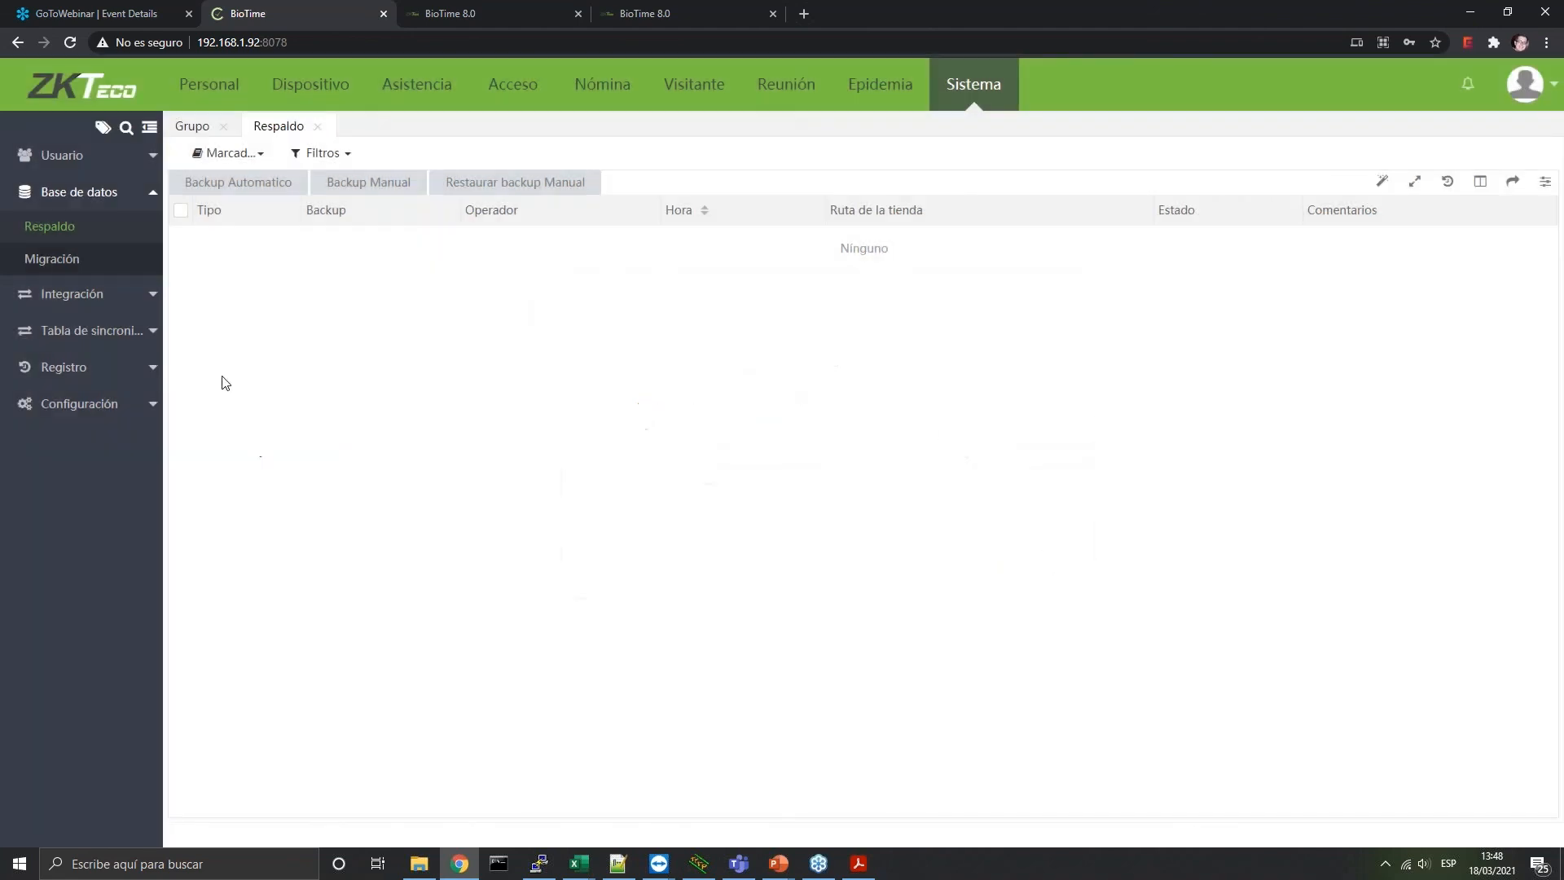
Look at the database migration form, then open Exportar Automáticamente under Integración
{"action": "left_click", "coordinate": [53, 261]}
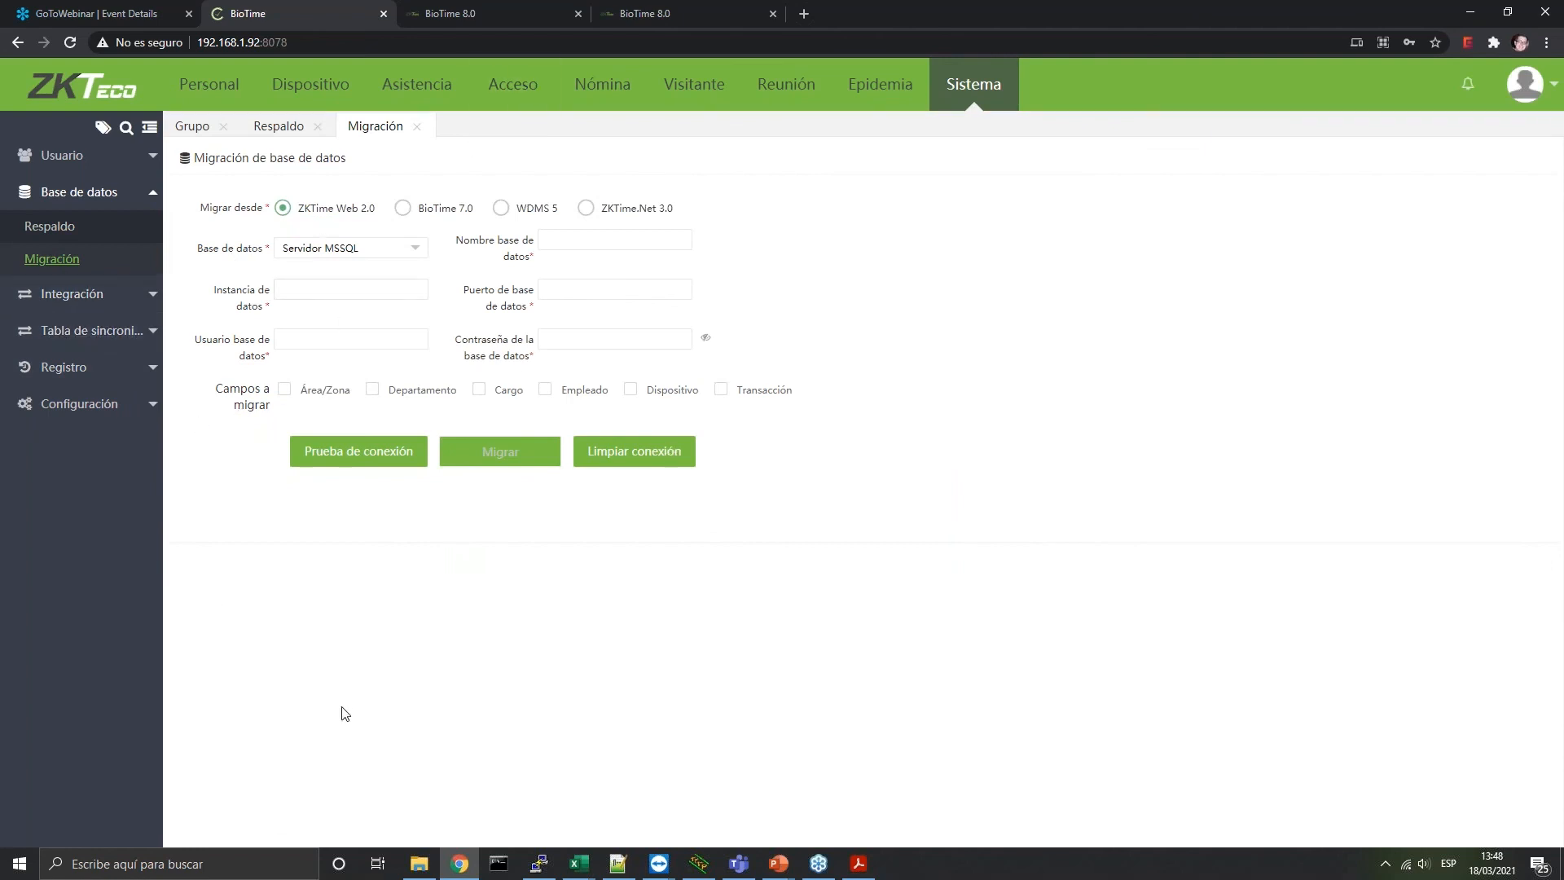
{"action": "left_click", "coordinate": [130, 295]}
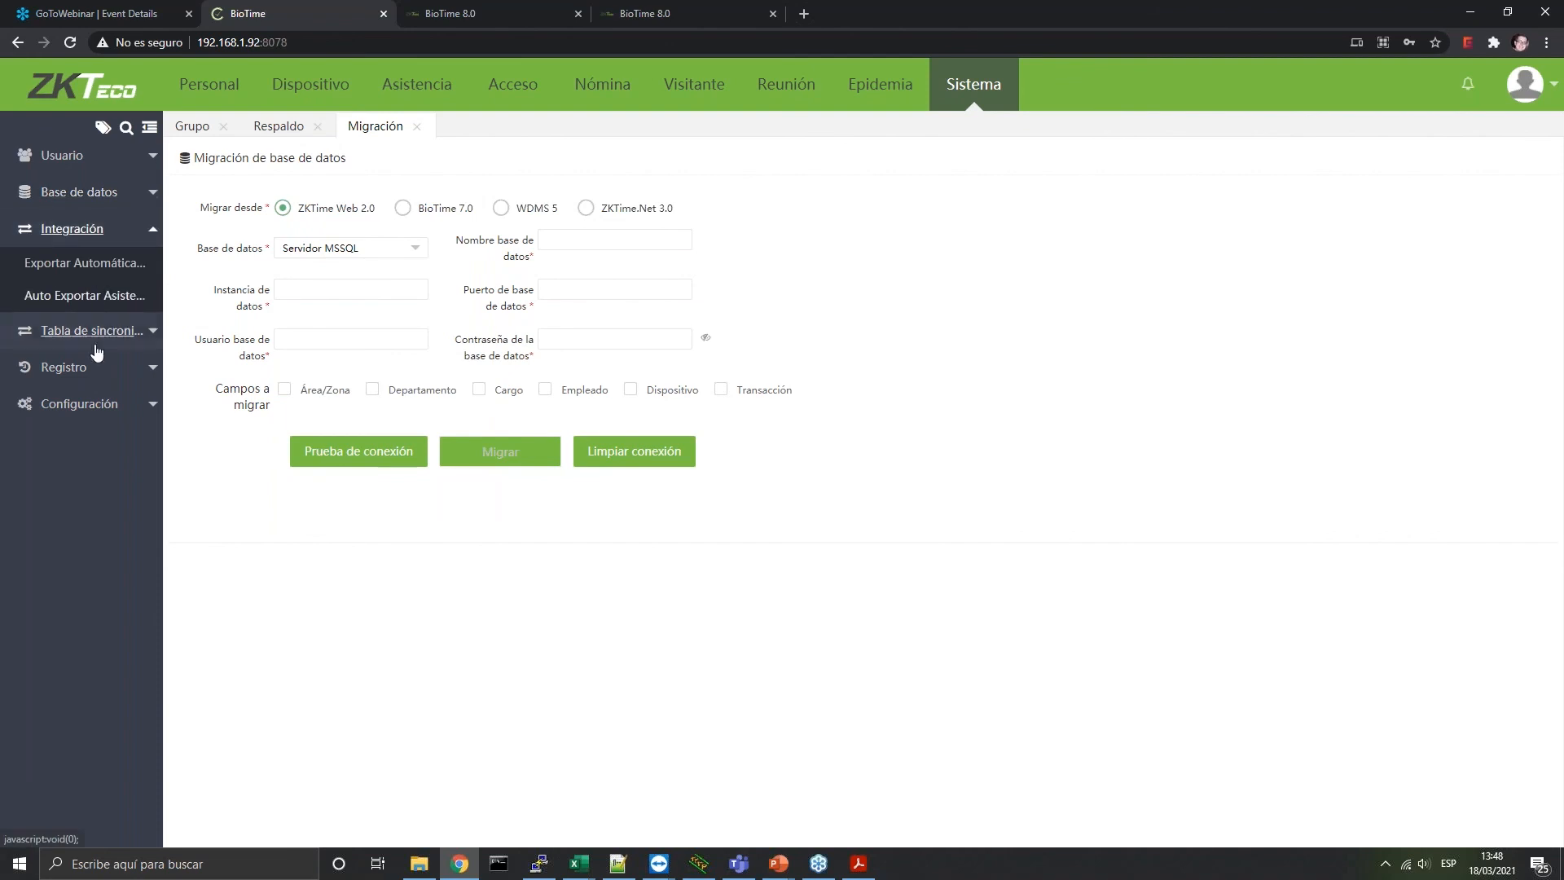
{"action": "left_click", "coordinate": [57, 264]}
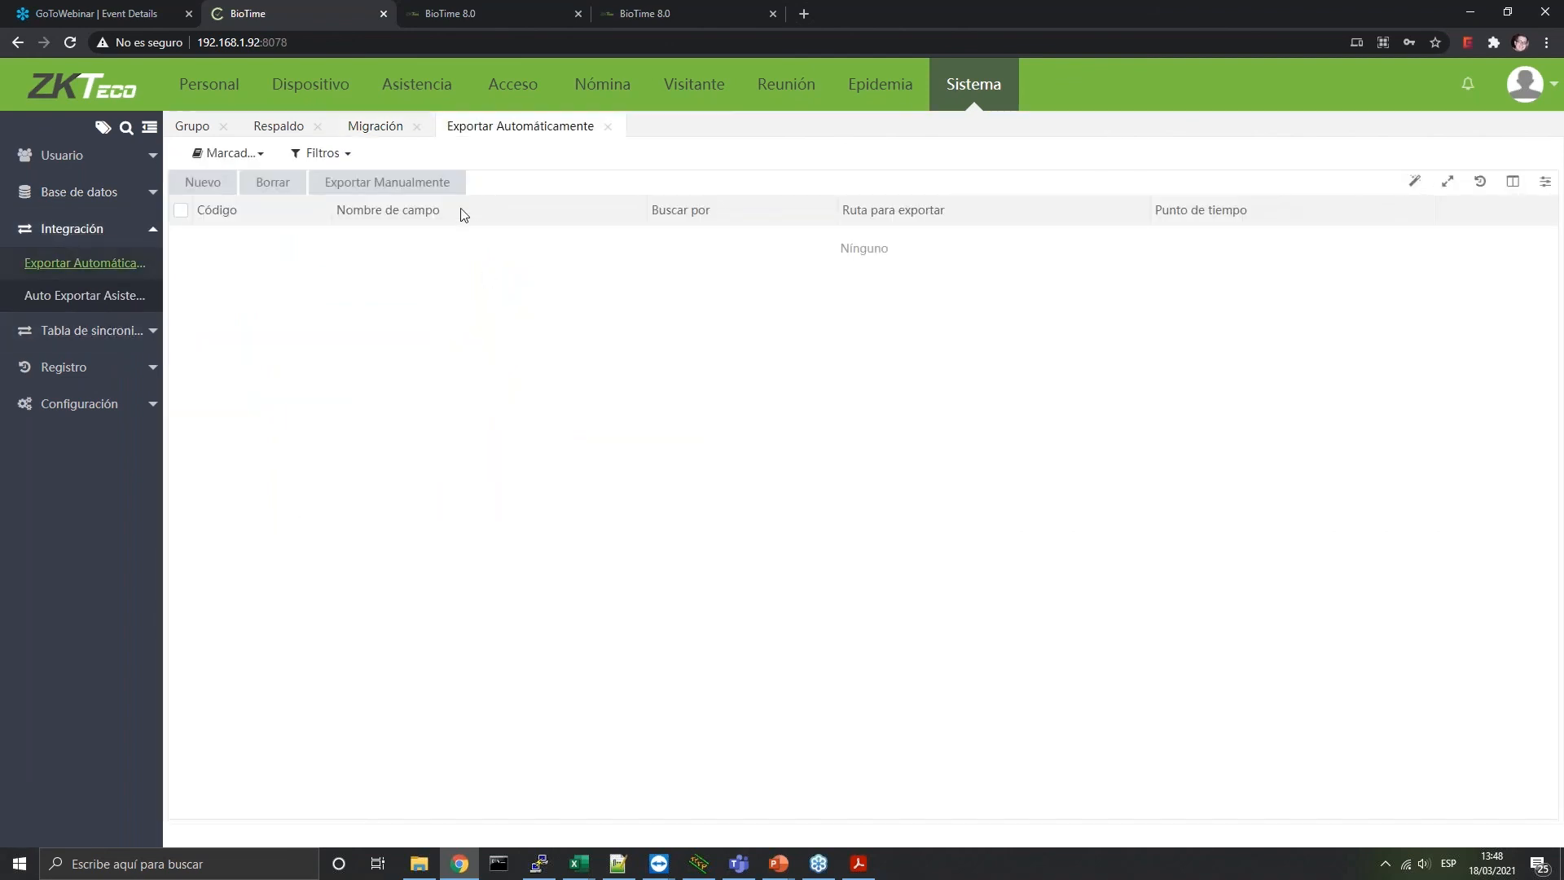
Discard a new automatic export form and go to the Auto Exportar Asistencia page
{"action": "left_click", "coordinate": [202, 182]}
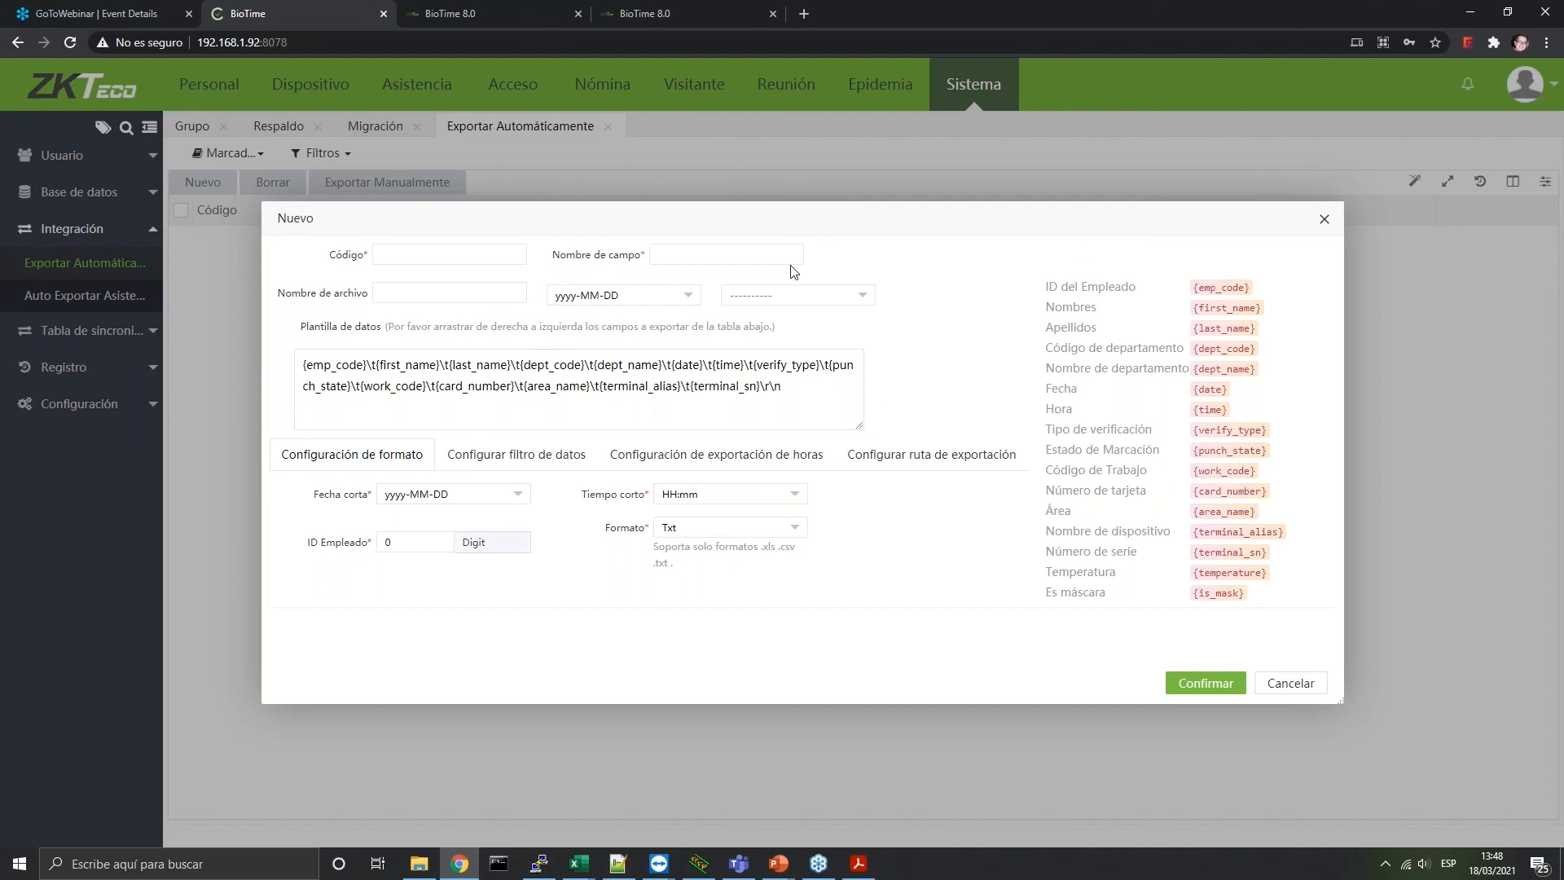
{"action": "left_click", "coordinate": [1293, 684]}
{"action": "left_click", "coordinate": [85, 297]}
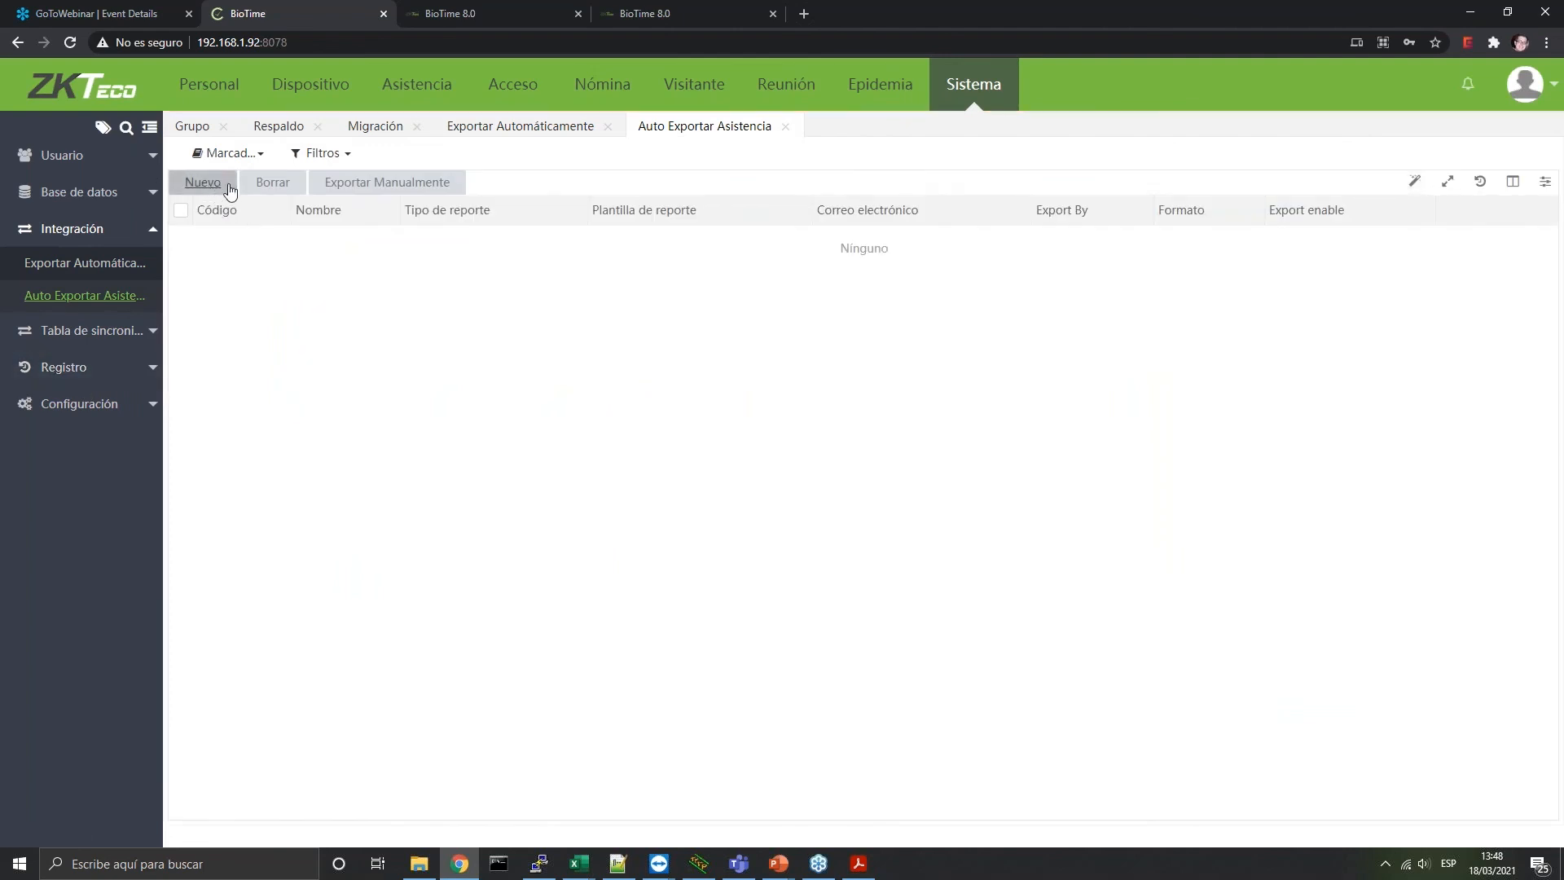
Review a new attendance export's report types, date formats and export path settings, then cancel
{"action": "left_click", "coordinate": [216, 183]}
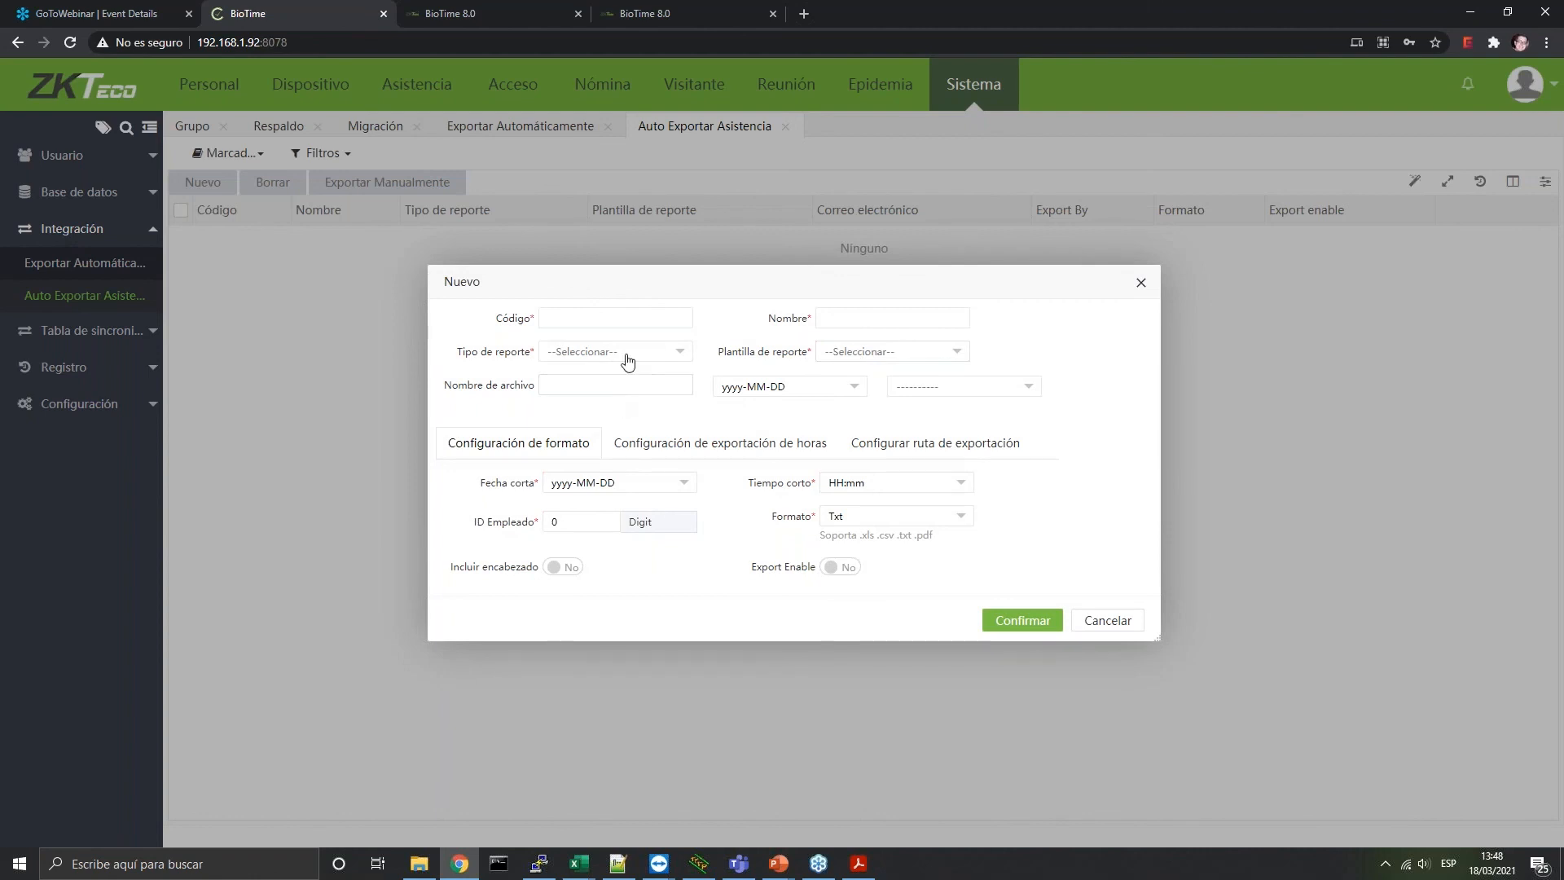
{"action": "left_click", "coordinate": [627, 361]}
{"action": "left_click", "coordinate": [825, 389]}
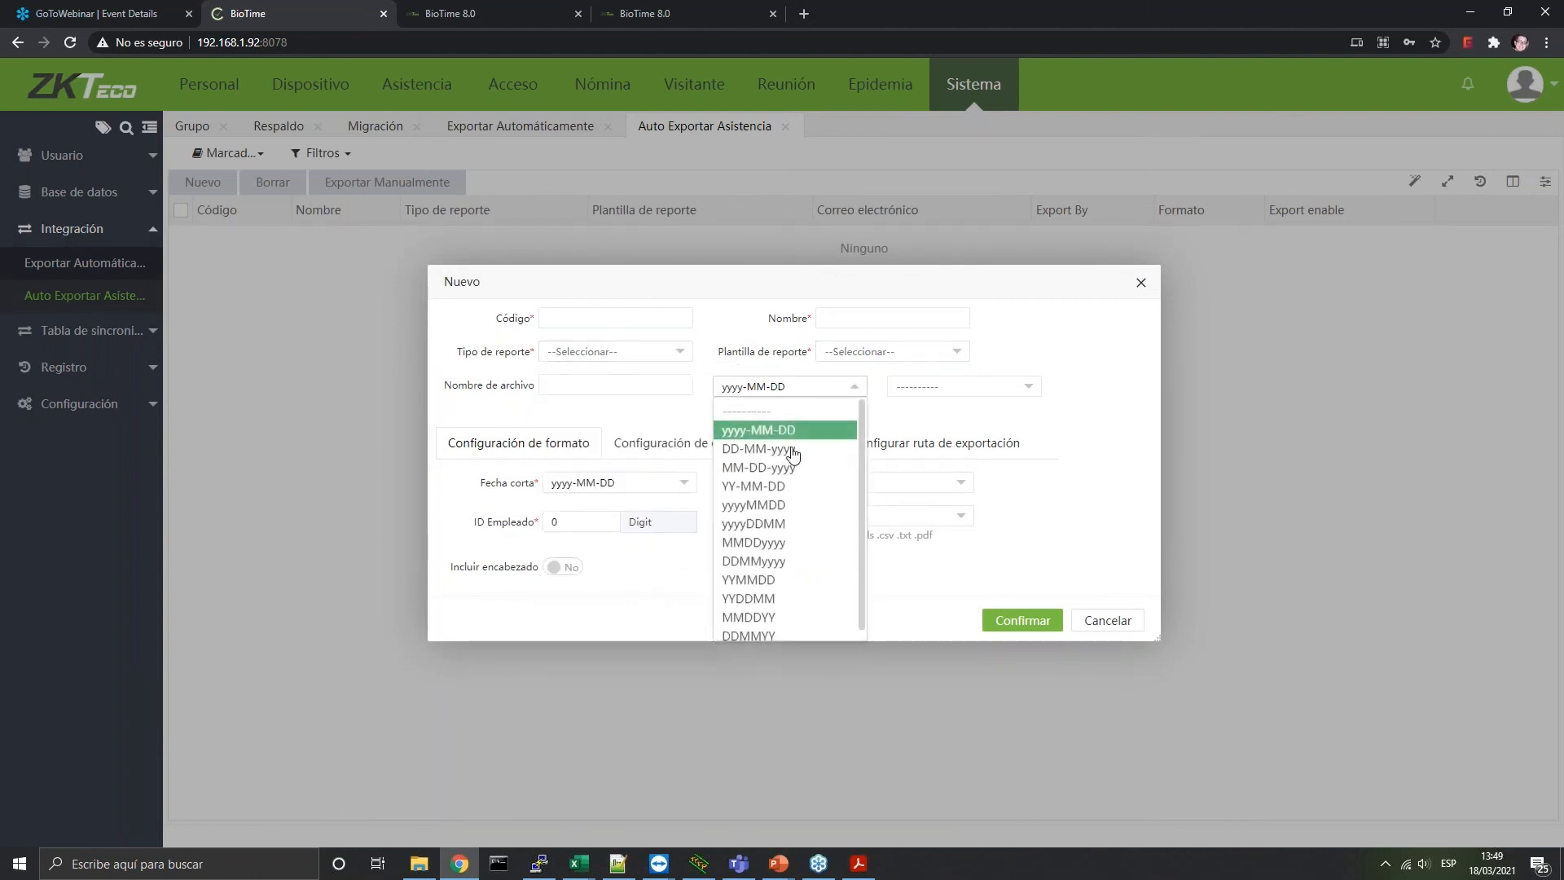
{"action": "left_click", "coordinate": [932, 444]}
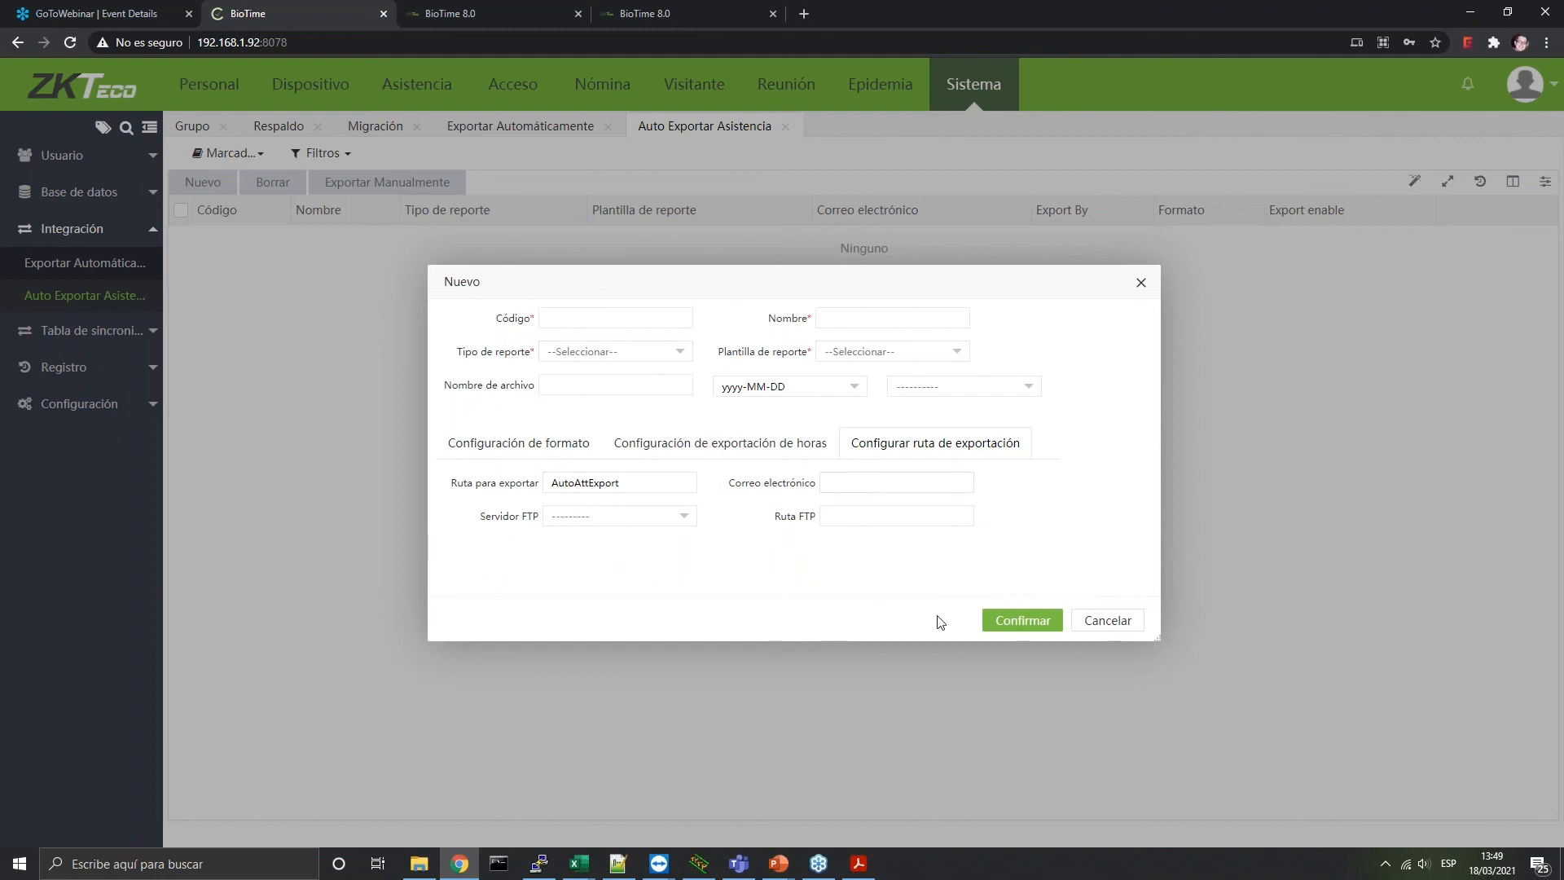
{"action": "left_click", "coordinate": [1097, 619]}
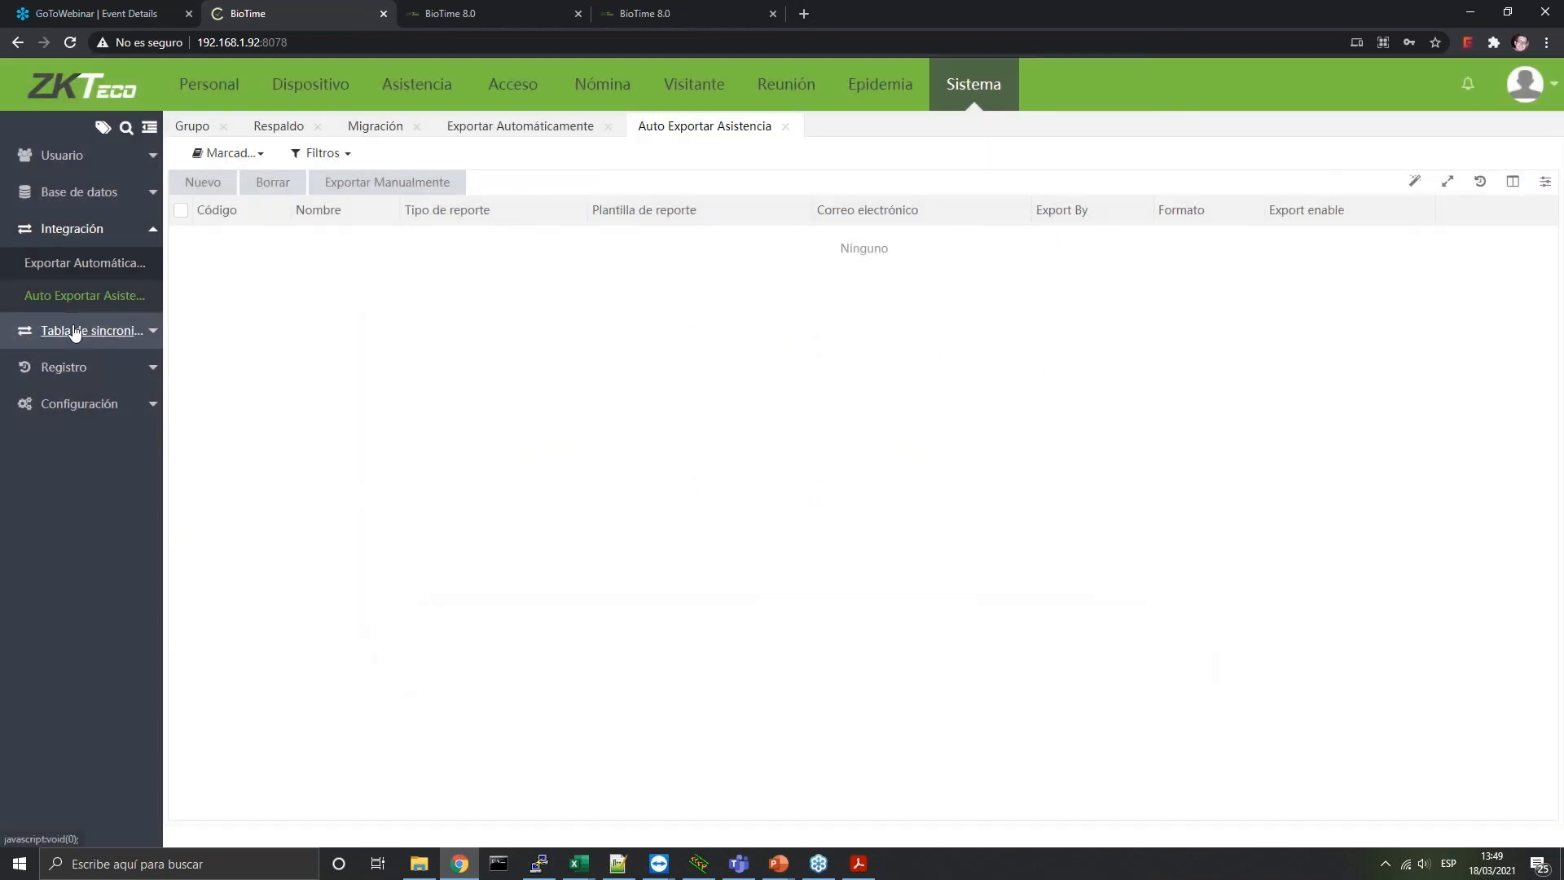
{"action": "left_click", "coordinate": [85, 330]}
Open the Departamento, Posición, Área and Empleado sync tables
{"action": "left_click", "coordinate": [65, 302]}
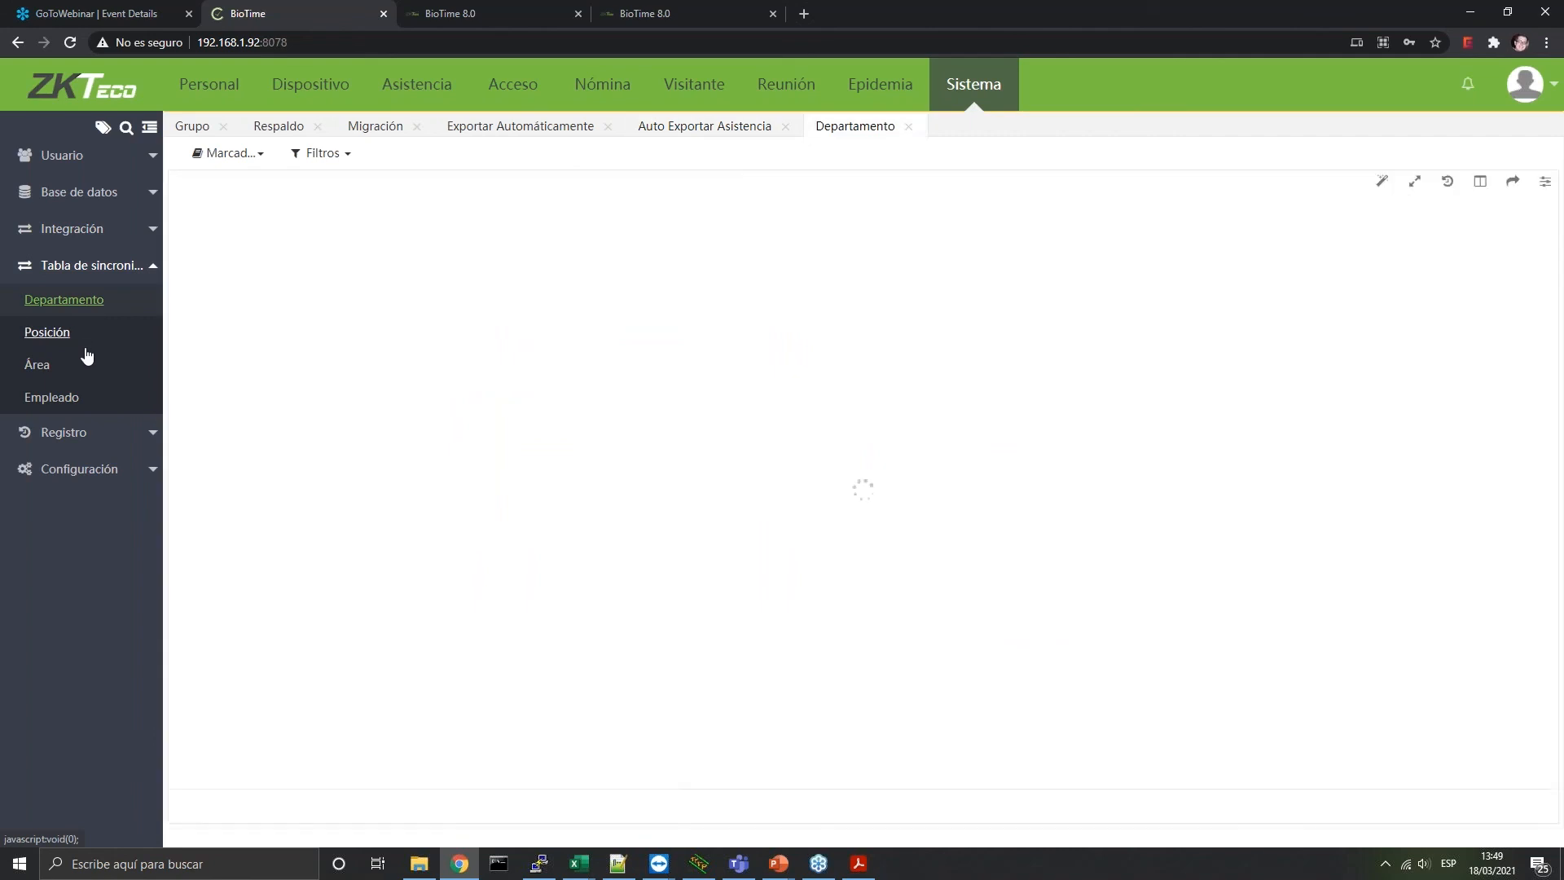
{"action": "left_click", "coordinate": [67, 335]}
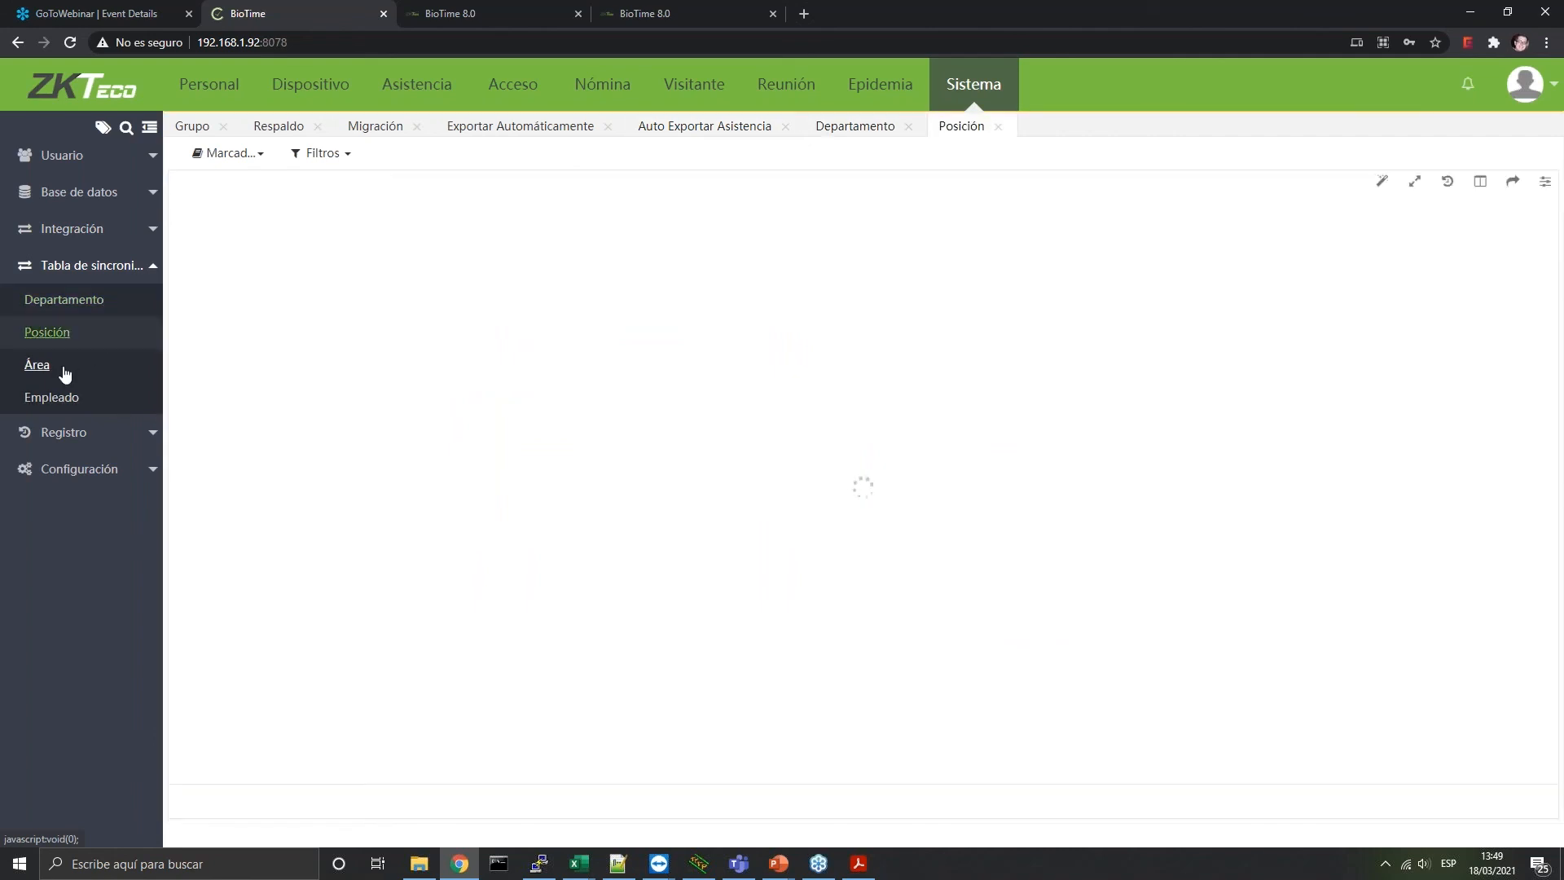
{"action": "left_click", "coordinate": [37, 368]}
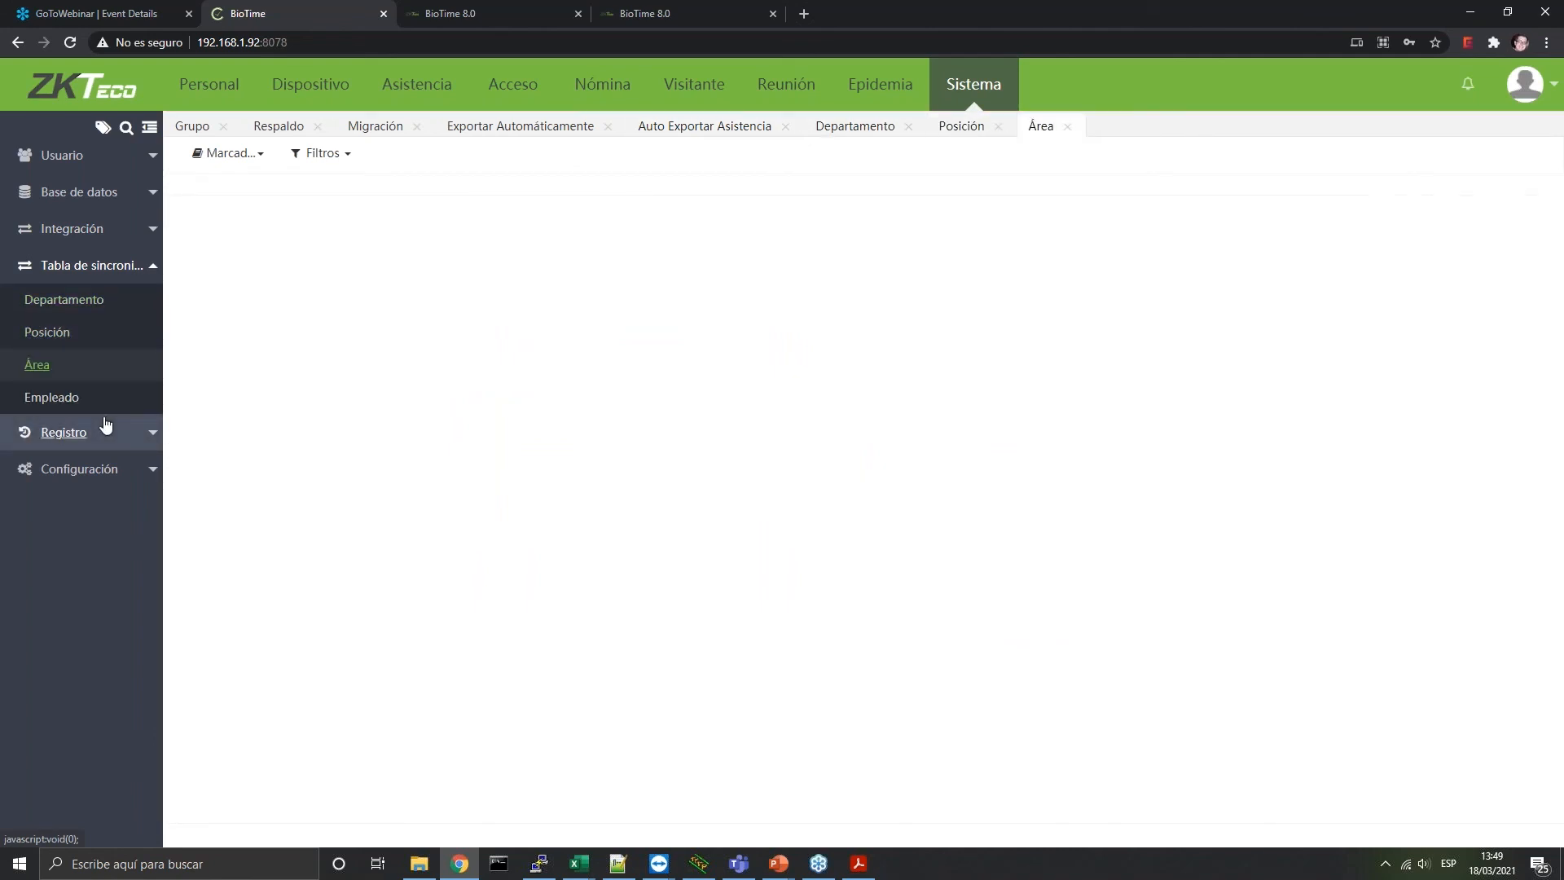
{"action": "left_click", "coordinate": [82, 396]}
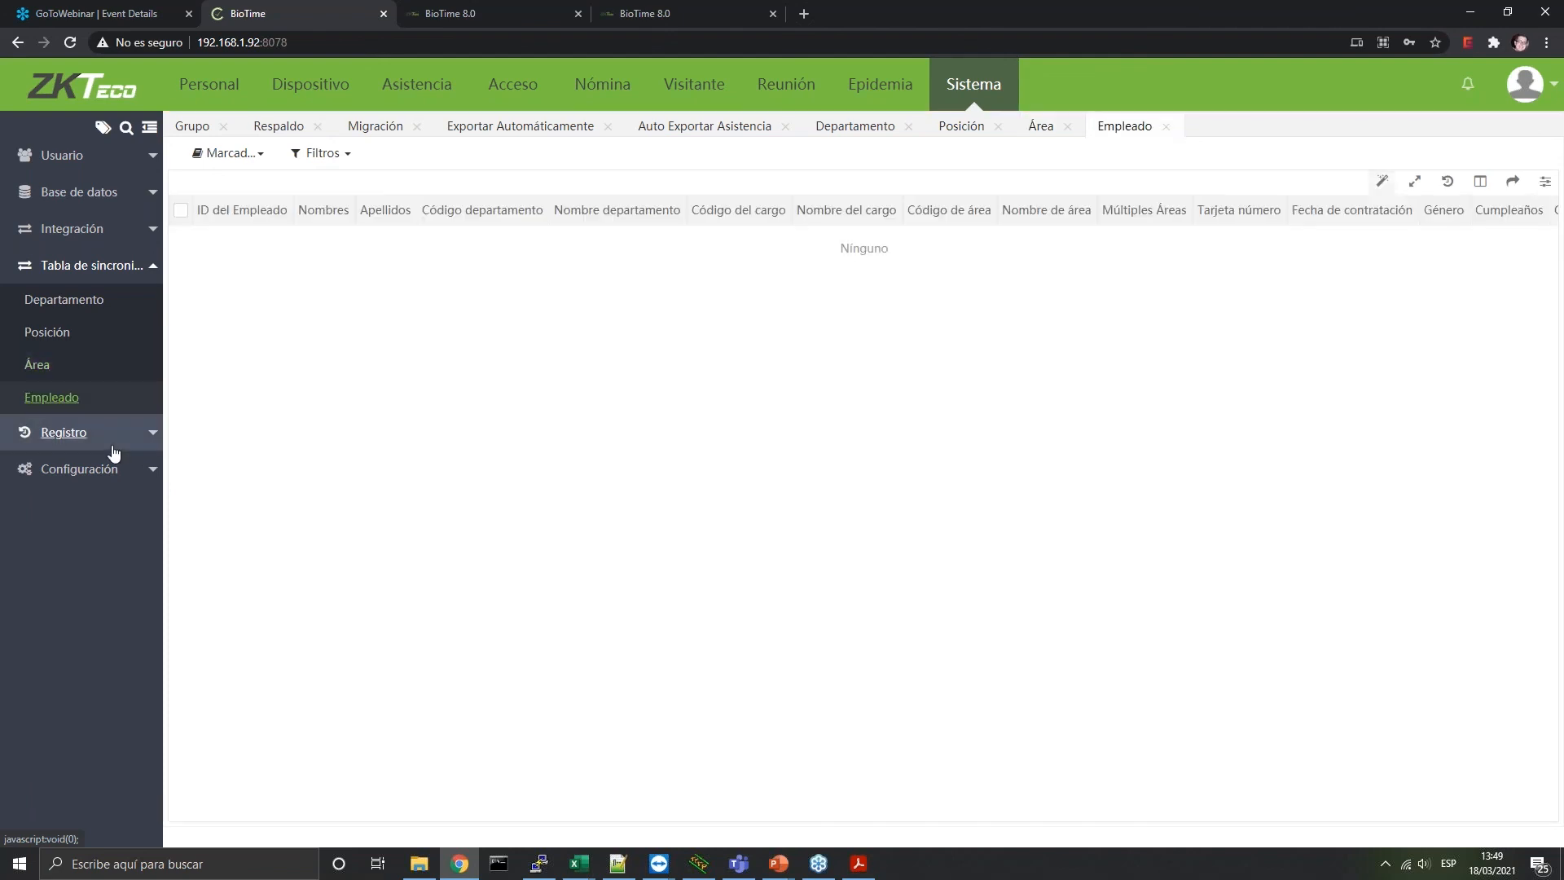
{"action": "left_click", "coordinate": [87, 442]}
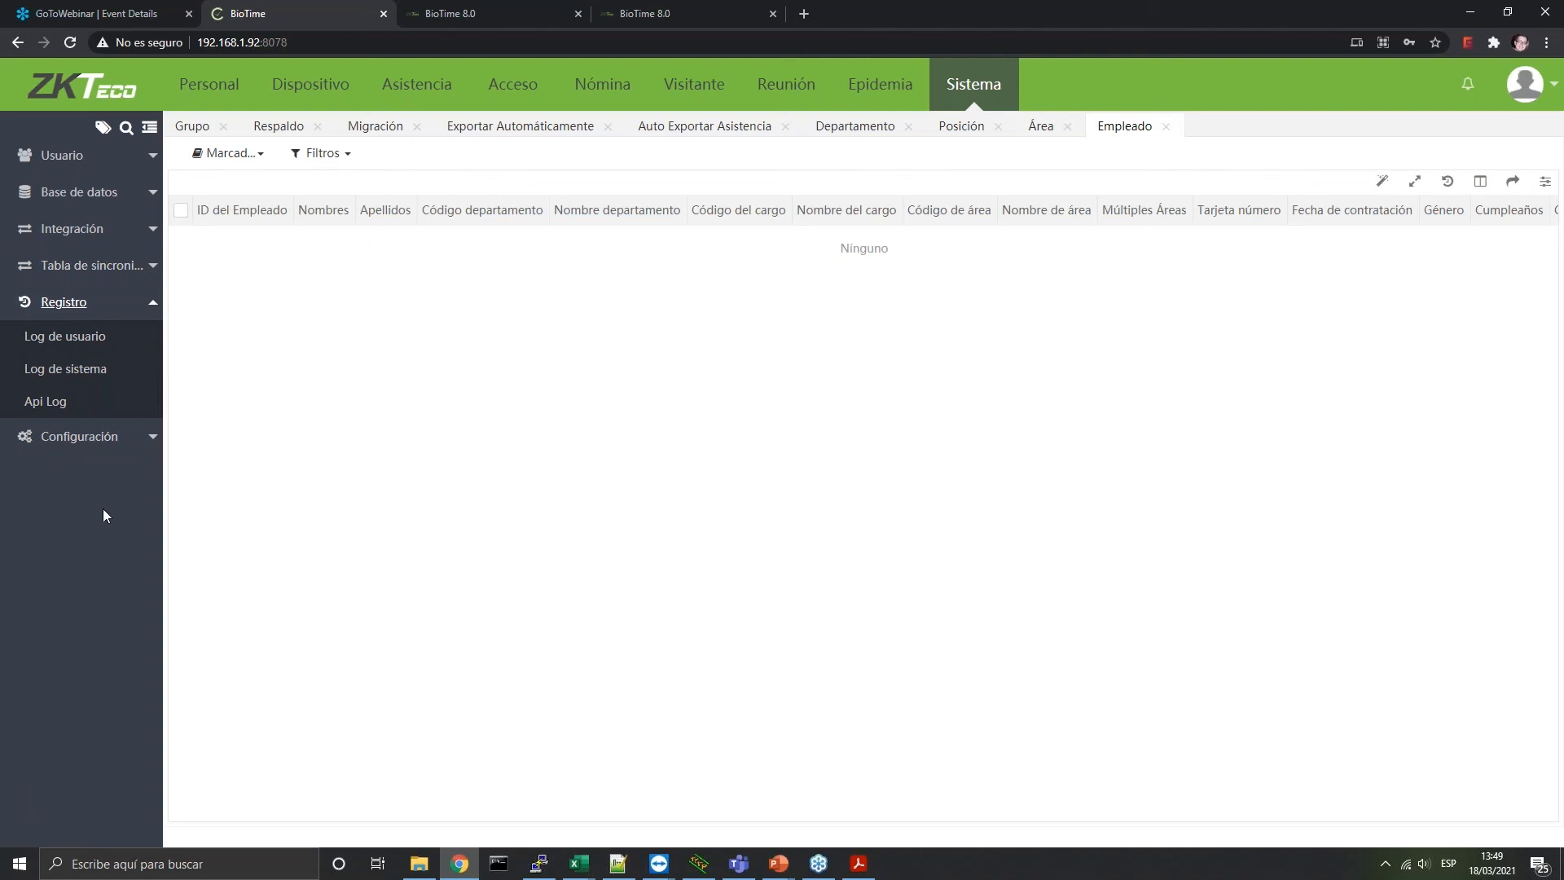
Review the company, e-mail server, SMTP account and e-mail template settings
{"action": "left_click", "coordinate": [69, 438]}
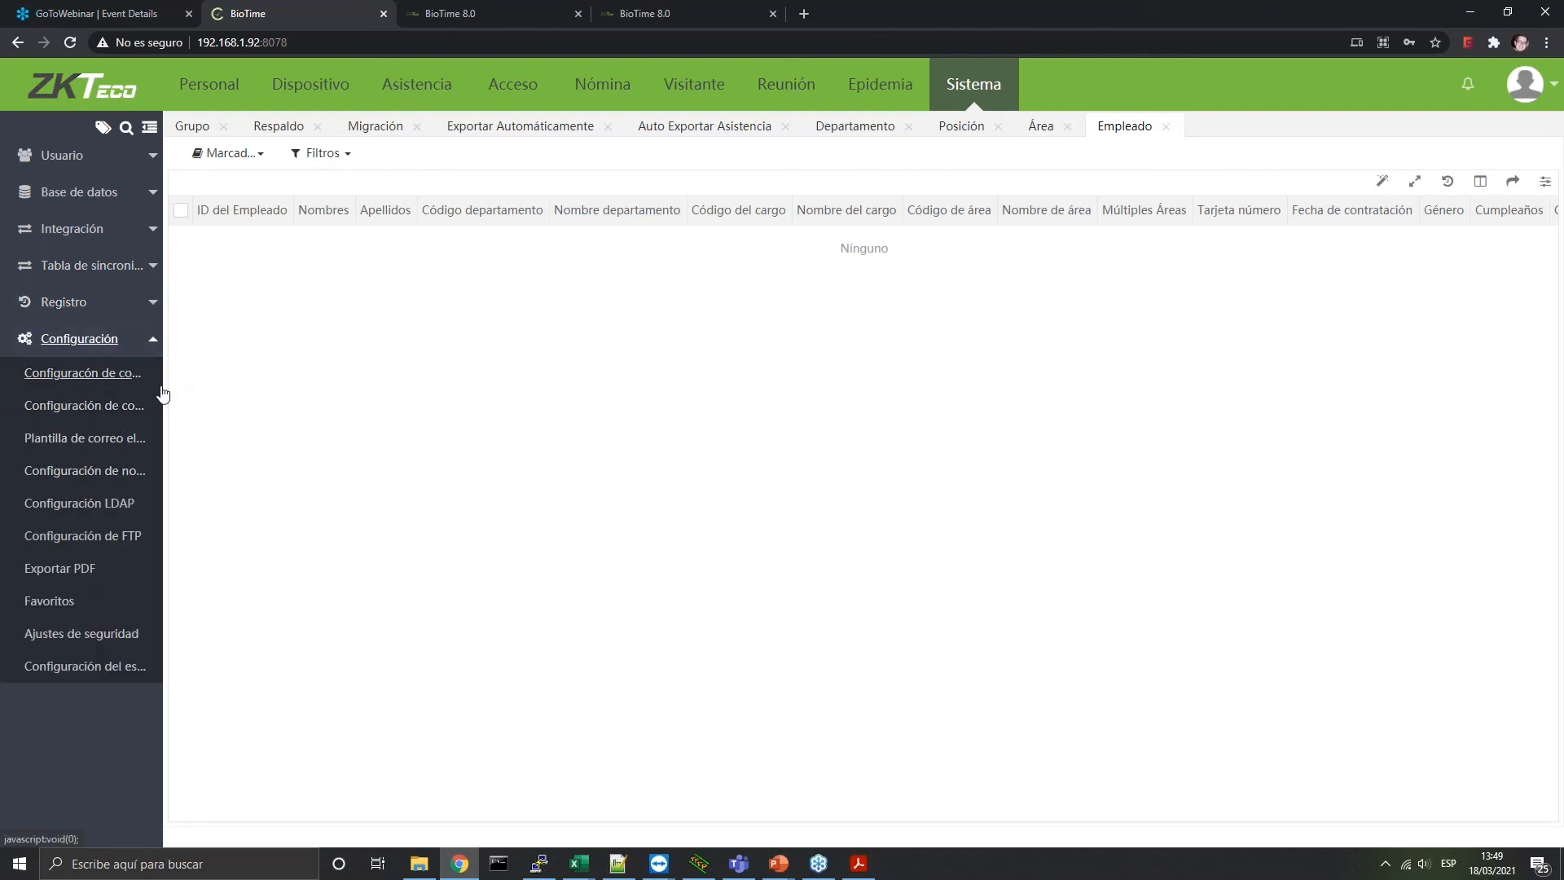
{"action": "left_click", "coordinate": [101, 378]}
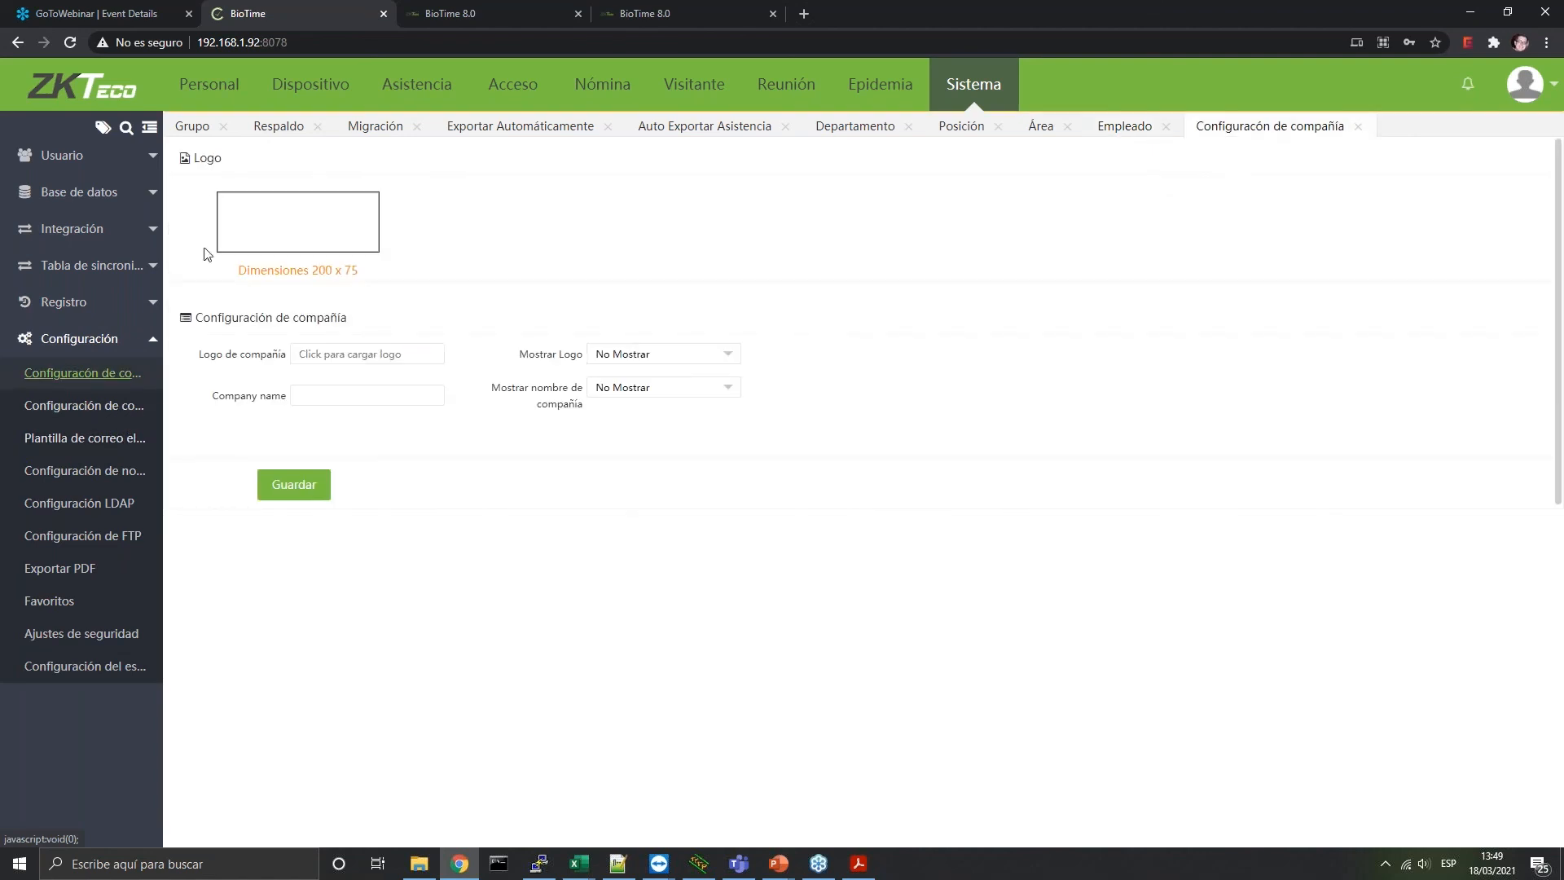
{"action": "left_click", "coordinate": [96, 444]}
{"action": "left_click", "coordinate": [112, 407]}
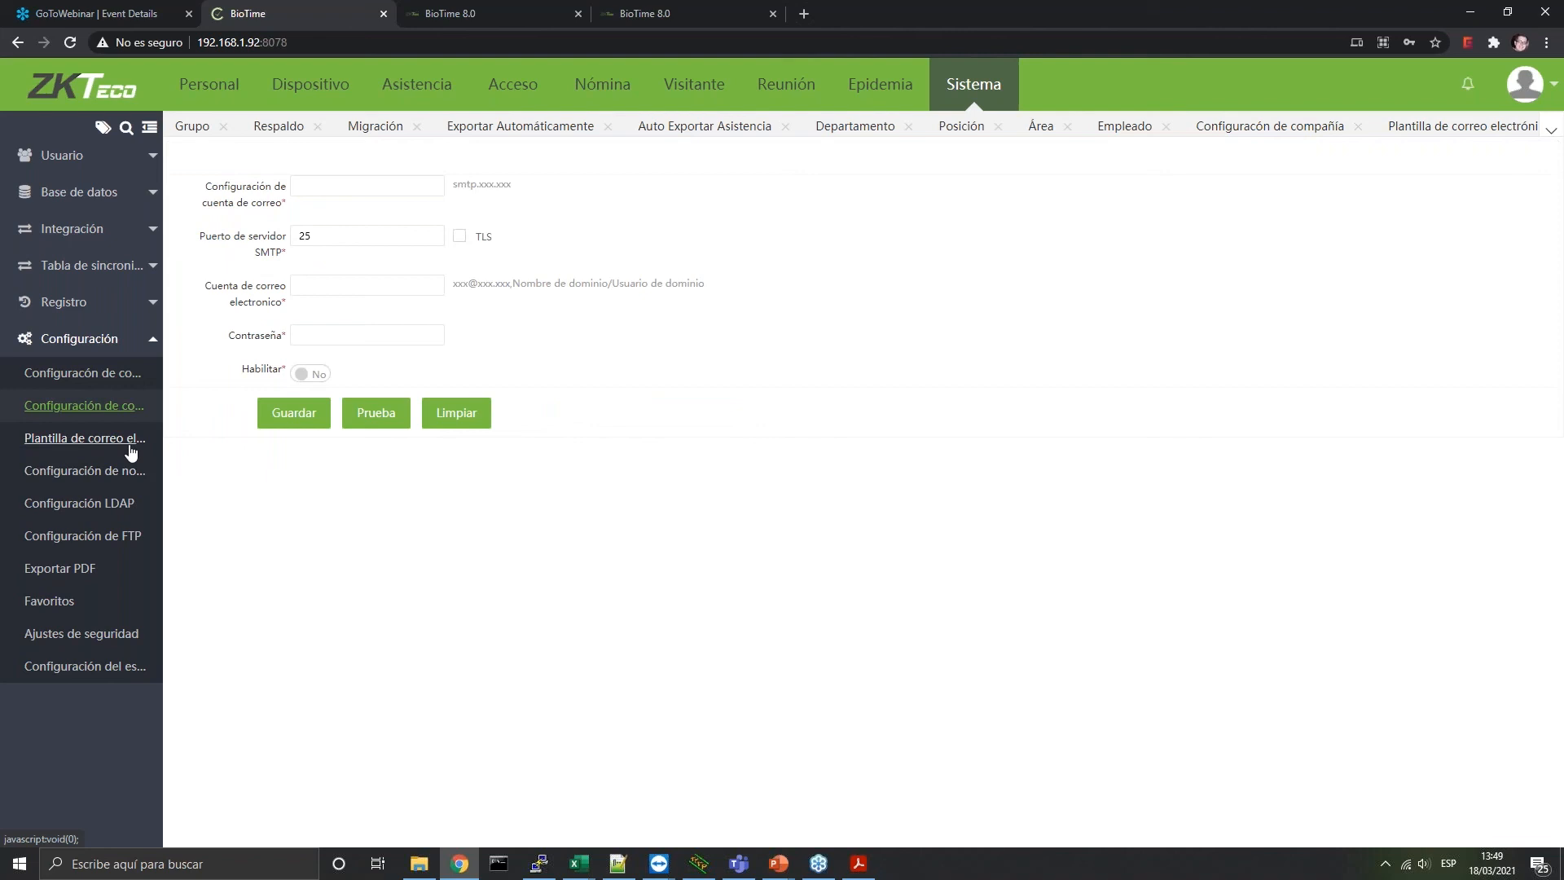
{"action": "left_click", "coordinate": [108, 444]}
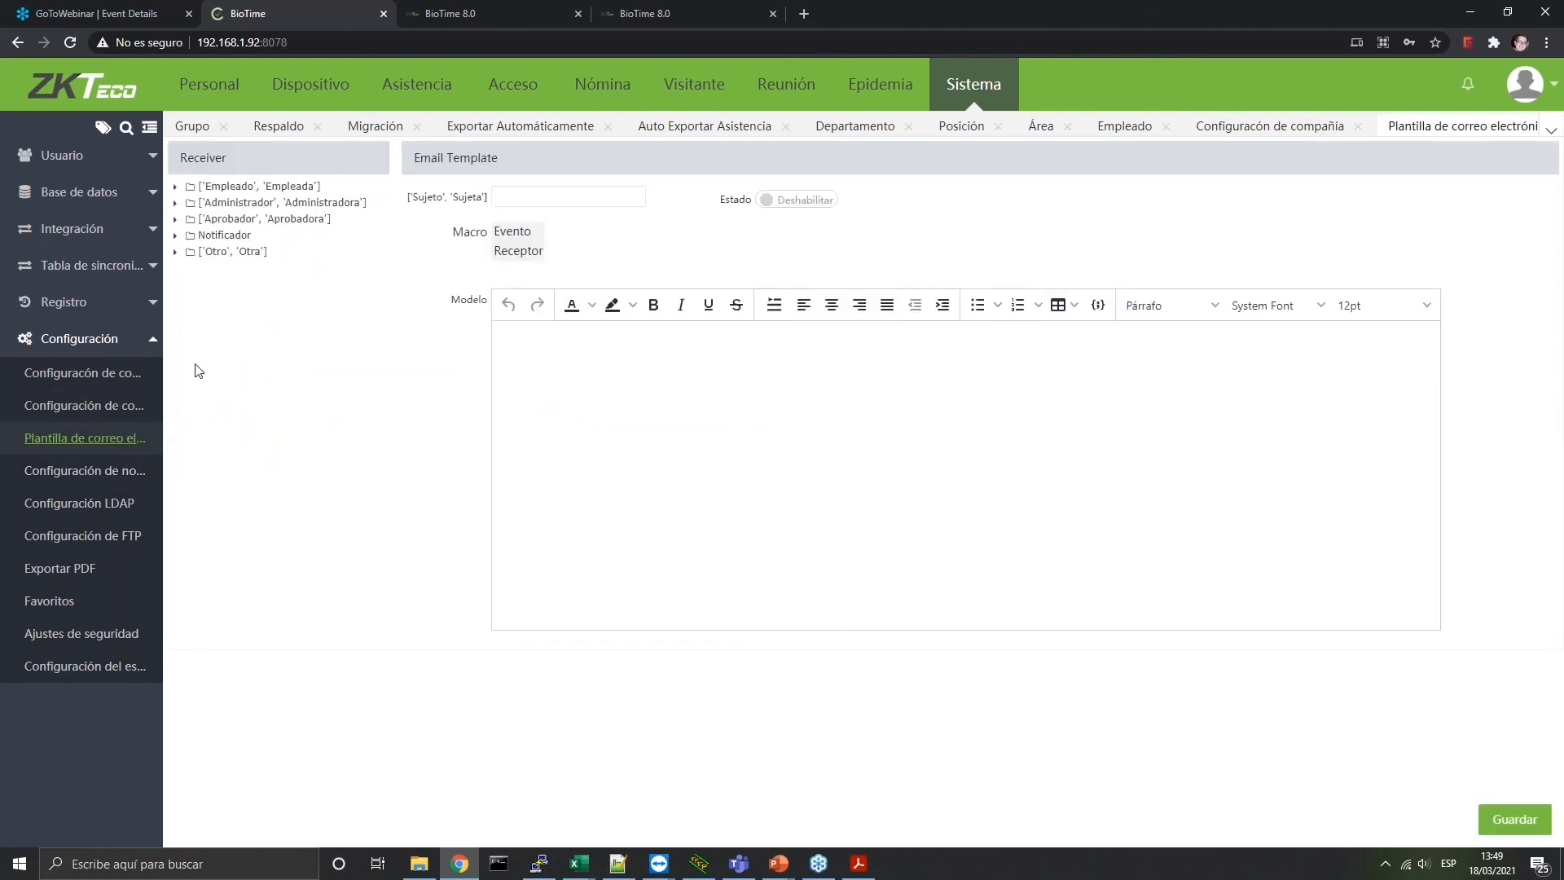
View the notification settings and the punch-state key table (Entrada through Salida Hora Extra)
{"action": "left_click", "coordinate": [141, 470]}
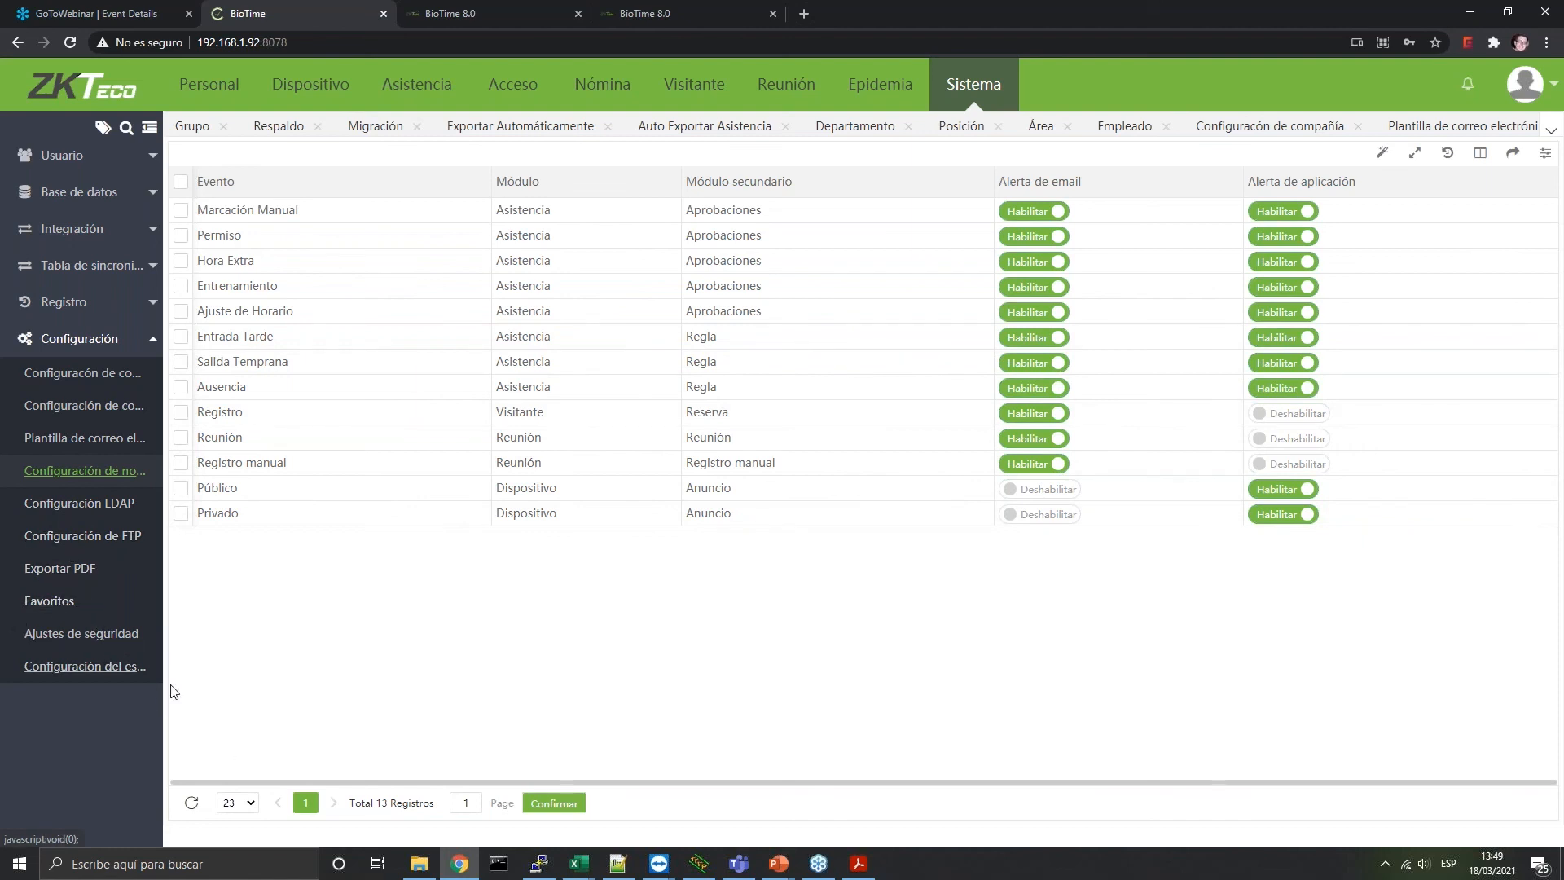
{"action": "left_click", "coordinate": [128, 668]}
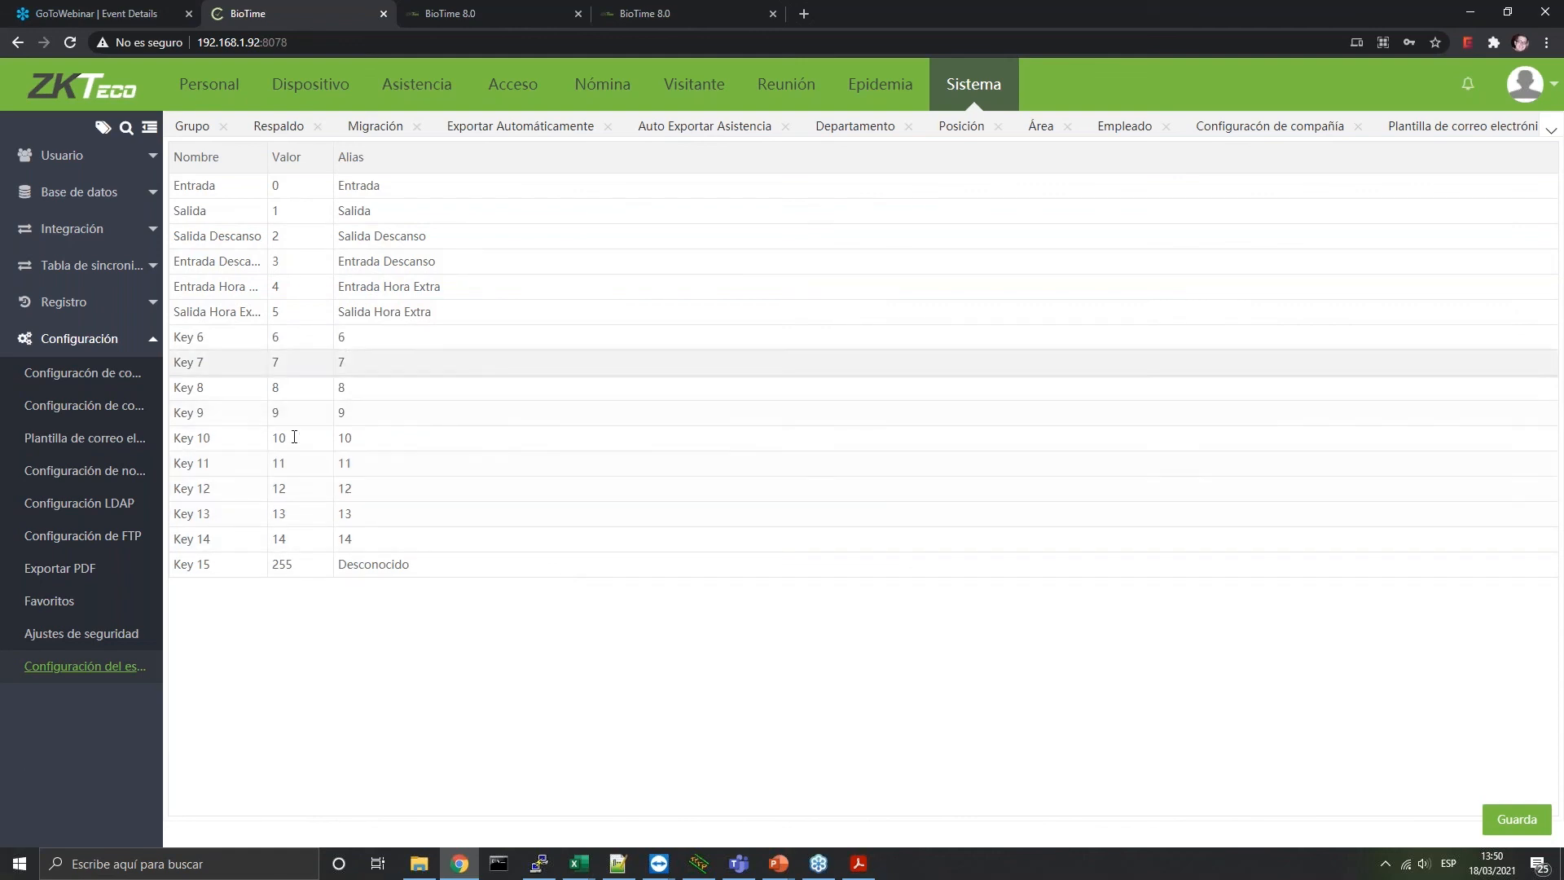
{"action": "left_click", "coordinate": [114, 340]}
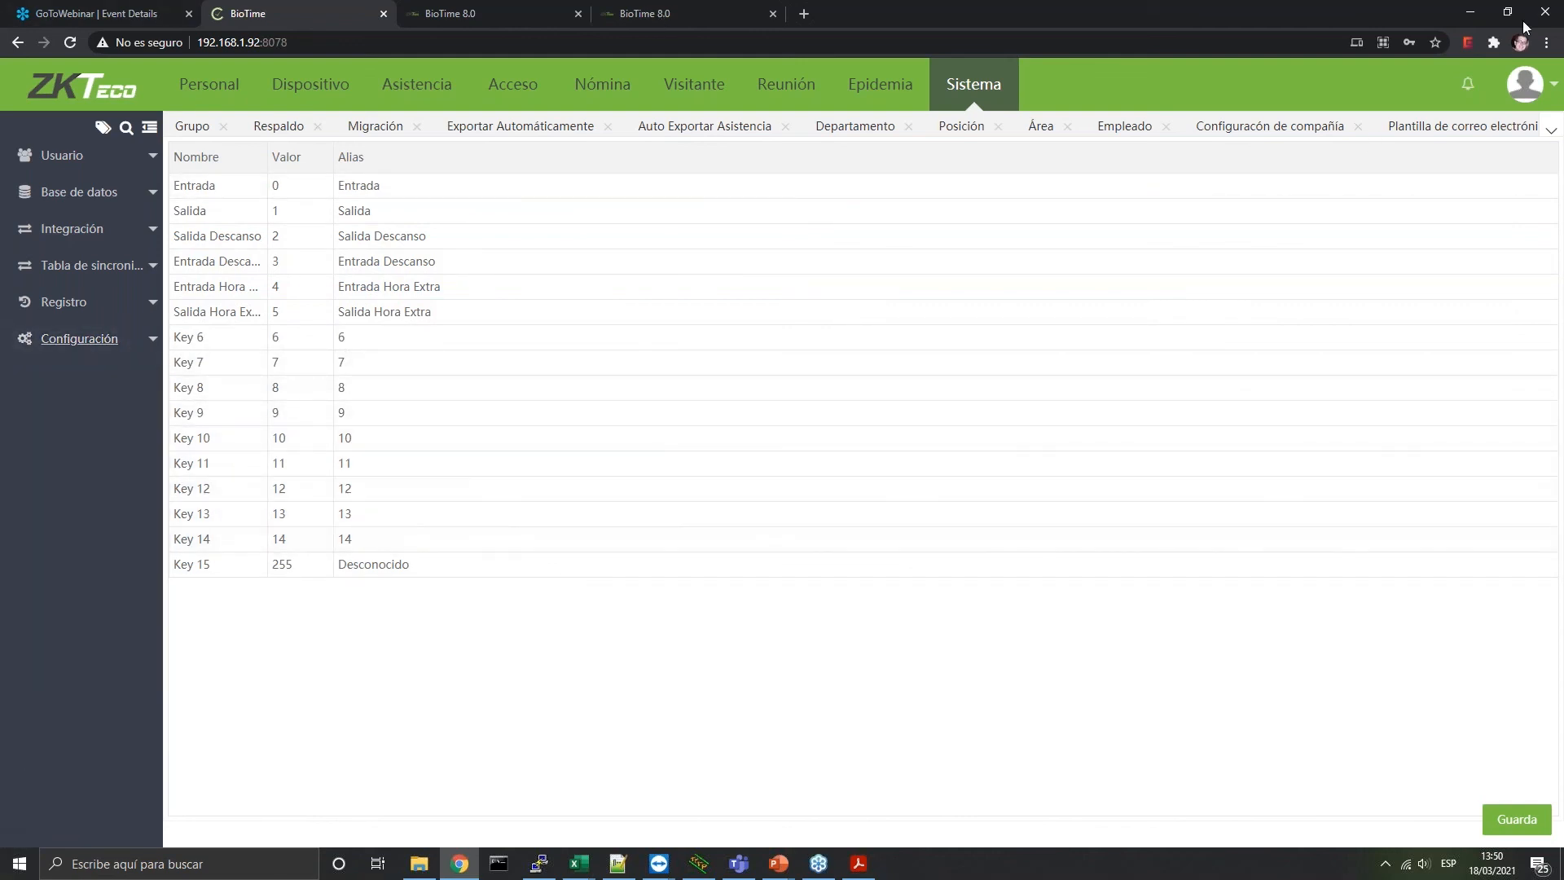
{"action": "left_click", "coordinate": [1539, 89]}
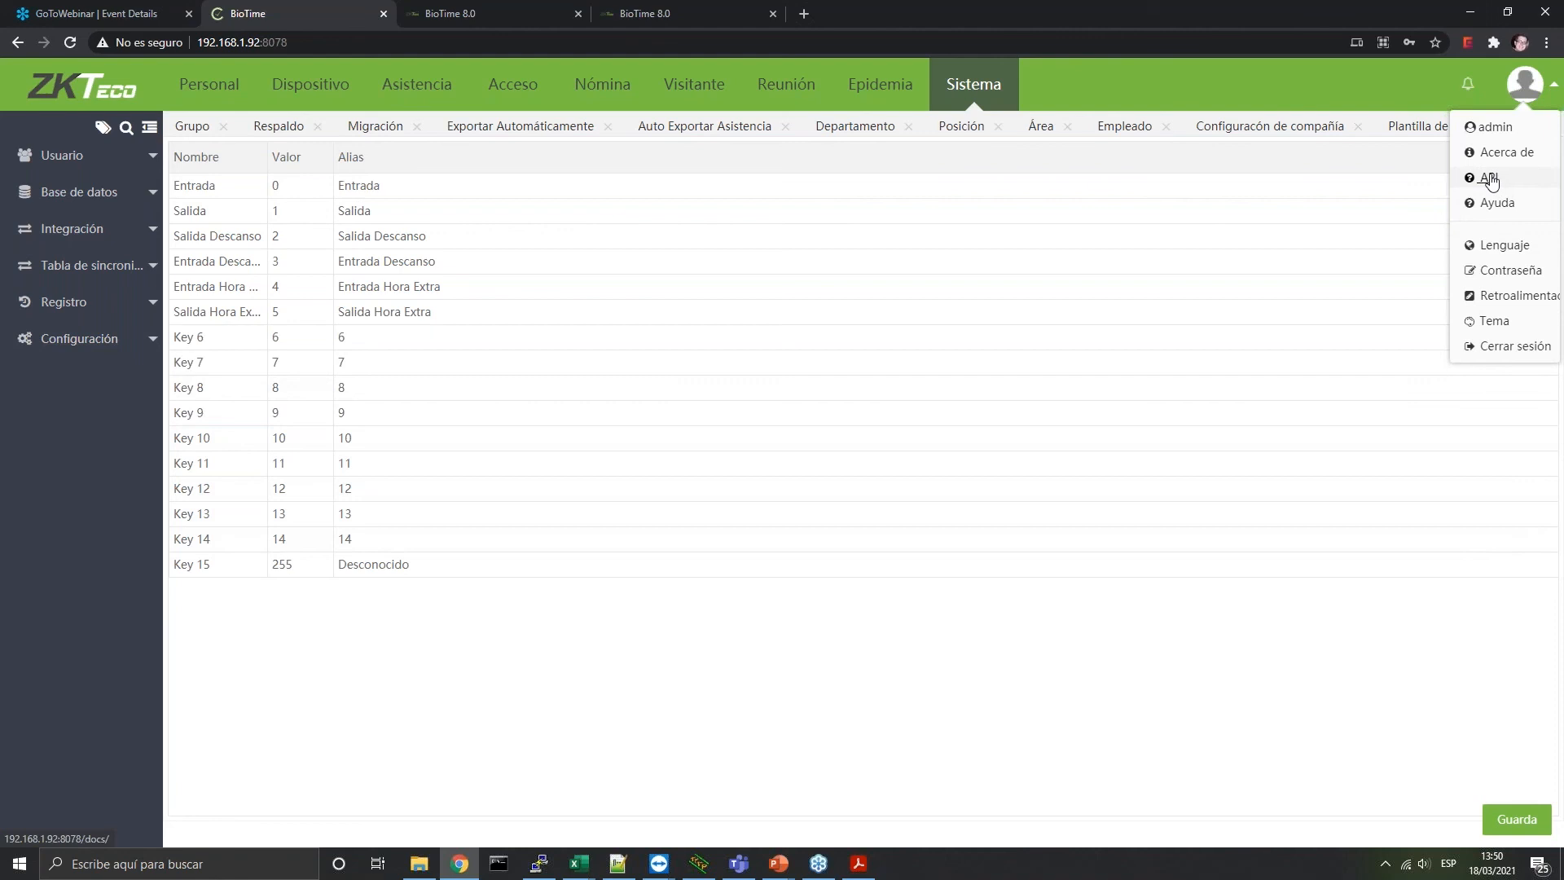
Open the API documentation, Get Started overview and the BioTime8.0 drf api docs
{"action": "left_click", "coordinate": [1487, 183]}
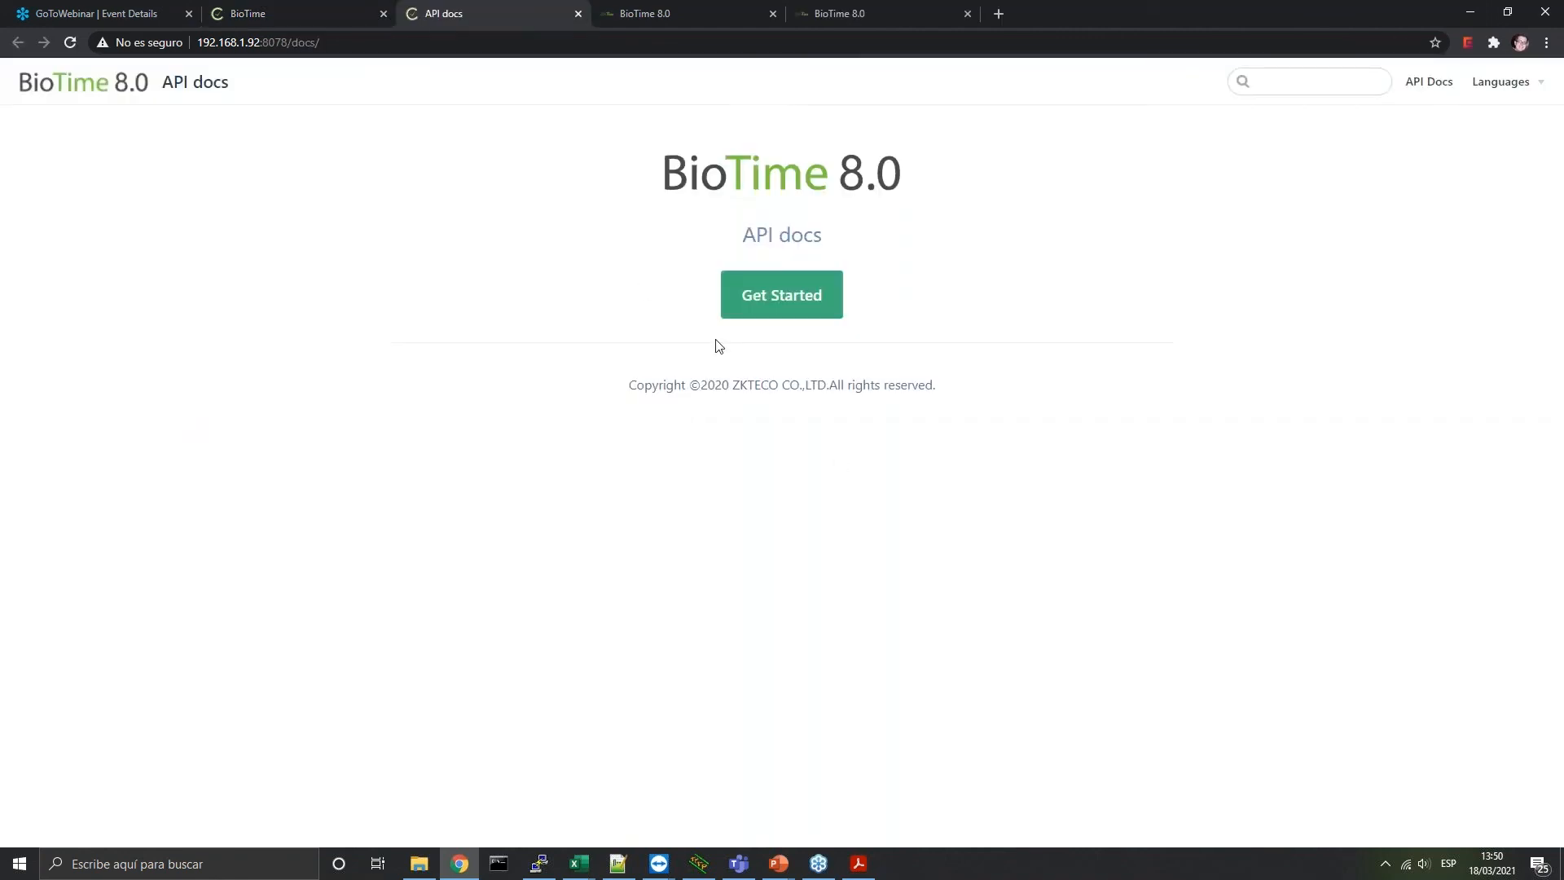
{"action": "left_click", "coordinate": [786, 297]}
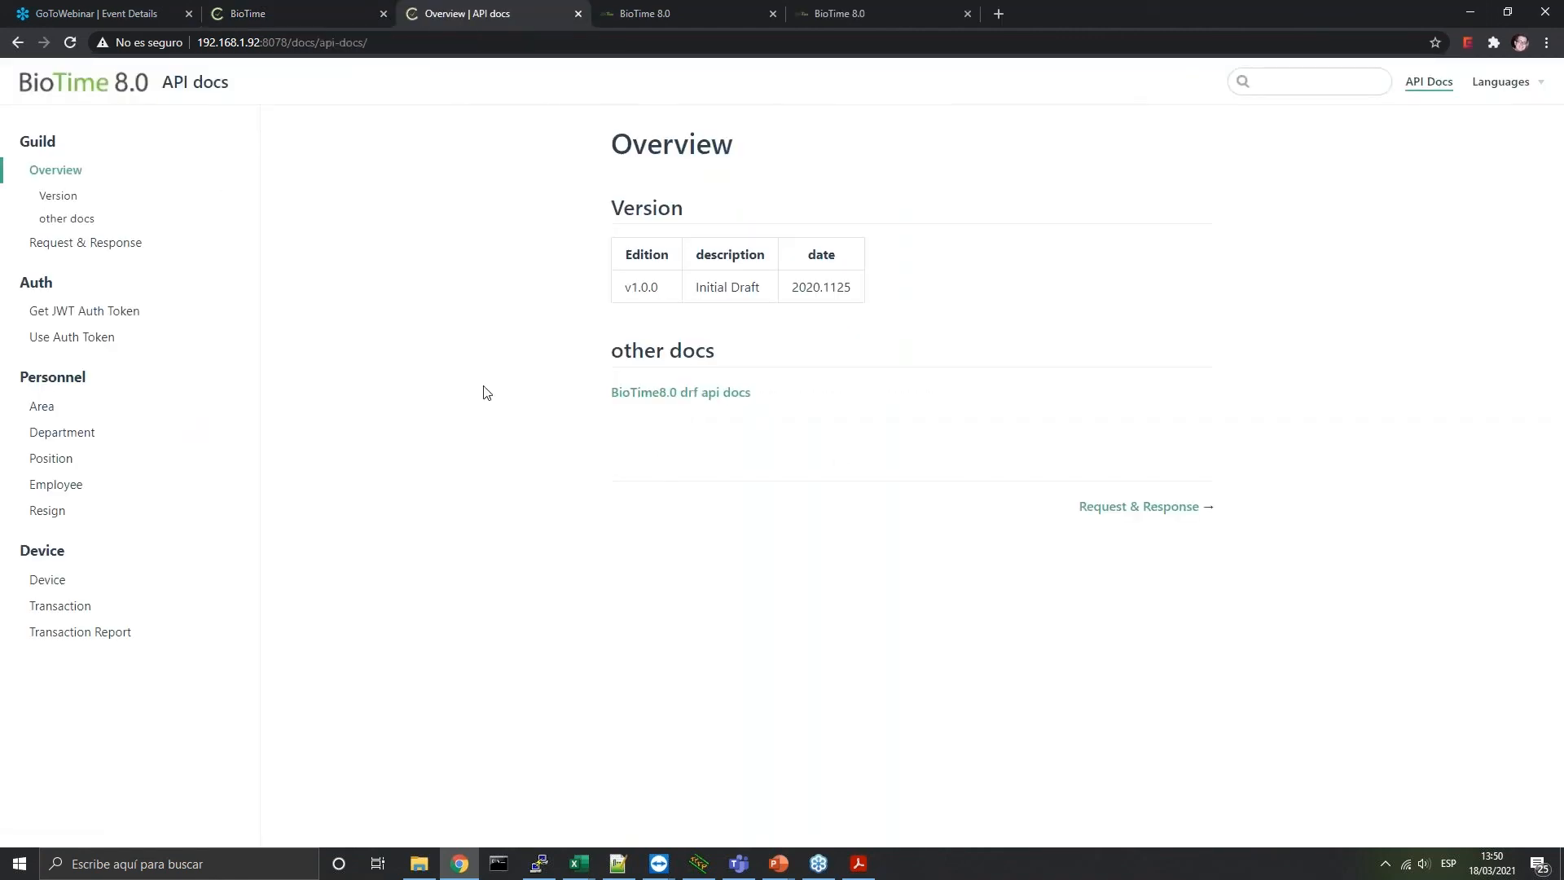
{"action": "left_click", "coordinate": [674, 392]}
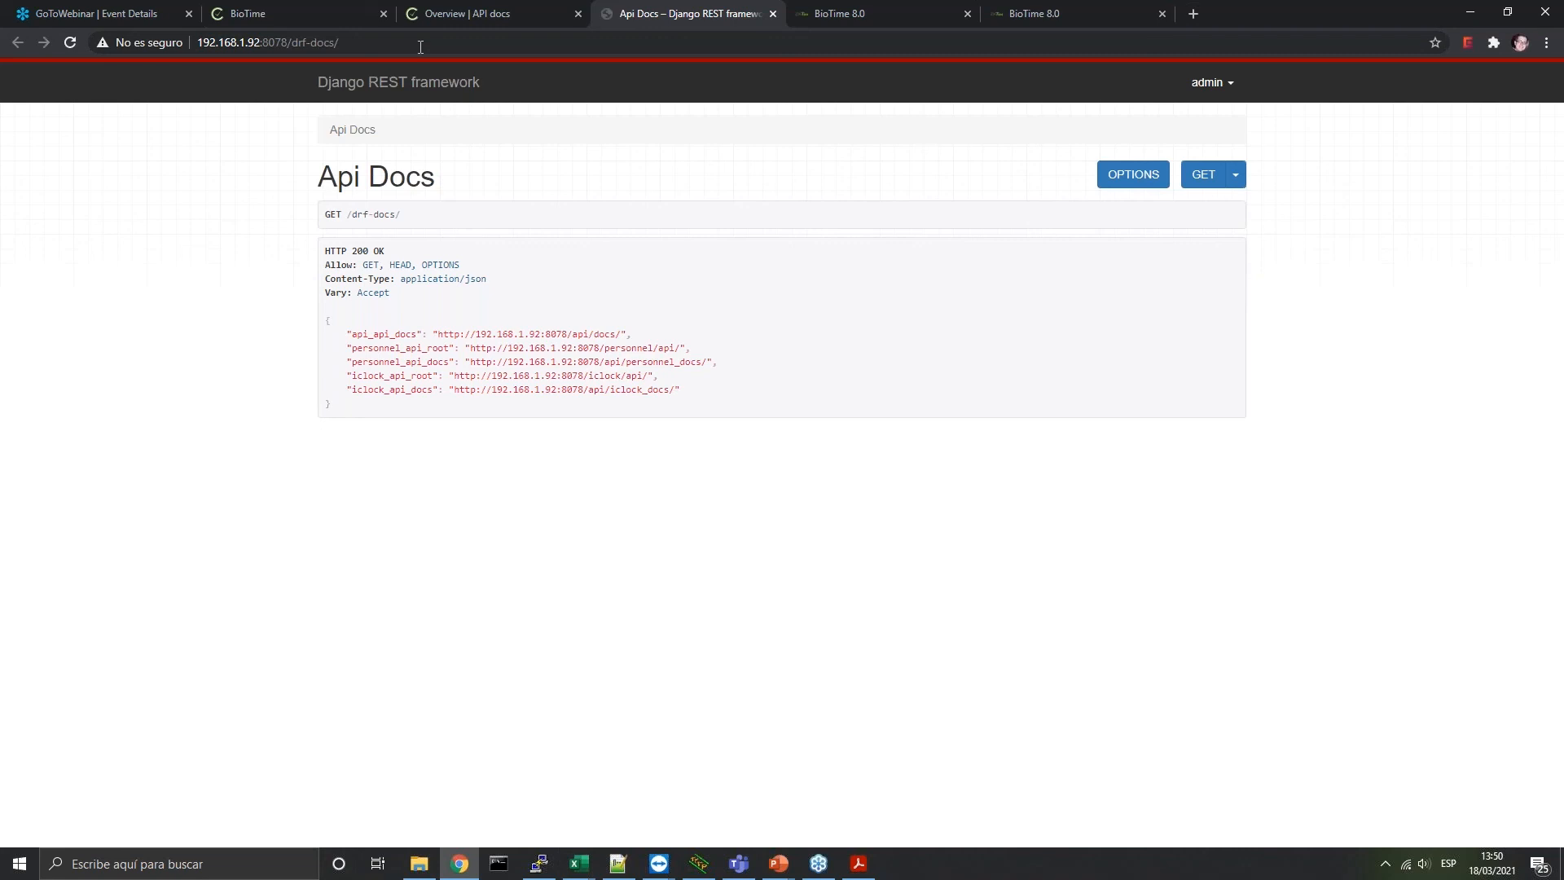
Return to BioTime, minimise Chrome and close PuTTY to show presentation slide 31
{"action": "left_click", "coordinate": [284, 8]}
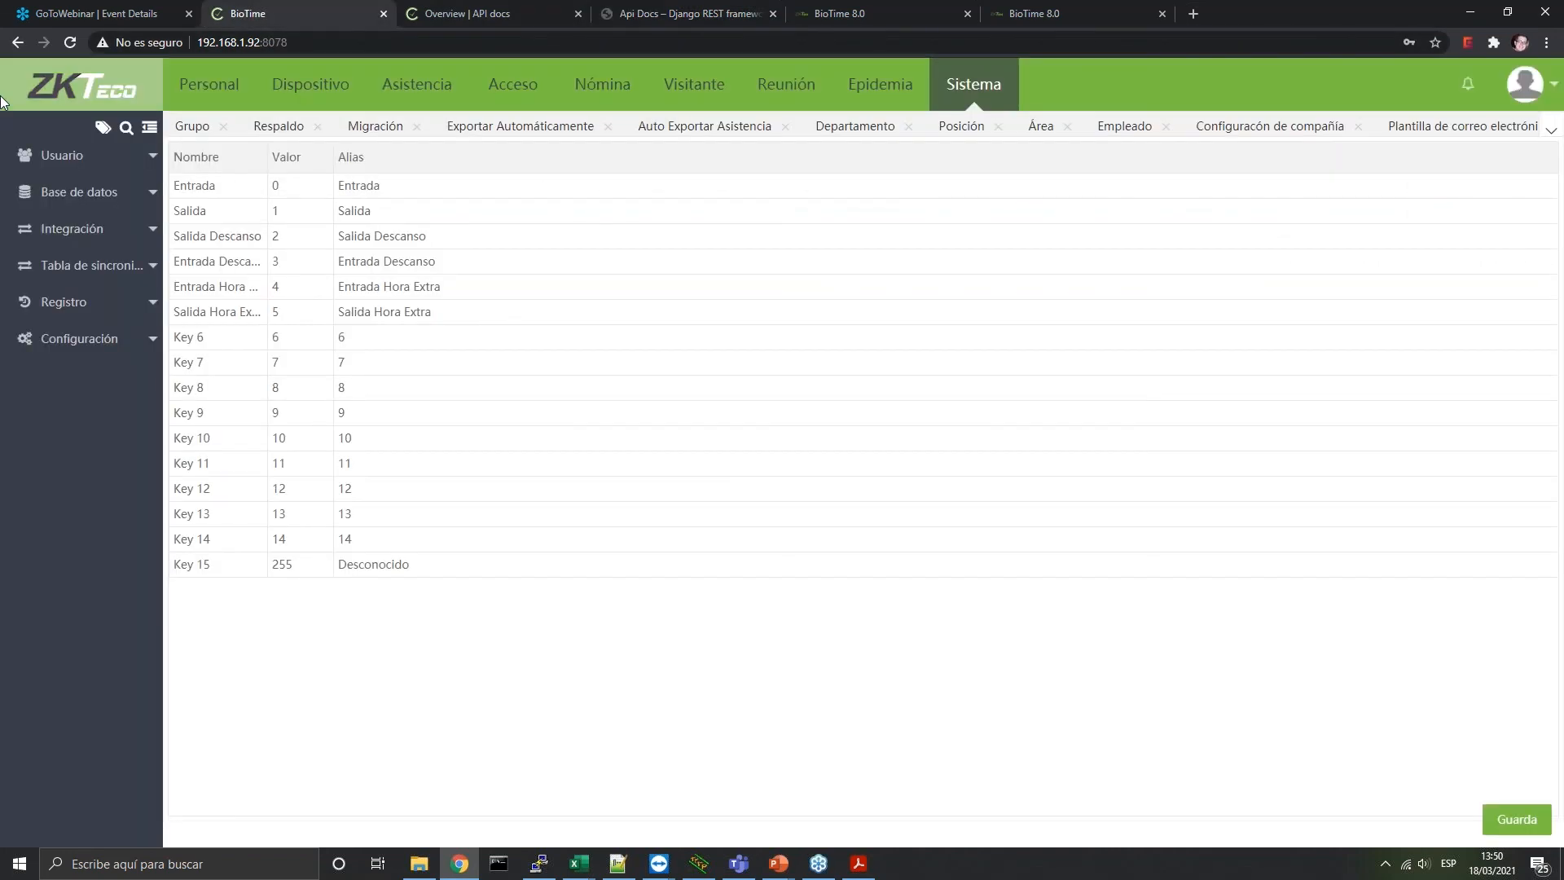
{"action": "left_click", "coordinate": [1470, 13]}
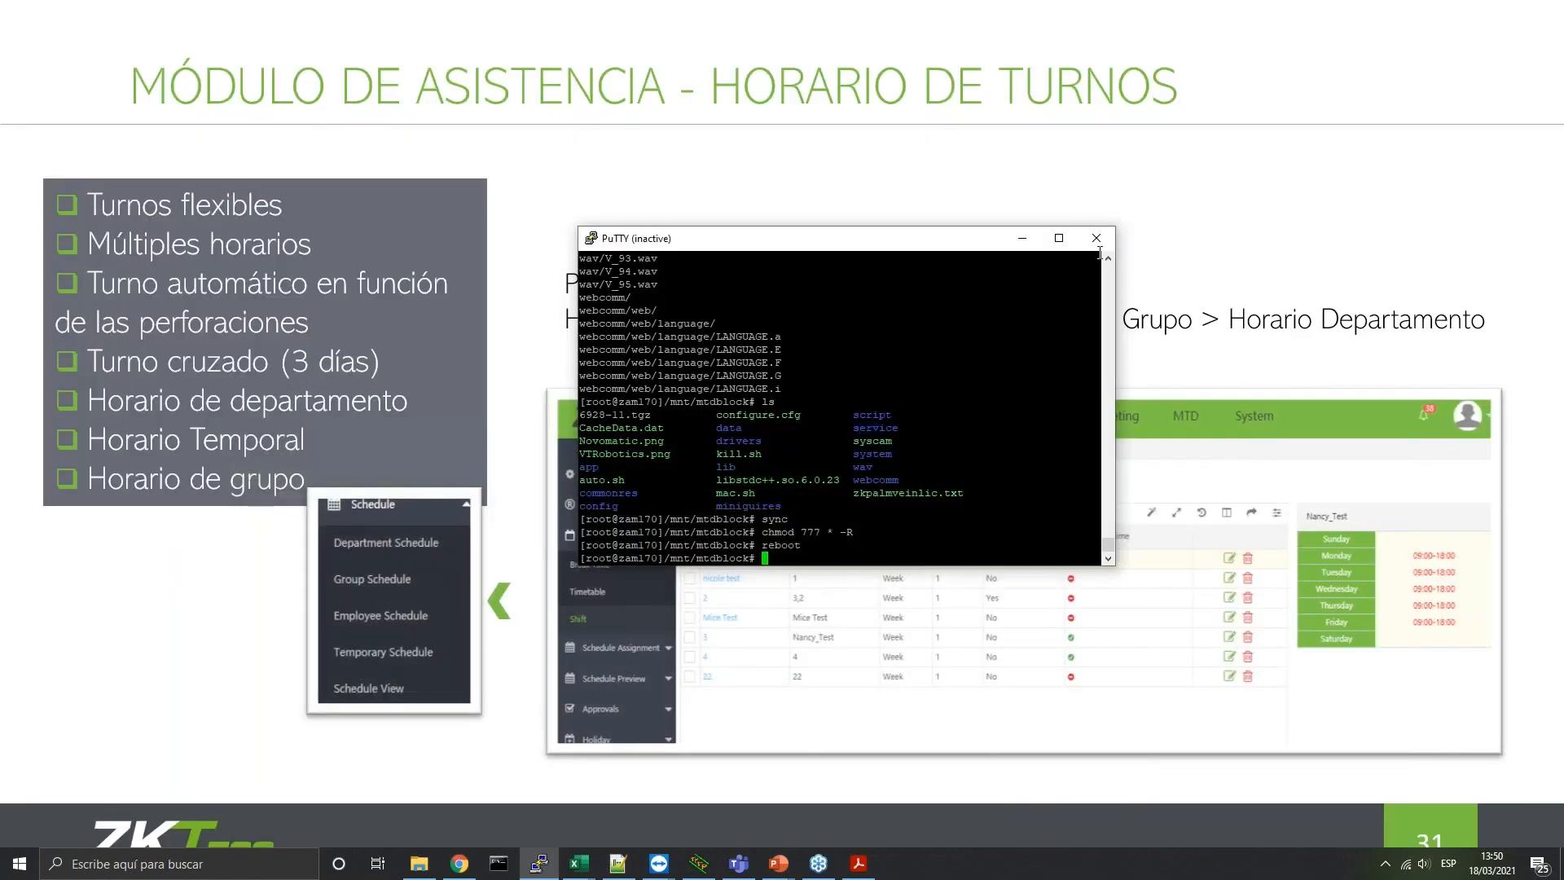
{"action": "left_click", "coordinate": [1101, 239]}
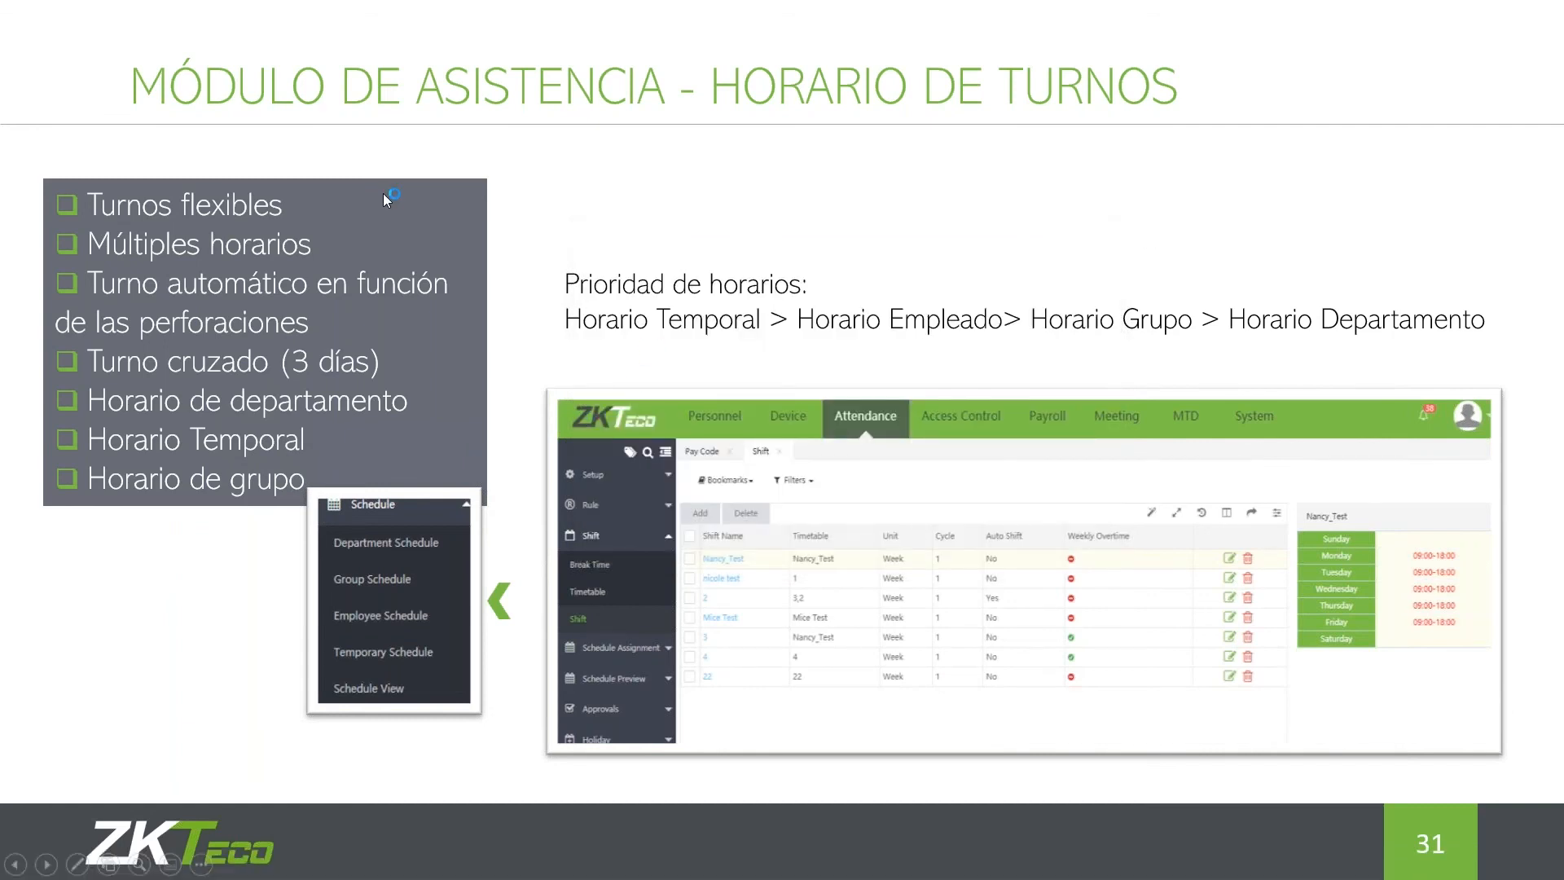